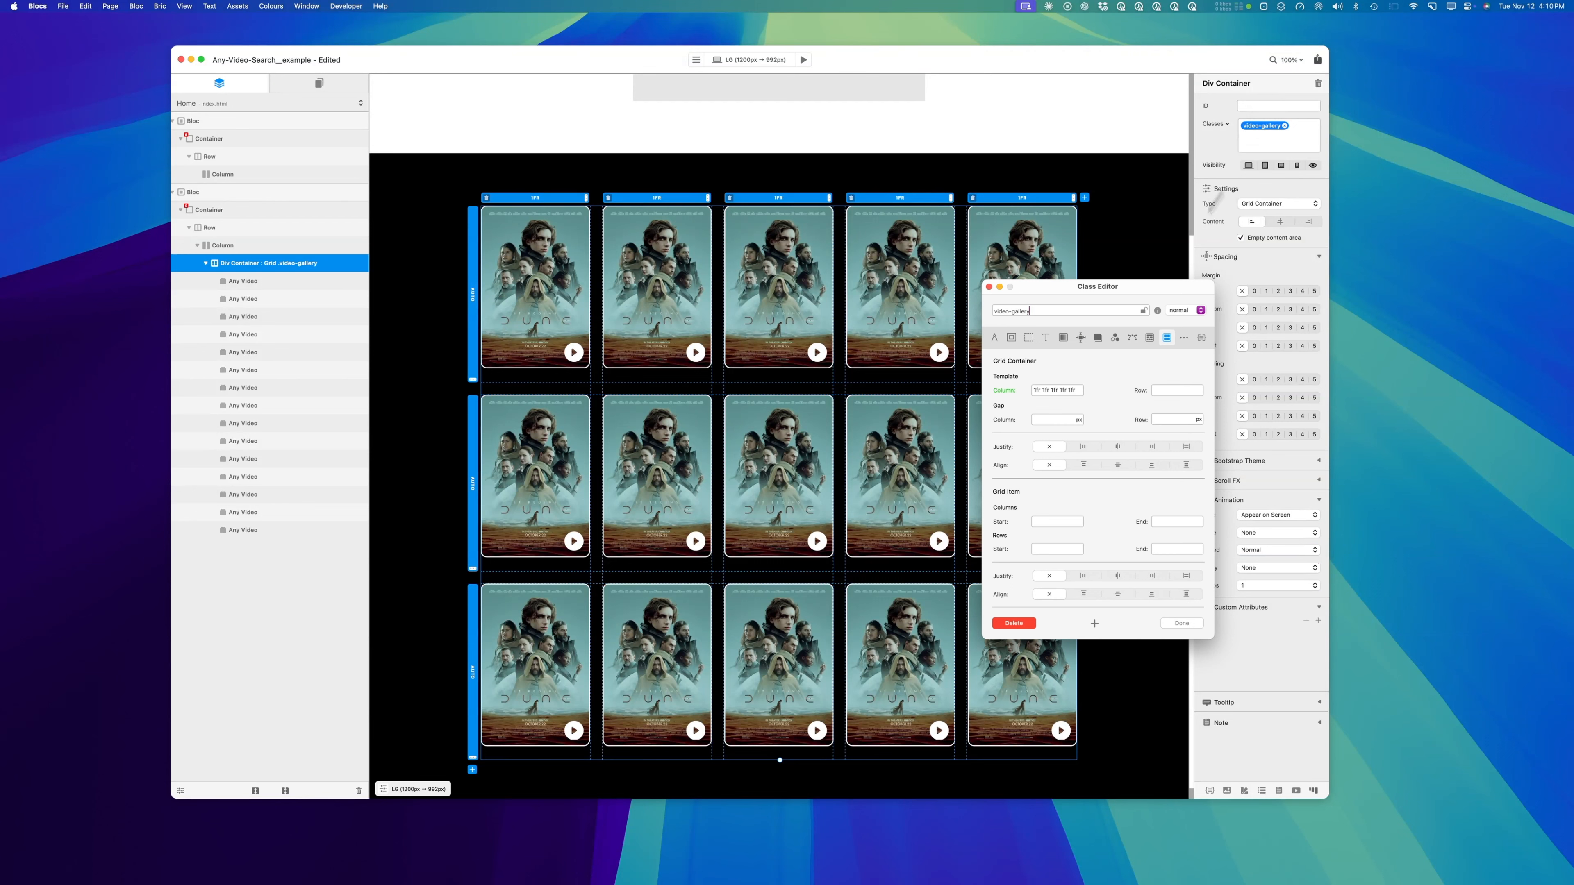
# Set the video-gallery class's background colour to the dark grey global swatch.
pyautogui.click(1063, 338)
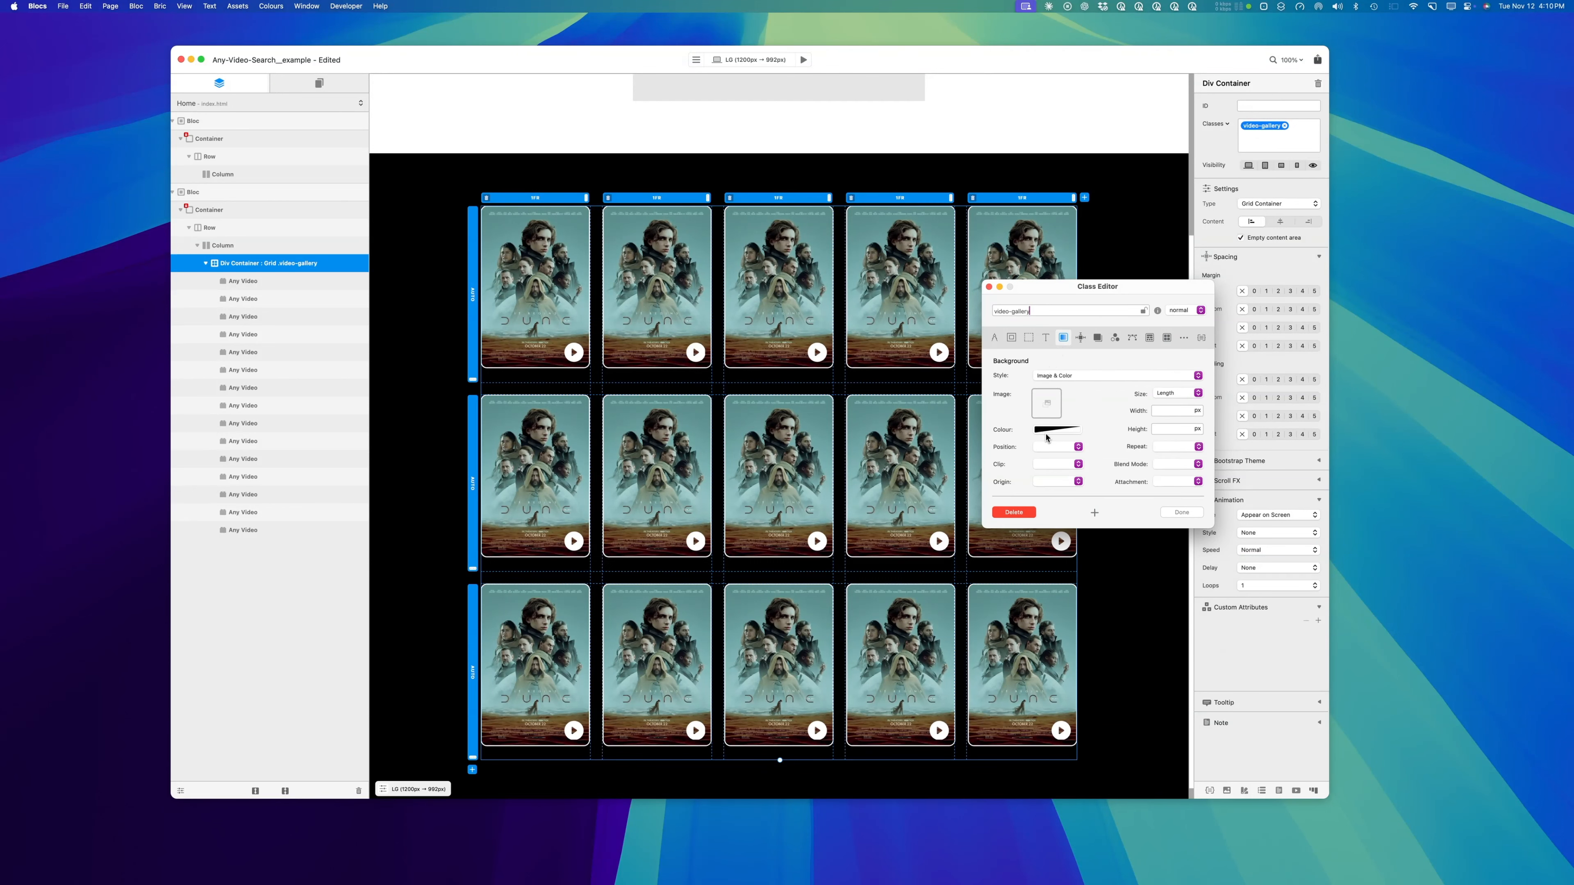
pyautogui.click(1065, 430)
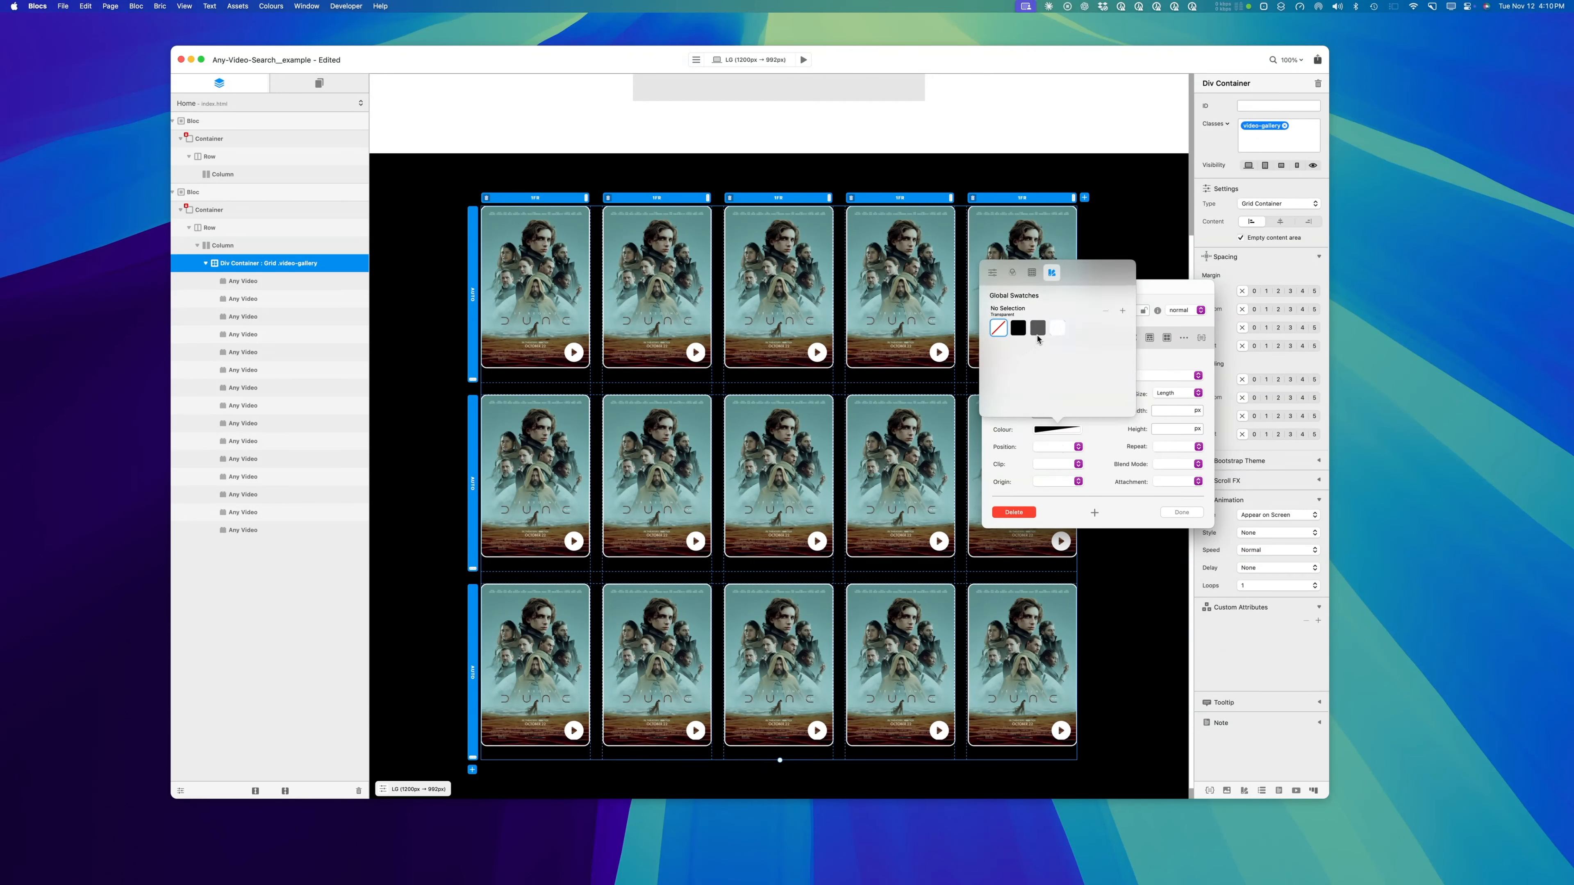
pyautogui.click(1038, 329)
pyautogui.click(1109, 444)
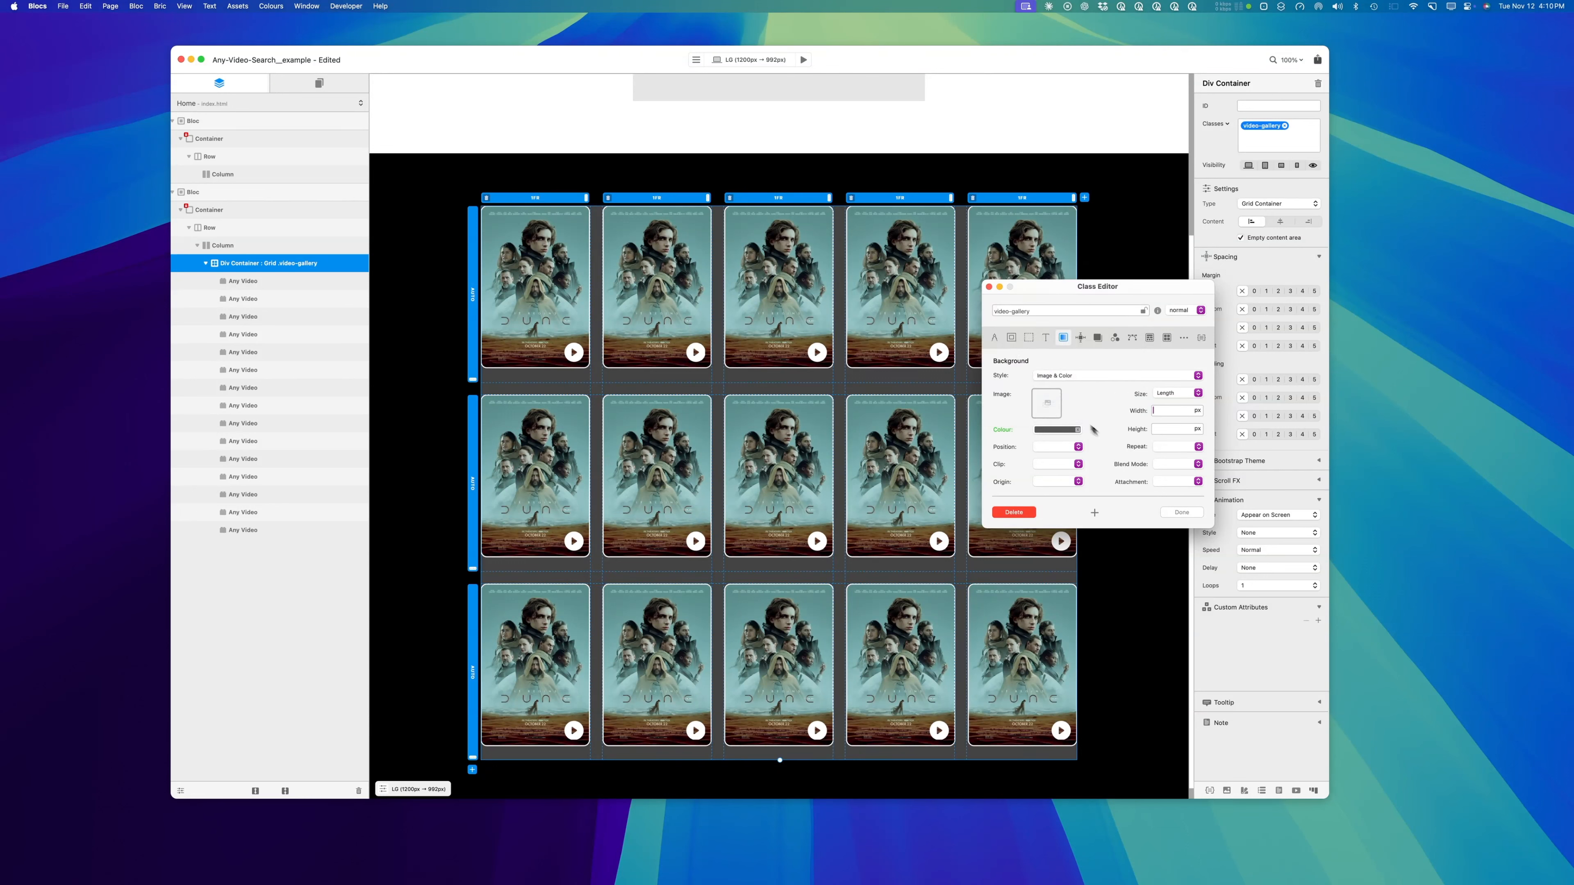
# Give the video-gallery class 1 rem padding on all sides and a 20 px border radius on every corner.
pyautogui.click(1012, 337)
pyautogui.click(1097, 461)
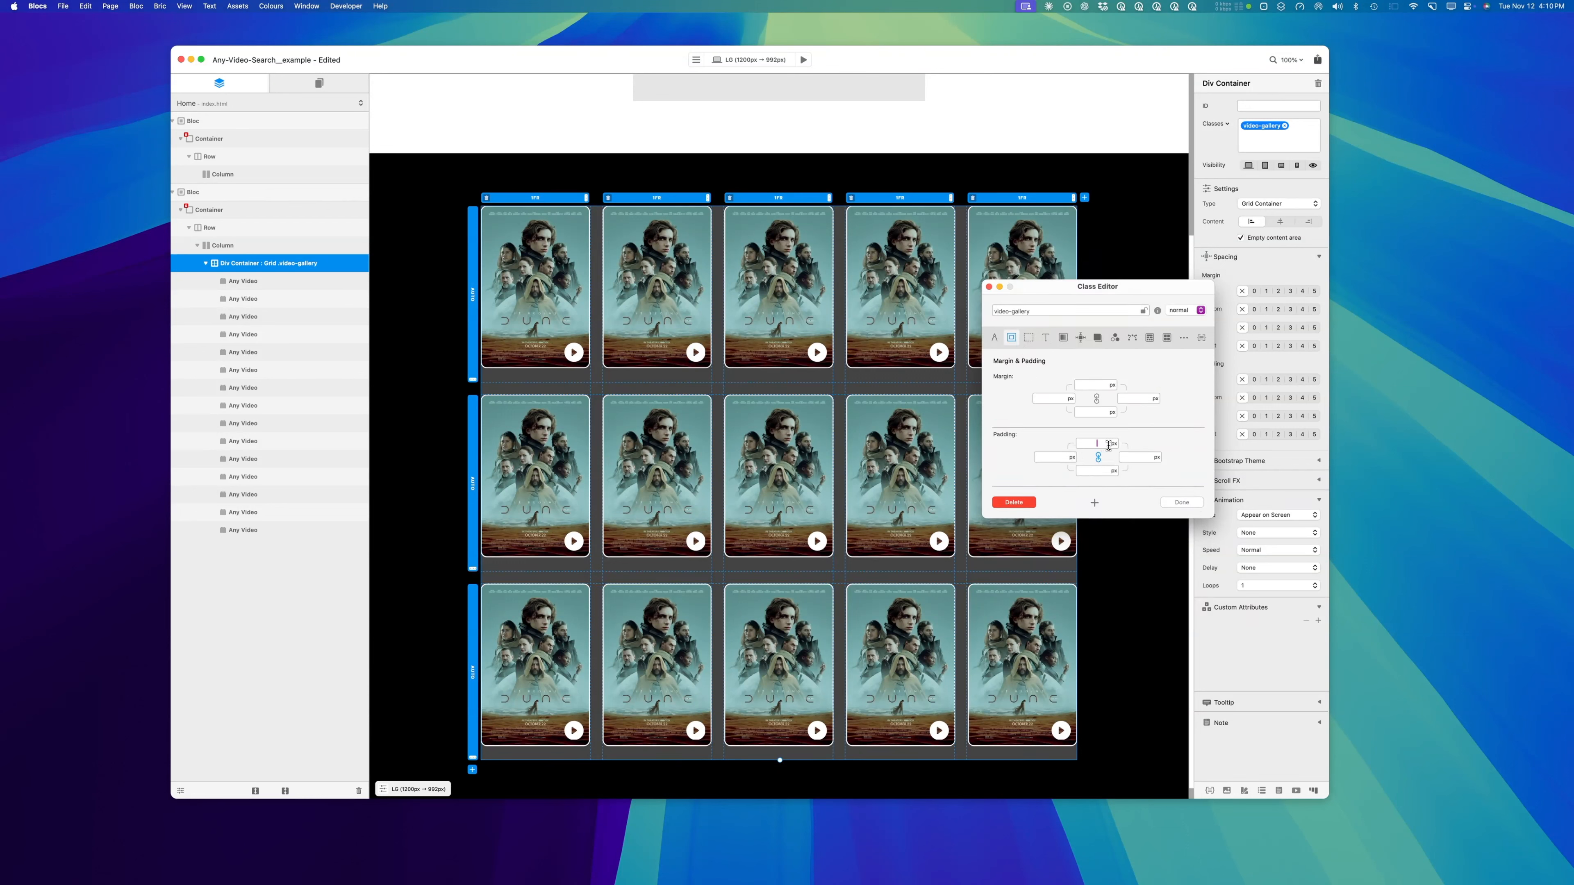
pyautogui.click(1114, 445)
pyautogui.click(1111, 466)
pyautogui.write('1')
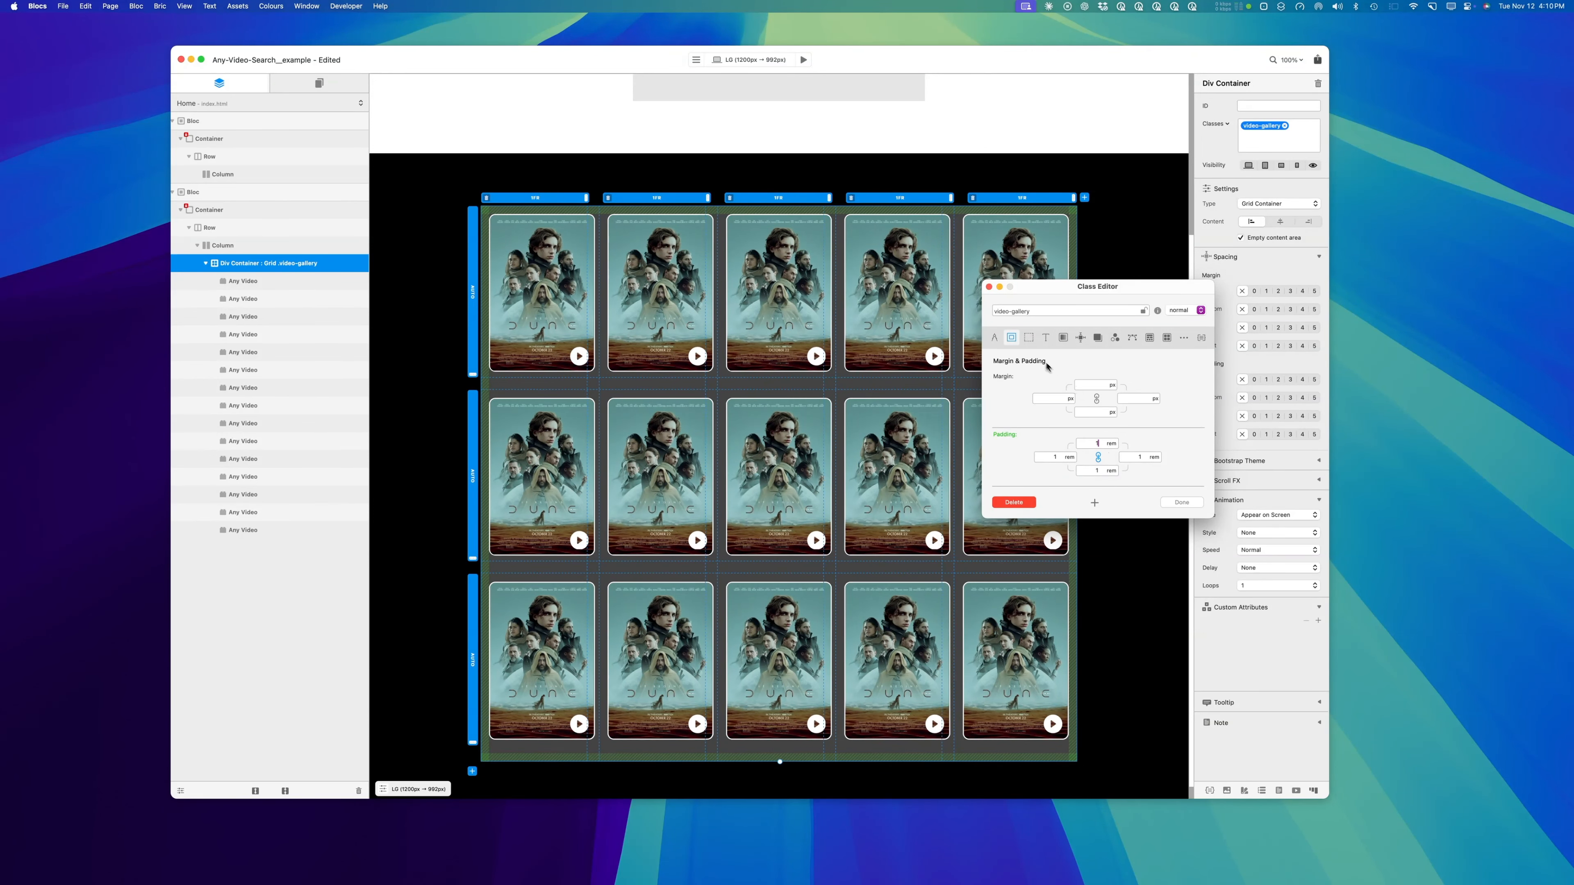
pyautogui.click(1029, 338)
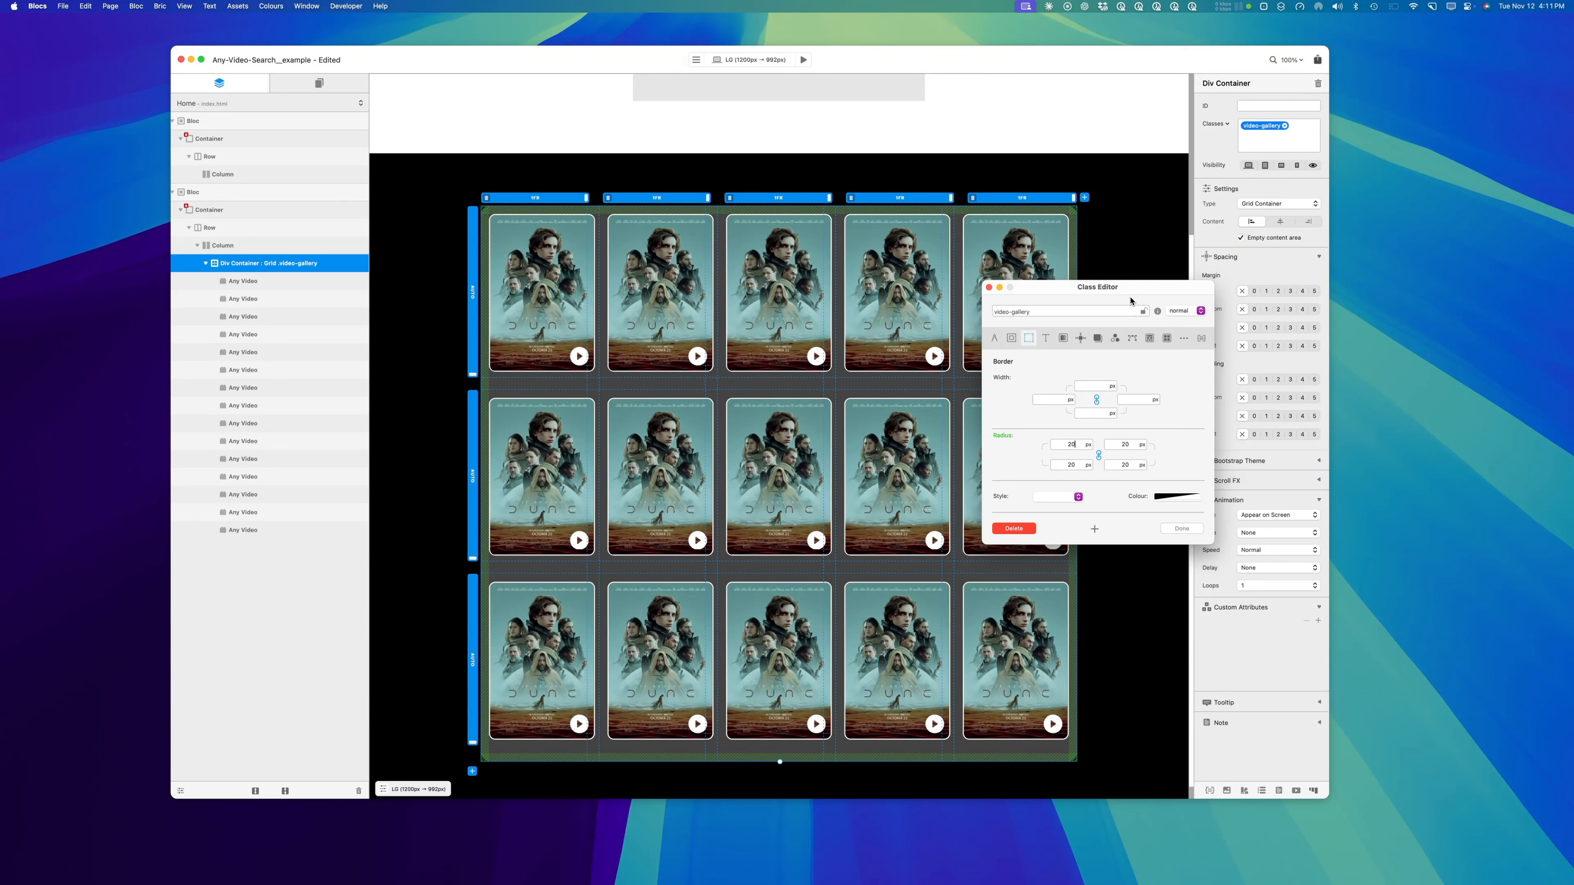
pyautogui.moveTo(1130, 302); pyautogui.dragTo(1173, 284)
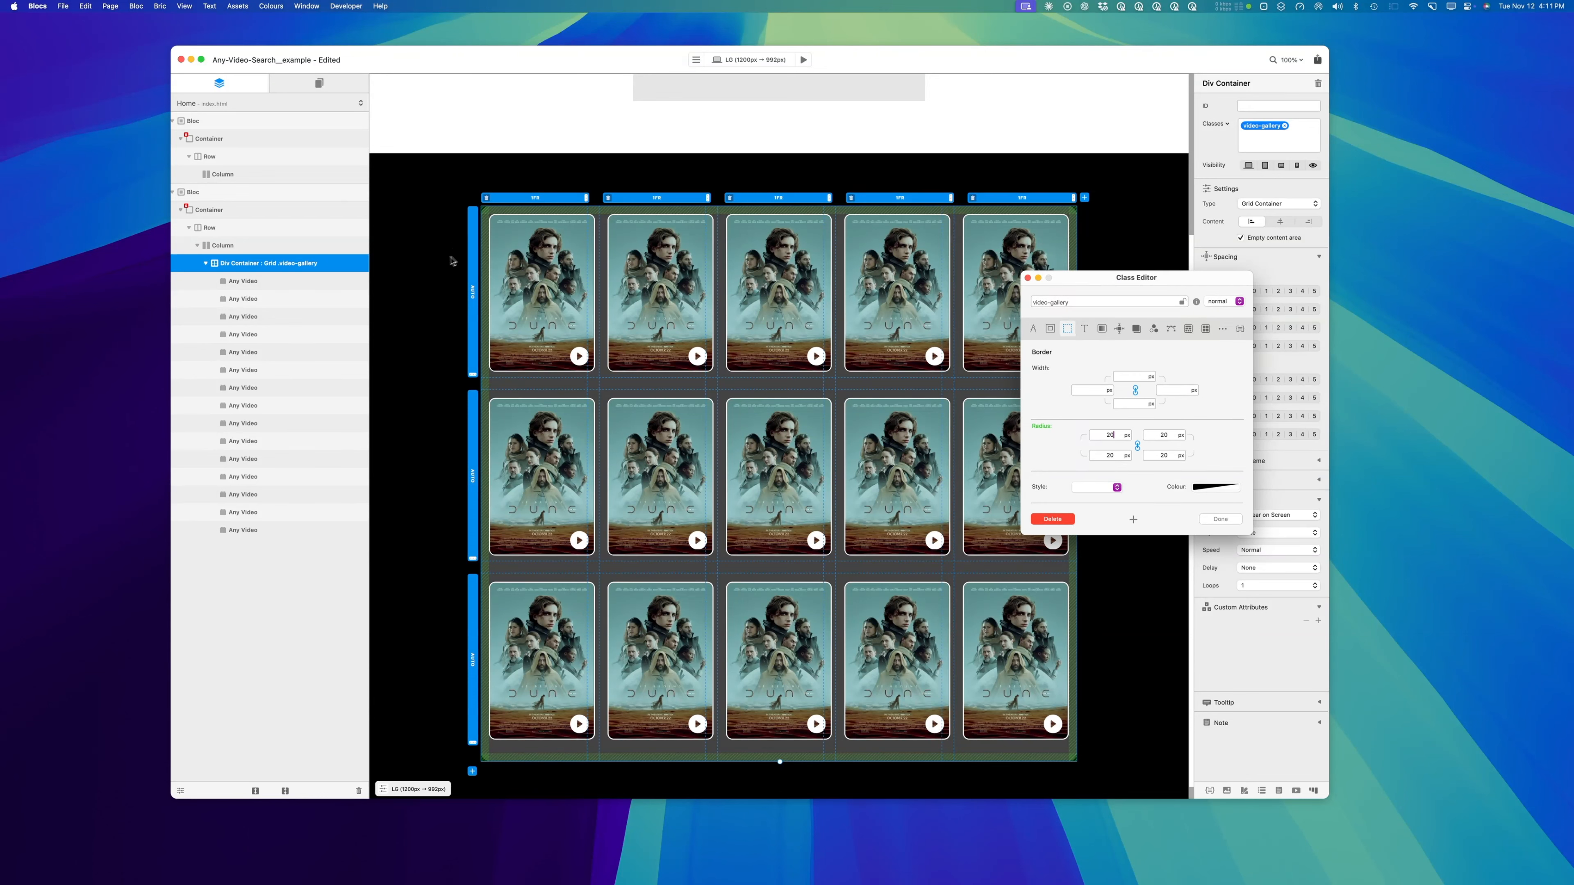
# Set the video-gallery grid's column and row gaps to 20 px and preview the page briefly.
pyautogui.click(1207, 330)
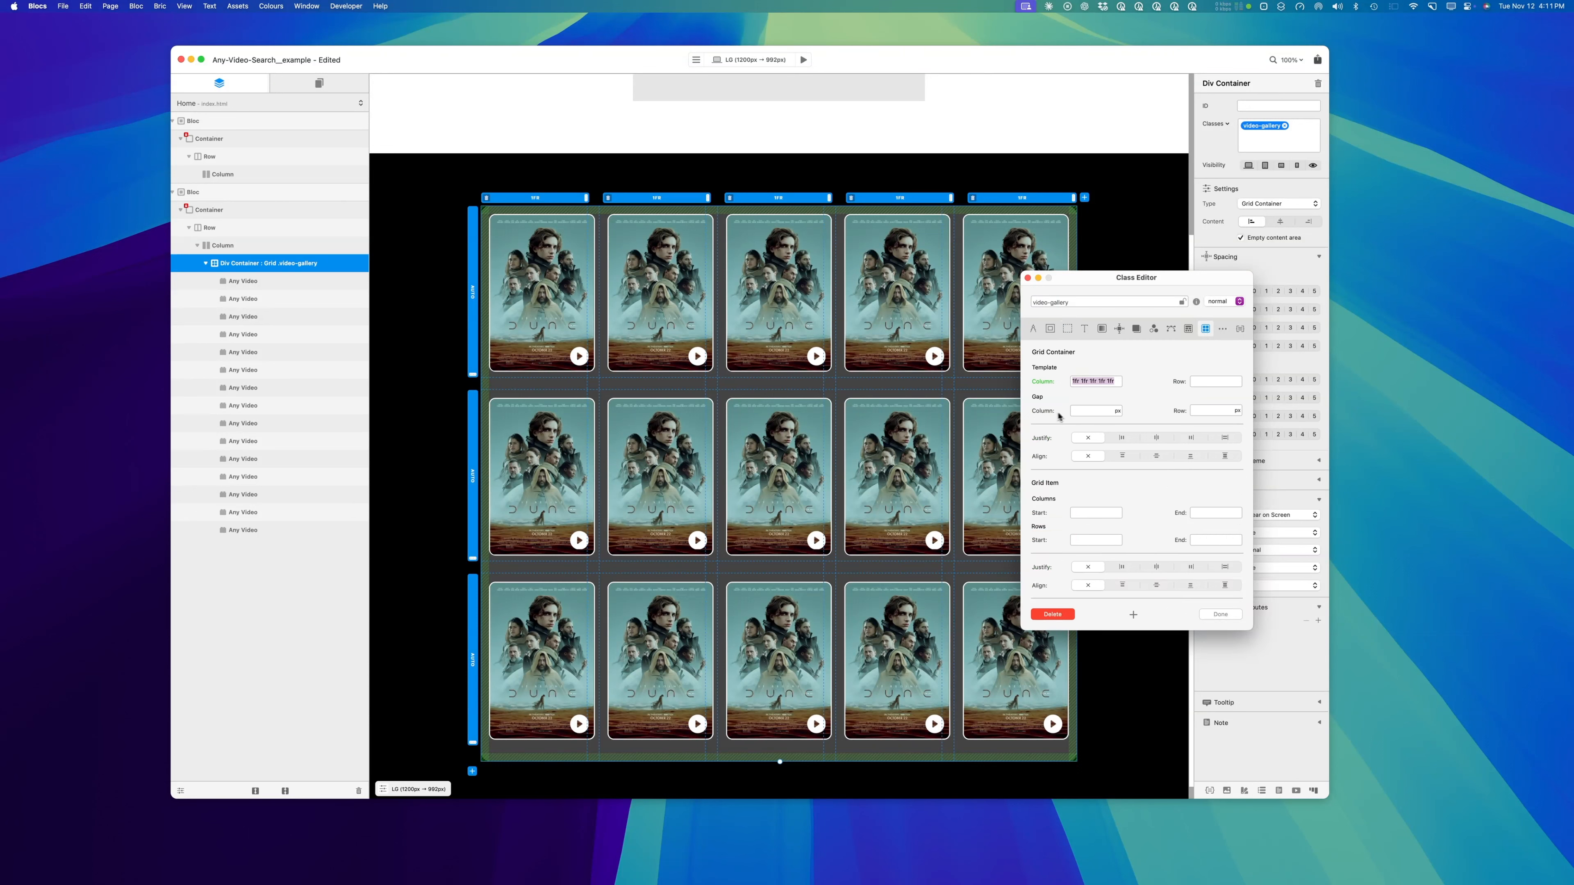
pyautogui.click(1097, 411)
pyautogui.write('20')
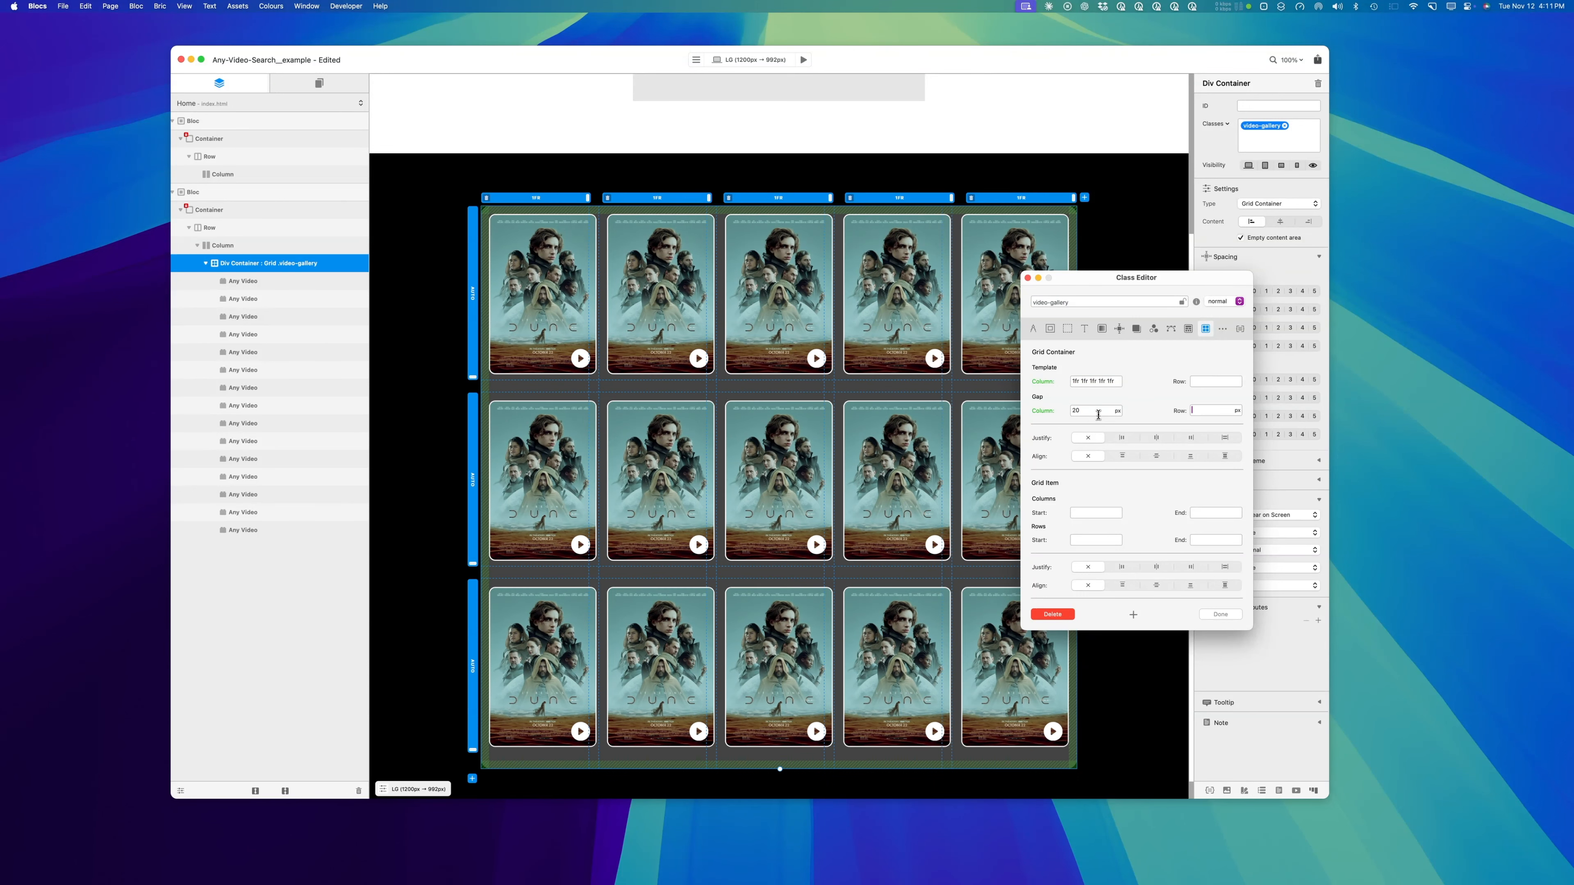
pyautogui.write('20')
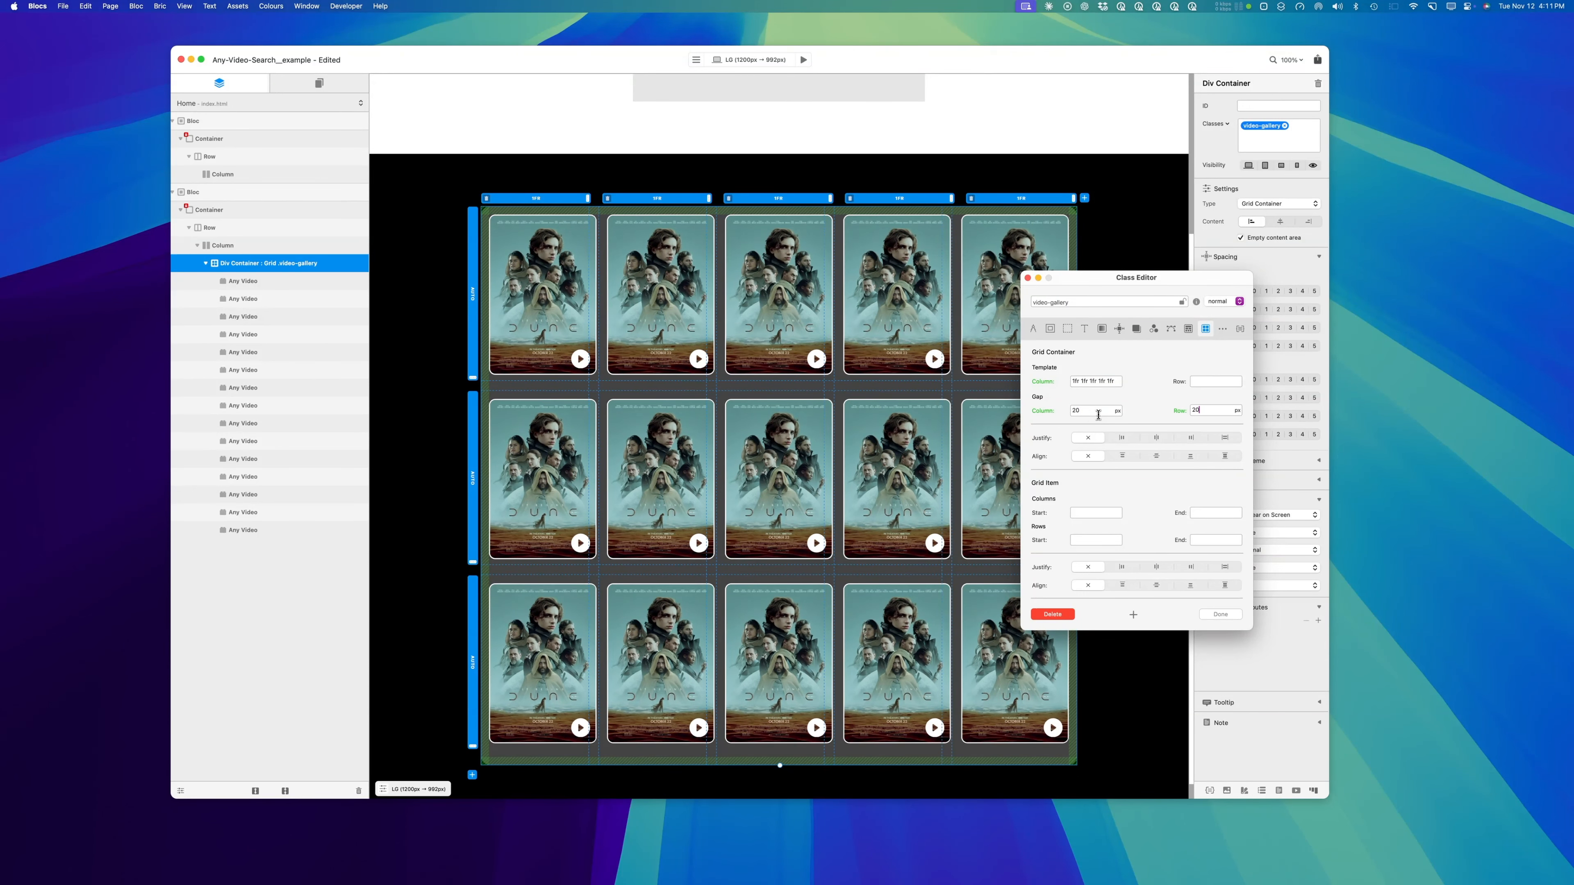
pyautogui.moveTo(1190, 284); pyautogui.dragTo(1299, 282)
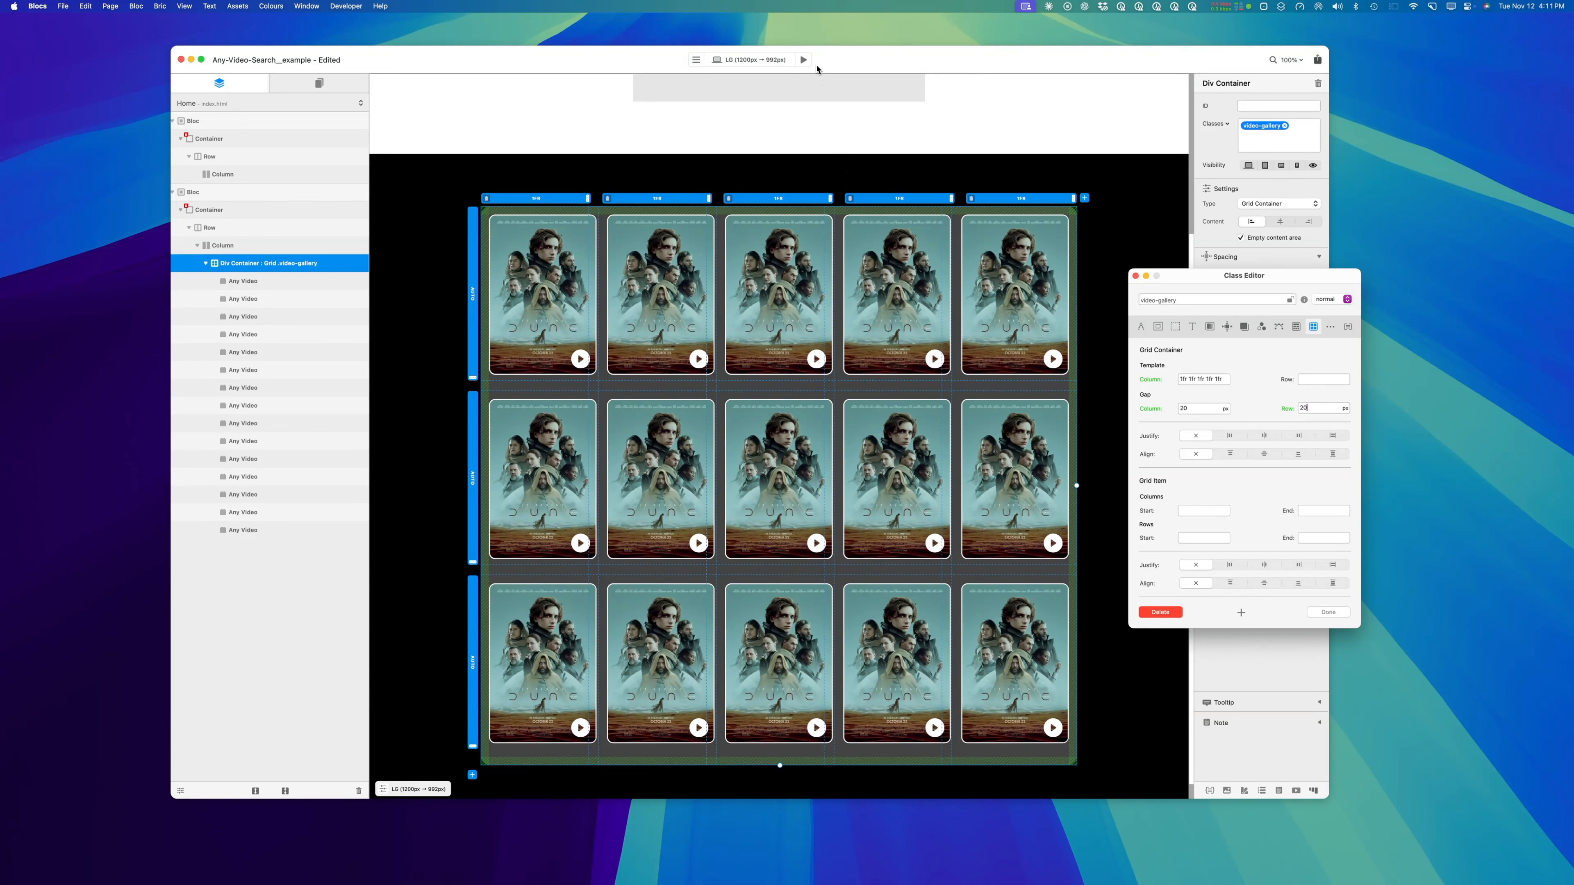
pyautogui.click(804, 59)
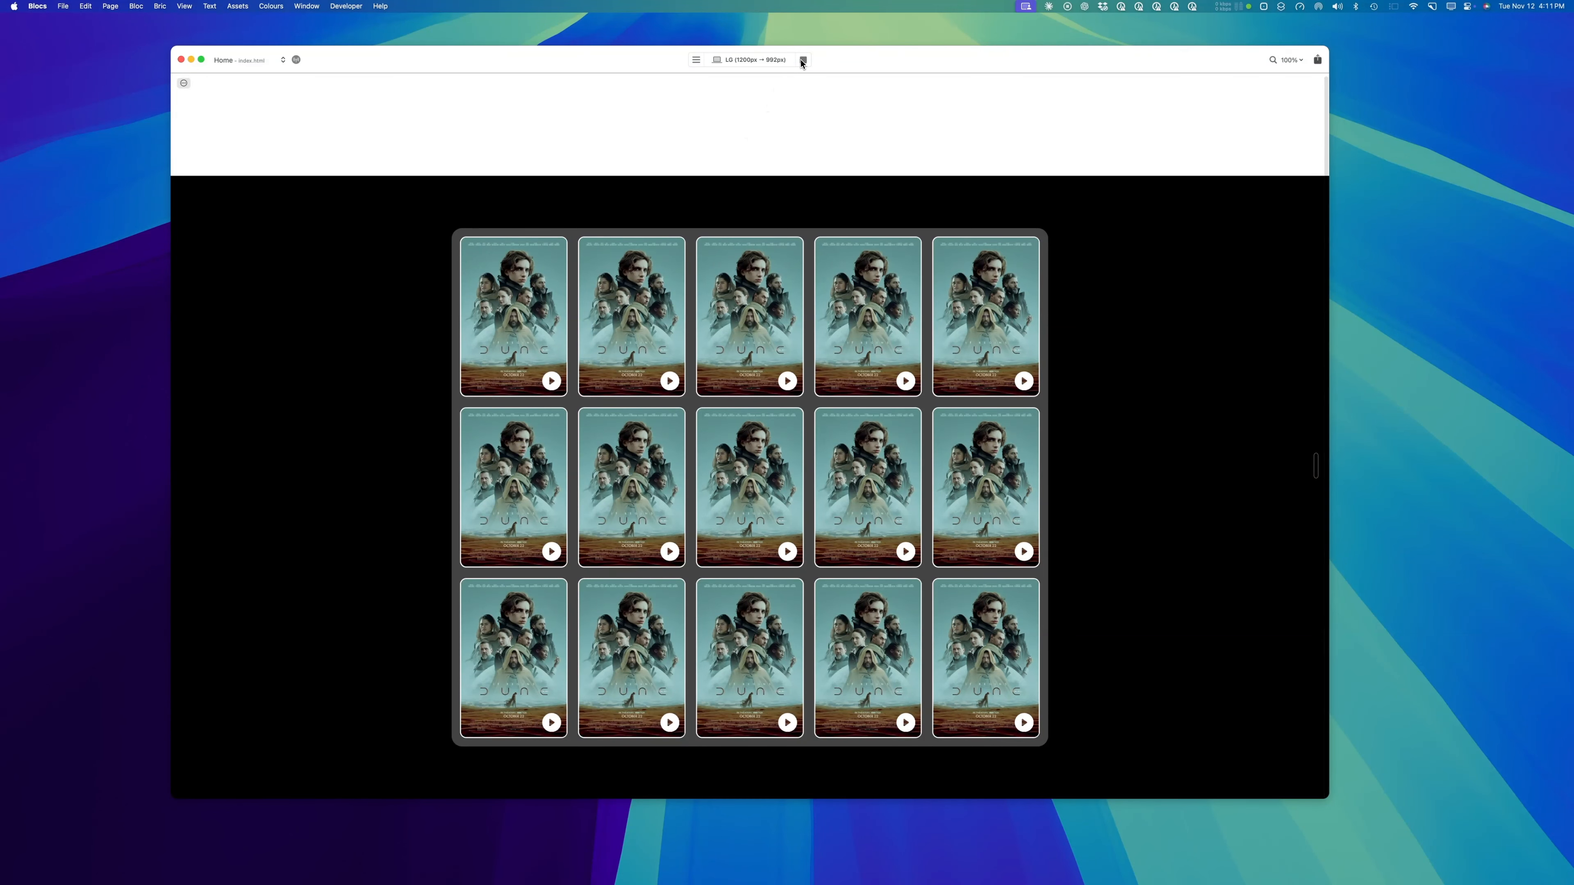
pyautogui.click(803, 61)
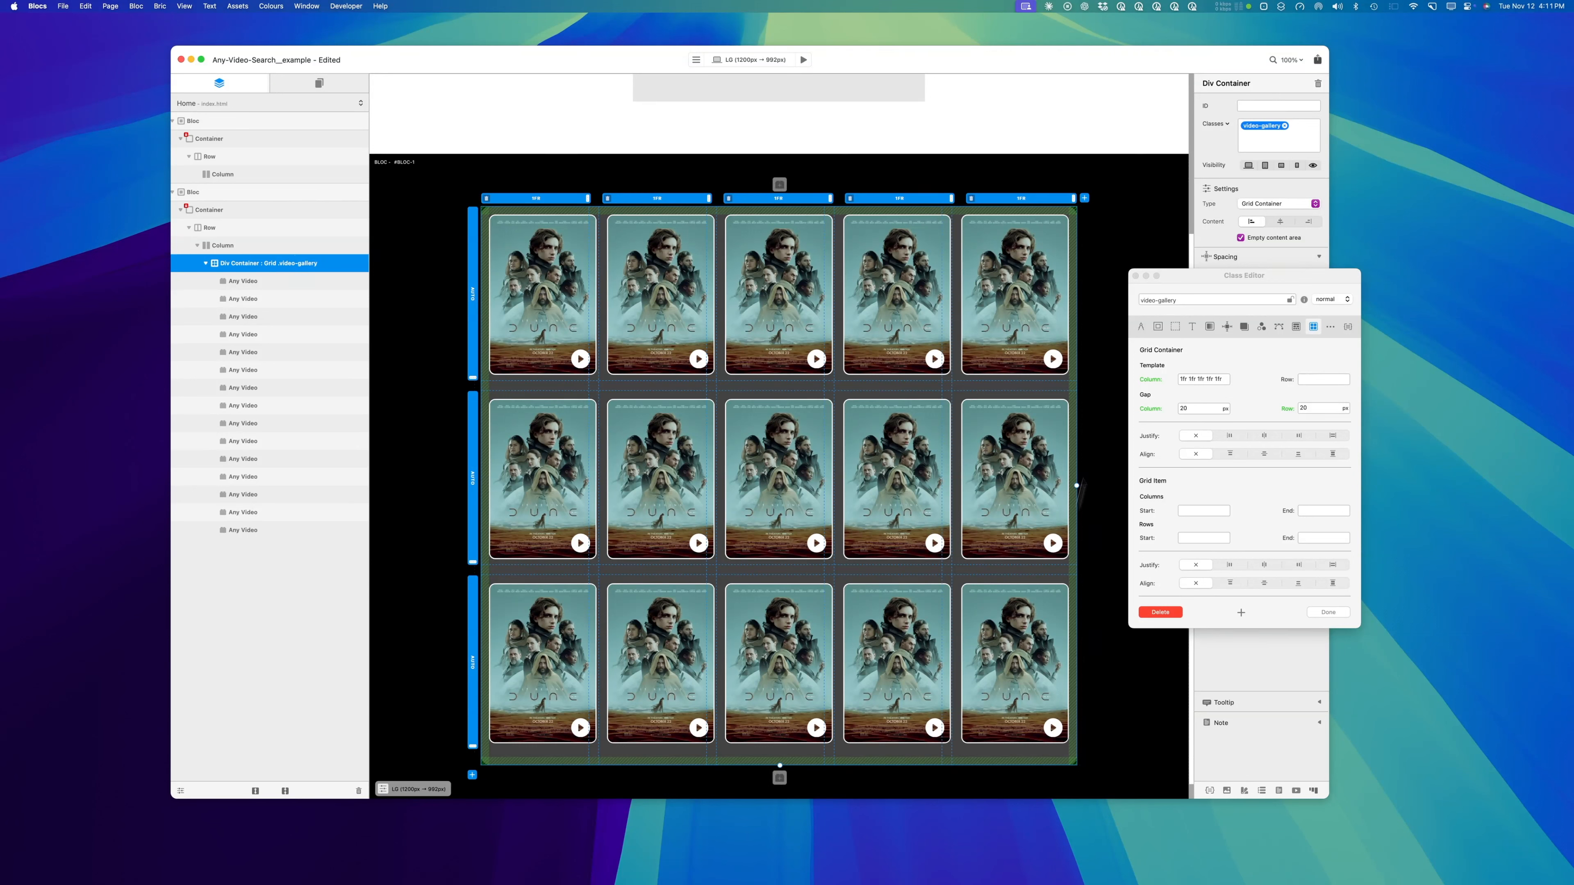
# At the MD breakpoint, remove the fifth column from the video gallery grid, leaving four columns.
pyautogui.click(735, 64)
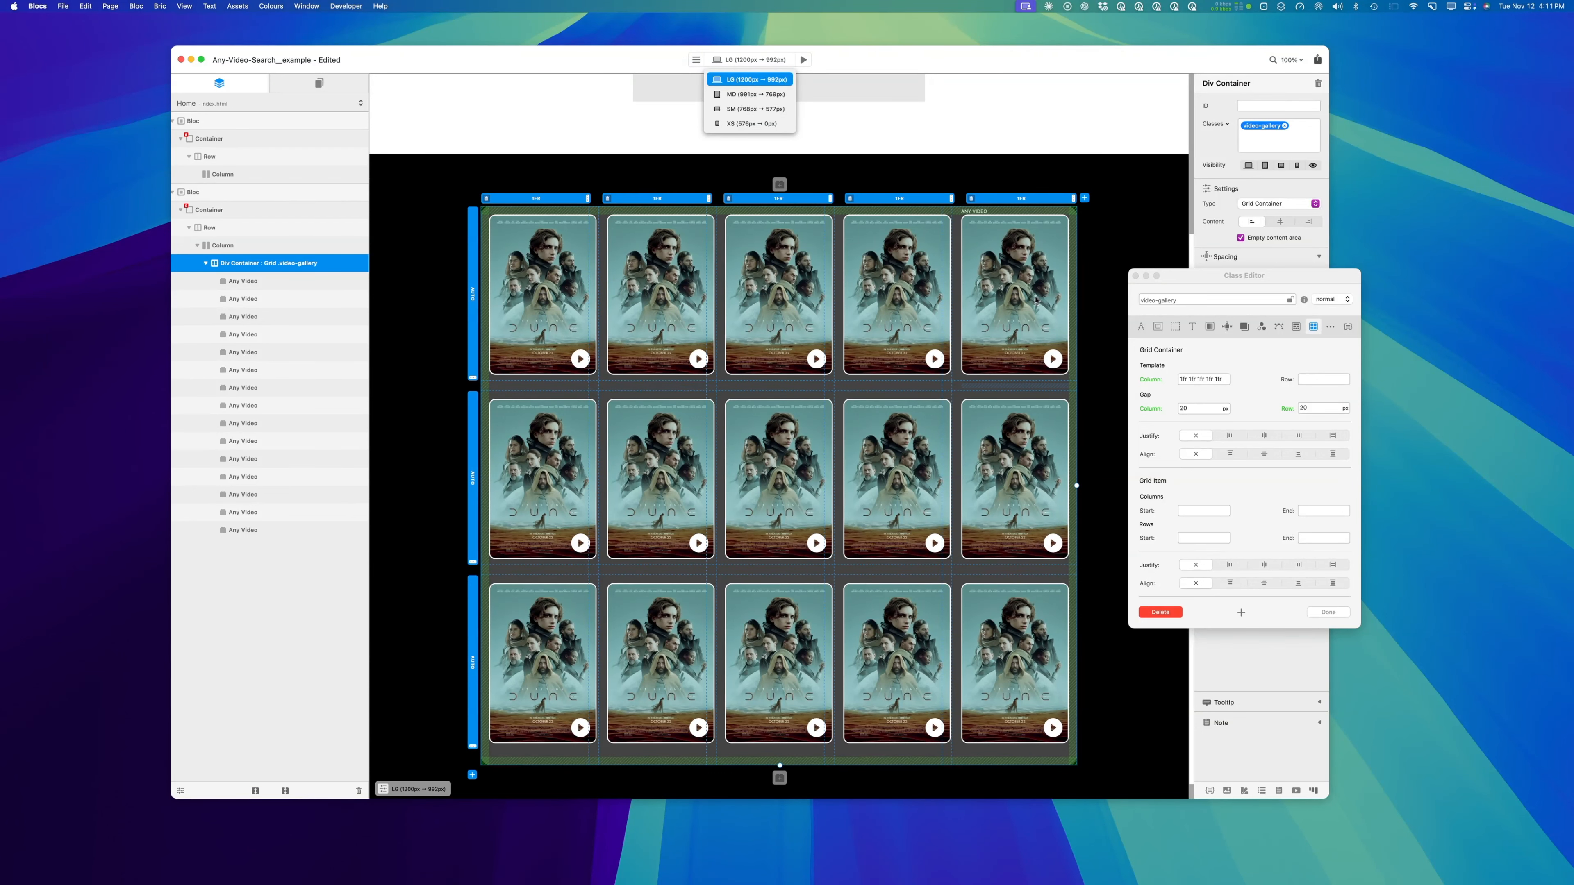
pyautogui.click(756, 94)
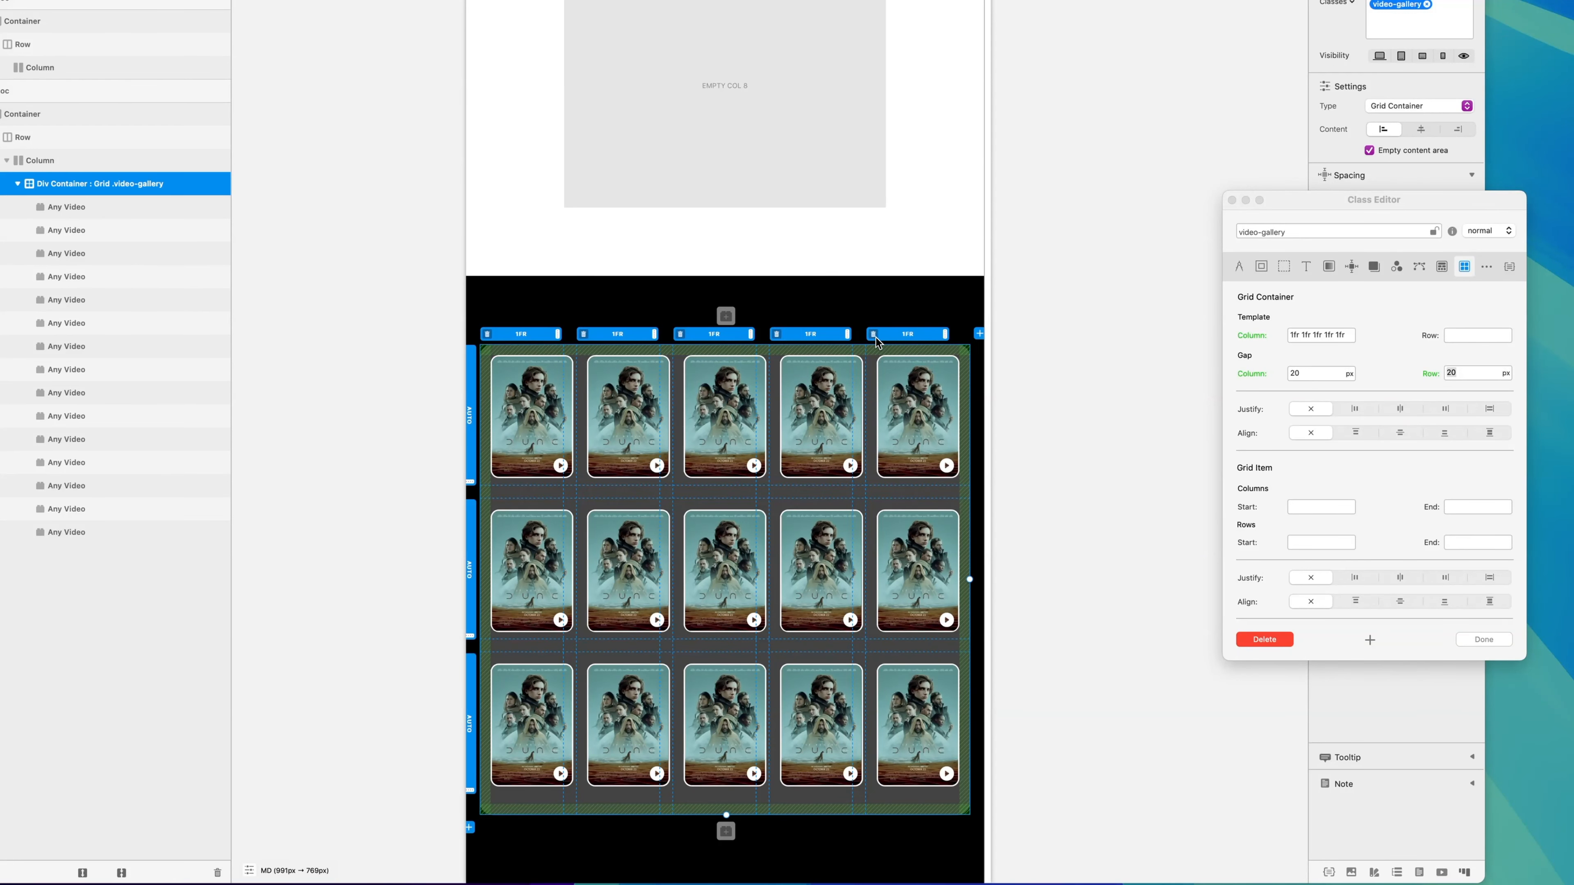
pyautogui.click(877, 338)
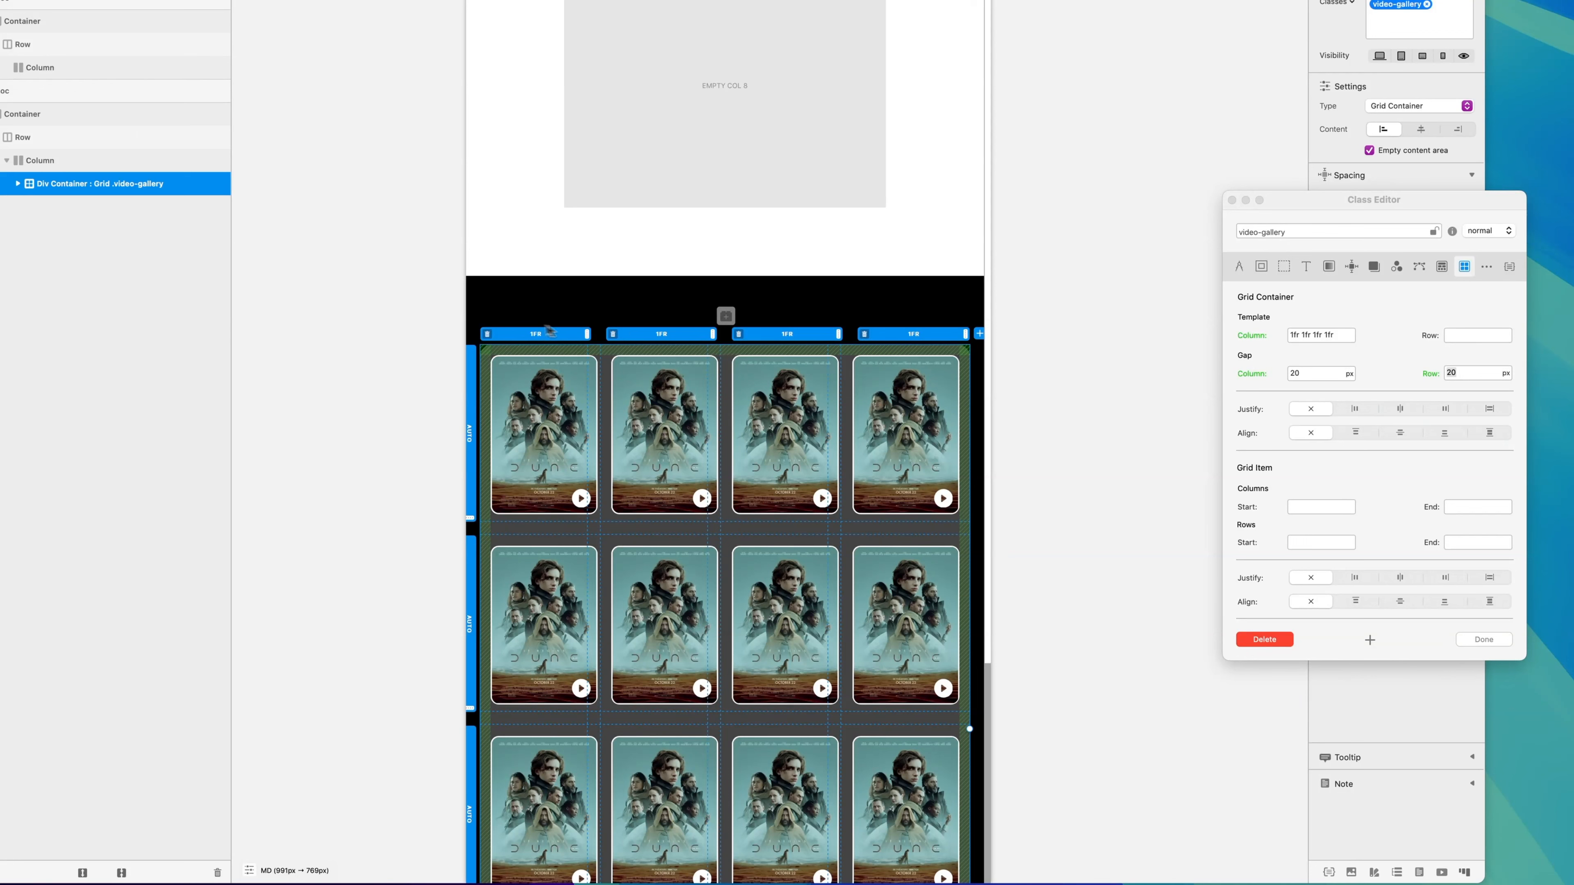
pyautogui.scroll(-5, 866, 348)
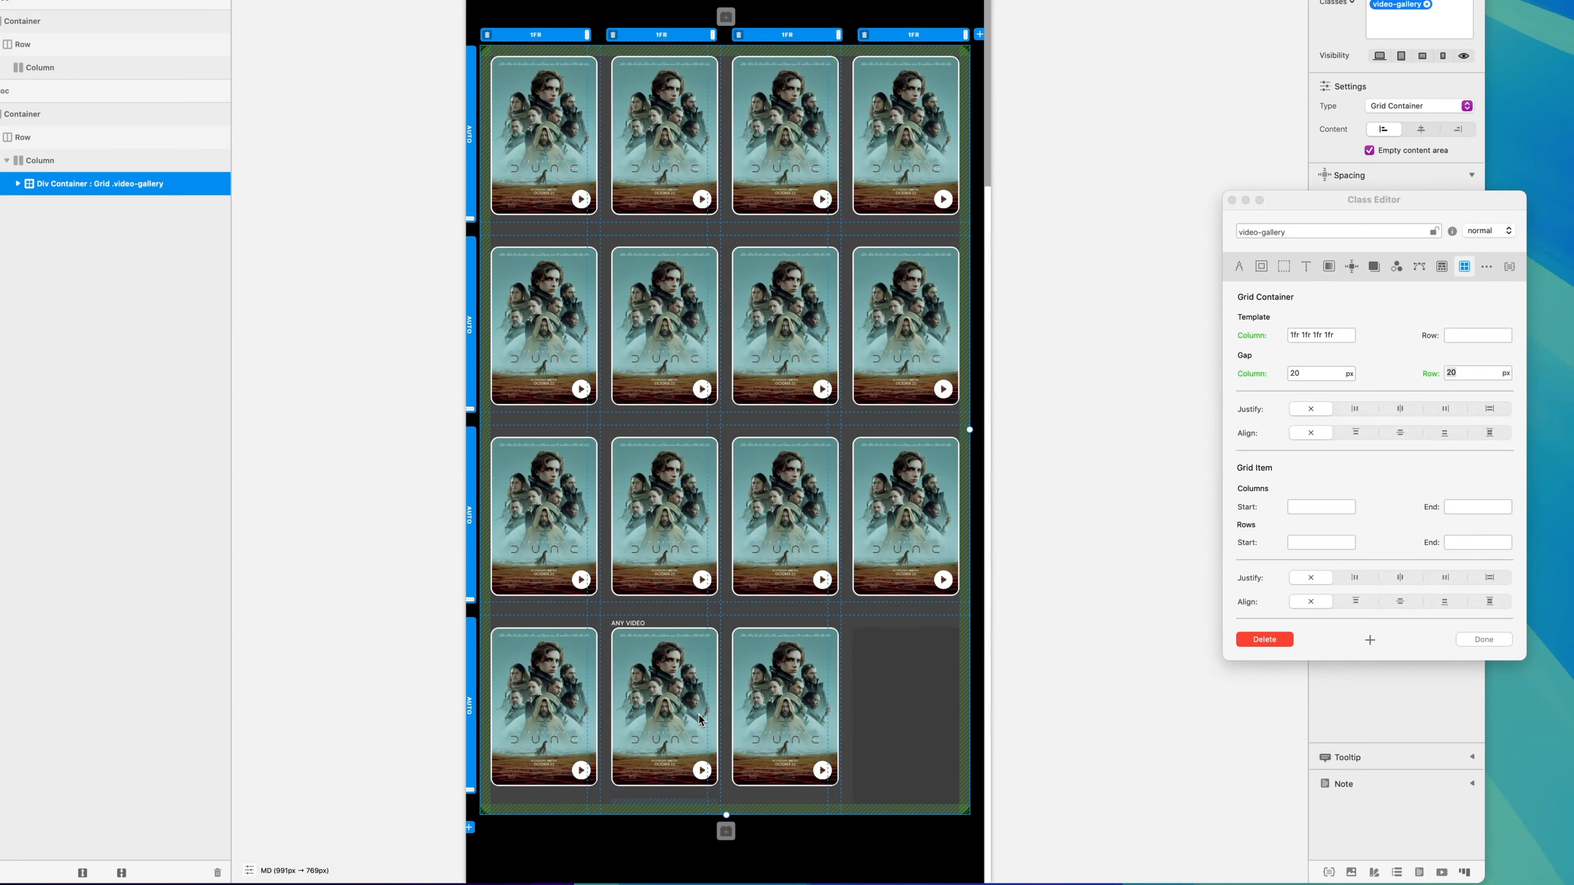
pyautogui.scroll(2, 726, 442)
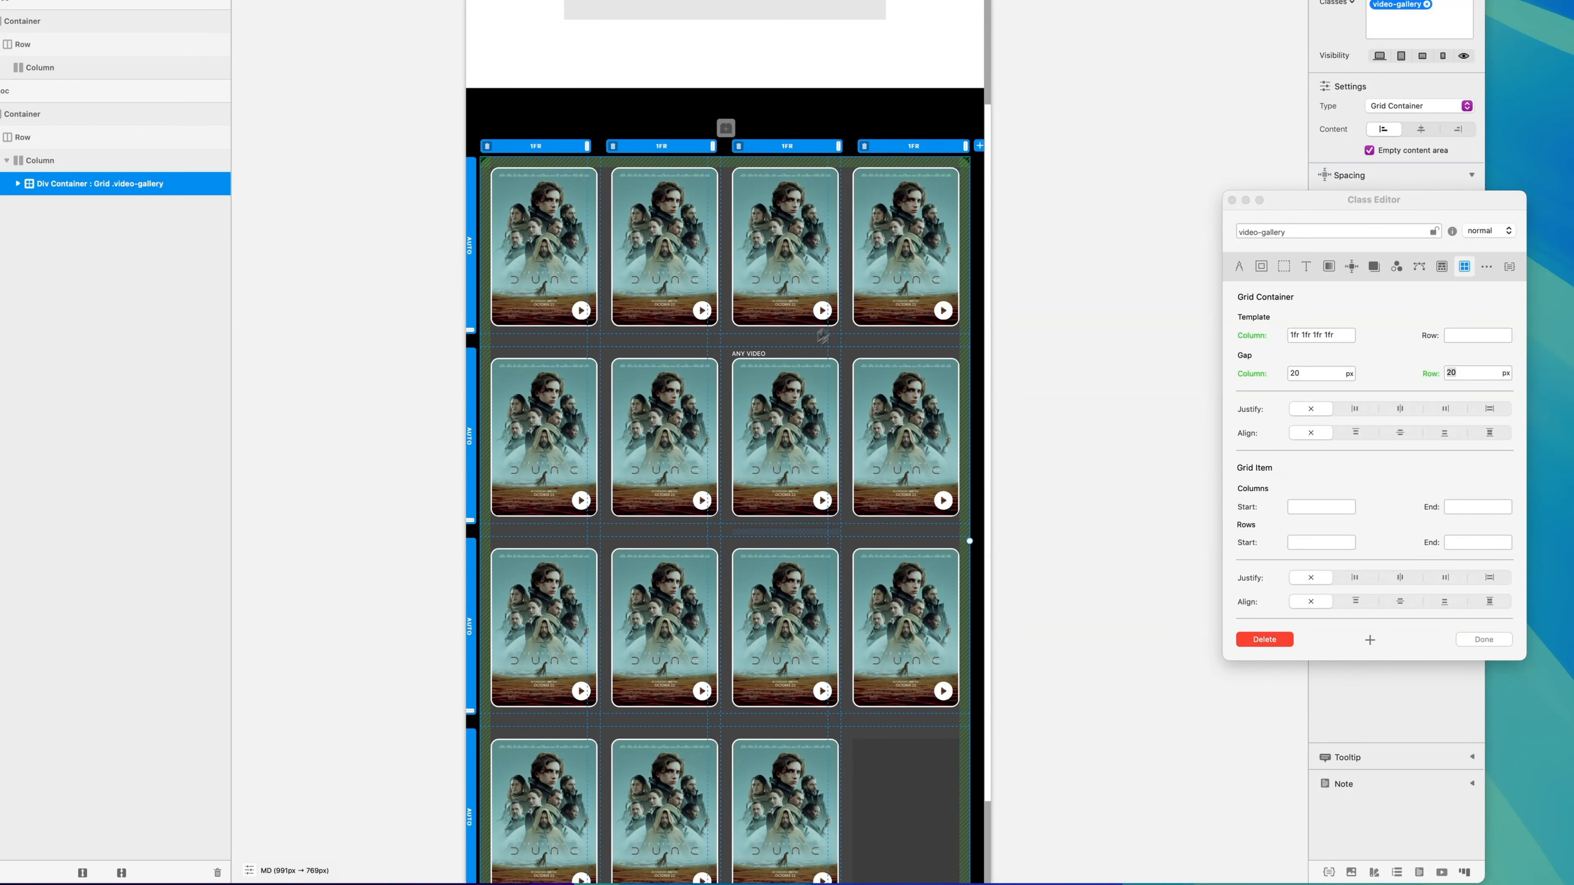
pyautogui.scroll(1, 830, 202)
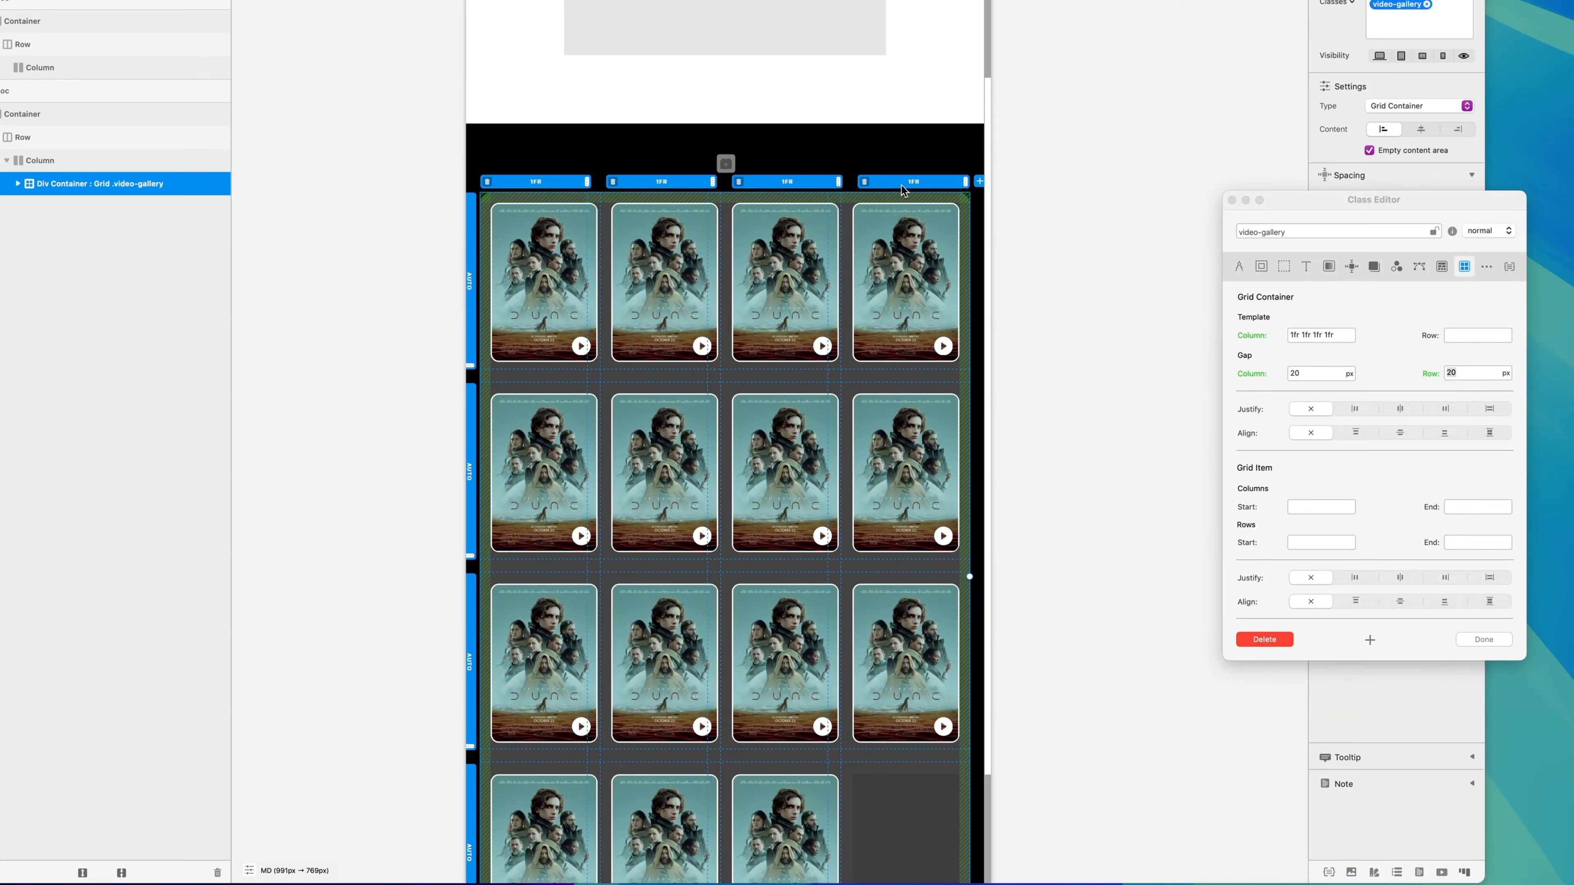
pyautogui.scroll(-3, 844, 225)
pyautogui.scroll(4, 742, 620)
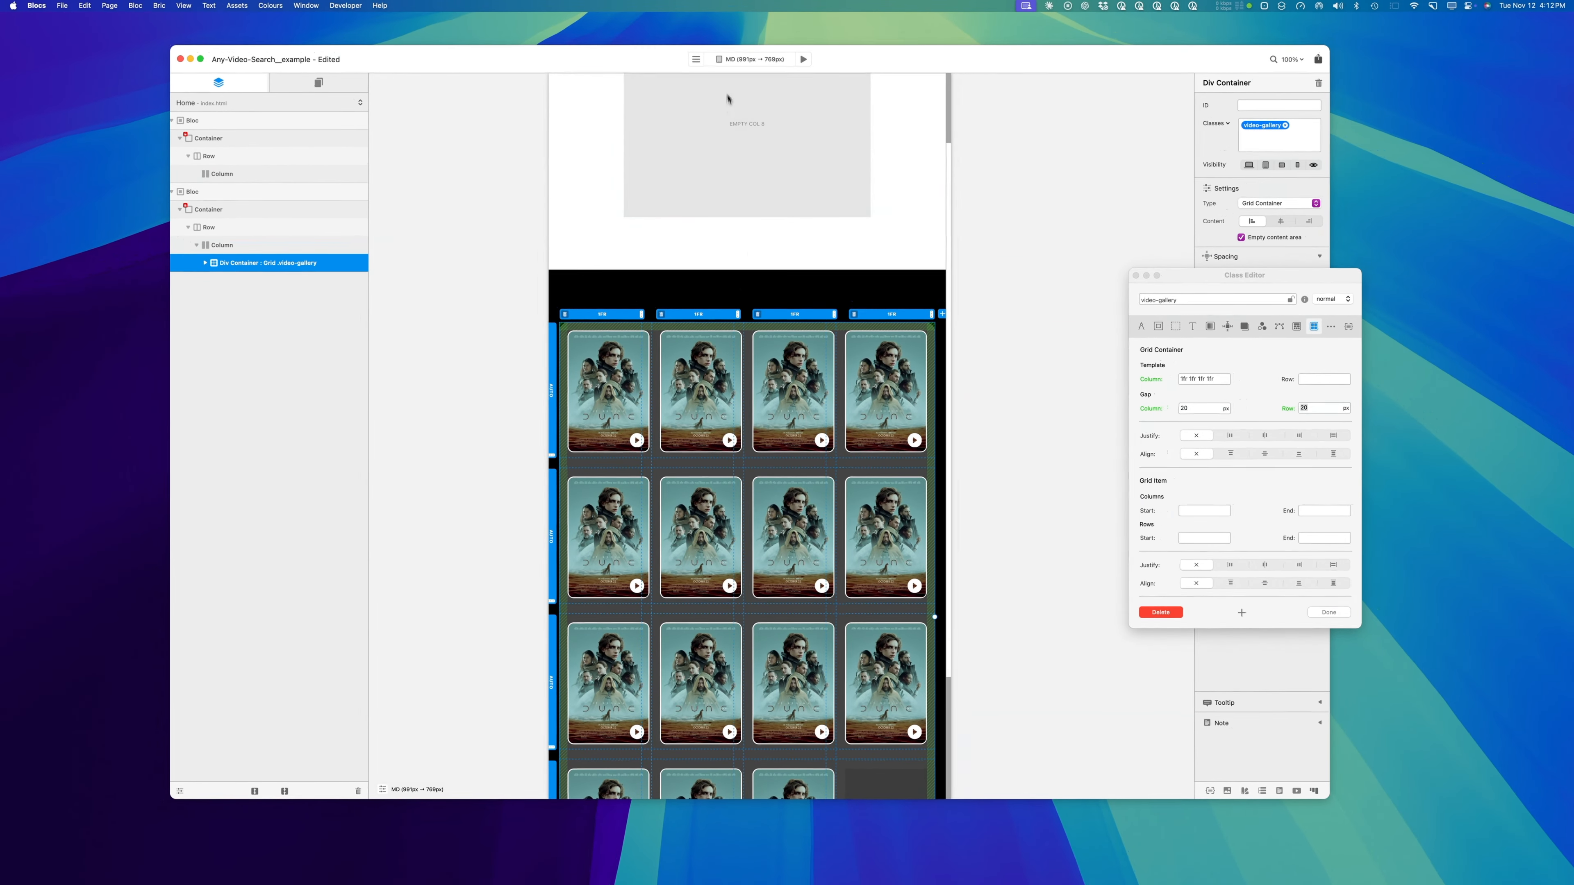
# At the SM breakpoint, remove the fourth column from the video gallery grid, leaving three columns.
pyautogui.click(759, 59)
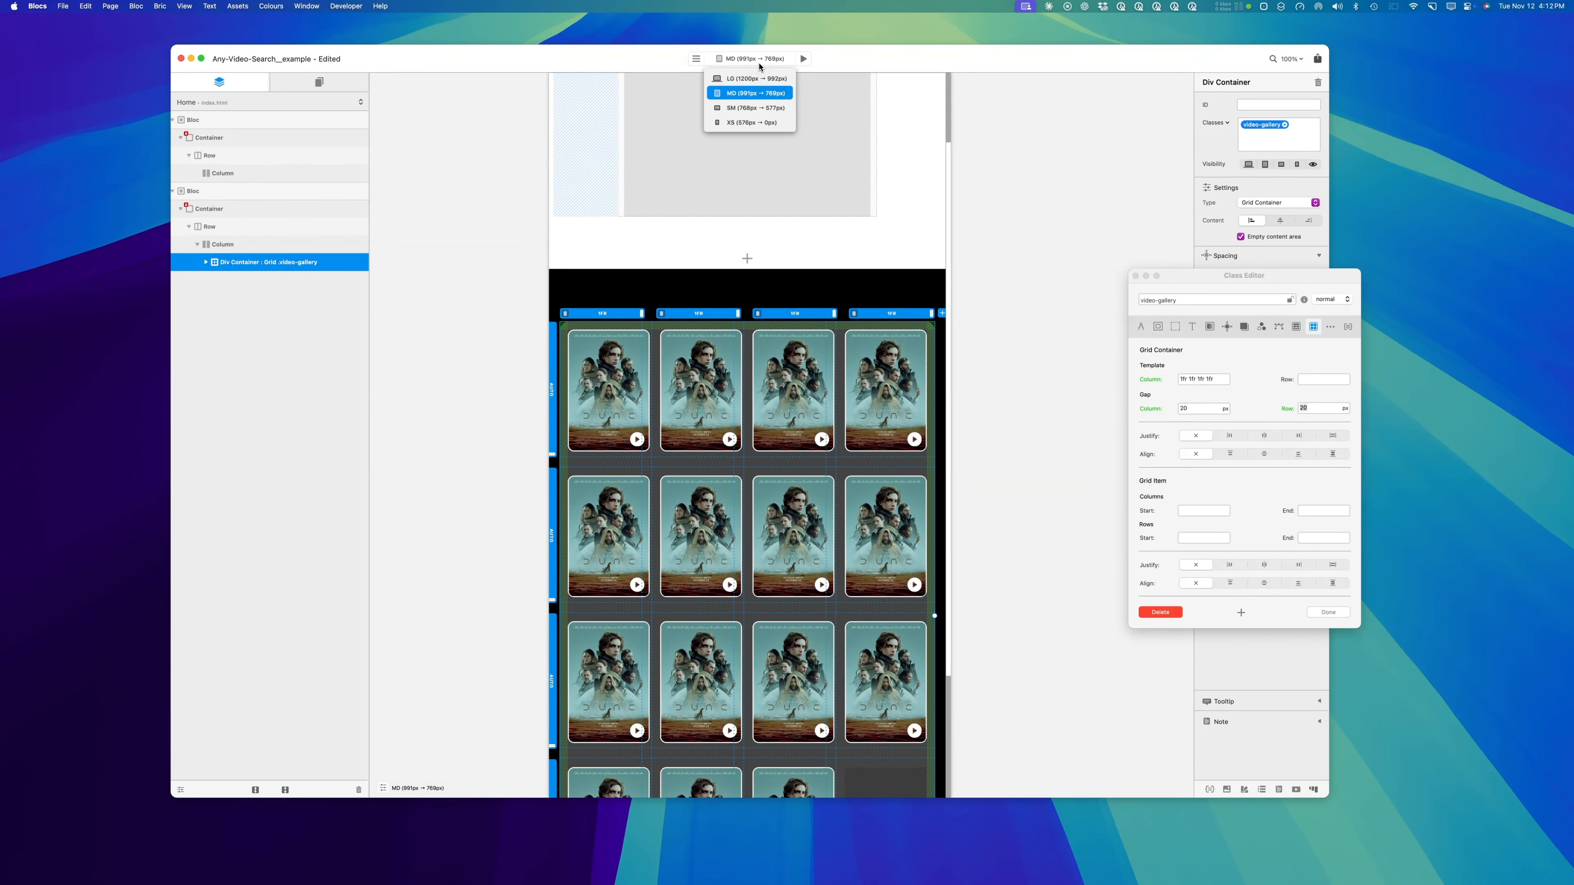
pyautogui.click(759, 107)
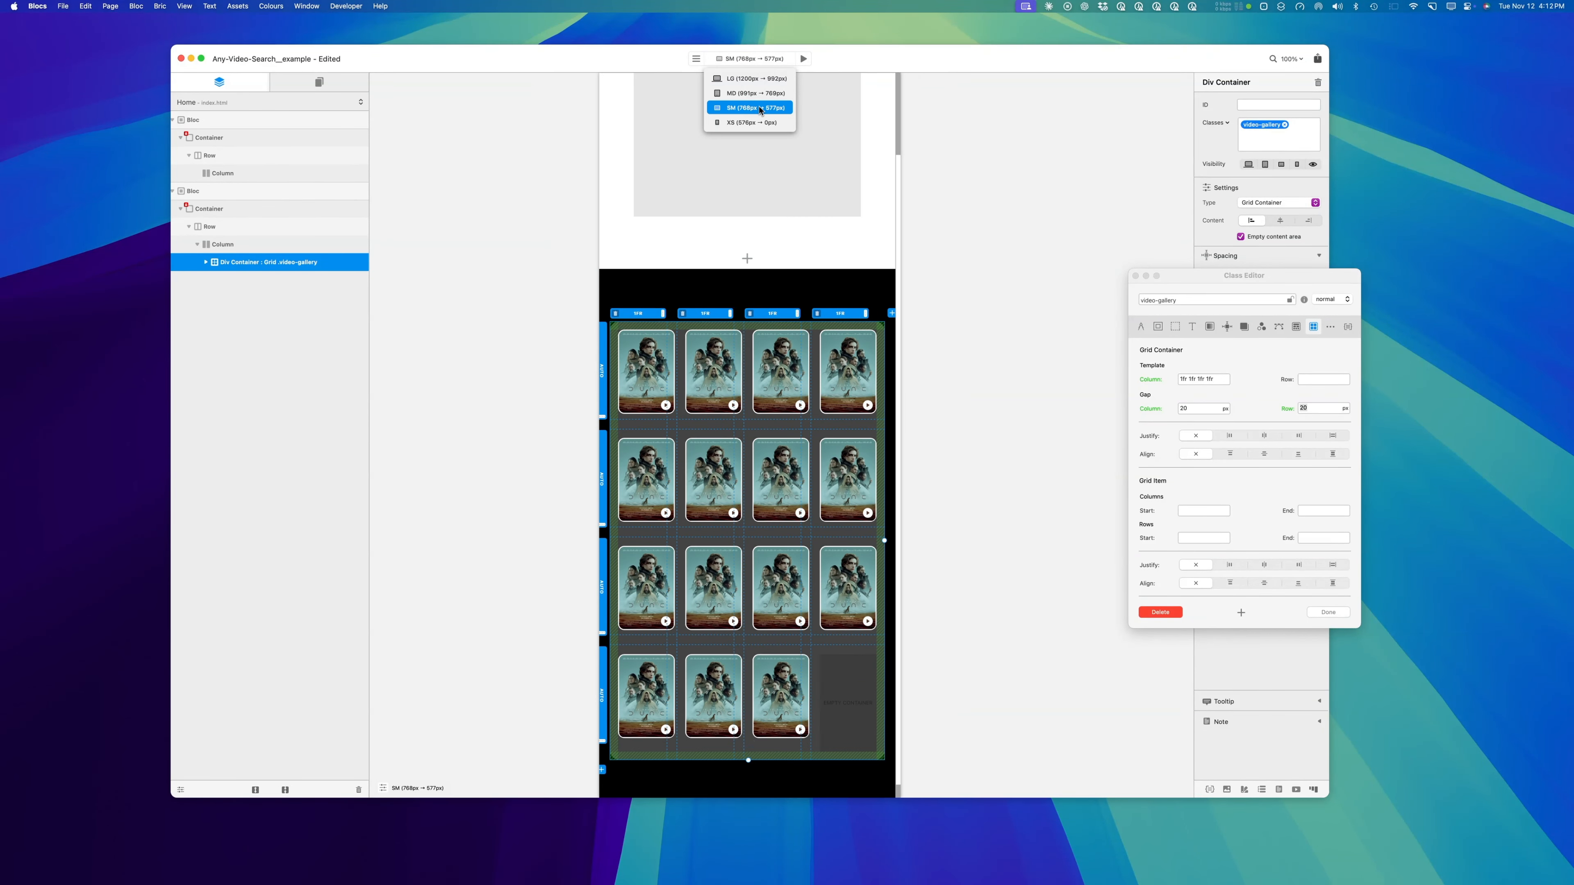
pyautogui.click(819, 314)
# At the XS breakpoint, remove the third column from the video gallery grid, leaving two columns.
pyautogui.click(753, 58)
pyautogui.click(751, 122)
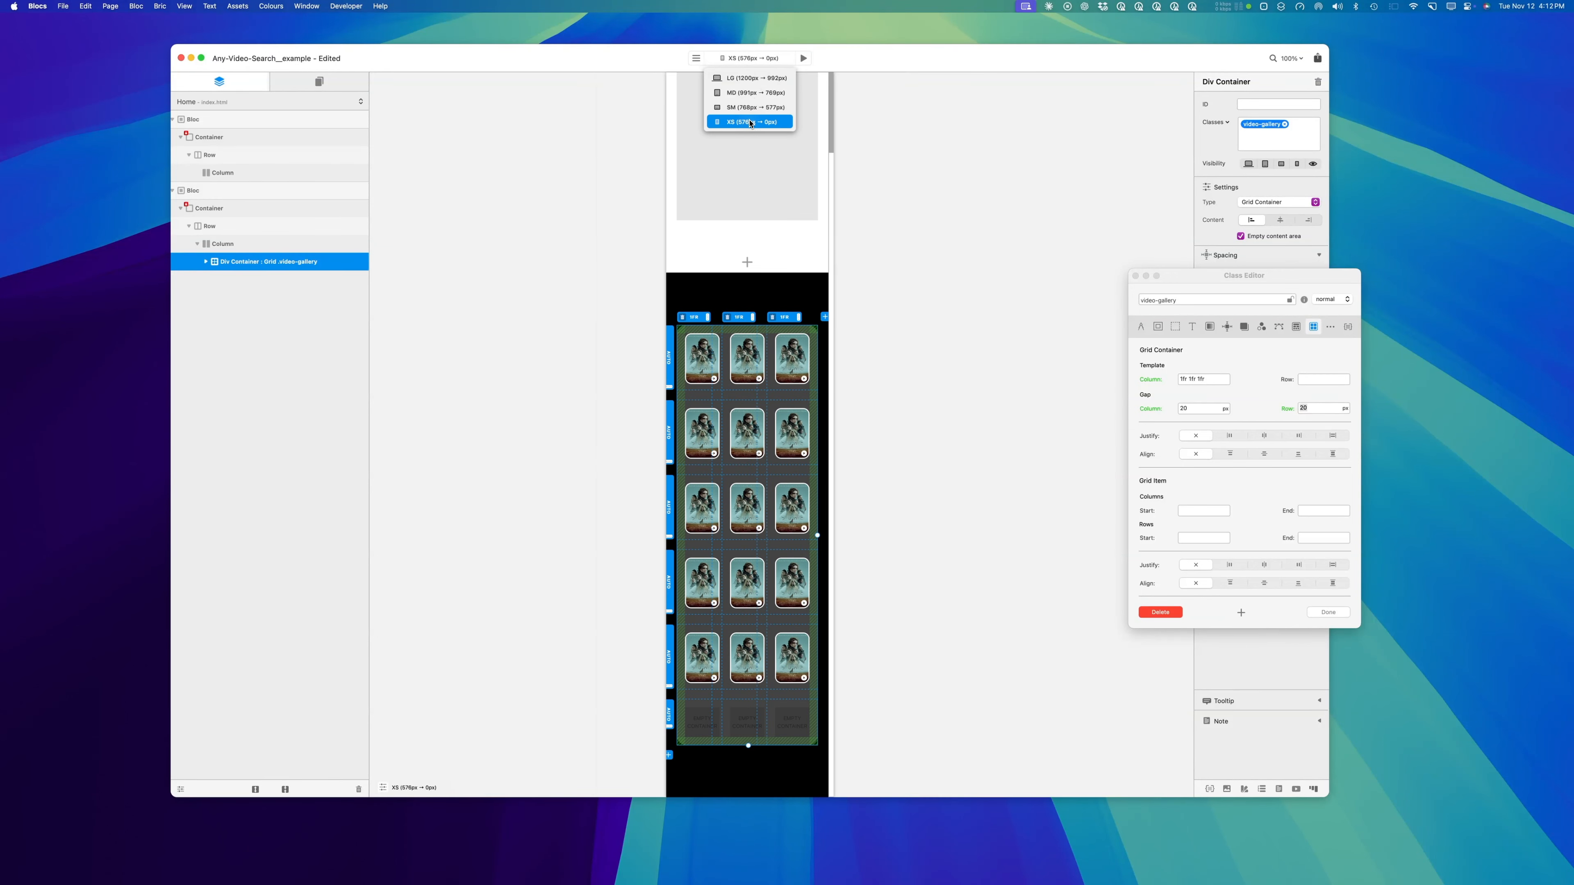
pyautogui.click(774, 320)
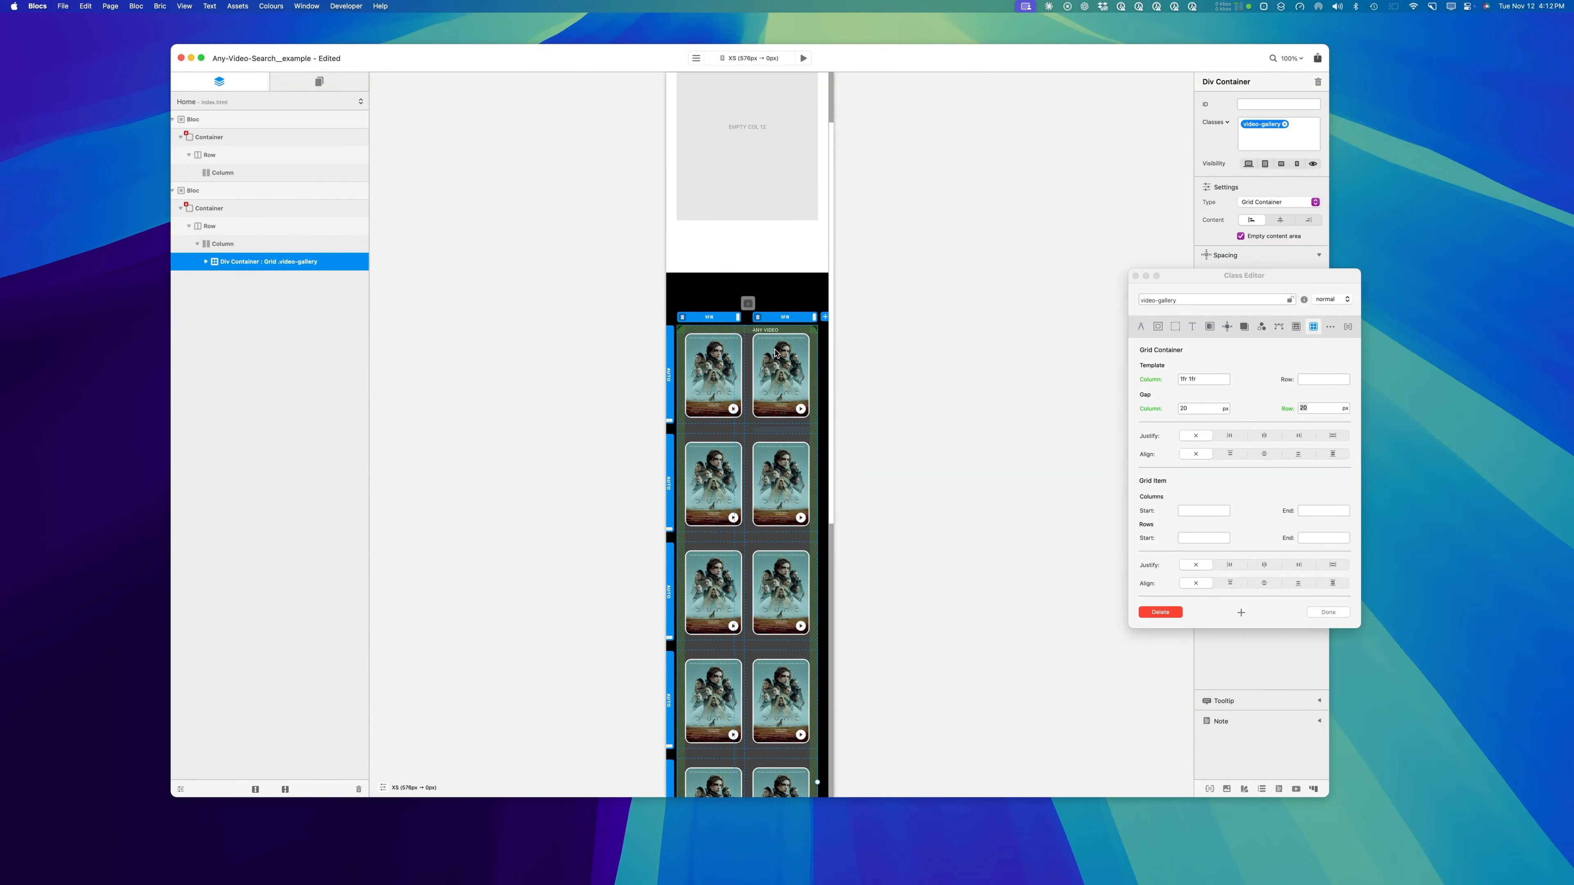
# Check the video gallery's layout at the LG and MD breakpoints.
pyautogui.click(747, 60)
pyautogui.click(749, 80)
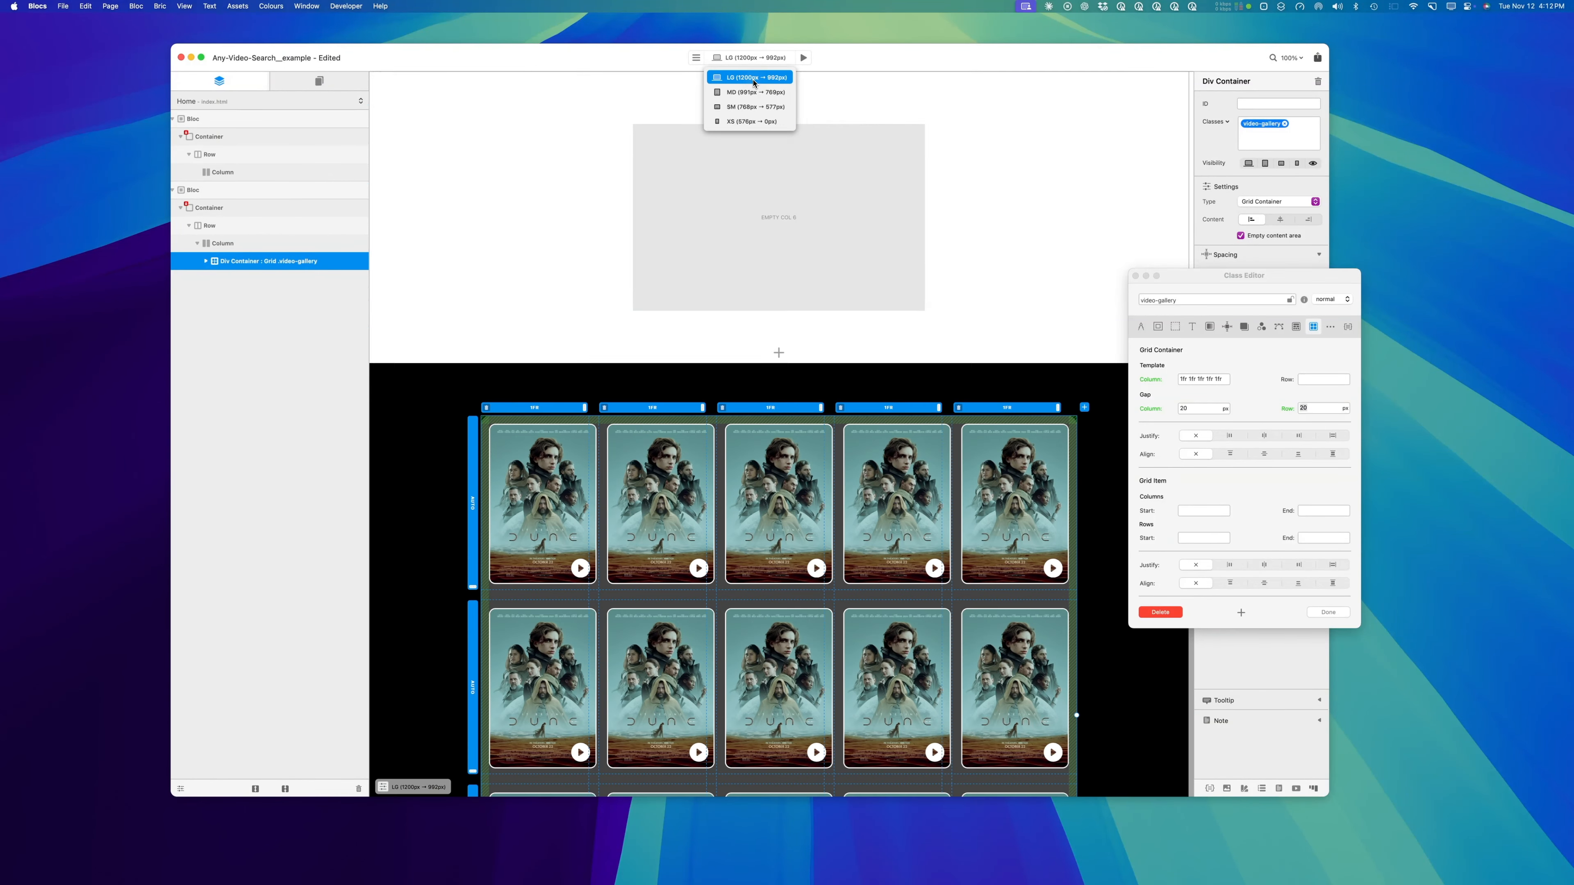
pyautogui.scroll(-5, 1171, 348)
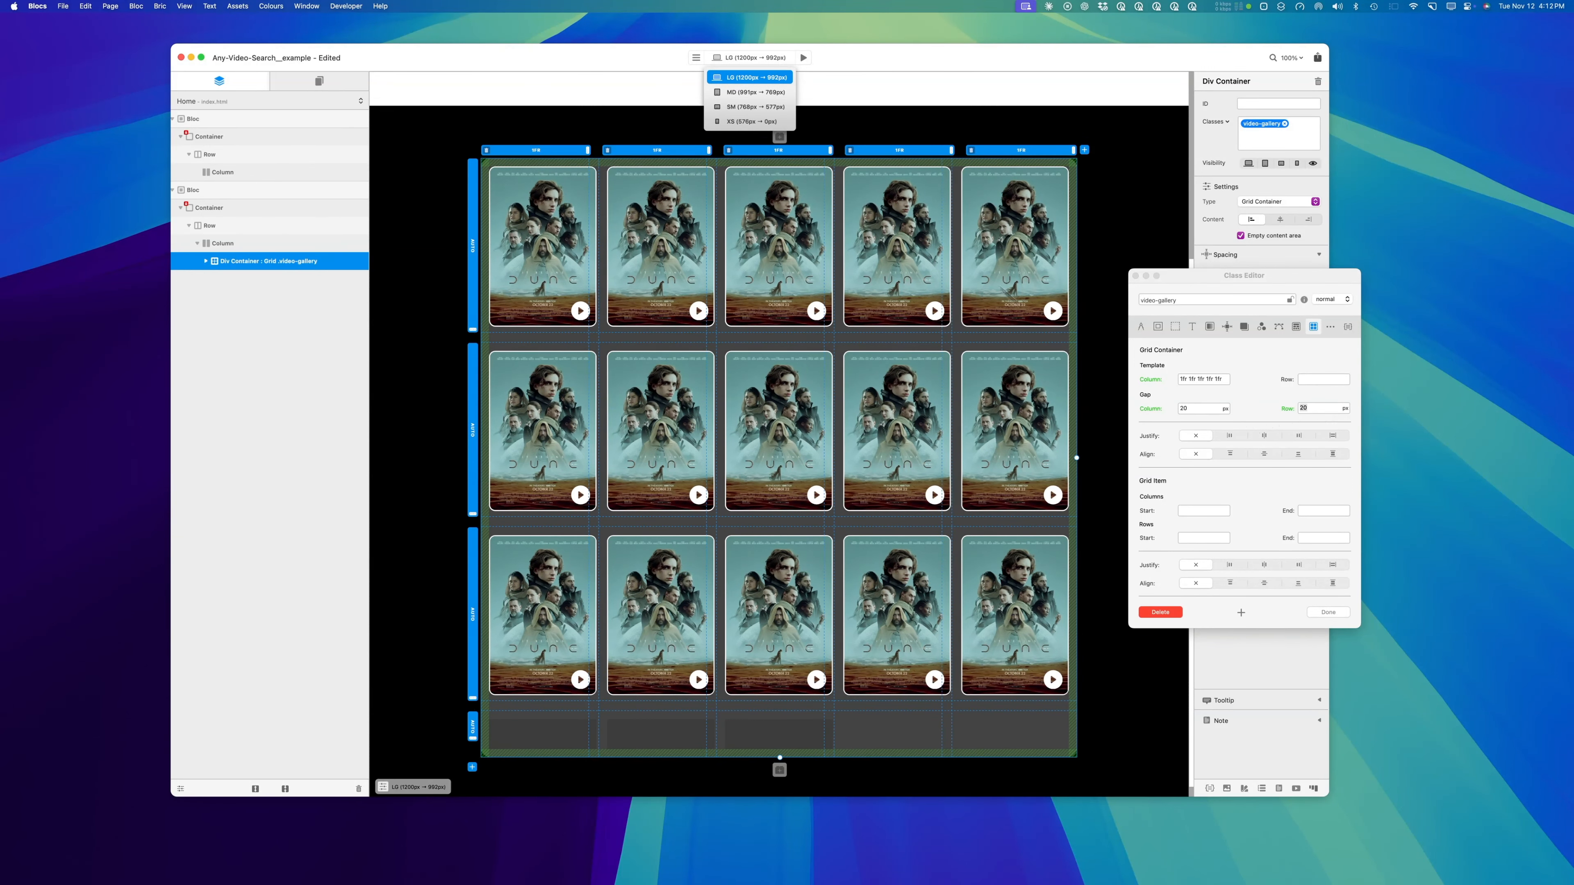
pyautogui.click(750, 93)
# At the SM breakpoint, set the video-gallery grid's column and row gaps to 10 px.
pyautogui.click(749, 106)
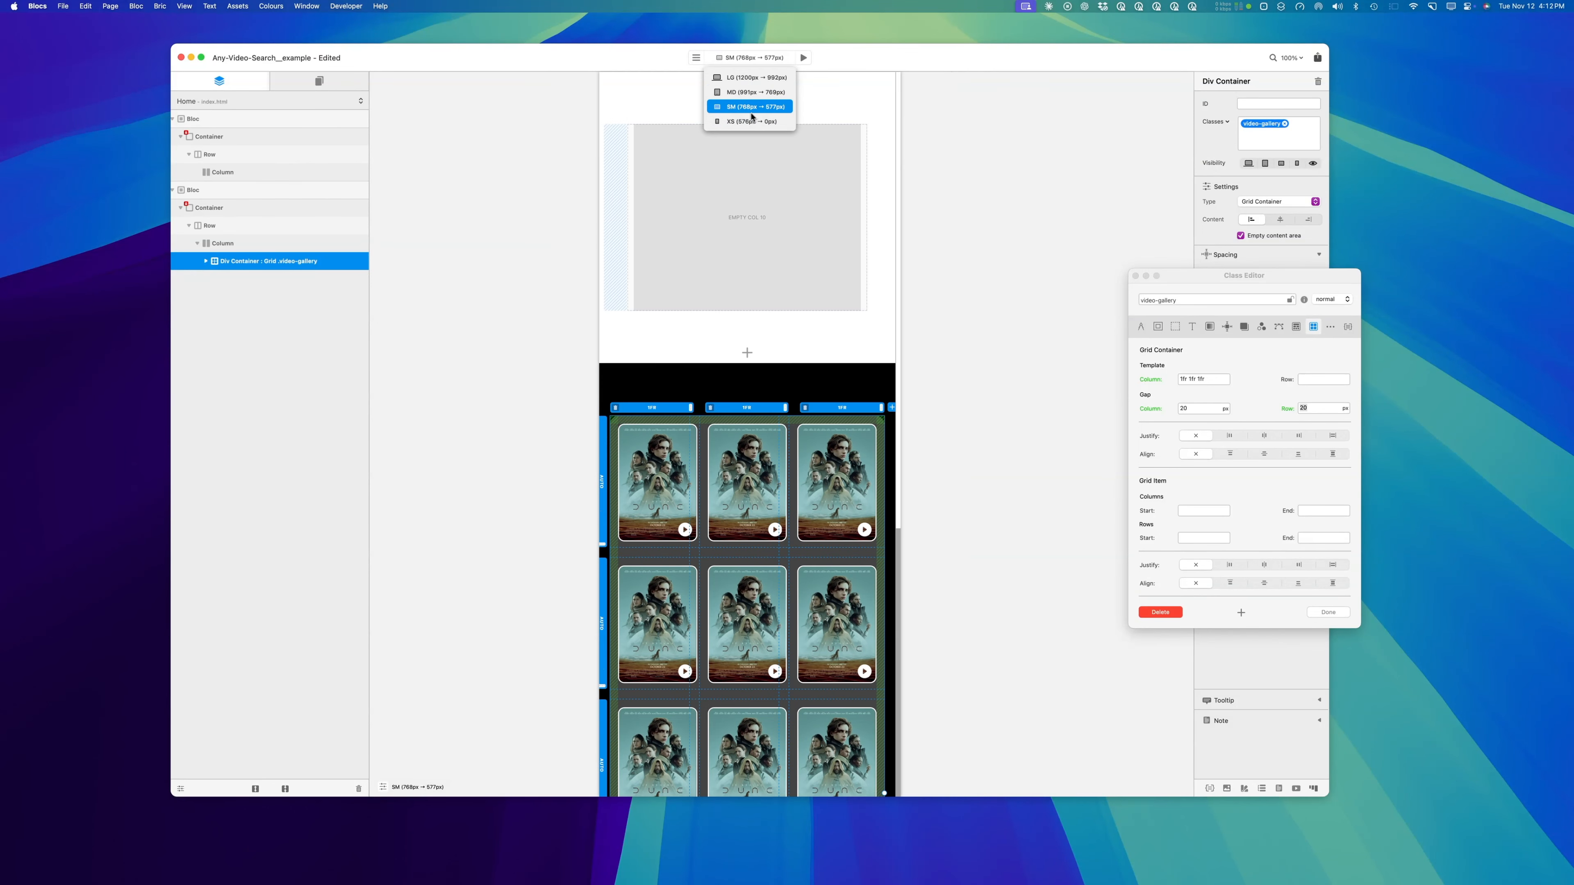
pyautogui.scroll(-5, 748, 133)
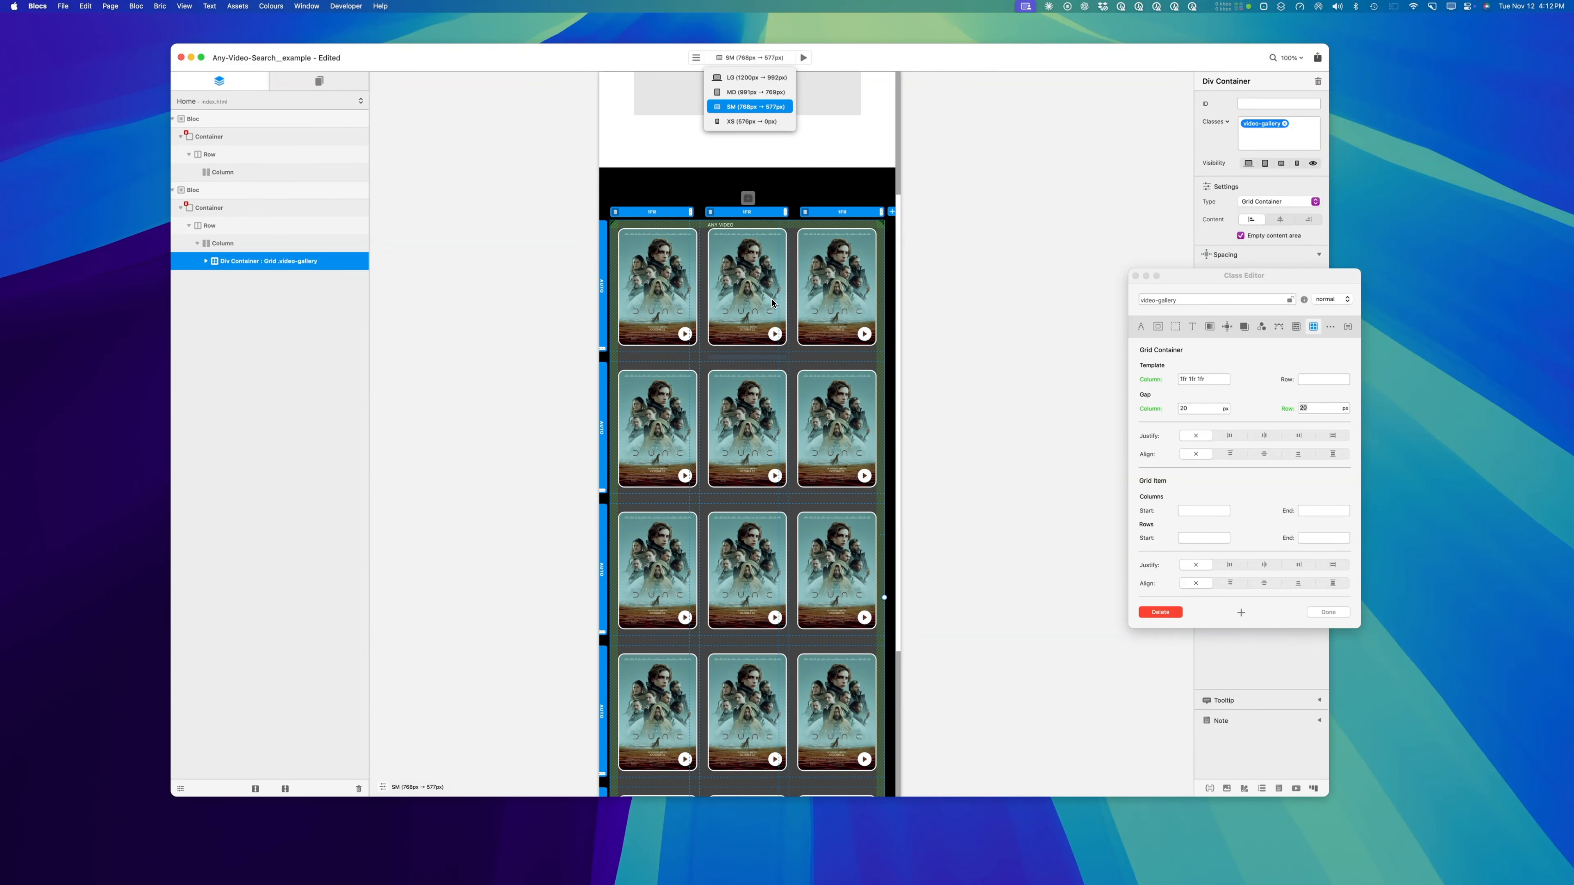
pyautogui.click(1179, 419)
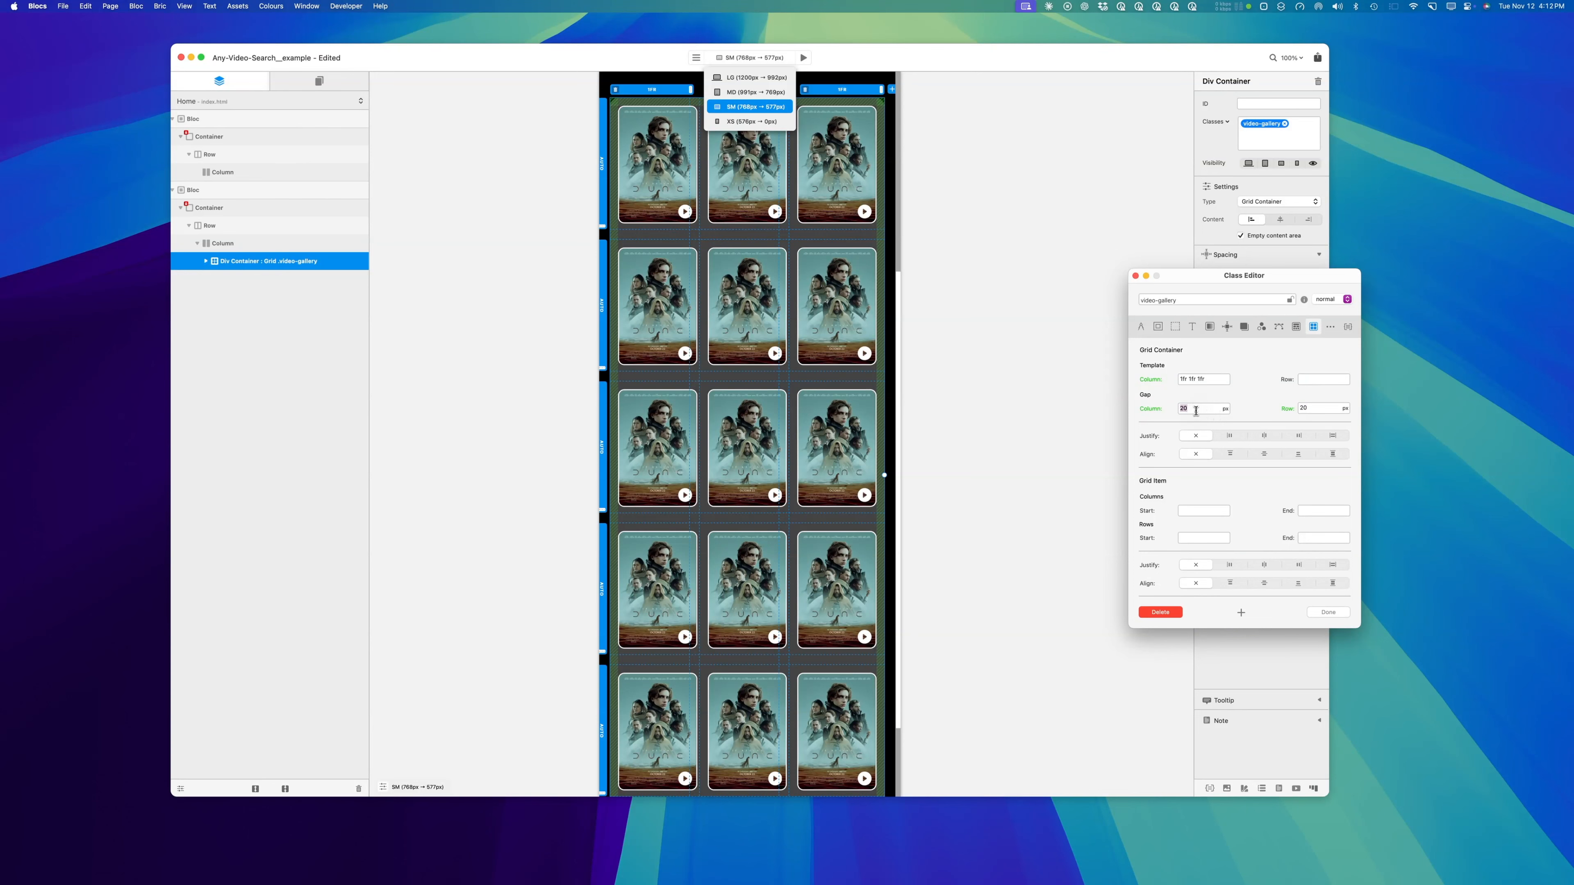
pyautogui.write('10')
pyautogui.press('Tab')
pyautogui.write('10')
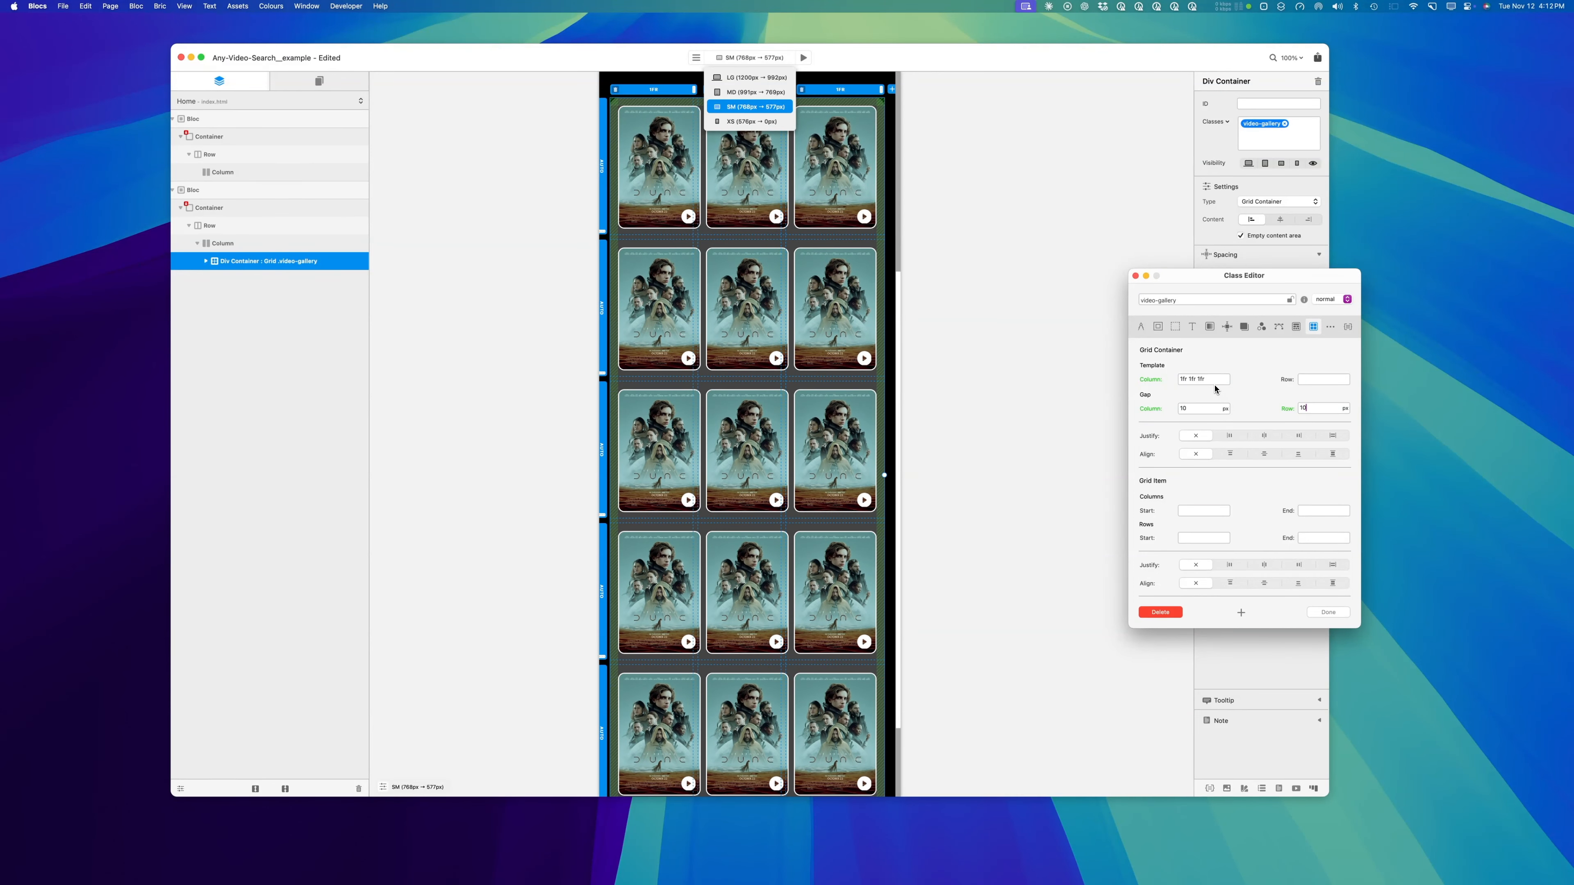
# Check the video gallery's spacing and layout at the XS breakpoint.
pyautogui.click(776, 121)
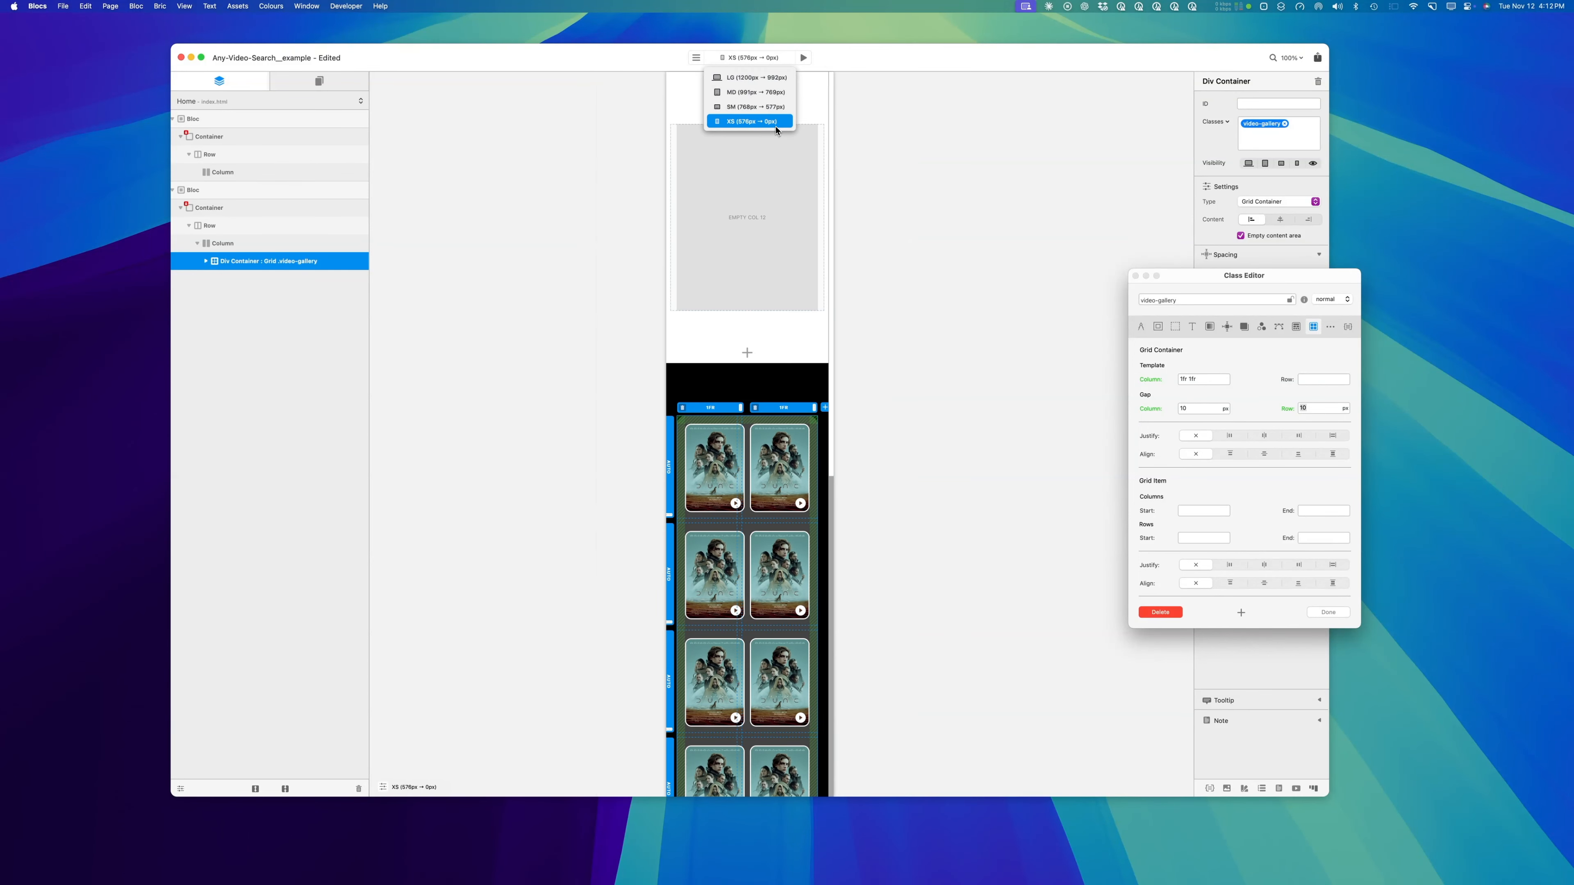
pyautogui.scroll(-5, 769, 427)
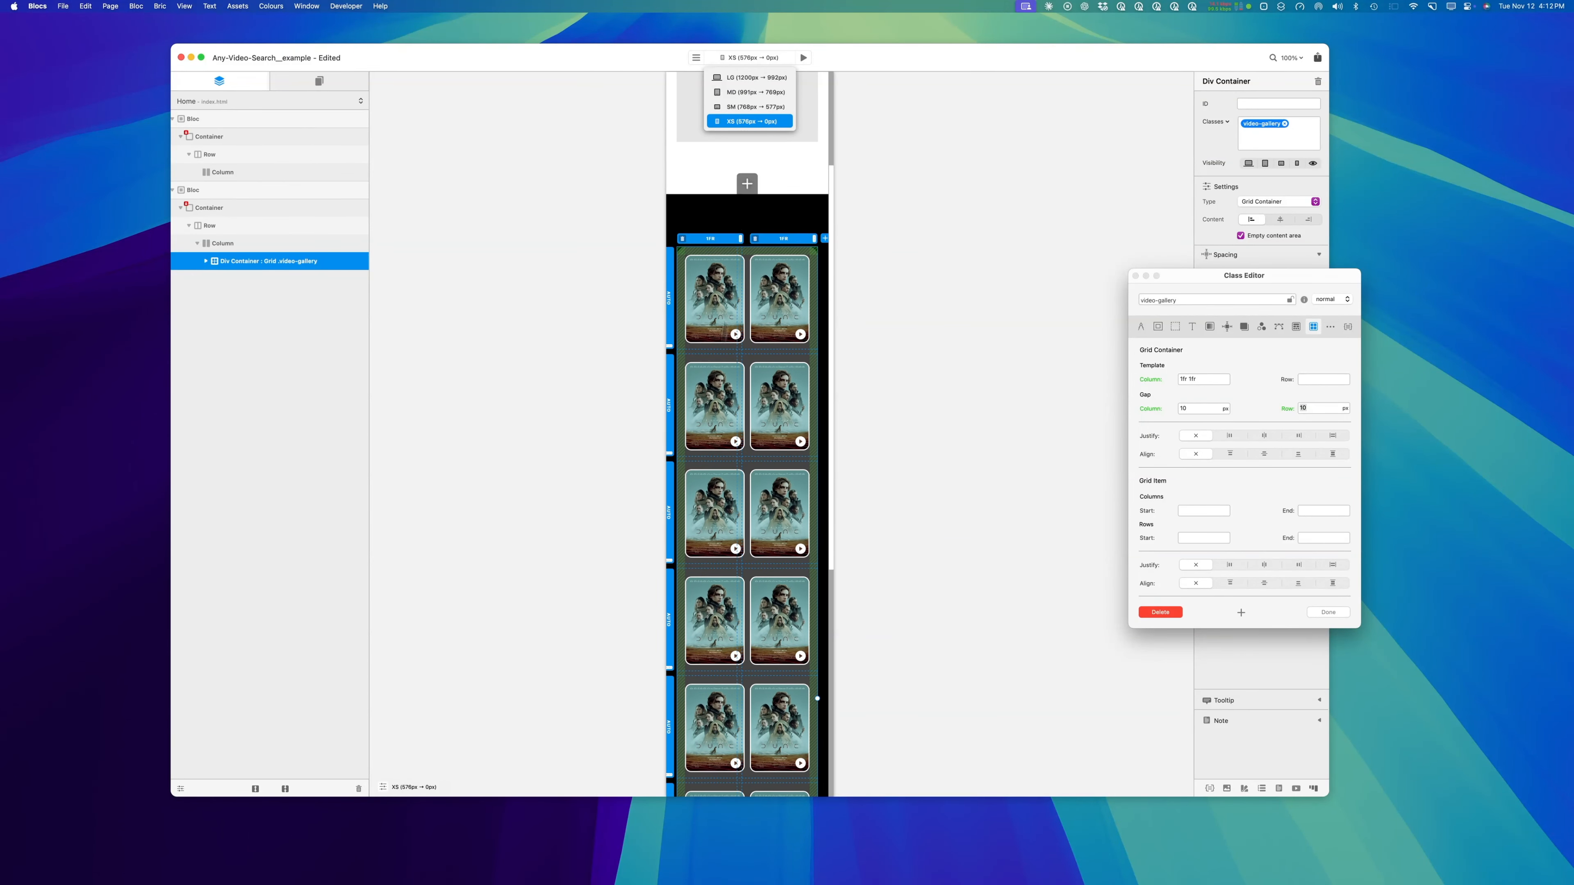
# Return to the LG breakpoint, preview the page and resize the preview width to test the gallery's responsiveness.
pyautogui.click(755, 78)
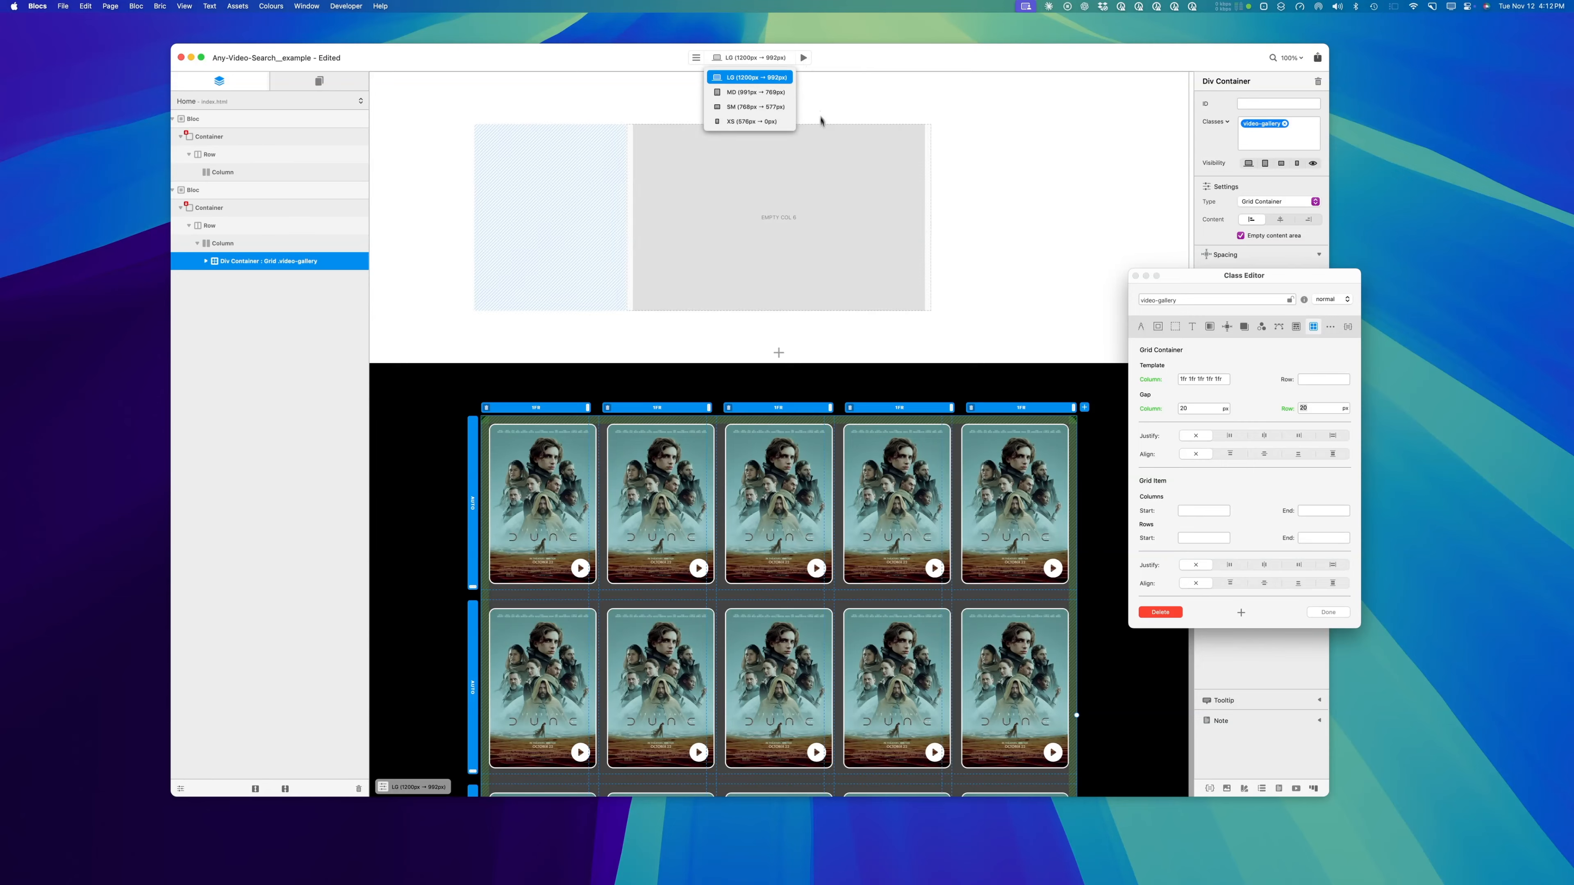
pyautogui.click(803, 57)
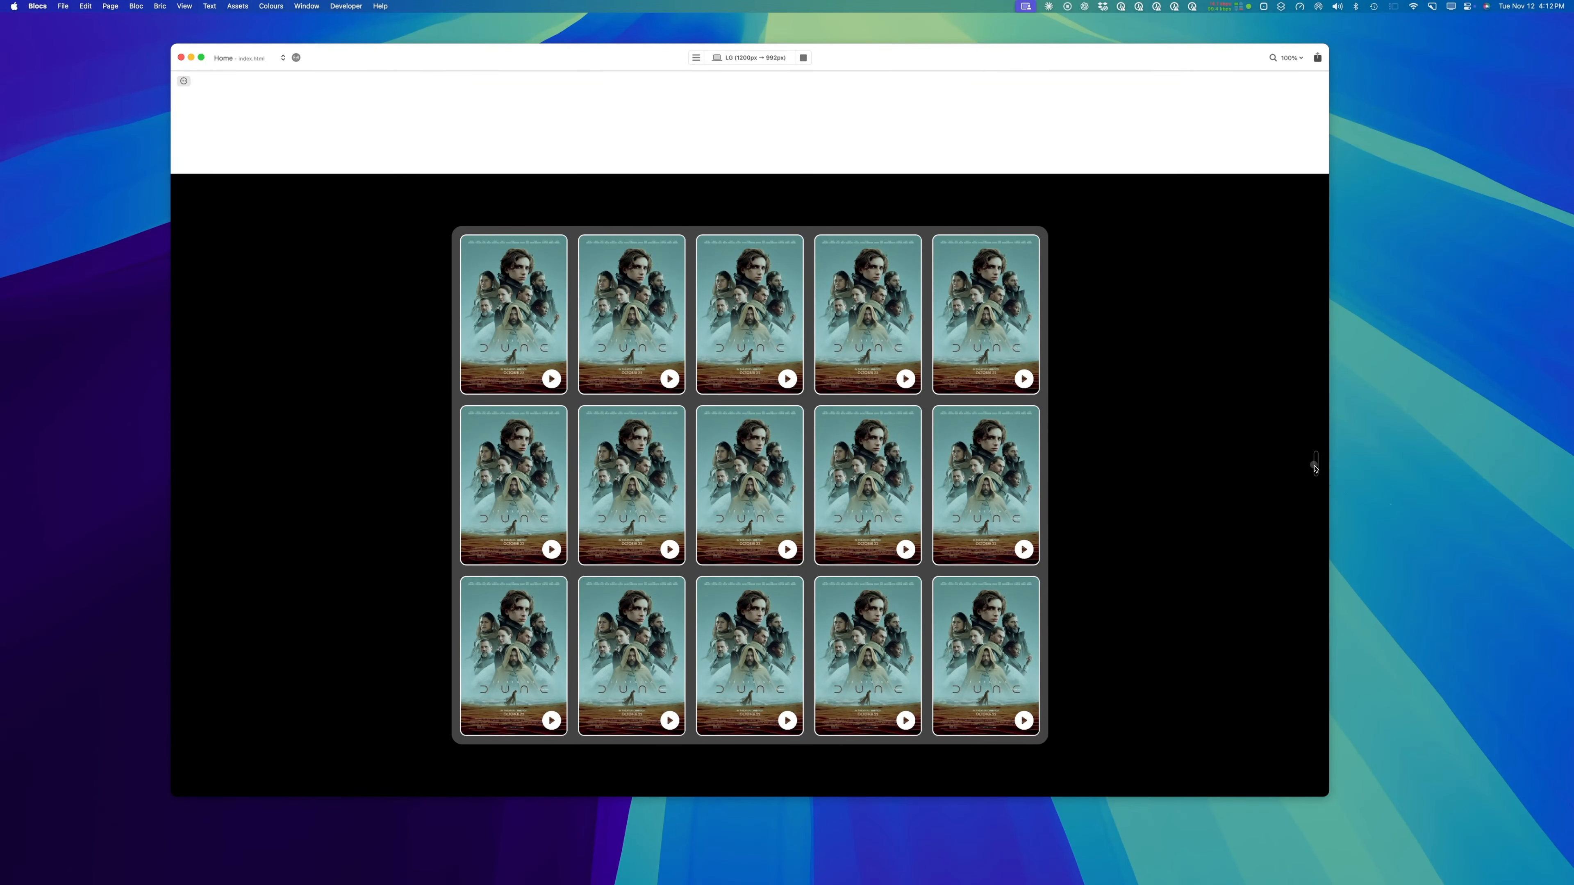
pyautogui.moveTo(1314, 464); pyautogui.dragTo(1355, 494)
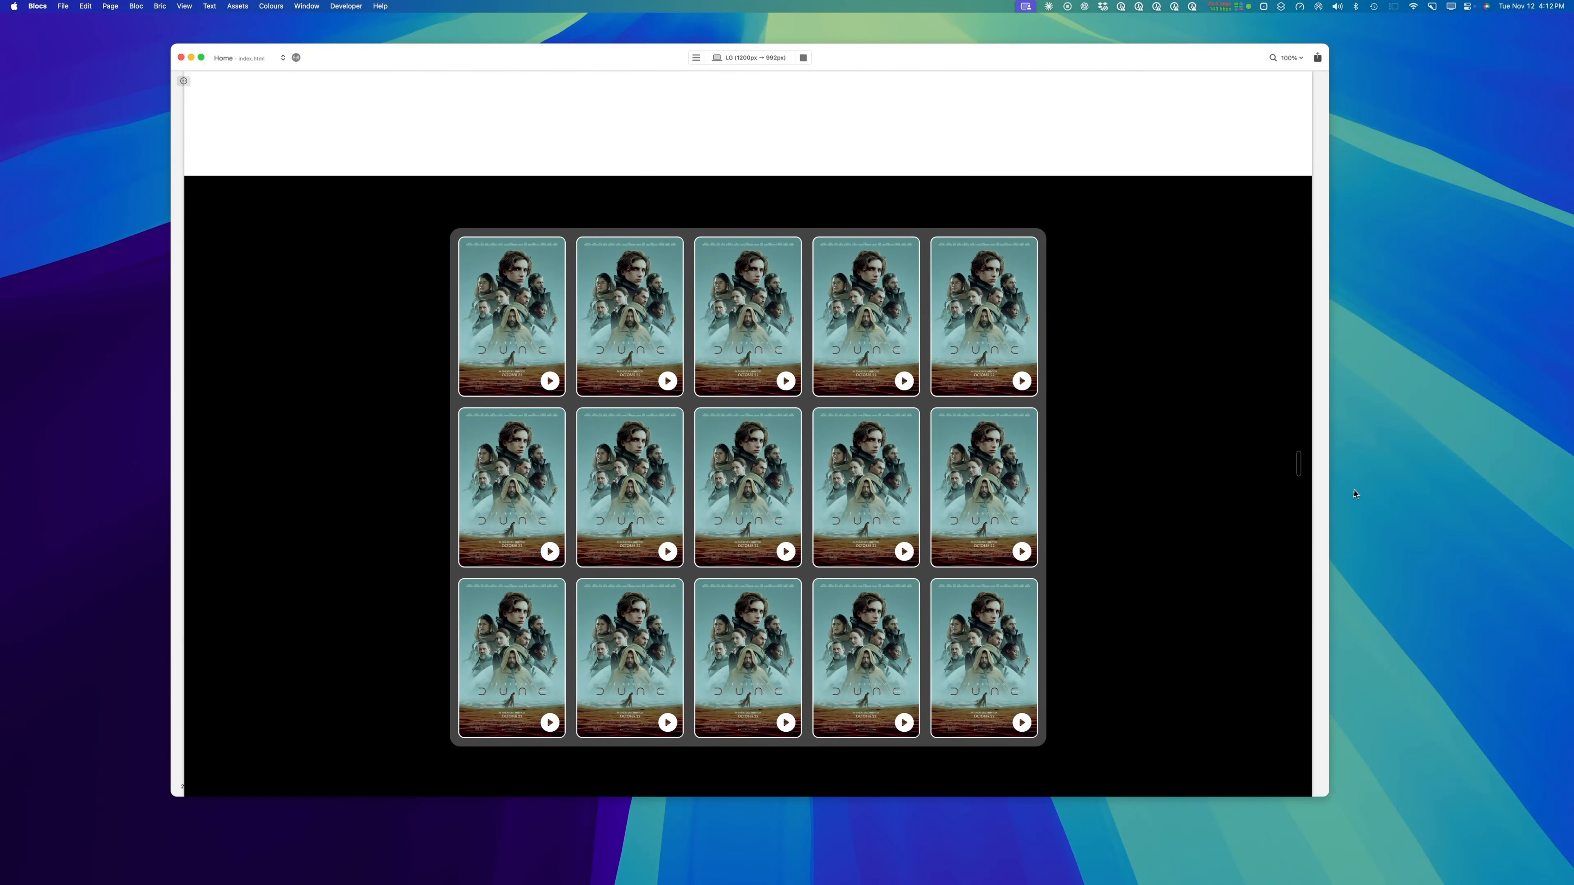
# Return from the preview to editing and open the poster image choices for the first video in the gallery.
pyautogui.click(804, 59)
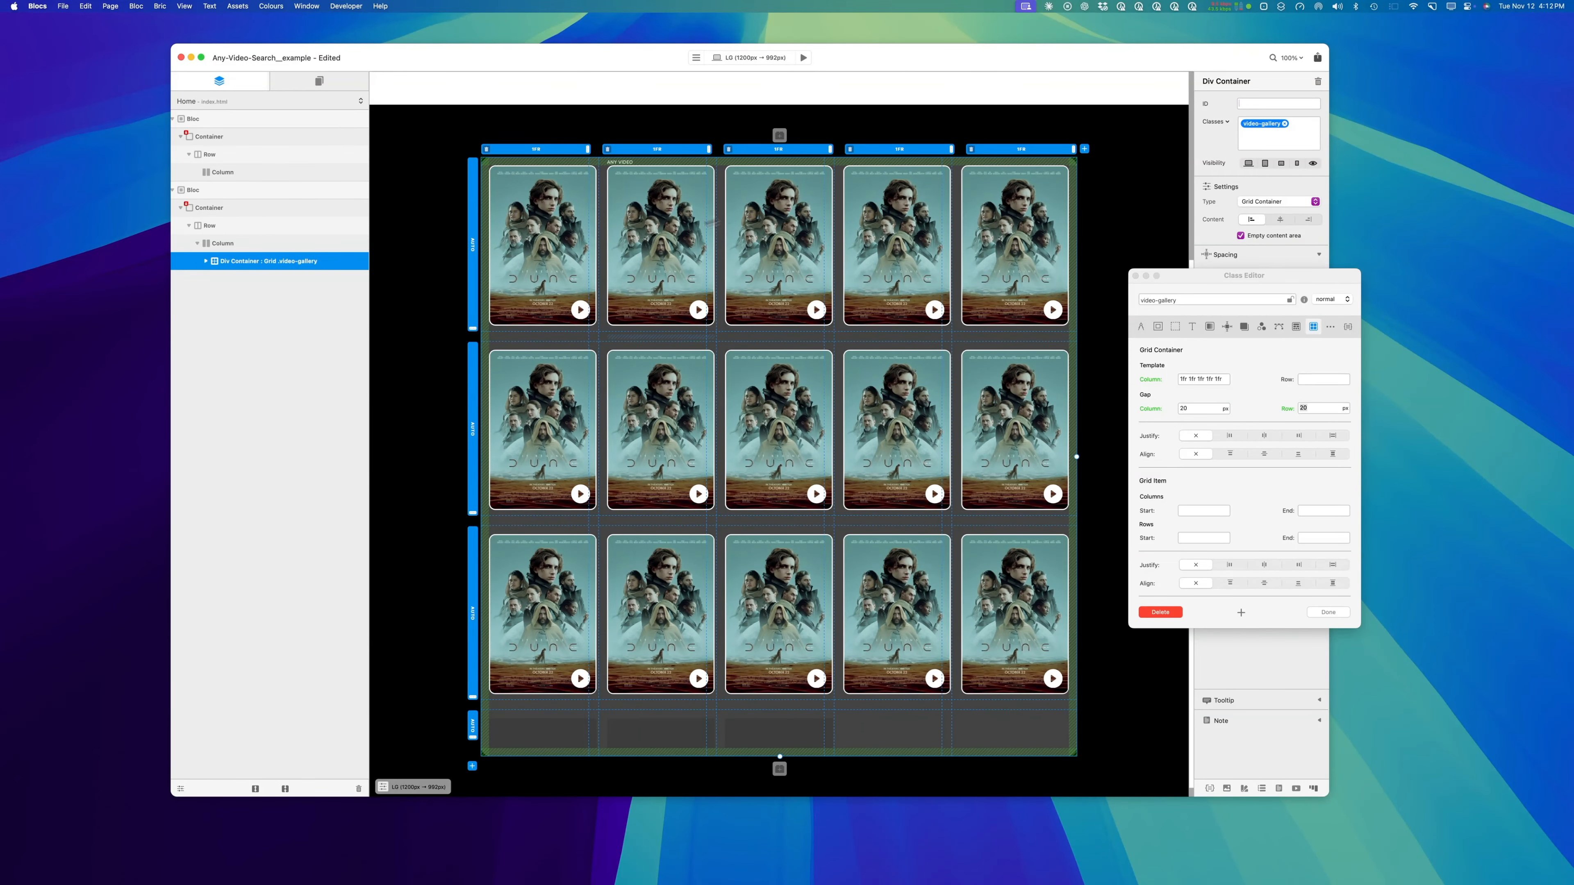
pyautogui.click(1134, 278)
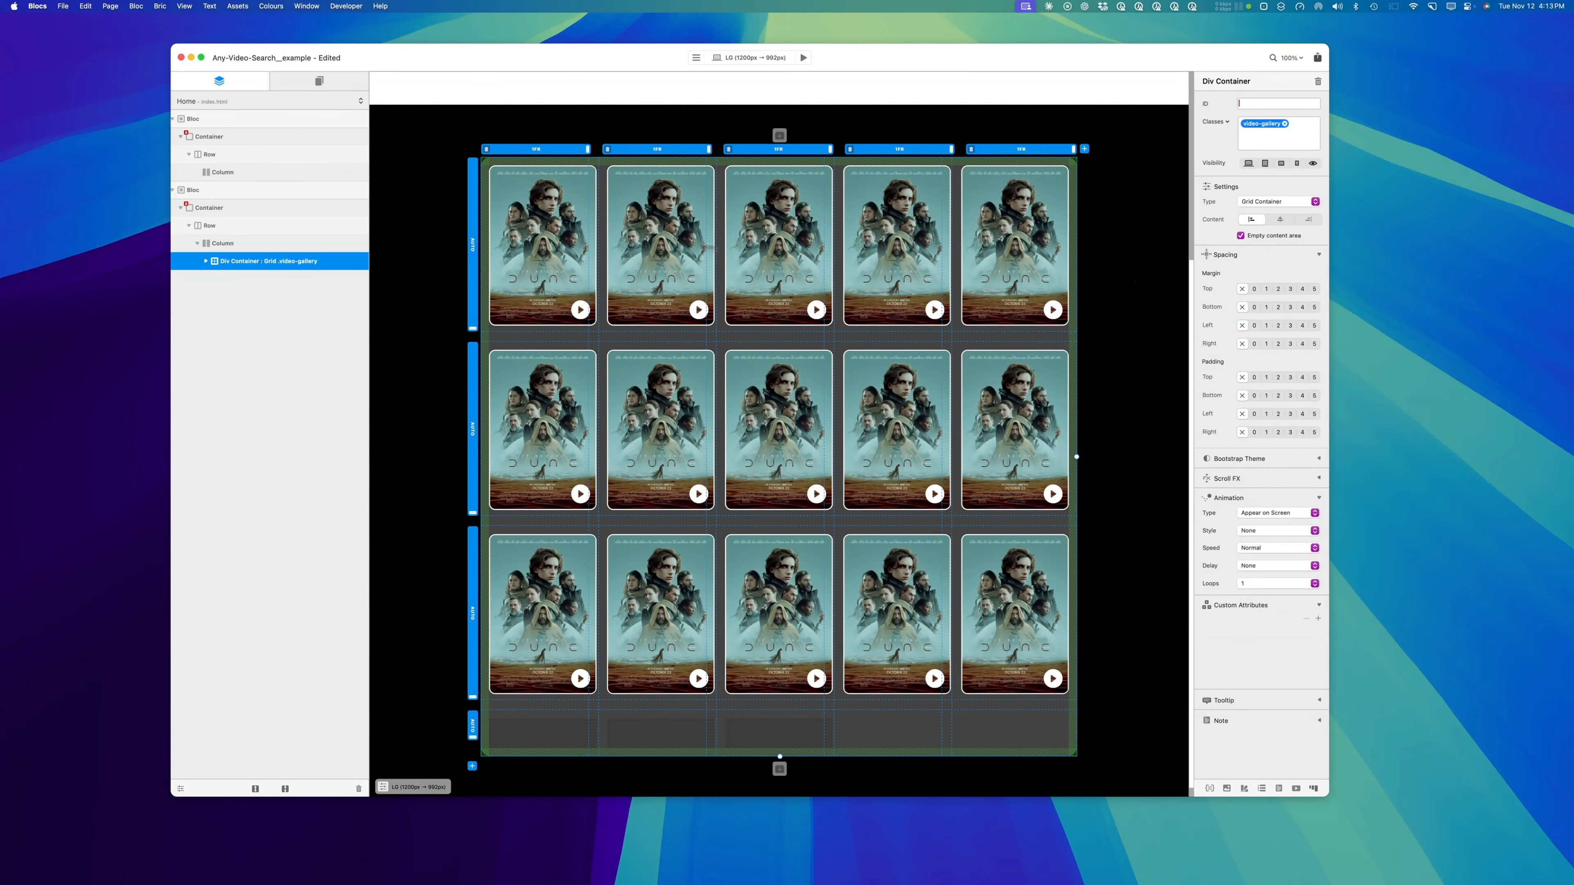
pyautogui.click(542, 248)
pyautogui.moveTo(588, 65); pyautogui.dragTo(517, 62)
pyautogui.scroll(-4, 1171, 642)
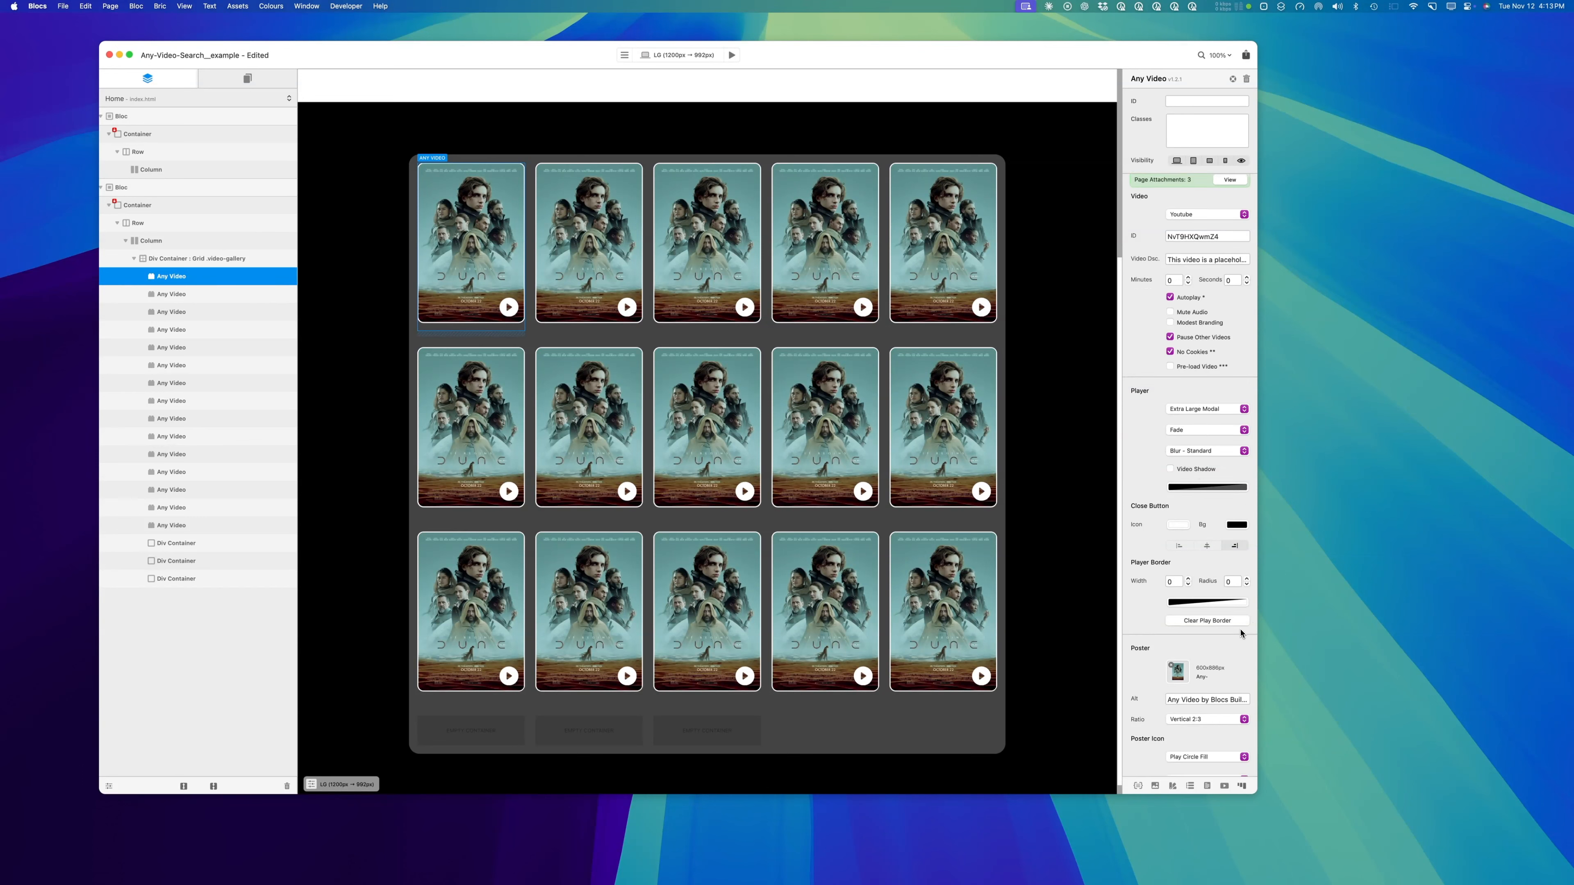
pyautogui.click(1182, 564)
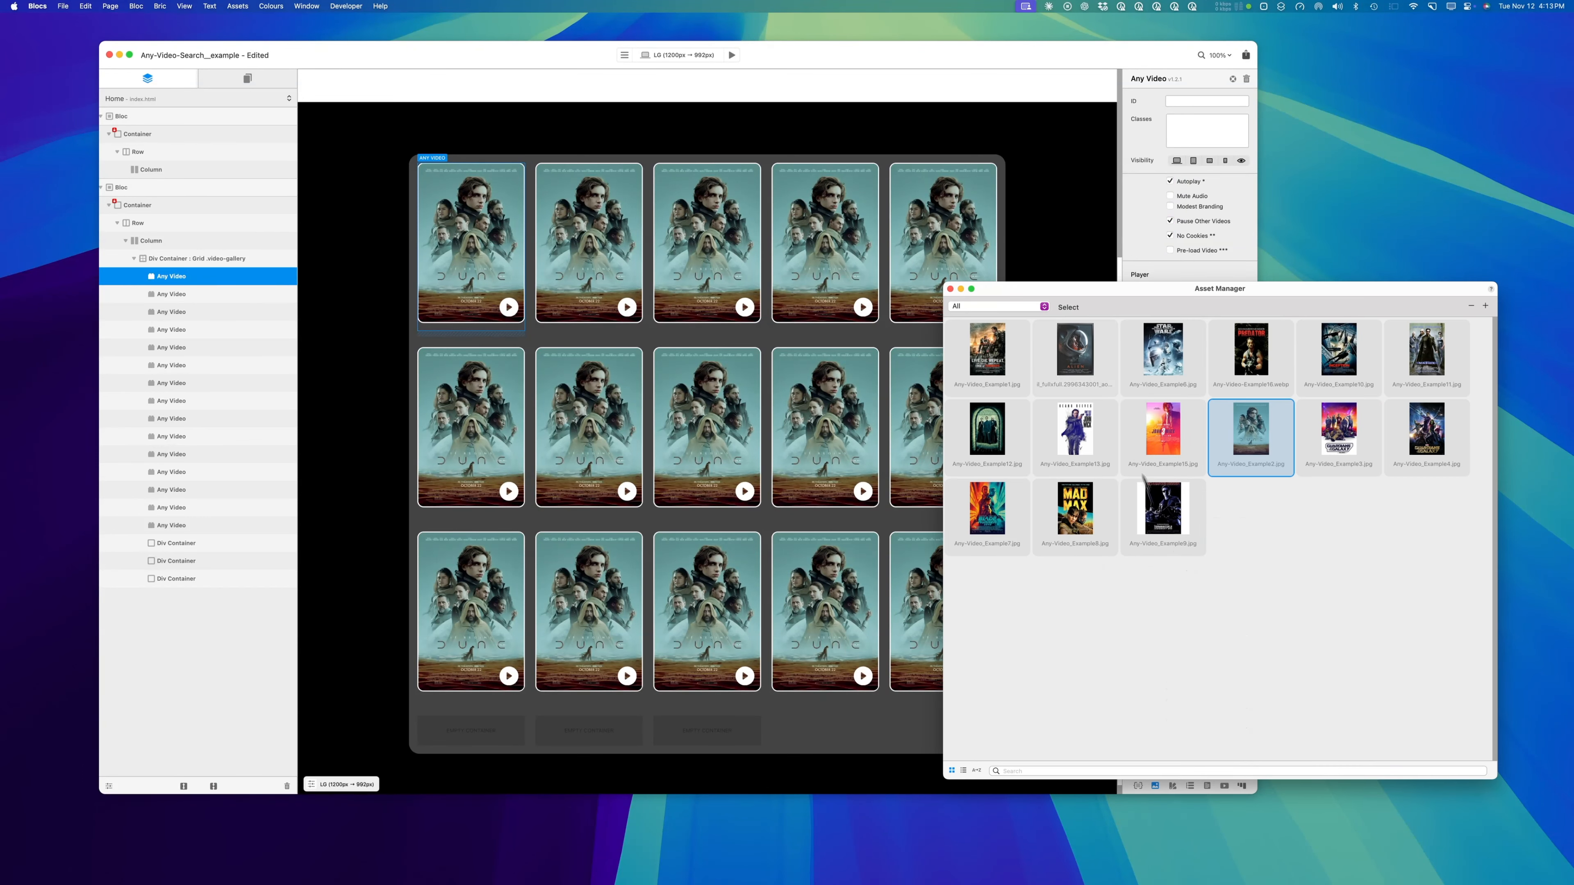
pyautogui.moveTo(1165, 279); pyautogui.dragTo(1134, 324)
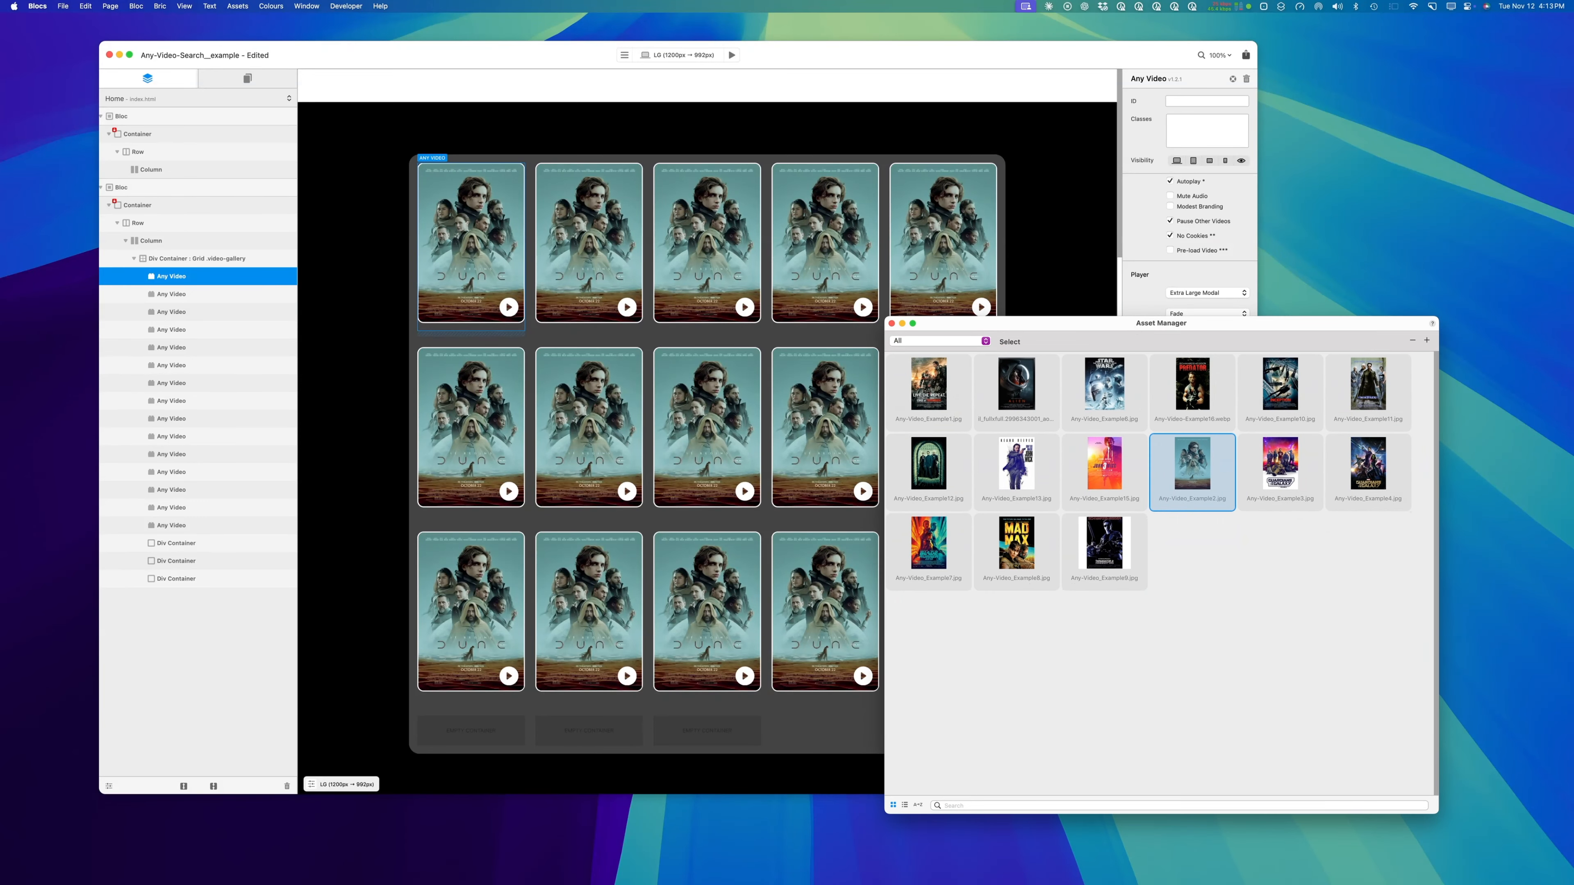
# Set the posters of the first row's second to fifth videos to Edge of Tomorrow, Alien, Star Wars and Predator.
pyautogui.click(593, 241)
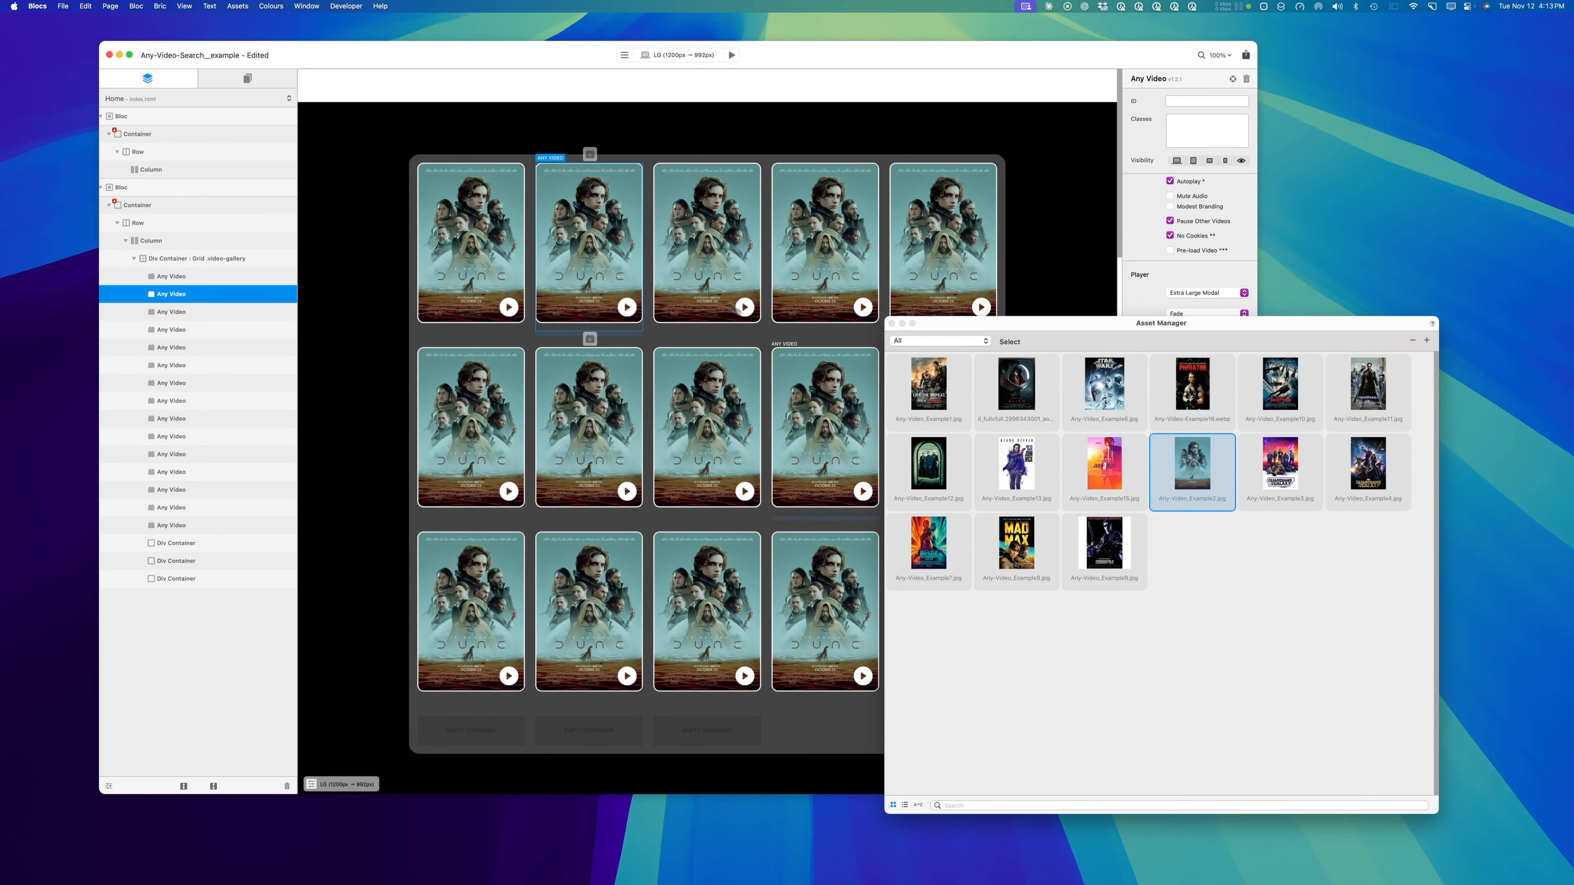
pyautogui.click(922, 395)
pyautogui.click(716, 264)
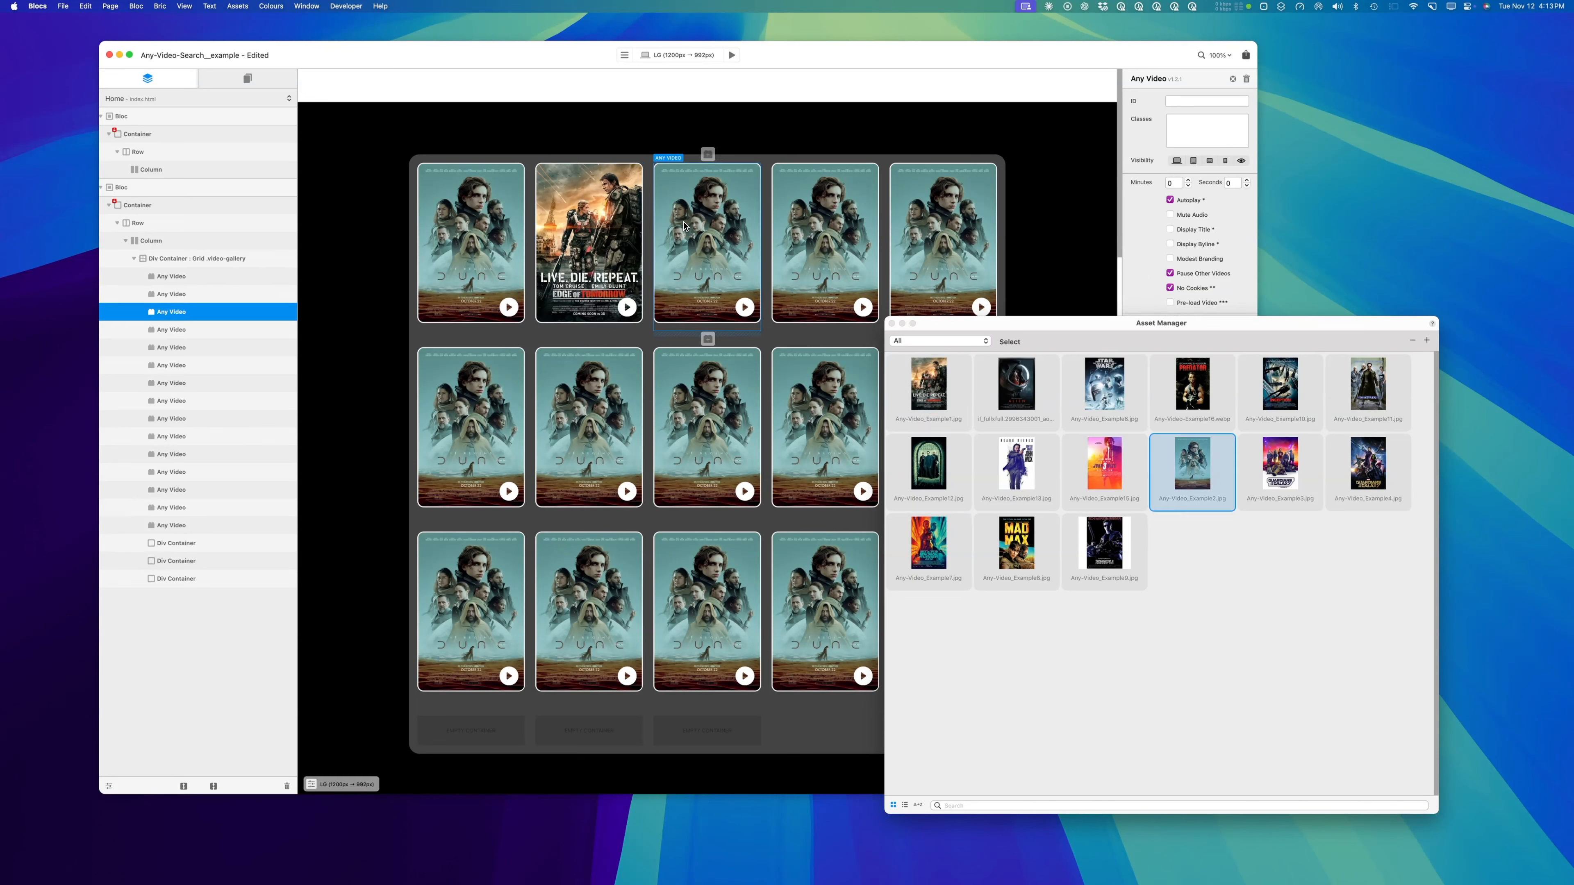
pyautogui.click(1017, 387)
pyautogui.click(877, 276)
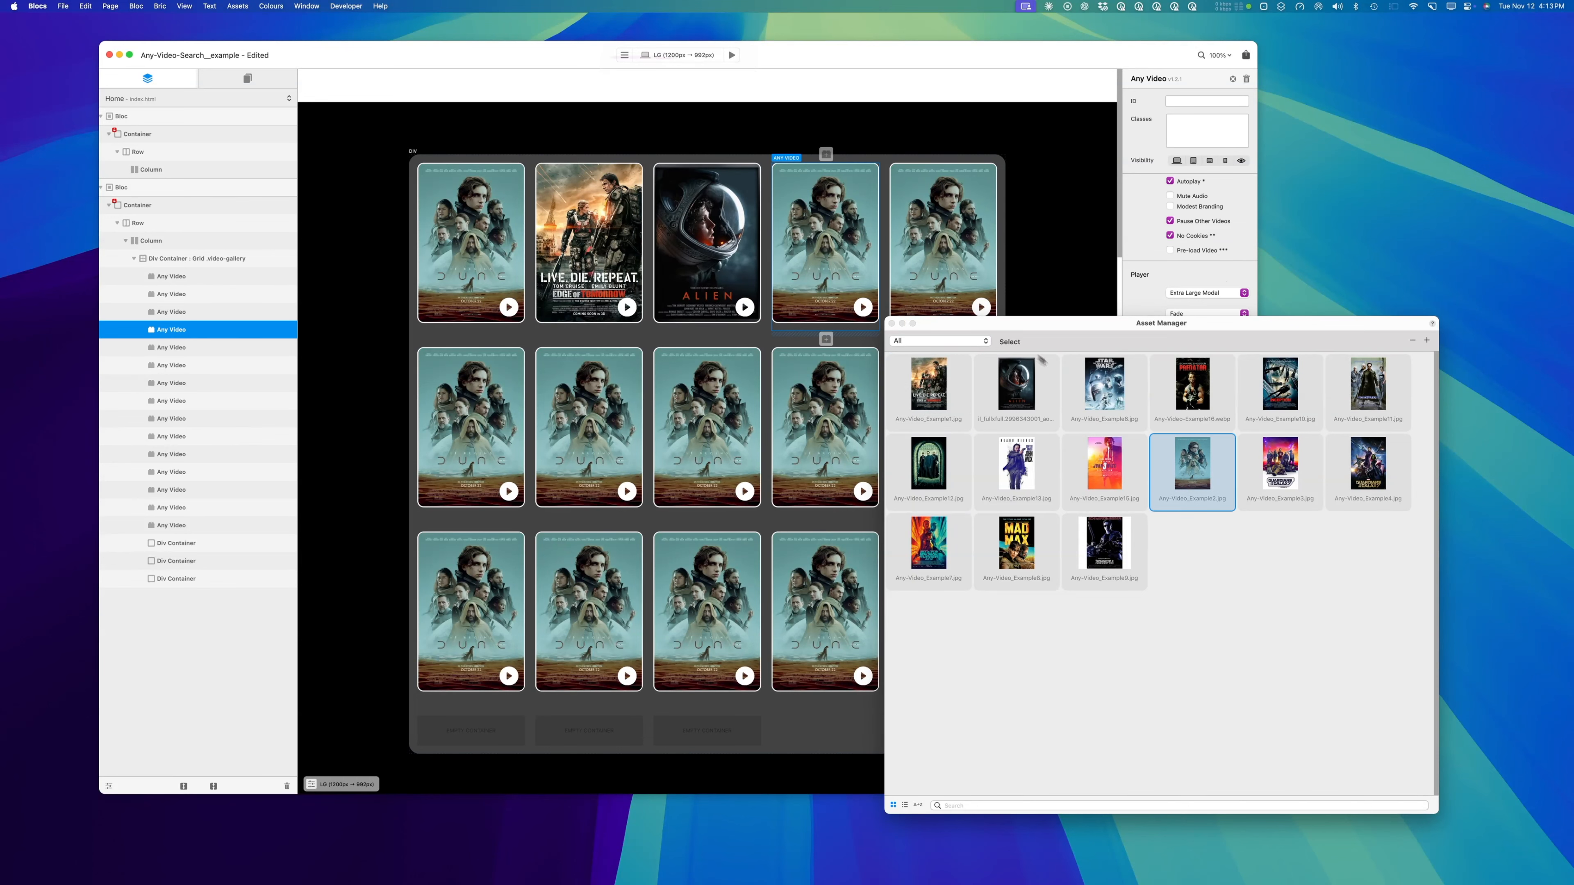
pyautogui.click(1104, 385)
pyautogui.click(948, 254)
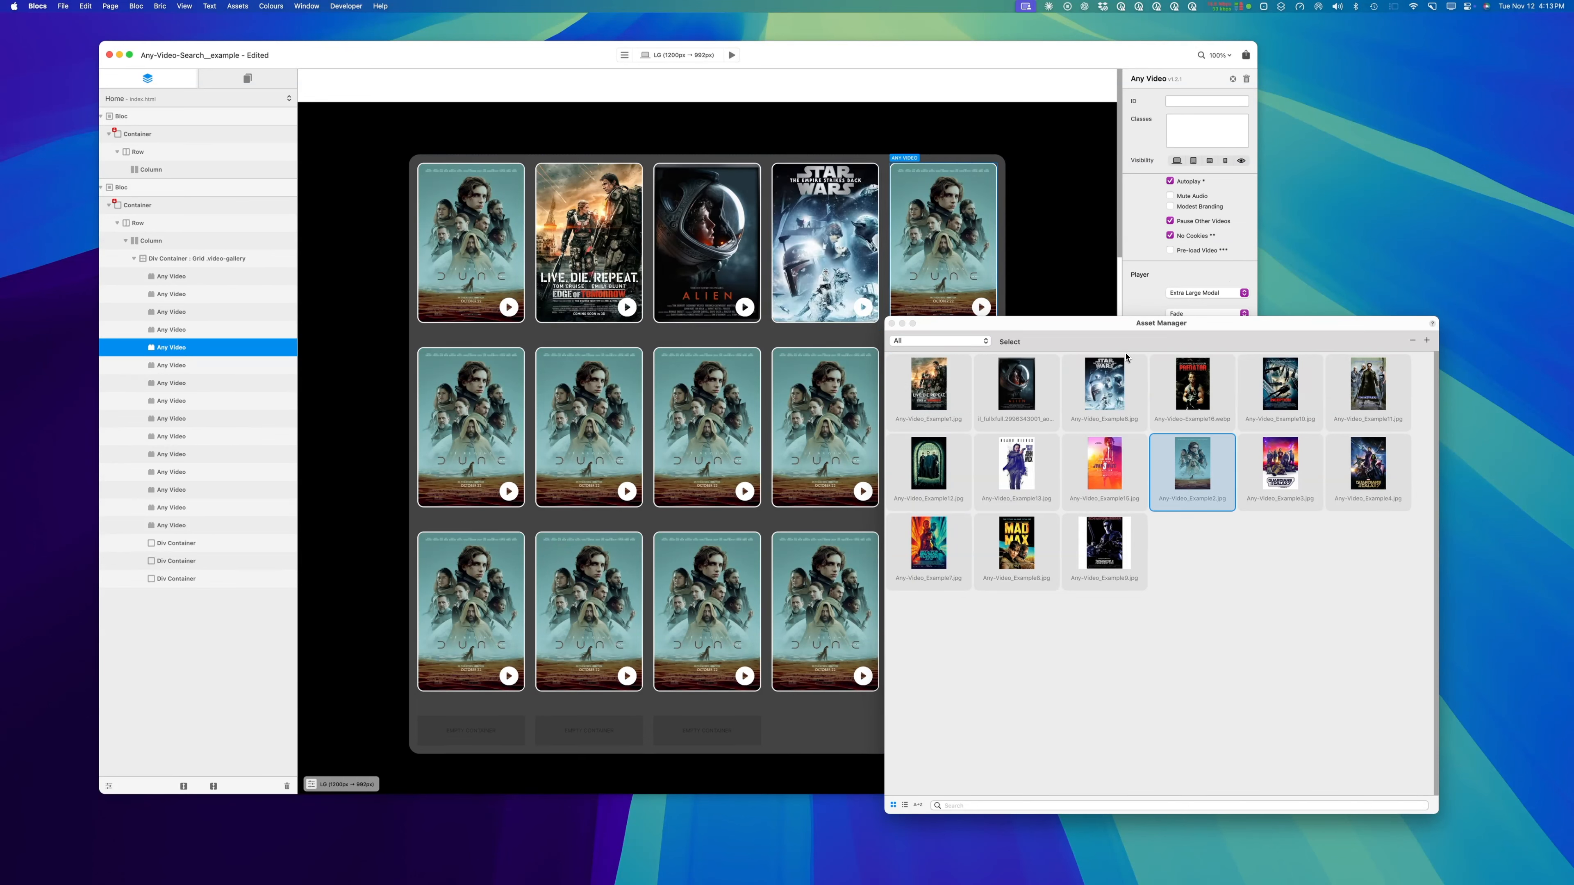
pyautogui.click(1192, 387)
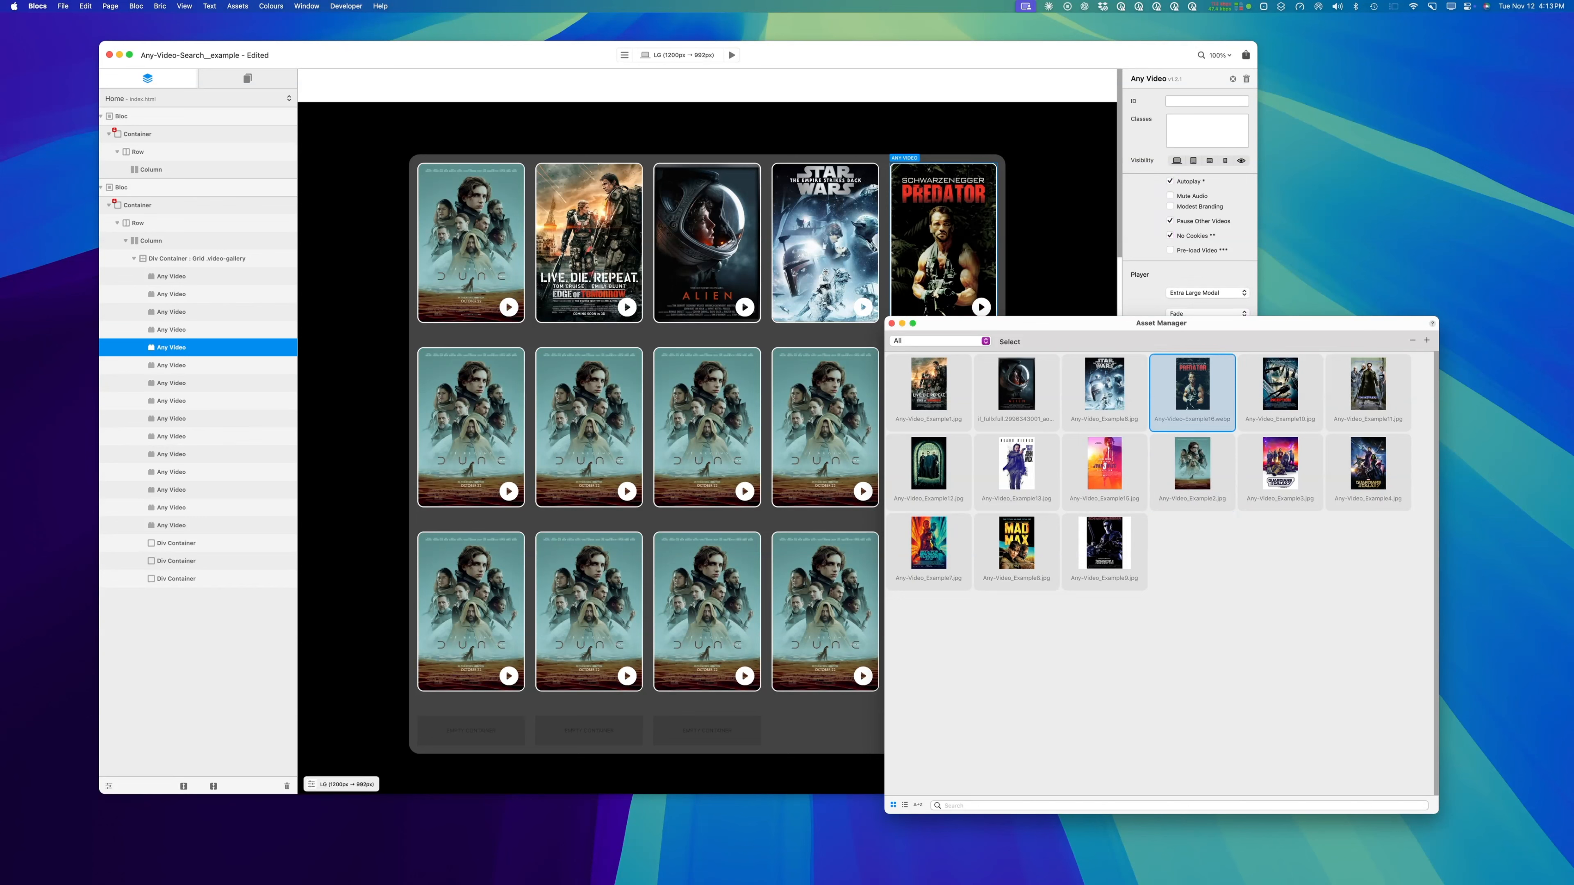
# Set the second row's video posters to Inception, The Matrix, The Matrix Reloaded, John Wick and John Wick 3, in order.
pyautogui.click(471, 413)
pyautogui.click(1264, 390)
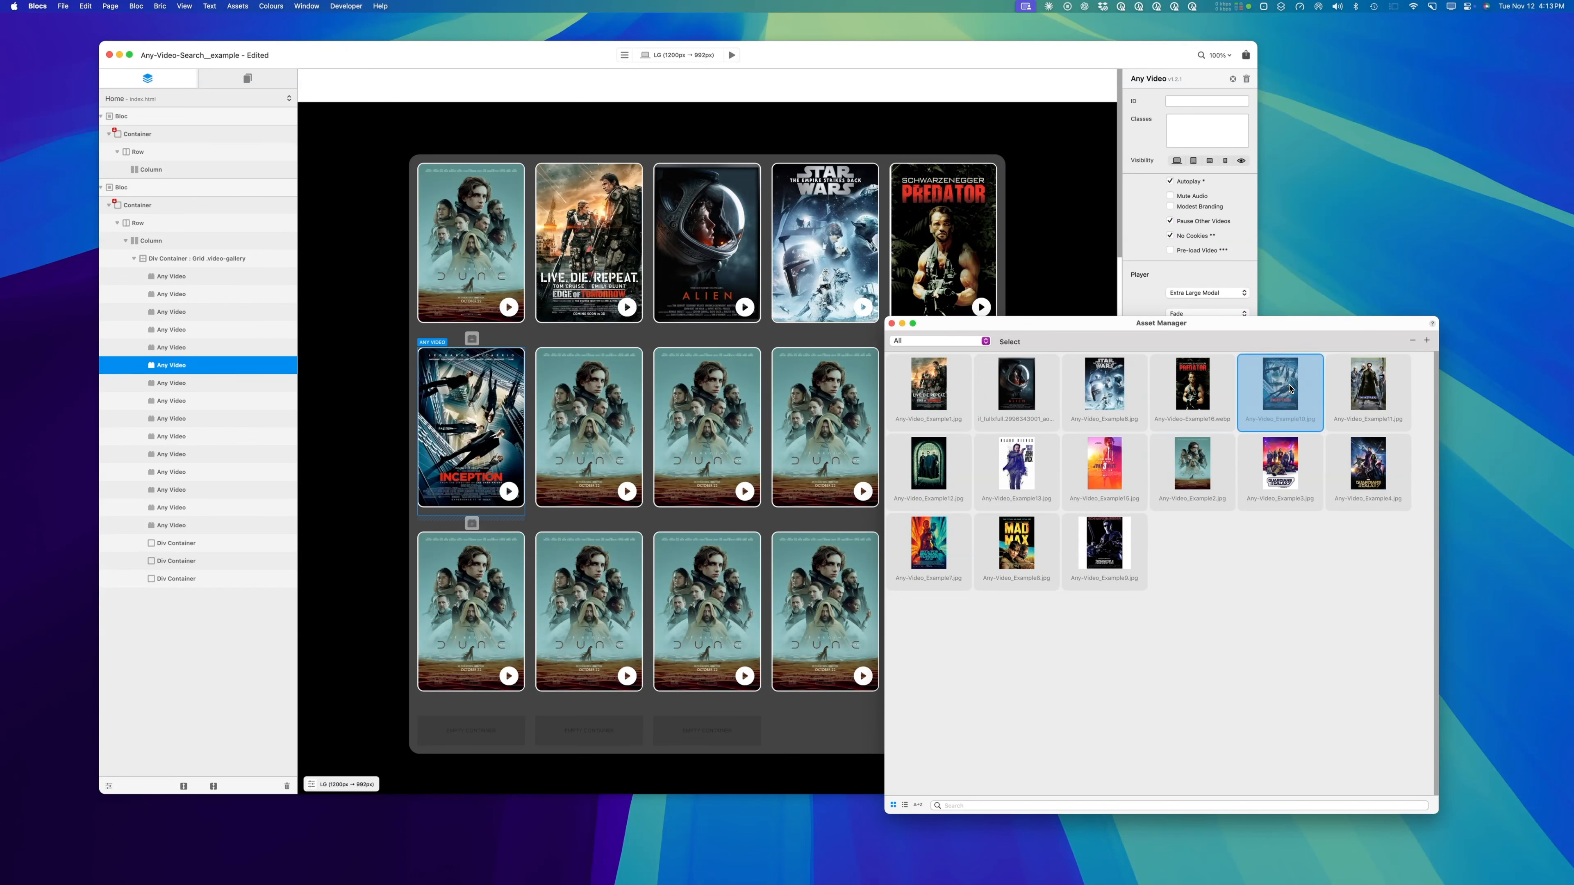
pyautogui.click(582, 422)
pyautogui.click(1330, 391)
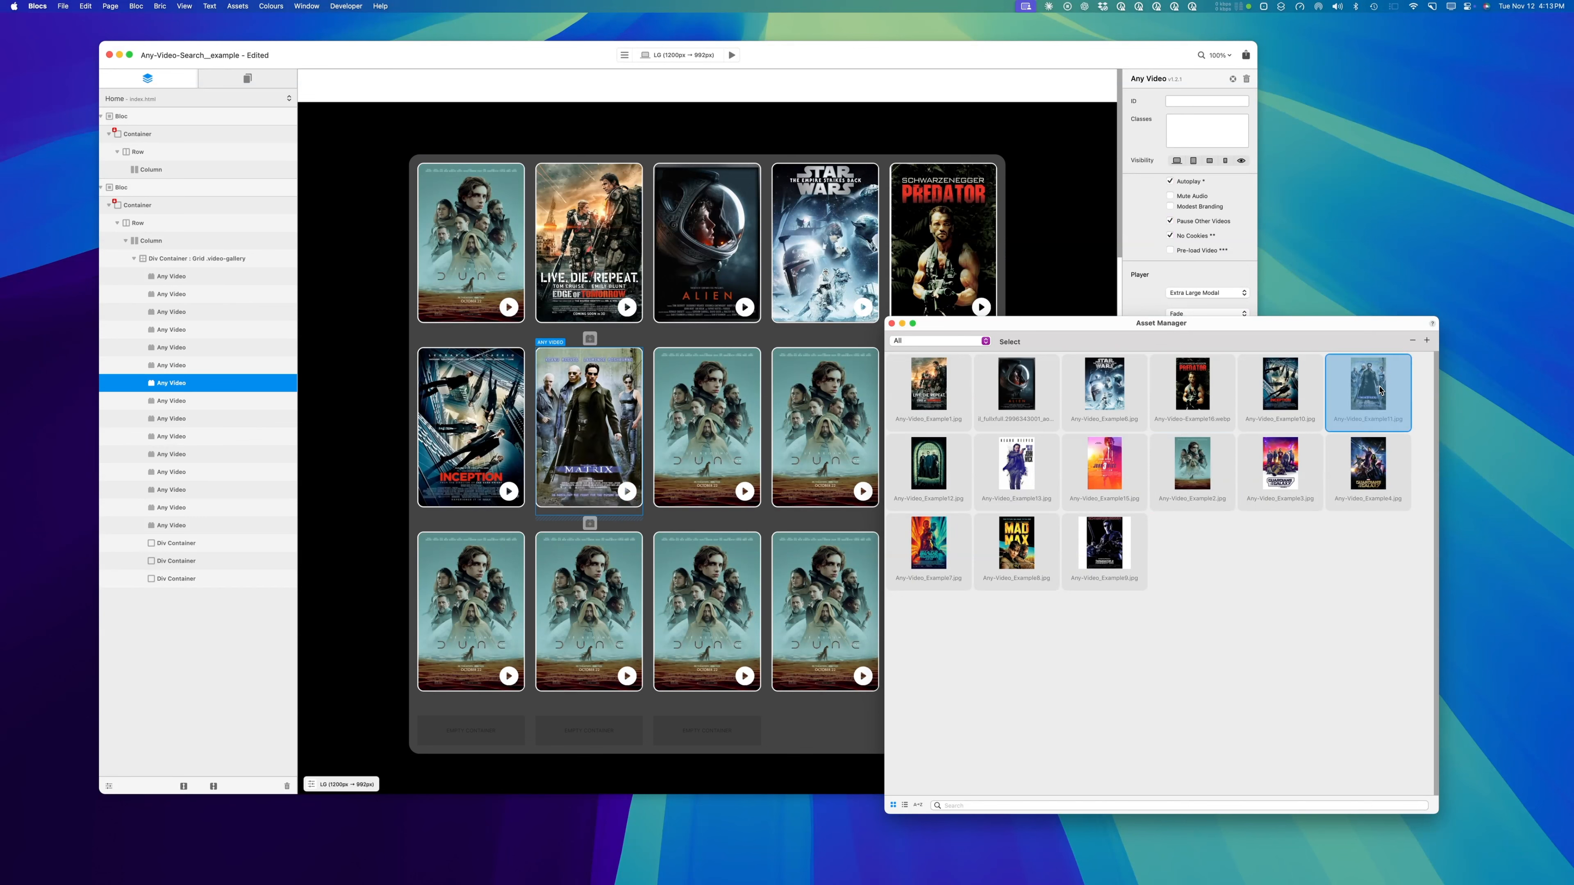
pyautogui.click(689, 424)
pyautogui.click(928, 462)
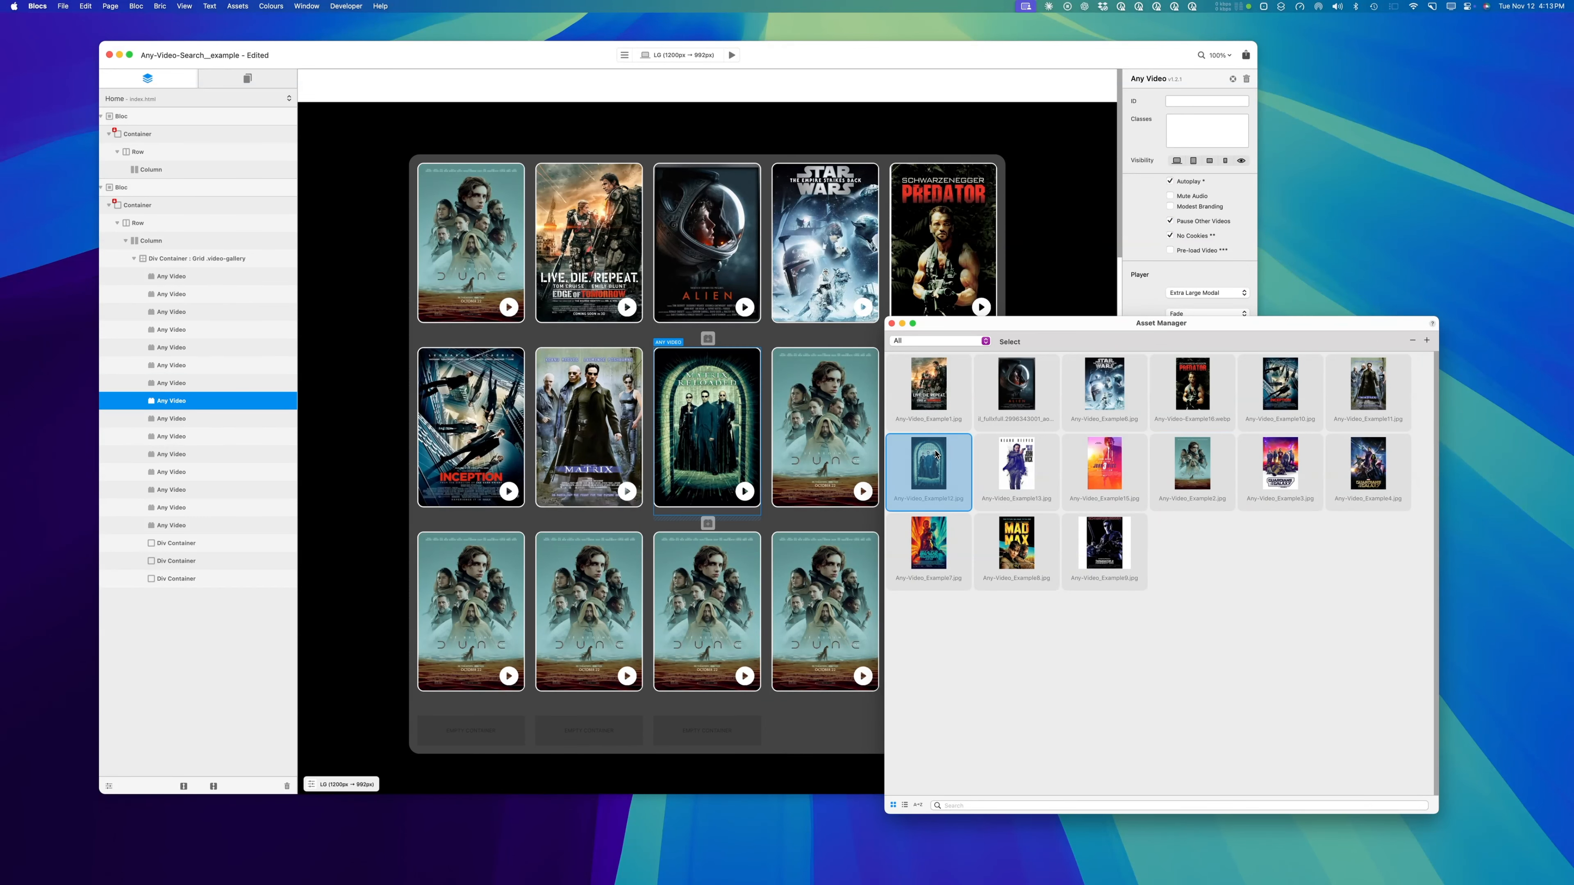
pyautogui.click(819, 445)
pyautogui.click(1005, 460)
pyautogui.moveTo(1054, 323); pyautogui.dragTo(1169, 315)
pyautogui.click(970, 423)
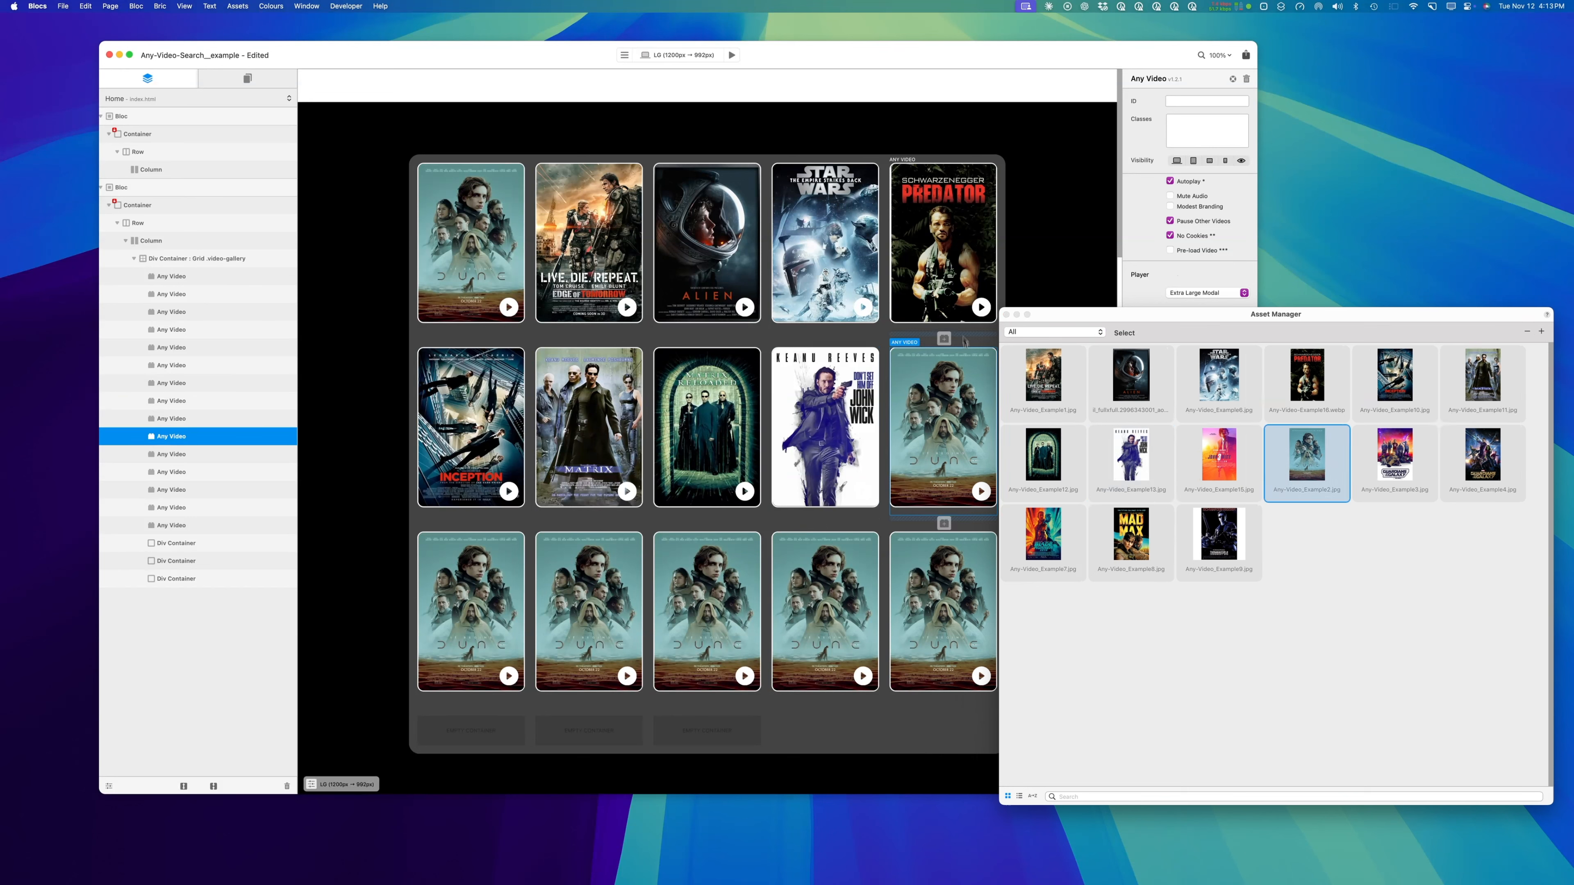
pyautogui.click(1206, 462)
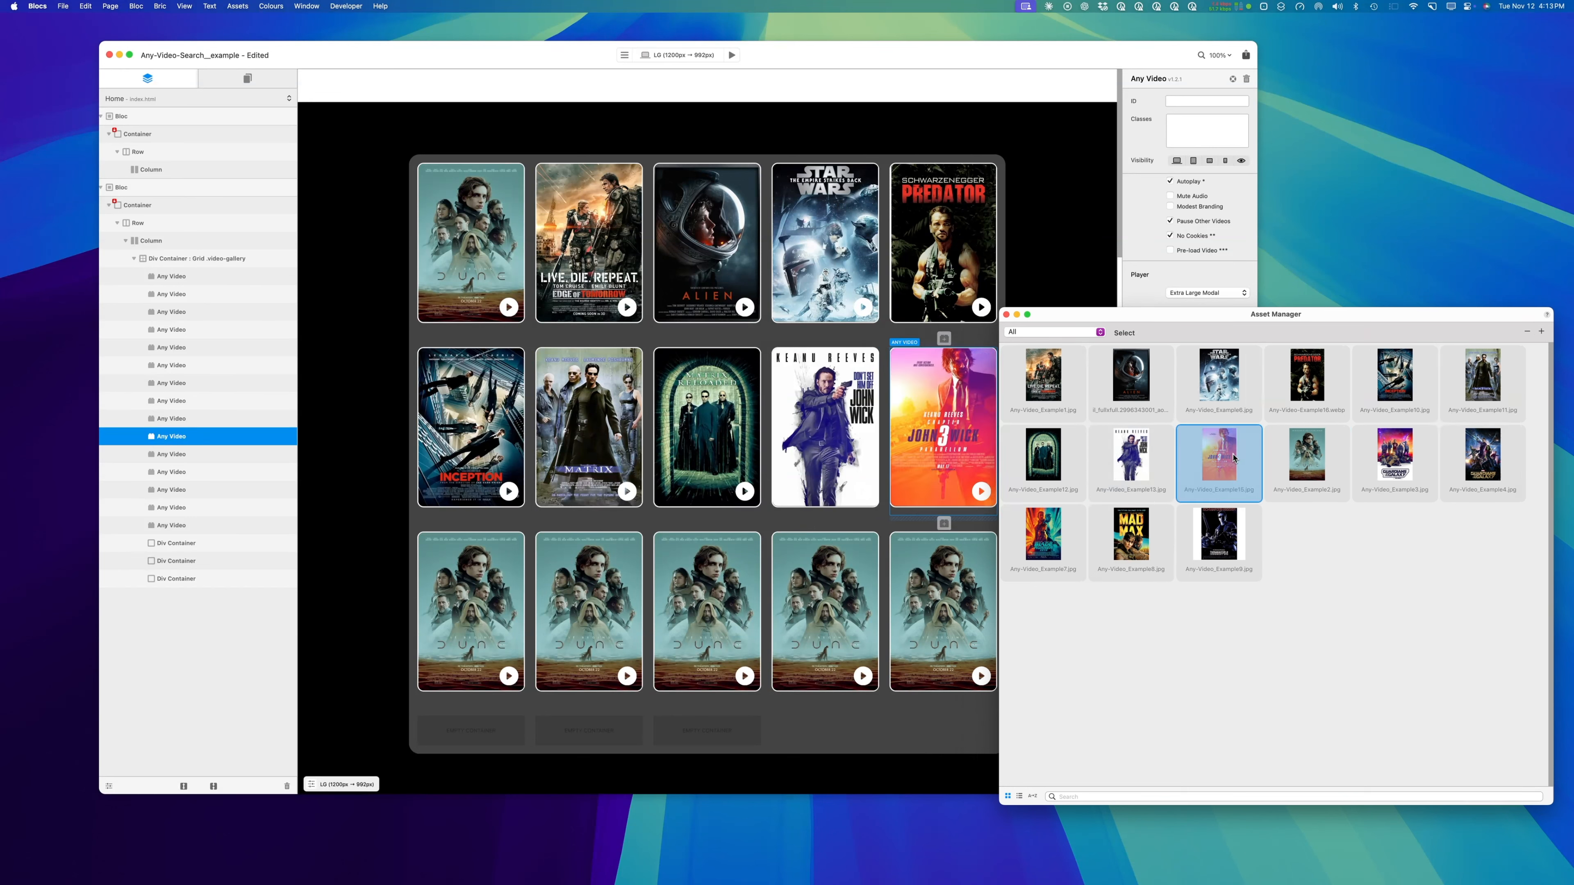
# Set the third row's posters to Guardians of the Galaxy Vol 3, Guardians of the Galaxy, Blade Runner 2049, Mad Max and Terminator 2.
pyautogui.click(518, 584)
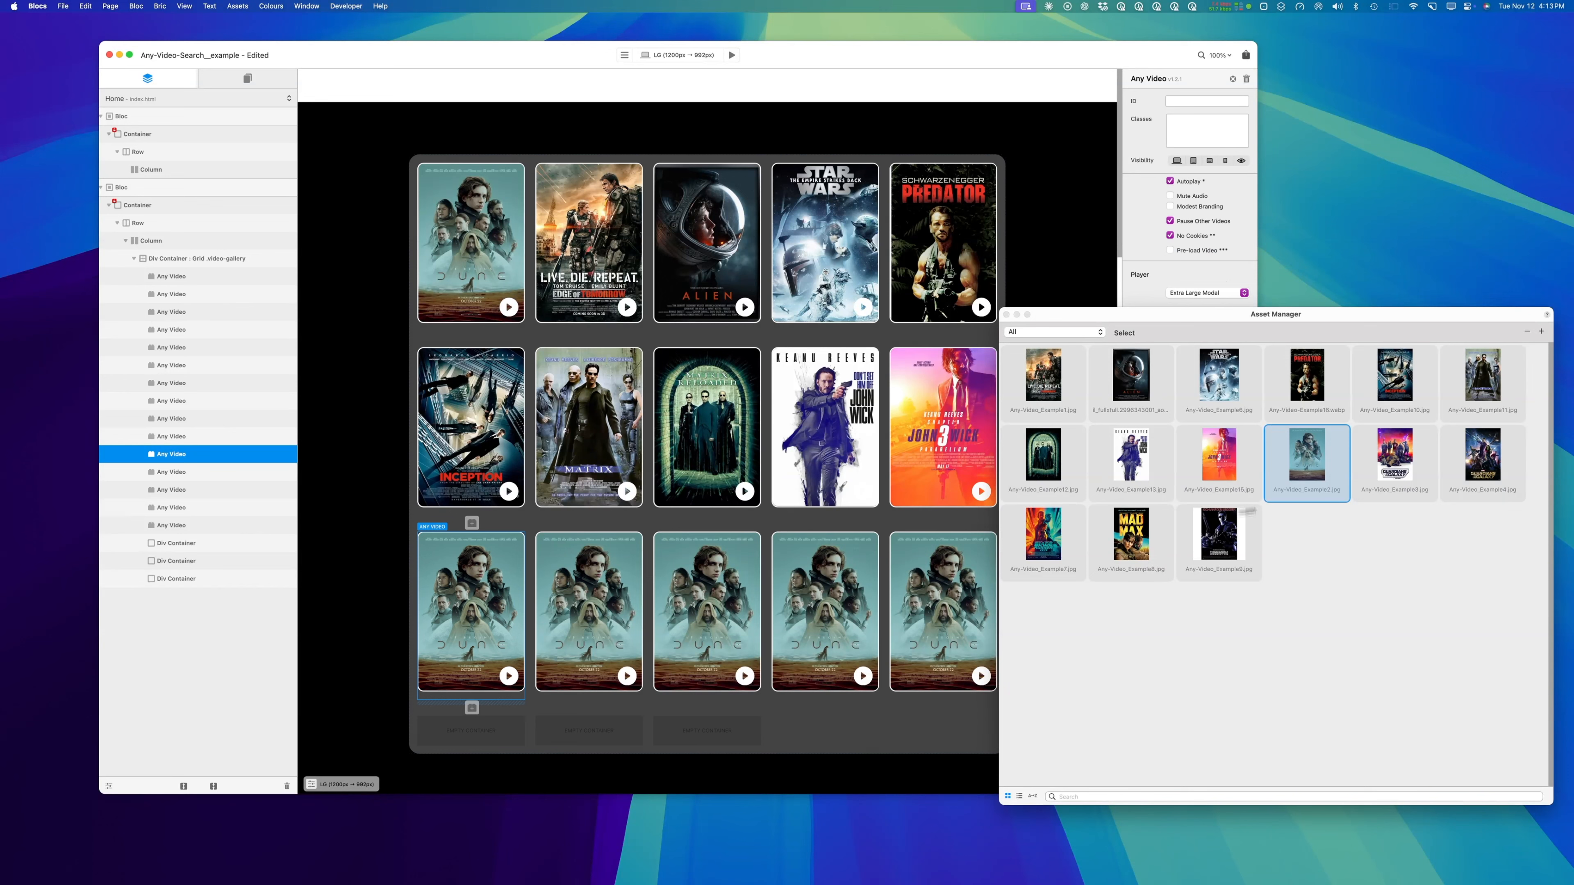
pyautogui.click(1412, 466)
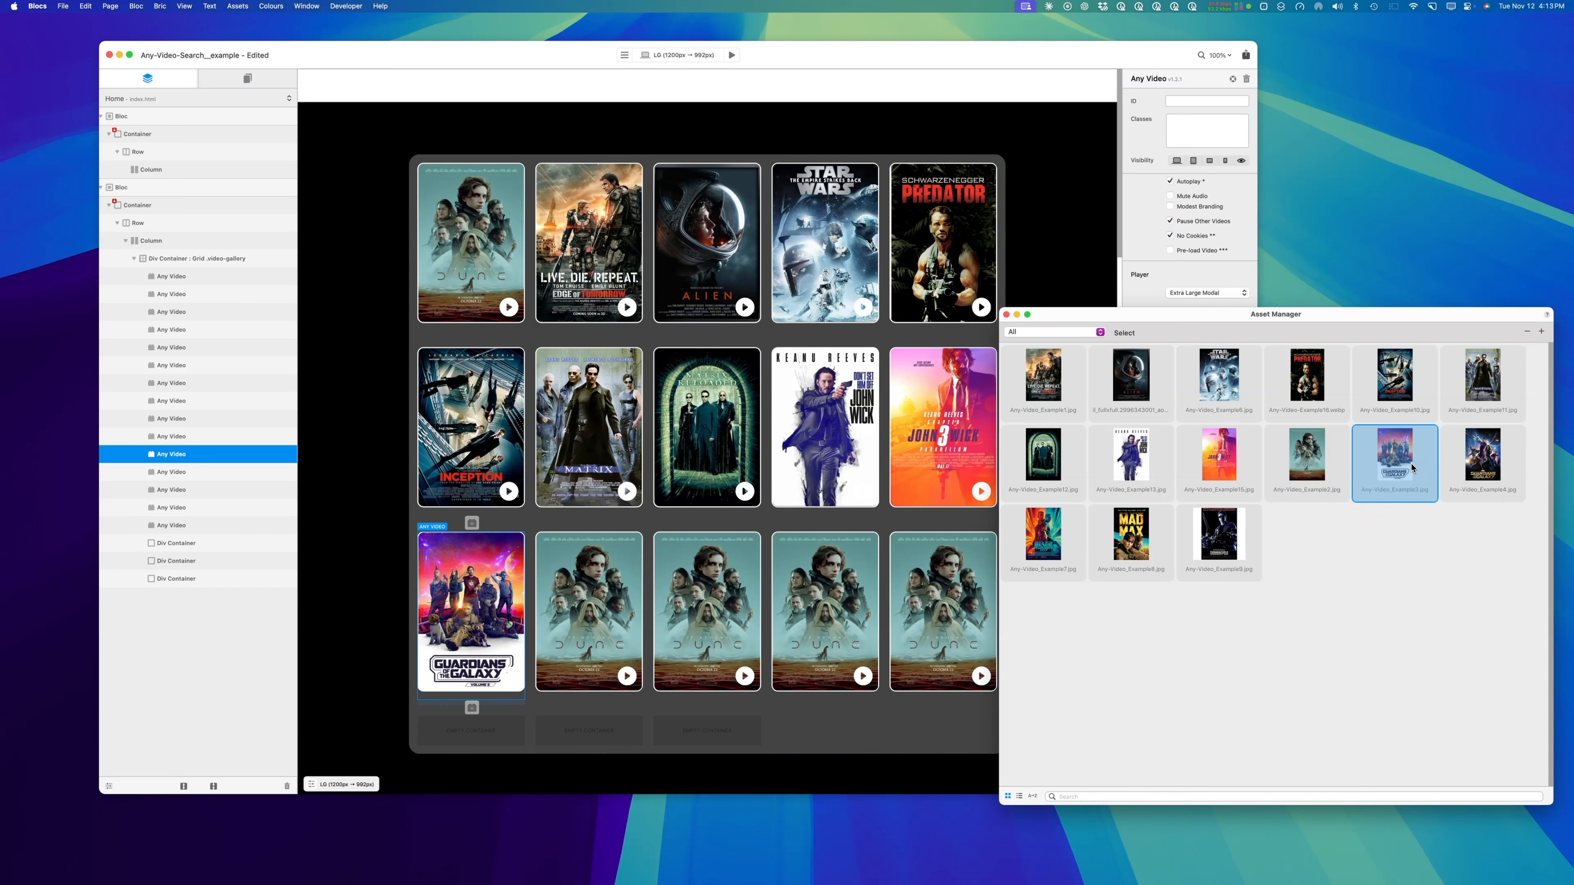
pyautogui.click(636, 587)
pyautogui.click(1465, 457)
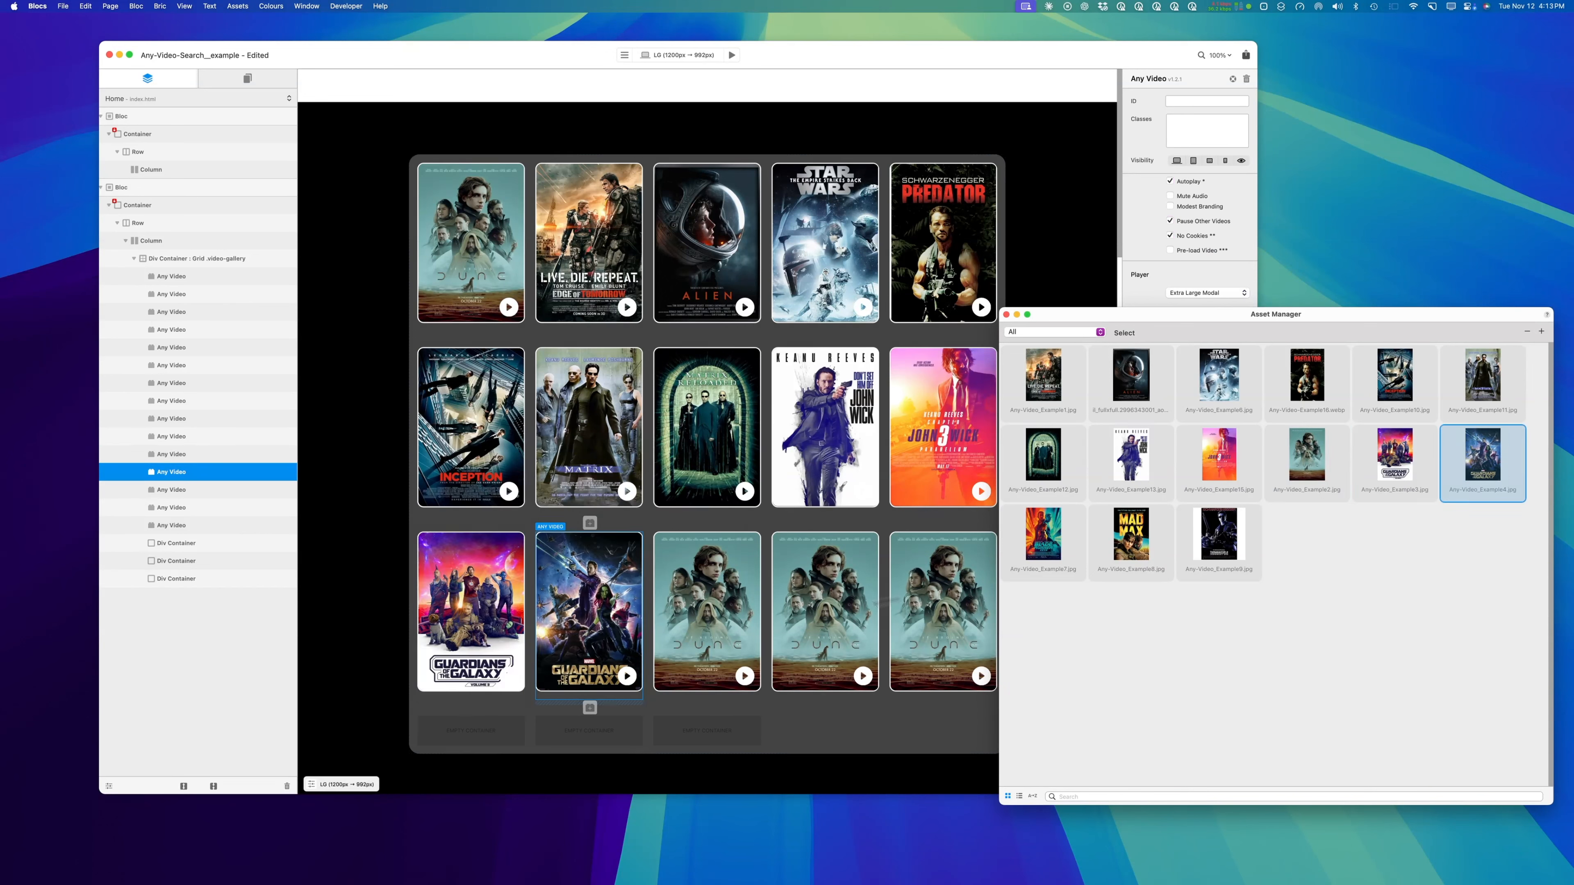
pyautogui.click(719, 589)
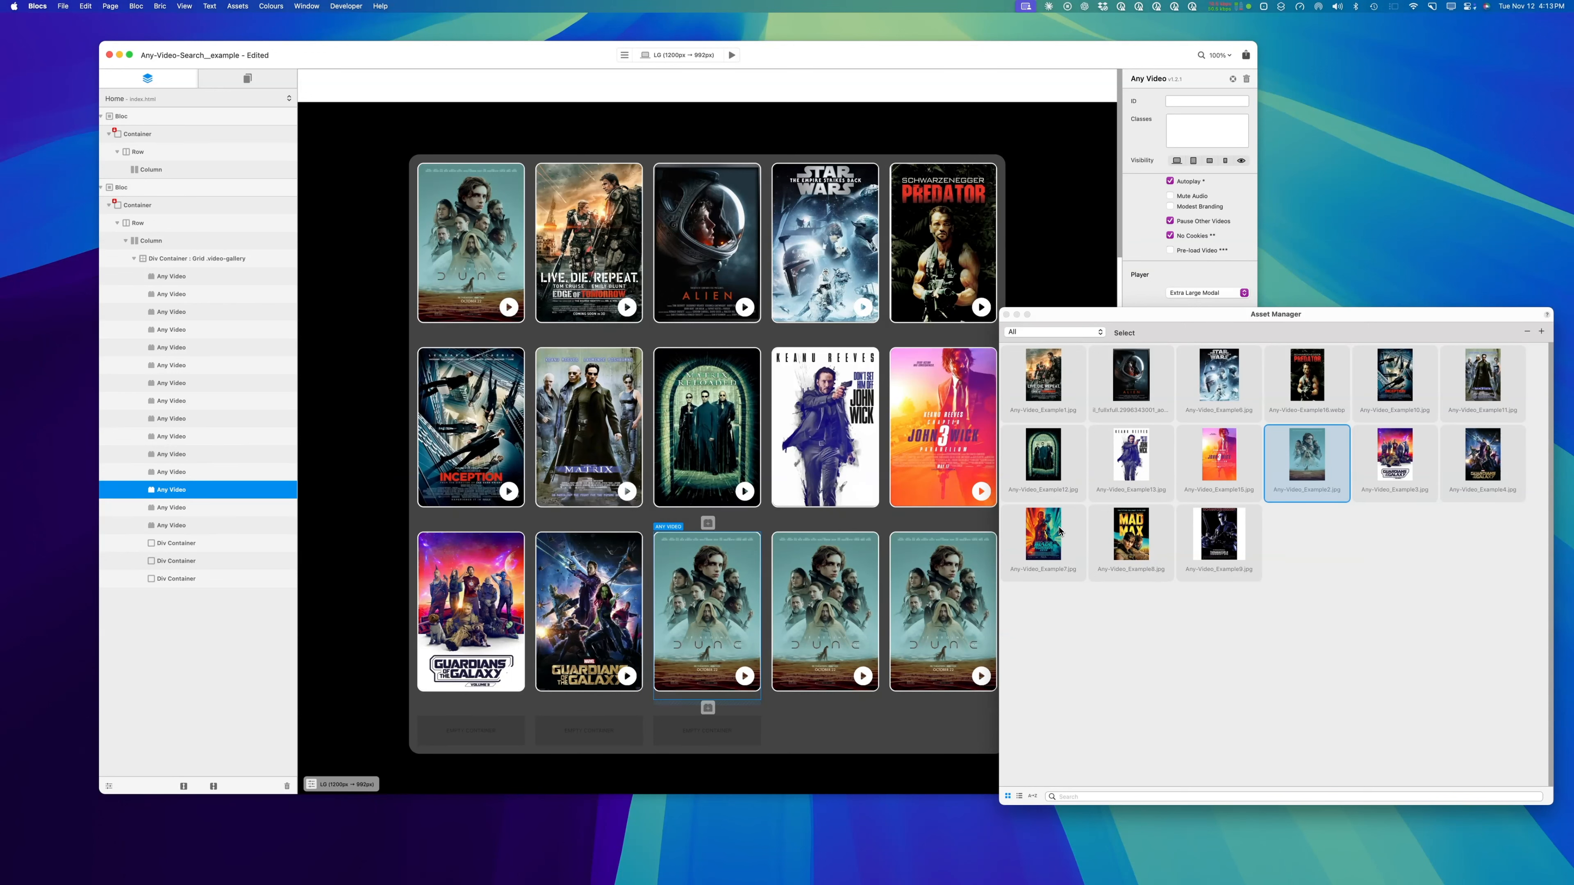
pyautogui.click(1020, 576)
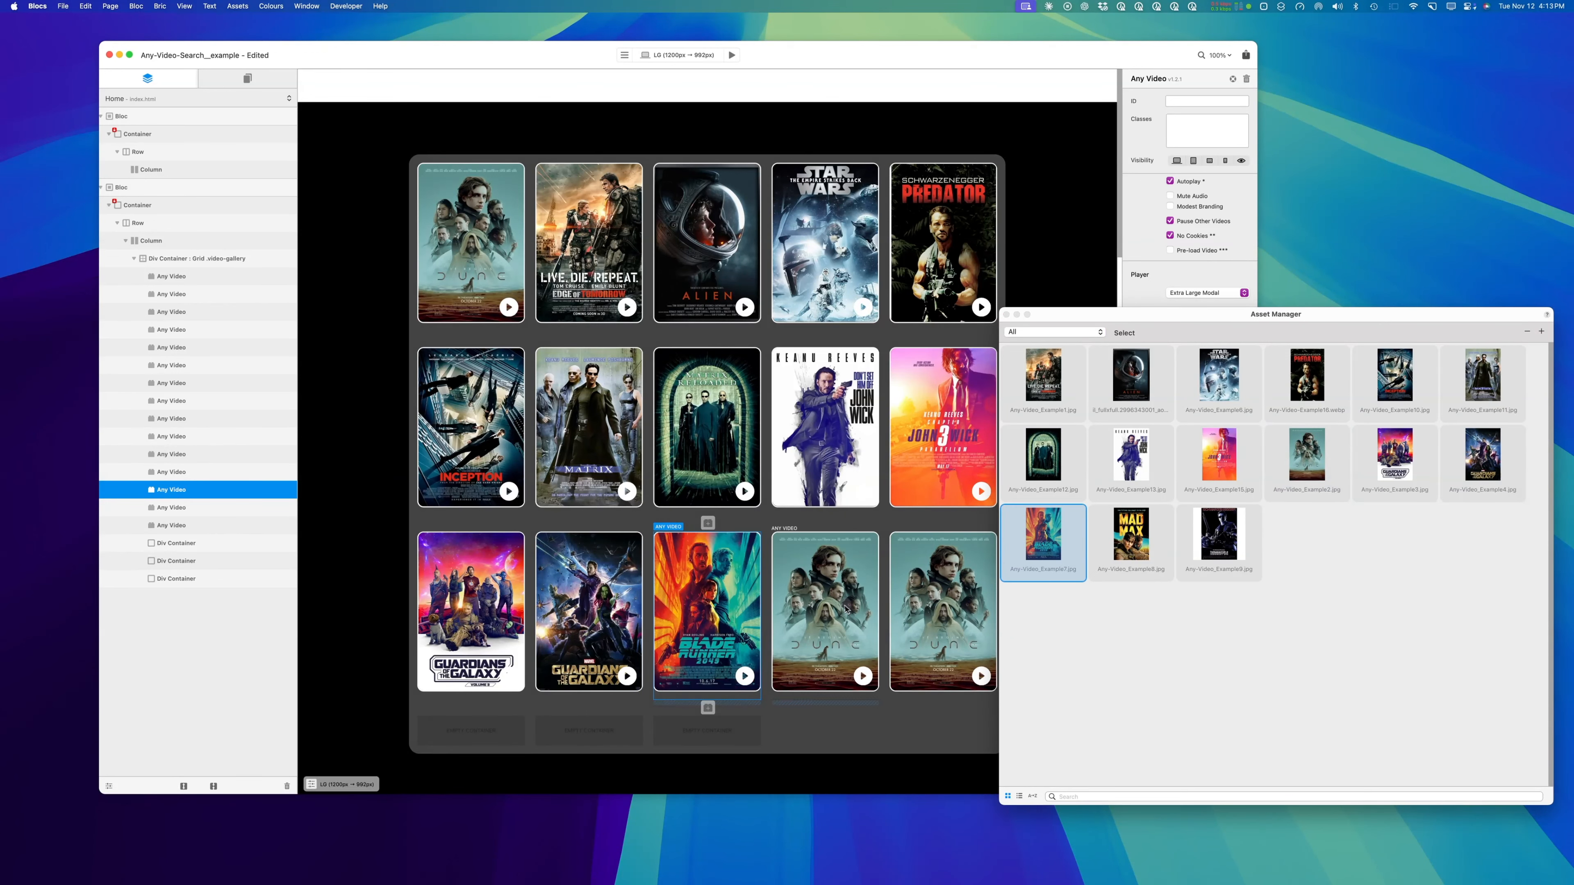
pyautogui.click(847, 606)
pyautogui.click(1131, 537)
pyautogui.click(943, 614)
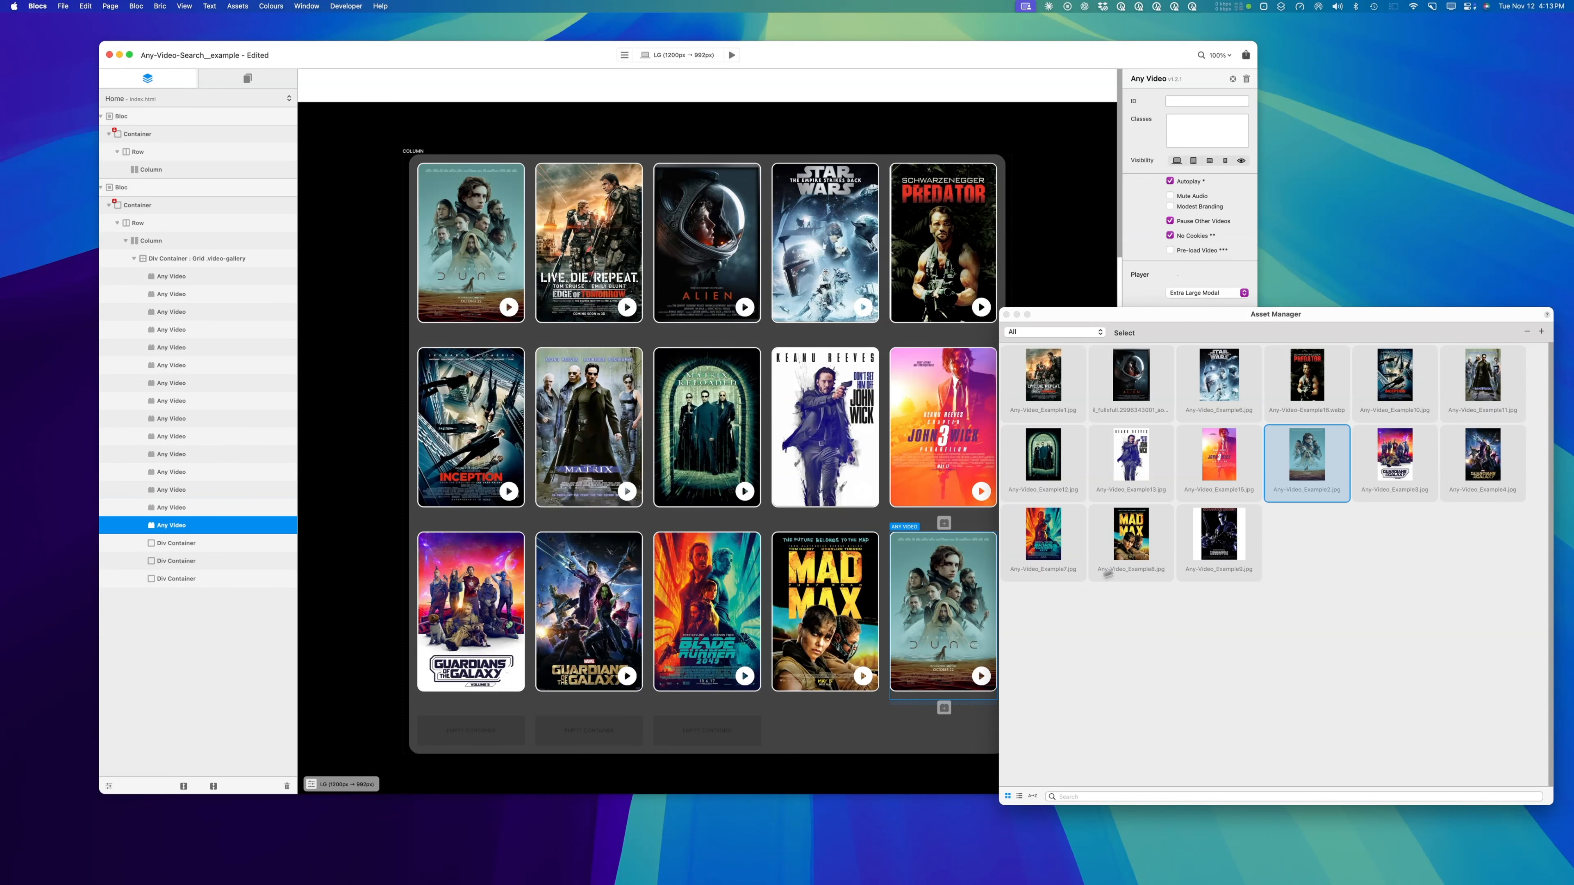
pyautogui.click(1218, 534)
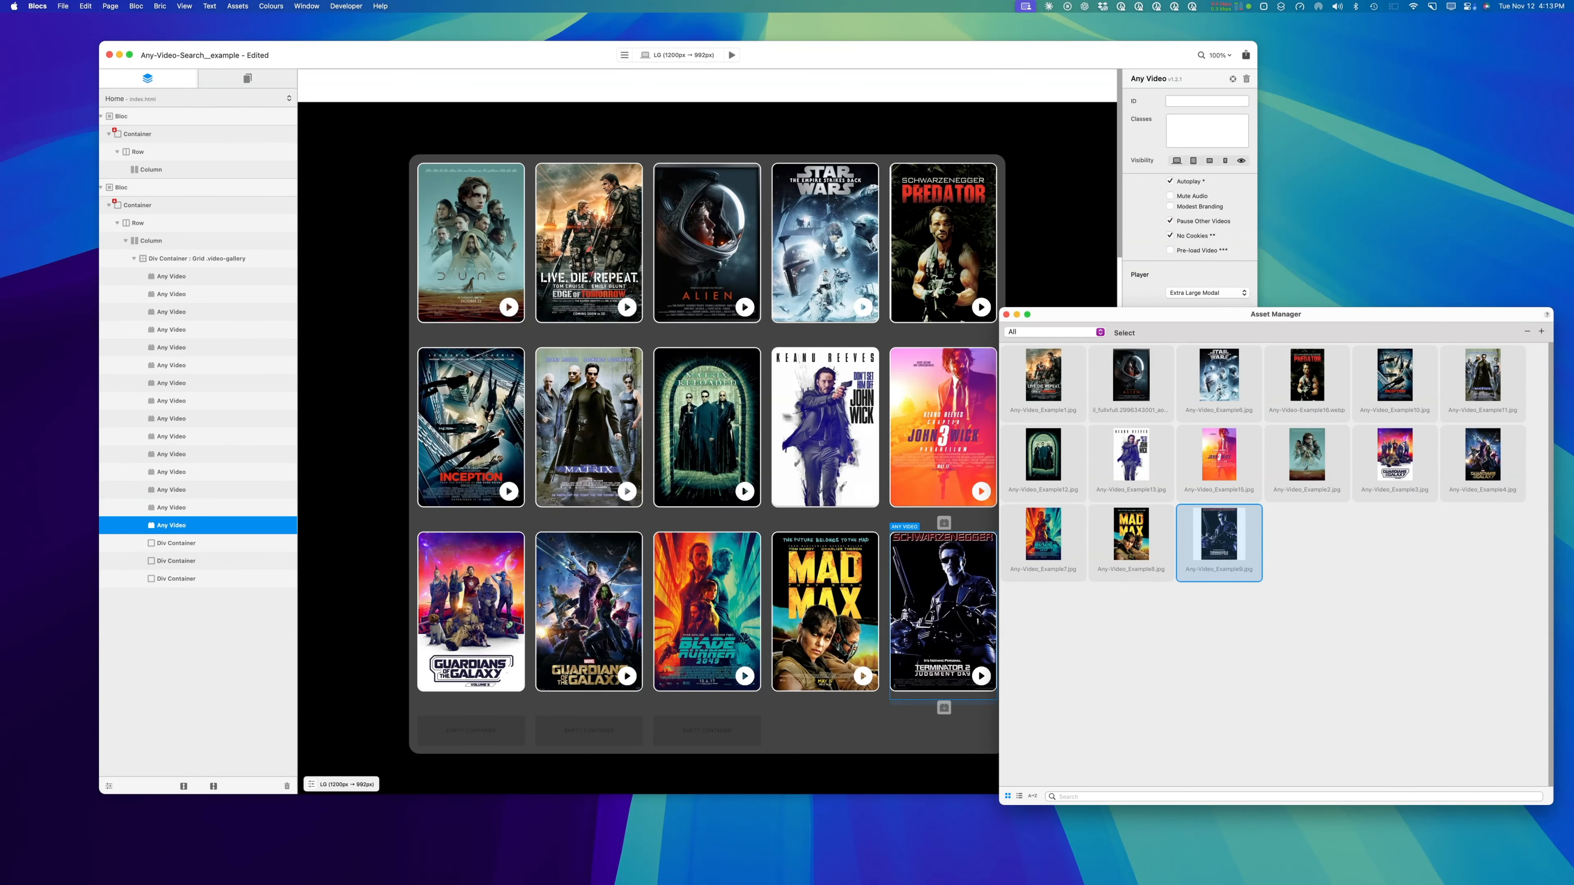
# Preview the gallery with its new posters at a narrower width, then return to editing and close the Asset Manager.
pyautogui.scroll(-1, 769, 397)
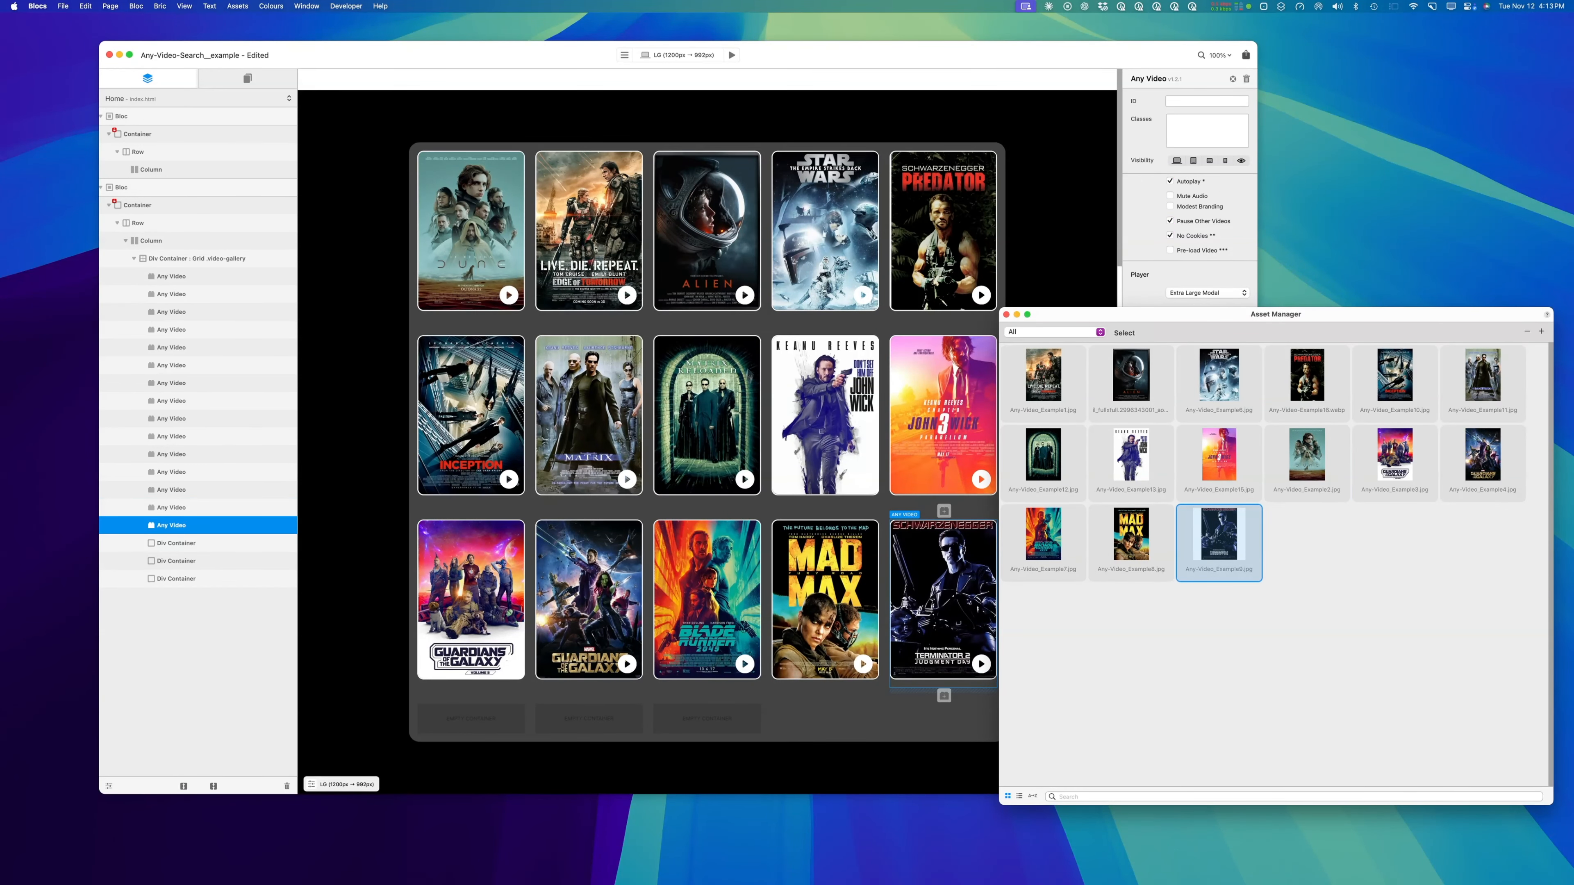
pyautogui.click(731, 54)
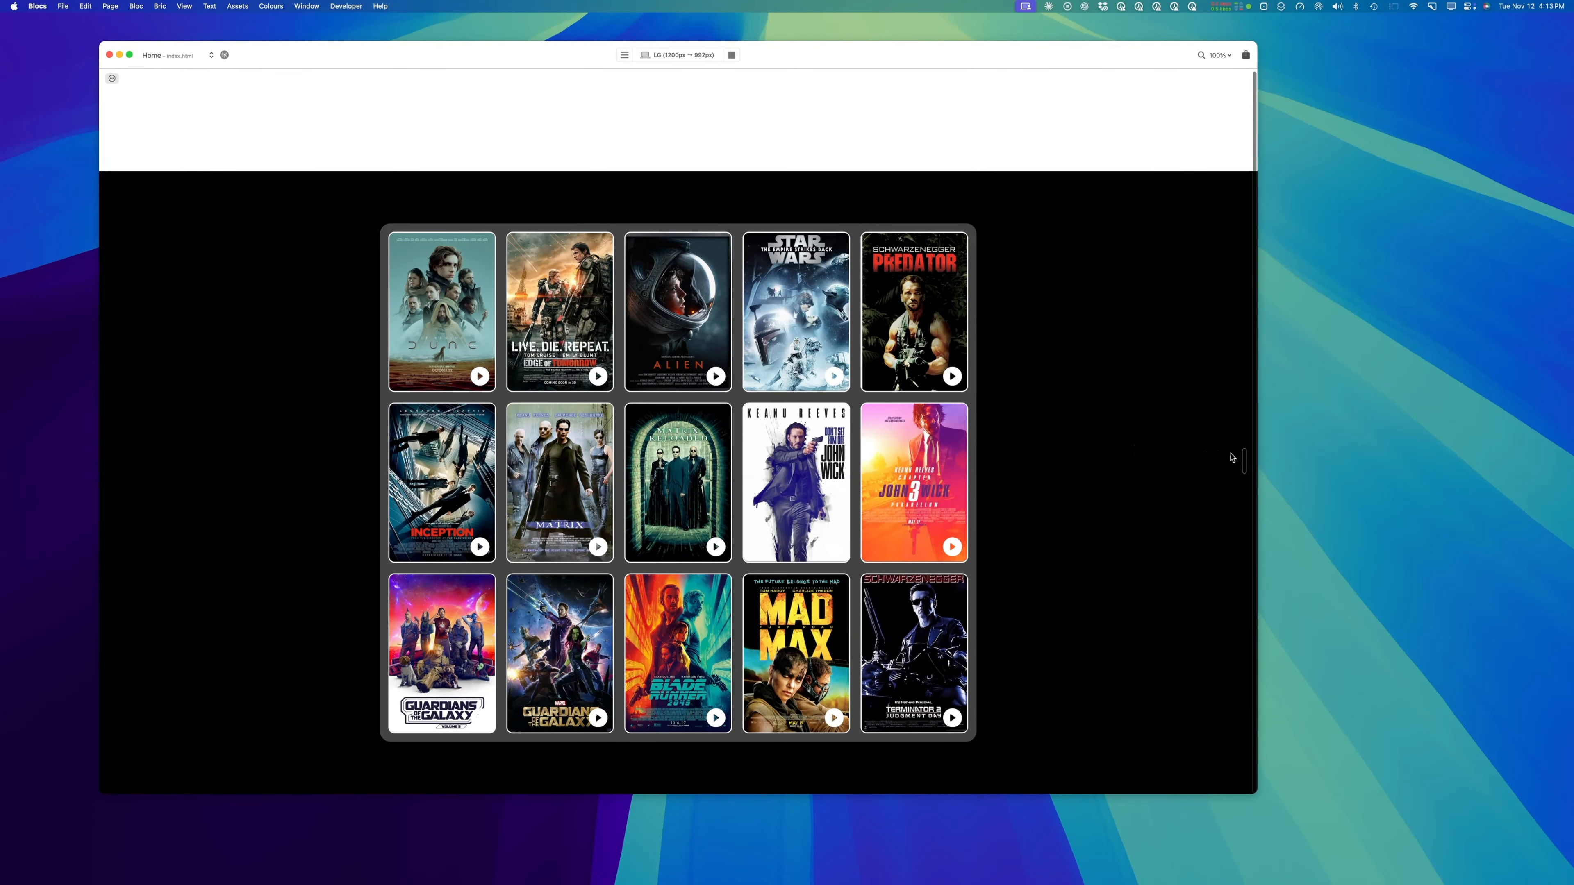
pyautogui.moveTo(1243, 456); pyautogui.dragTo(1208, 528)
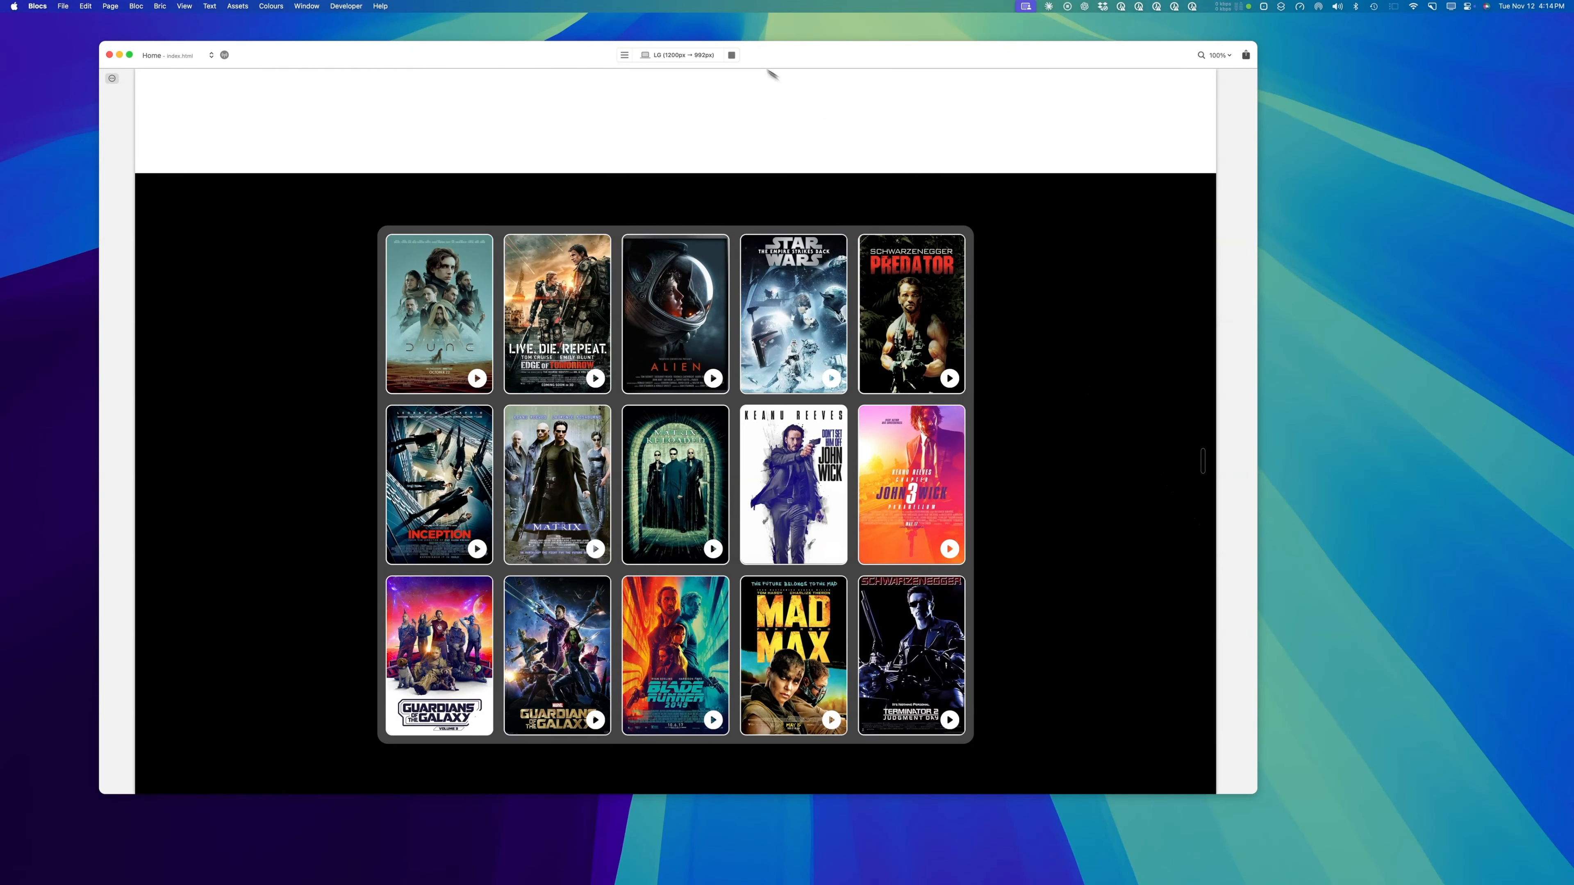
pyautogui.click(732, 57)
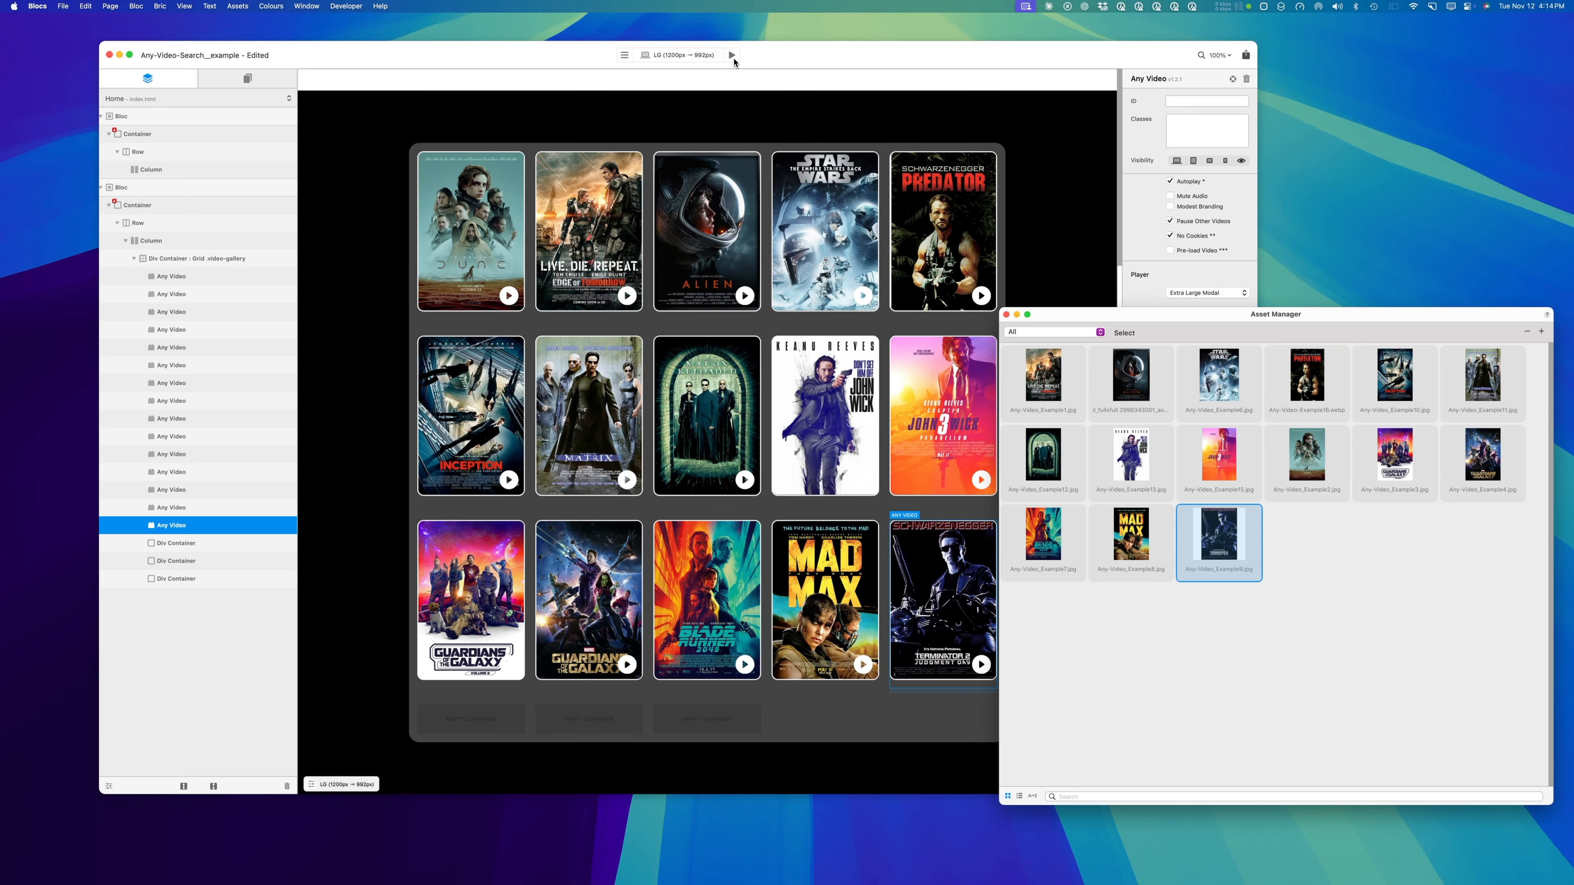
pyautogui.click(1007, 315)
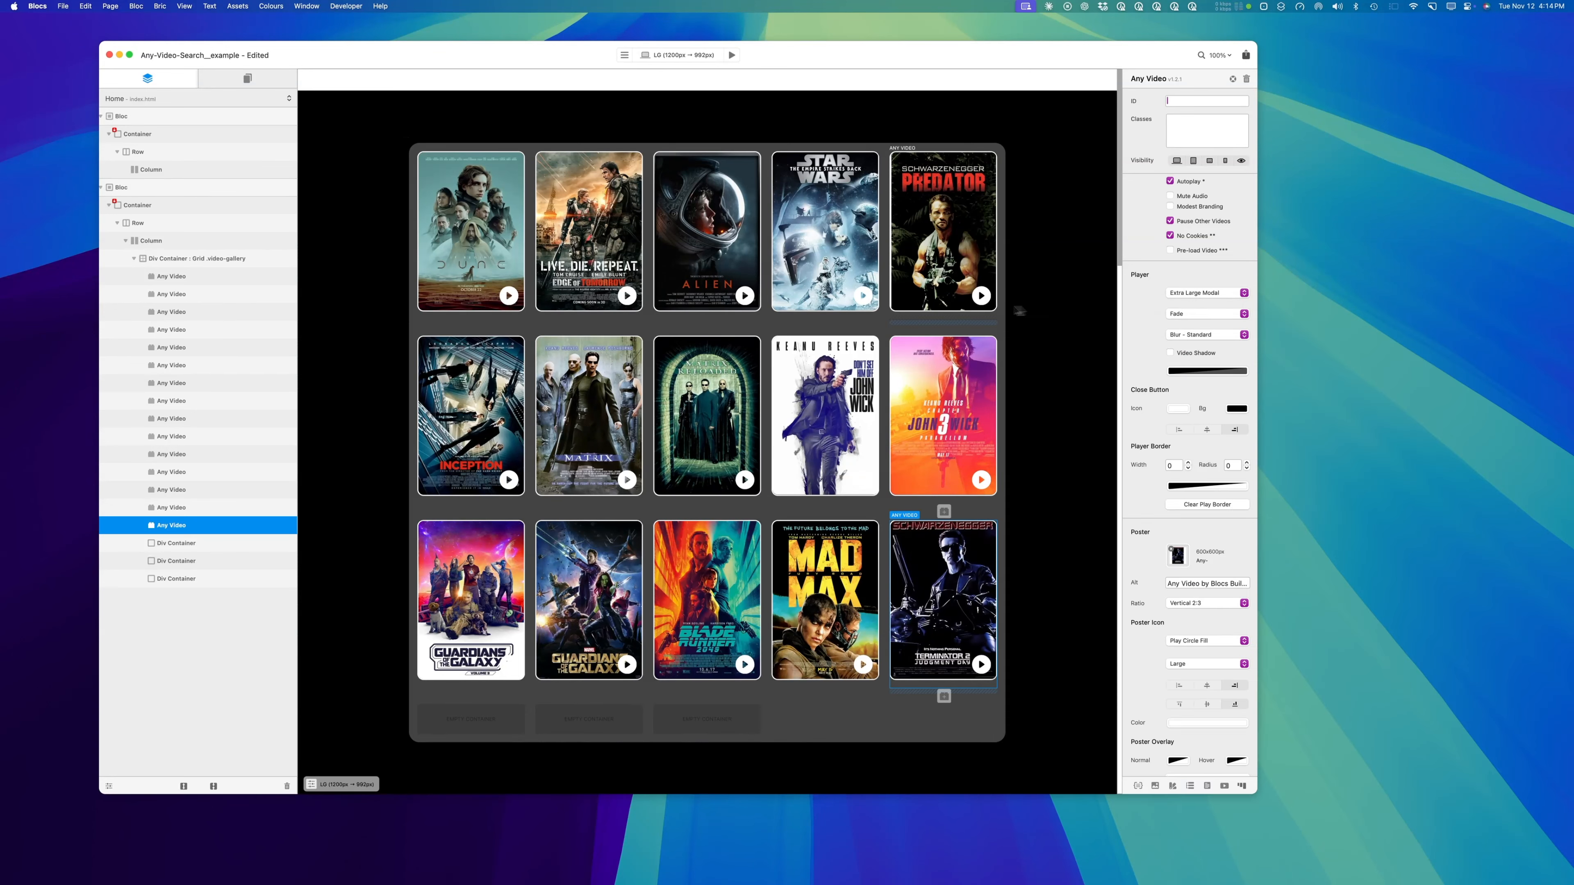
# Select the Dune video and examine its YouTube video ID and video description settings.
pyautogui.click(481, 202)
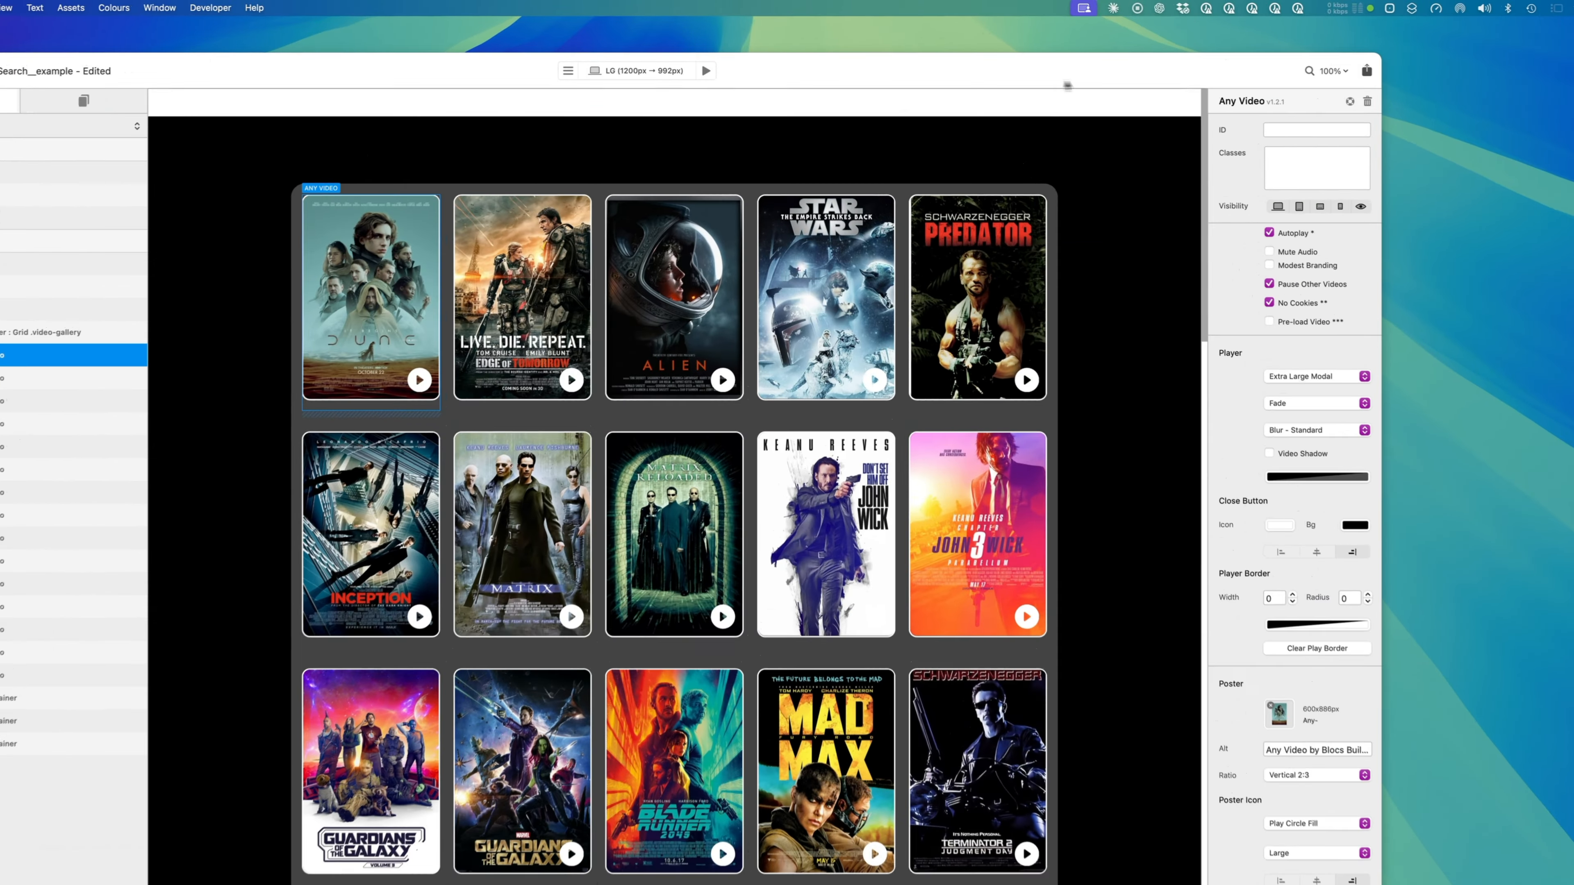
pyautogui.scroll(5, 1159, 318)
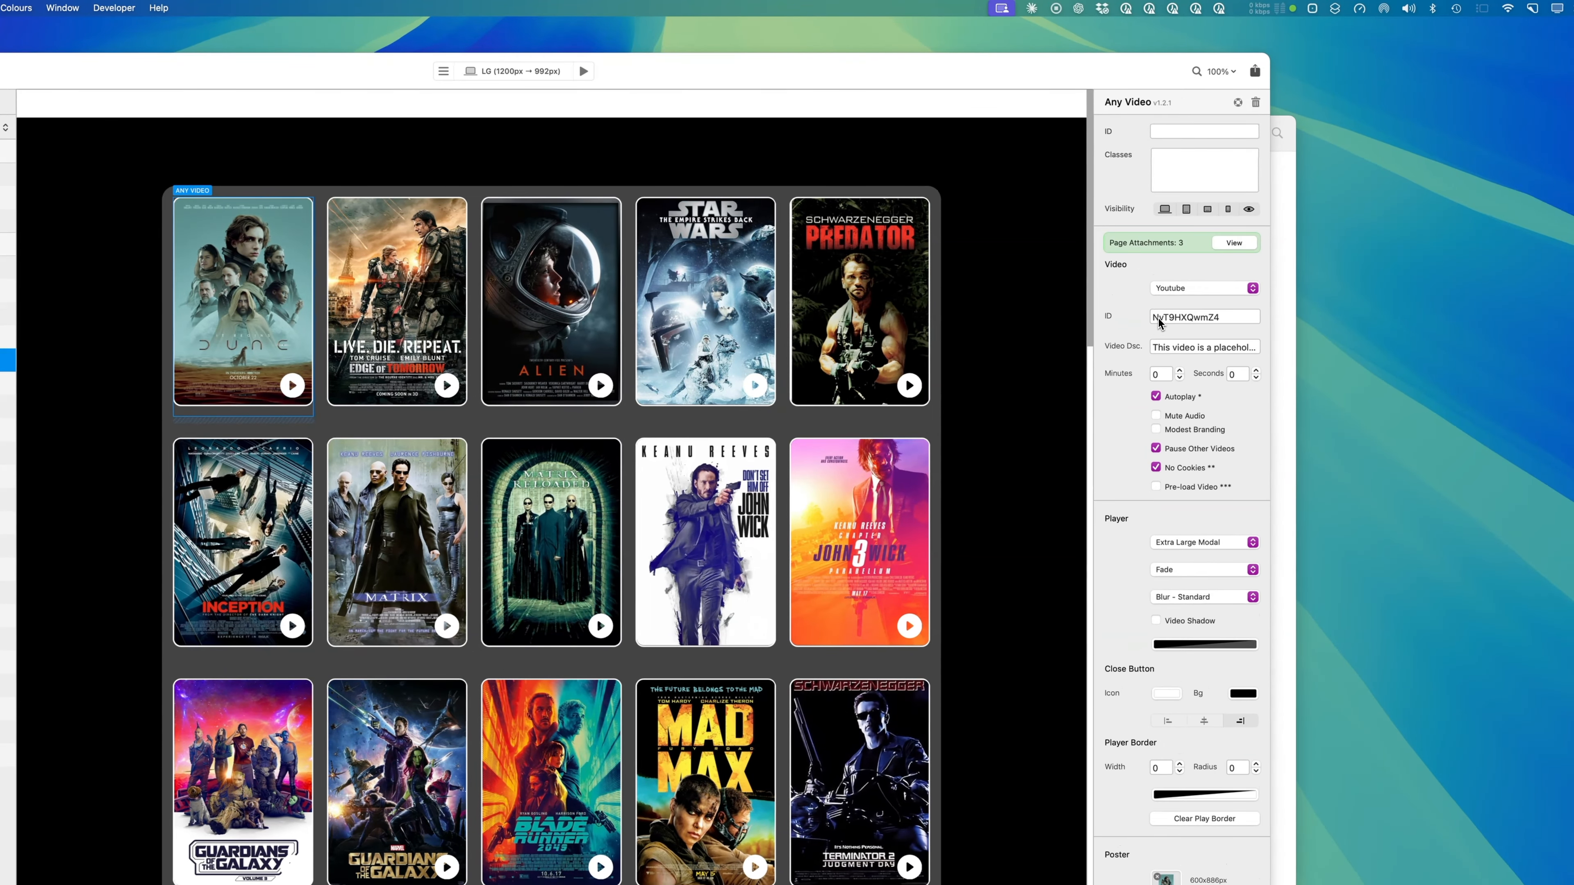
pyautogui.moveTo(1139, 75); pyautogui.dragTo(1215, 81)
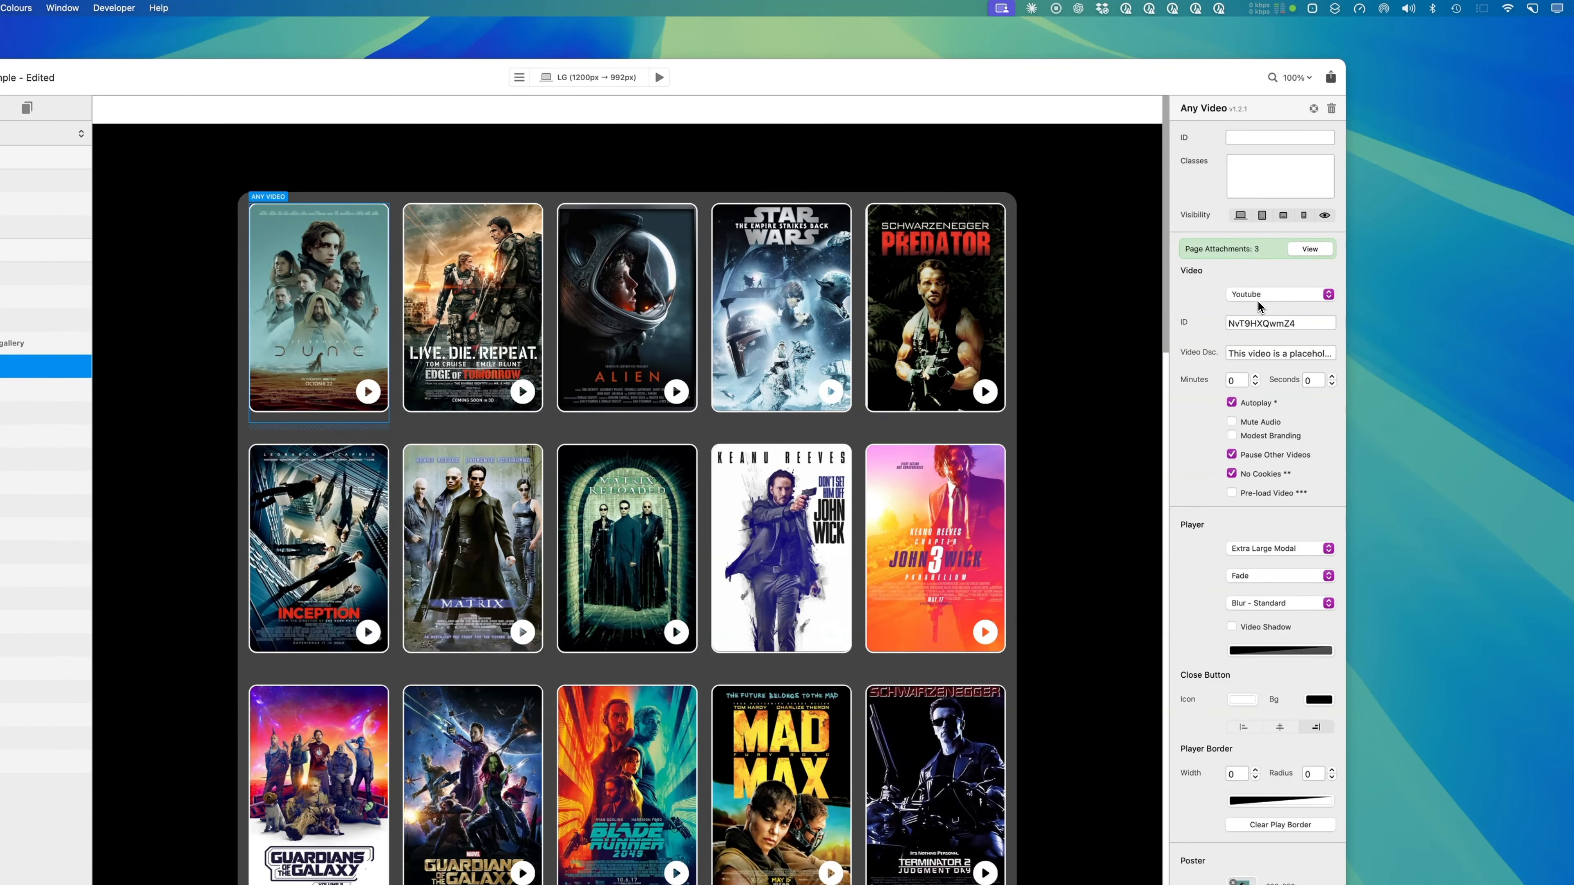
pyautogui.doubleClick(1259, 323)
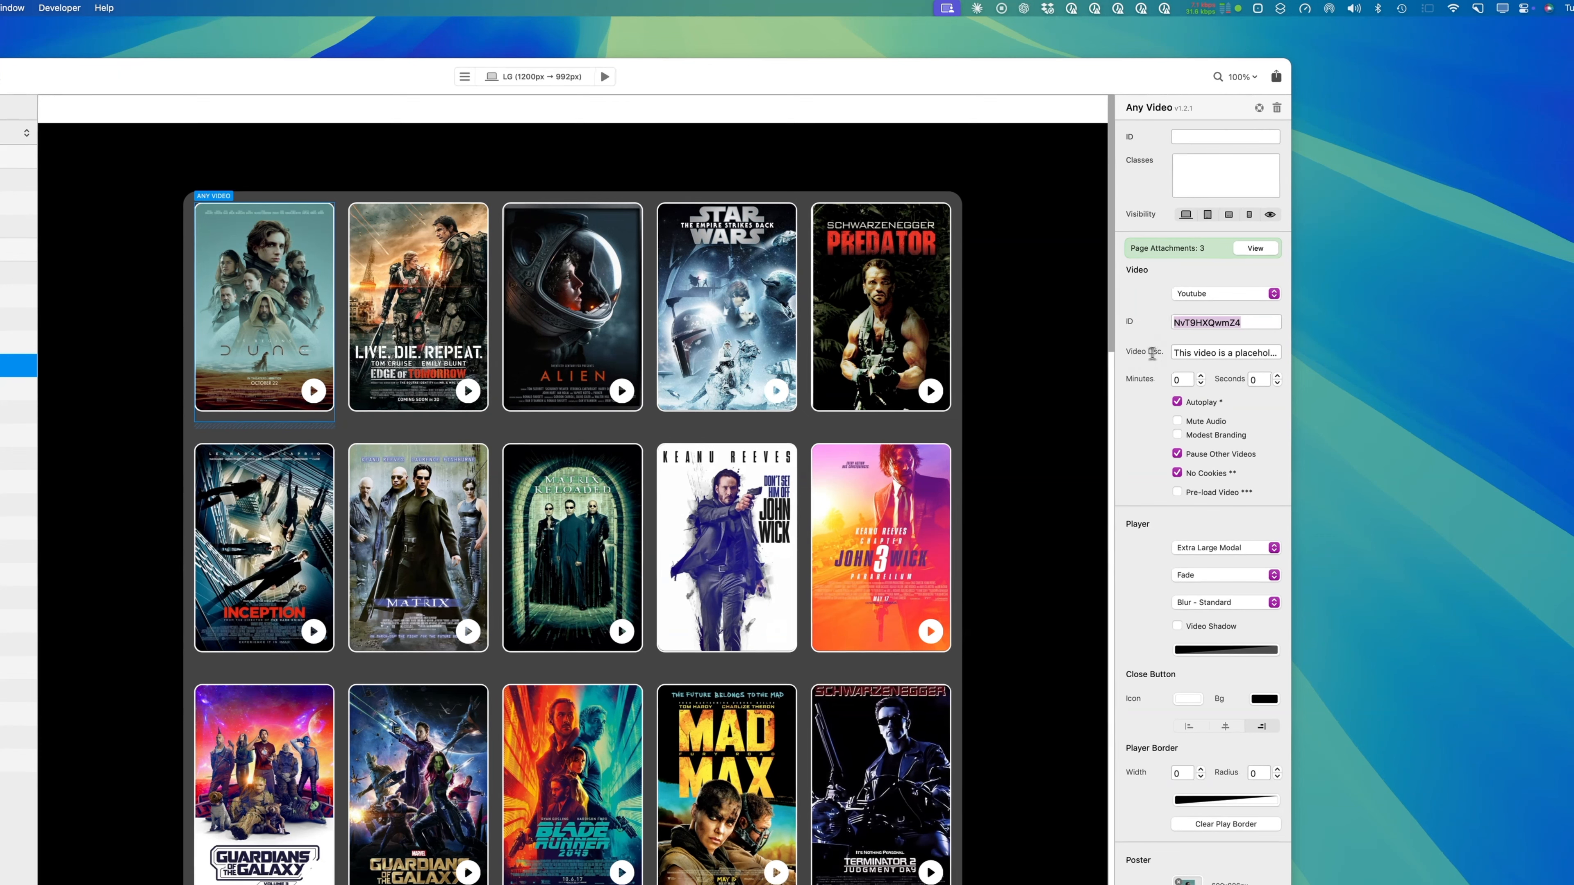
pyautogui.tripleClick(1213, 351)
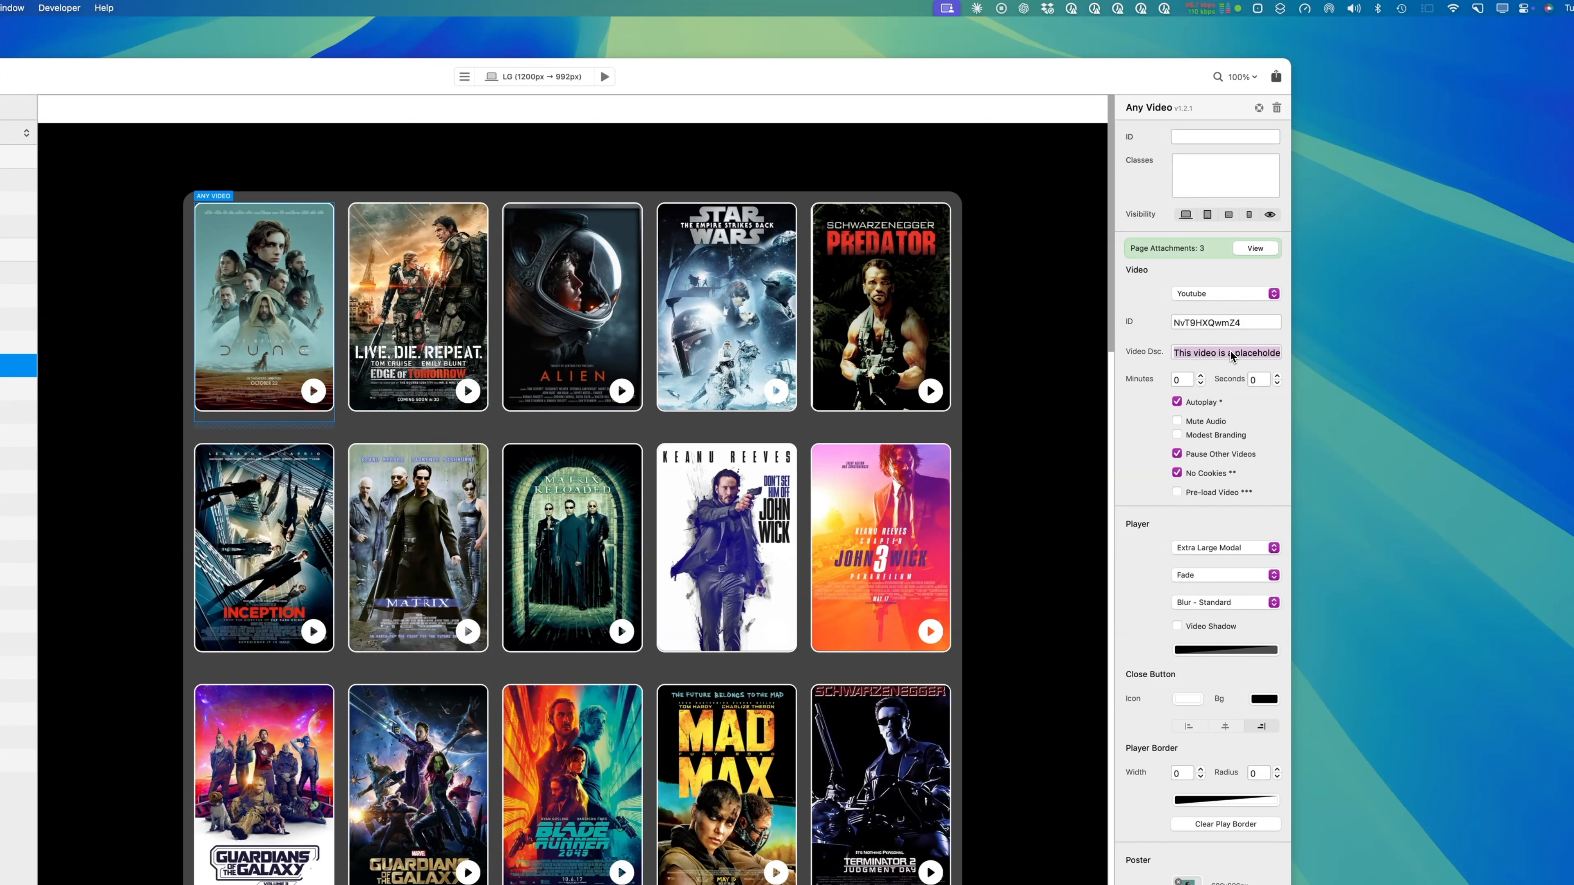
# Bring up the Notes window listing the film descriptions and video IDs, placing it beside the Blocs window.
pyautogui.moveTo(833, 77); pyautogui.dragTo(782, 209)
pyautogui.moveTo(825, 138); pyautogui.dragTo(1342, 218)
pyautogui.moveTo(980, 217); pyautogui.dragTo(916, 94)
pyautogui.moveTo(1357, 222); pyautogui.dragTo(1286, 175)
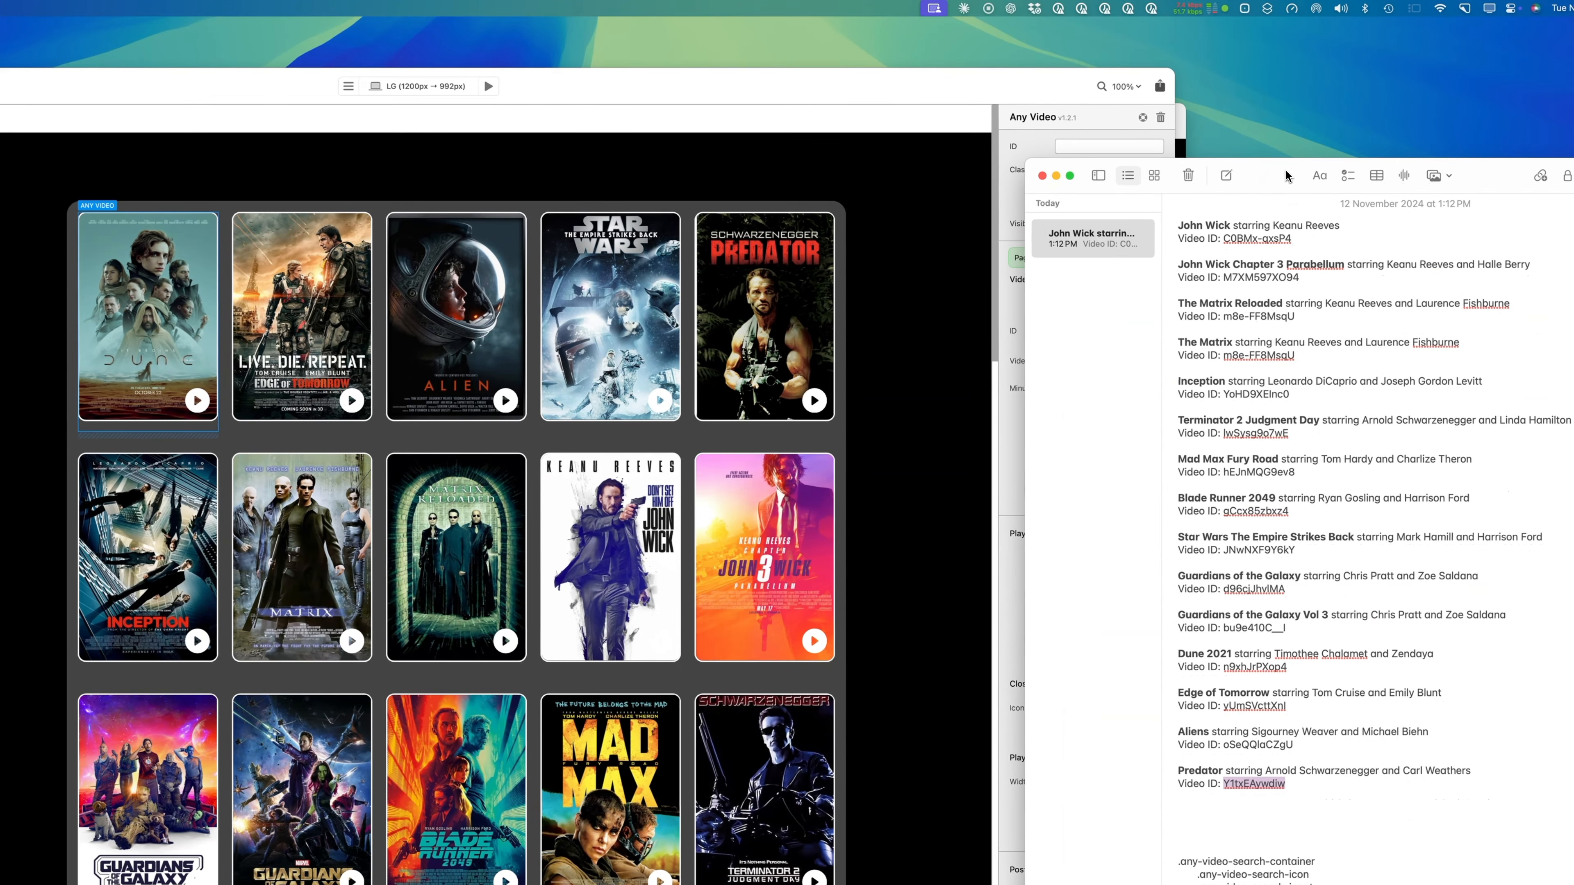
pyautogui.moveTo(882, 130); pyautogui.dragTo(847, 124)
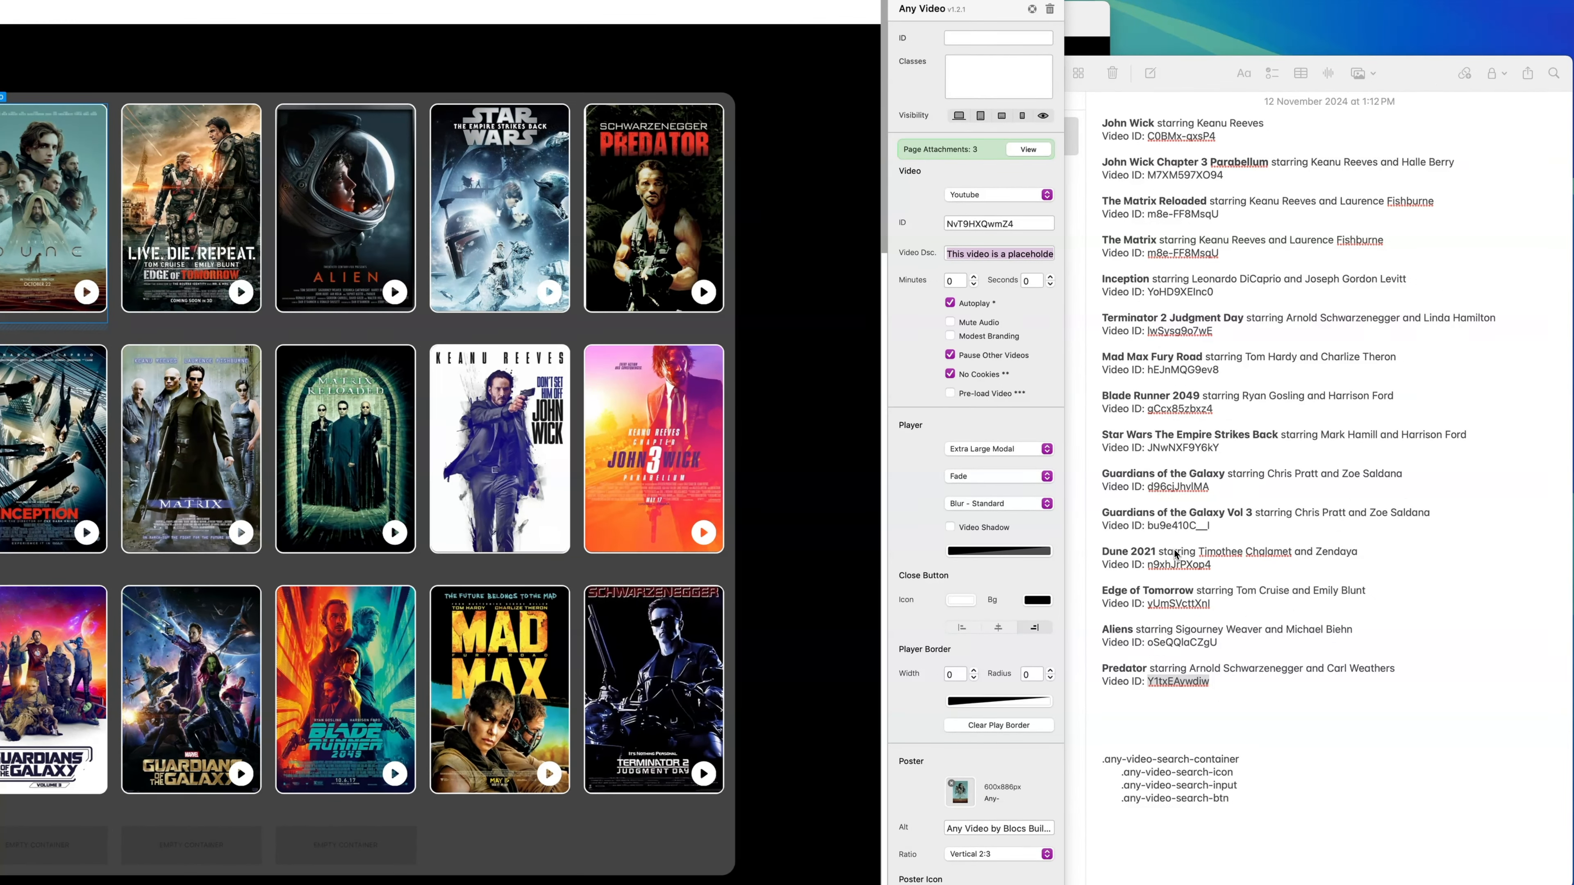
# Copy "Dune 2021 starring Timothee Chalamet and Zendaya" from the note into the Dune video's description in Blocs.
pyautogui.click(1176, 554)
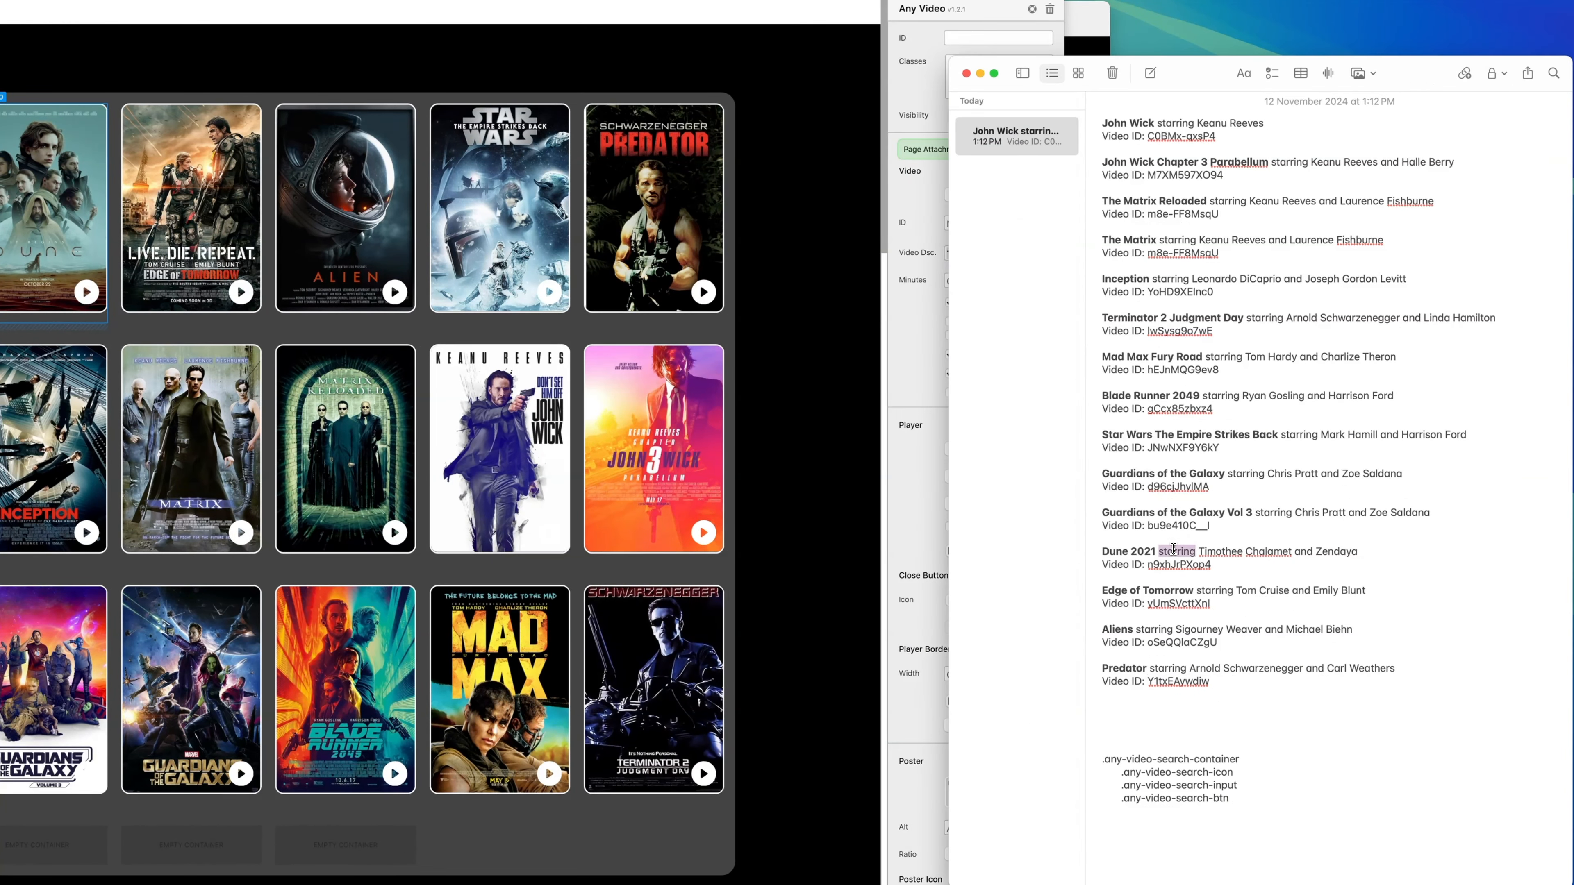
pyautogui.tripleClick(1174, 549)
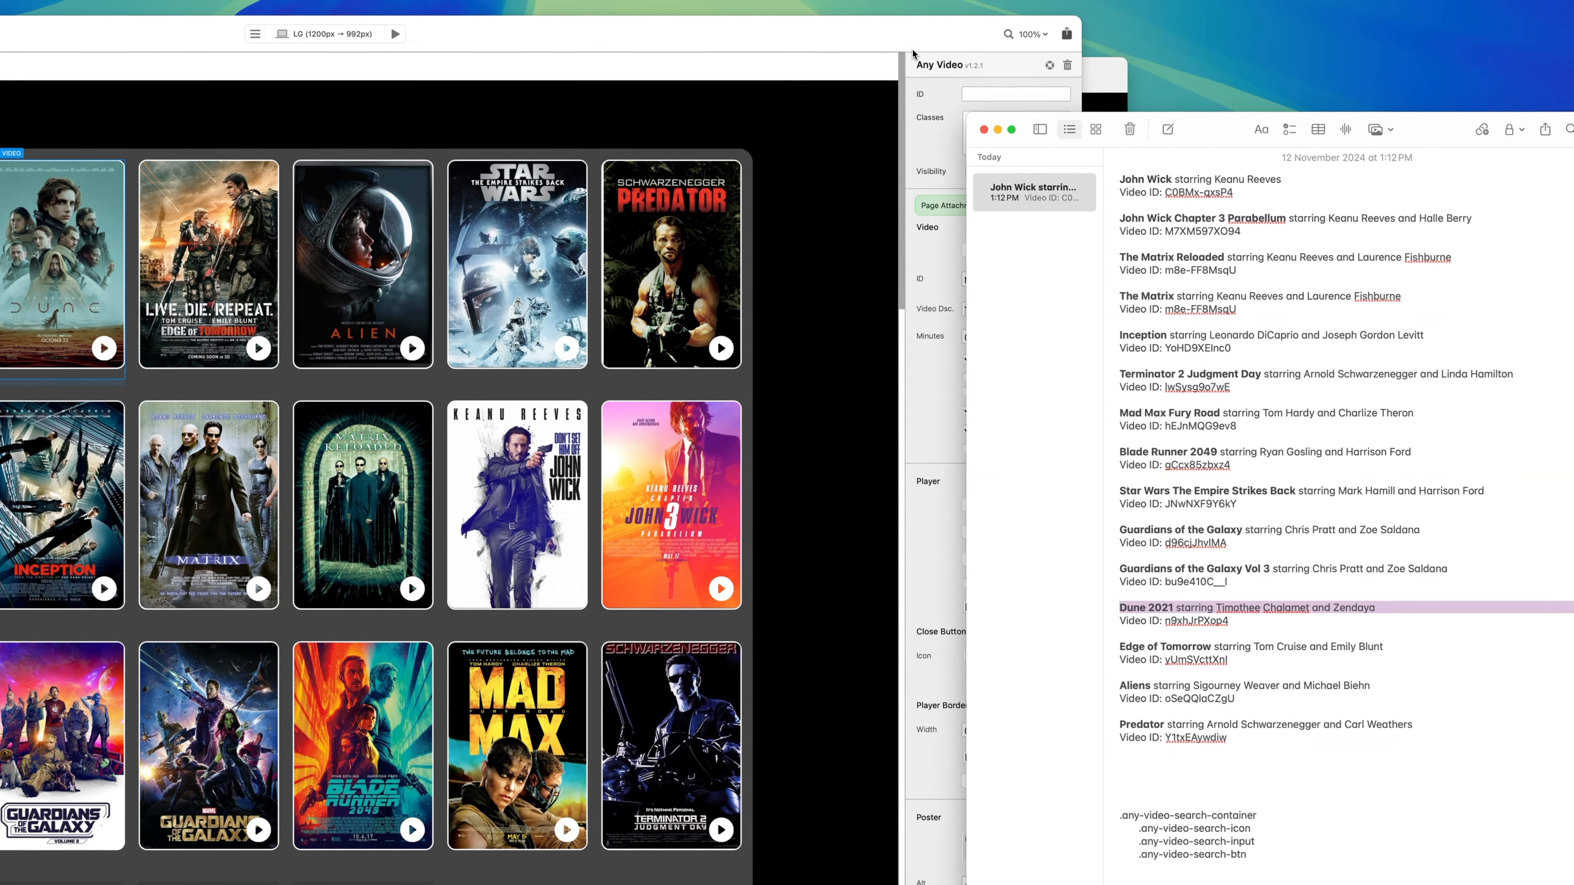
pyautogui.click(913, 54)
pyautogui.press('super+v')
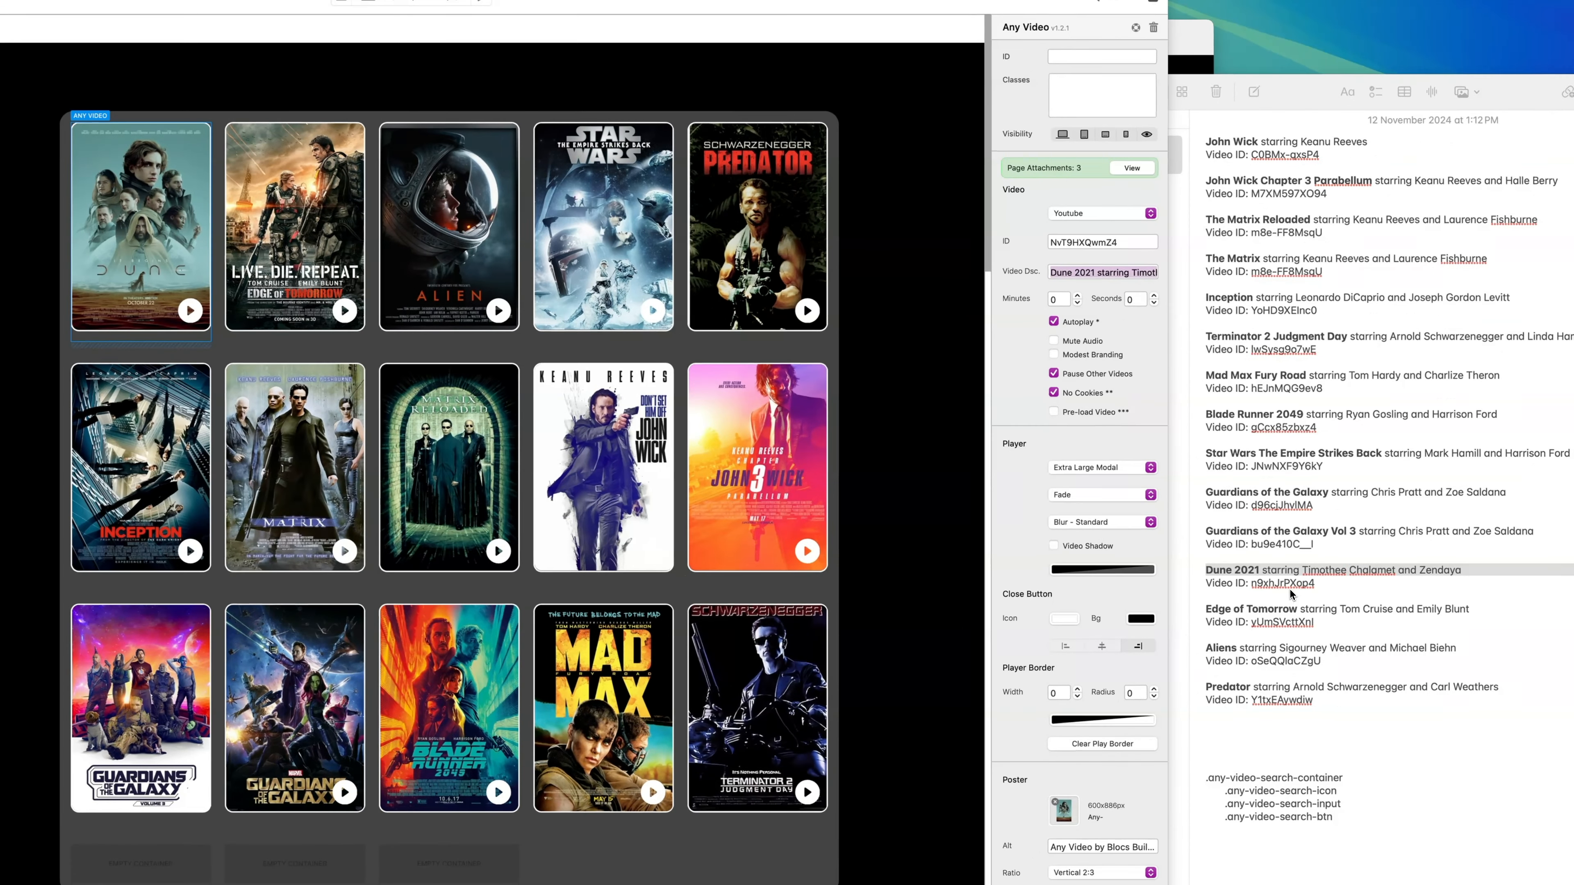
# Replace the Dune video's YouTube ID with n9xhJrPXop4, copied from the note.
pyautogui.doubleClick(1206, 624)
pyautogui.press('super+c')
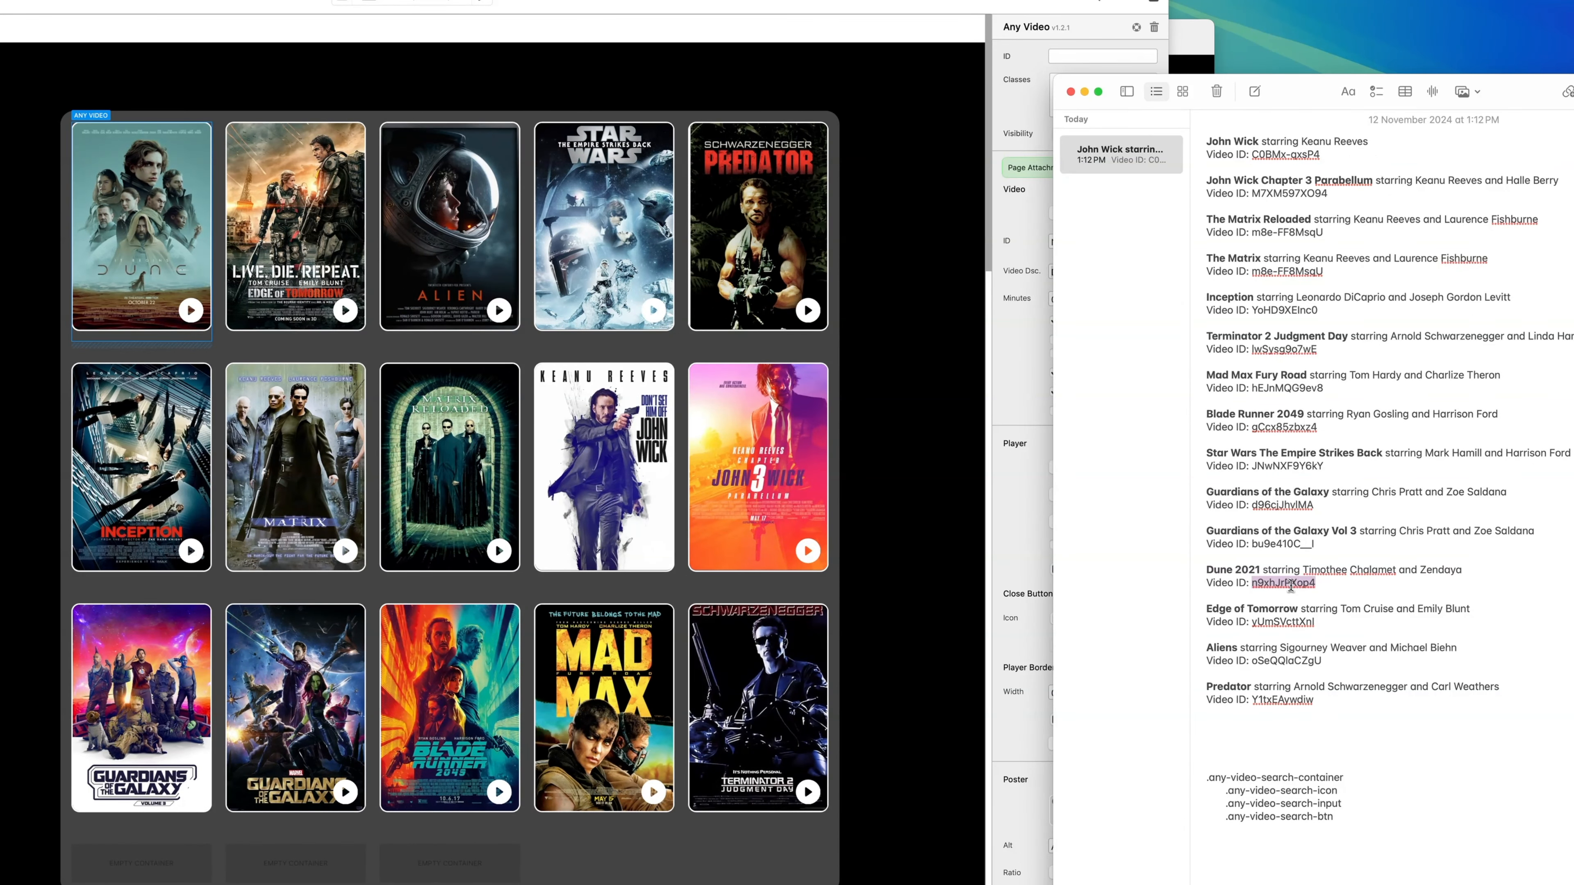
pyautogui.click(1045, 161)
pyautogui.doubleClick(1105, 242)
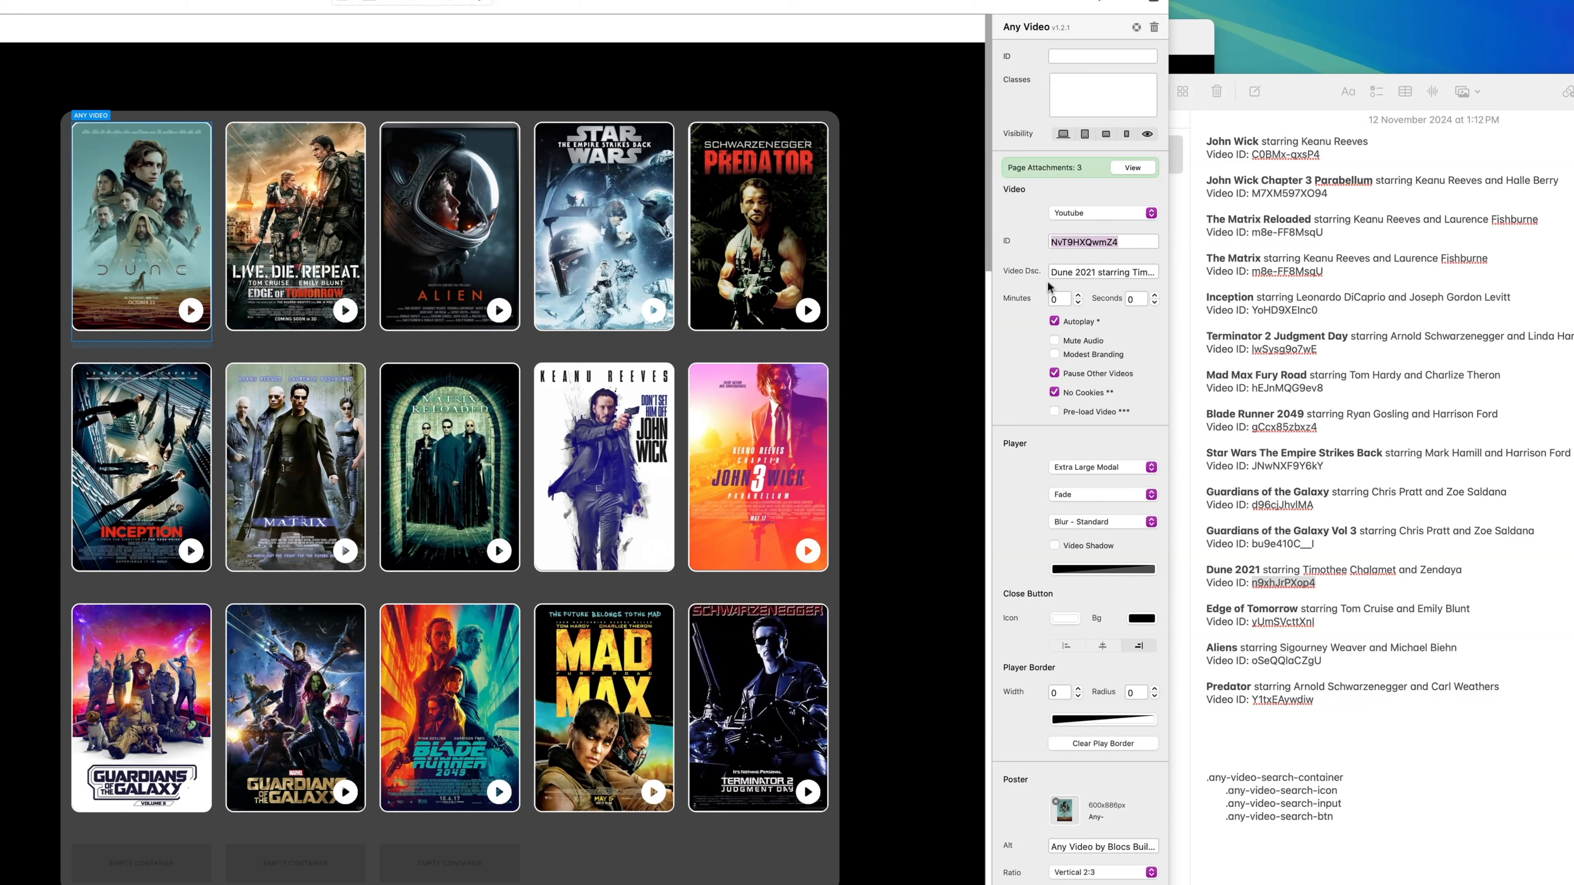
pyautogui.press('super+v')
pyautogui.press('super+a')
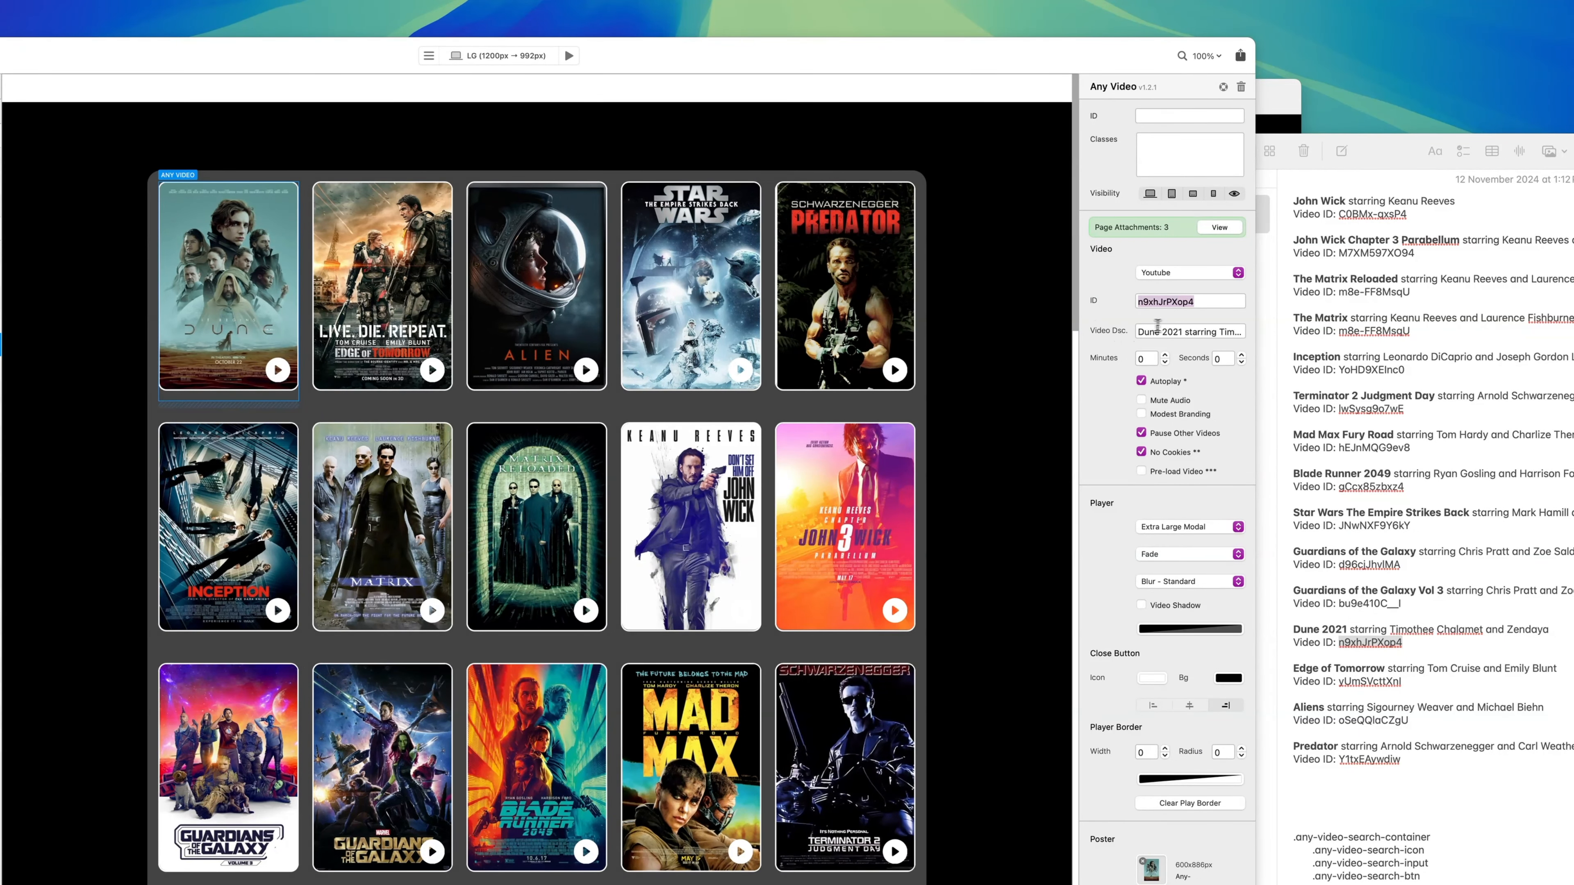
pyautogui.tripleClick(1178, 330)
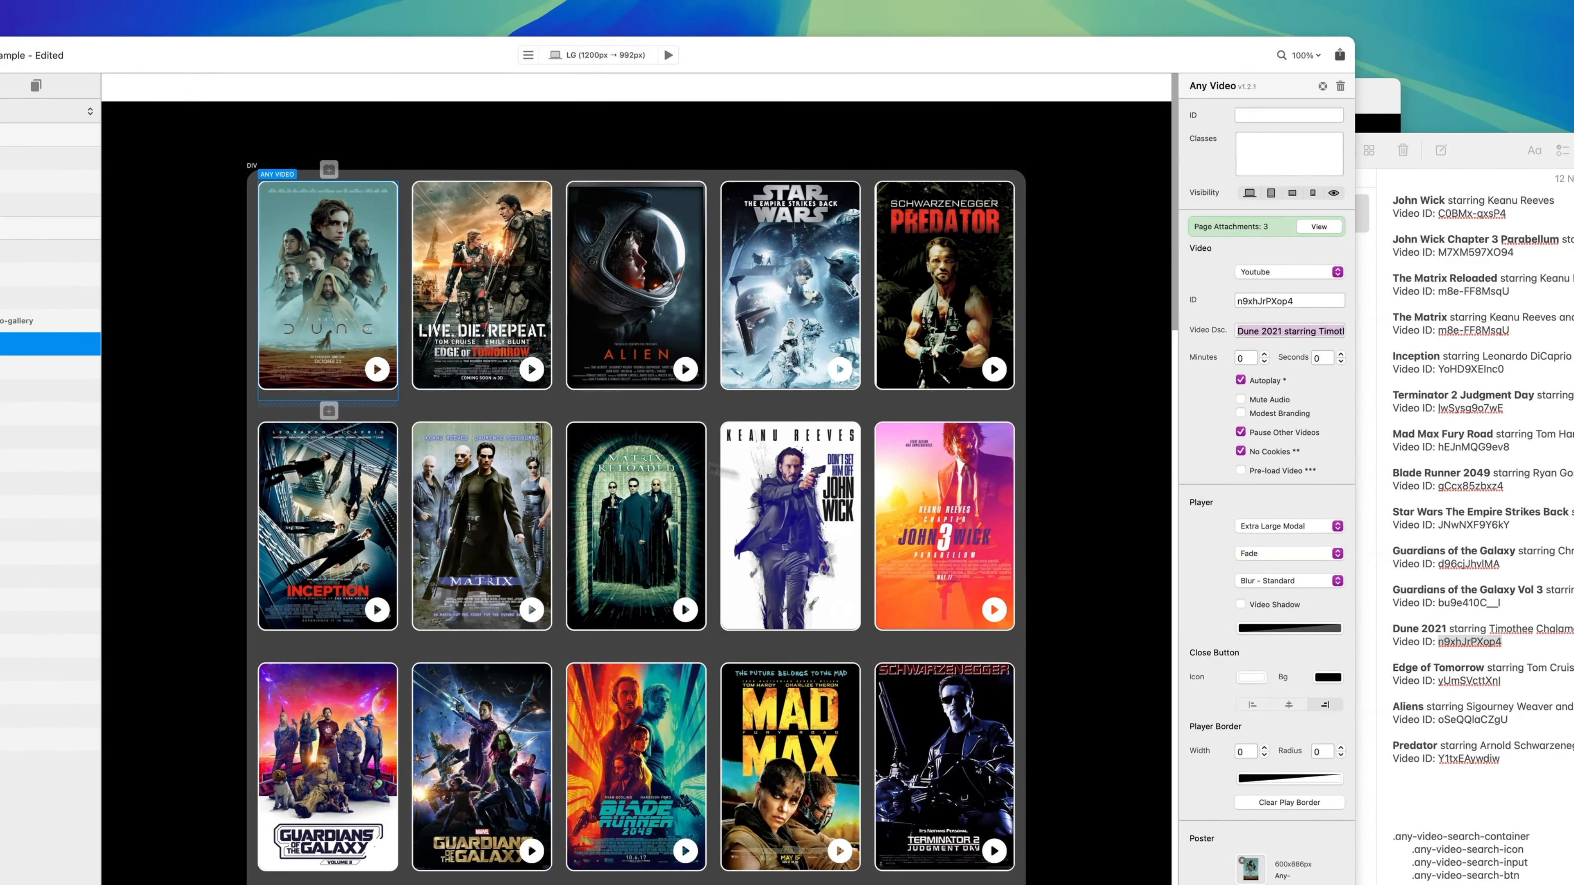
pyautogui.moveTo(457, 55); pyautogui.dragTo(444, 43)
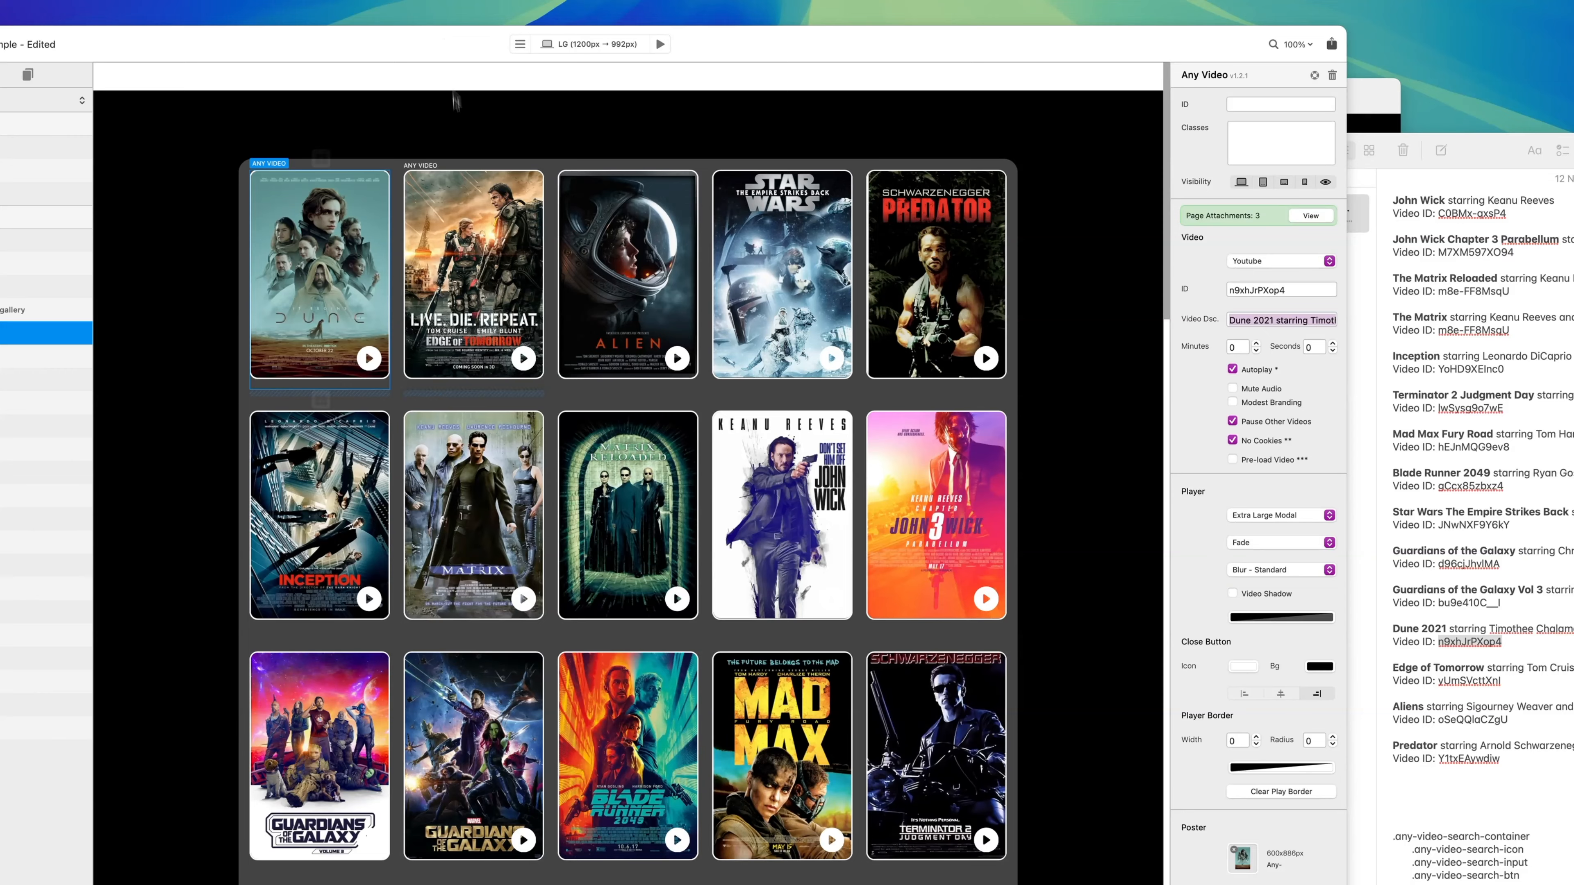
# Give the Edge of Tomorrow and Alien videos their note descriptions and YouTube IDs yUmSVcttXnI and oSeQQlaCZgU respectively.
pyautogui.click(472, 277)
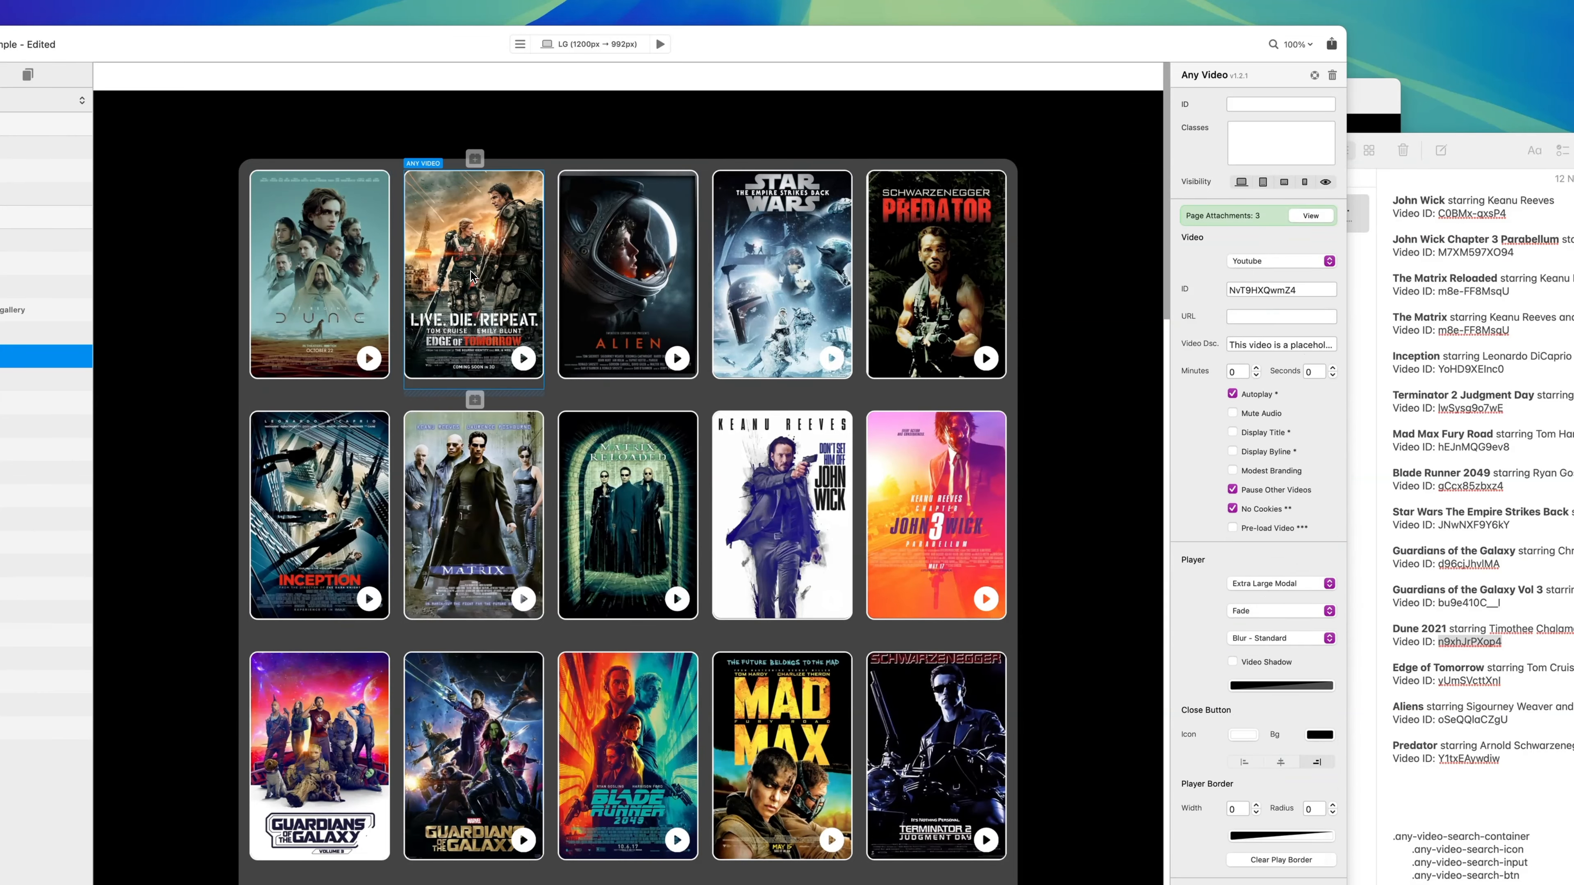
pyautogui.tripleClick(1506, 668)
pyautogui.click(627, 275)
pyautogui.doubleClick(1449, 707)
pyautogui.doubleClick(1473, 719)
# Give the Star Wars and Predator videos their note descriptions and YouTube IDs JNwNXF9Y6kY and Y1txEAywdiw respectively.
pyautogui.click(782, 274)
pyautogui.doubleClick(1255, 449)
pyautogui.click(717, 196)
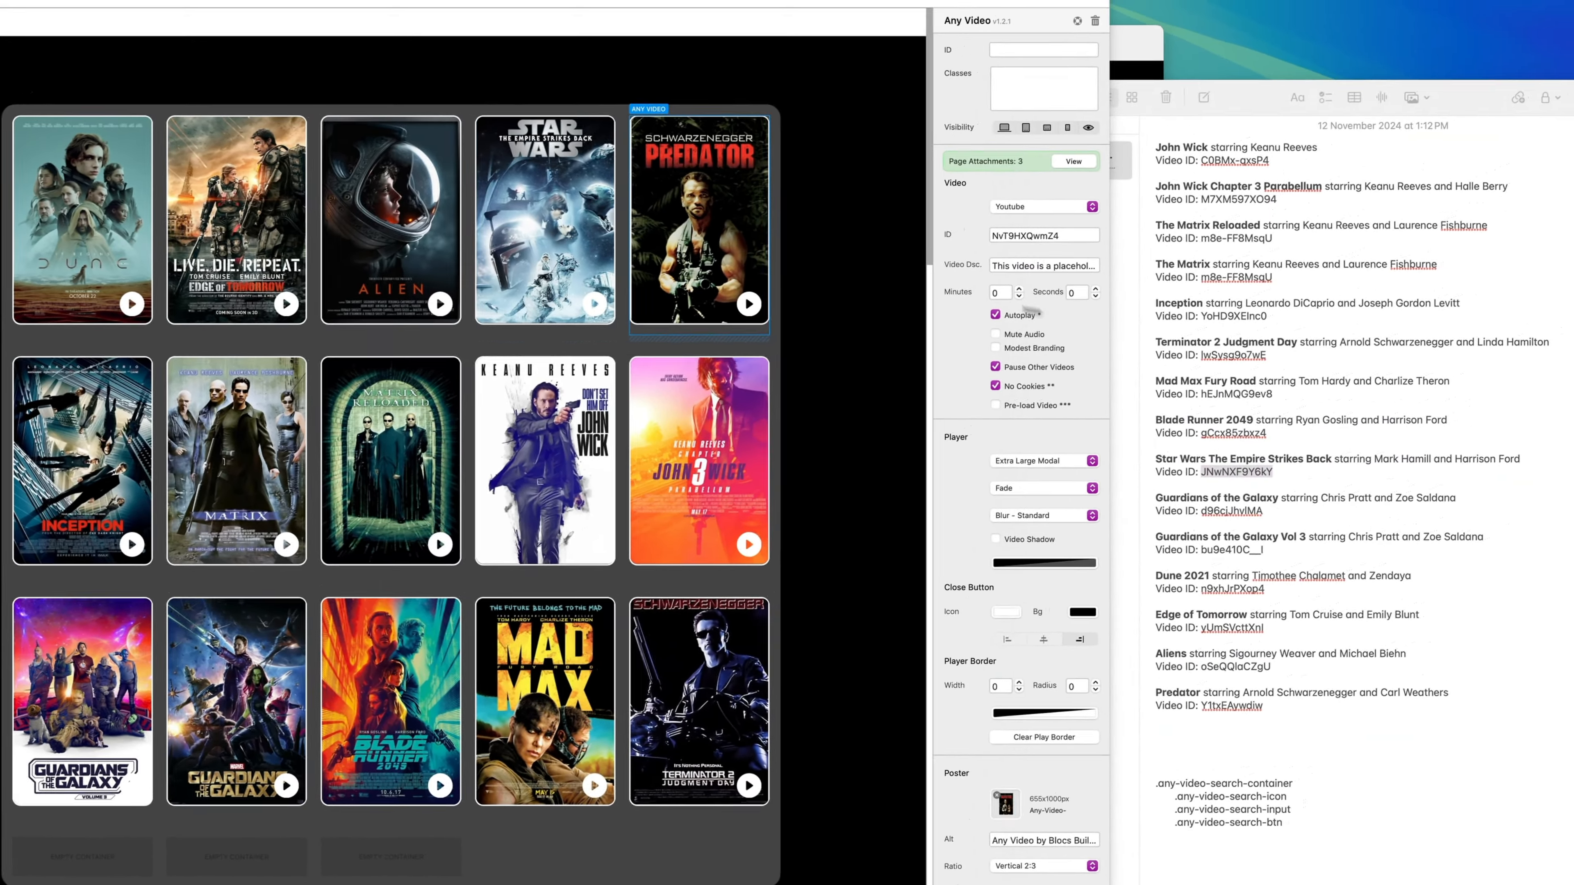
pyautogui.doubleClick(1250, 683)
# Copy the note's descriptions and YouTube IDs to Inception (YoHD9XEInc0), The Matrix and The Matrix Reloaded (both m8e-FF8MsqU).
pyautogui.click(101, 437)
pyautogui.doubleClick(1253, 293)
pyautogui.click(256, 437)
pyautogui.click(410, 437)
pyautogui.moveTo(1219, 254); pyautogui.dragTo(1298, 257)
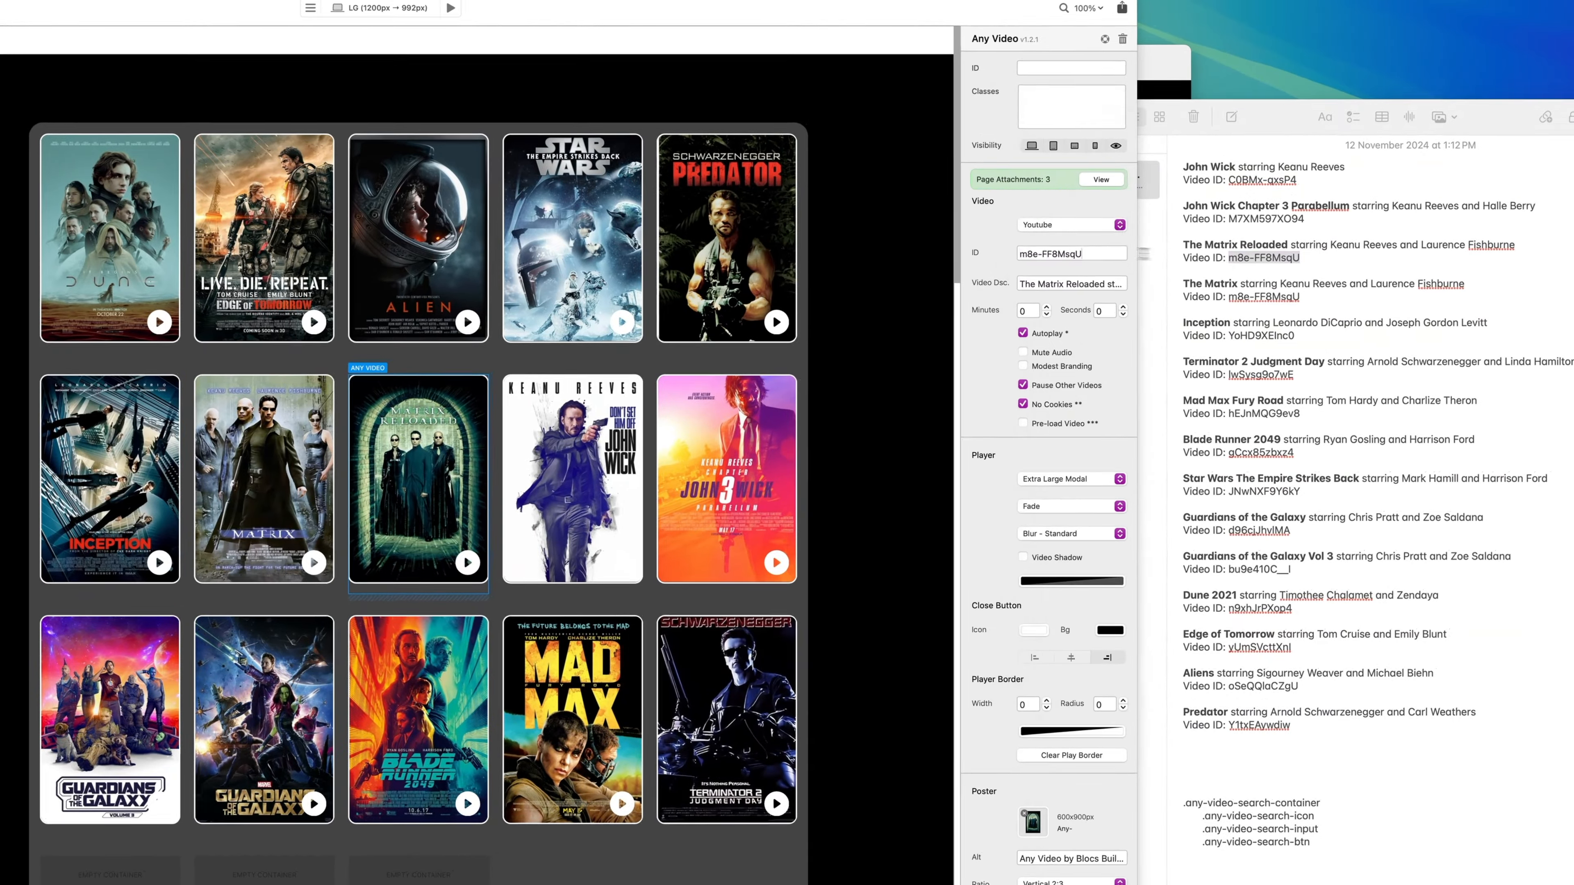
# Copy the note's descriptions and YouTube IDs to the John Wick (C0BMx-qxsP4) and John Wick Chapter 3 (M7XM597XO94) videos.
pyautogui.click(571, 479)
pyautogui.tripleClick(1261, 167)
pyautogui.click(1070, 282)
pyautogui.click(725, 479)
pyautogui.tripleClick(1356, 206)
pyautogui.doubleClick(1264, 219)
# Give Guardians of the Galaxy Vol 3 and Guardians of the Galaxy their note descriptions and YouTube IDs bu9e410C__I and d96cjJhvlMA.
pyautogui.click(107, 721)
pyautogui.tripleClick(1356, 549)
pyautogui.click(1106, 276)
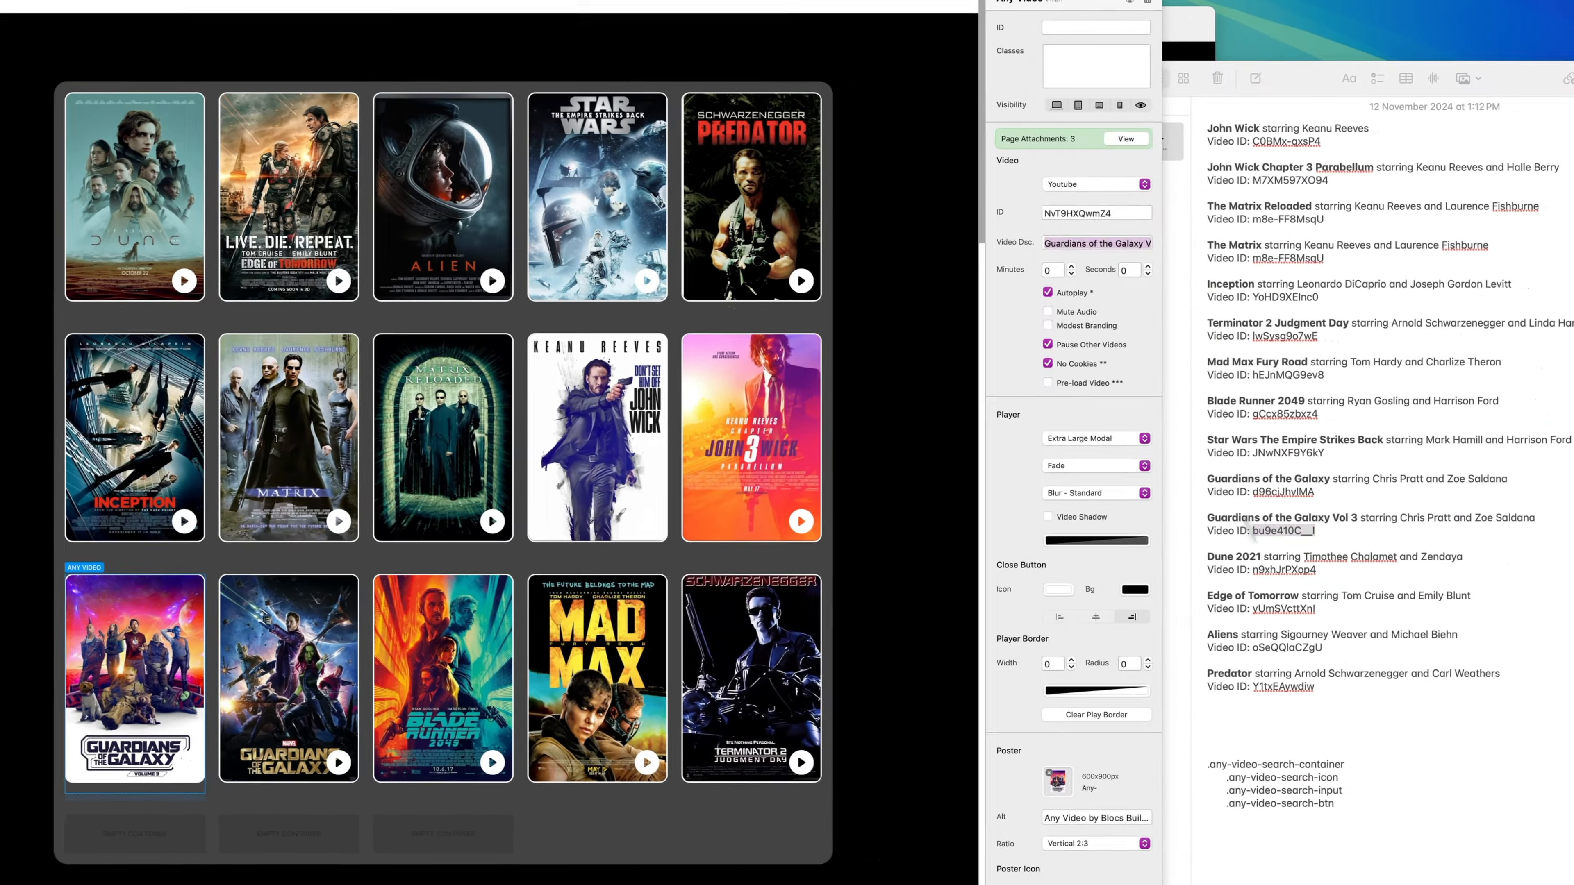
pyautogui.click(299, 713)
pyautogui.tripleClick(1333, 511)
pyautogui.doubleClick(1289, 524)
# Give the Blade Runner 2049 and Mad Max videos their note descriptions and YouTube IDs gCcx85zbxz4 and hEJnMQG9ev8 respectively.
pyautogui.click(453, 713)
pyautogui.doubleClick(1293, 445)
pyautogui.click(608, 713)
pyautogui.tripleClick(1329, 329)
pyautogui.click(1070, 209)
pyautogui.doubleClick(1263, 342)
# Set the Terminator 2 video's description and YouTube ID lwSysg9o7wE from the note, and close the note window.
pyautogui.click(725, 645)
pyautogui.tripleClick(1358, 290)
pyautogui.click(1071, 209)
pyautogui.doubleClick(1259, 303)
pyautogui.click(1260, 51)
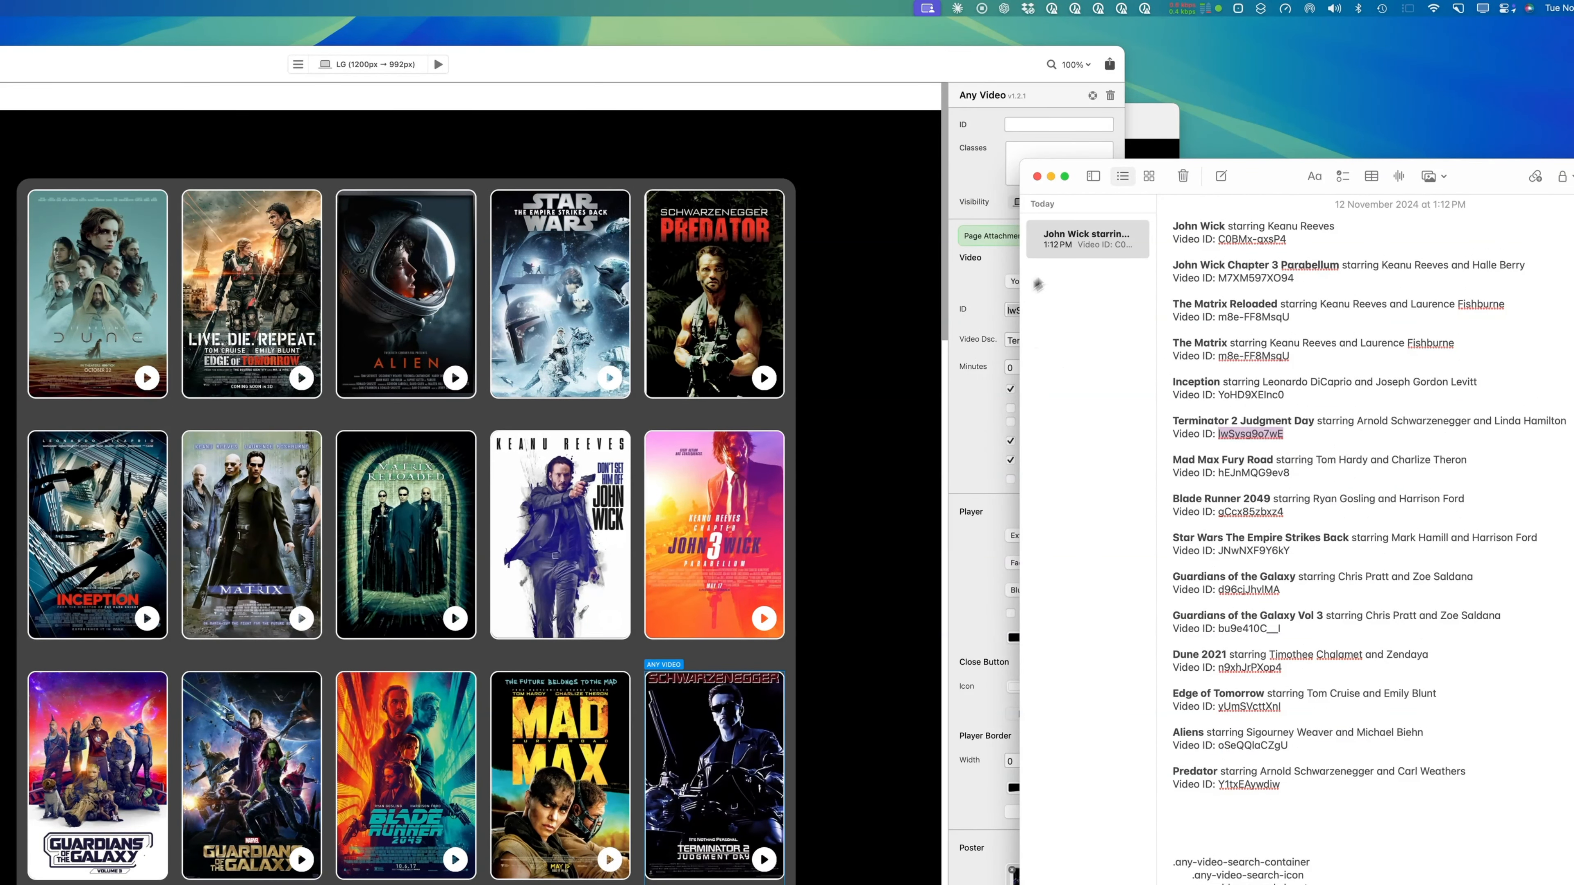
pyautogui.click(1036, 177)
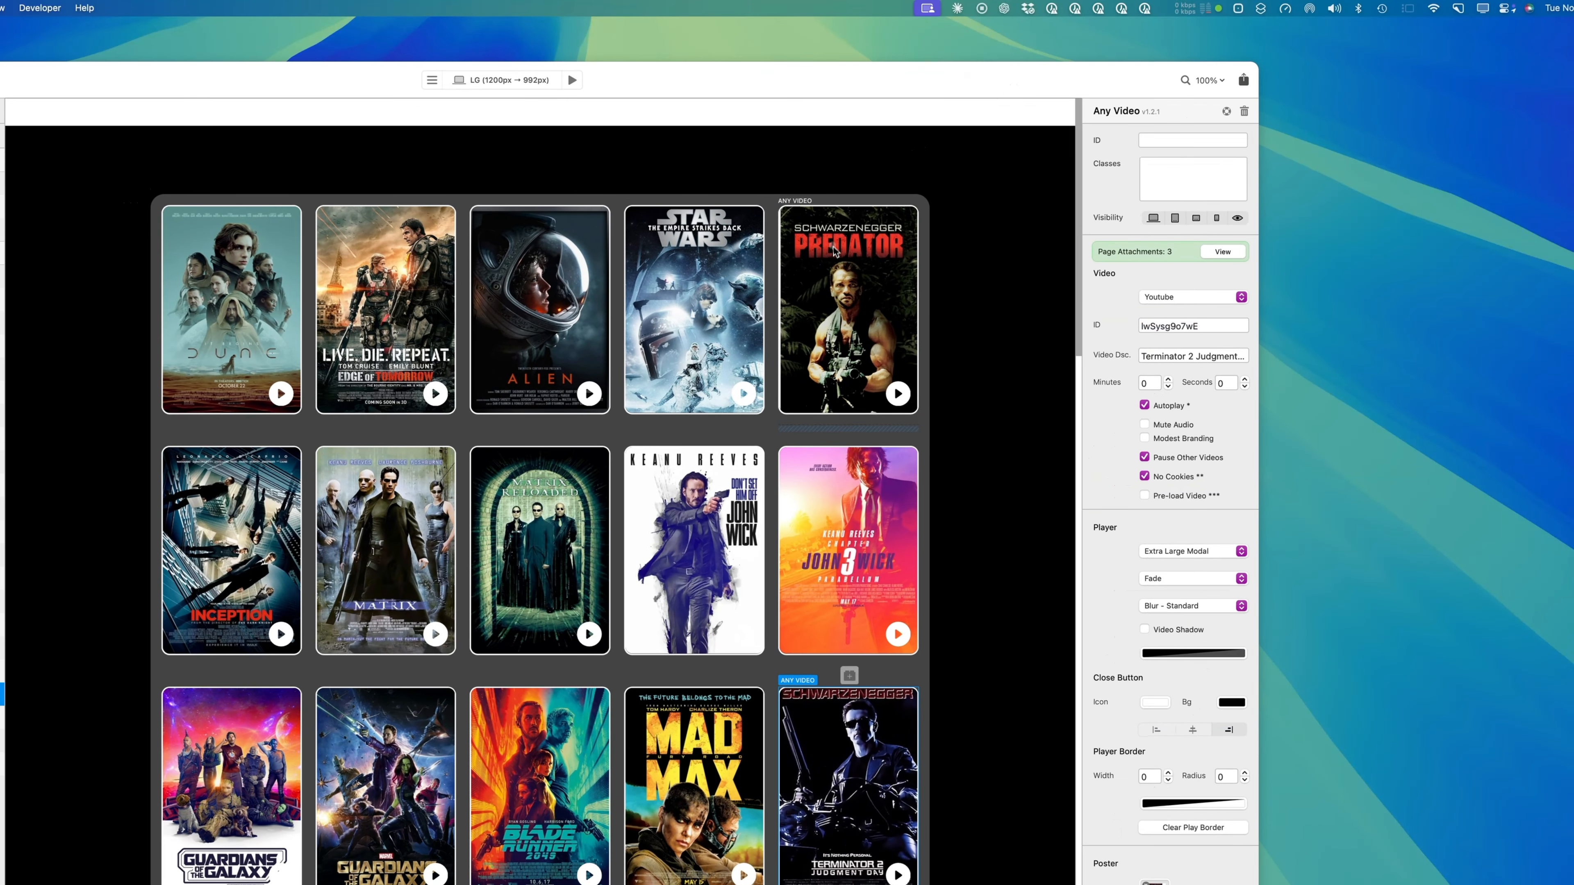
# Check the Predator and Edge of Tomorrow video settings, and preview the gallery by opening and closing the Dune video.
pyautogui.click(834, 252)
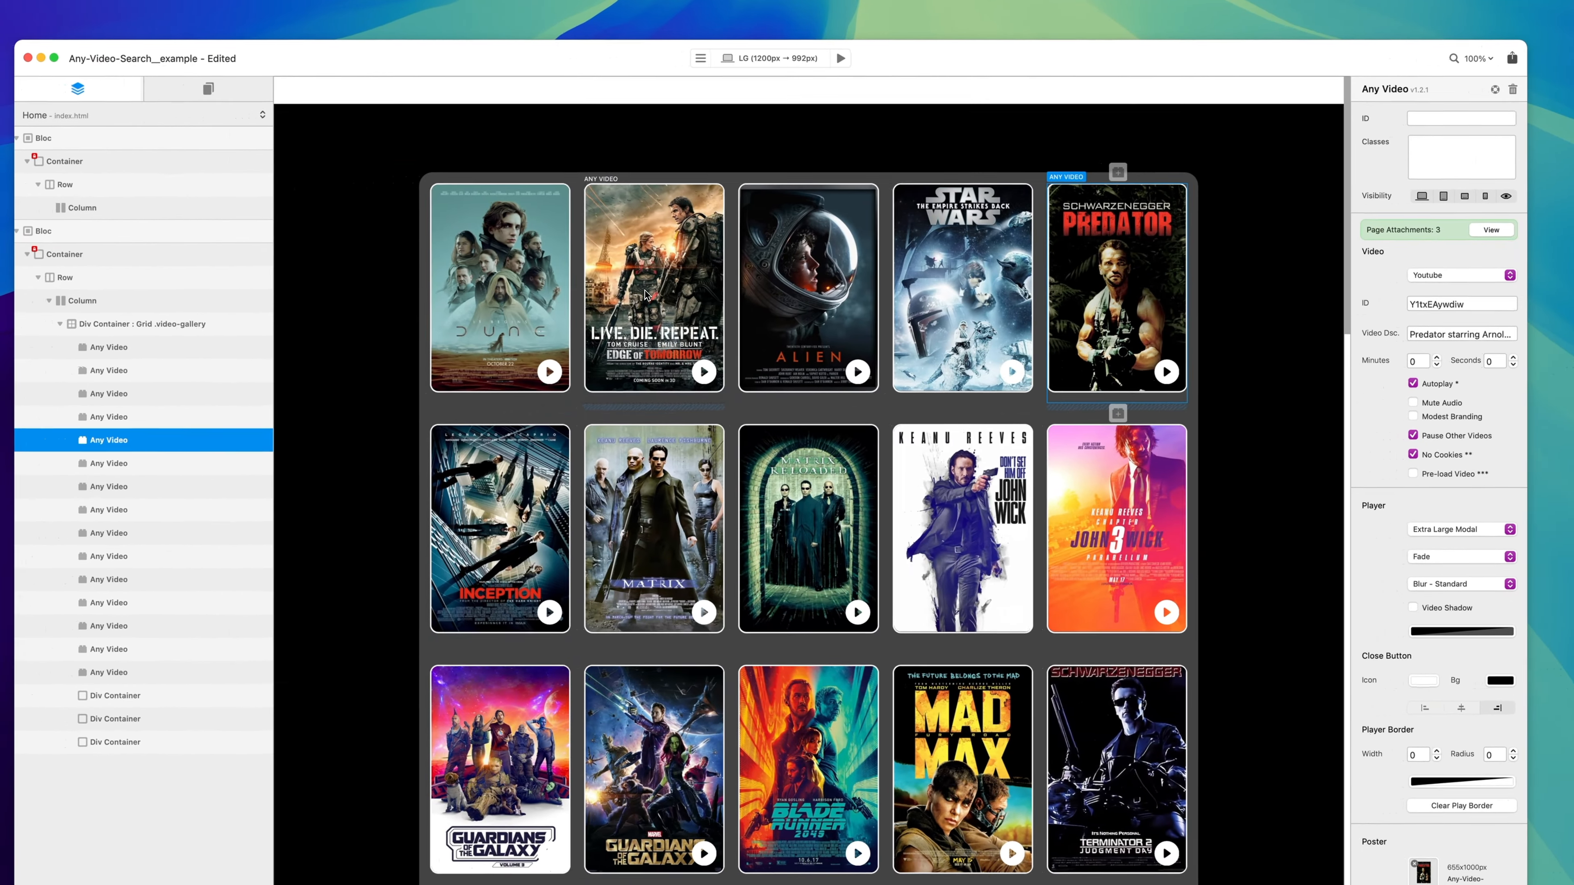
pyautogui.click(386, 313)
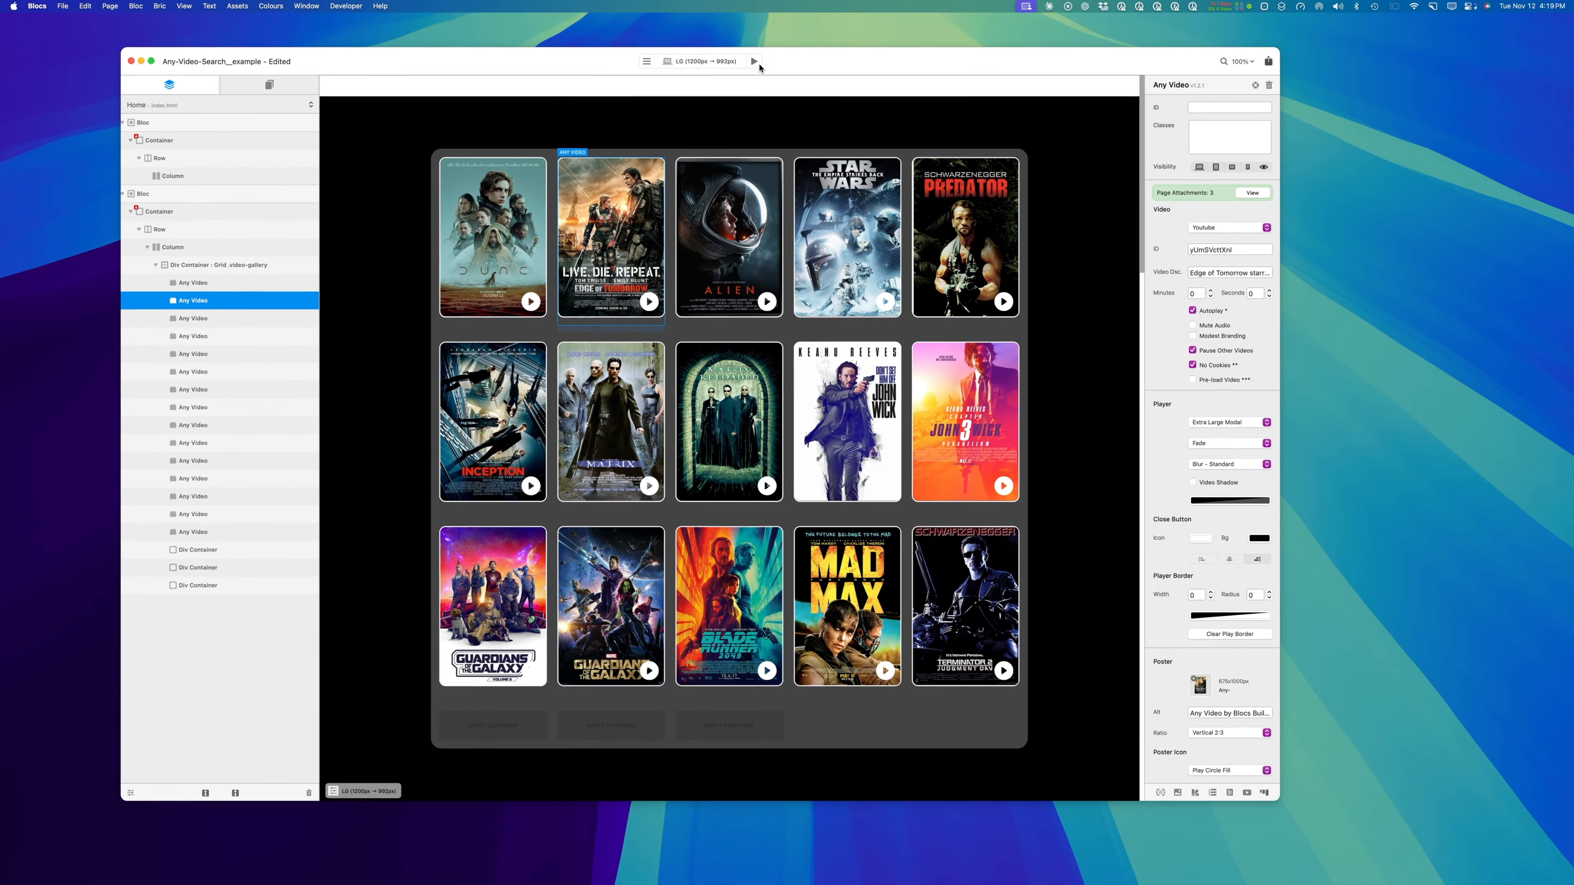
pyautogui.click(758, 64)
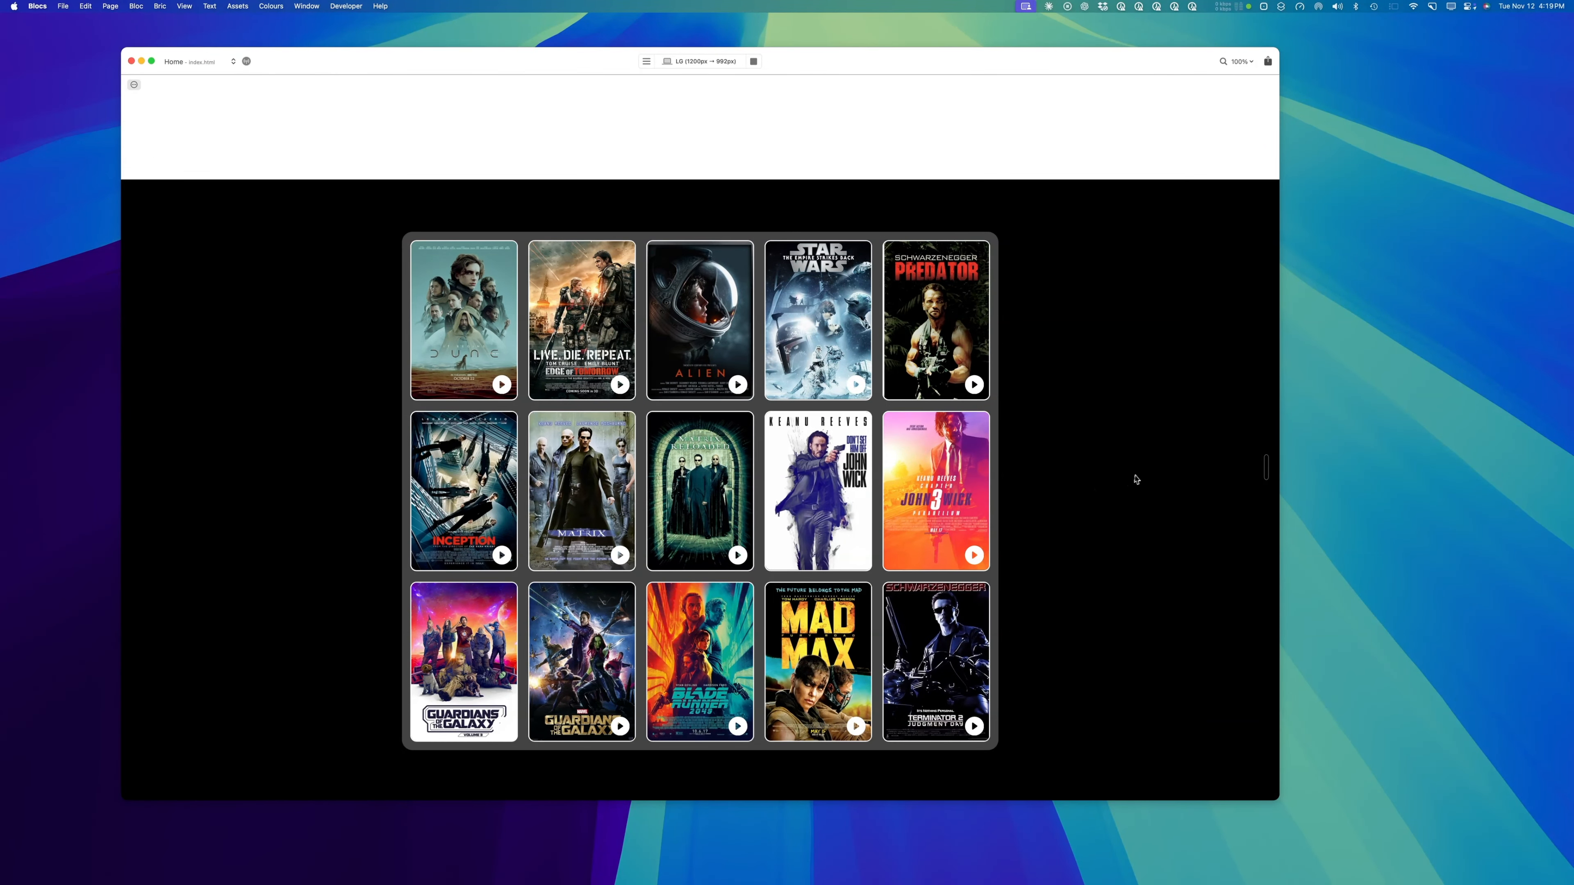
pyautogui.scroll(-1, 1165, 472)
pyautogui.moveTo(1263, 476); pyautogui.dragTo(1246, 531)
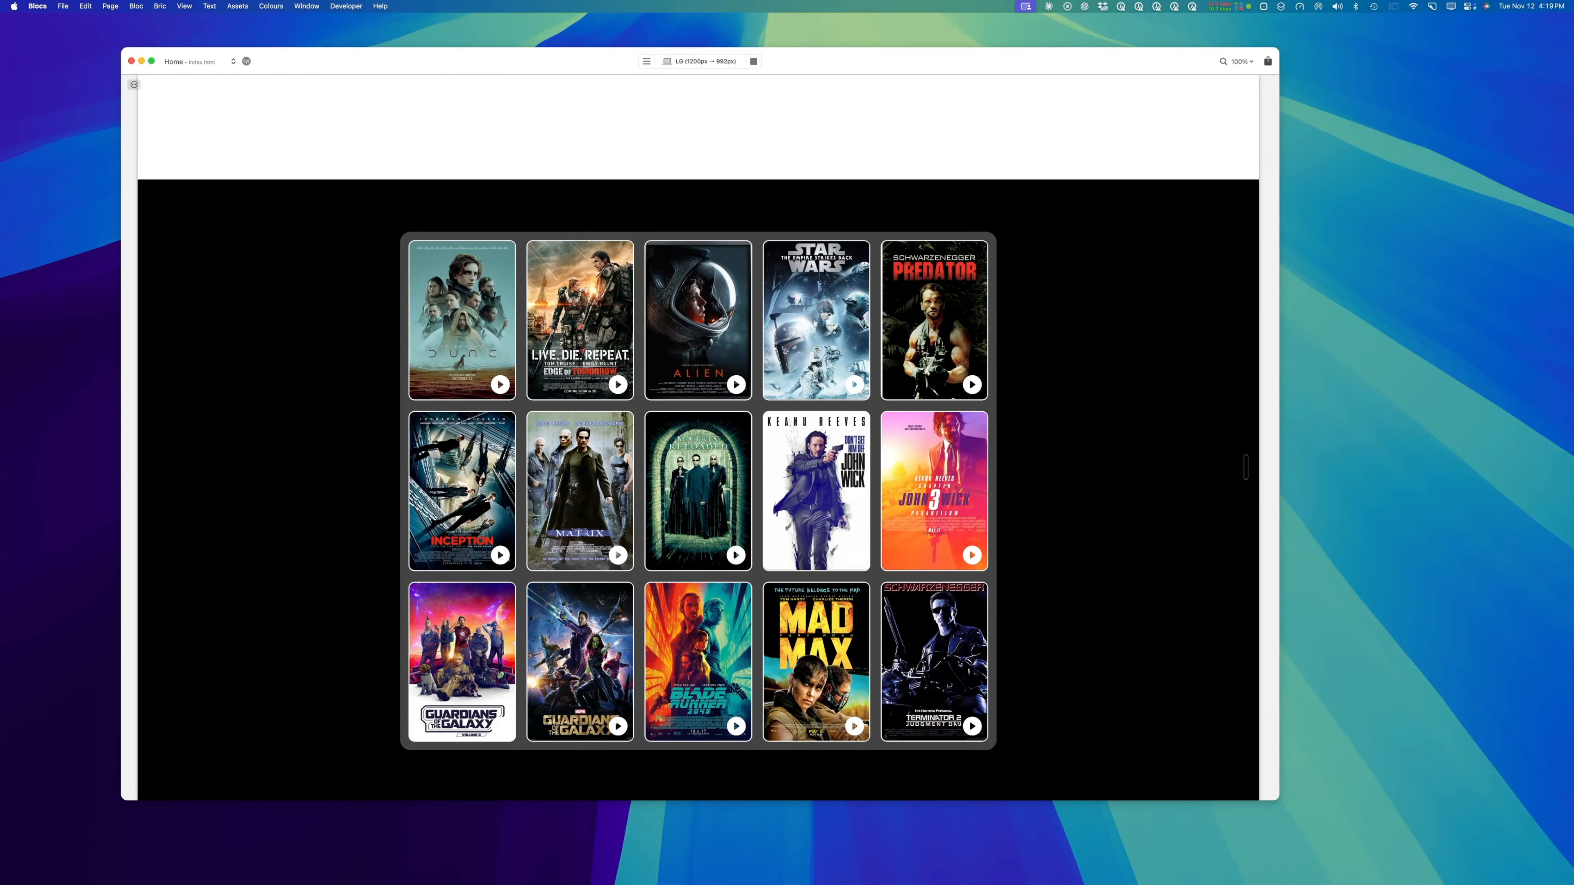
pyautogui.click(457, 355)
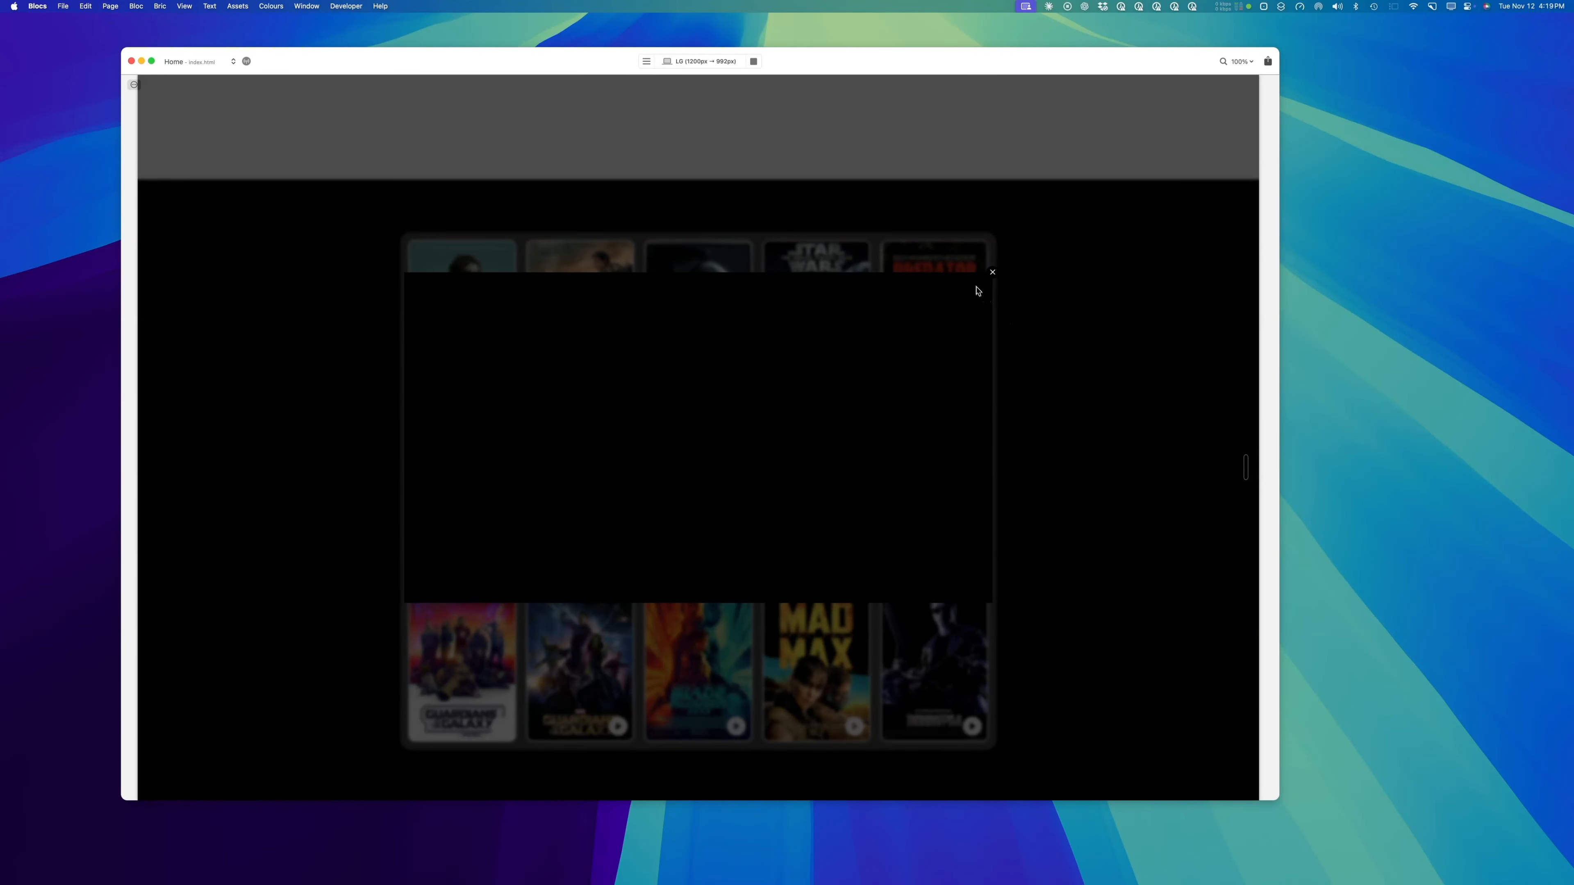
pyautogui.click(993, 274)
# Switch to Safari, reload the gallery page, and test the Dune video by playing and closing its trailer.
pyautogui.moveTo(927, 62); pyautogui.dragTo(907, 267)
pyautogui.click(877, 197)
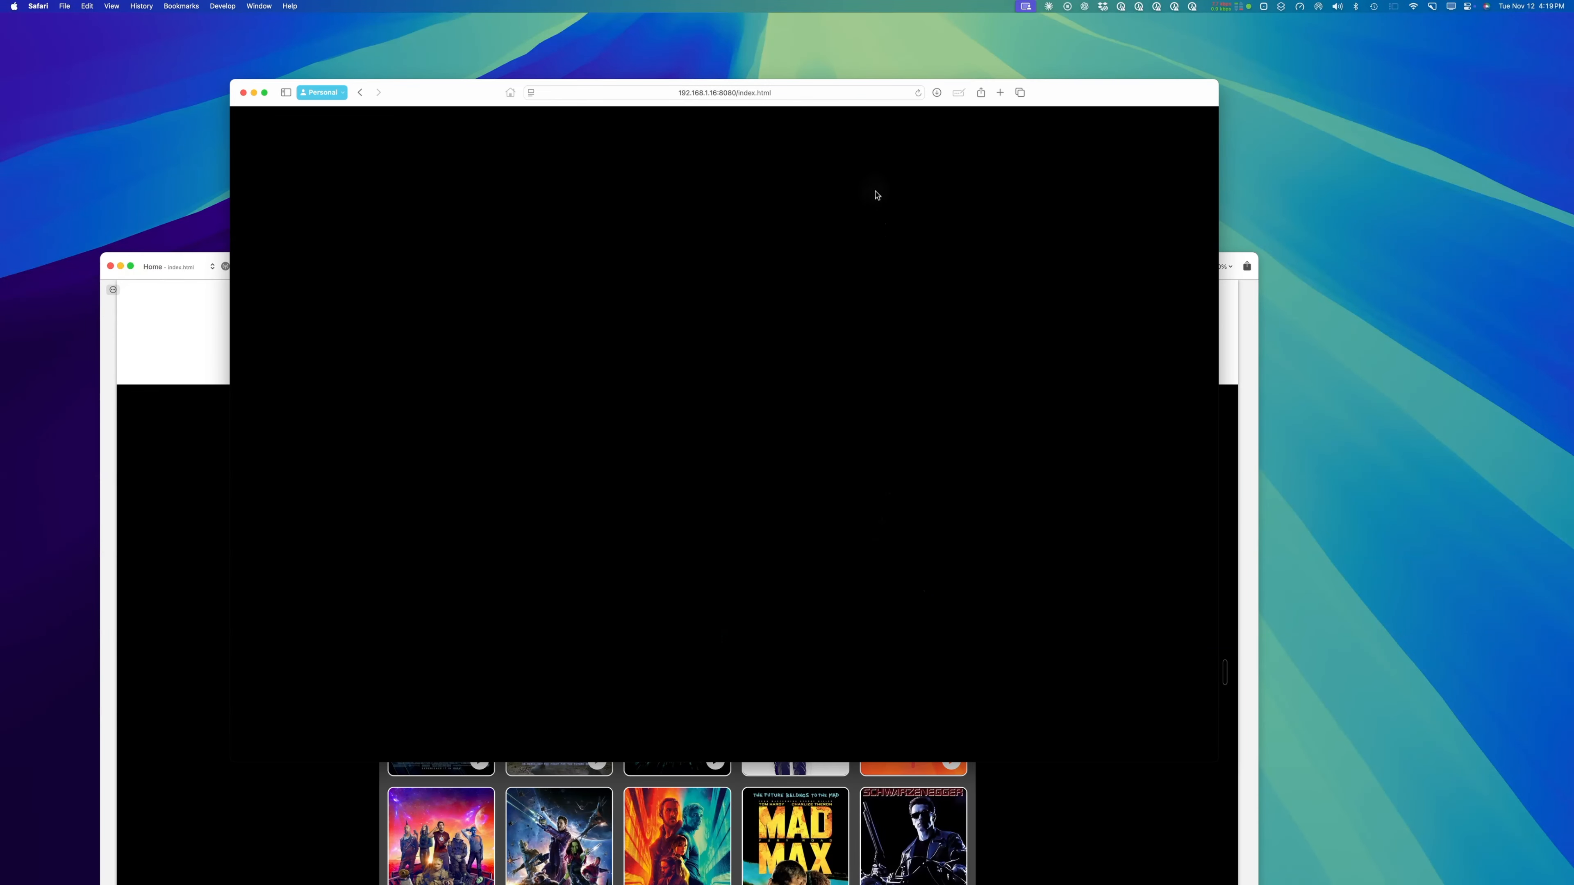
pyautogui.press('super+r')
pyautogui.scroll(-2, 639, 273)
pyautogui.click(486, 329)
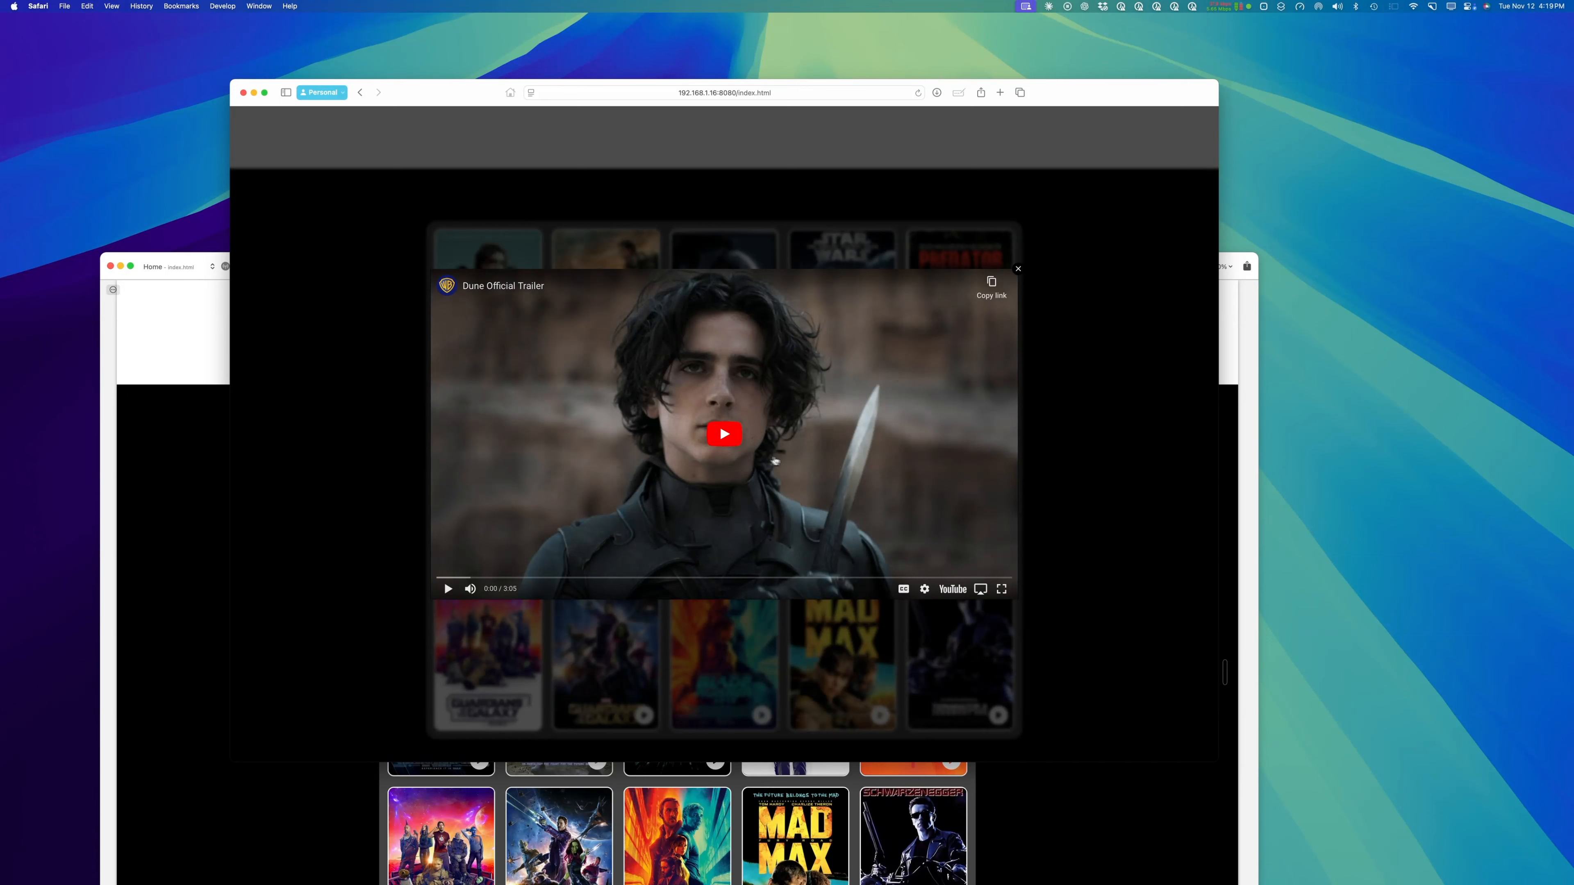
pyautogui.click(748, 444)
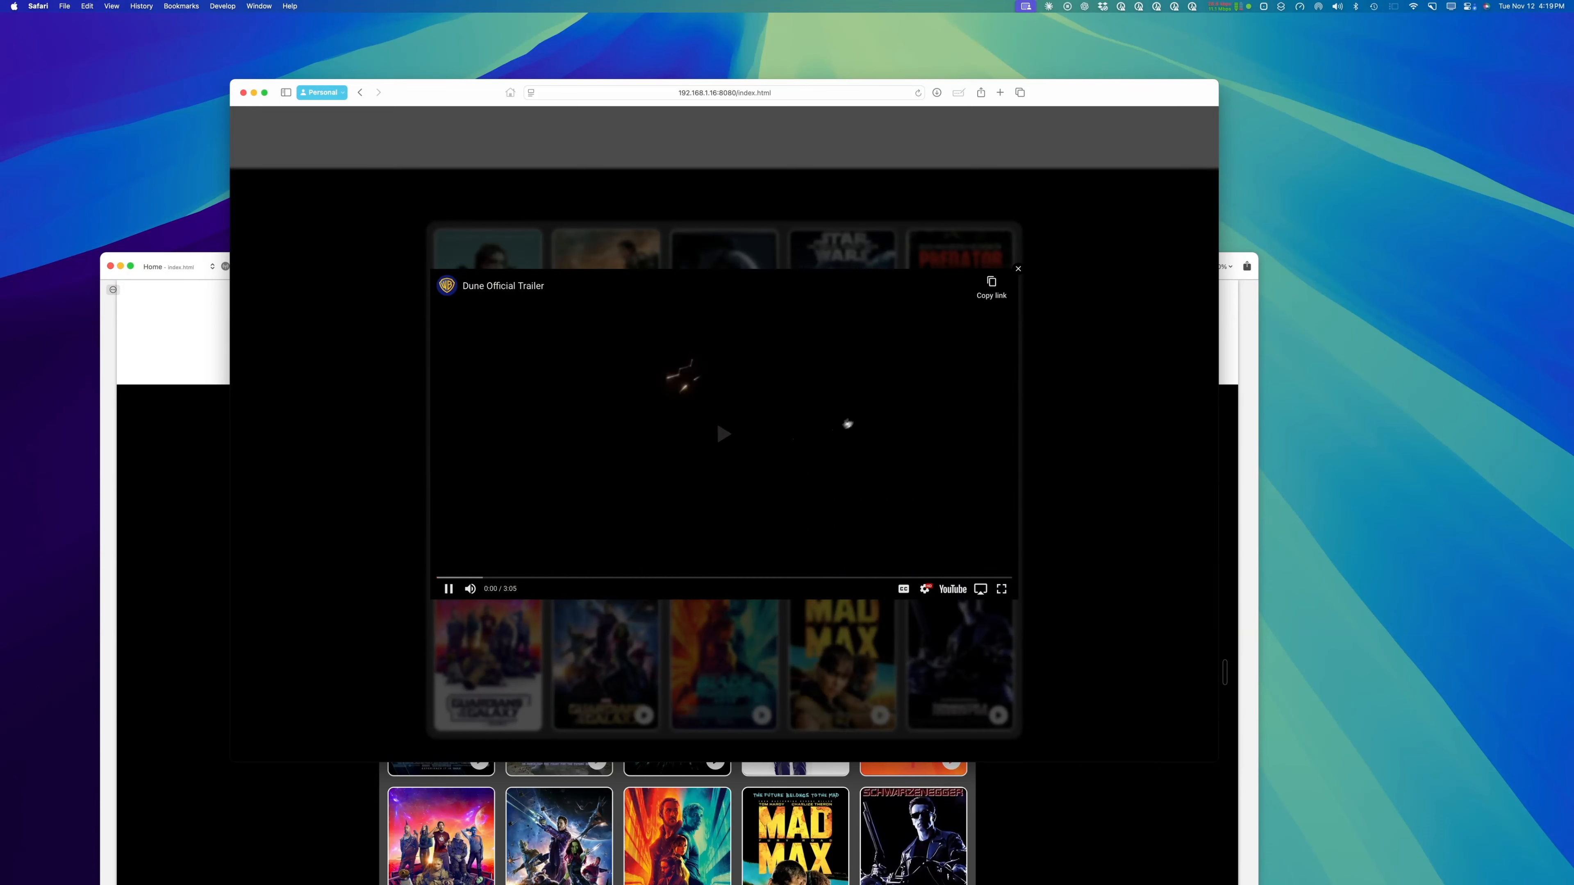
pyautogui.click(1020, 270)
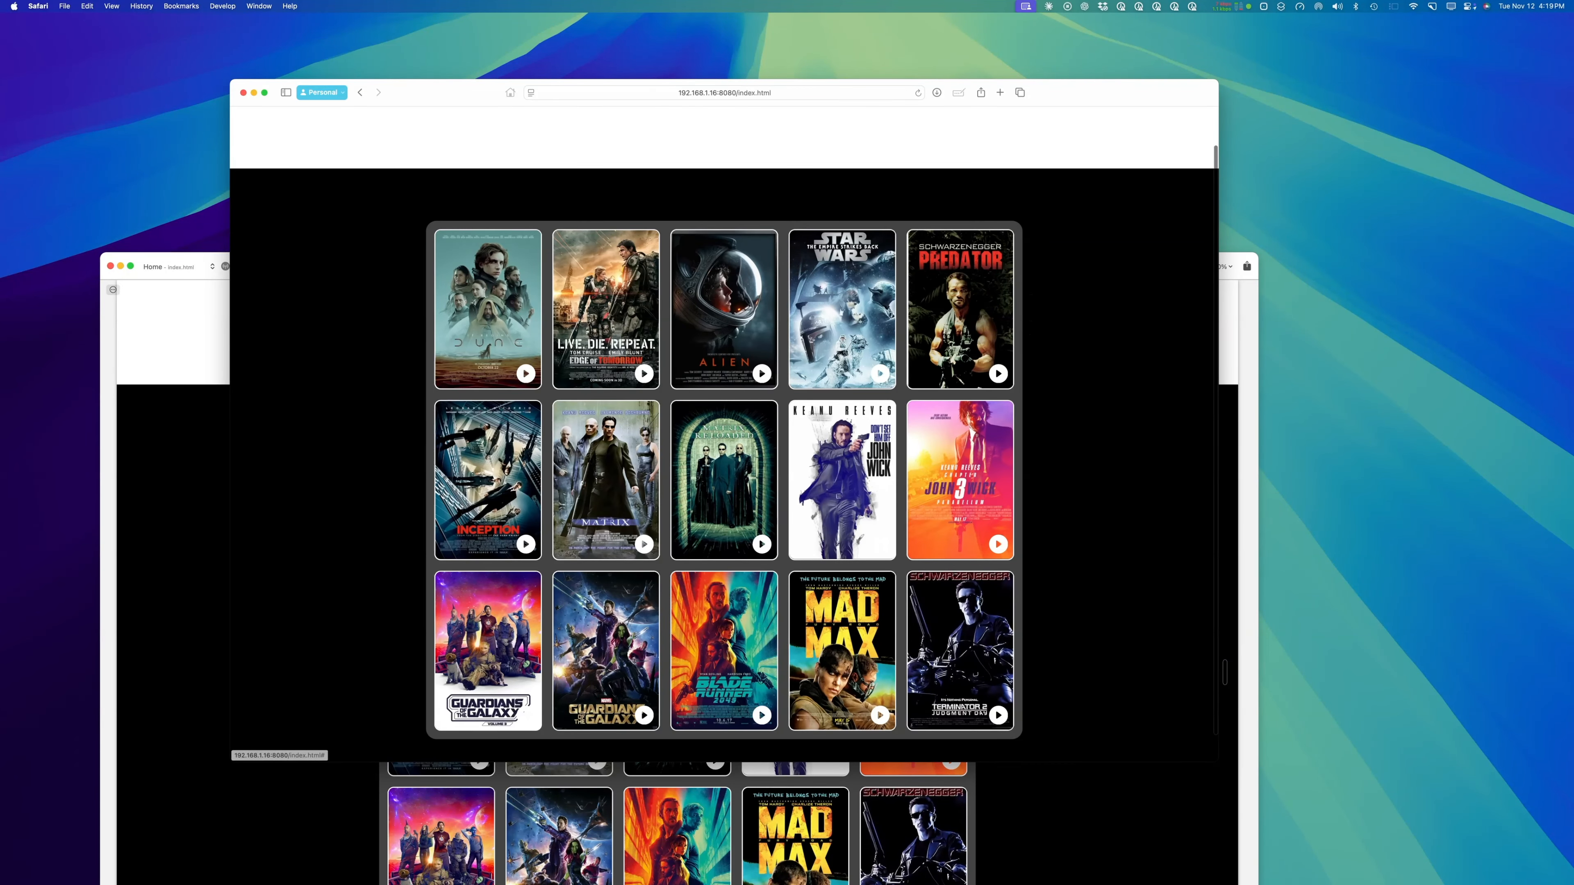
# Test the Alien video in the browser by opening and closing its player twice.
pyautogui.click(699, 315)
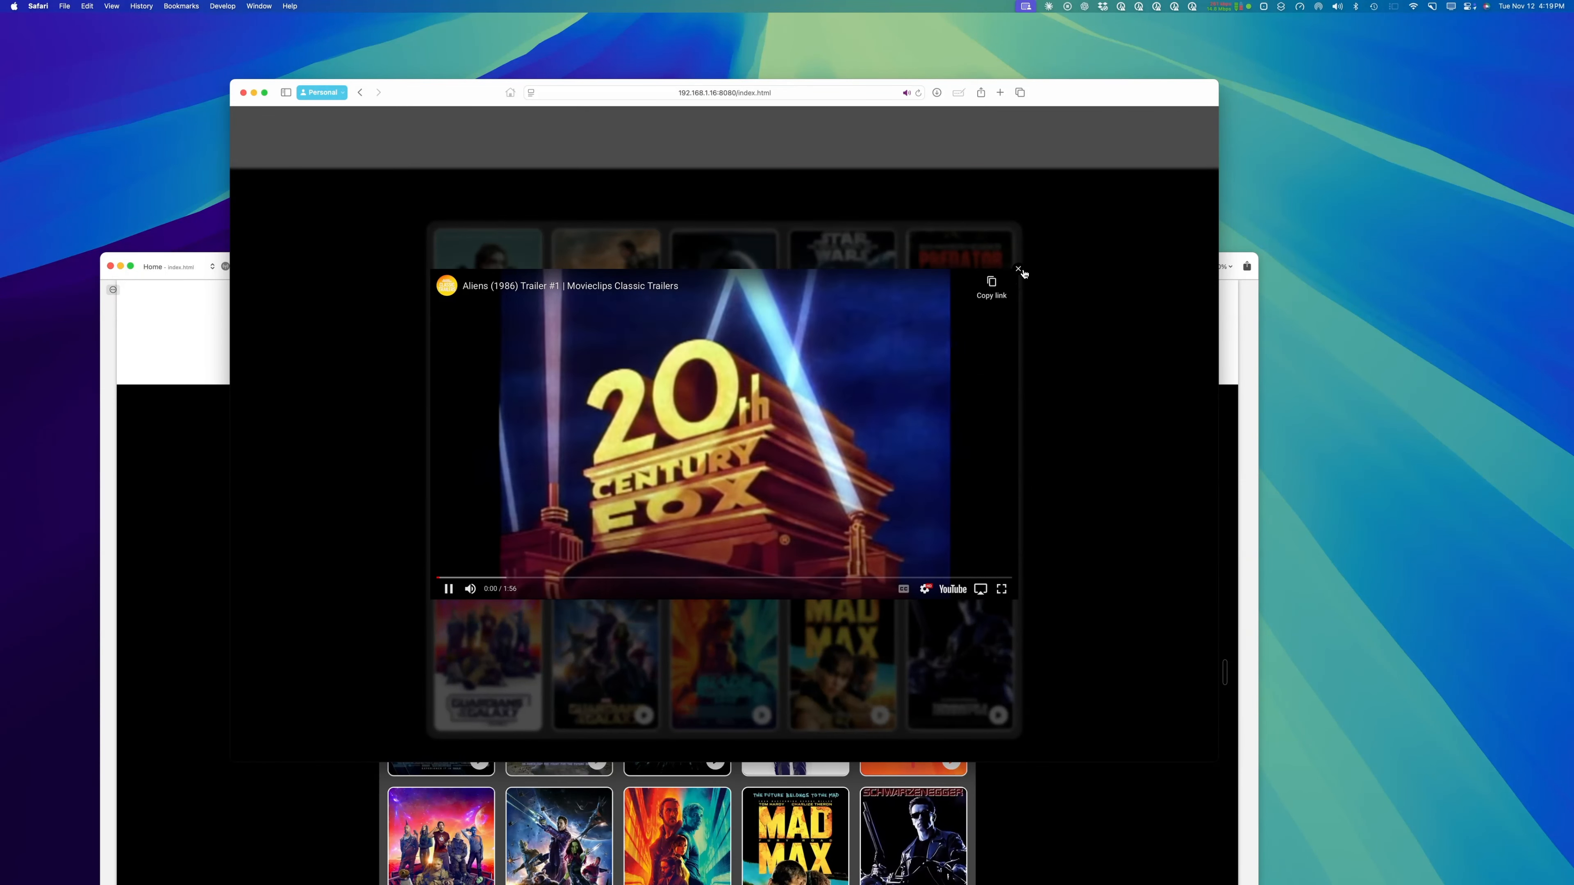
pyautogui.click(1019, 270)
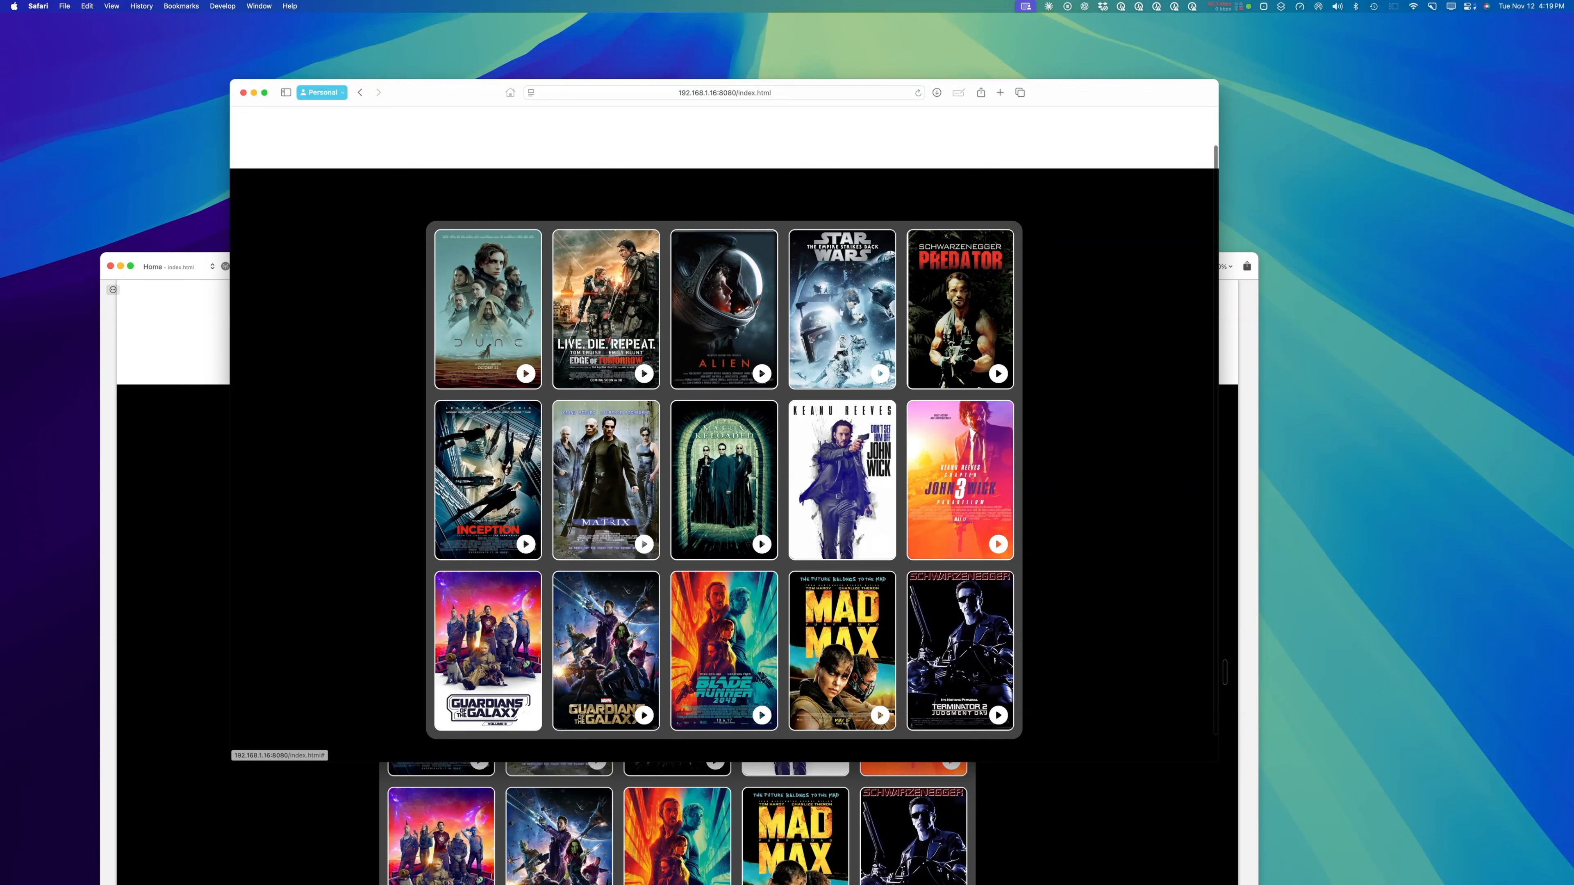
pyautogui.click(739, 325)
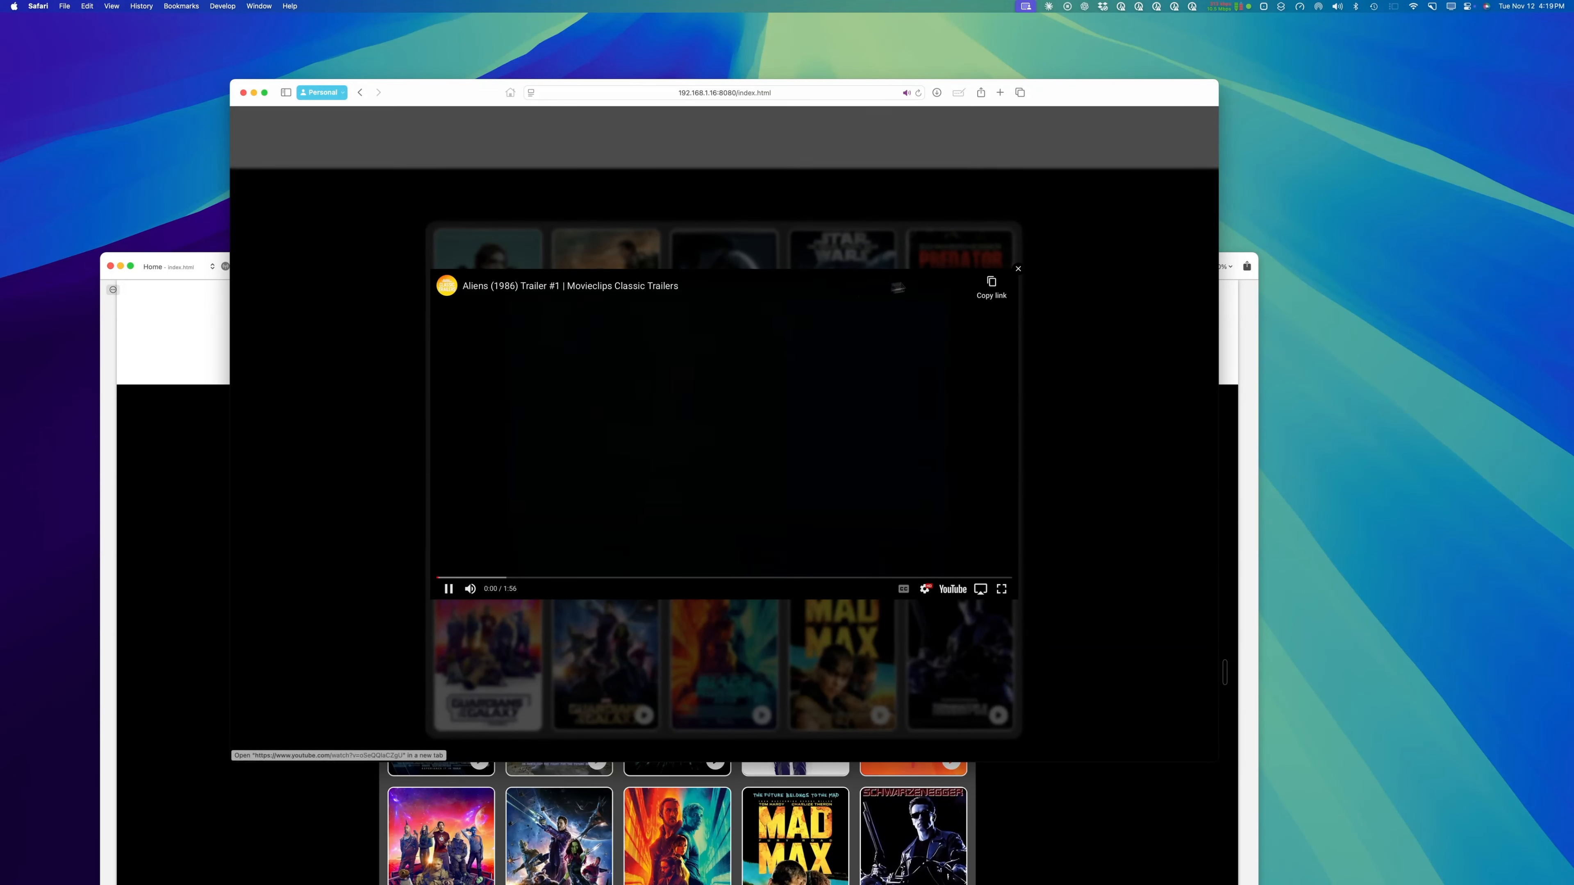
pyautogui.click(1019, 268)
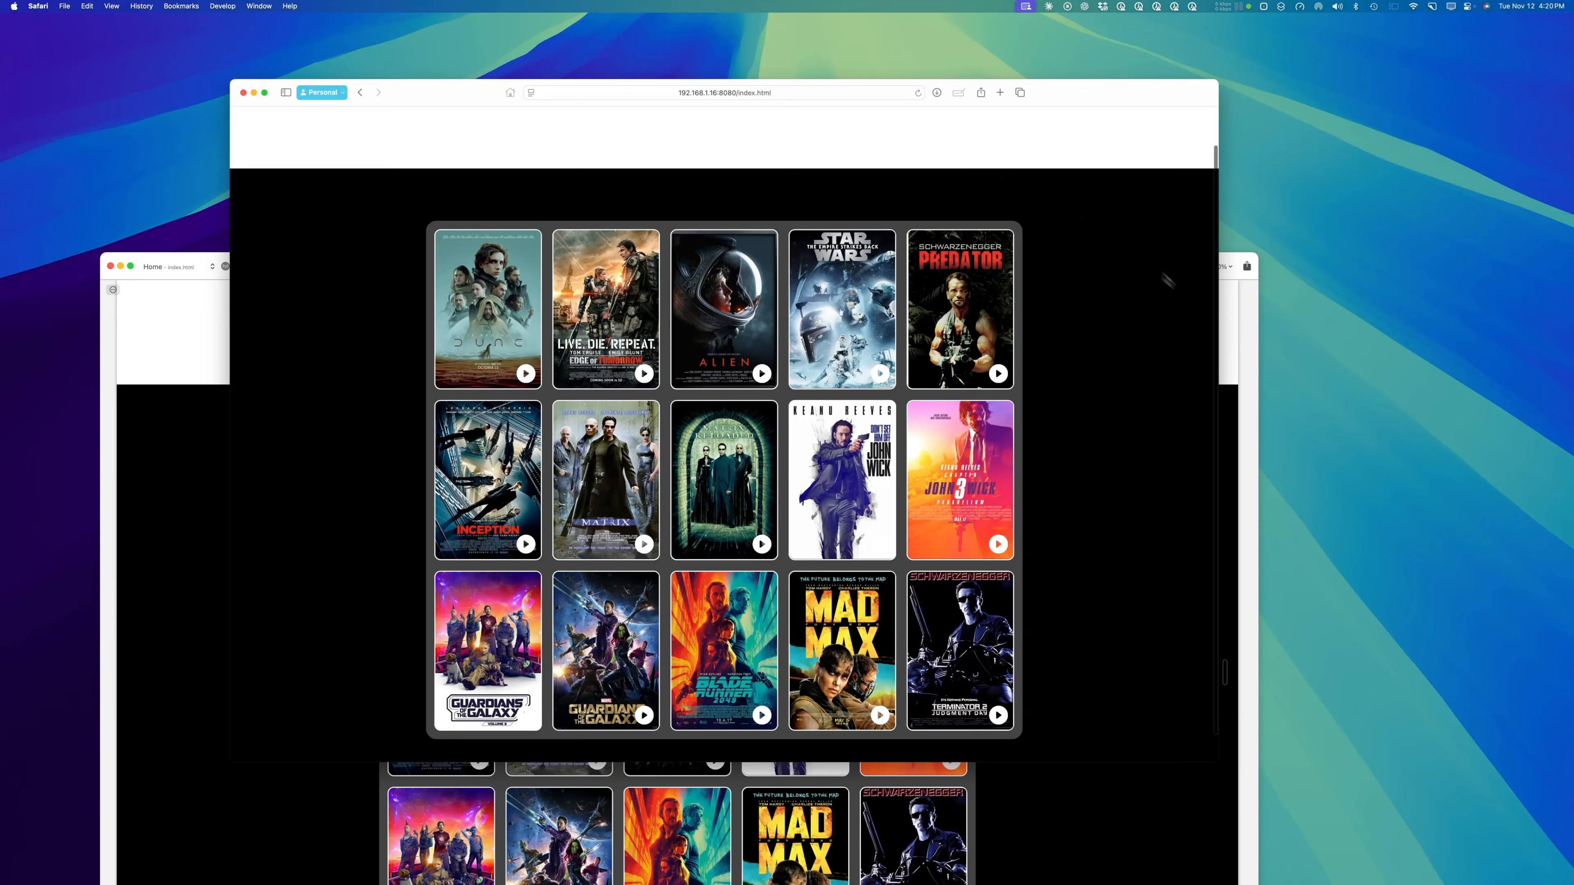
# Switch back to Blocs and leave the preview to resume editing the page.
pyautogui.click(1240, 340)
pyautogui.moveTo(1041, 266); pyautogui.dragTo(1110, 70)
pyautogui.scroll(-1, 1079, 225)
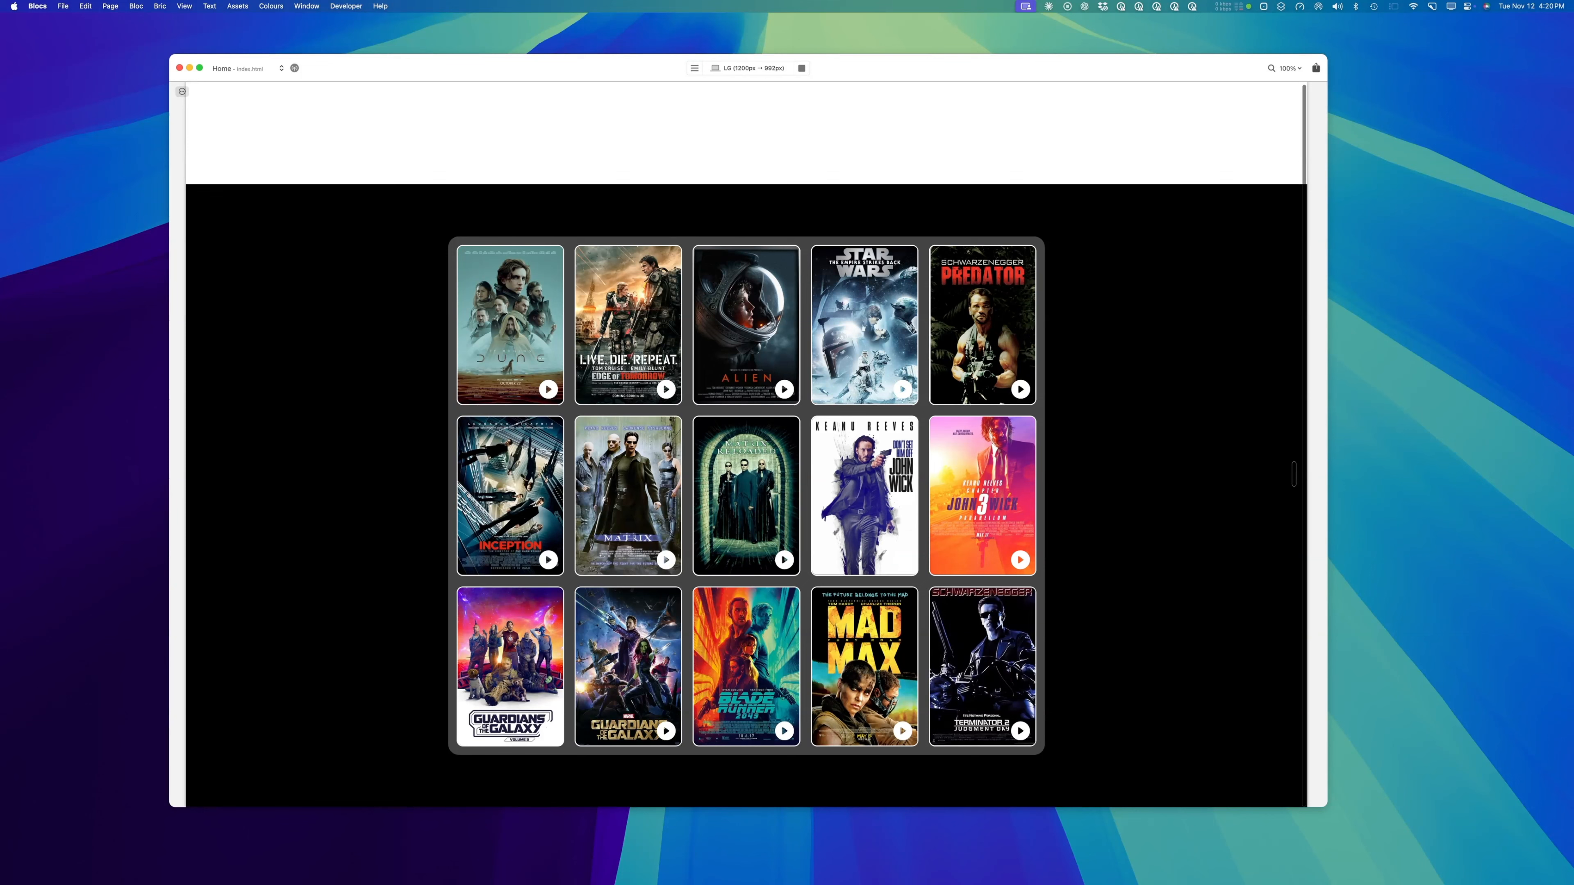
pyautogui.click(801, 68)
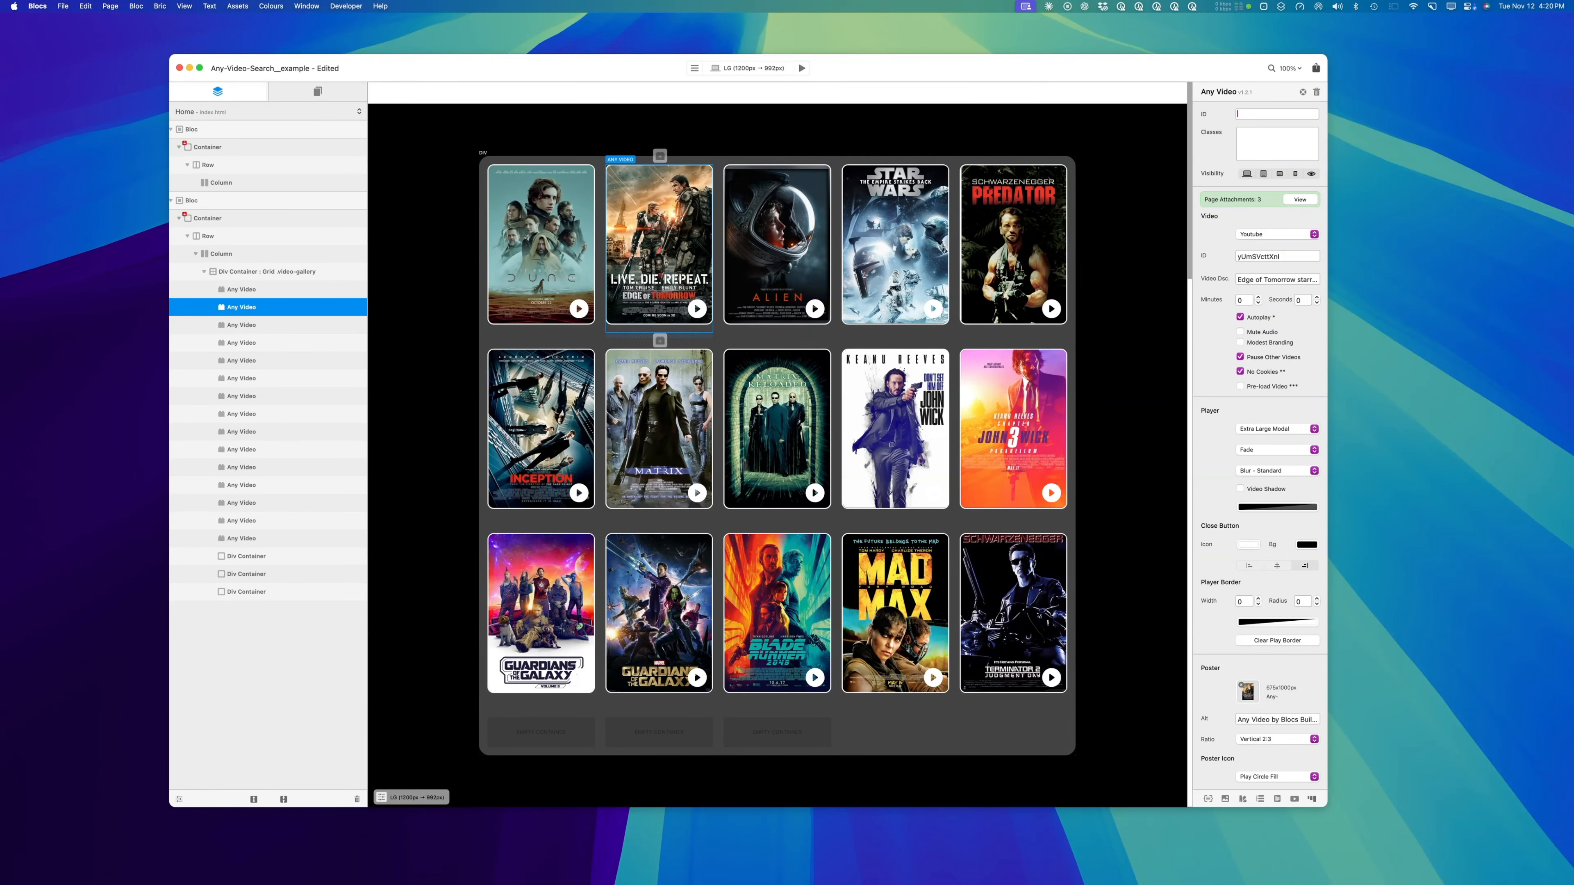
# Add an Any Video Search bric to the empty column in the bloc above the video gallery.
pyautogui.scroll(1, 641, 446)
pyautogui.scroll(2, 641, 446)
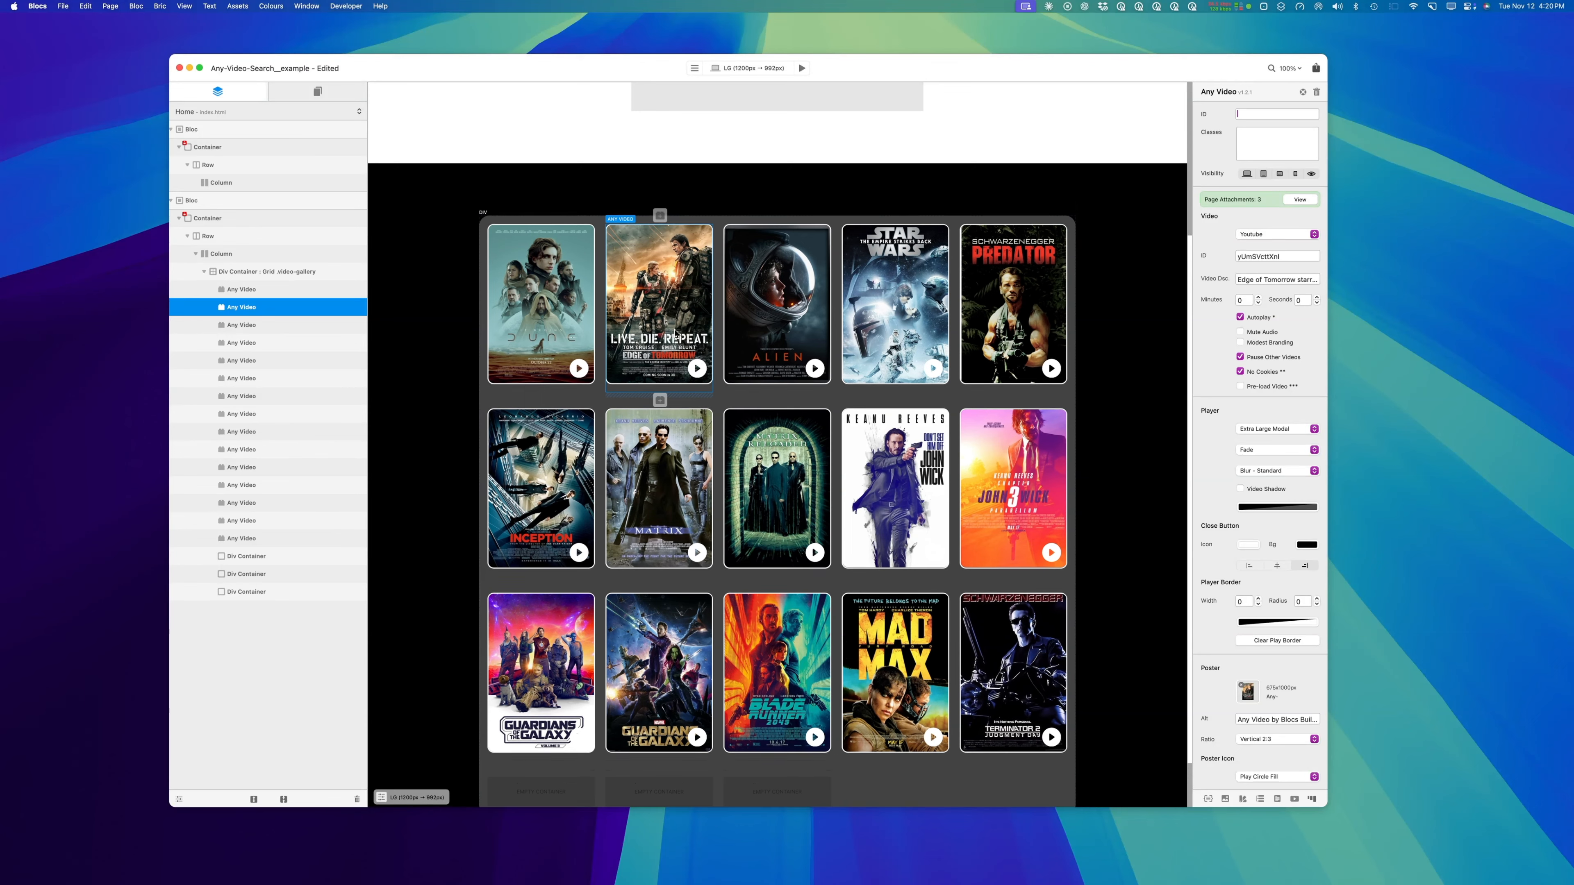
pyautogui.scroll(5, 833, 490)
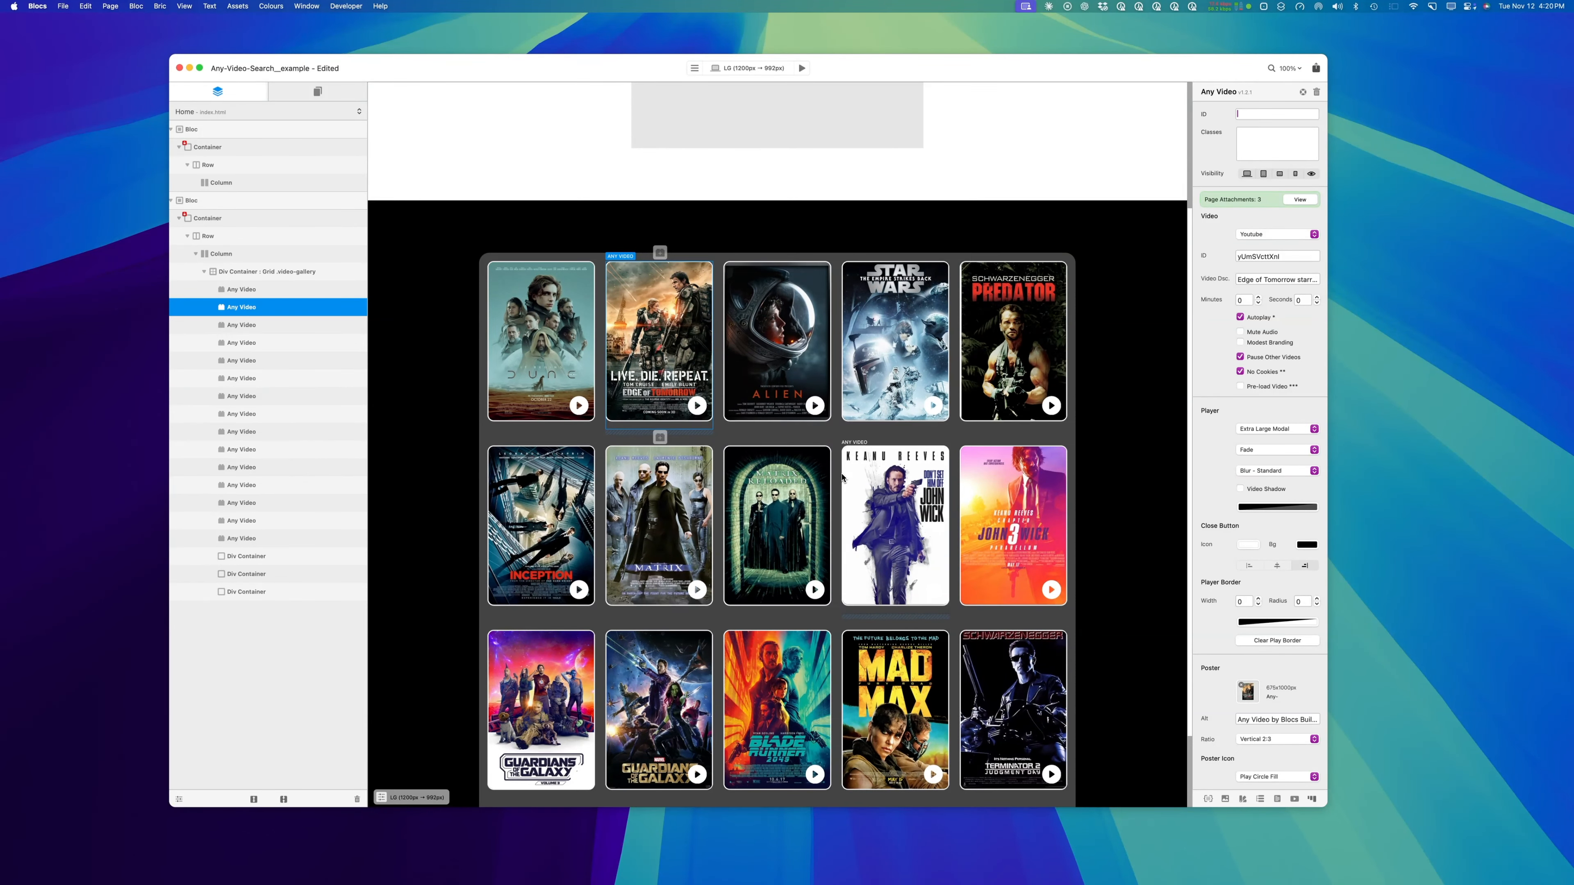
pyautogui.scroll(4, 843, 477)
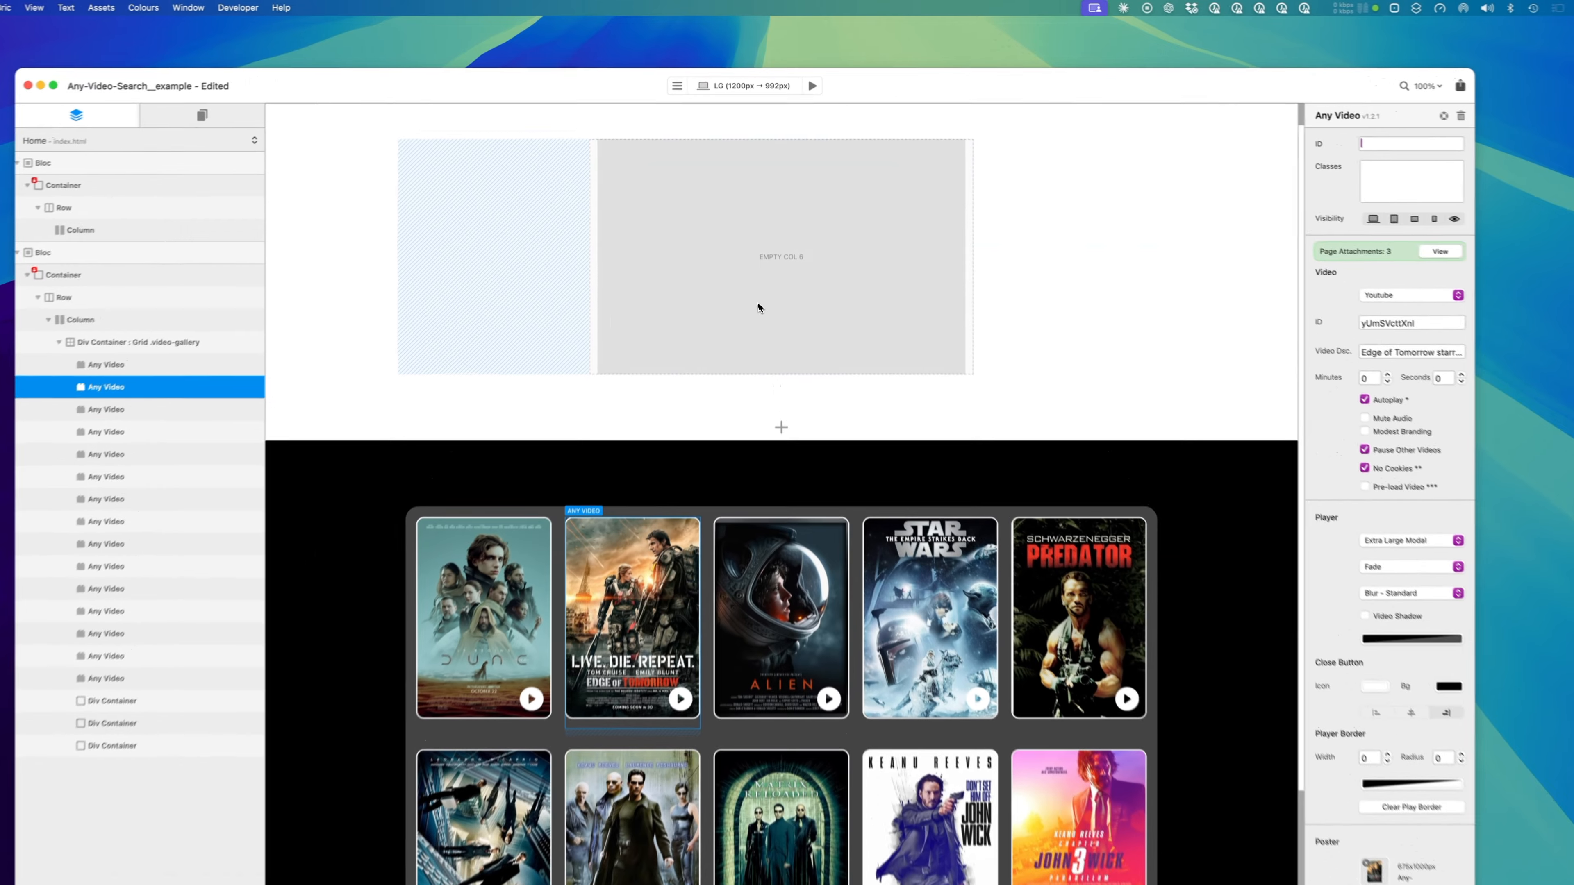
pyautogui.click(757, 220)
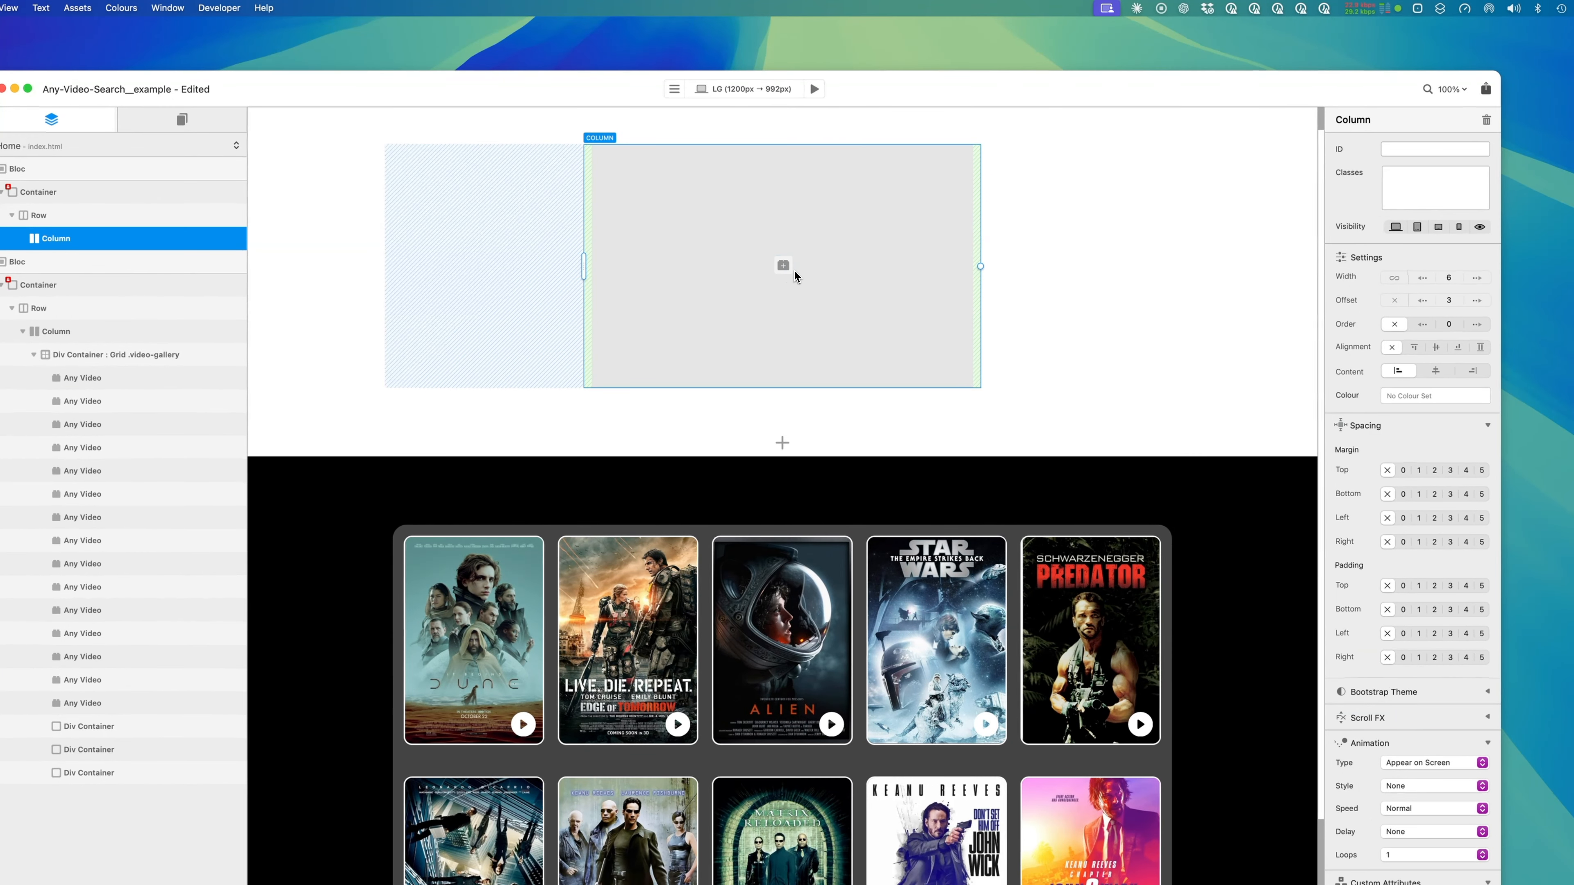
pyautogui.click(781, 267)
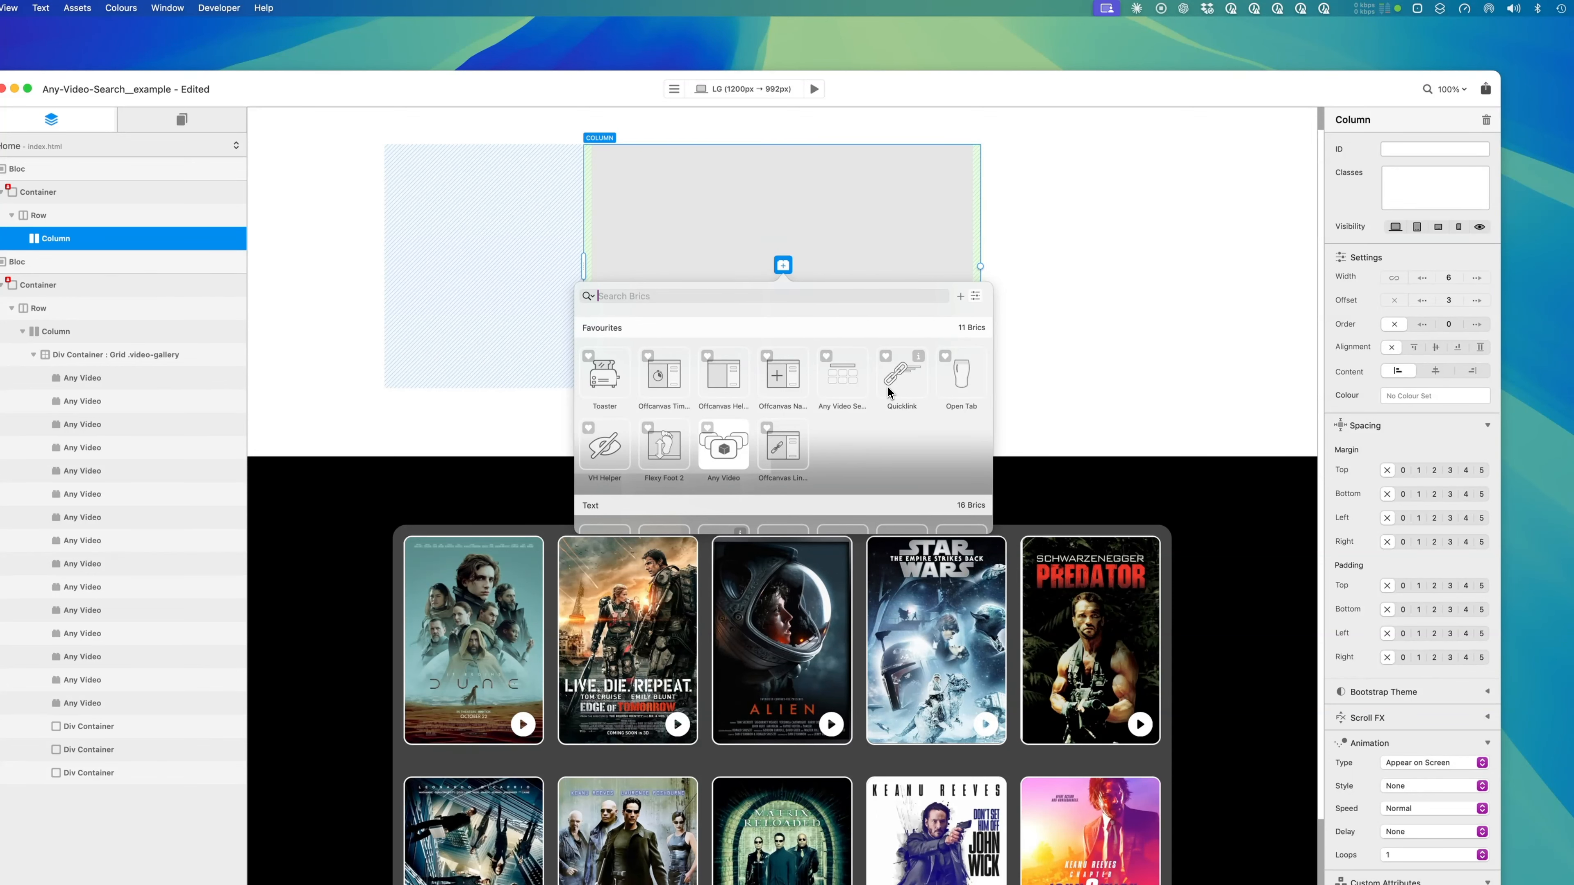
pyautogui.click(840, 379)
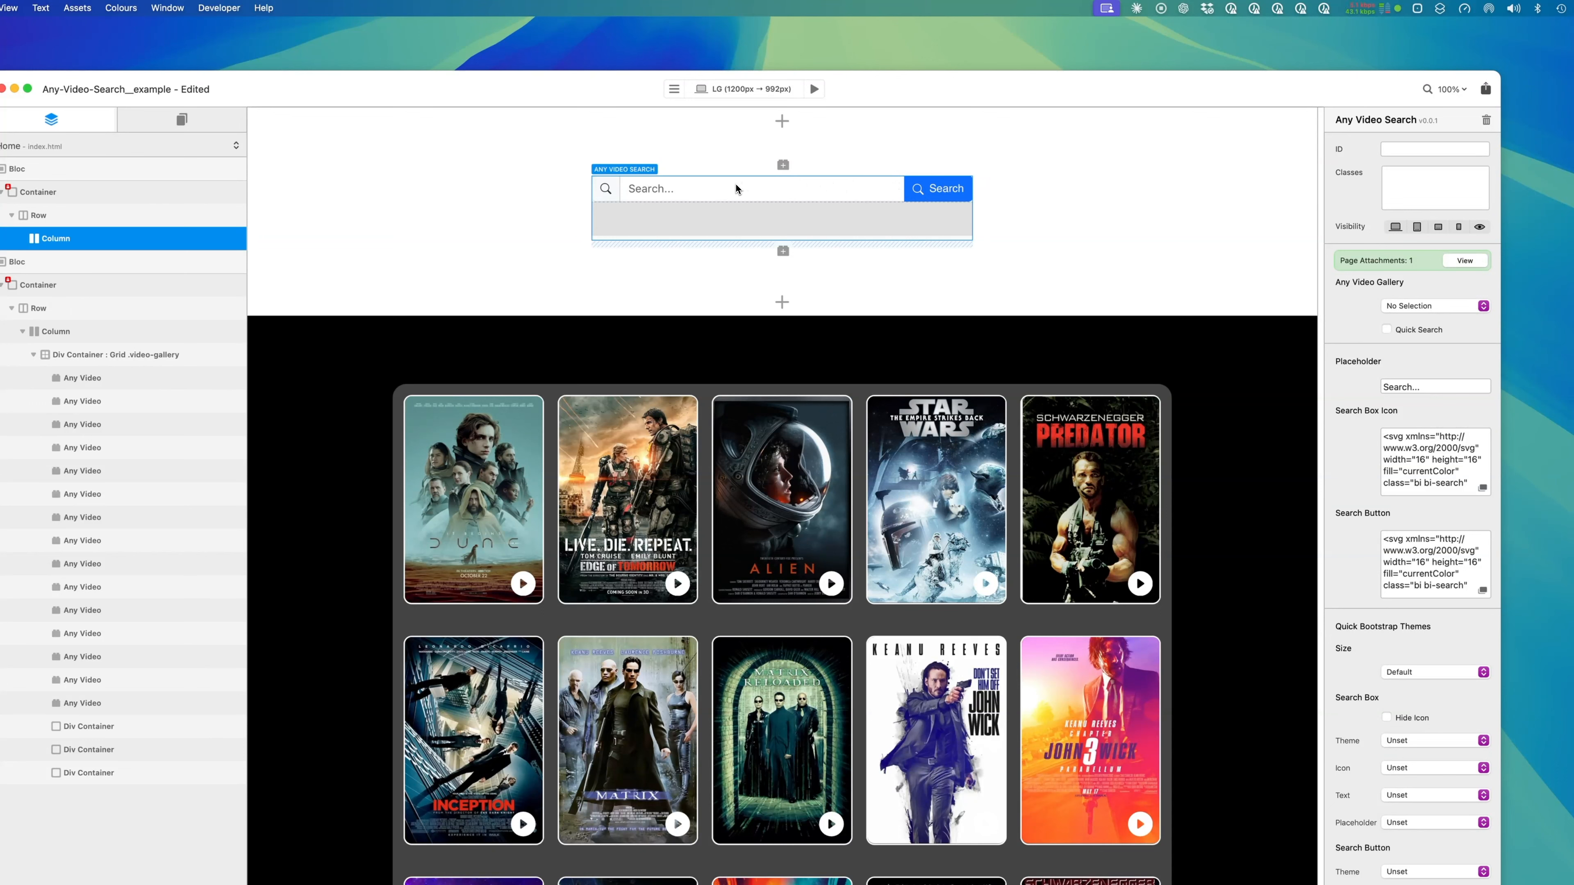
# Add a Paragraph bric inside the empty container beneath the search box.
pyautogui.click(728, 231)
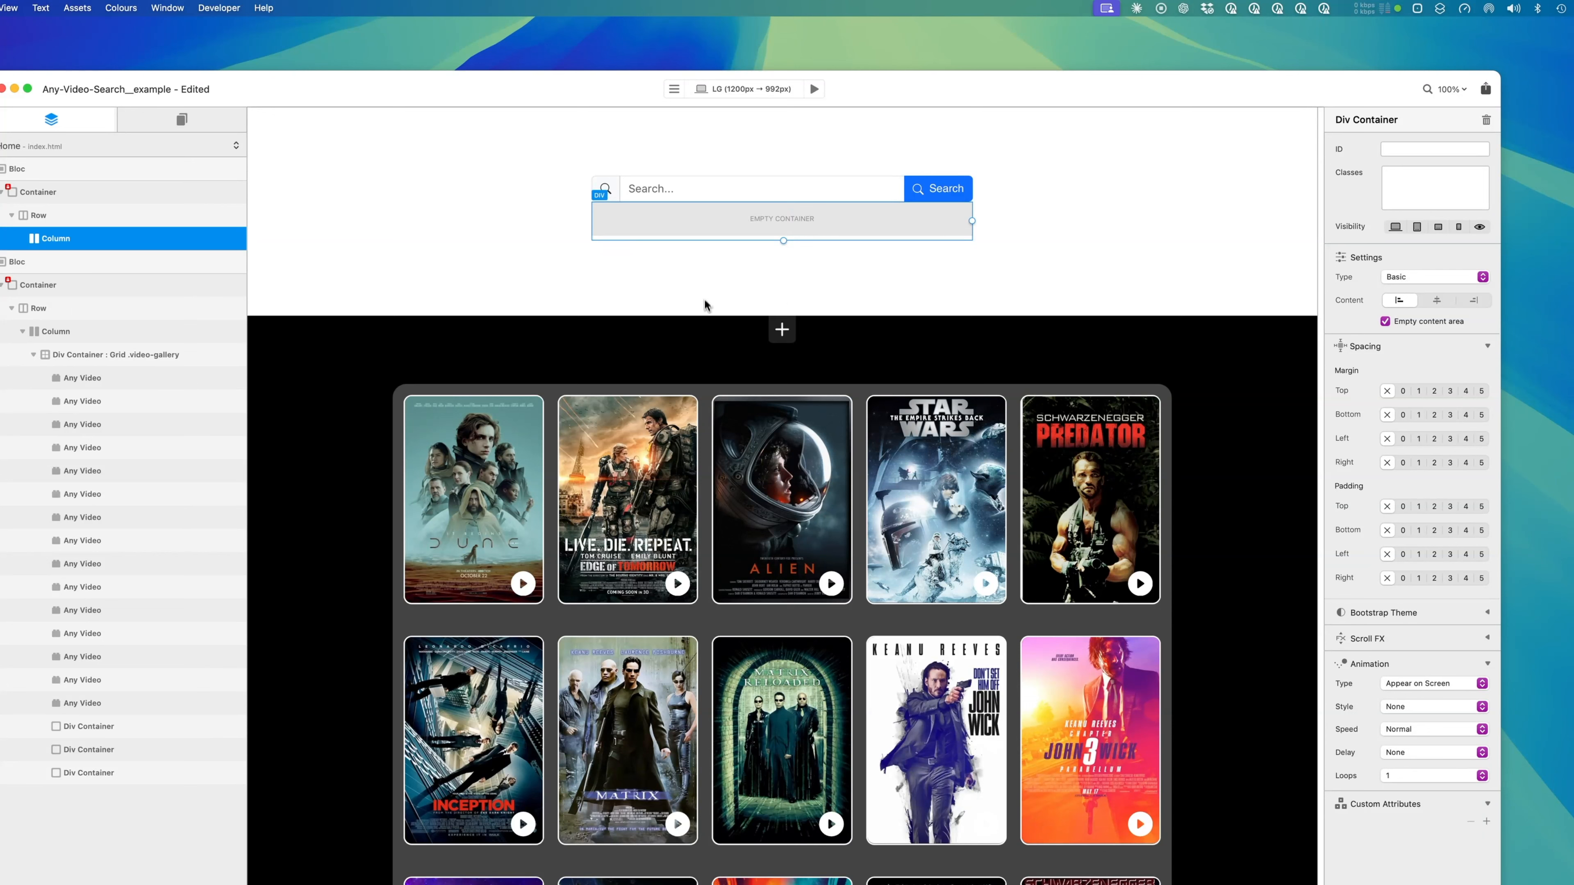
pyautogui.click(784, 221)
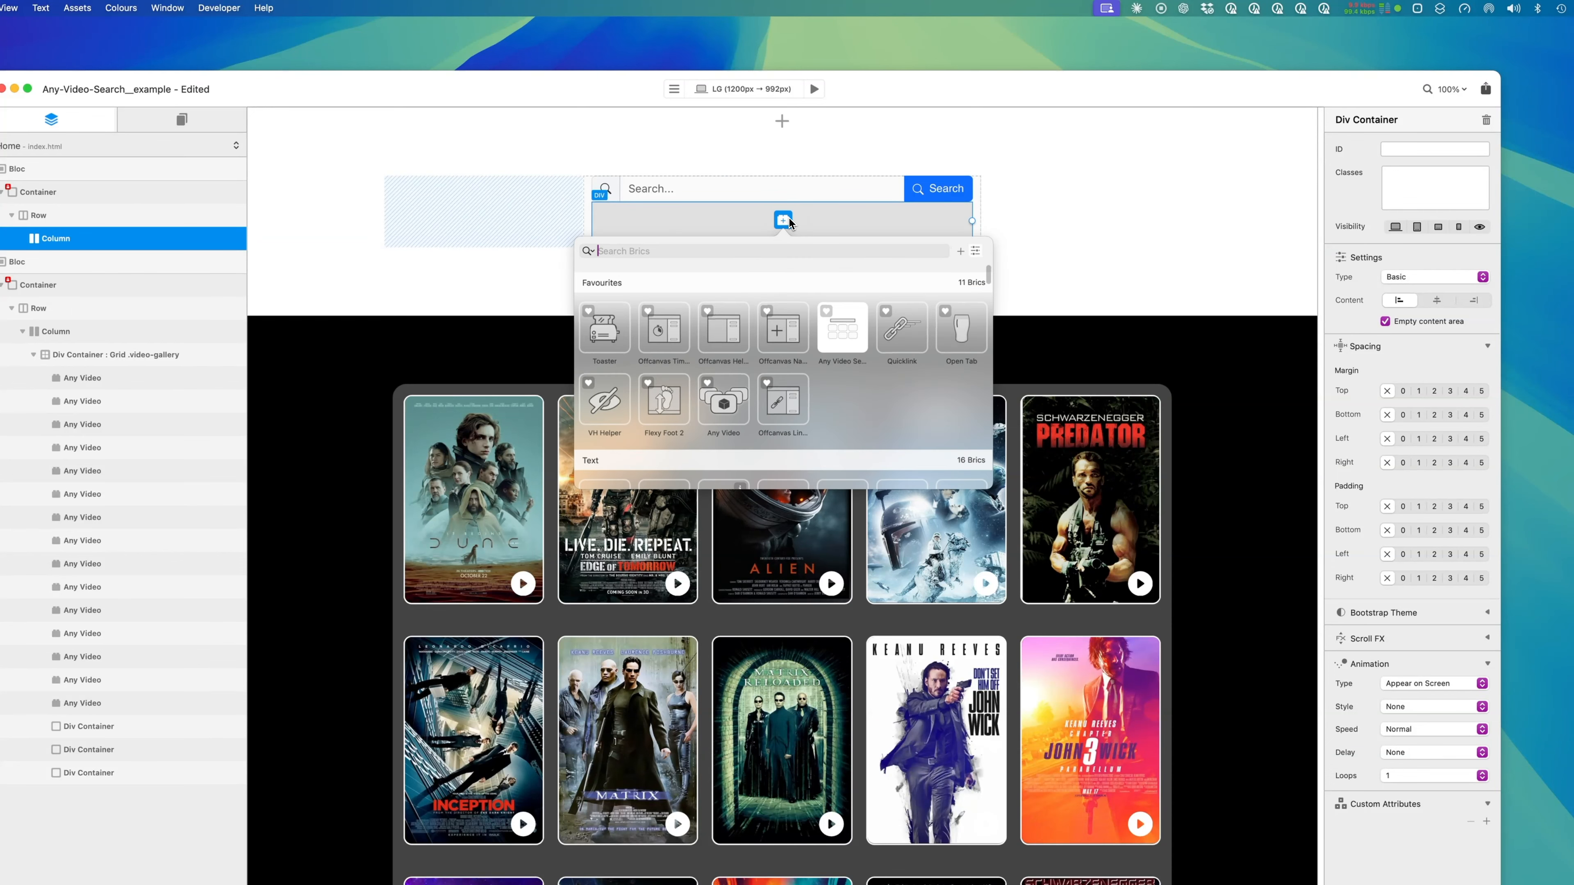
pyautogui.scroll(-3, 890, 406)
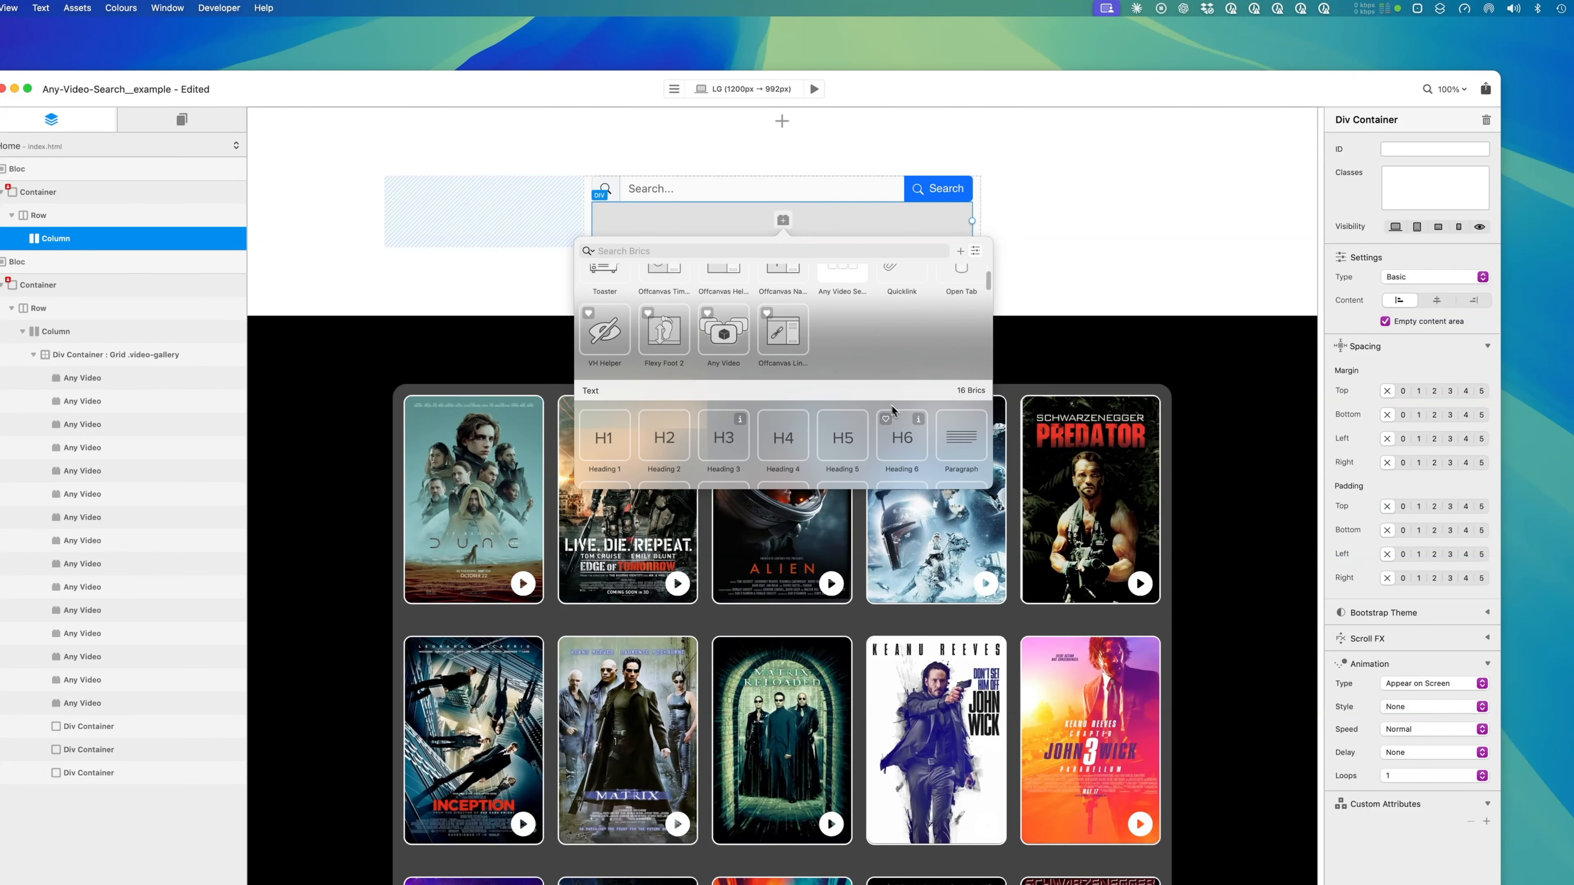
pyautogui.click(960, 439)
# Replace the paragraph's placeholder text with "No matches, please try again.".
pyautogui.doubleClick(830, 238)
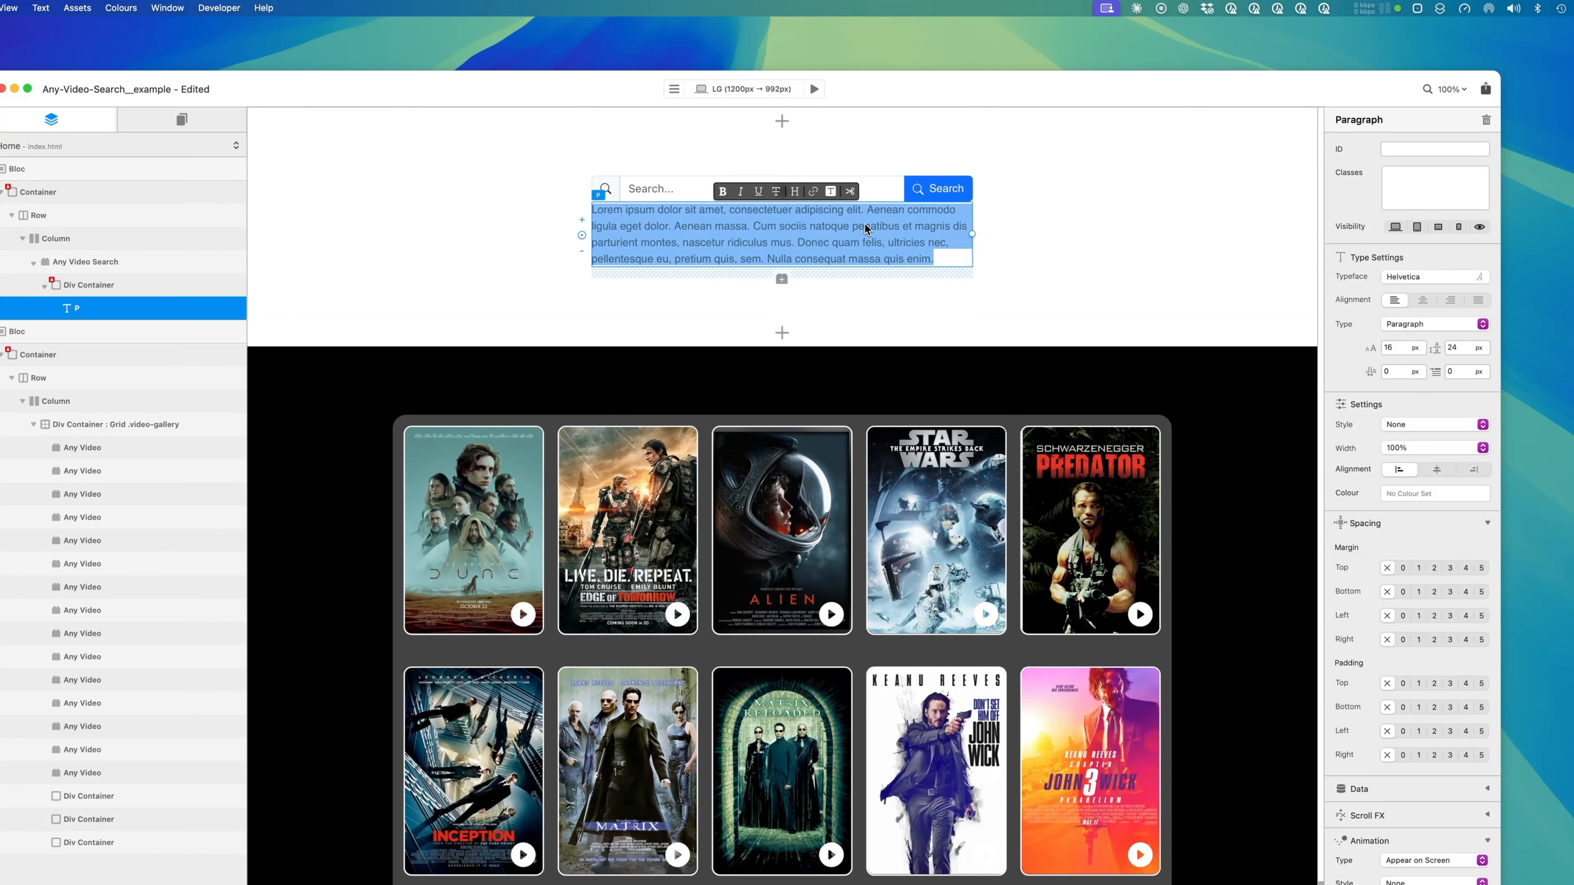
pyautogui.write('Not')
pyautogui.press('BackSpace')
pyautogui.press('BackSpace')
pyautogui.write('mov')
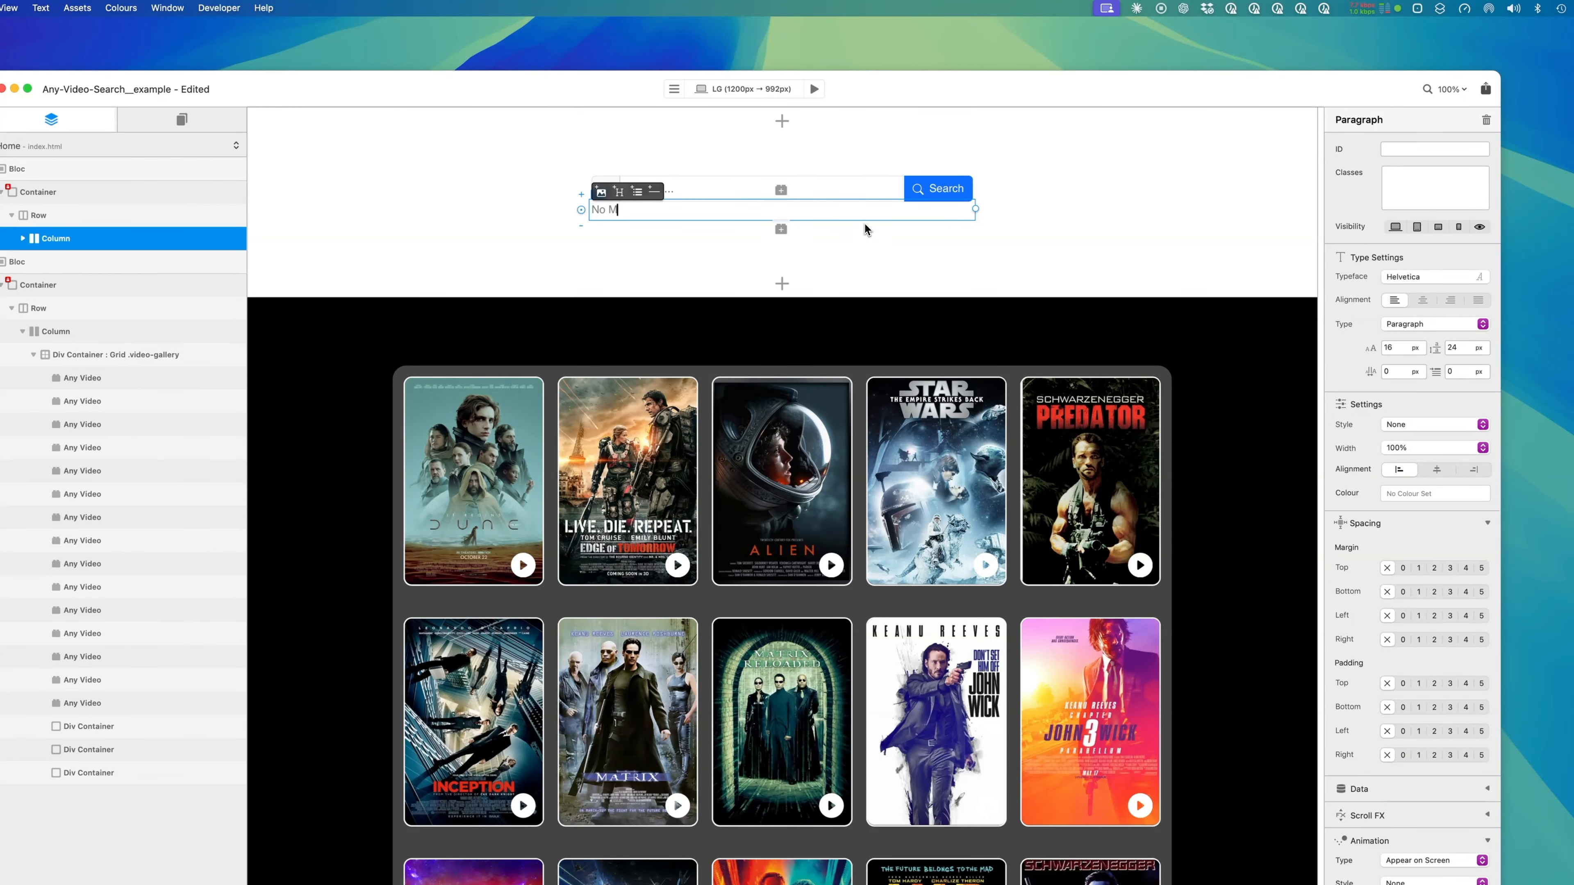
pyautogui.press('BackSpace')
pyautogui.press('BackSpace')
pyautogui.press('BackSpace')
pyautogui.write('matches, please try again.')
pyautogui.click(841, 198)
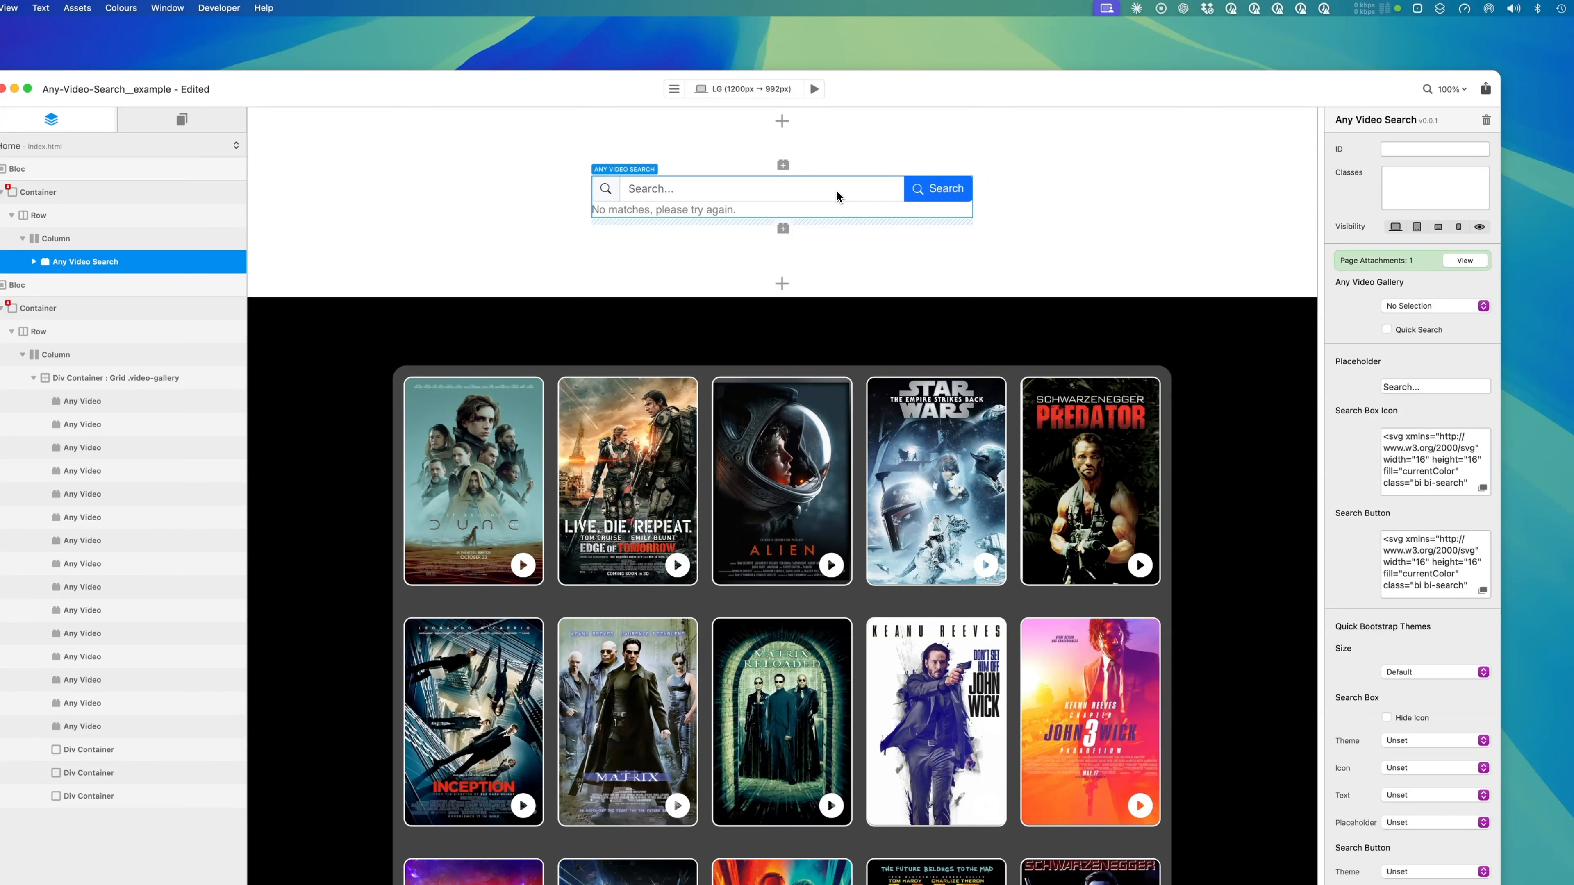
# Inspect the message paragraph and the search bric, and review the IDs offered by its Any Video Gallery setting.
pyautogui.click(722, 213)
pyautogui.click(728, 192)
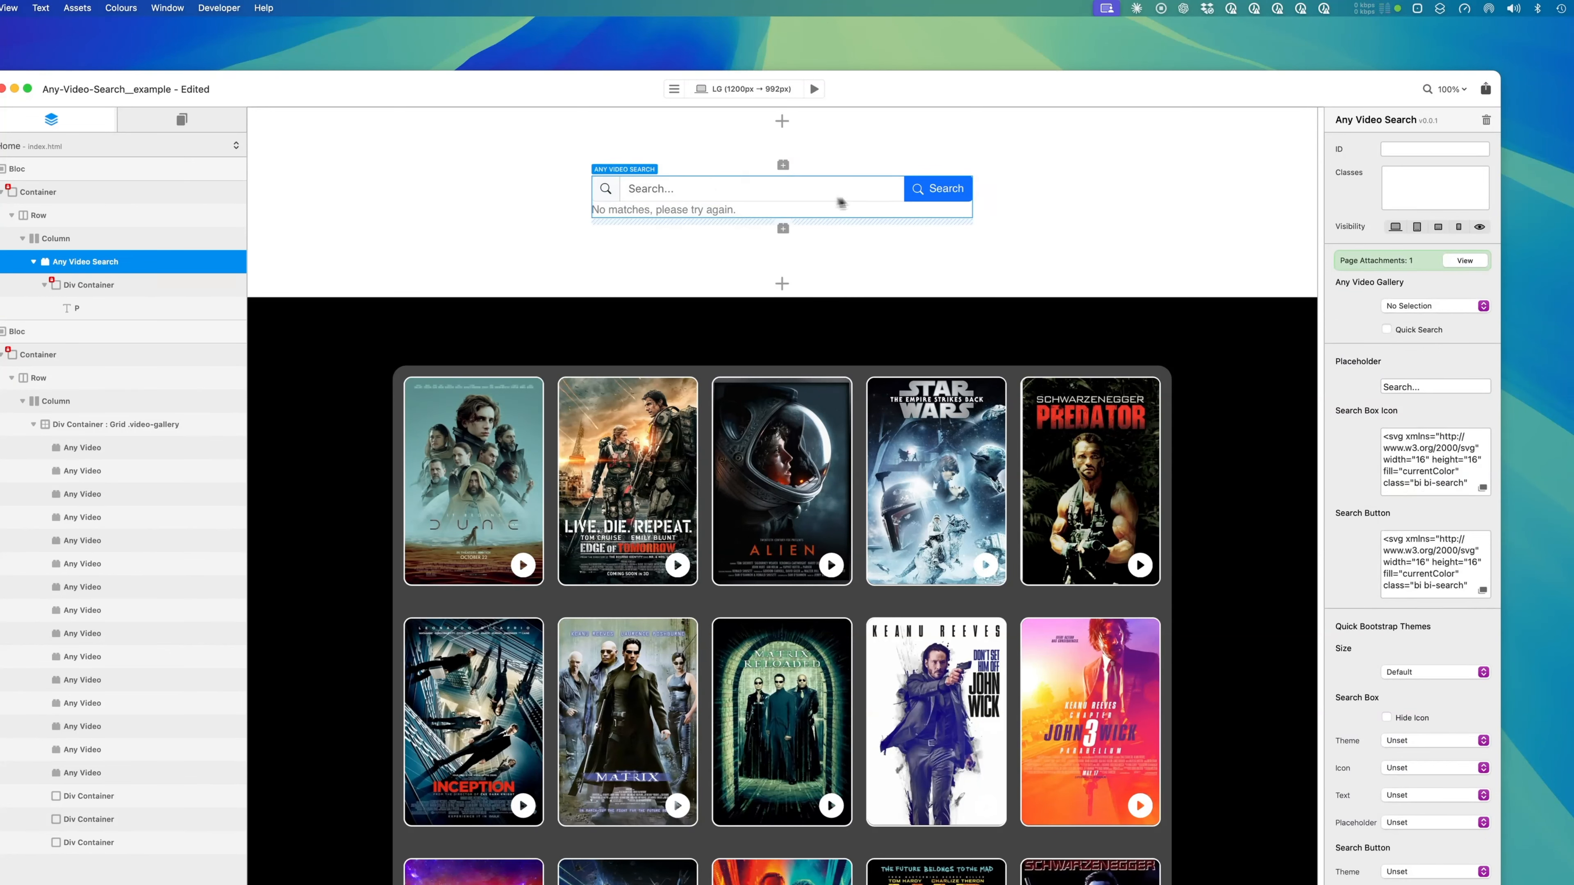
pyautogui.click(751, 212)
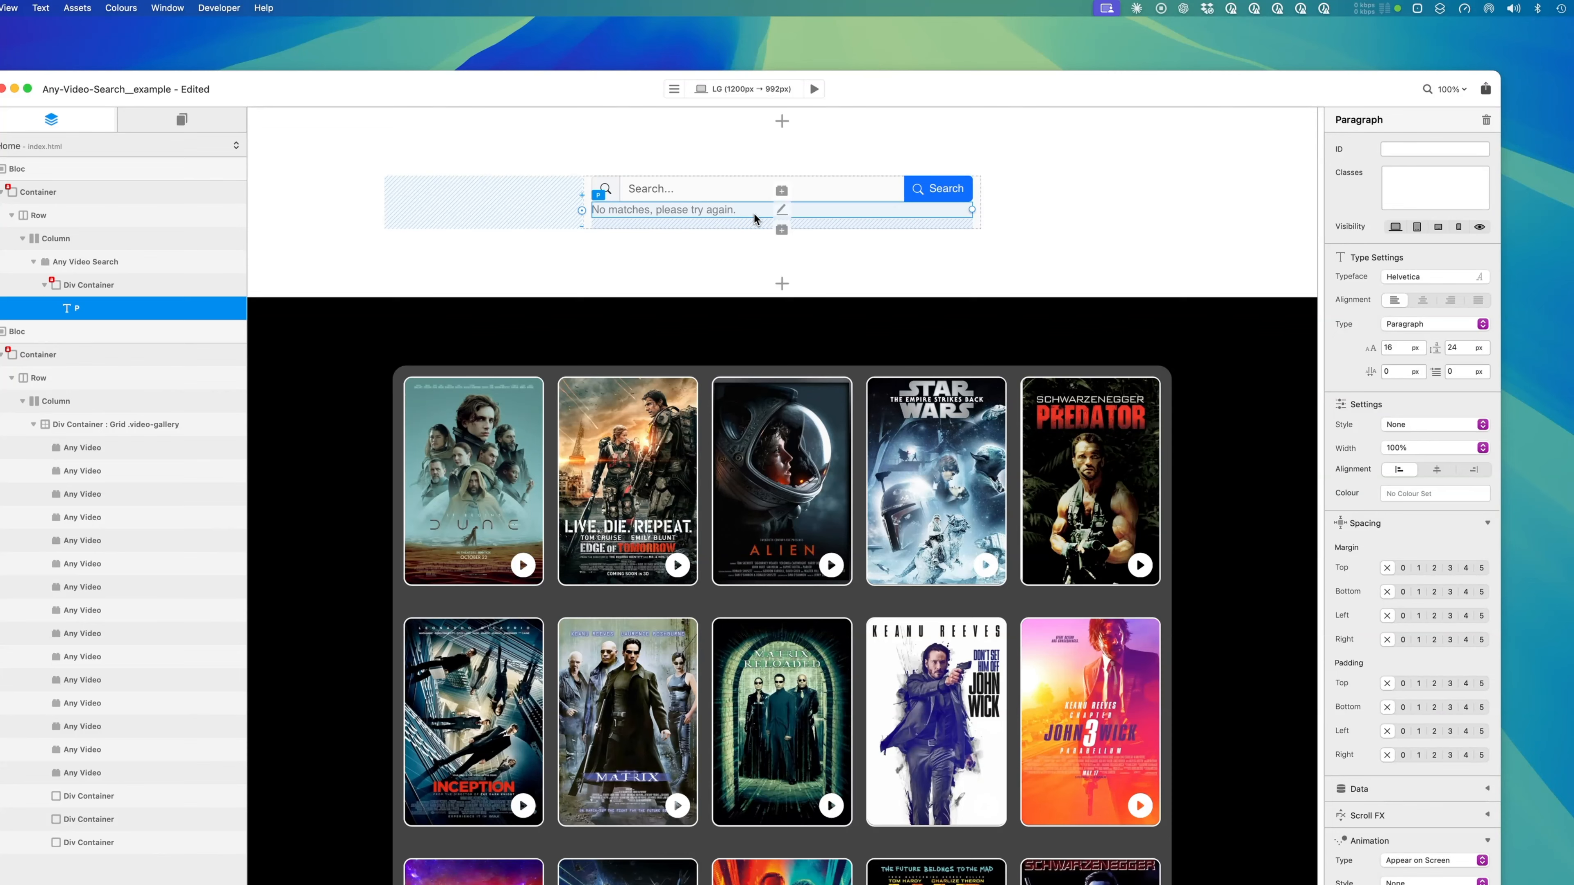
pyautogui.click(740, 187)
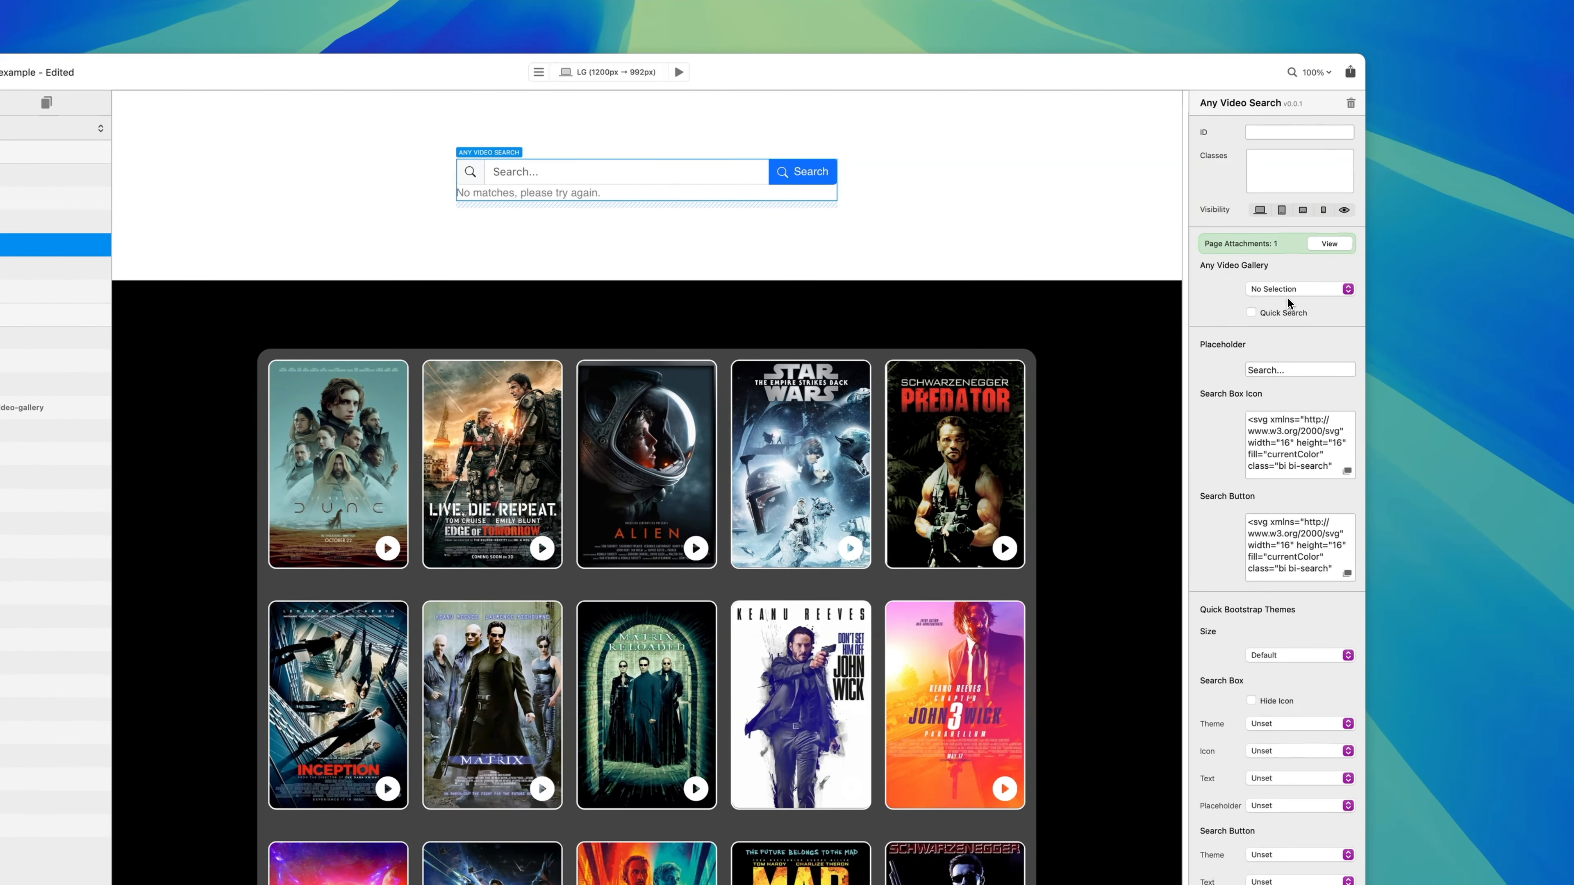
pyautogui.click(1288, 295)
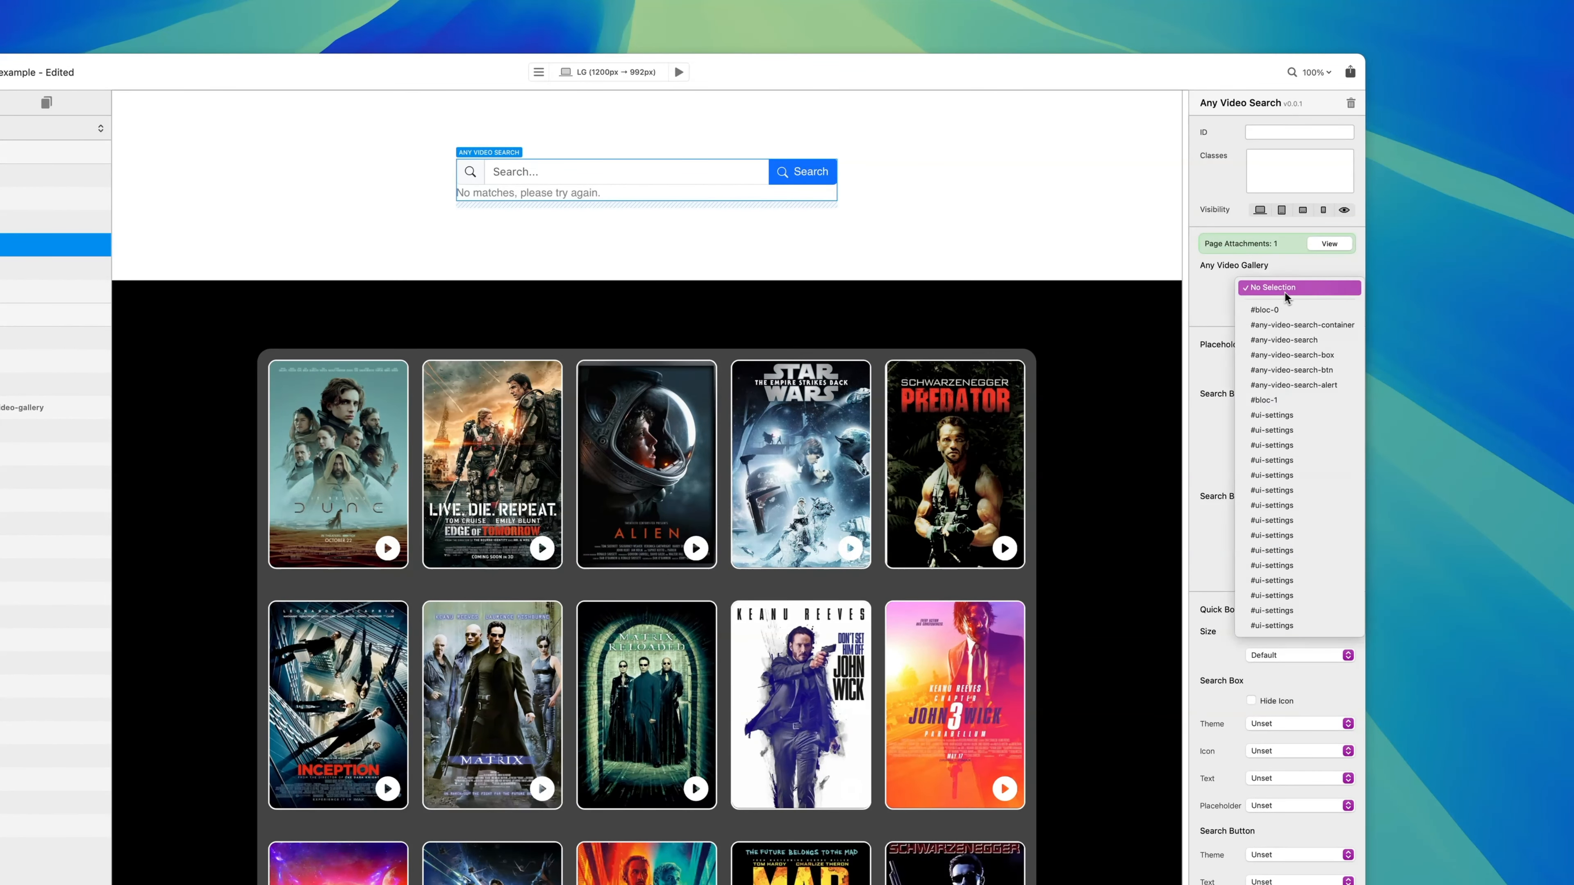
pyautogui.click(1218, 284)
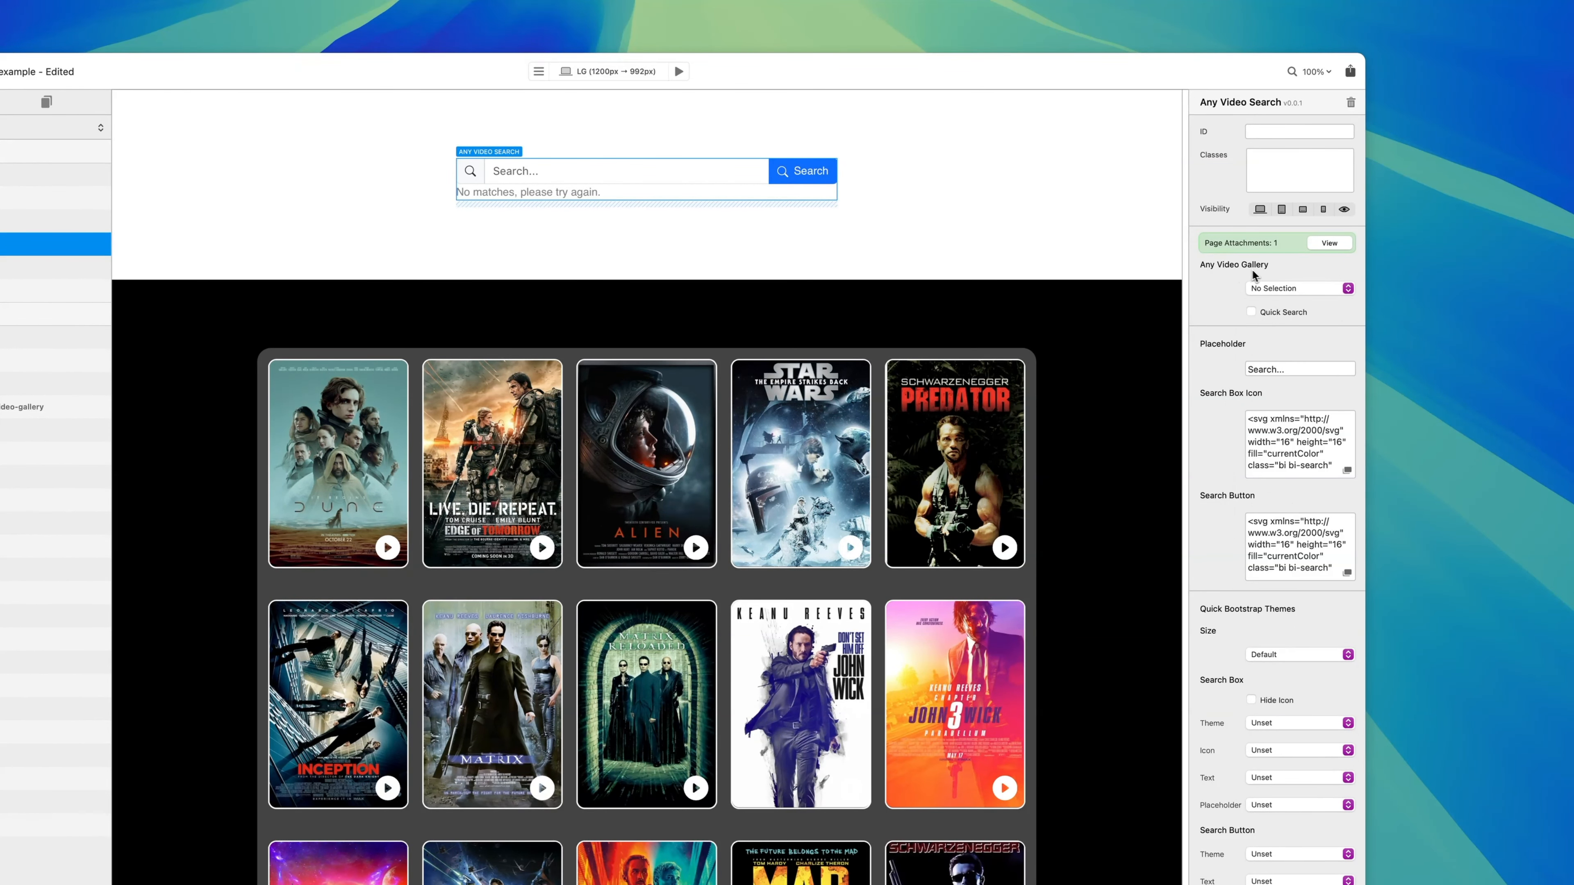
pyautogui.click(1277, 289)
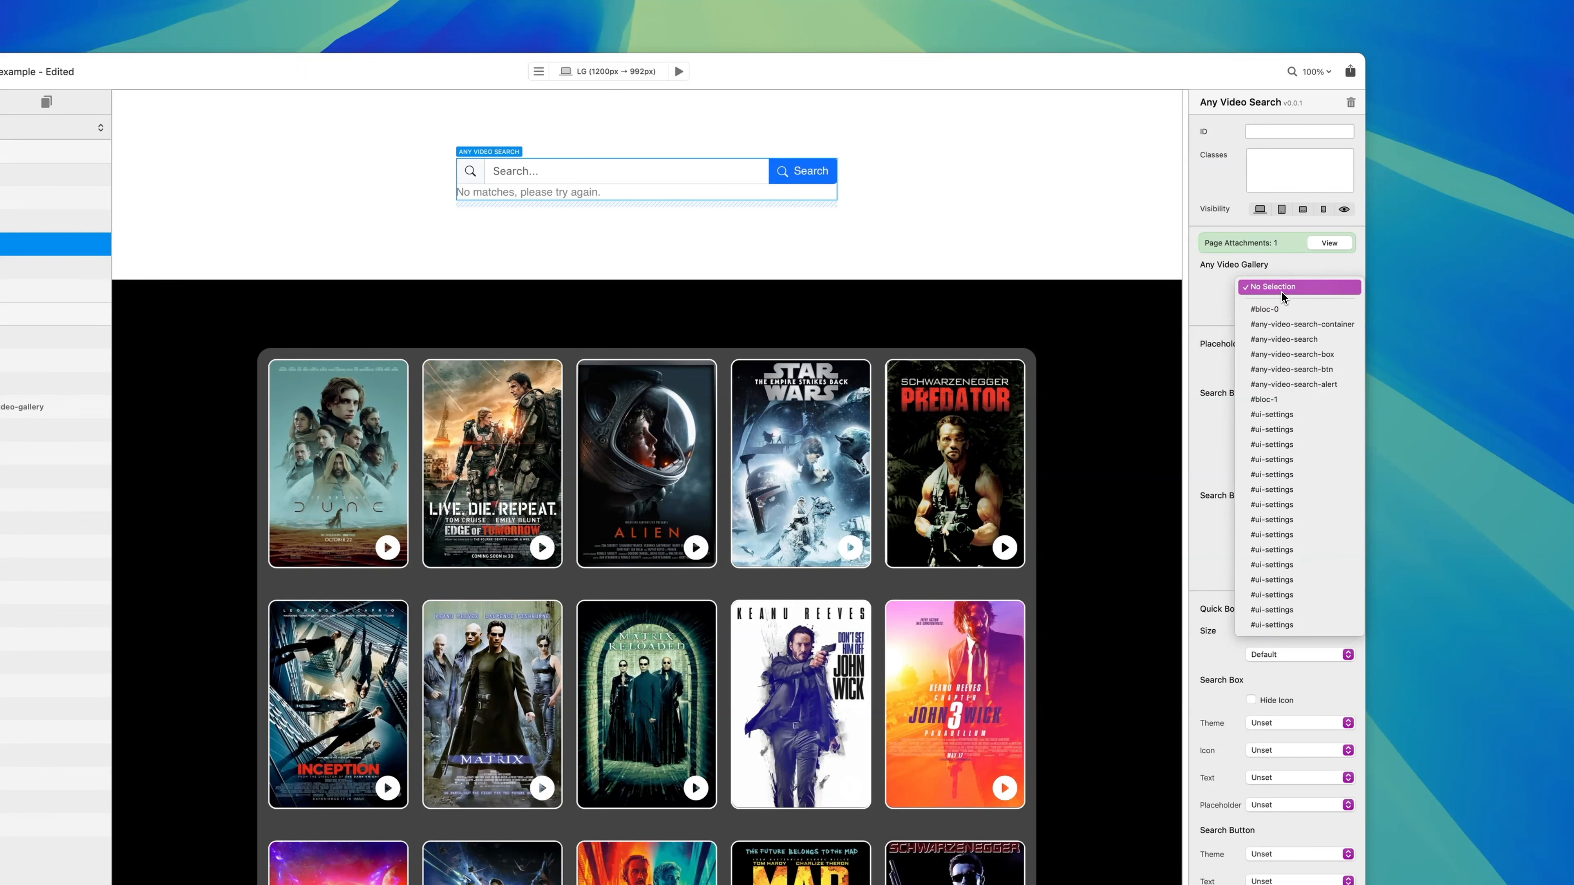
pyautogui.click(1218, 299)
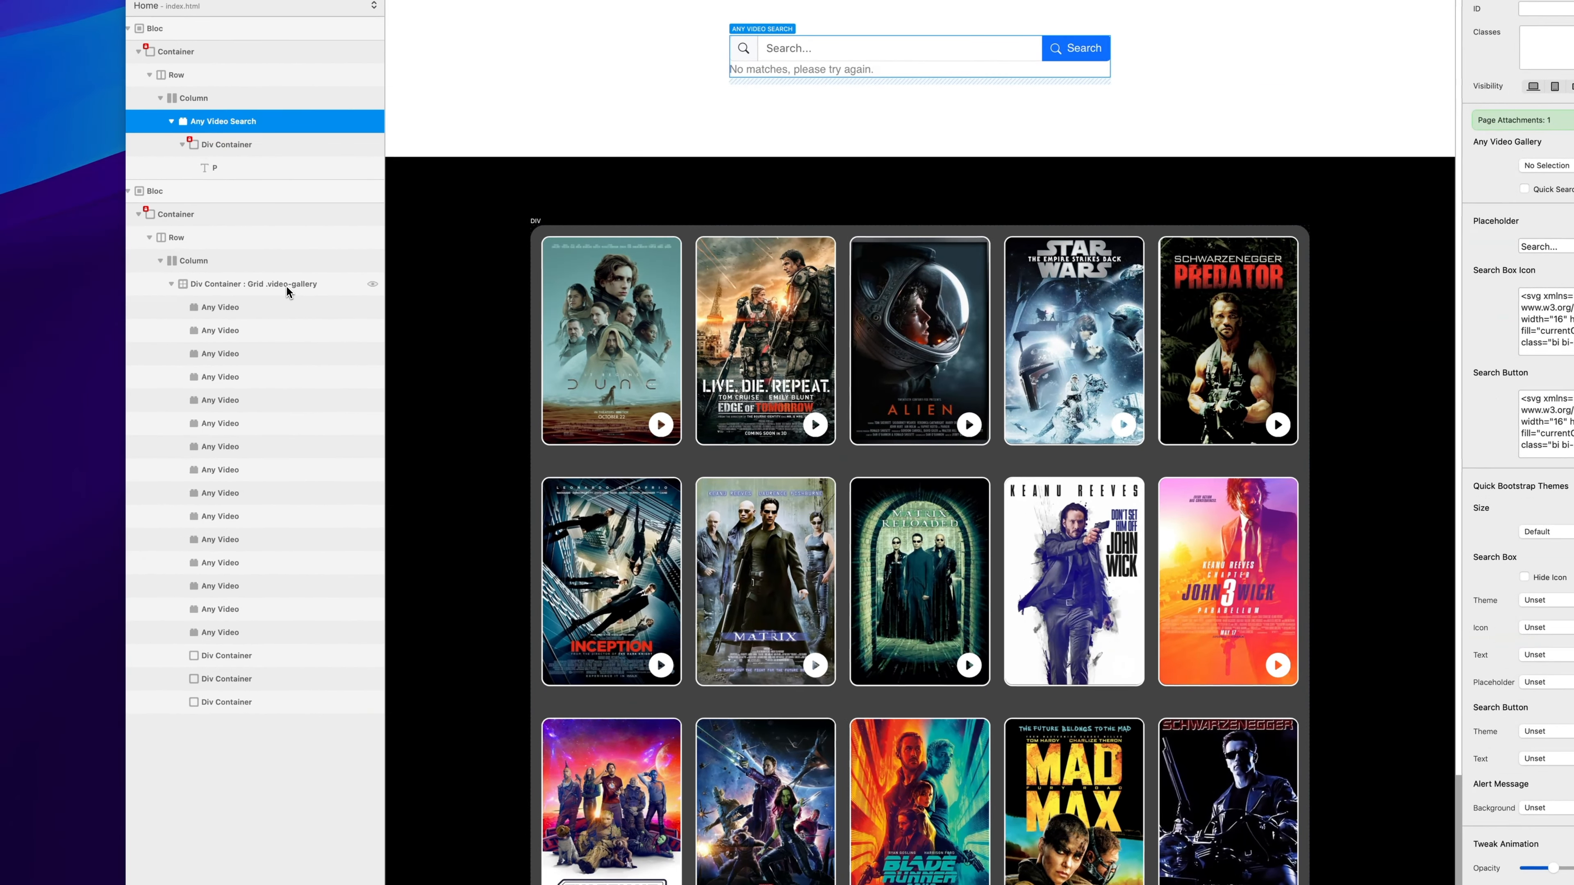
# Give the grid container holding the videos the ID video-gallery.
pyautogui.click(287, 289)
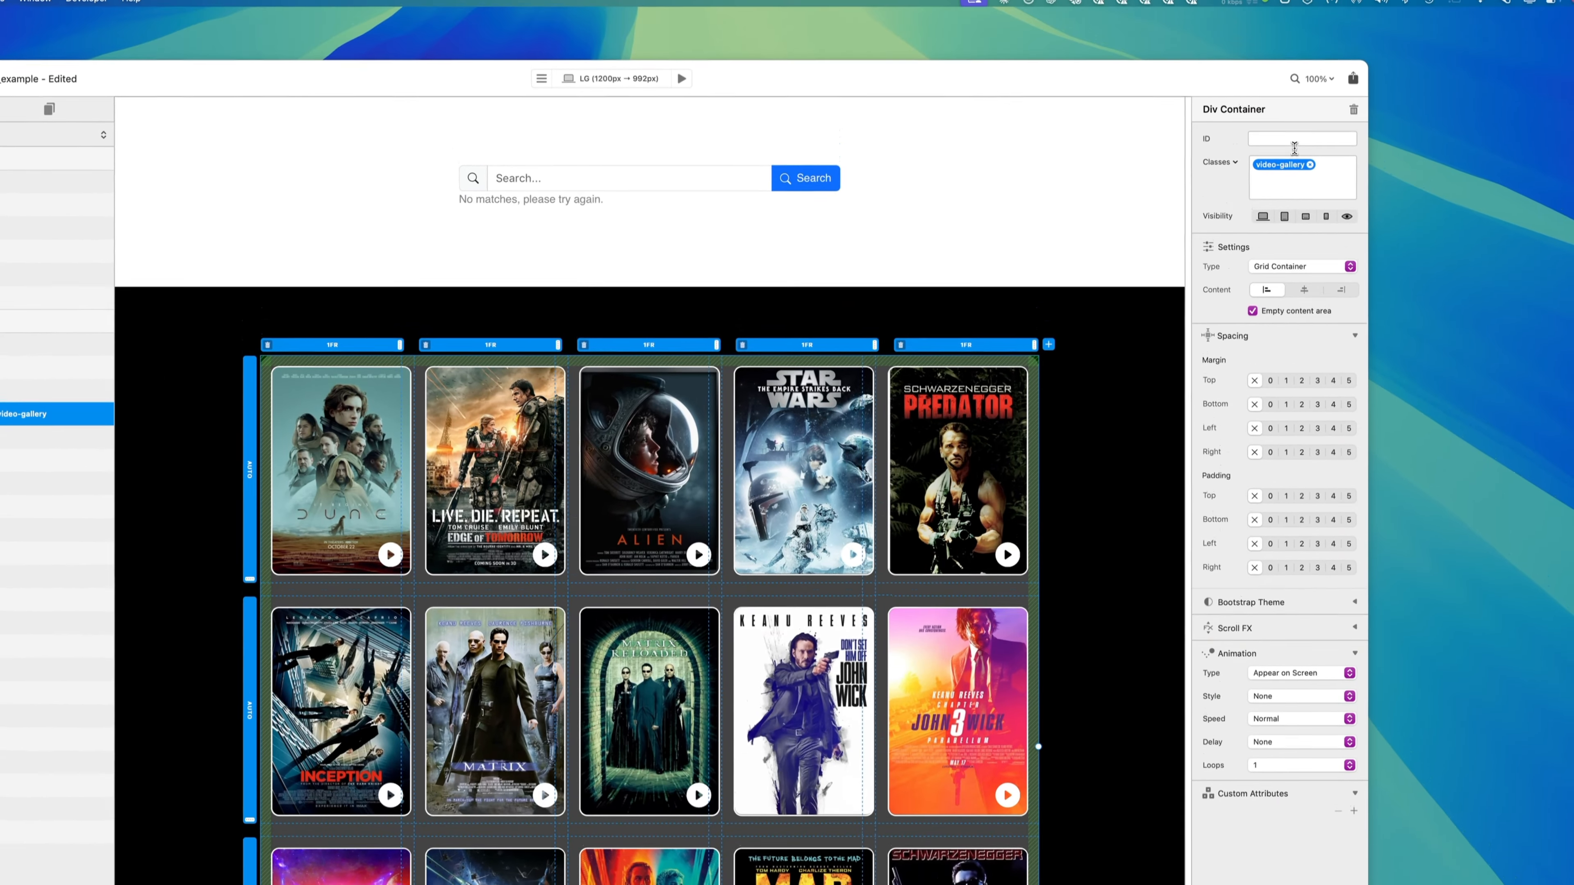
pyautogui.click(1295, 139)
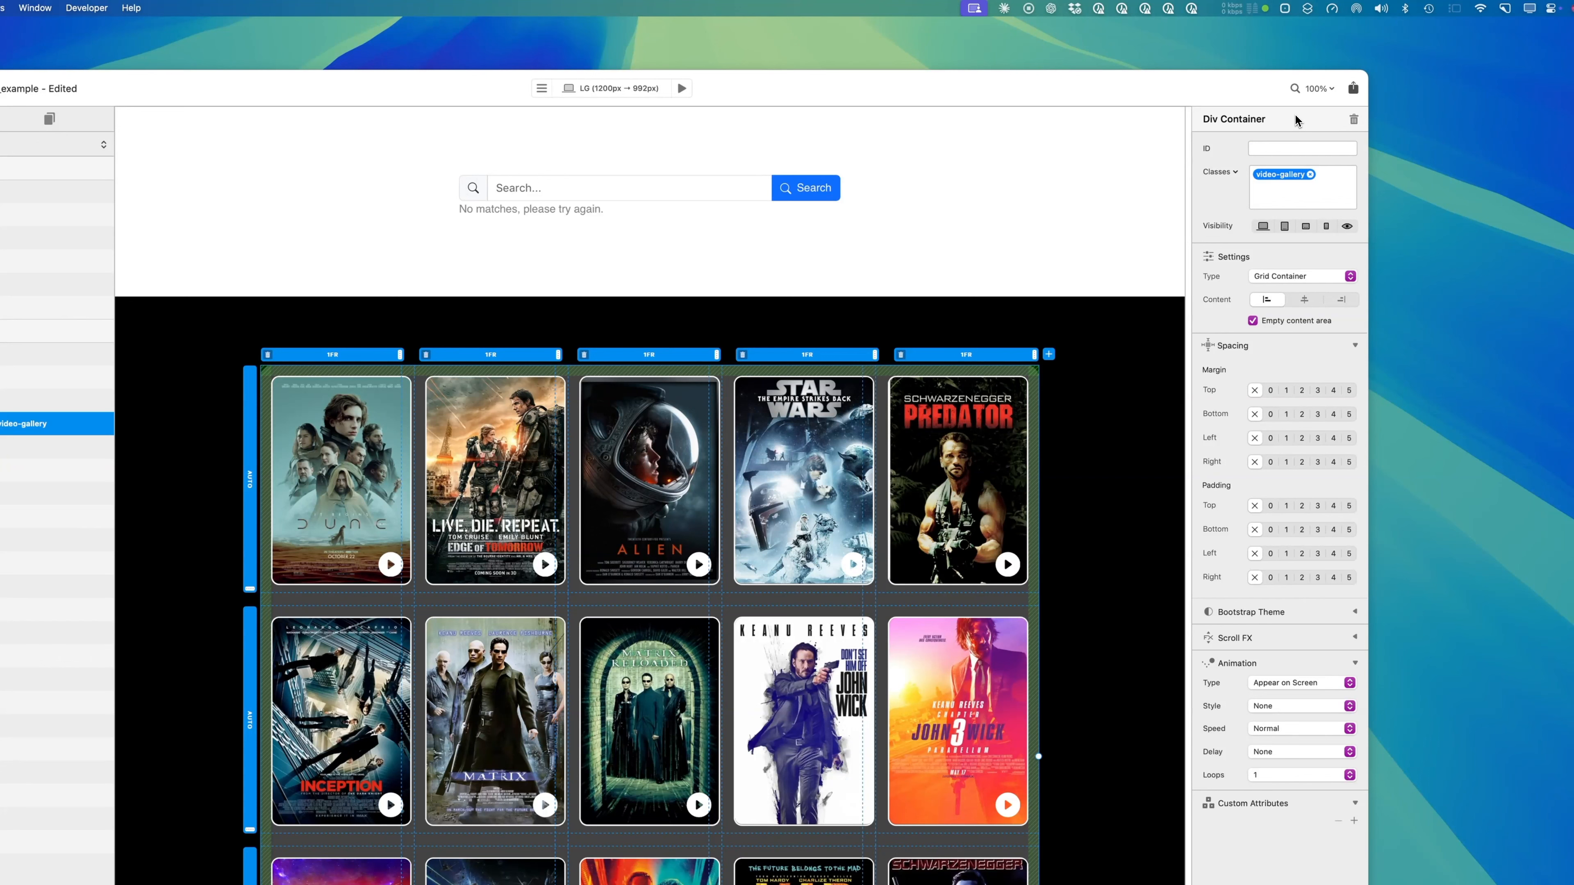
pyautogui.write('video-gallery')
# Set the Any Video Search bric's target gallery to #video-gallery.
pyautogui.click(684, 188)
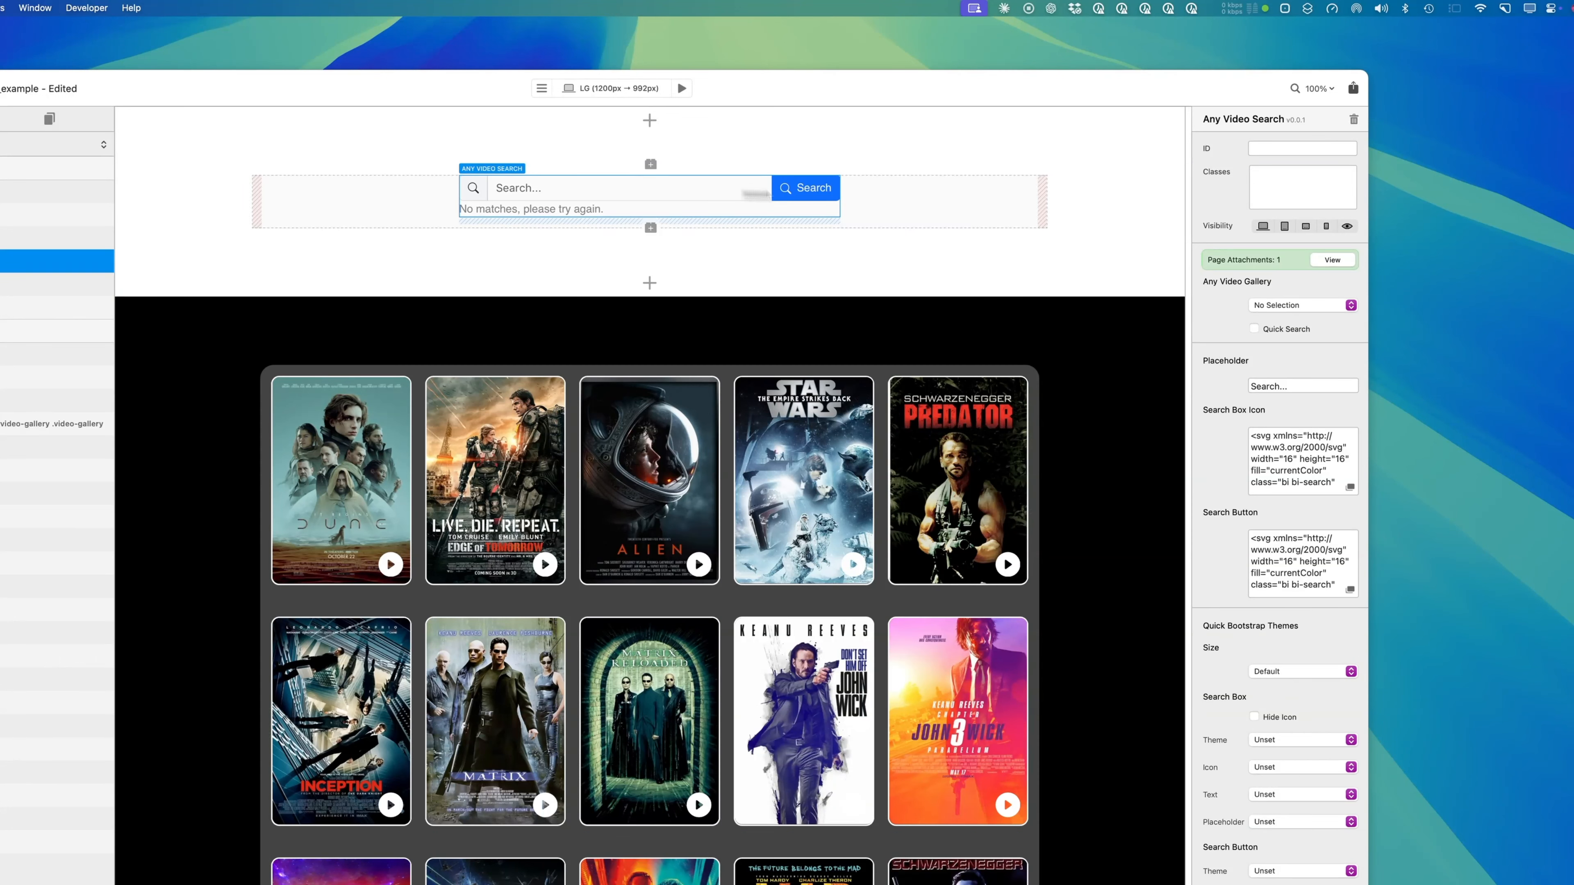
pyautogui.click(1294, 305)
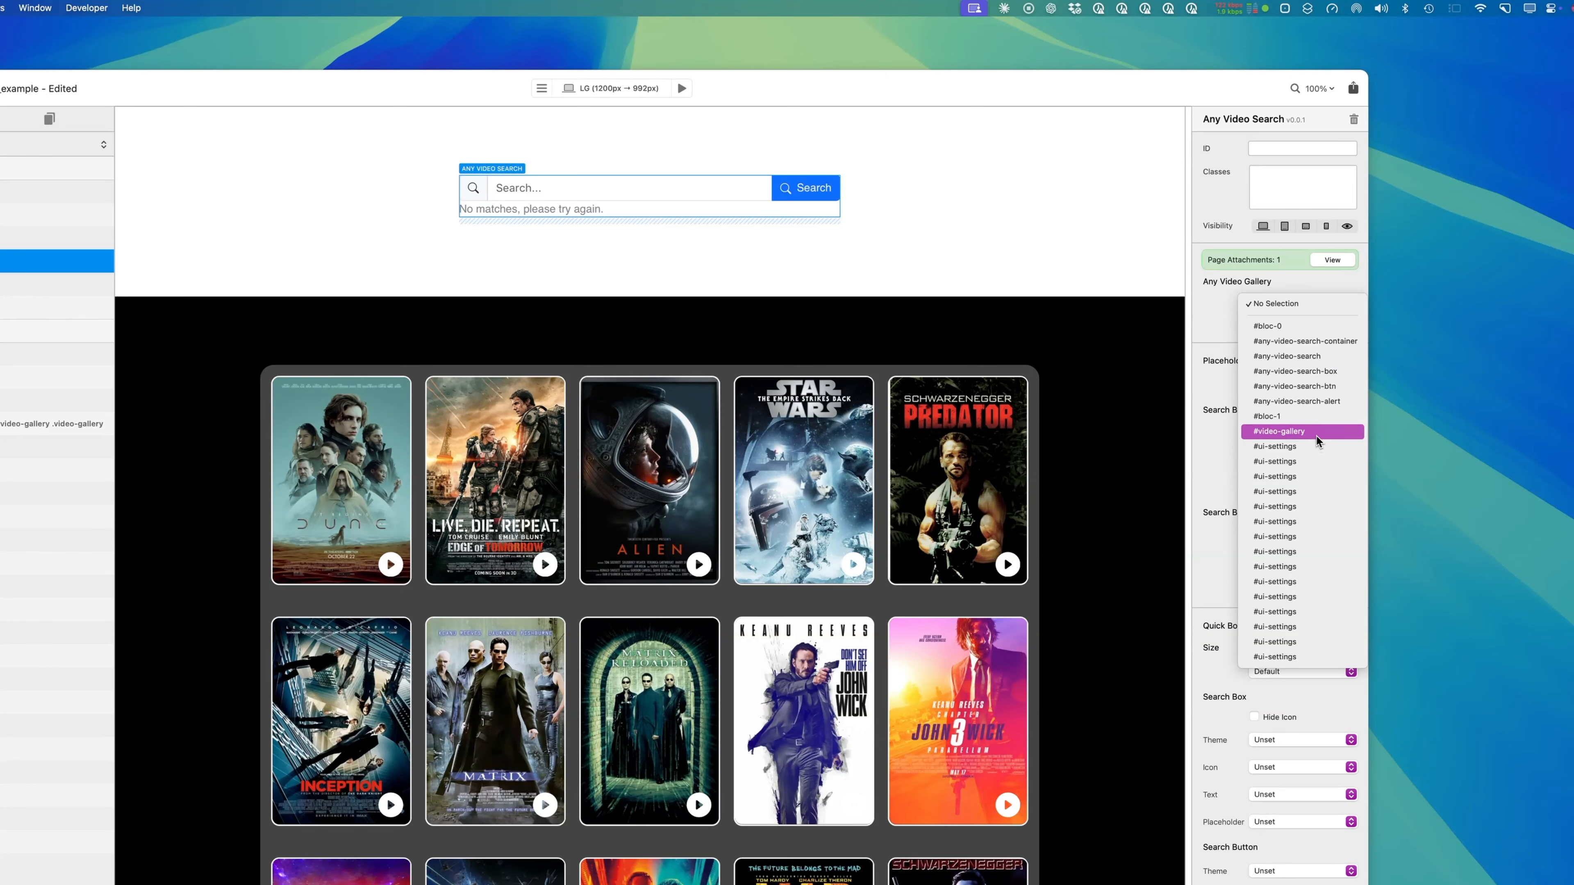
pyautogui.click(1293, 437)
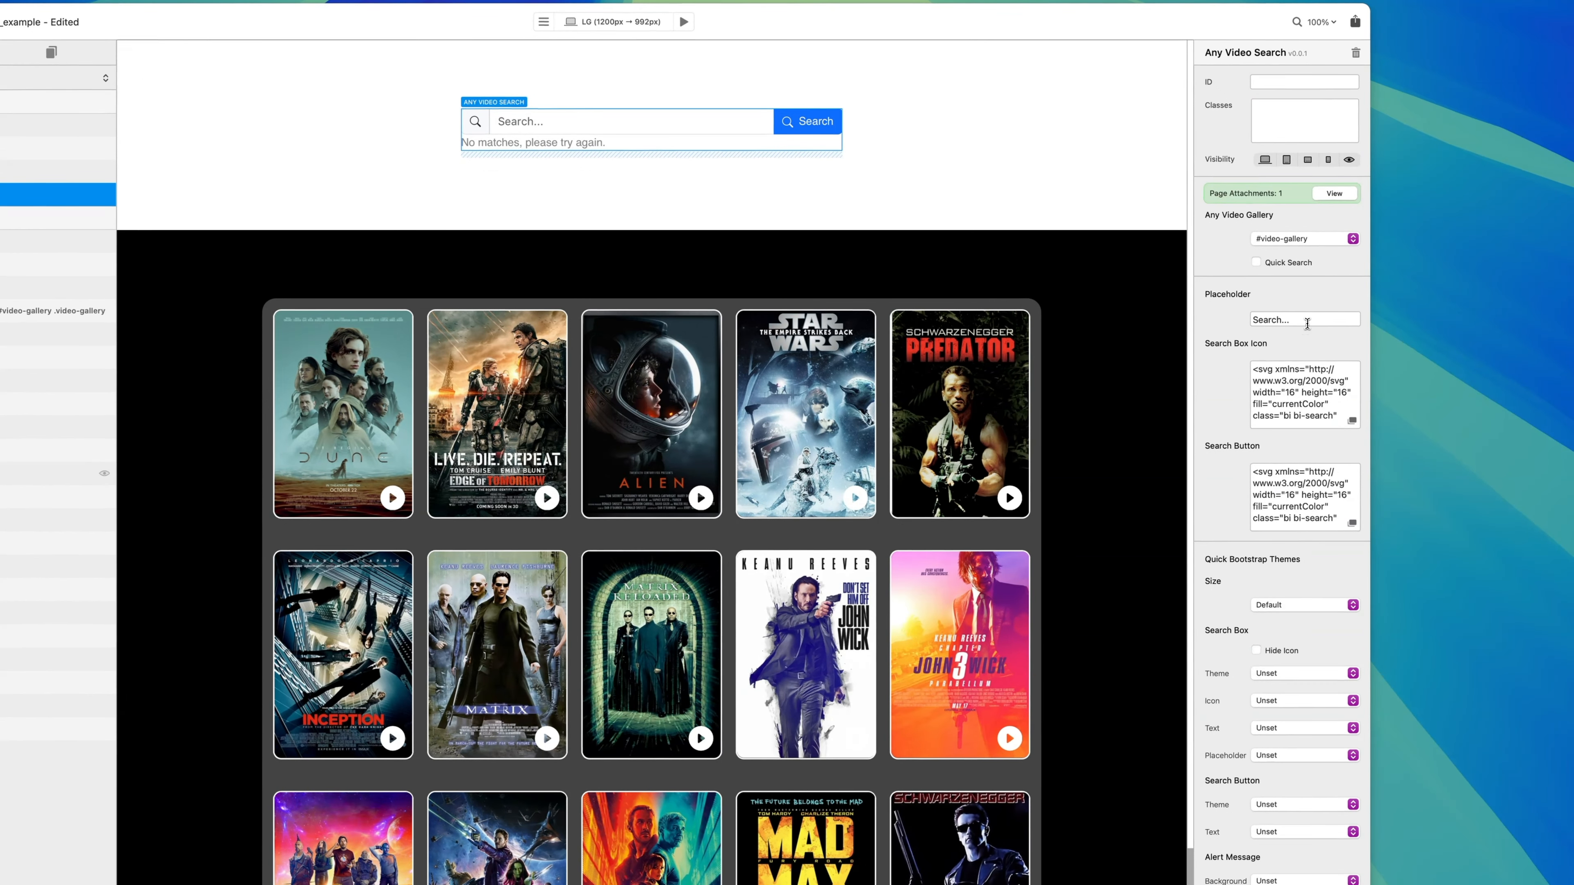
# Set the search placeholder to "Title, Actor..." and turn off Hide Icon for the search box.
pyautogui.tripleClick(1366, 385)
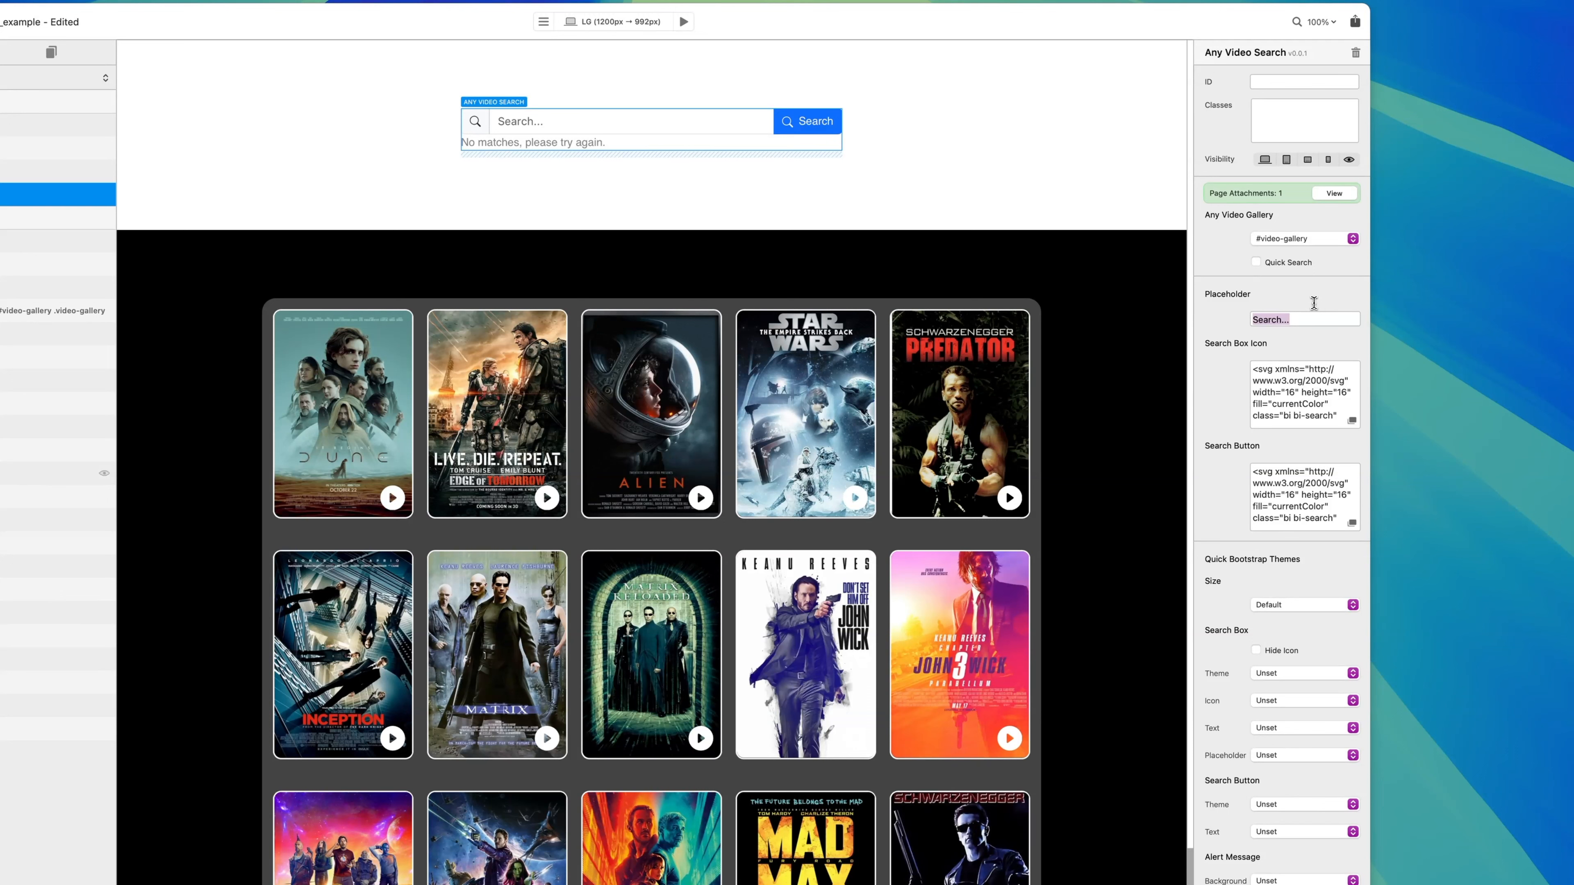
pyautogui.write('Title, Actor...')
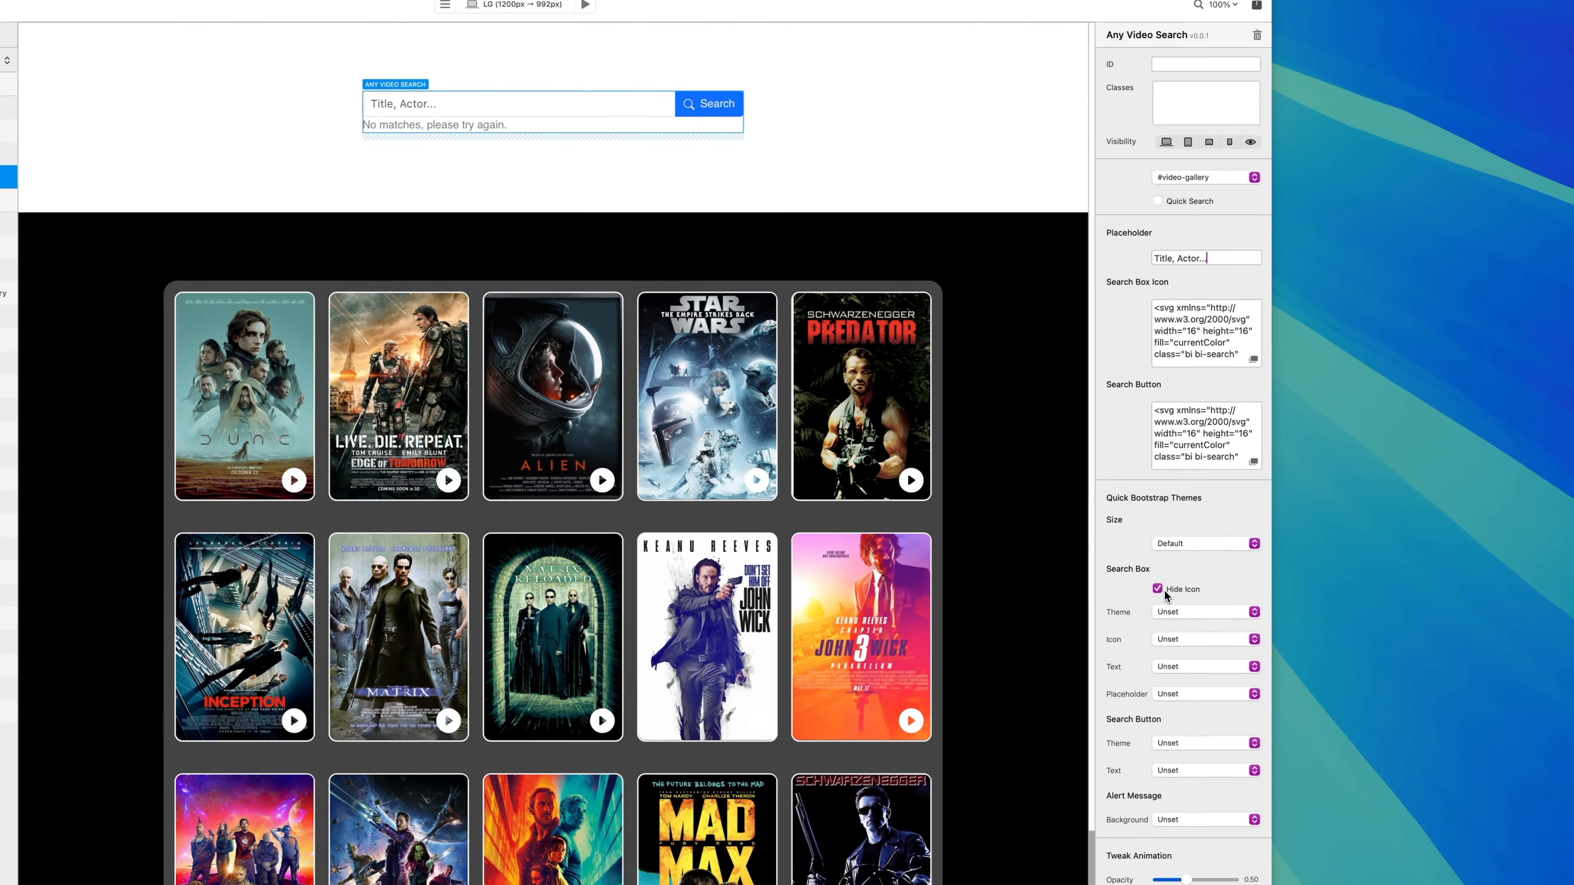
pyautogui.click(1320, 614)
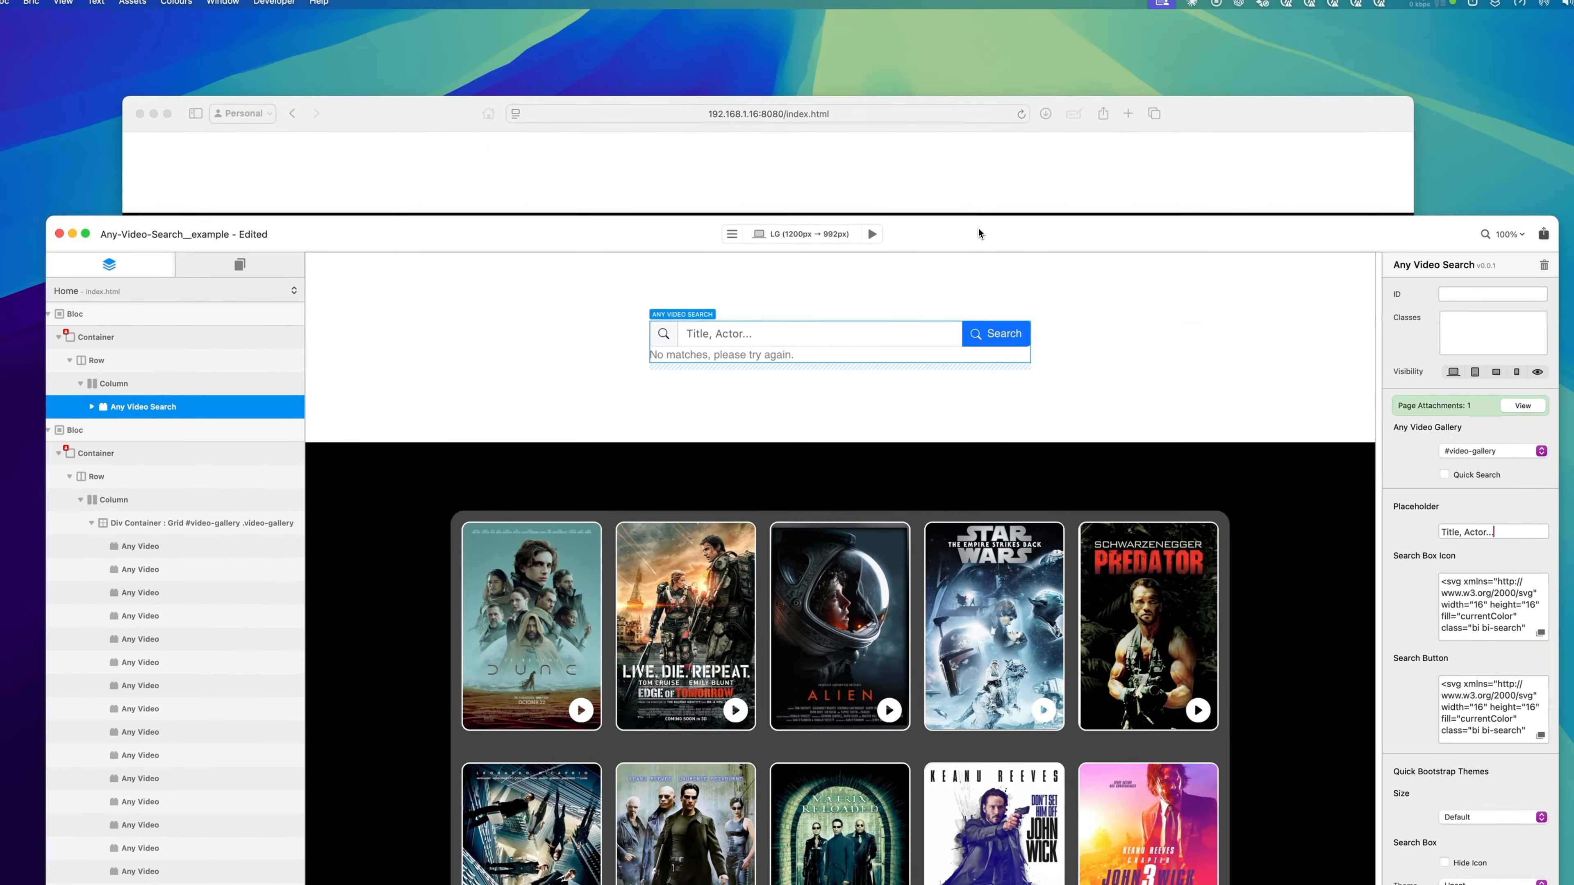
# Switch to Safari and open getbootstrap.com in a new tab.
pyautogui.click(967, 184)
pyautogui.press('super+t')
pyautogui.write('g')
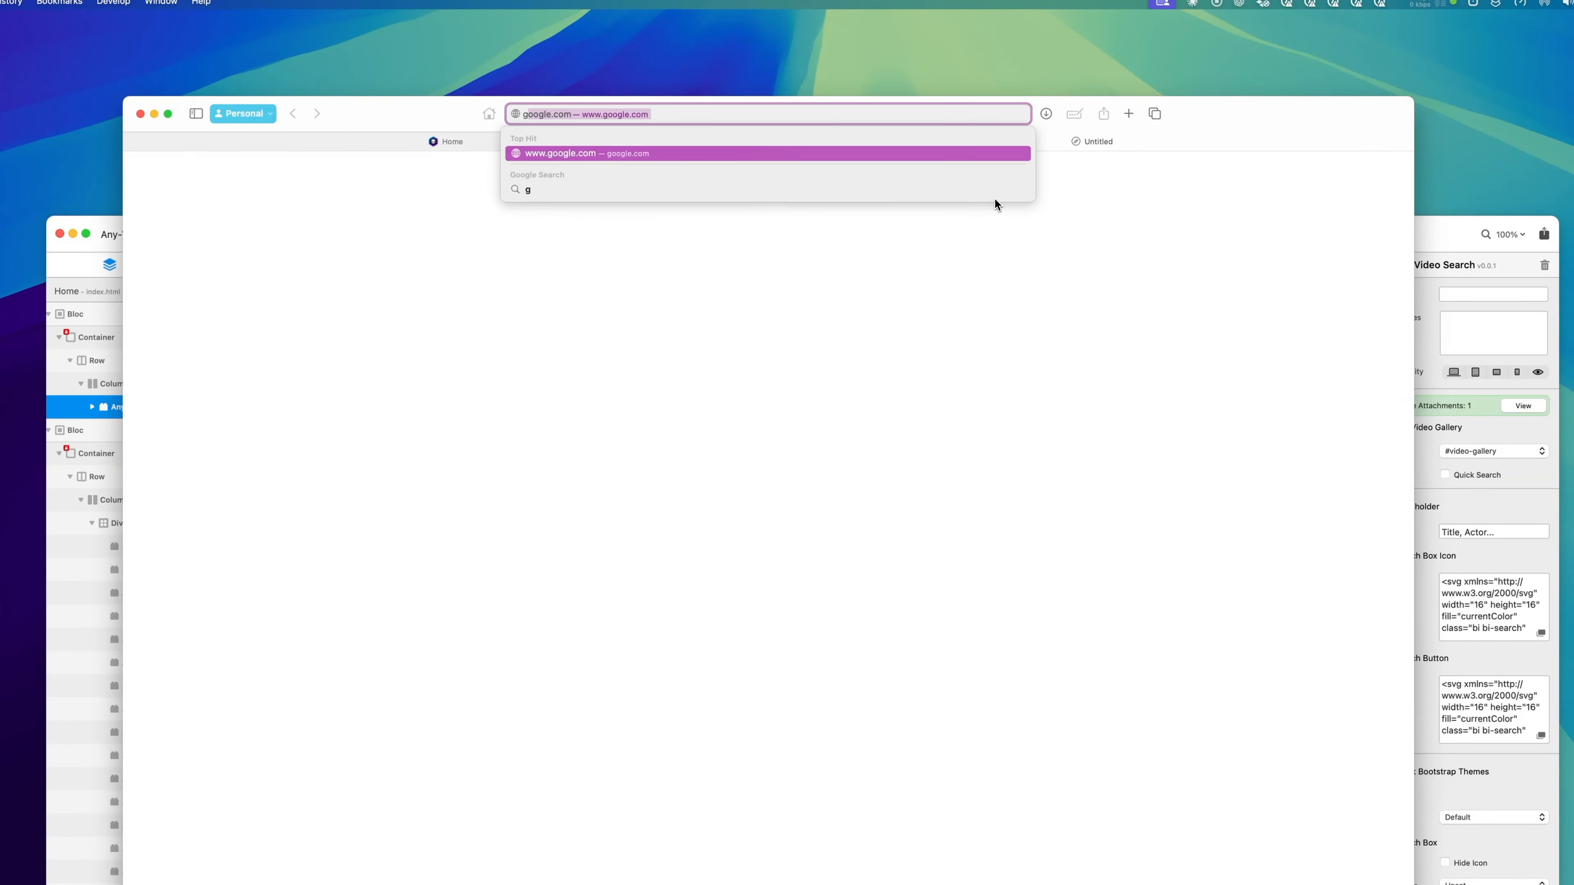
pyautogui.write('etb')
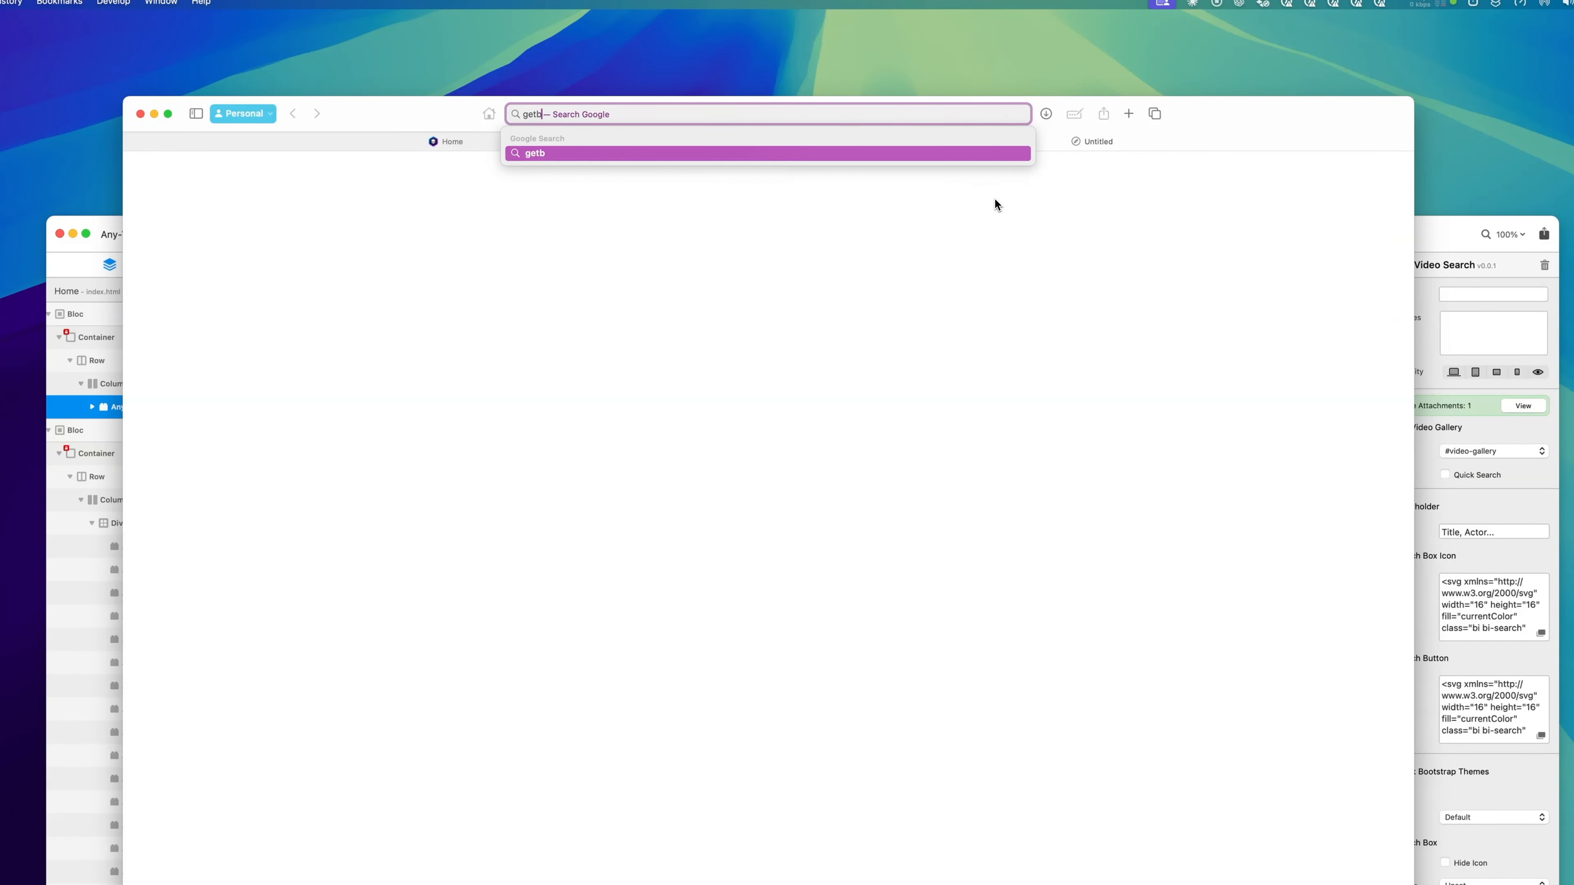
pyautogui.write('oot')
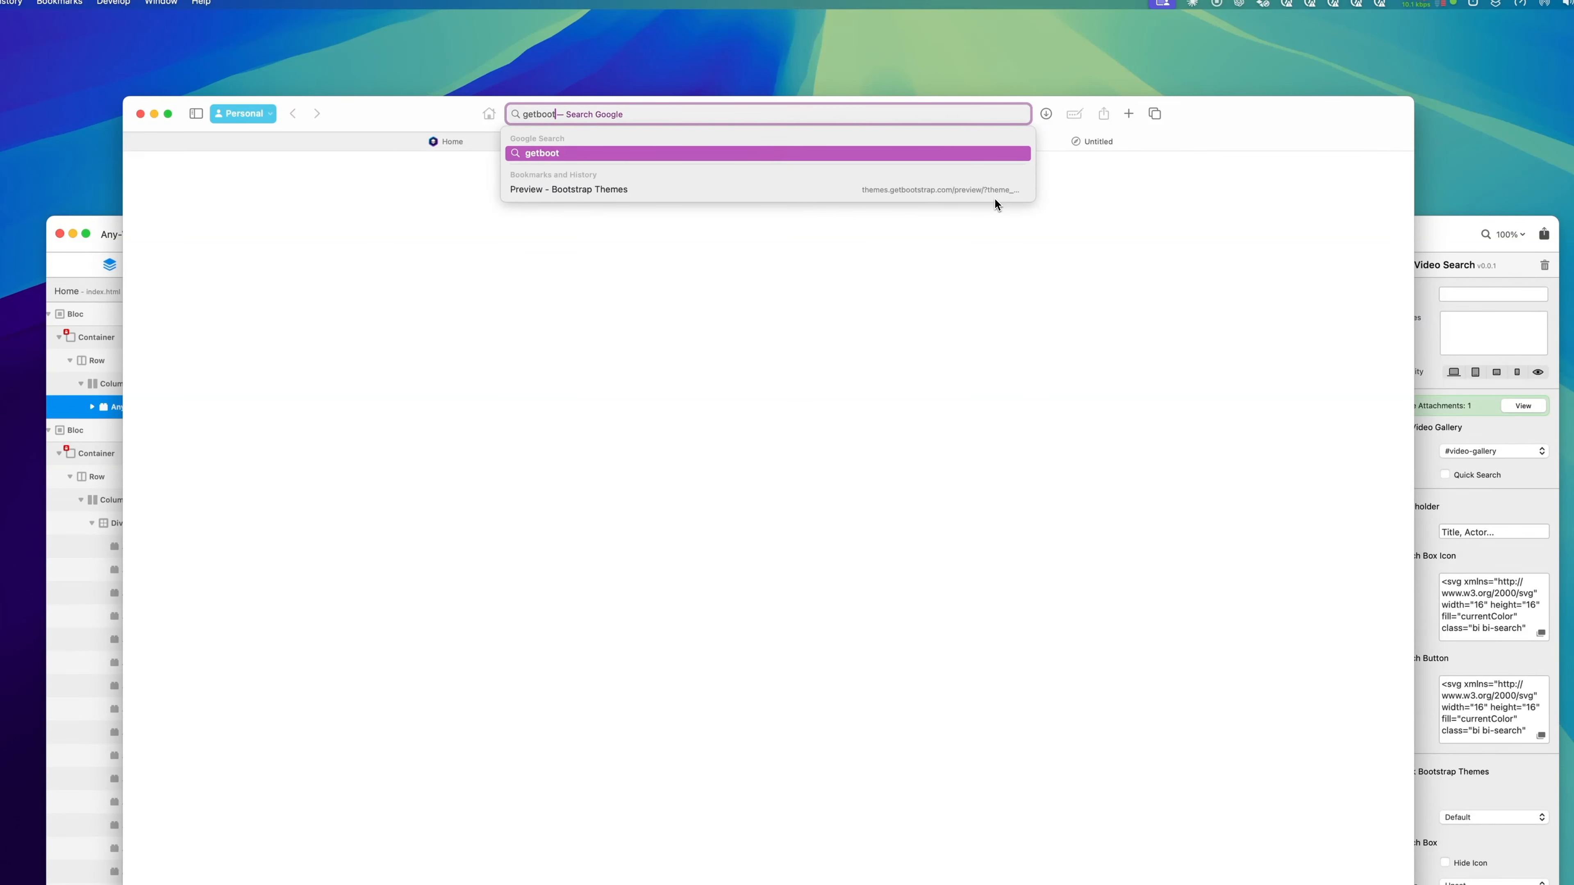
pyautogui.write('strap.com')
pyautogui.press('Return')
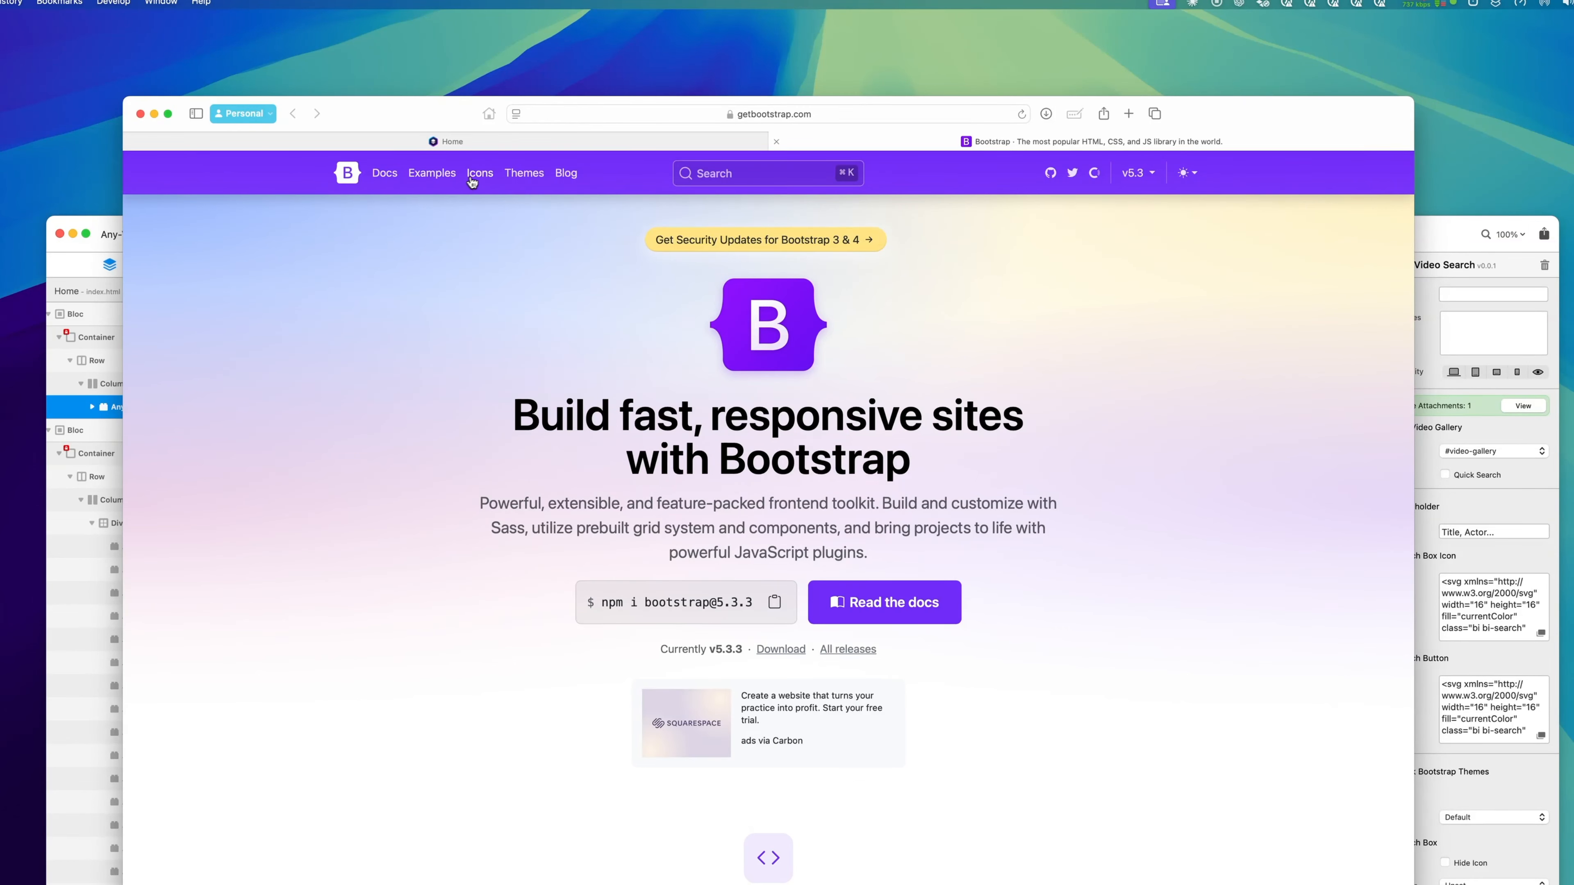
# Open the Bootstrap Icons library and filter the icons by "movie".
pyautogui.click(480, 175)
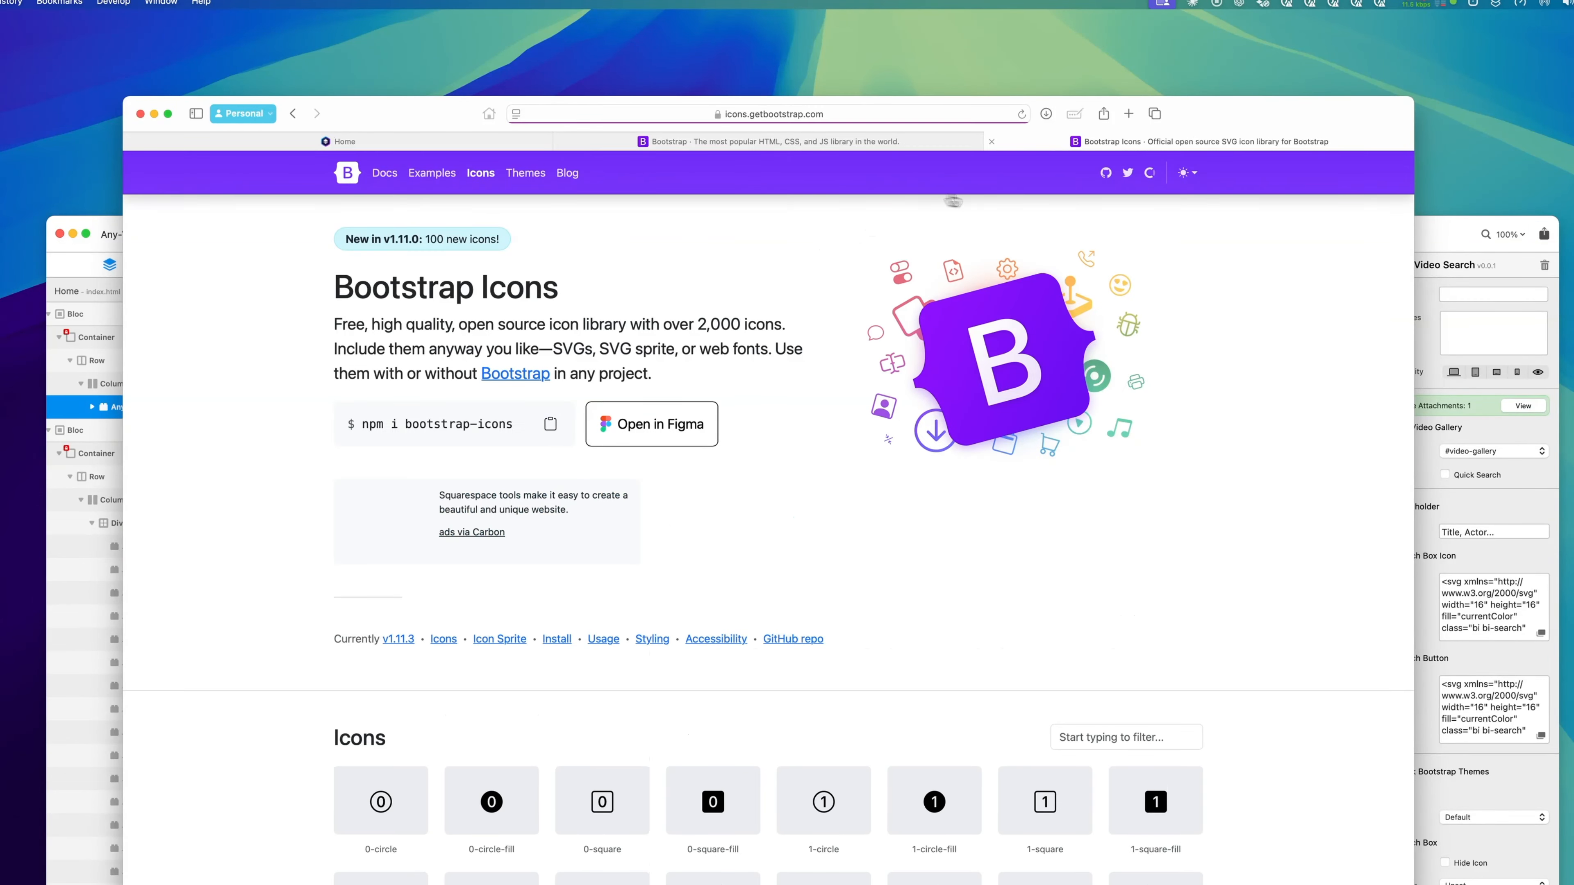
pyautogui.scroll(-3, 1061, 535)
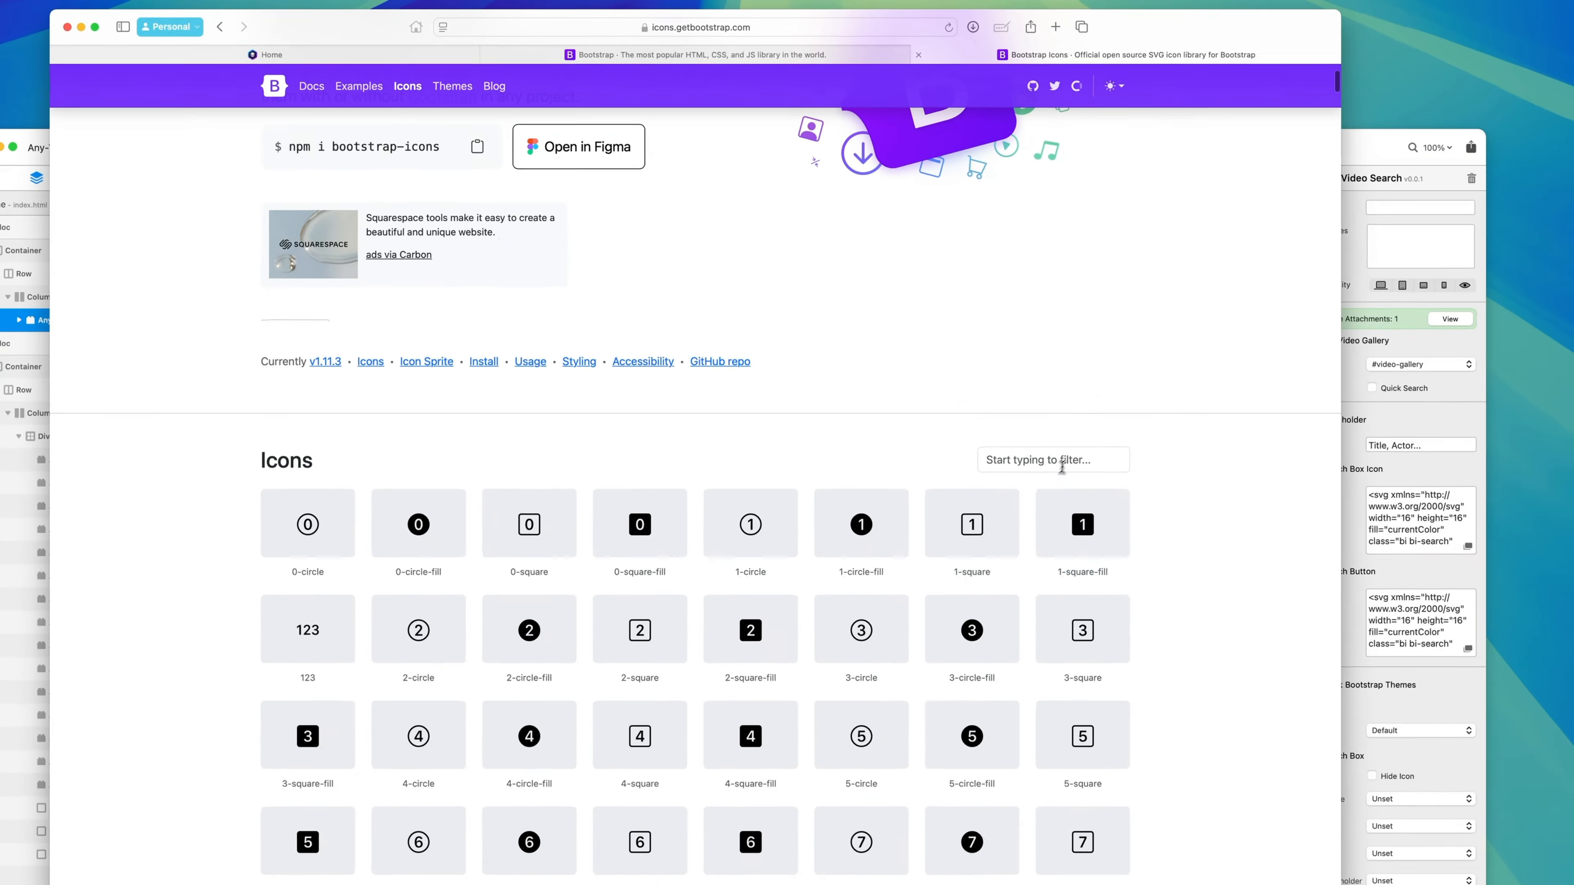
pyautogui.click(1155, 536)
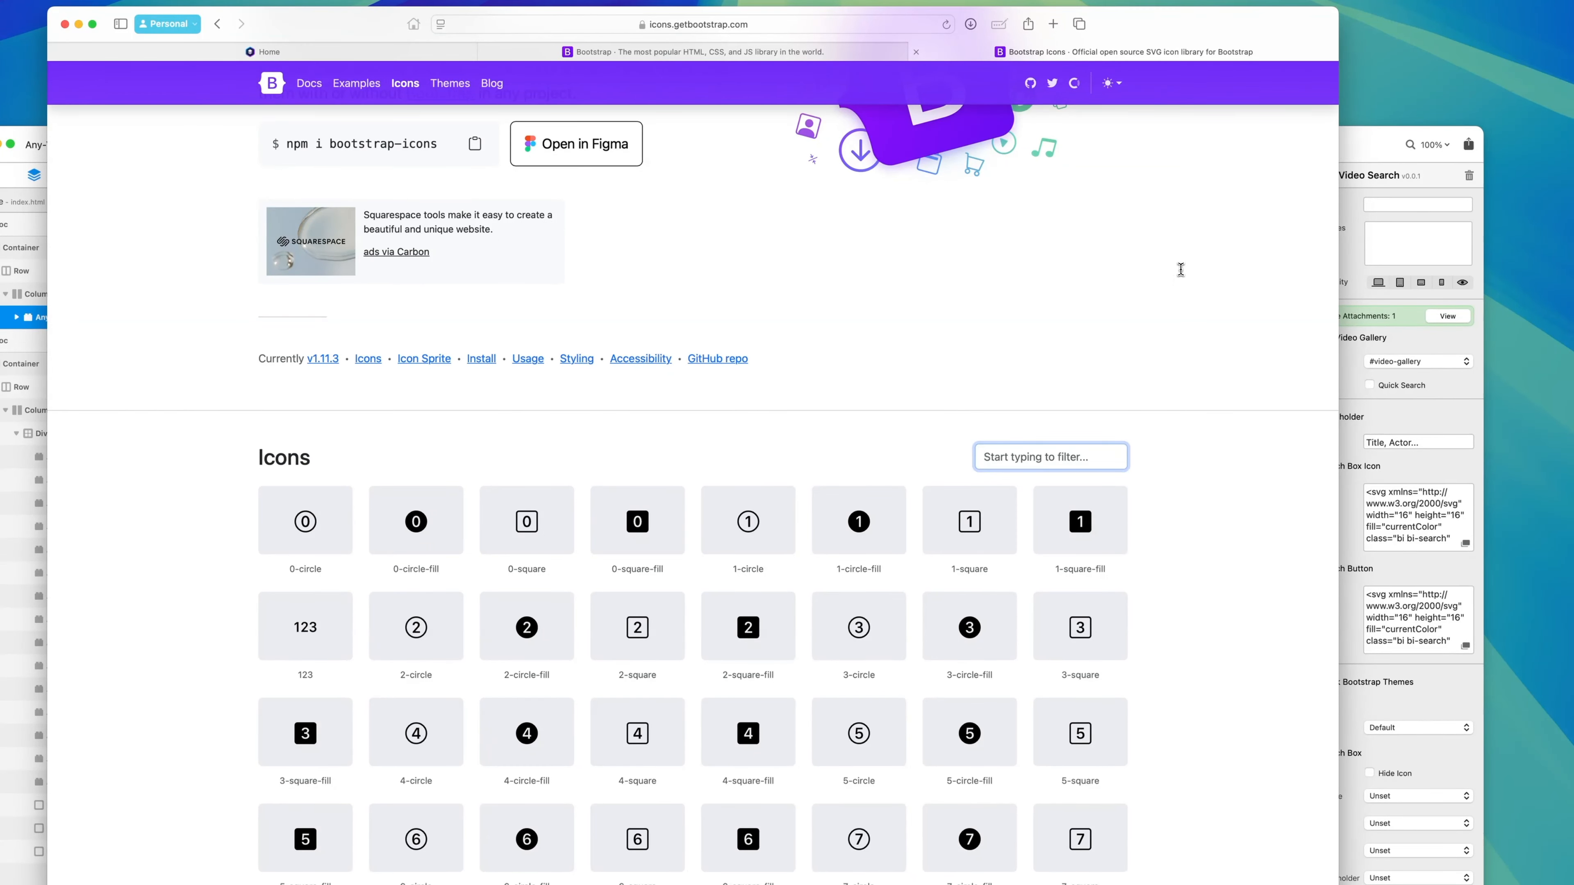
pyautogui.write('movie')
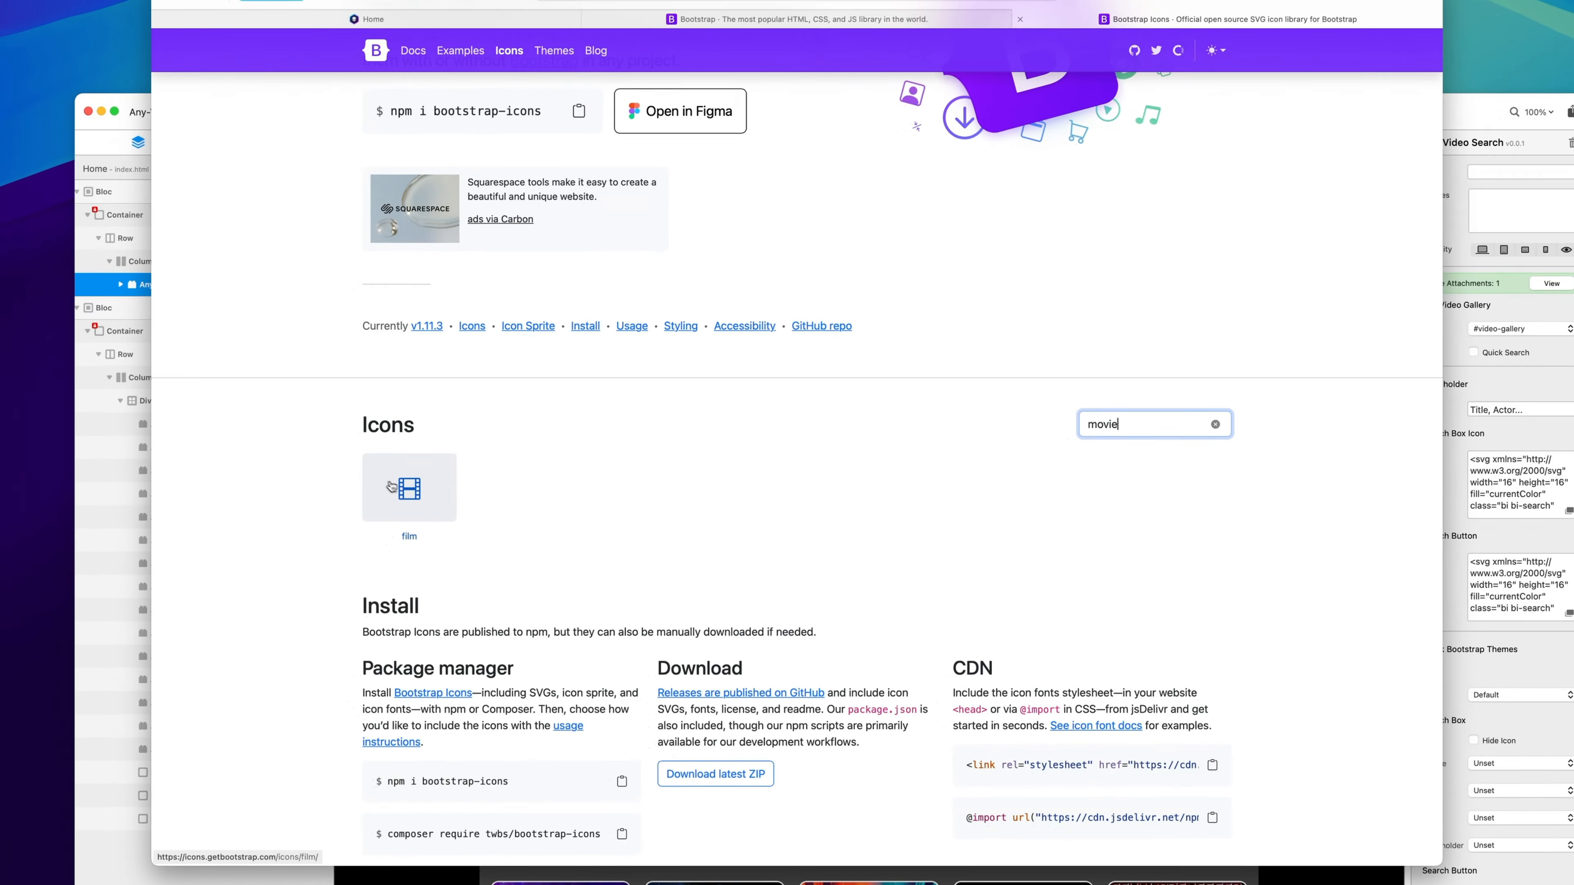
# Open the film icon's page and copy its SVG code.
pyautogui.click(305, 521)
pyautogui.scroll(-2, 897, 457)
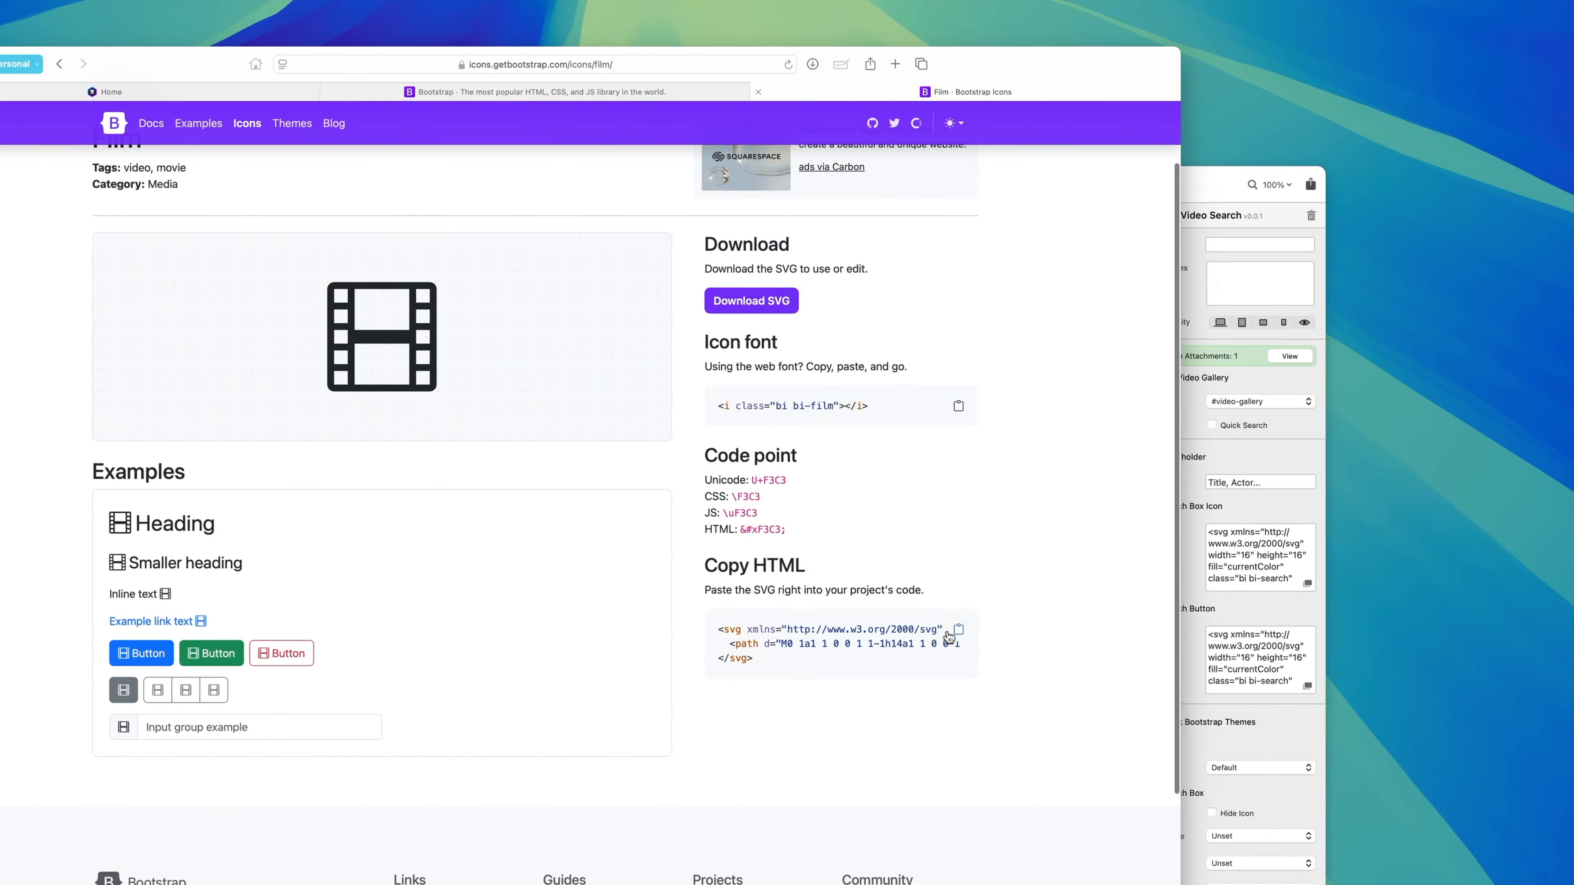
pyautogui.click(950, 632)
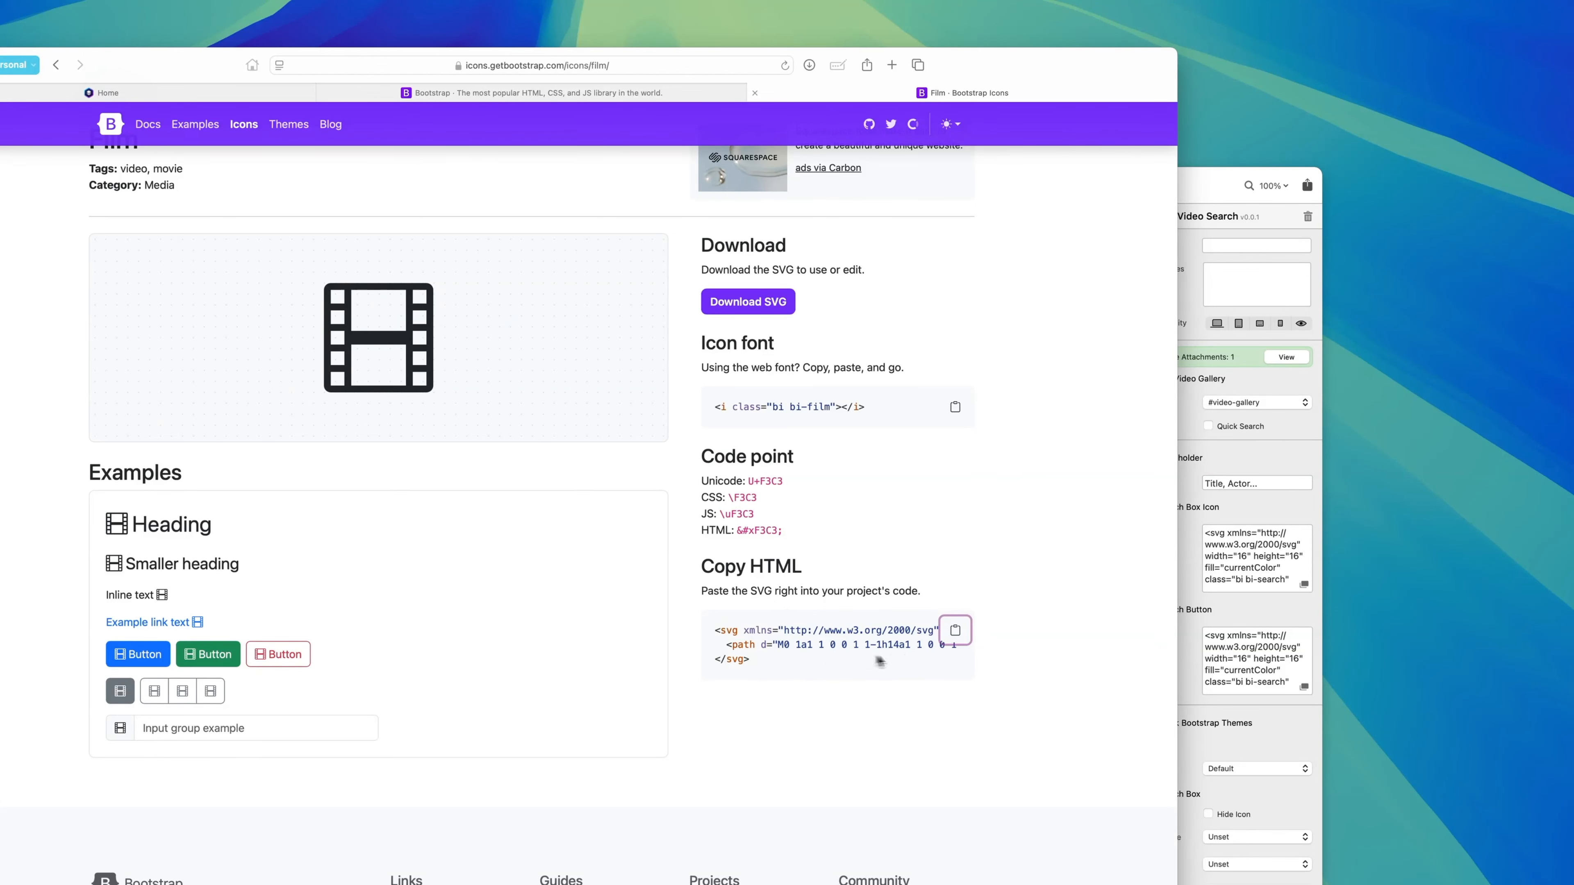
pyautogui.click(956, 642)
# Switch back to Blocs and replace the Search Box Icon code with the copied film SVG.
pyautogui.moveTo(1233, 190); pyautogui.dragTo(1211, 27)
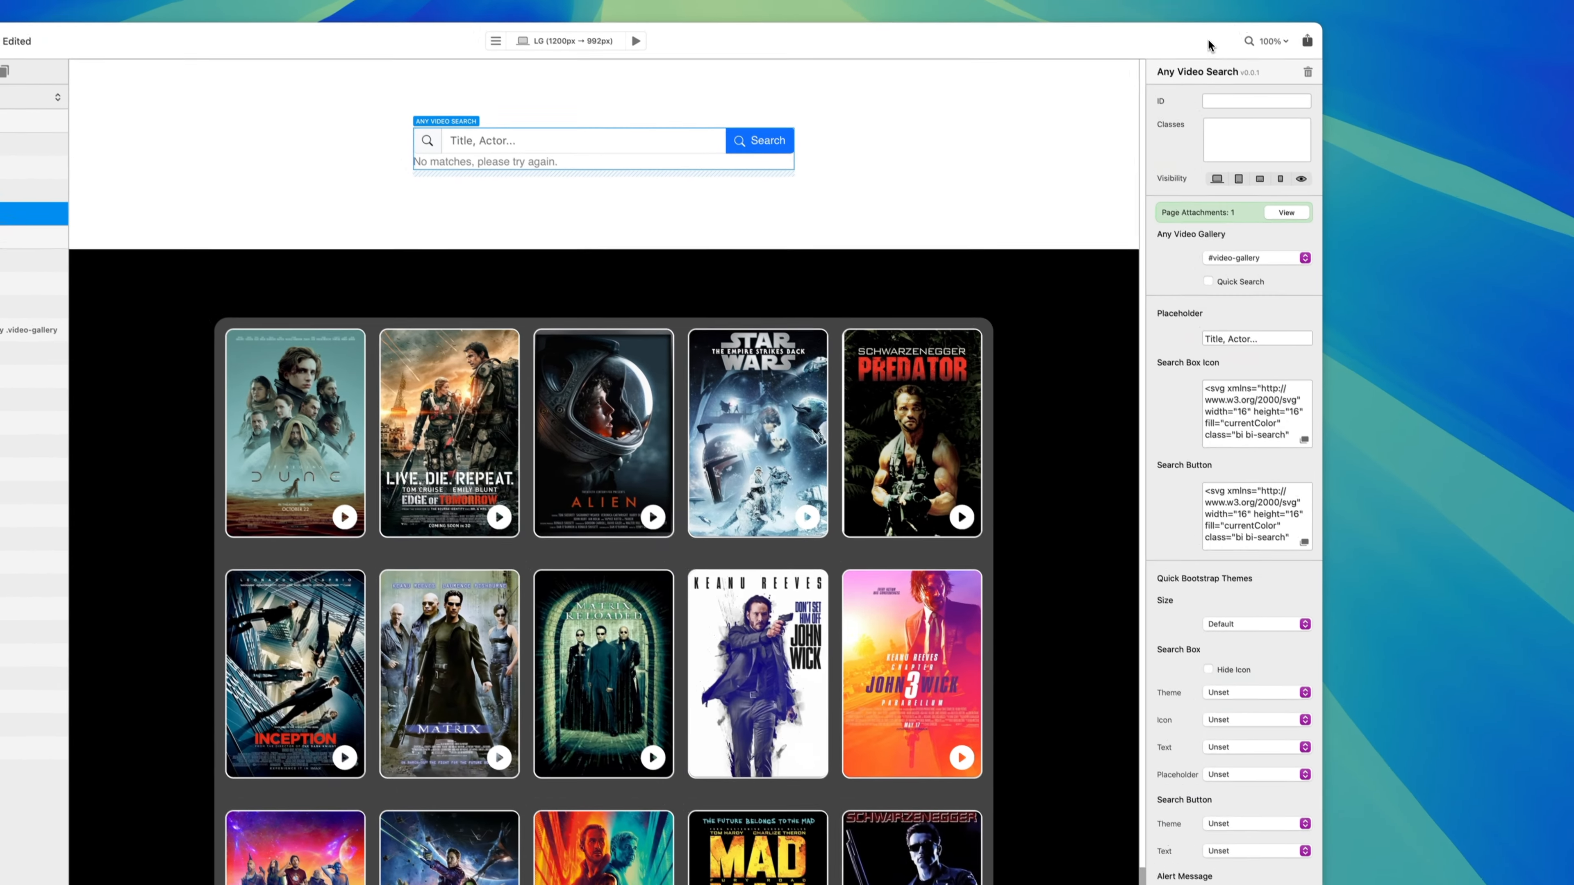
pyautogui.click(1296, 446)
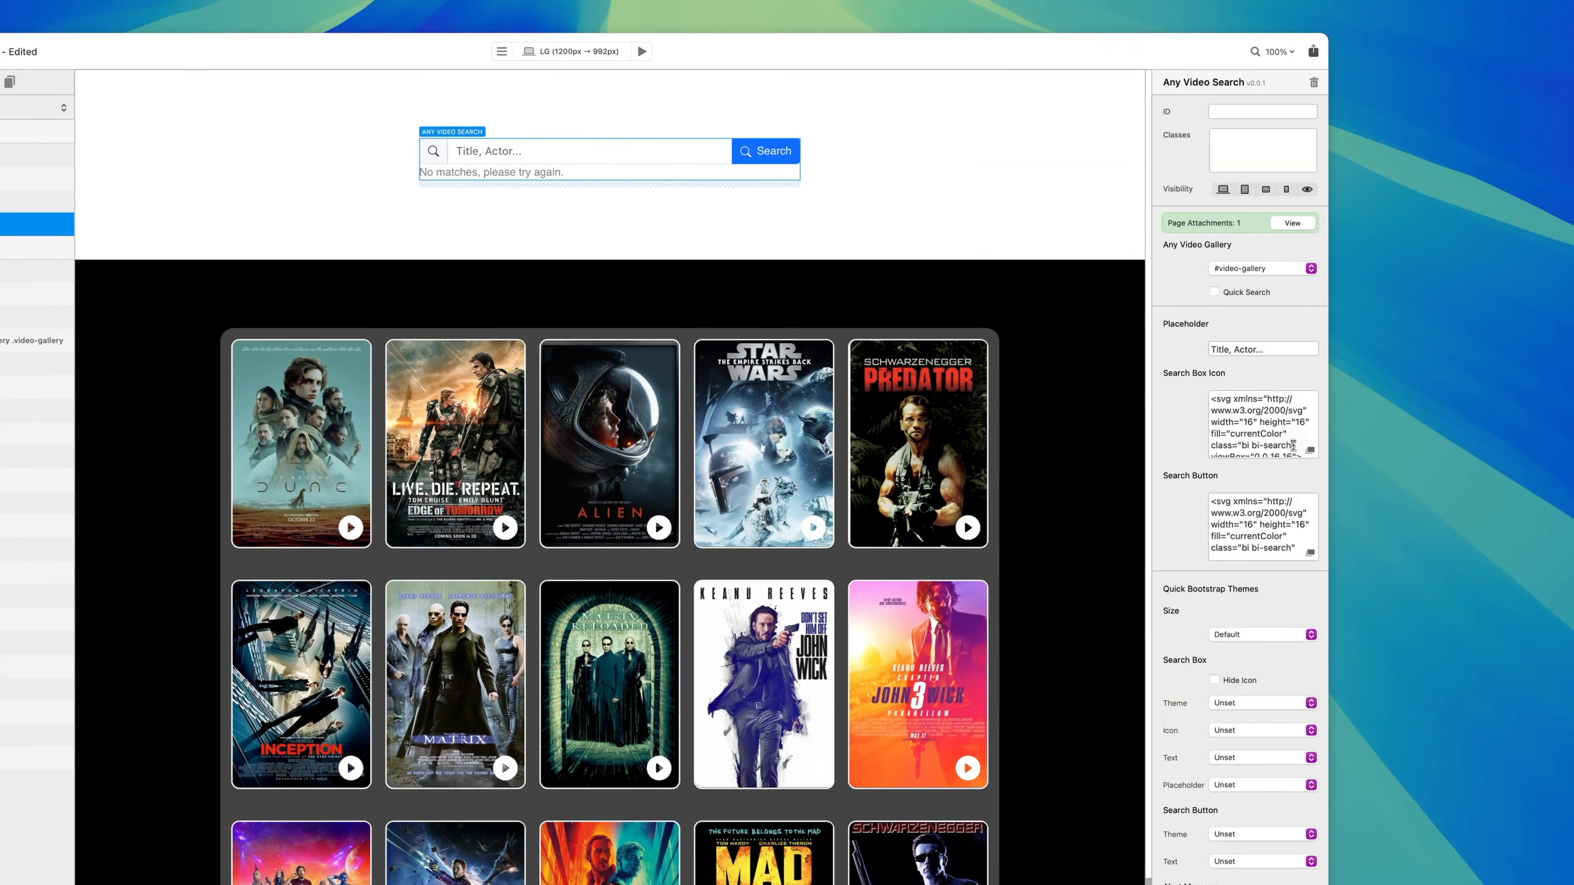
pyautogui.press('super+a')
pyautogui.click(1310, 451)
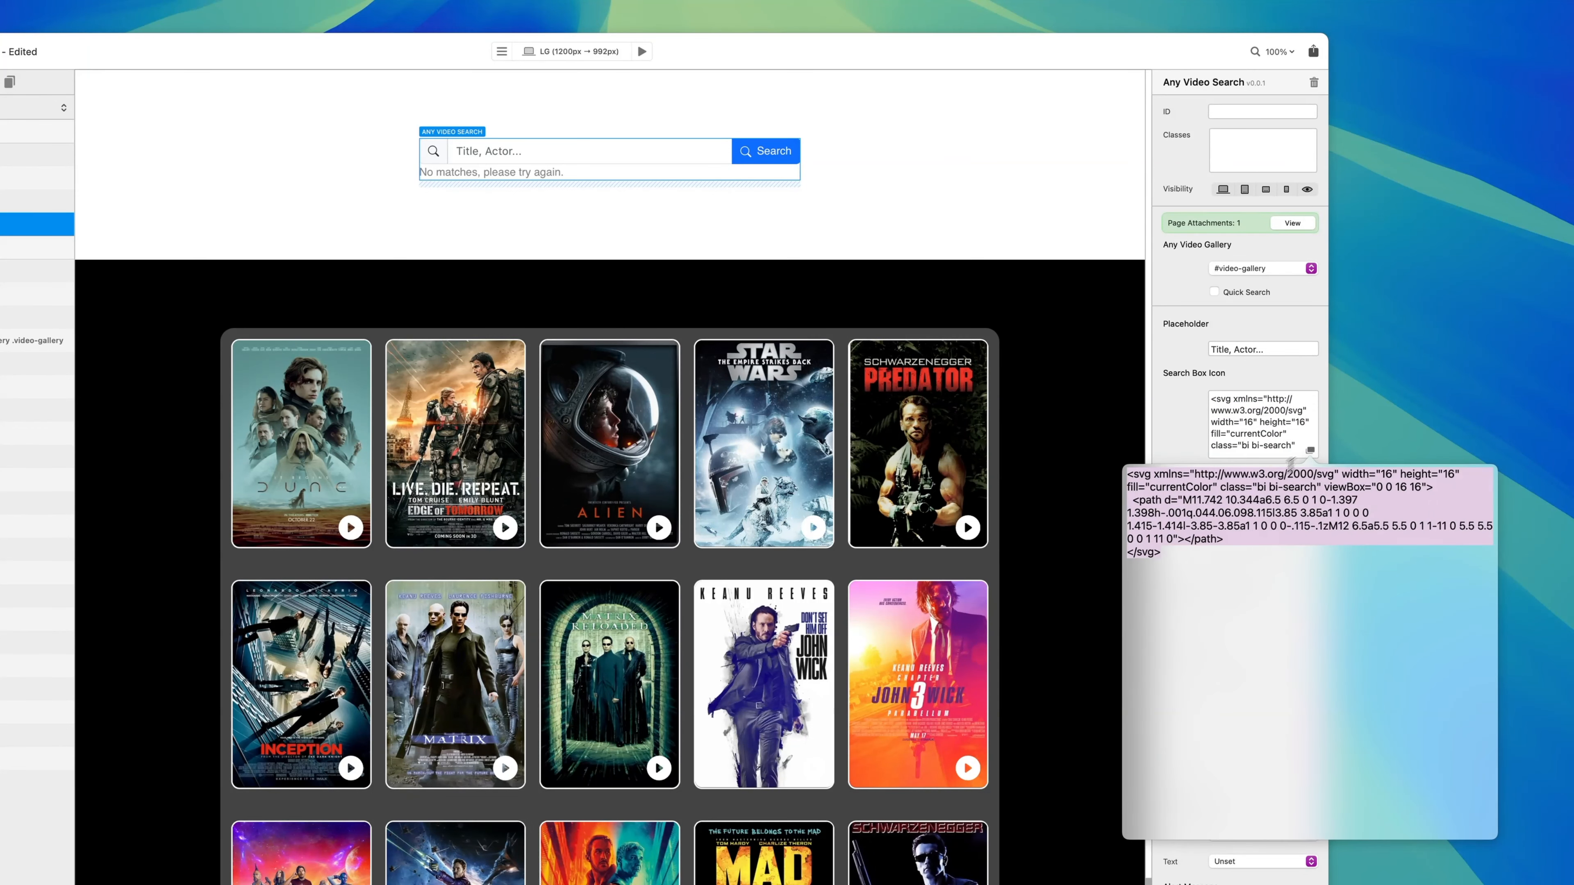
pyautogui.click(1195, 554)
pyautogui.moveTo(1194, 554); pyautogui.dragTo(1106, 474)
pyautogui.press('super+v')
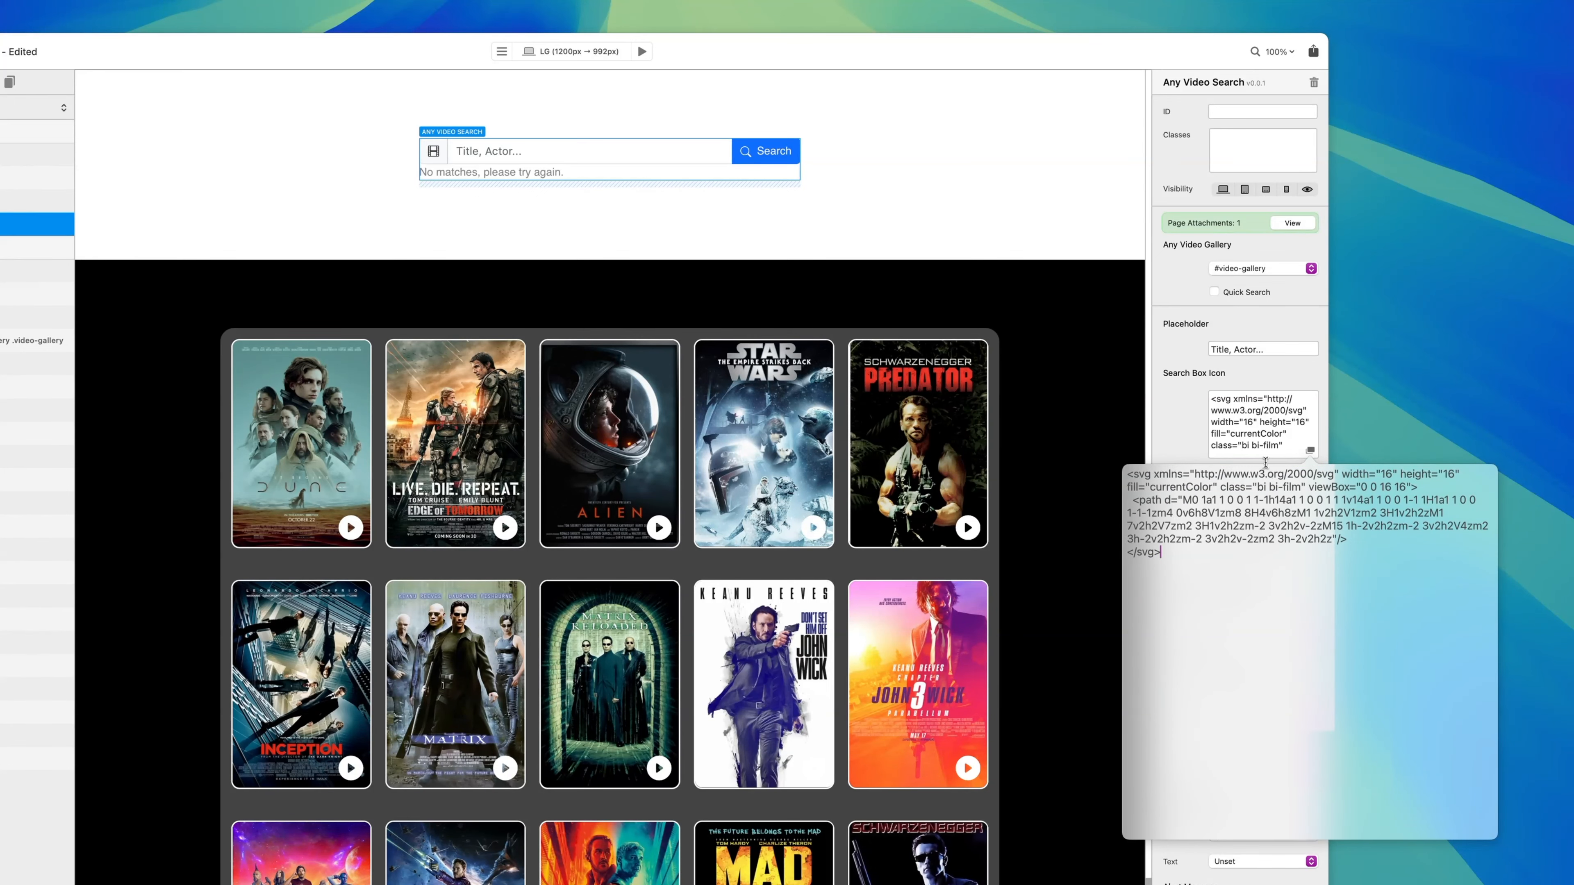
pyautogui.click(1266, 457)
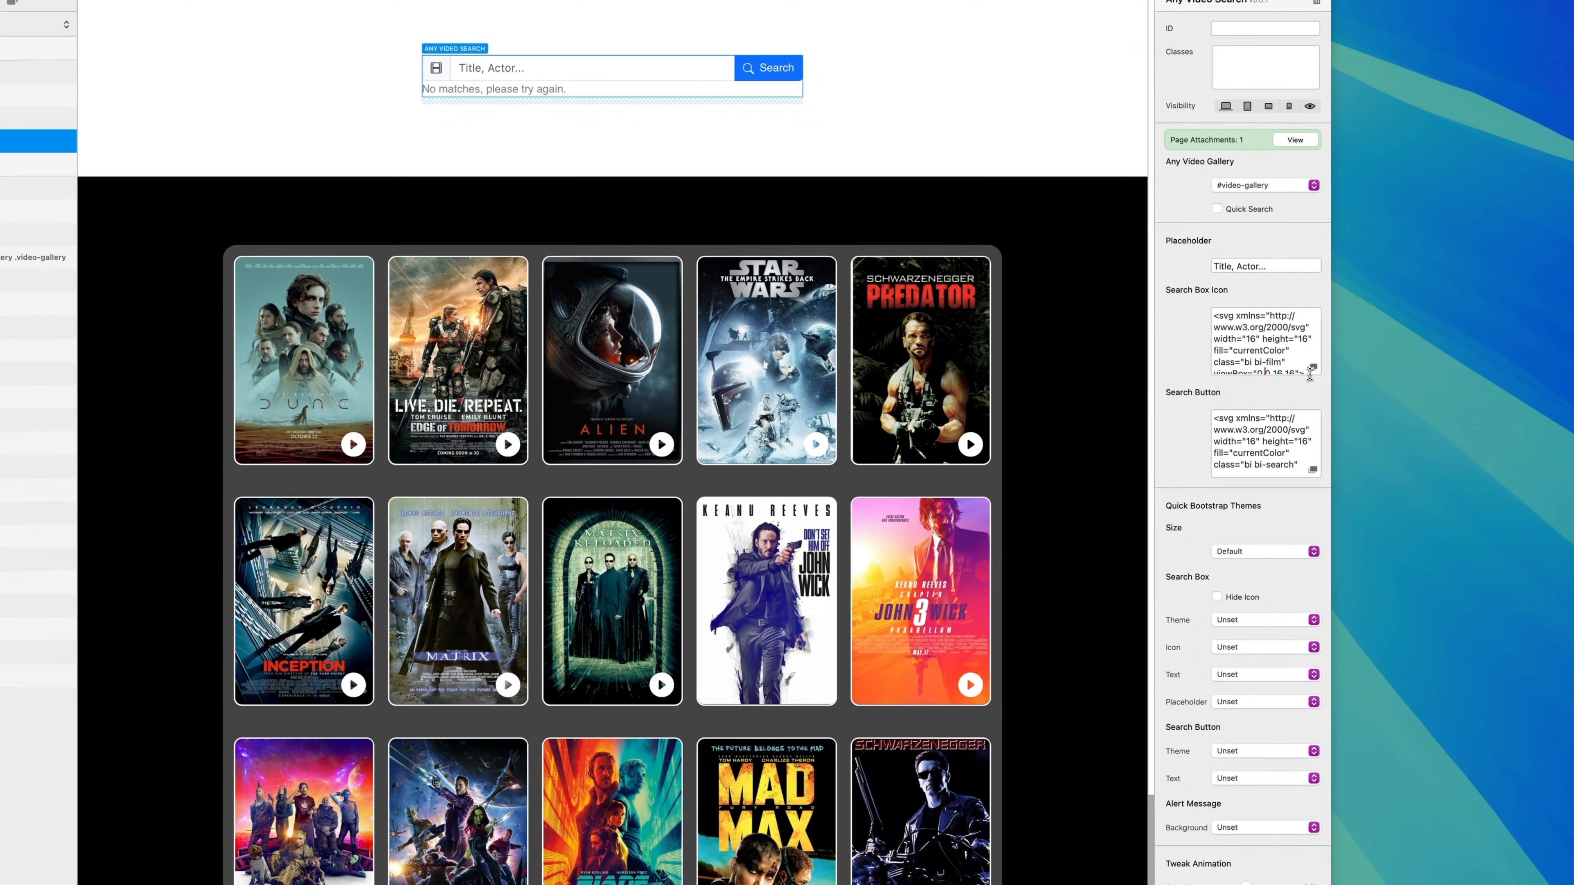
# Append the text "Search" after the film SVG in the Search Box Icon code.
pyautogui.click(1381, 446)
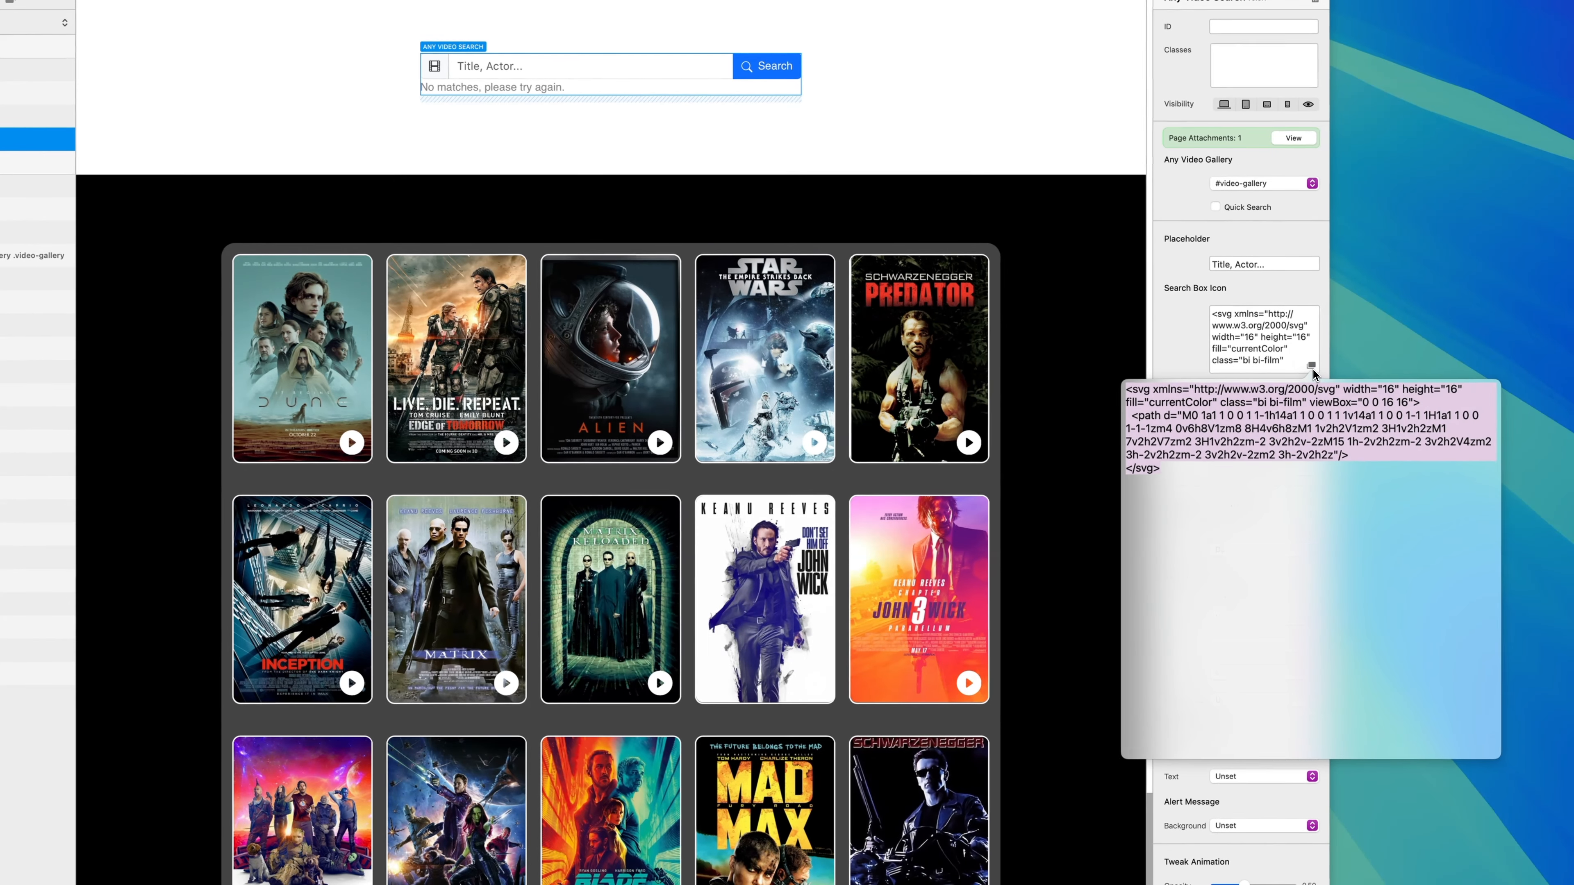
pyautogui.click(1220, 471)
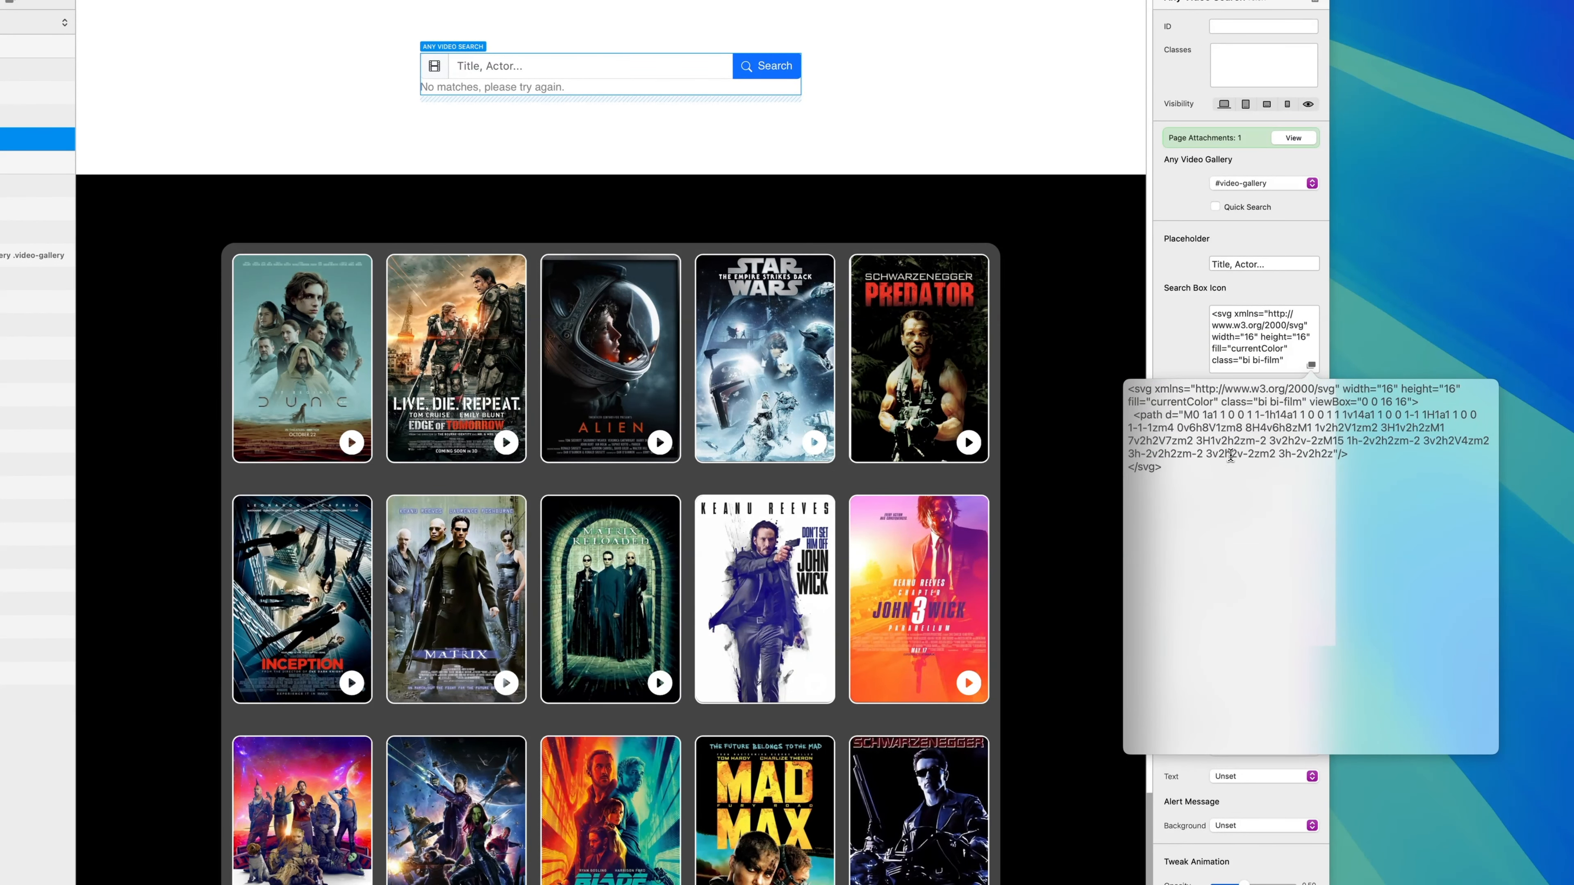
pyautogui.write('Search')
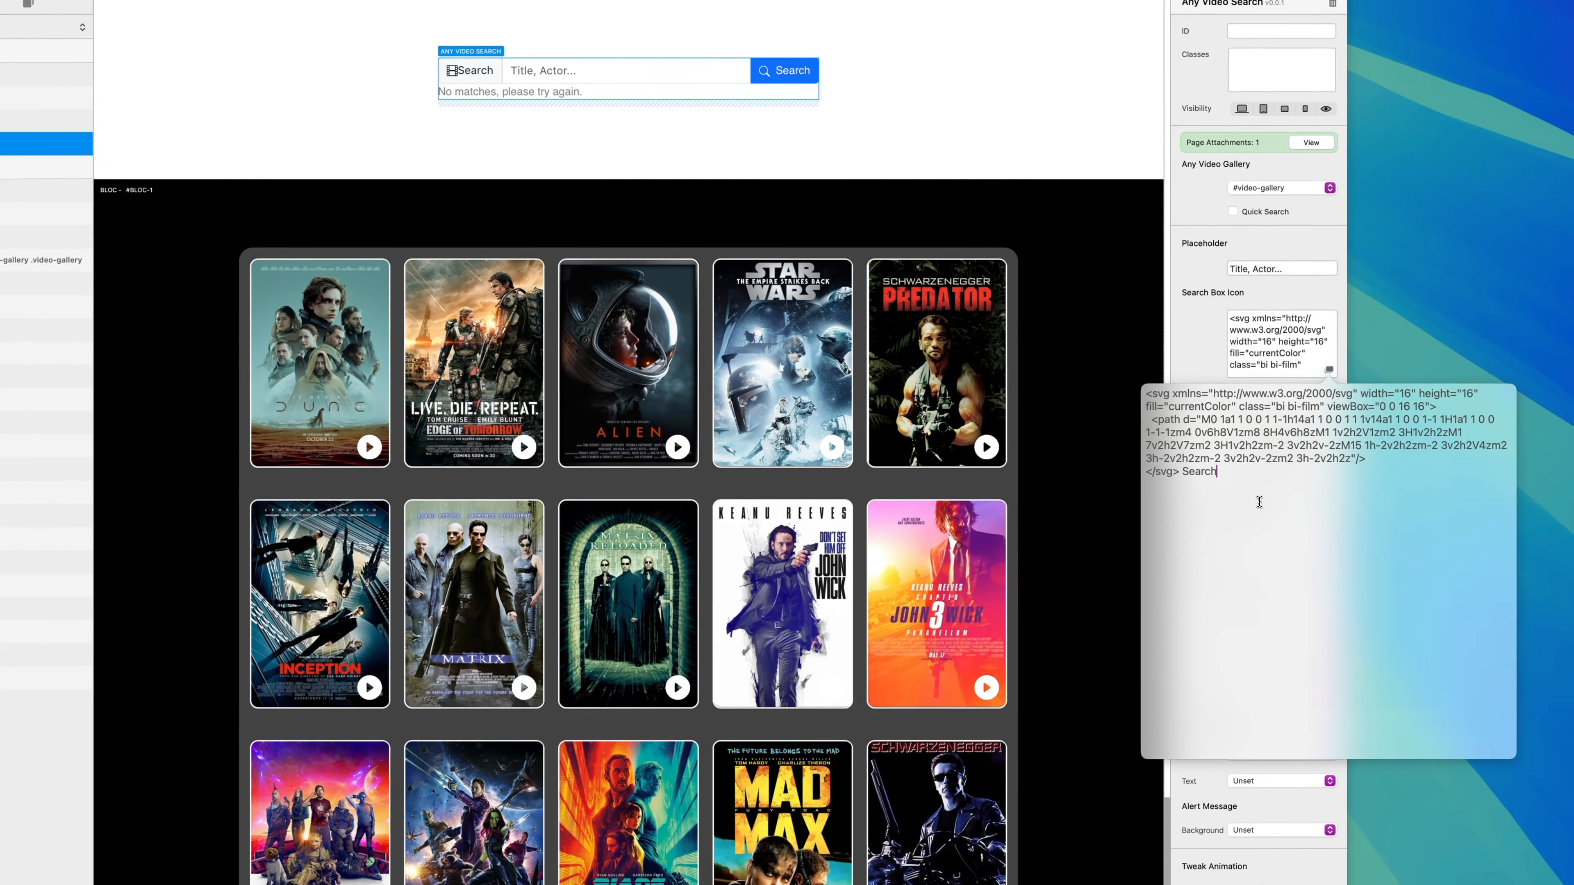
# Try the plain text "Hello" as the Search Box Icon content and restore the film SVG code.
pyautogui.moveTo(1334, 570); pyautogui.dragTo(1210, 452)
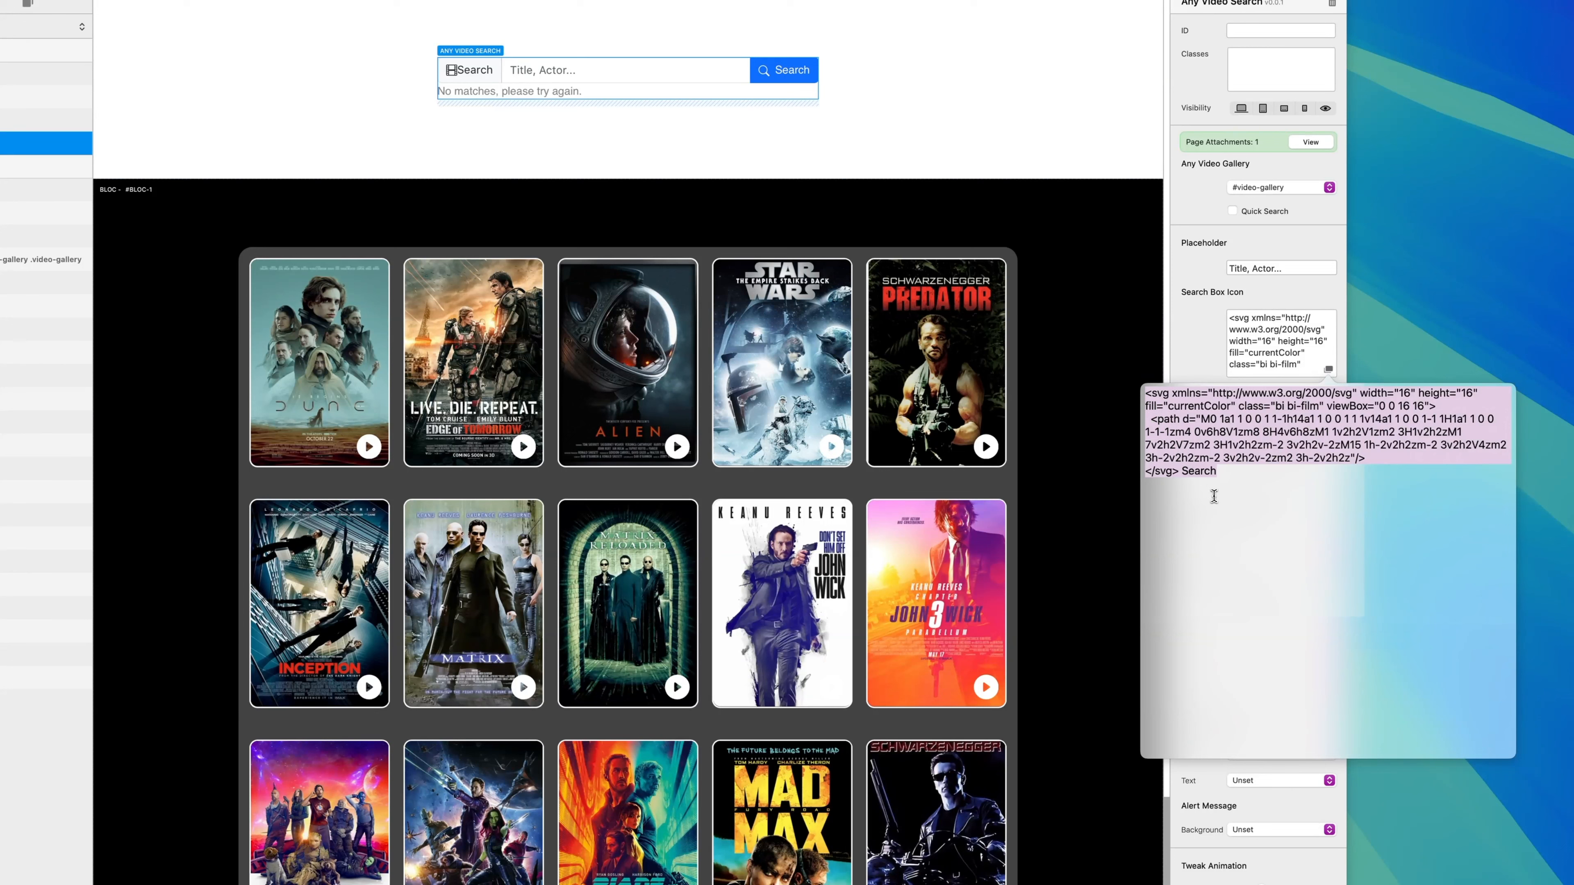
pyautogui.press('BackSpace')
pyautogui.write('Hello')
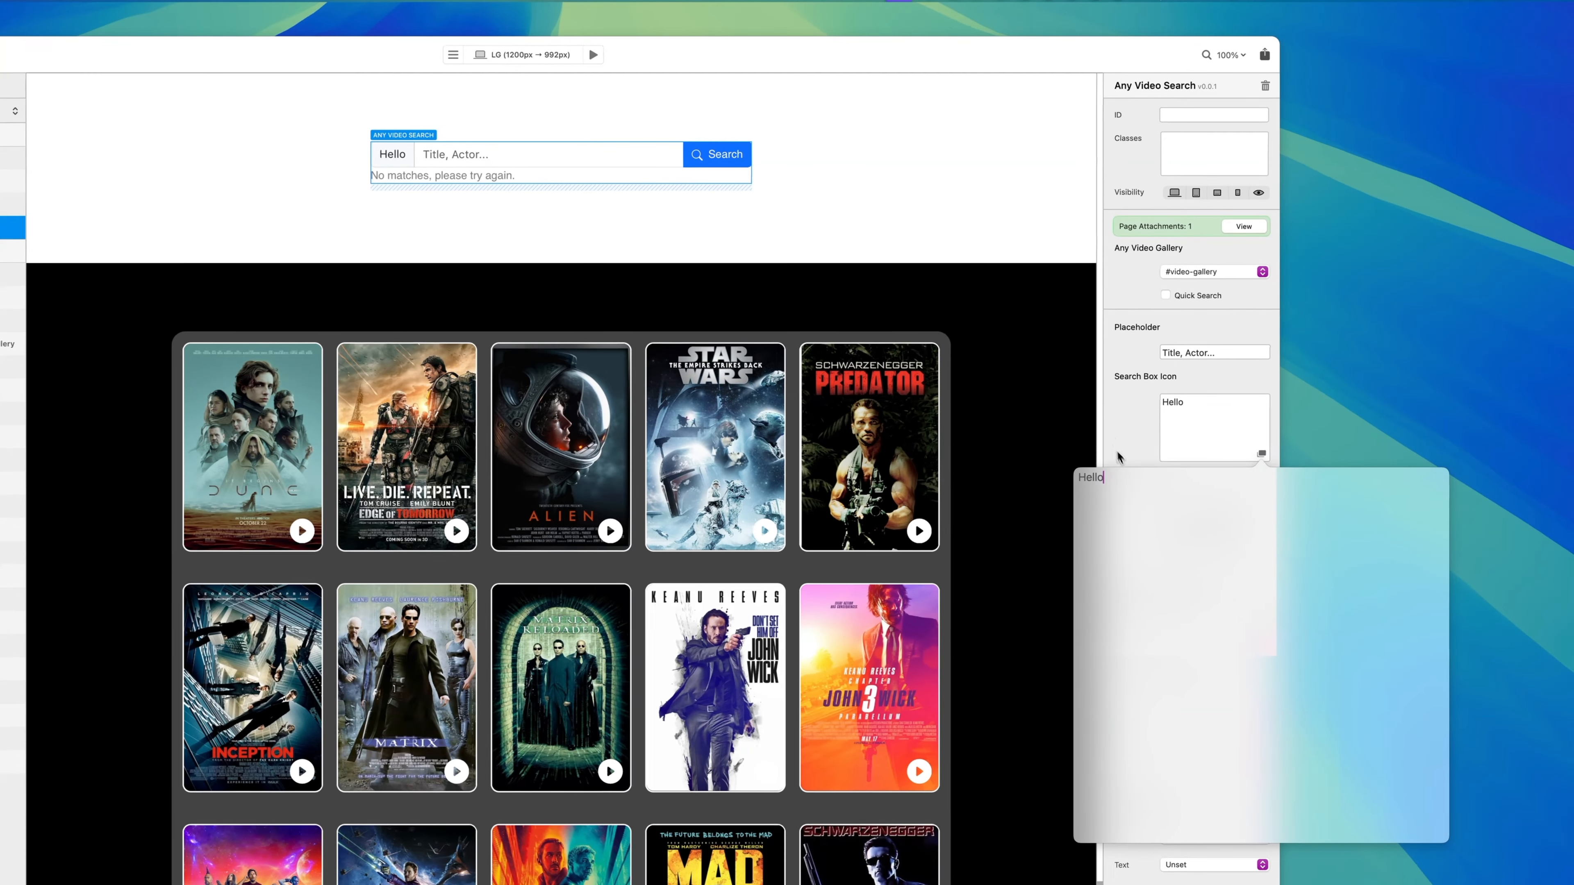
pyautogui.click(1160, 465)
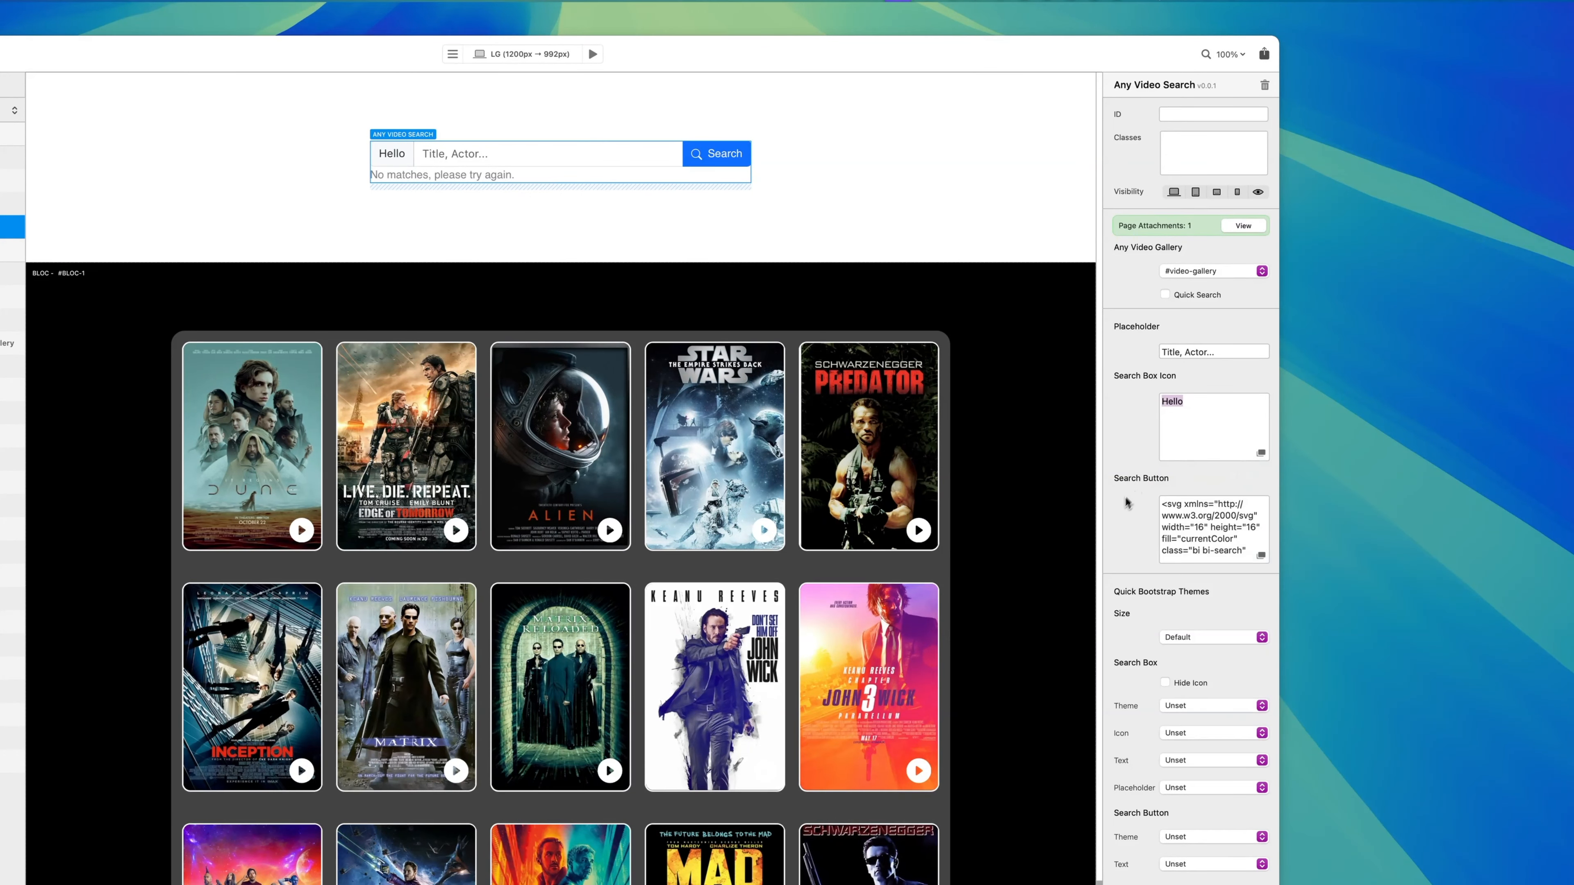
pyautogui.doubleClick(1189, 444)
pyautogui.hotkey('ctrl', 'v')
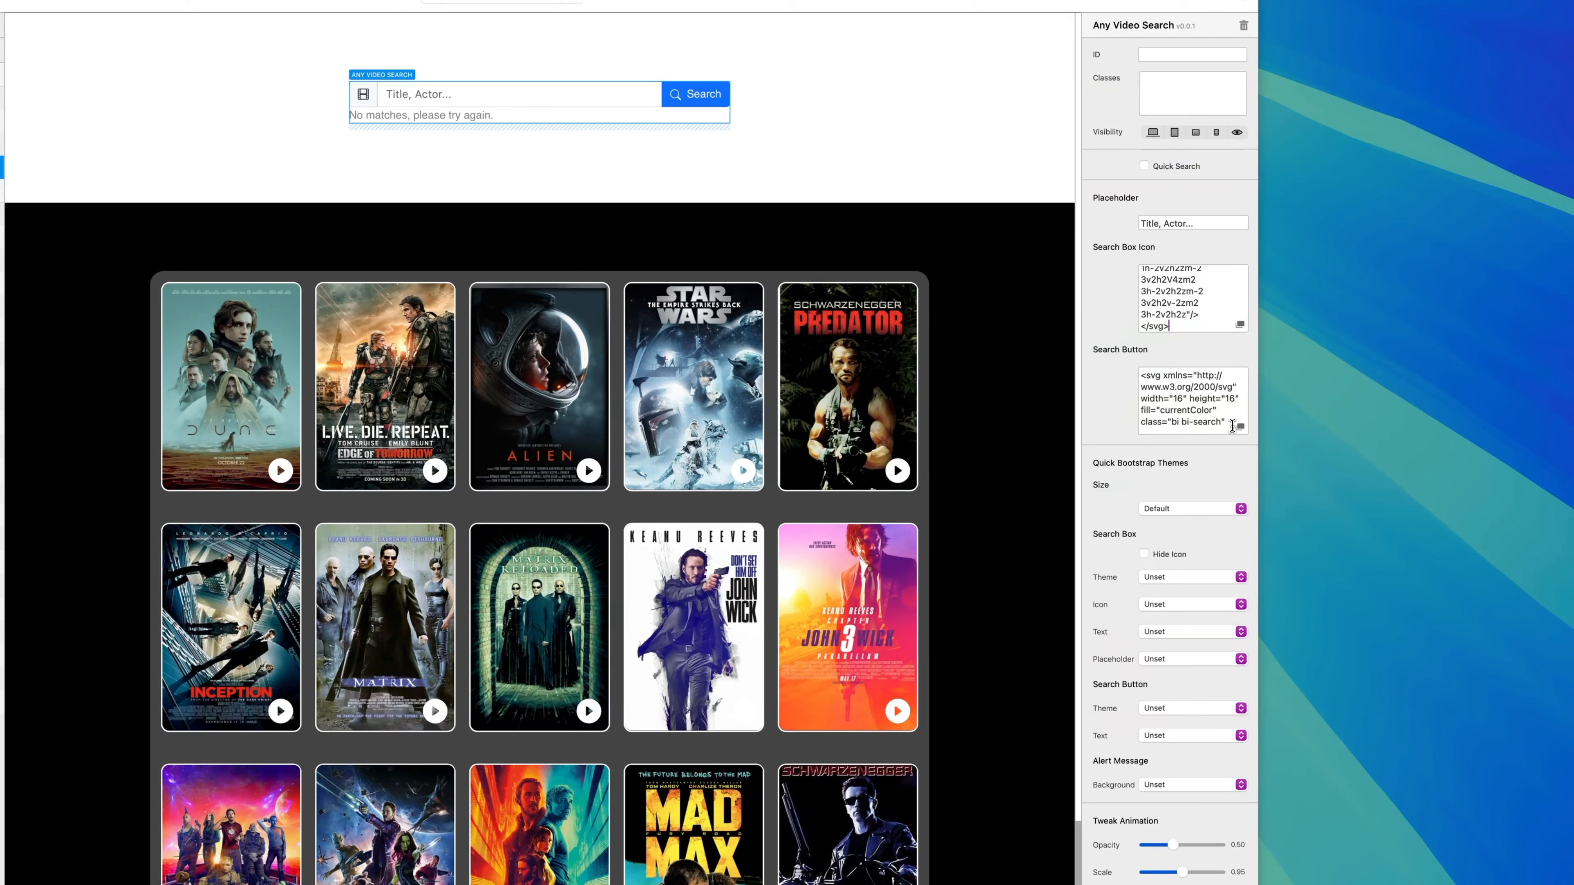
# Replace the Search Button code with the copied film SVG.
pyautogui.click(1239, 427)
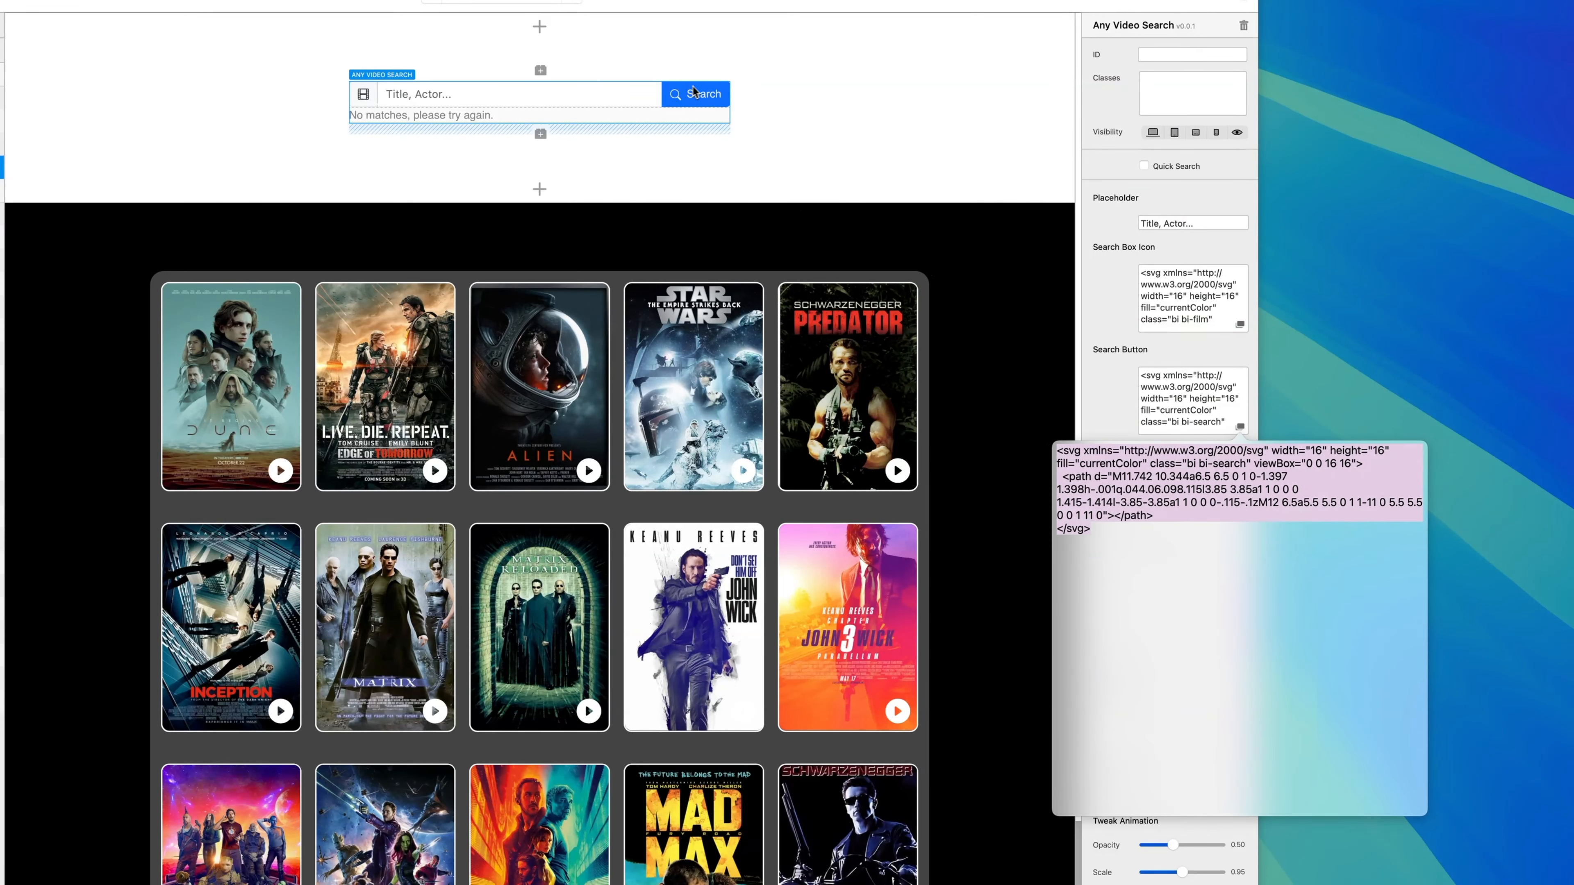
pyautogui.moveTo(1091, 535); pyautogui.dragTo(1029, 445)
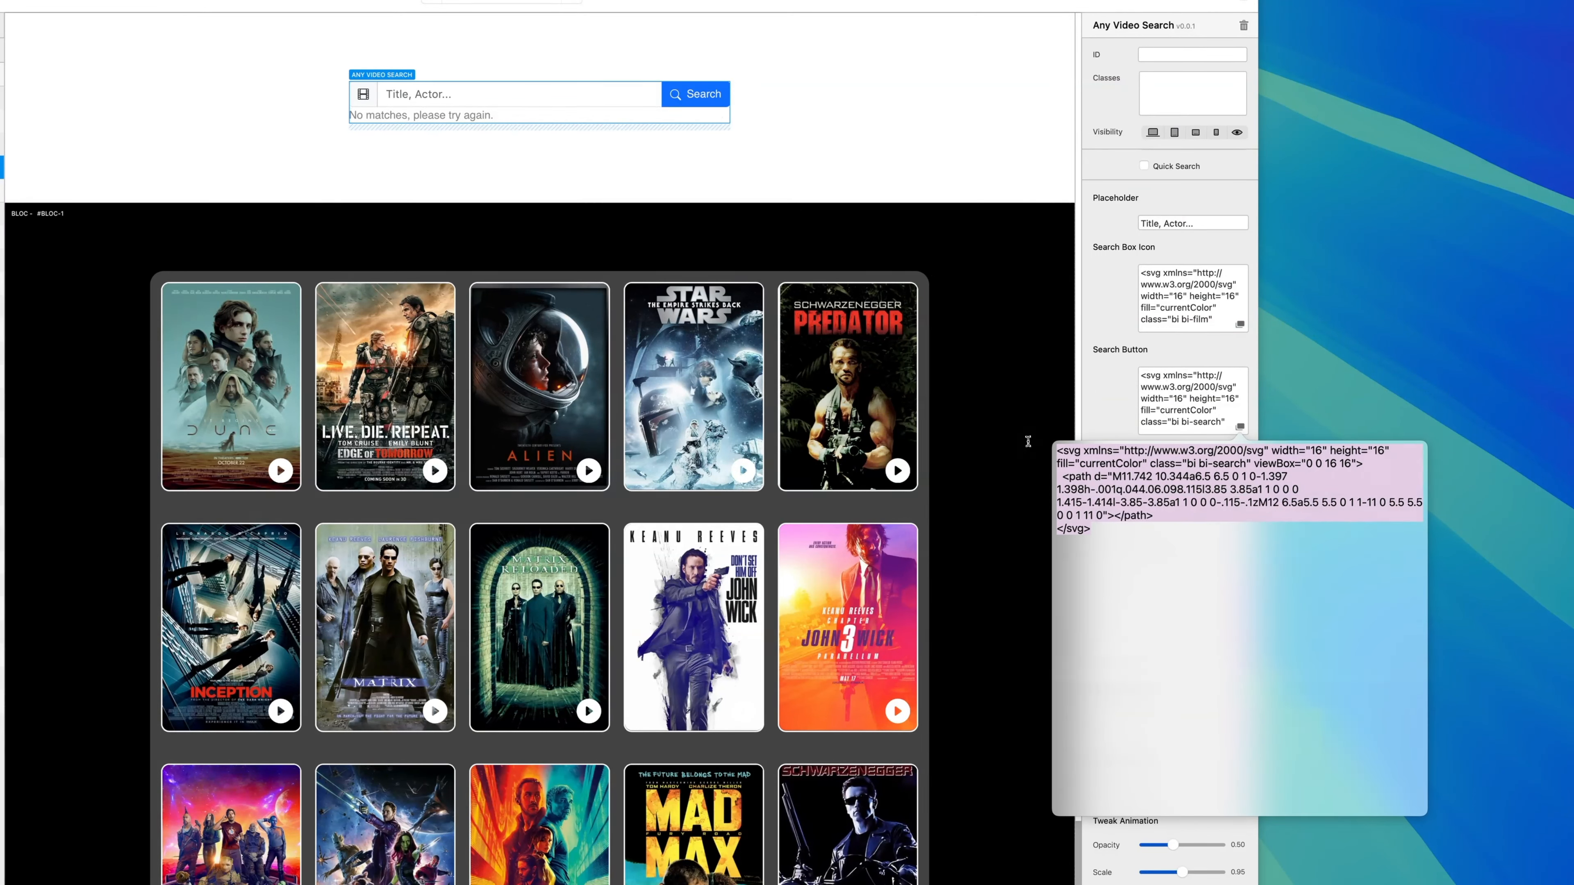
pyautogui.hotkey('ctrl', 'v')
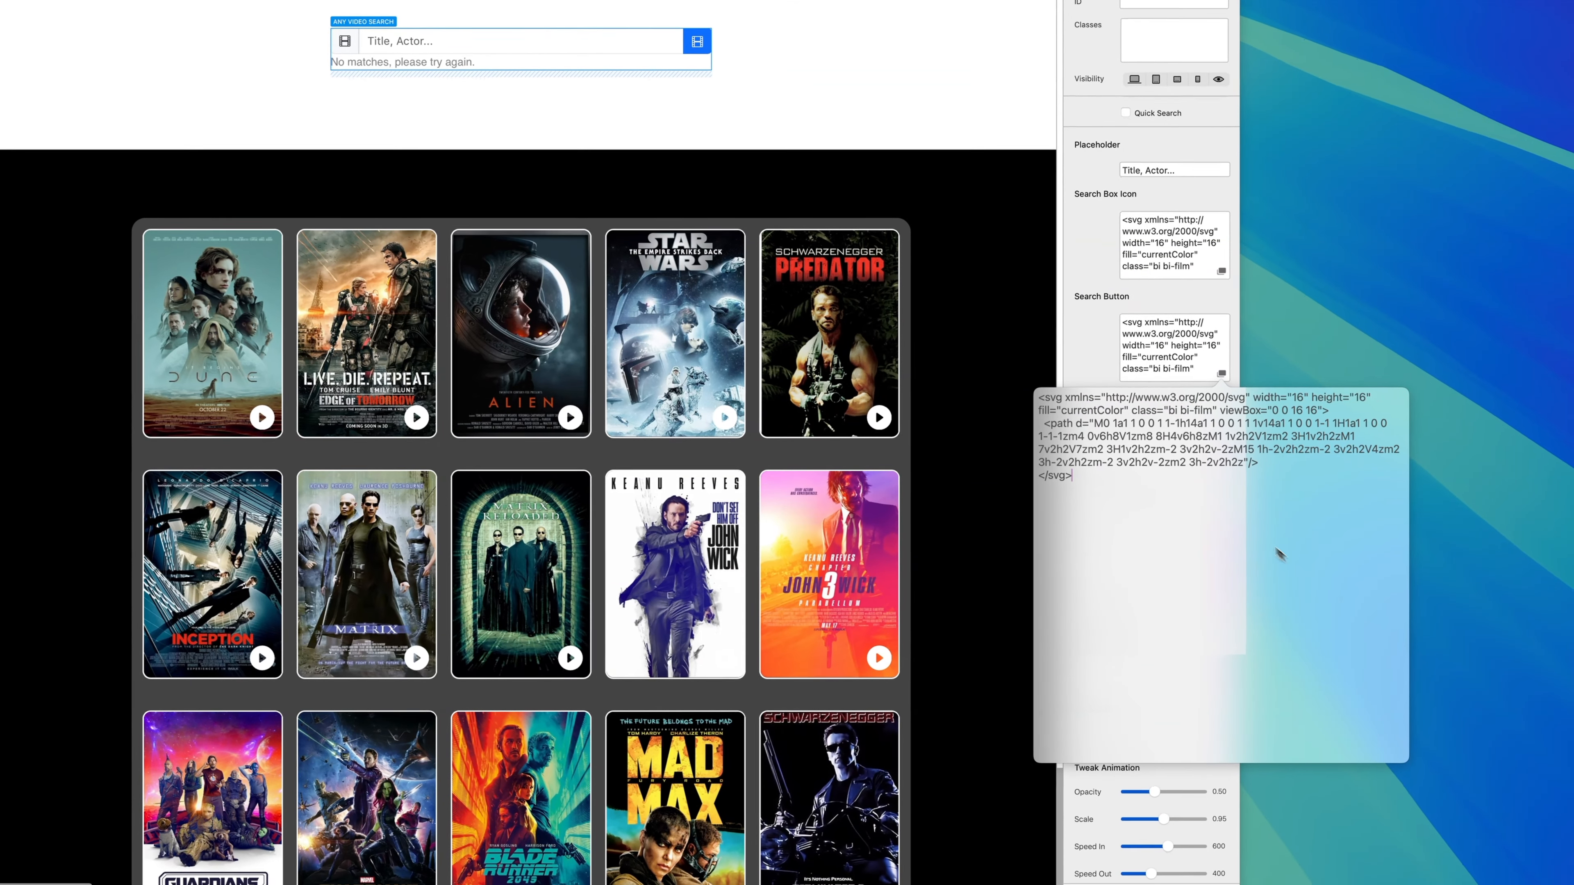
# Add <span>Search</span> directly after the film SVG in the Search Button code.
pyautogui.write('<sp')
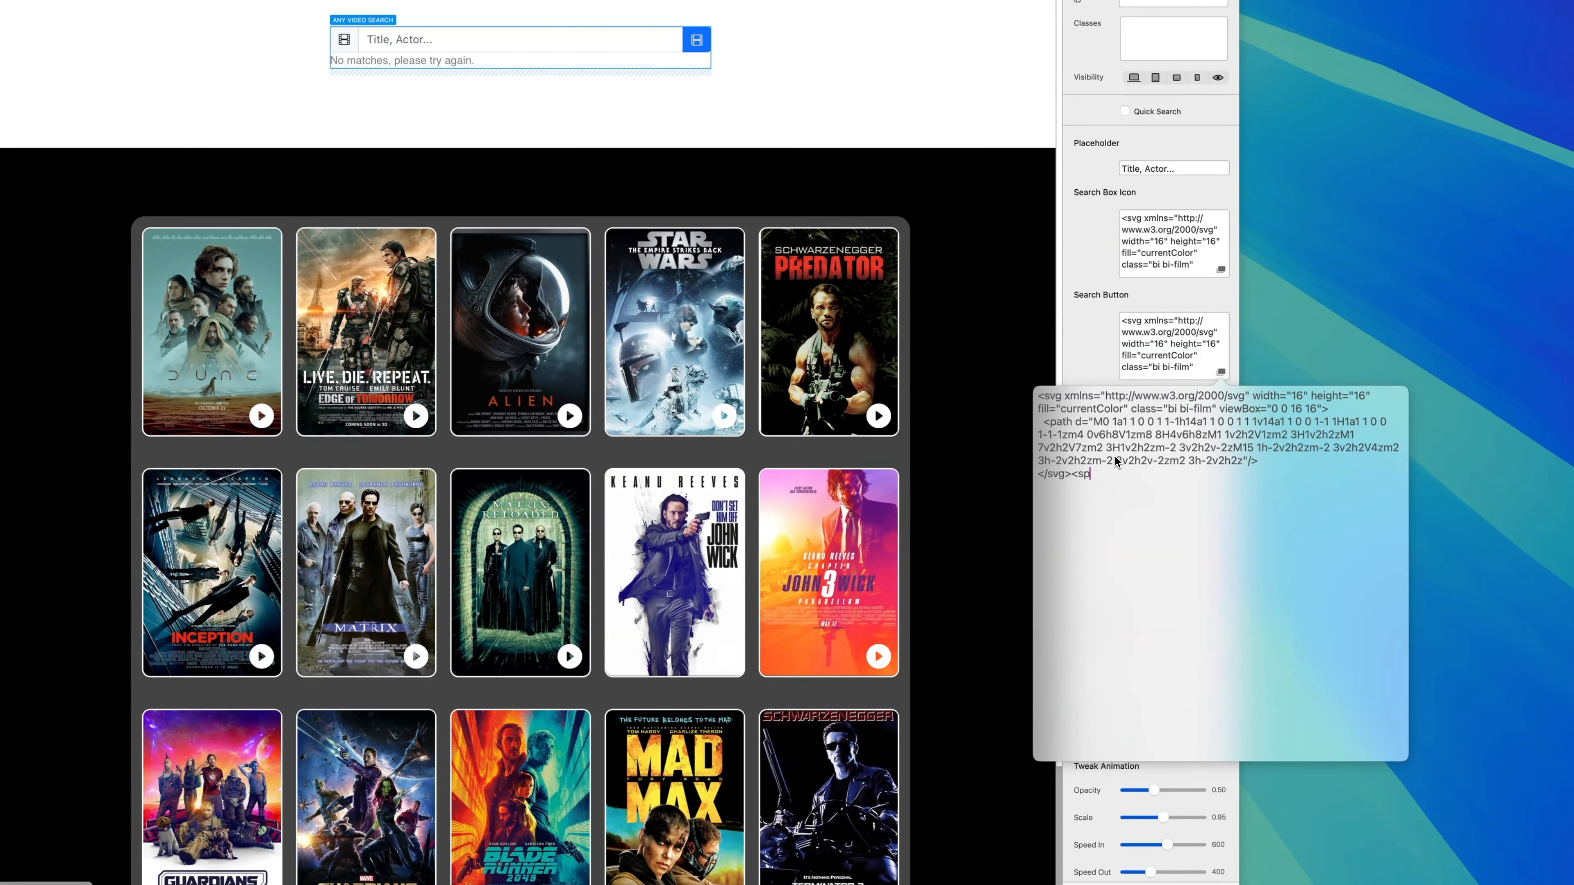
pyautogui.write('an><')
pyautogui.write('/spa')
pyautogui.write('Search')
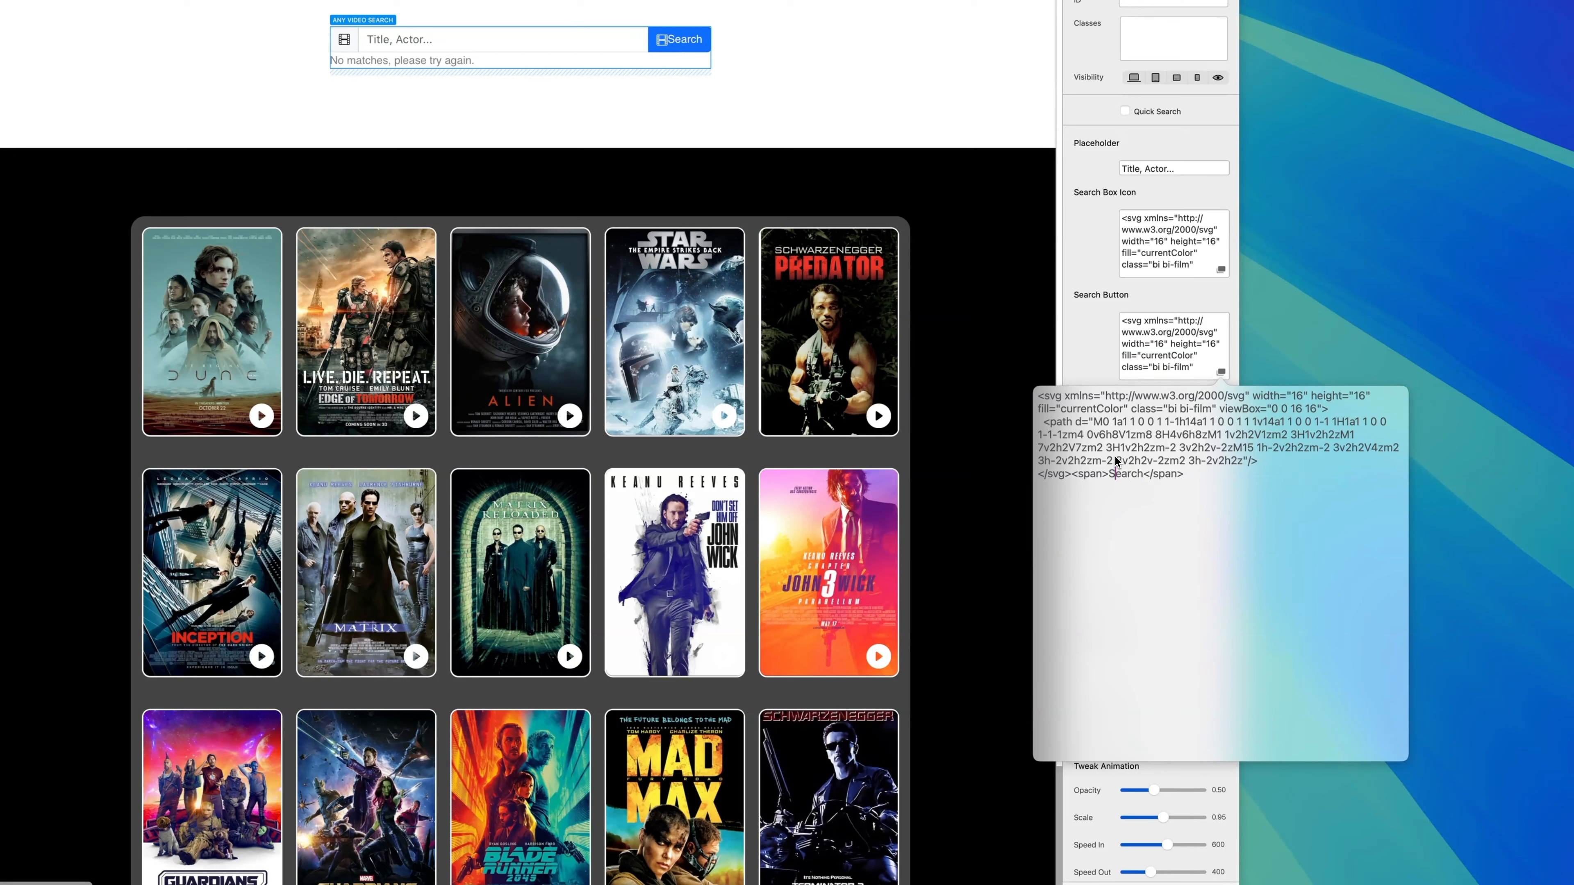
# Give the Search Button's span the attribute class="ms-2" to space its label from the icon.
pyautogui.write(' cl')
pyautogui.write('ass=')
pyautogui.write('""')
pyautogui.write('ms')
pyautogui.write('0')
pyautogui.press('BackSpace')
pyautogui.write('-2')
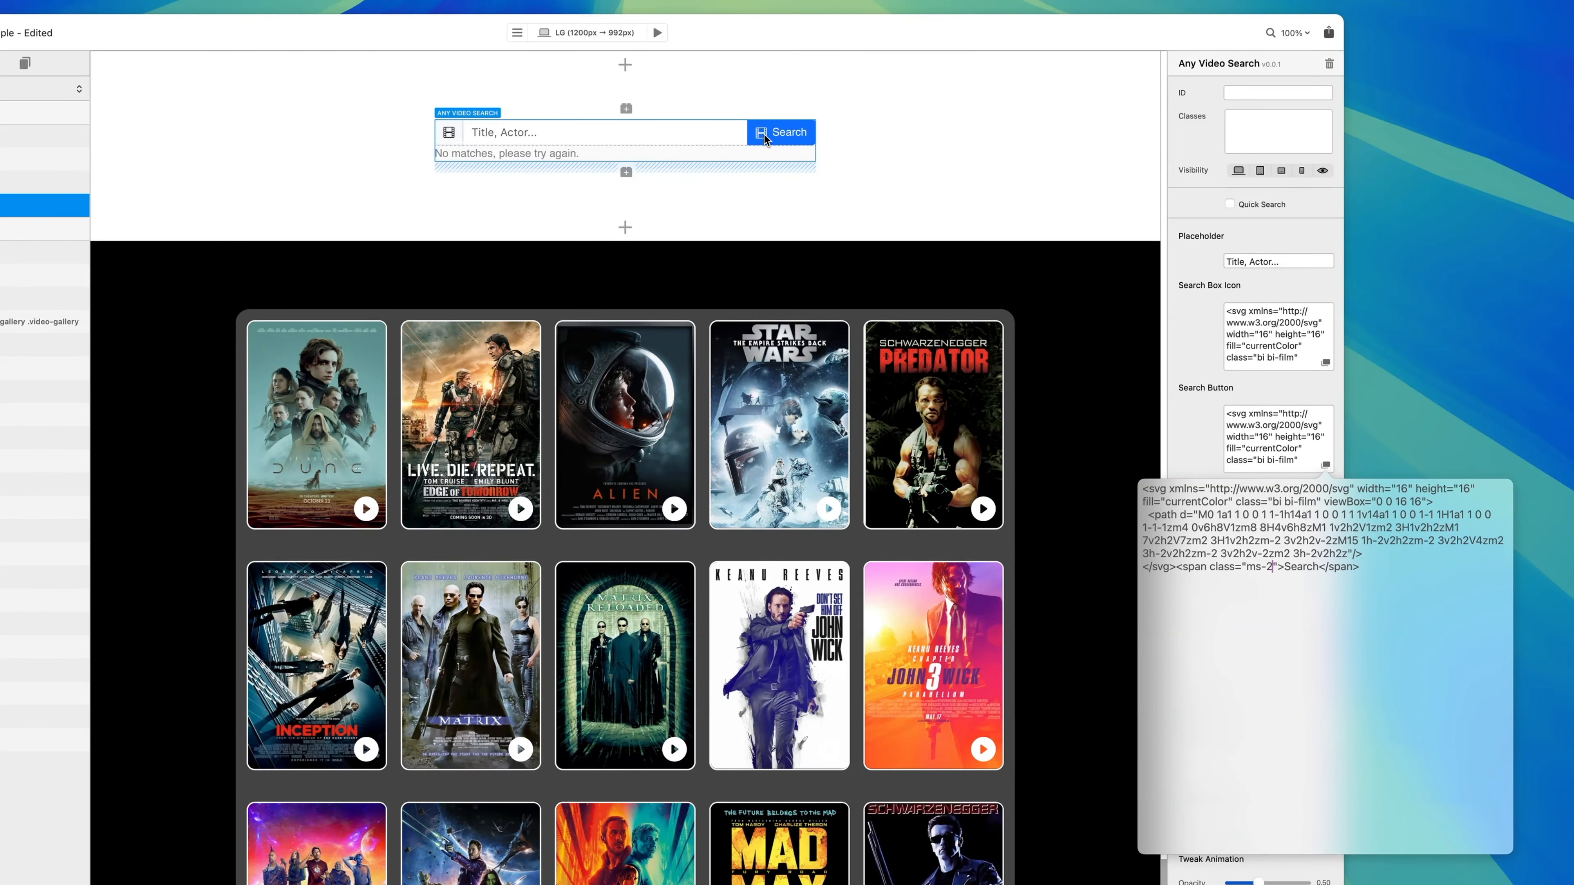
pyautogui.click(1206, 438)
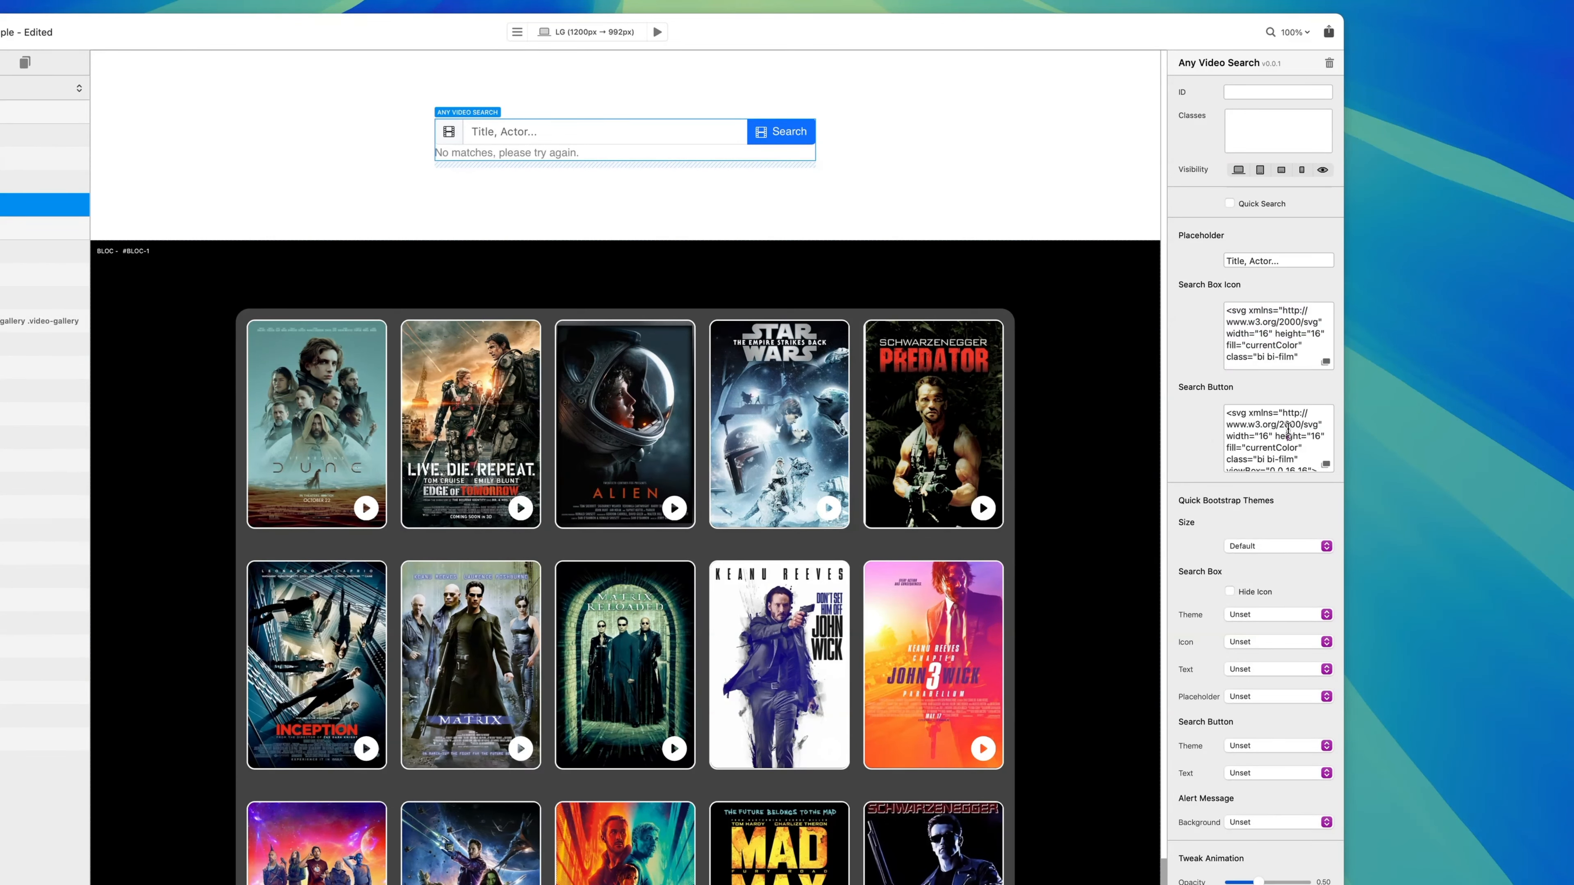
# Try the plain text "Search" as the Search Button content and restore the film SVG with its ms-2 span.
pyautogui.click(1325, 464)
pyautogui.click(1324, 462)
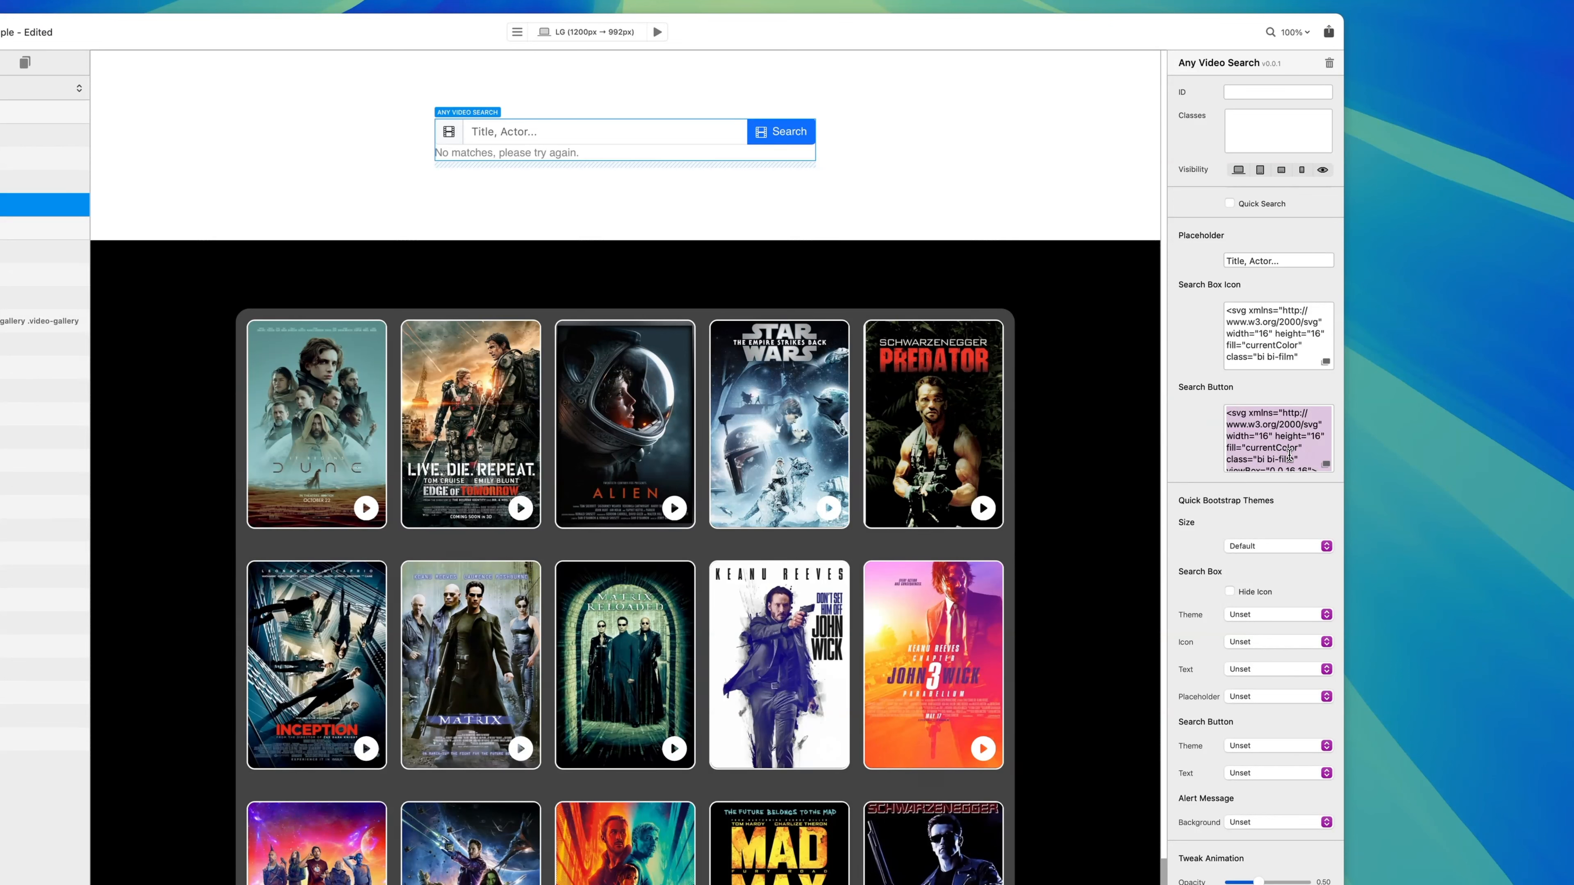
pyautogui.press('BackSpace')
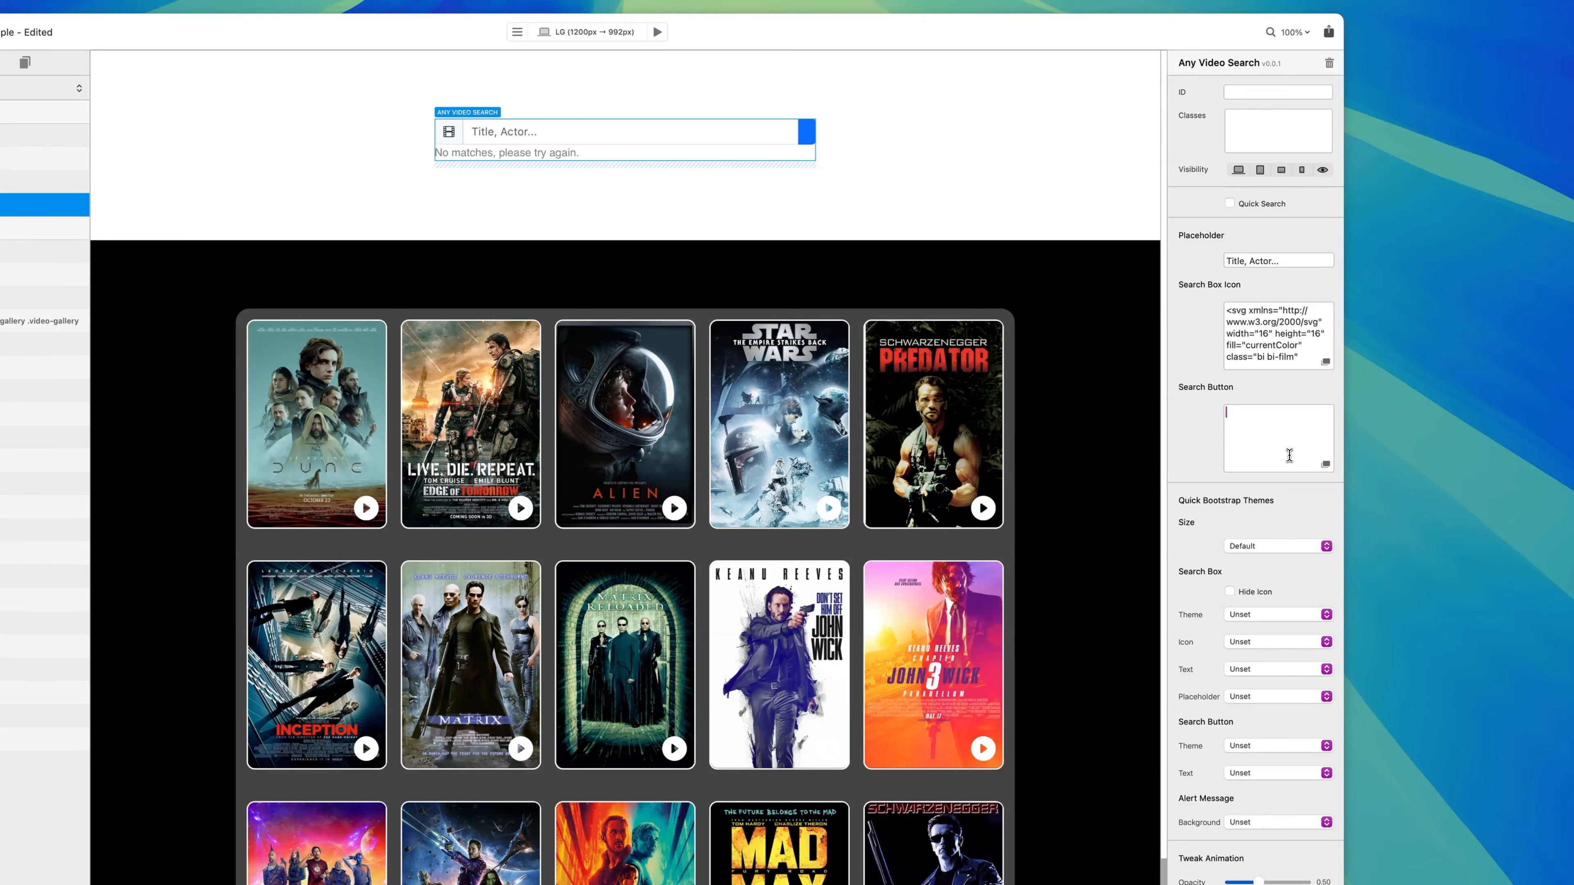
pyautogui.write('Search')
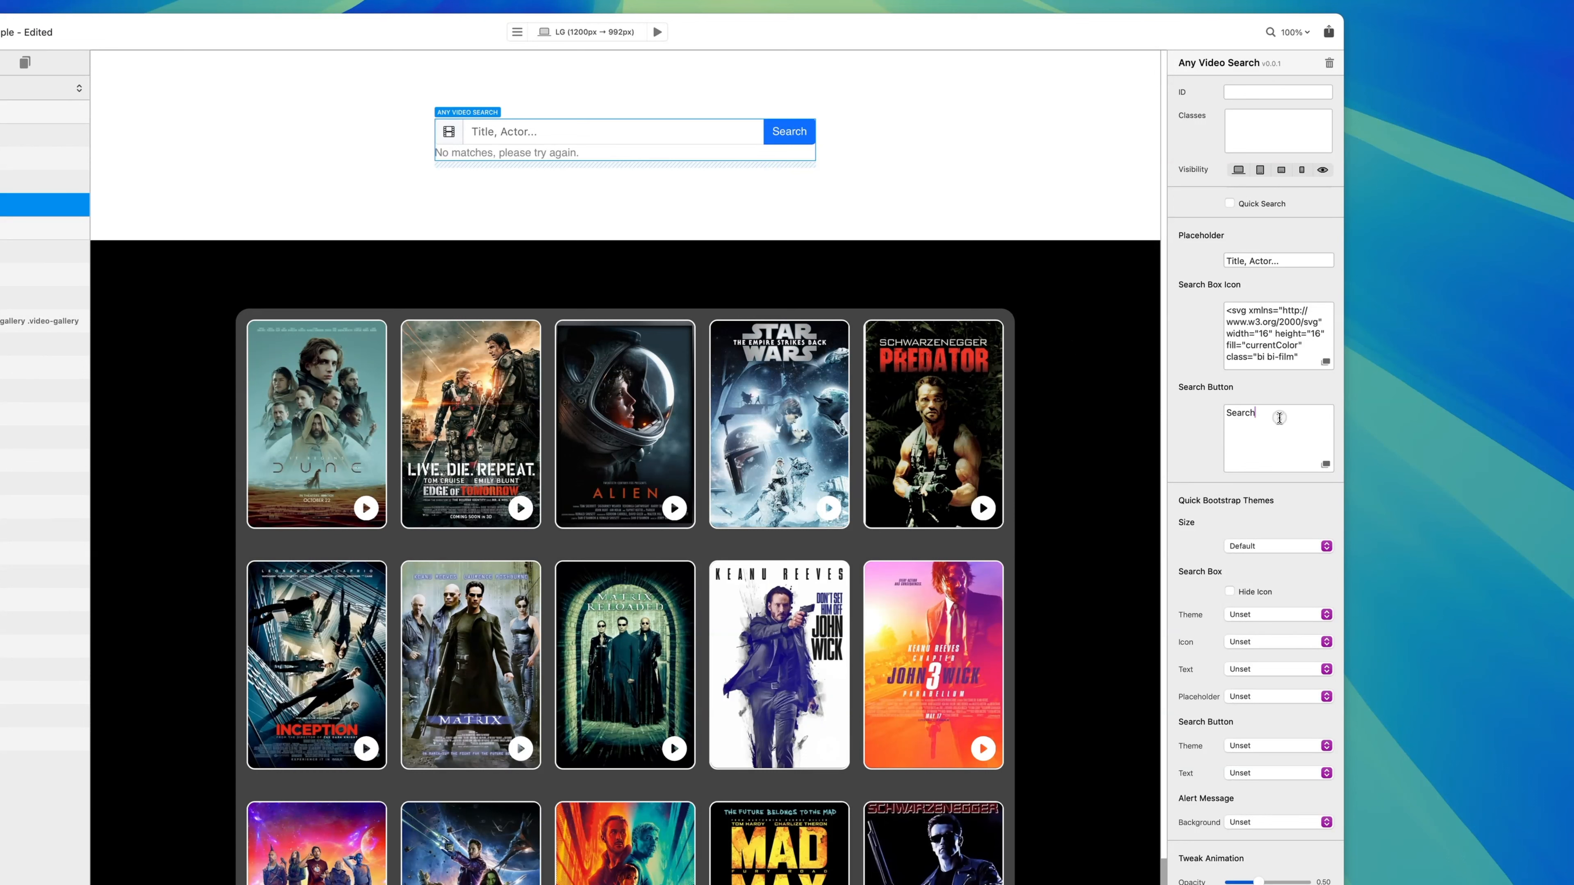
pyautogui.press('super+v')
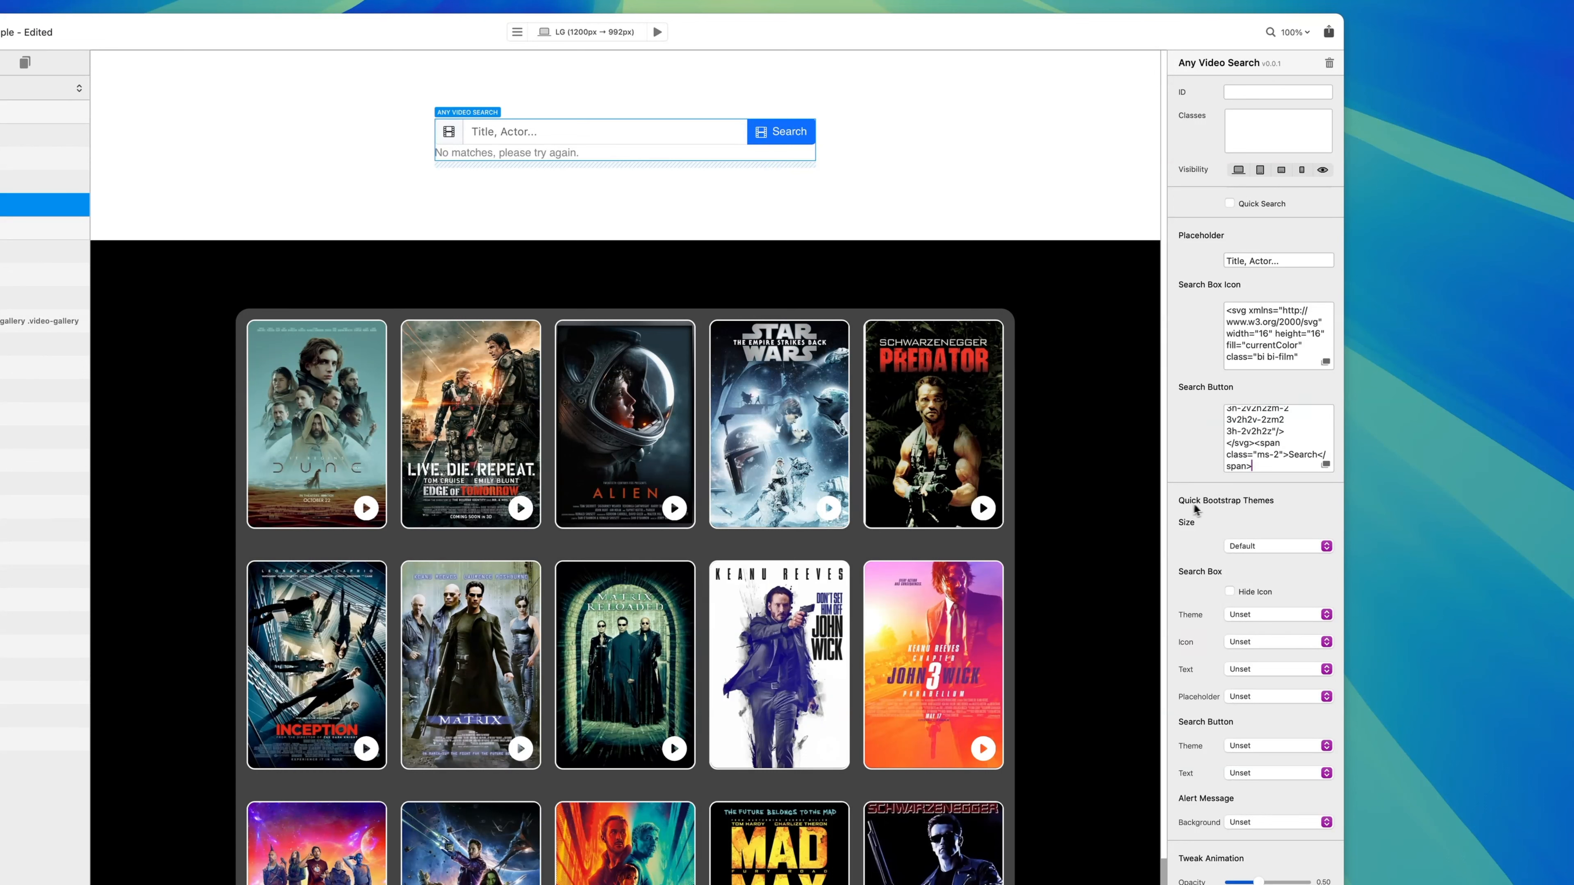
# Set the Any Video Search bric's size to Small.
pyautogui.scroll(-2, 1211, 506)
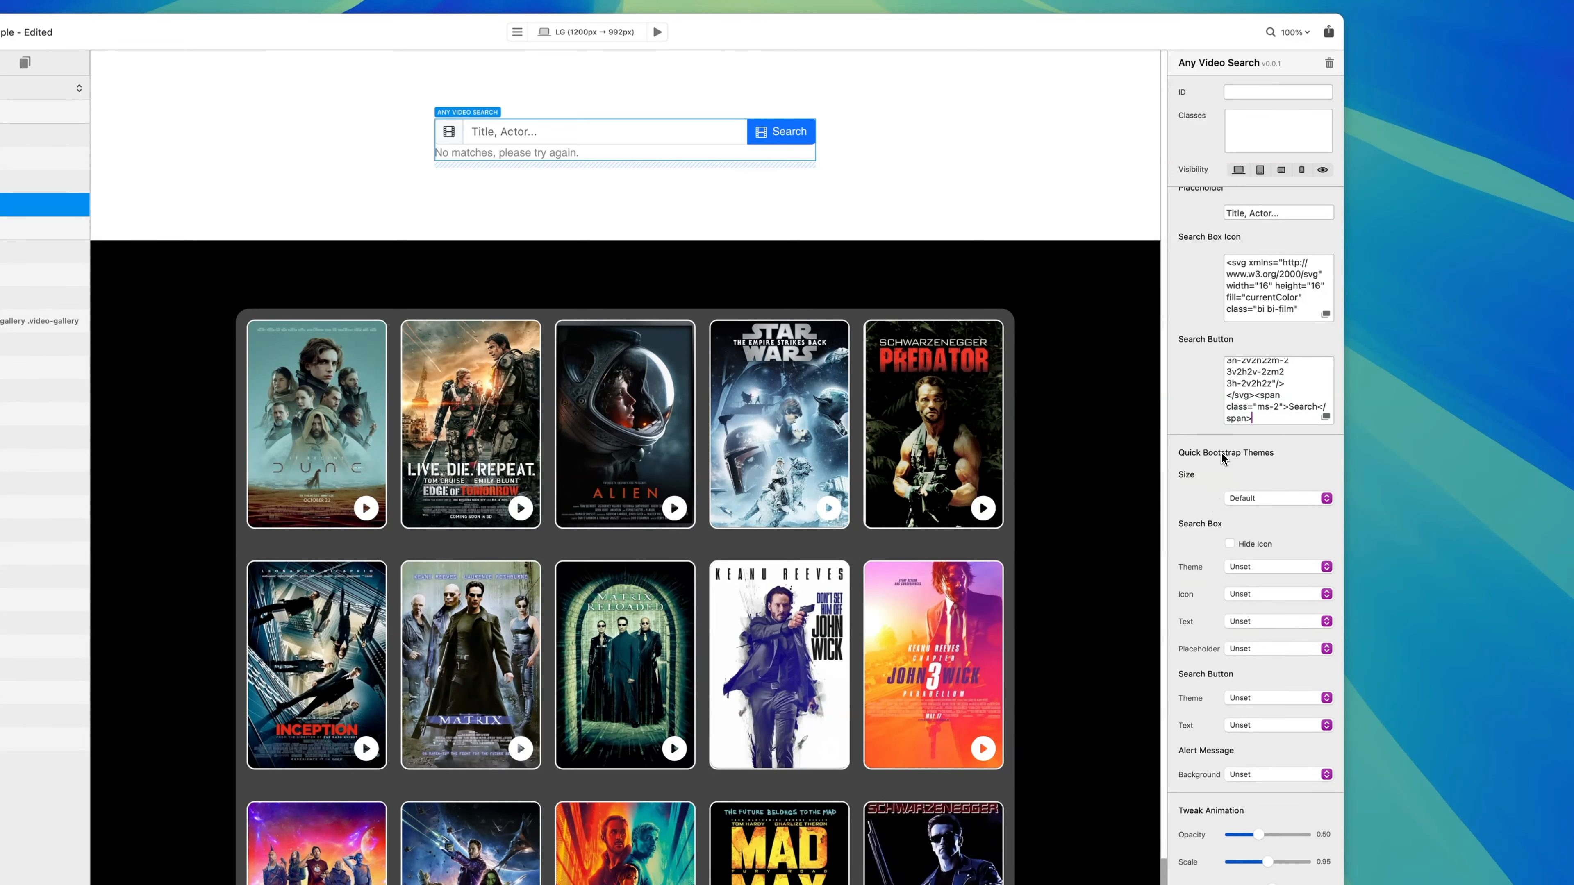
pyautogui.scroll(-2, 1233, 462)
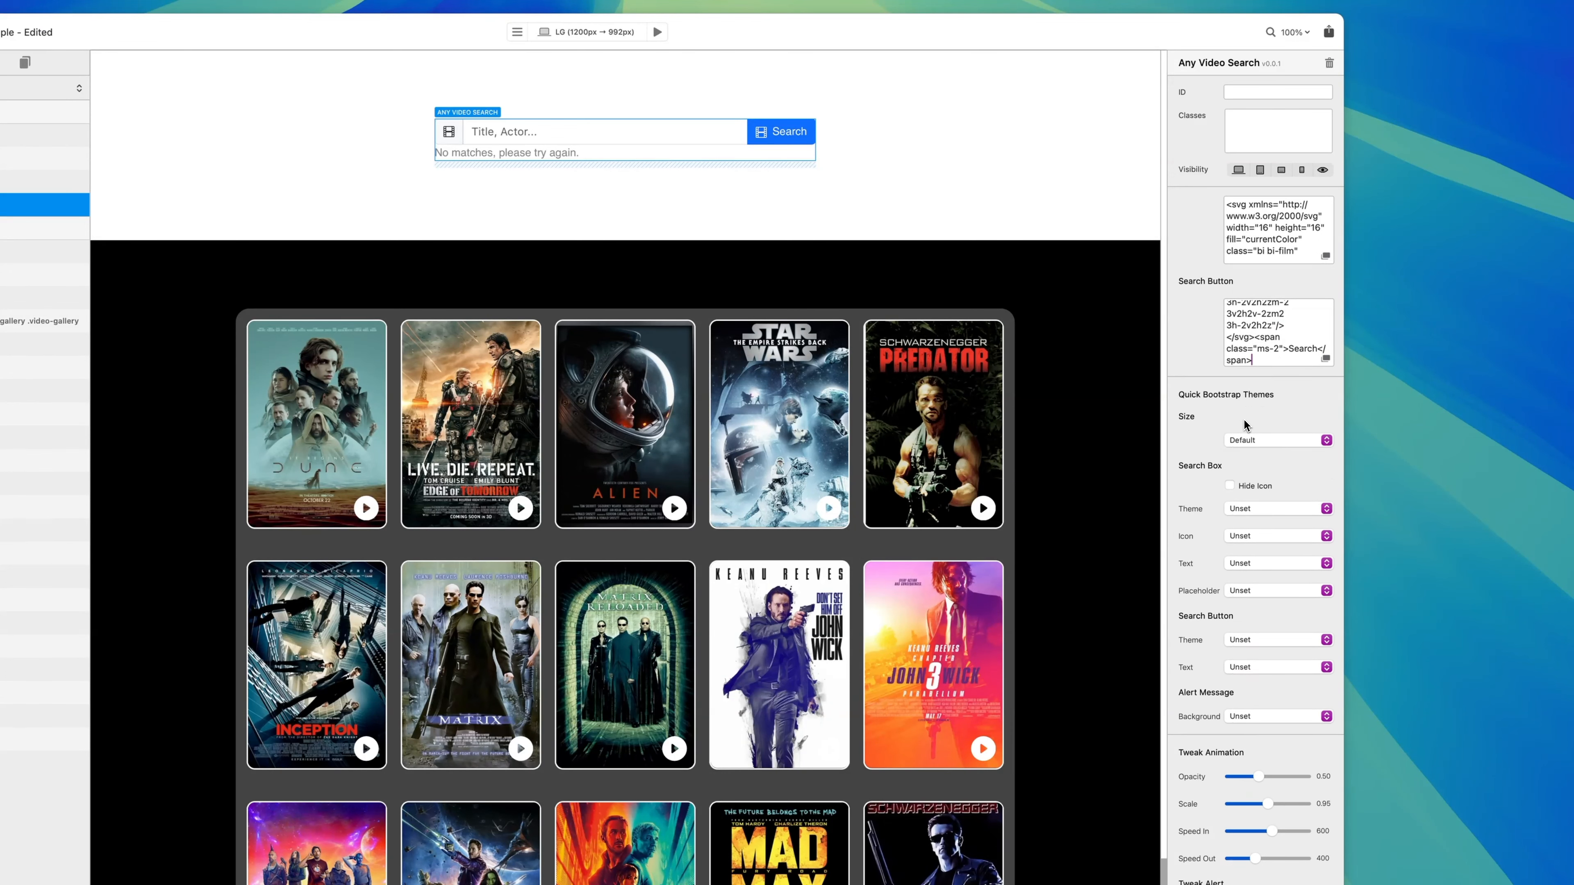
pyautogui.click(1249, 440)
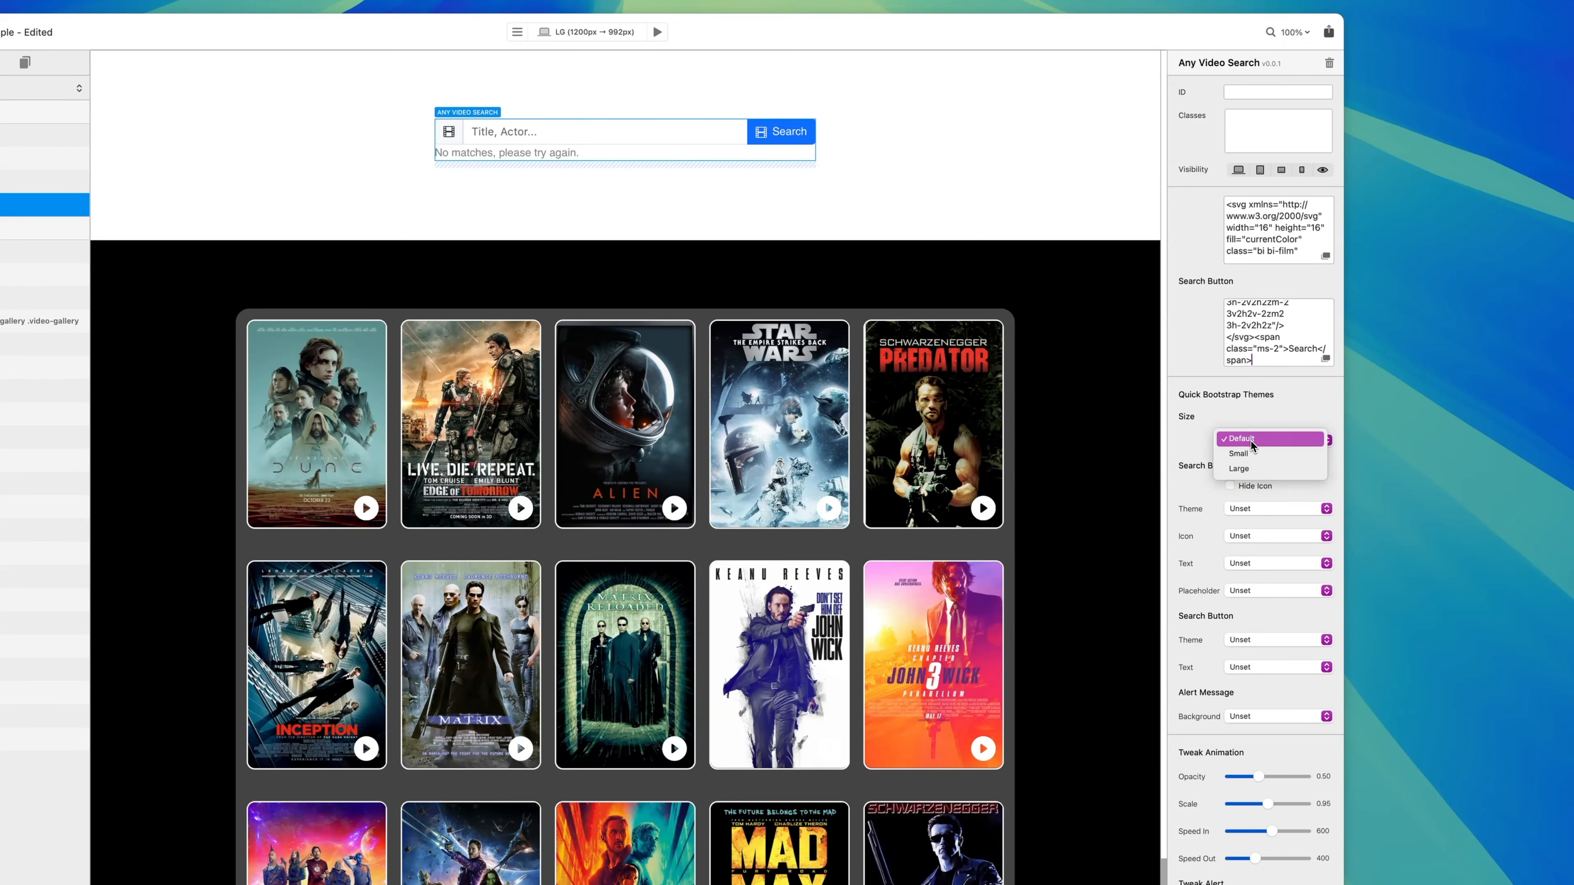
pyautogui.click(1257, 451)
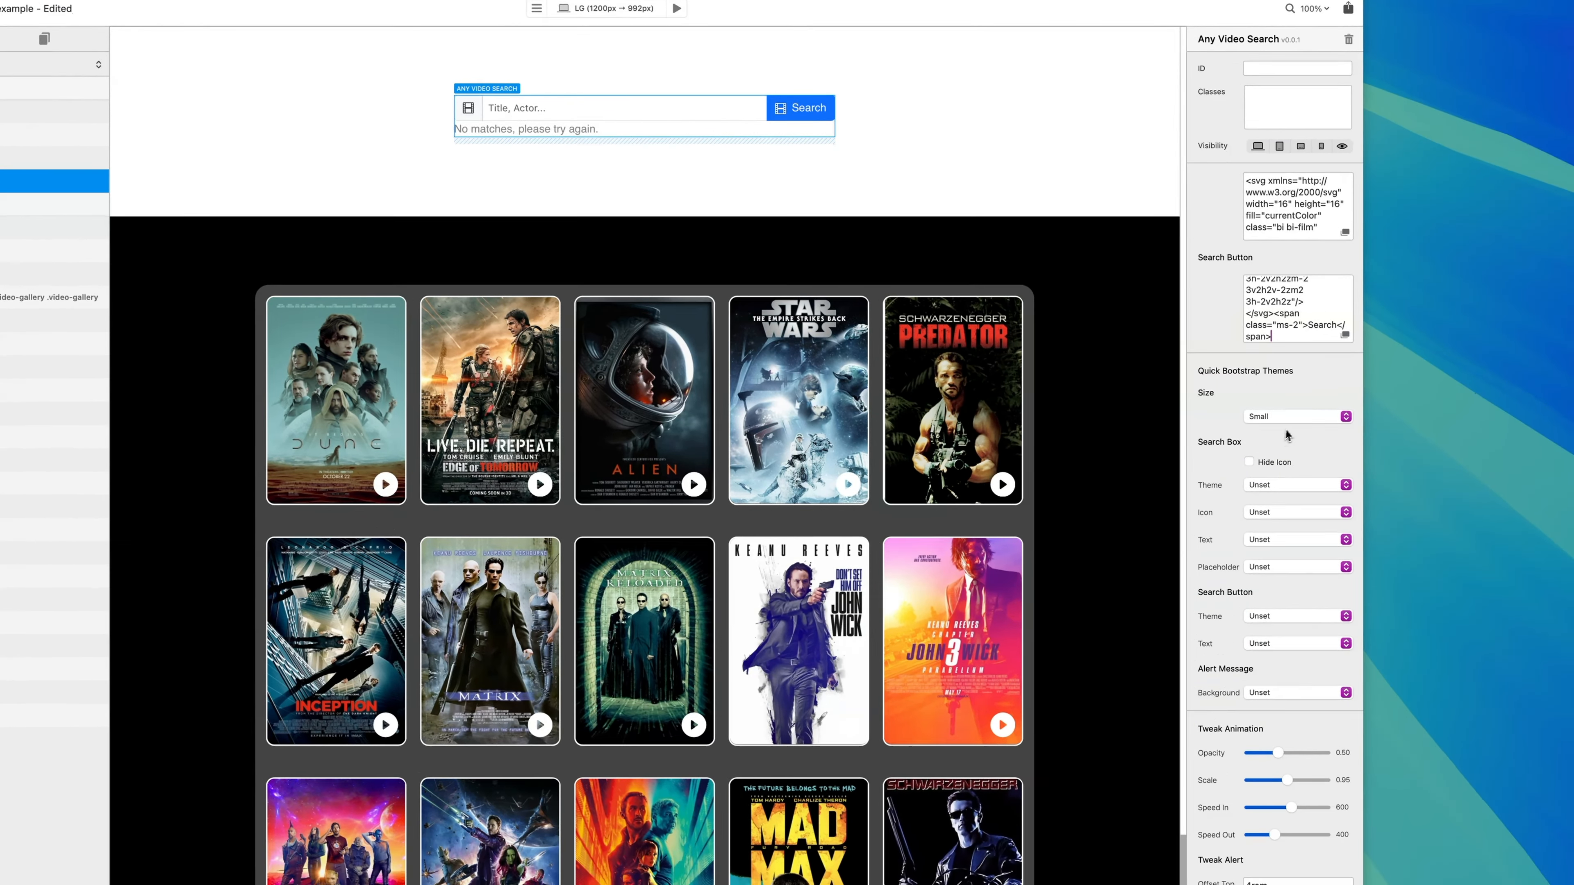
# Set the search bric's size to Large and turn on Hide Icon for the search box.
pyautogui.click(1322, 457)
pyautogui.click(1322, 474)
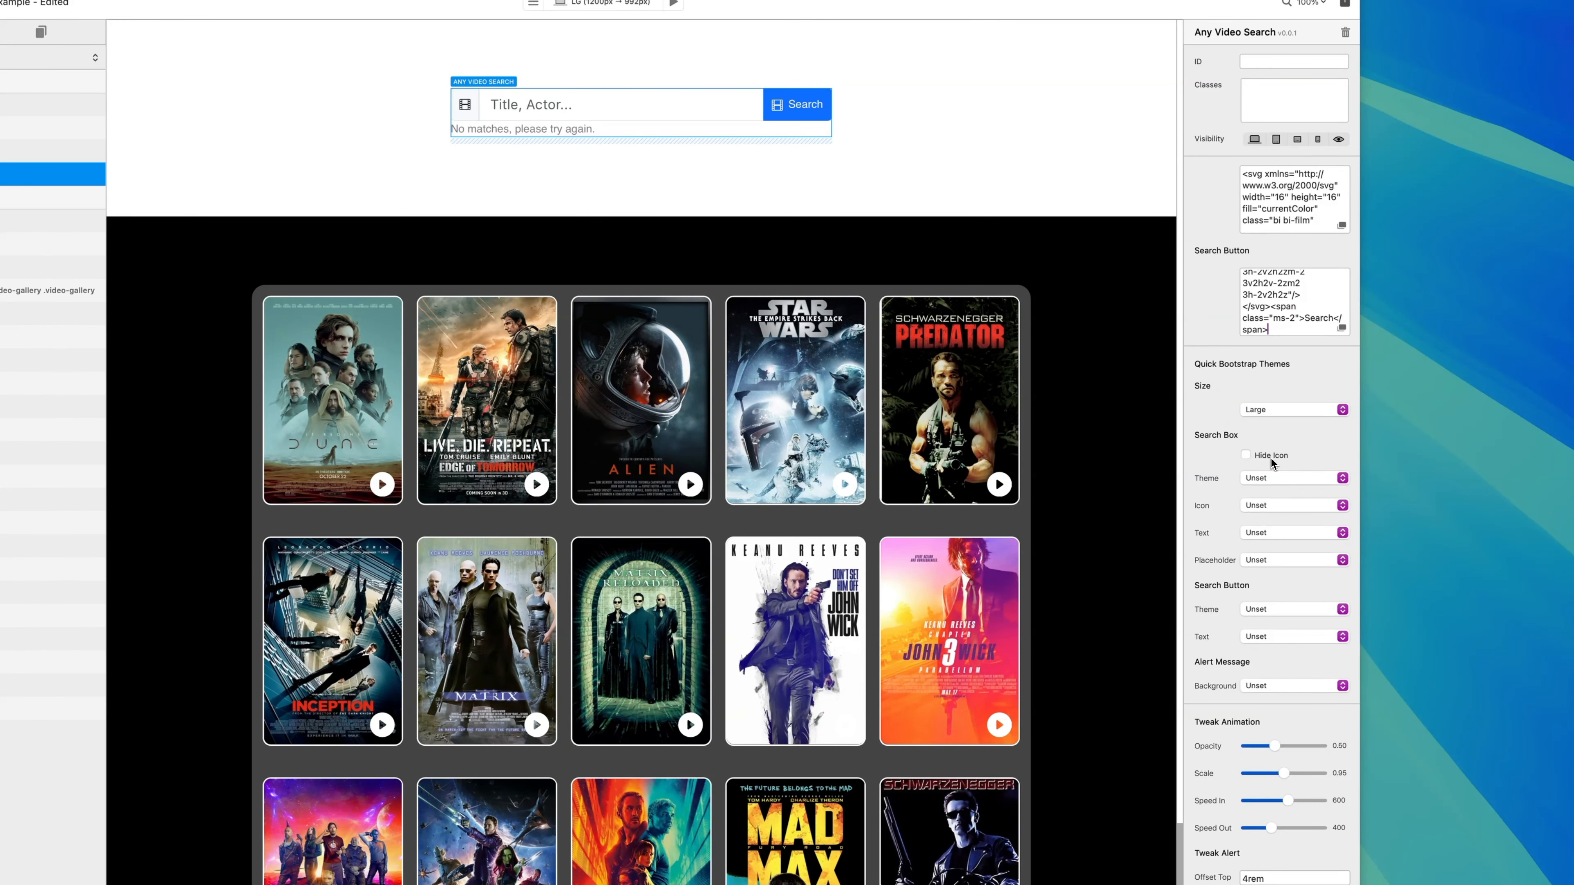
pyautogui.click(1247, 457)
pyautogui.scroll(-1, 1247, 454)
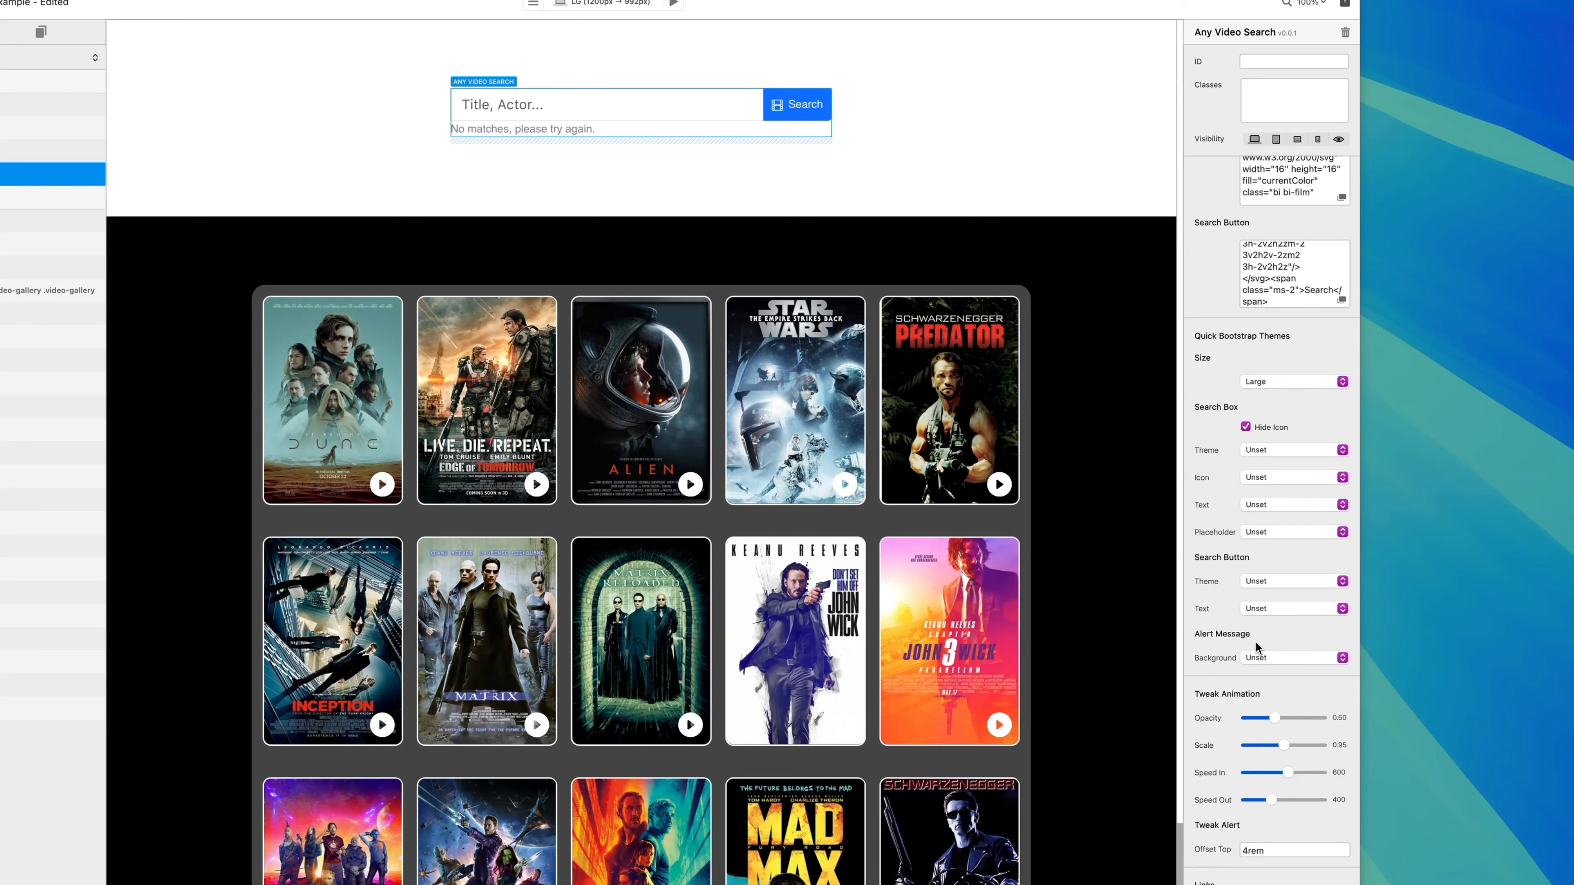
# Inspect the no-matches message paragraph and return to the Any Video Search bric's theme settings.
pyautogui.click(582, 128)
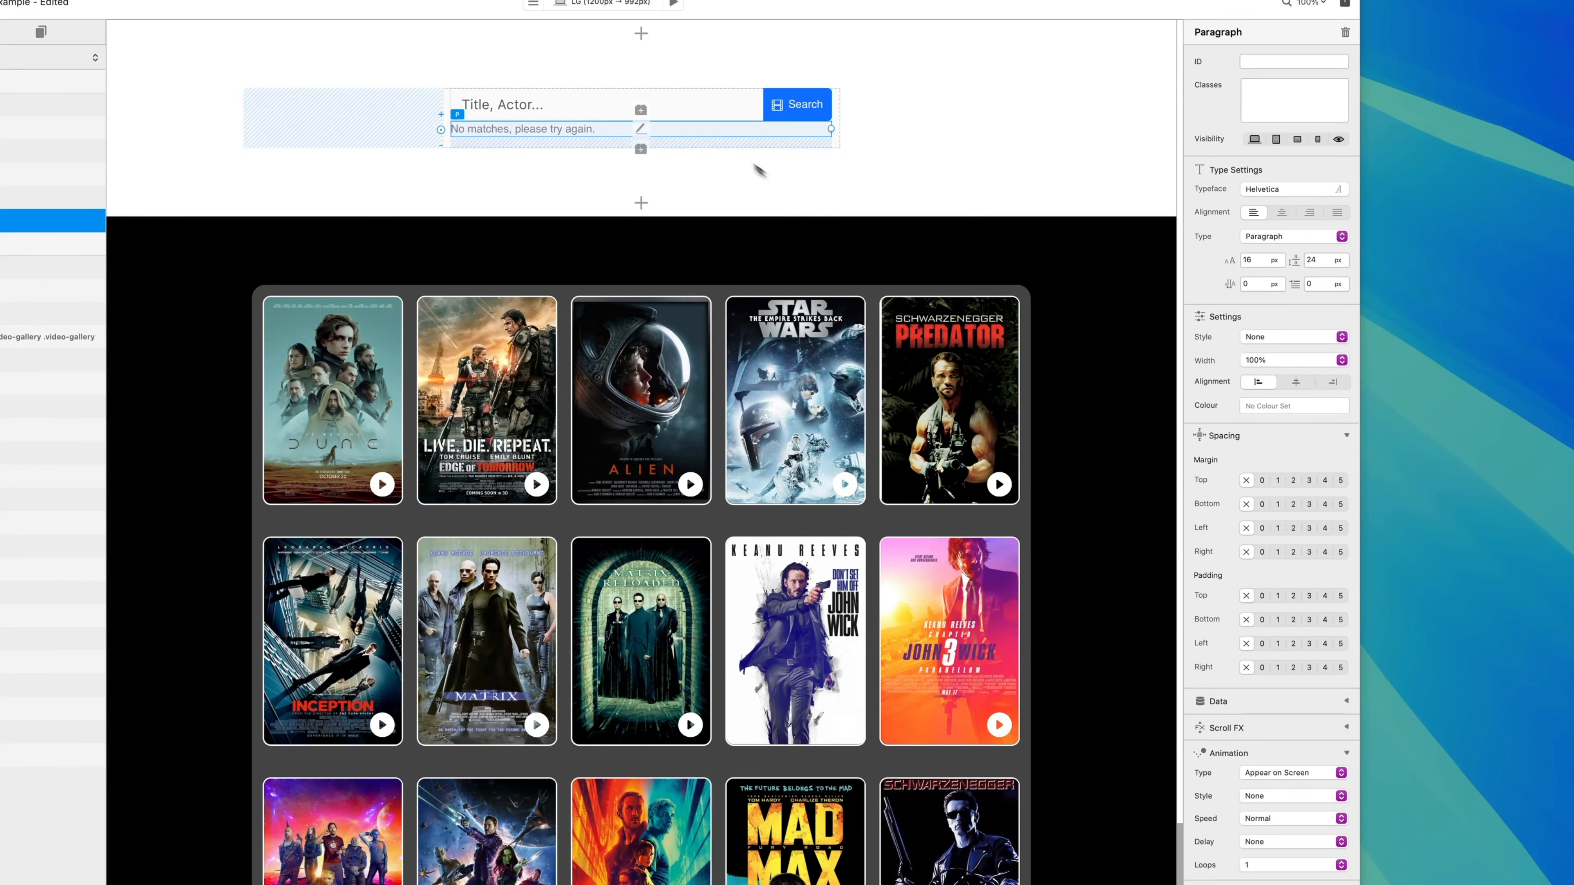
pyautogui.click(715, 115)
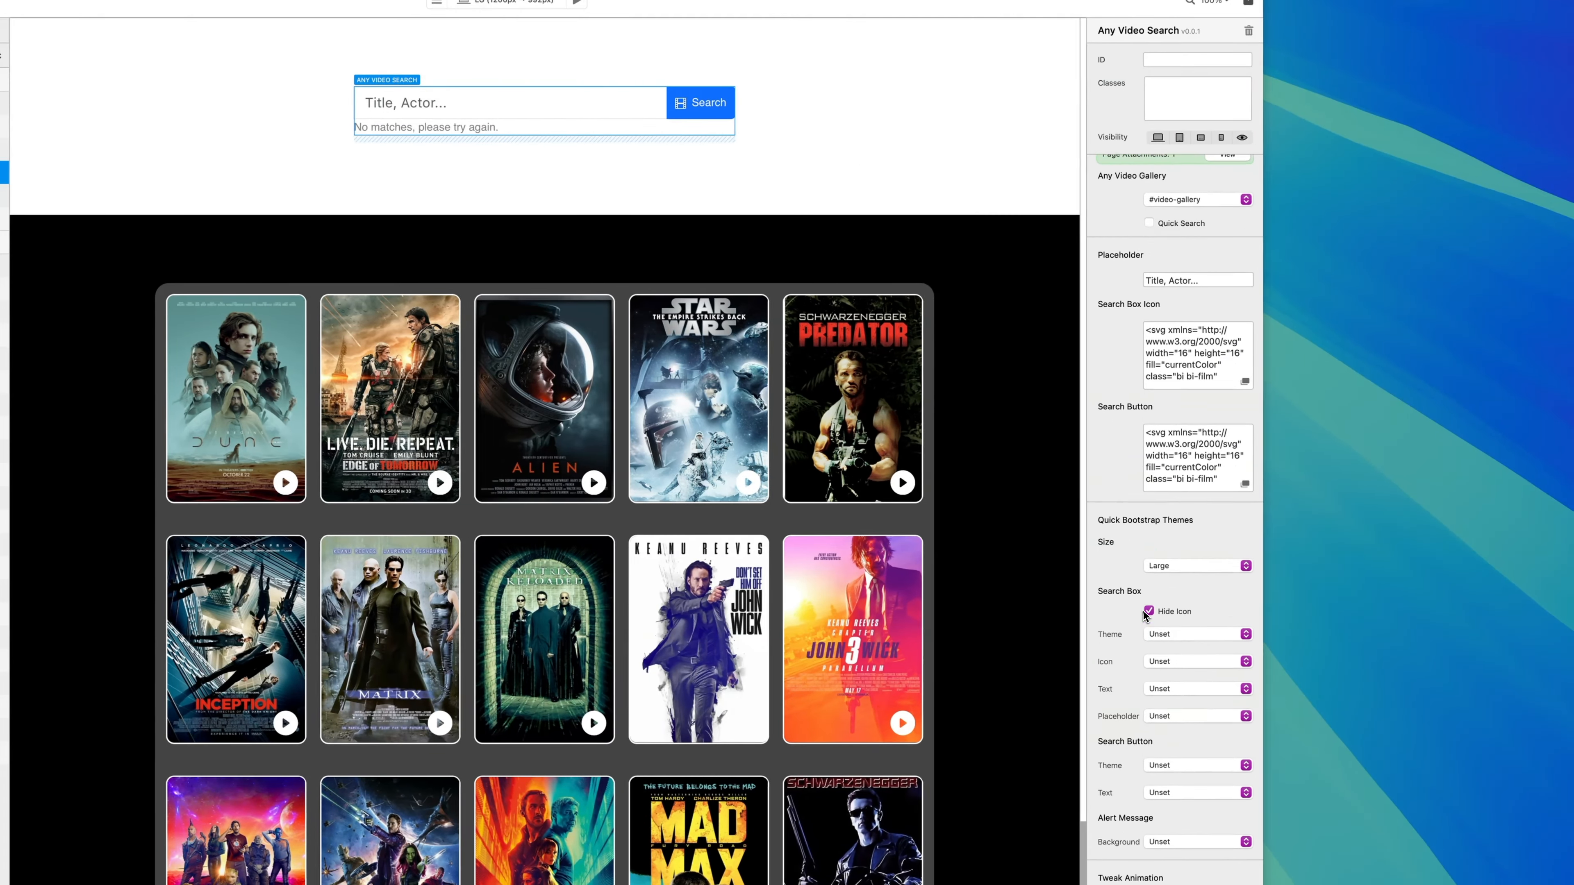
pyautogui.scroll(-3, 1187, 548)
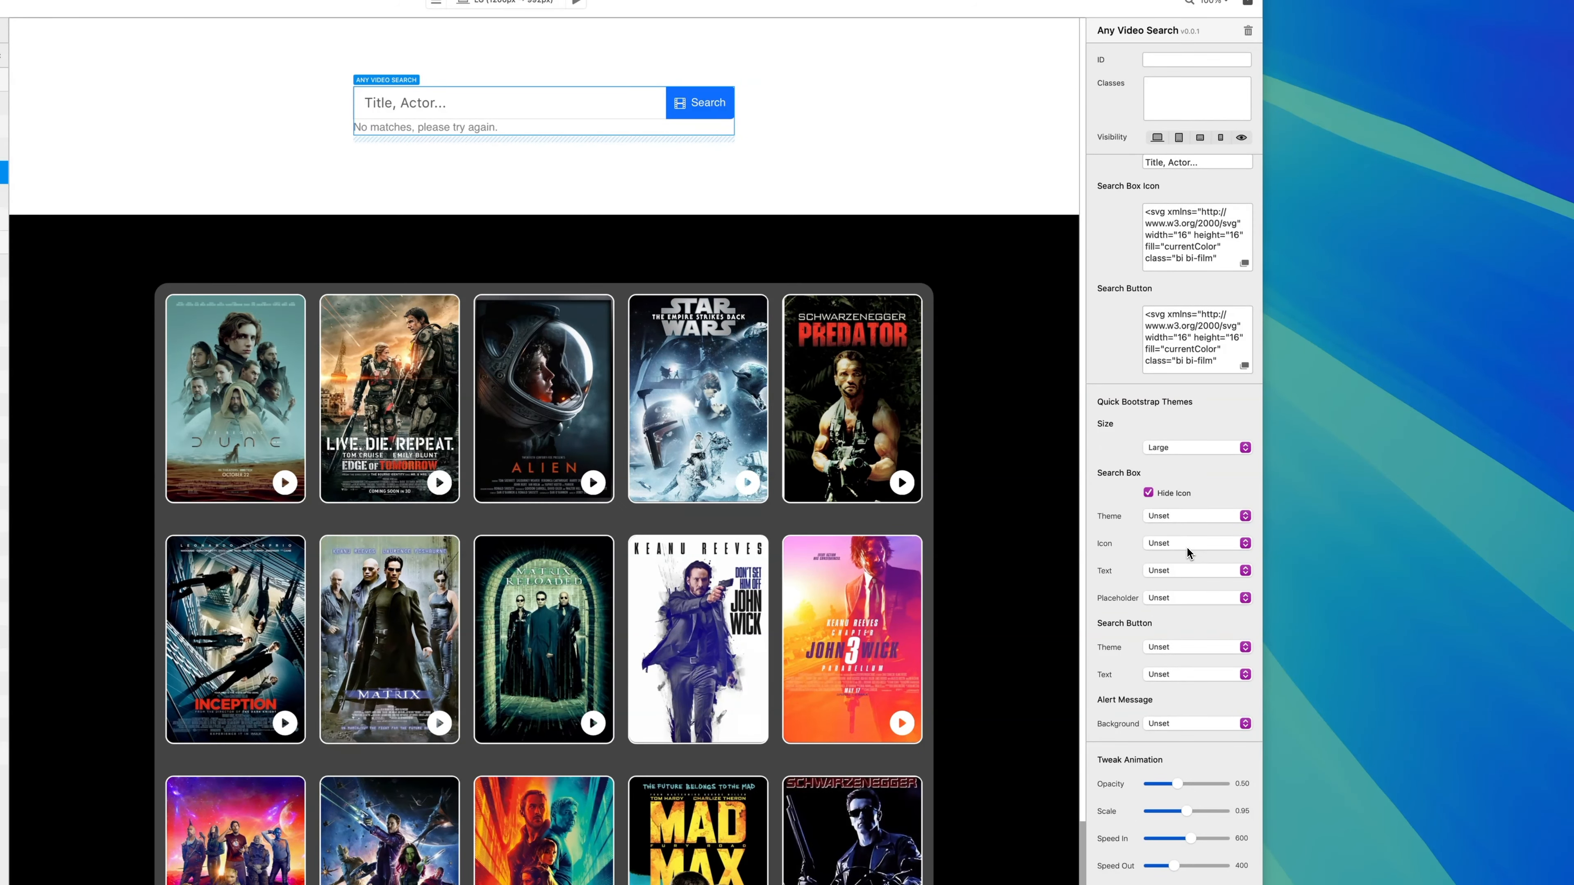
pyautogui.scroll(-2, 1187, 548)
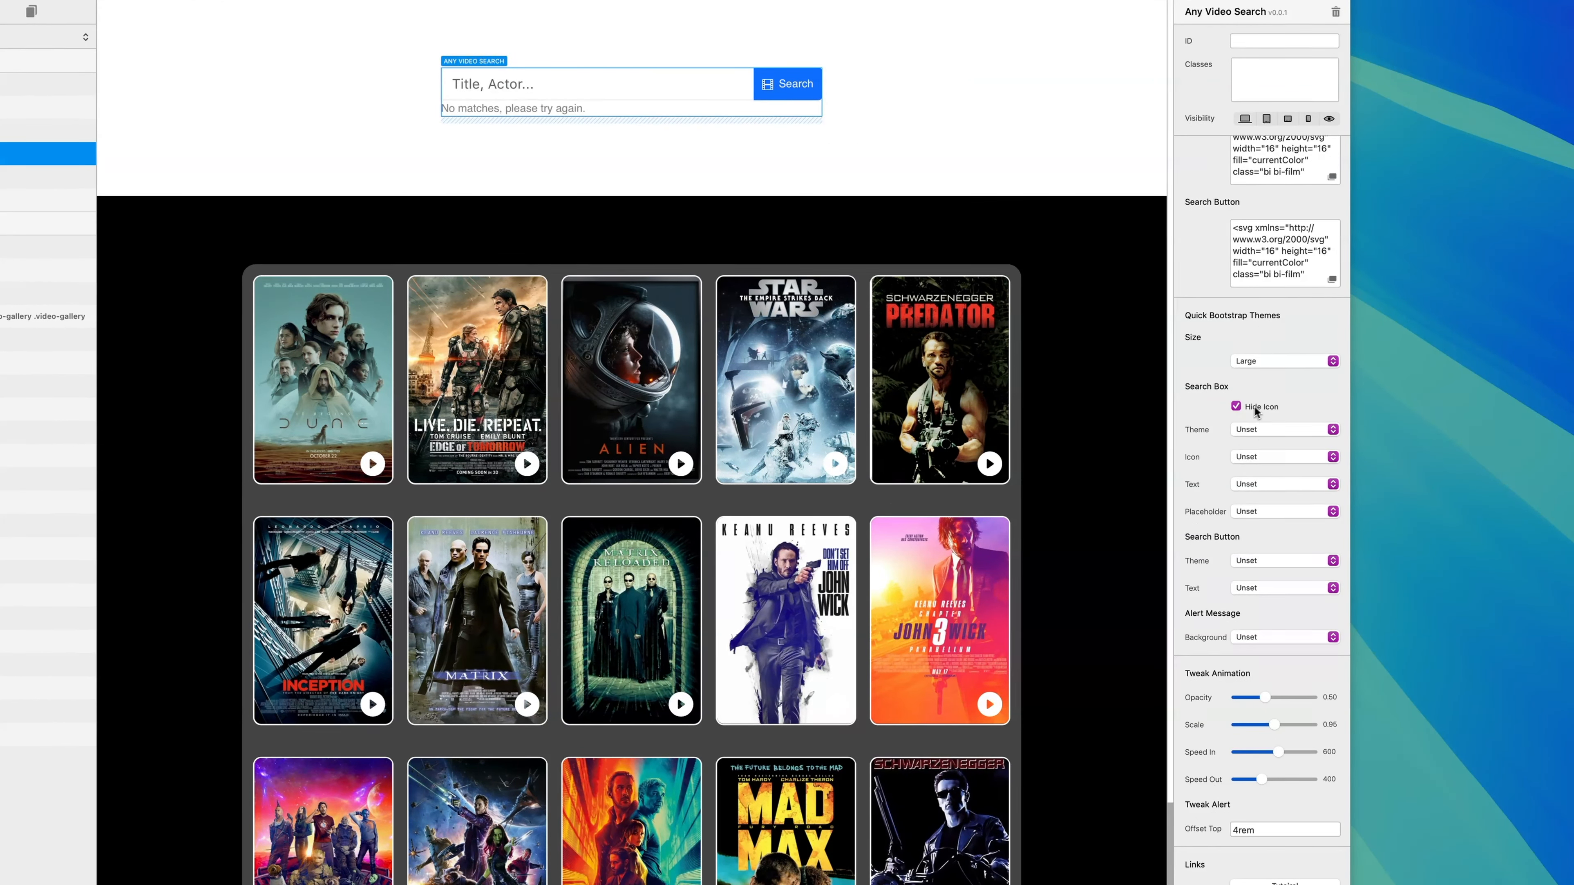
# Set the search box's theme to Primary Outline and check the result in the page preview.
pyautogui.click(1237, 428)
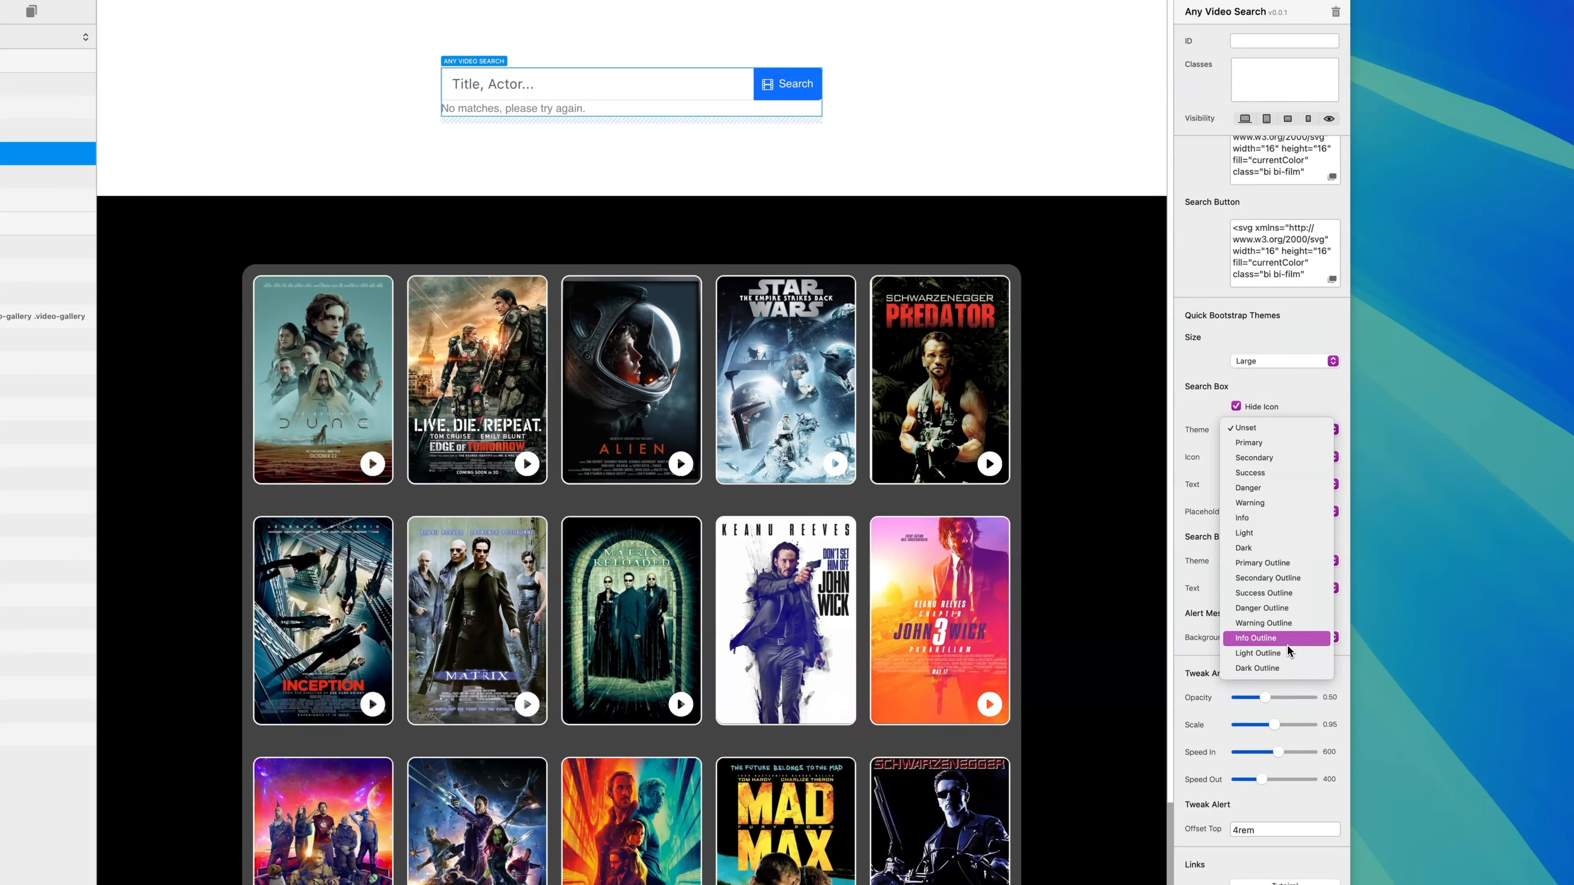
pyautogui.click(1296, 568)
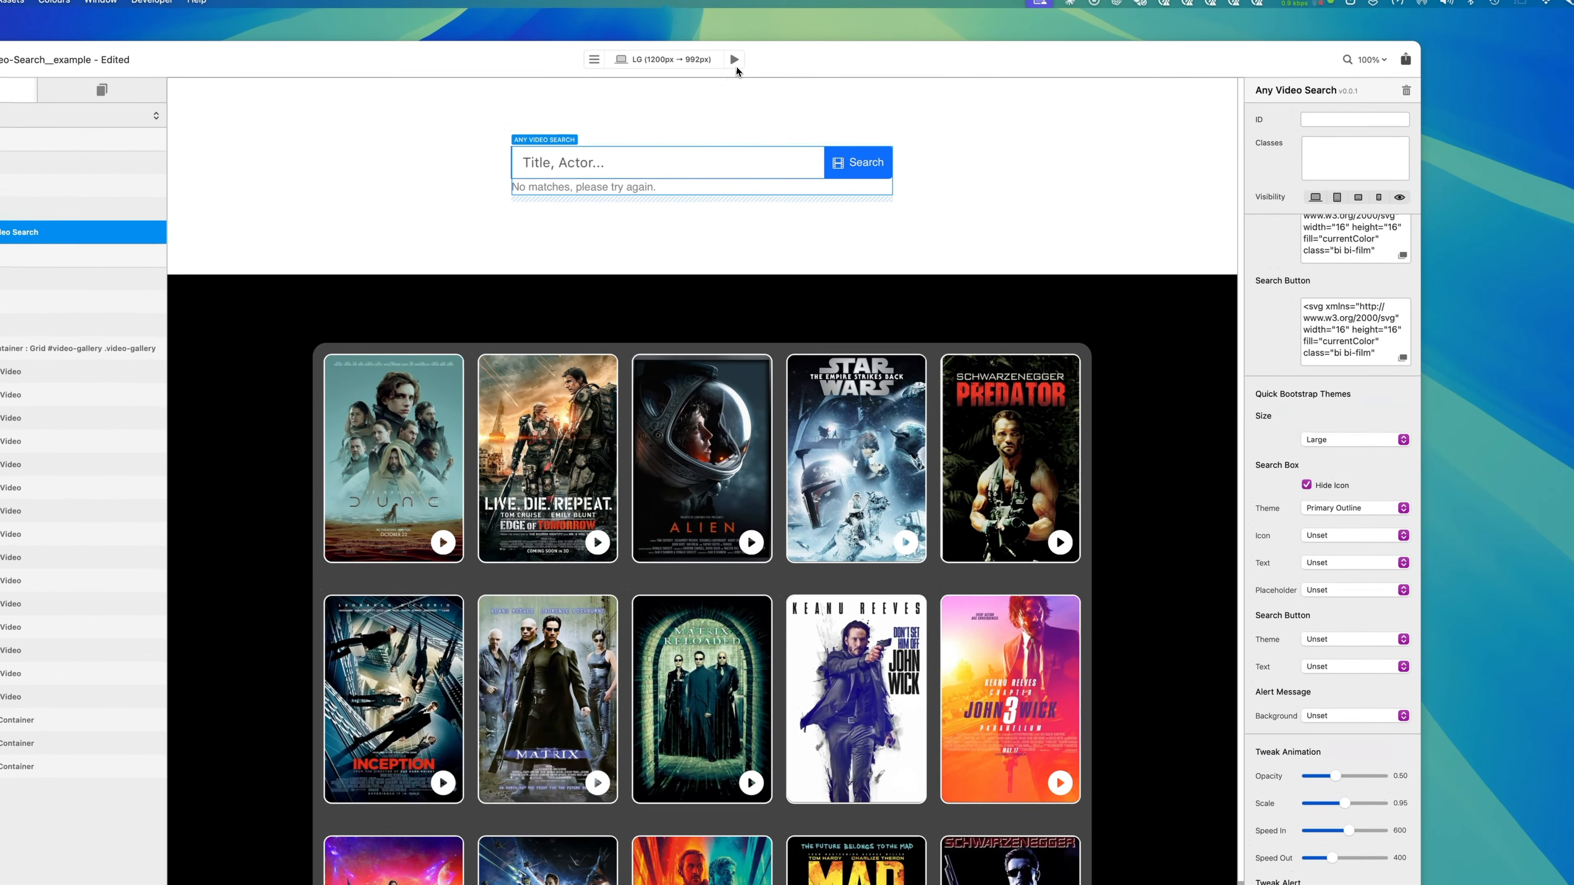
pyautogui.click(731, 60)
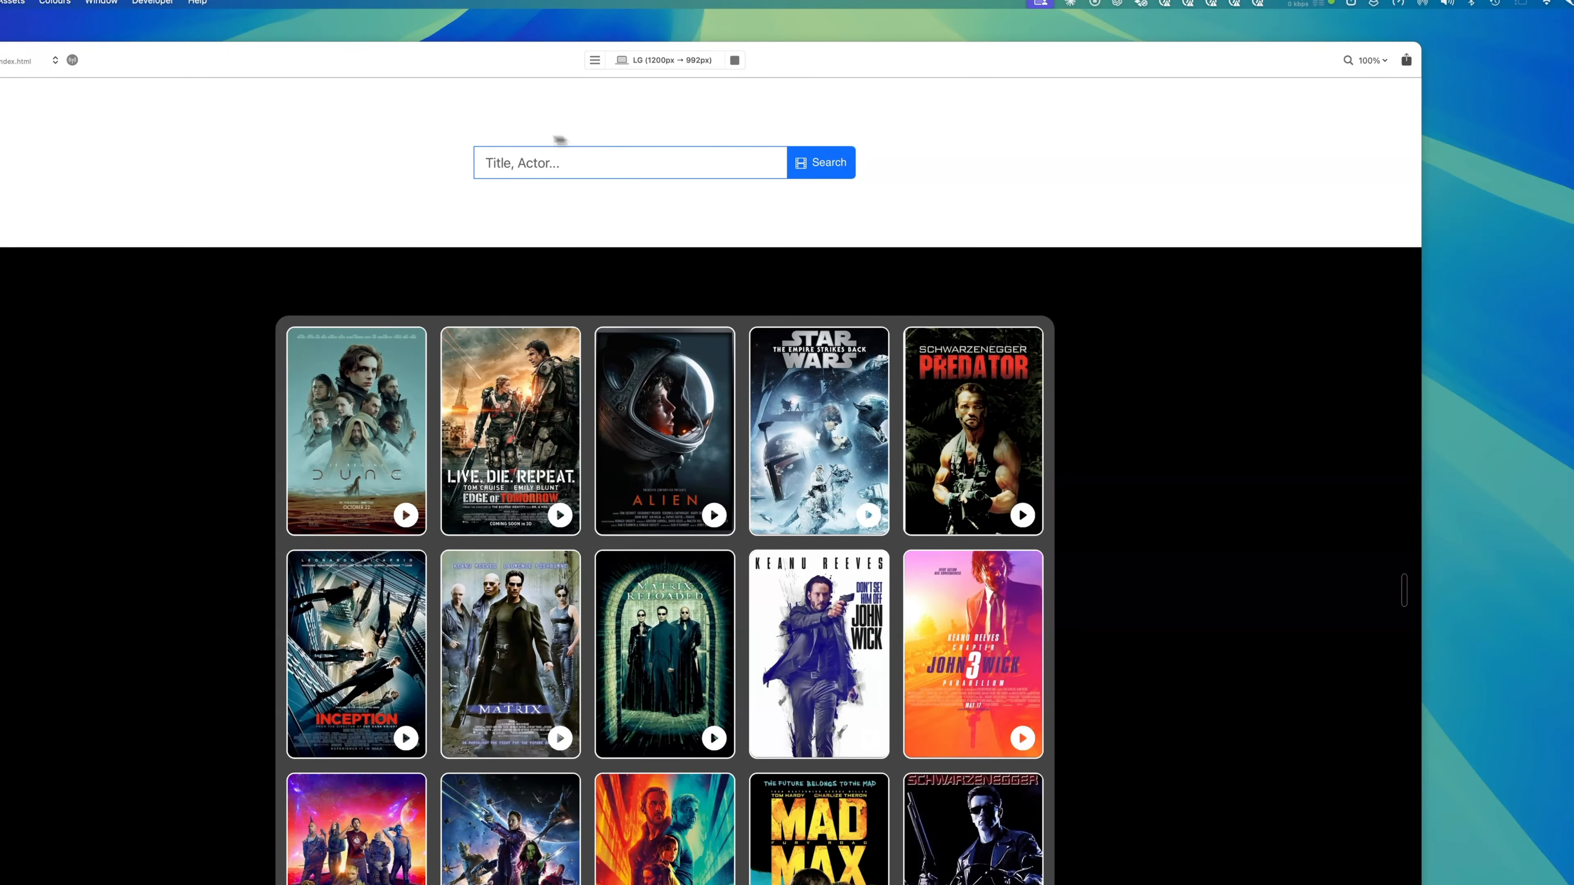
pyautogui.click(737, 61)
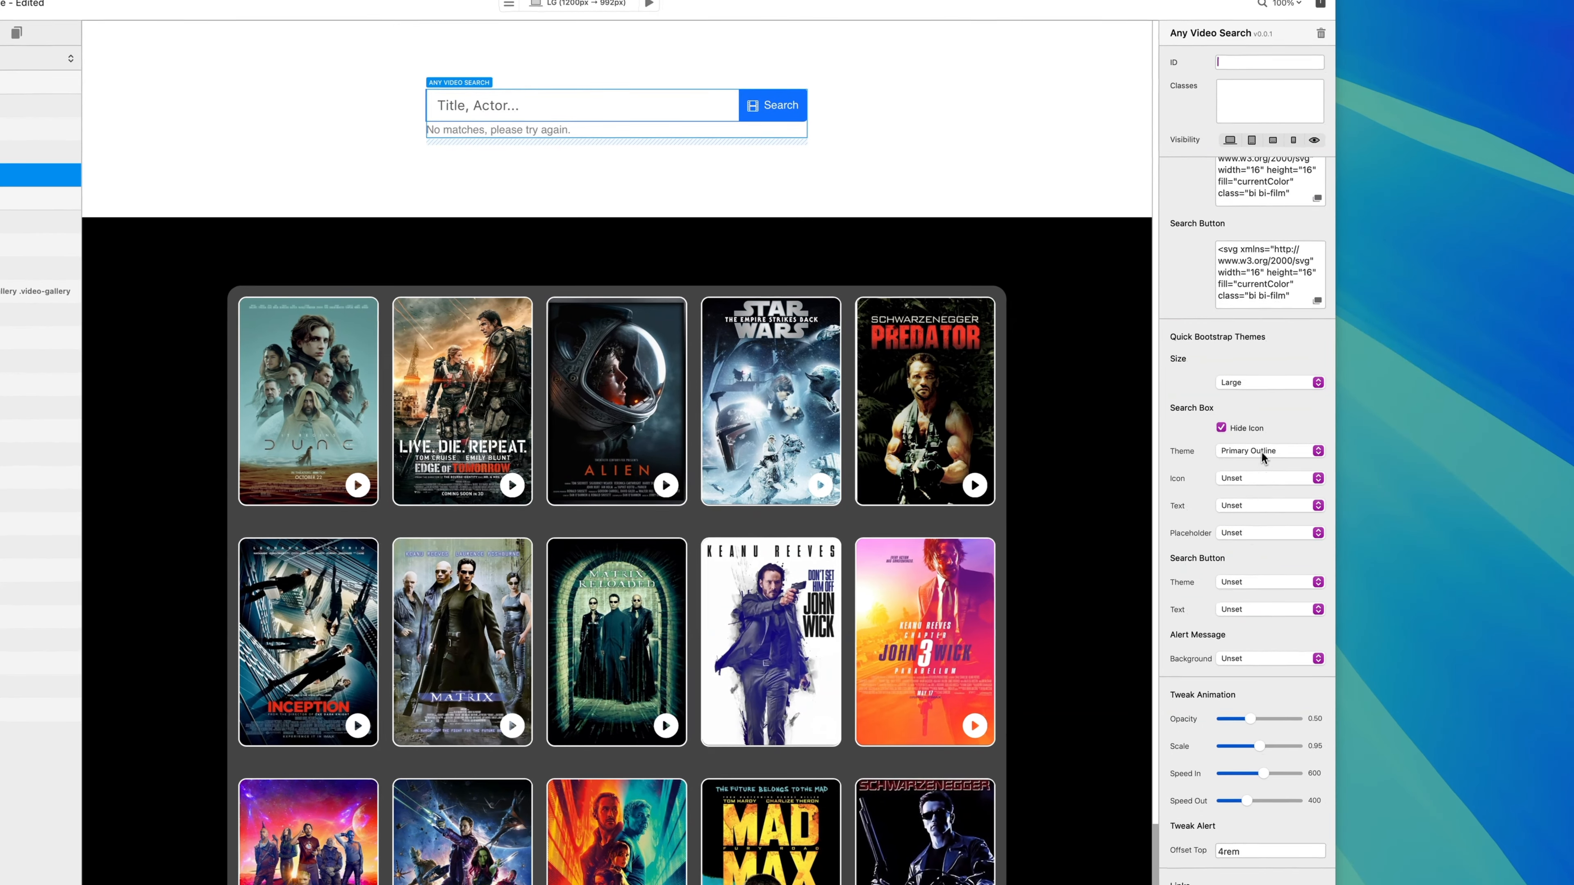
# Try the Success theme on the search box and check it in the page preview.
pyautogui.click(1263, 458)
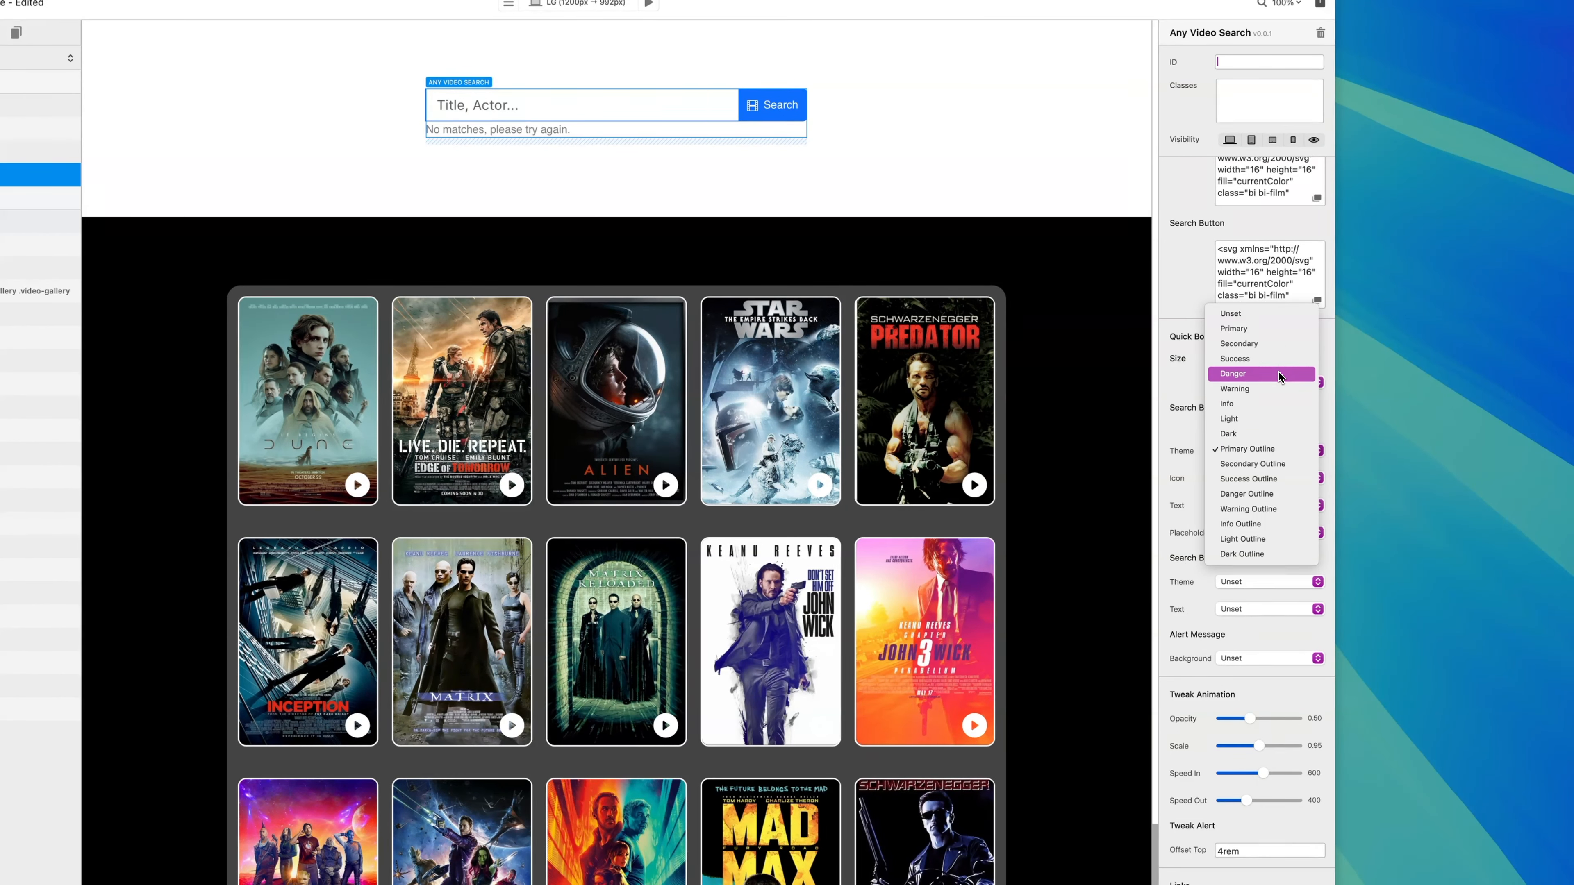
pyautogui.click(1280, 357)
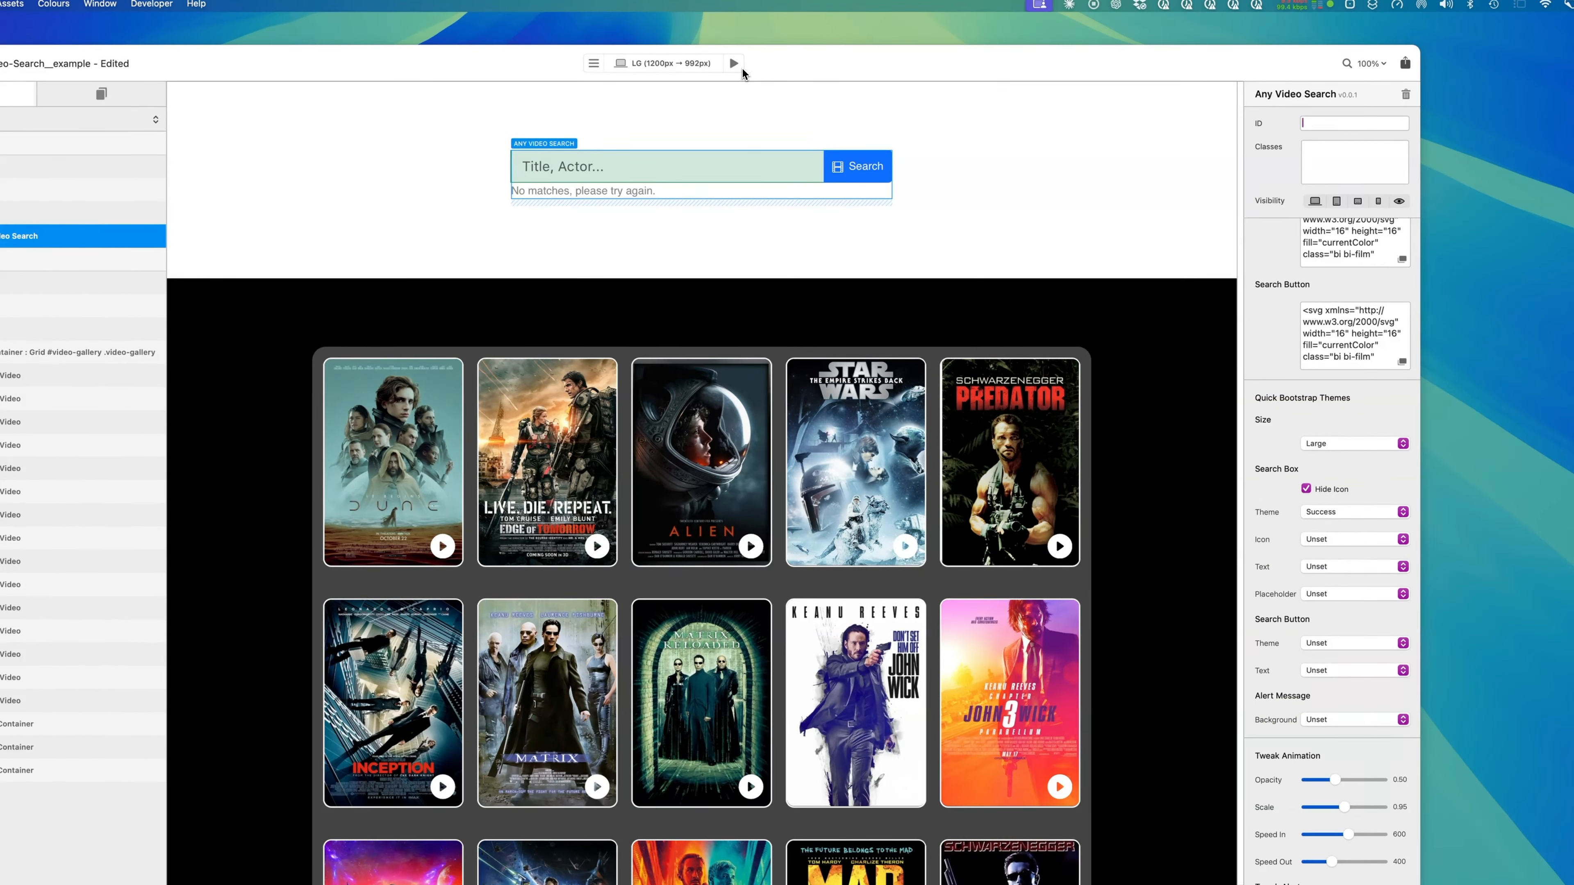
pyautogui.click(733, 63)
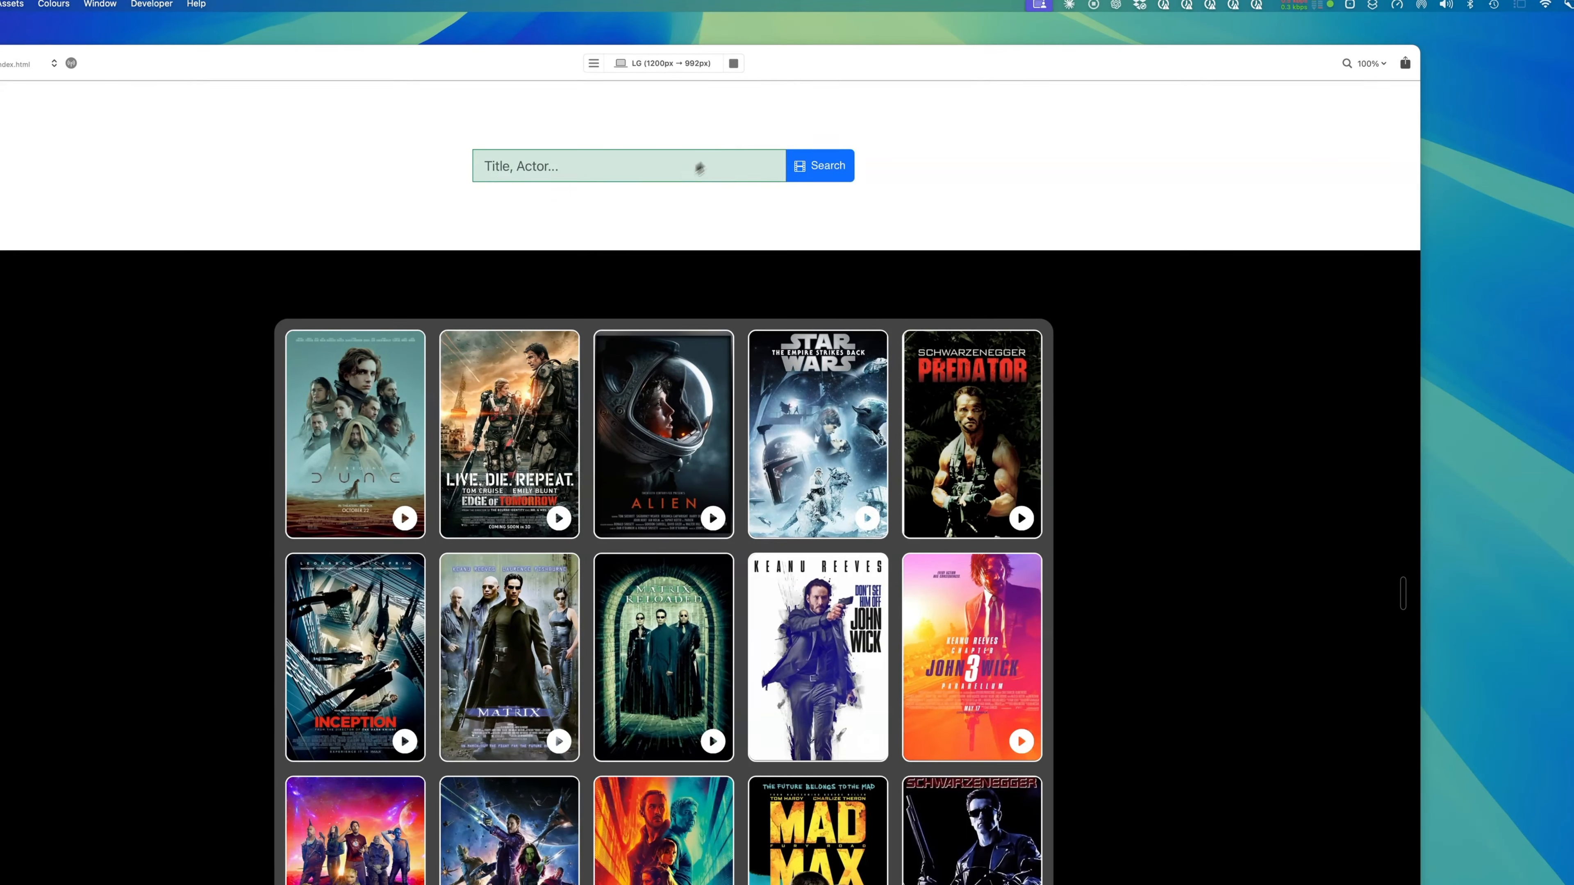
pyautogui.click(733, 63)
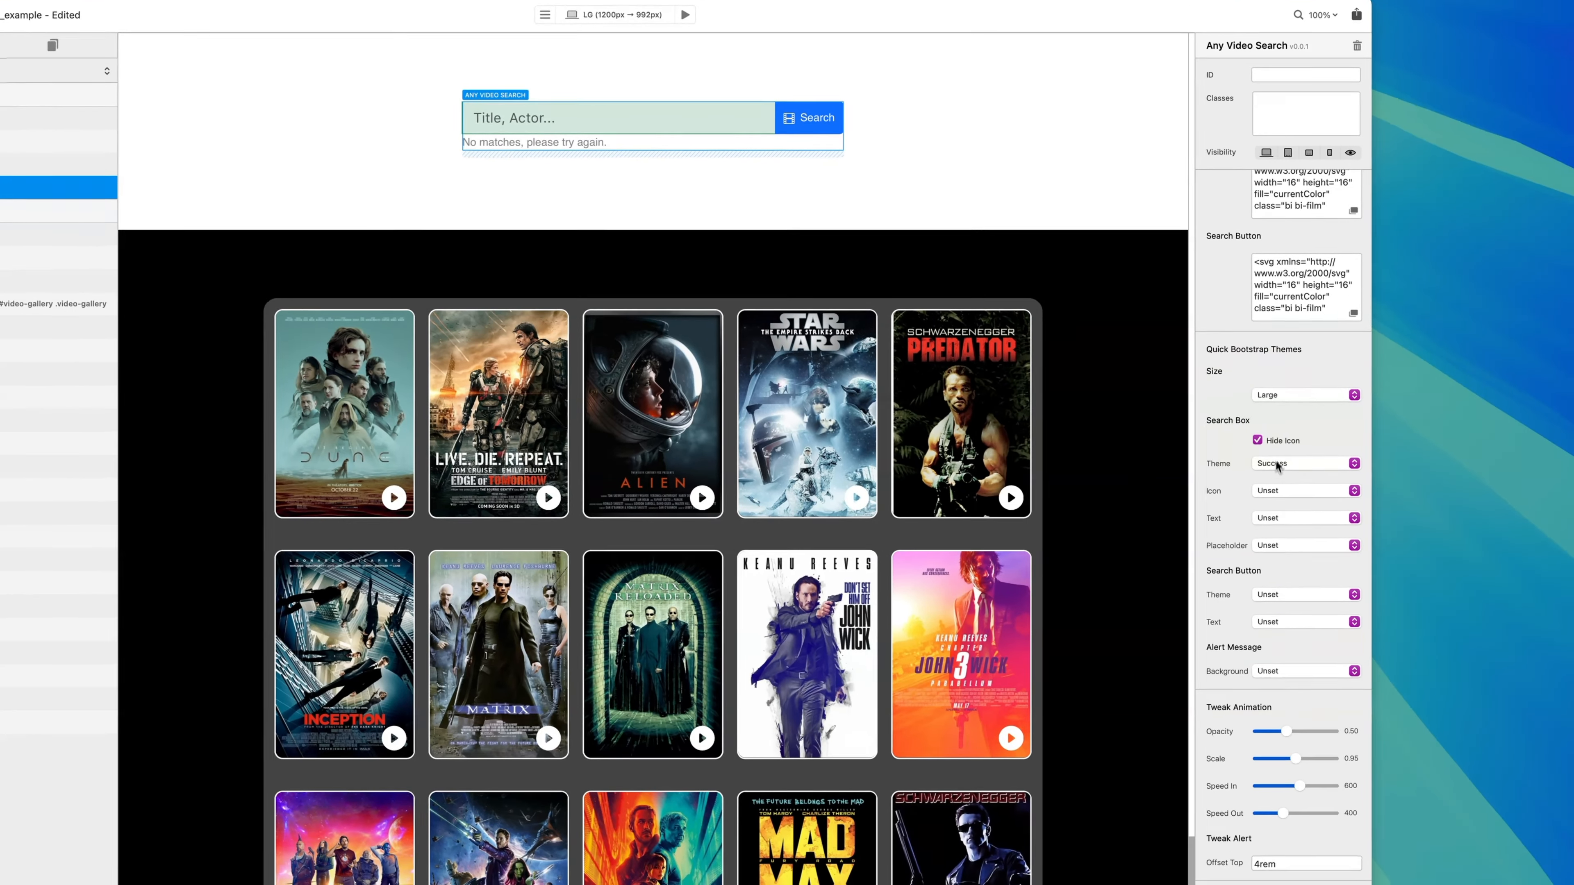
# Turn off Hide Icon for the search box and check the icon in the page preview.
pyautogui.click(1293, 475)
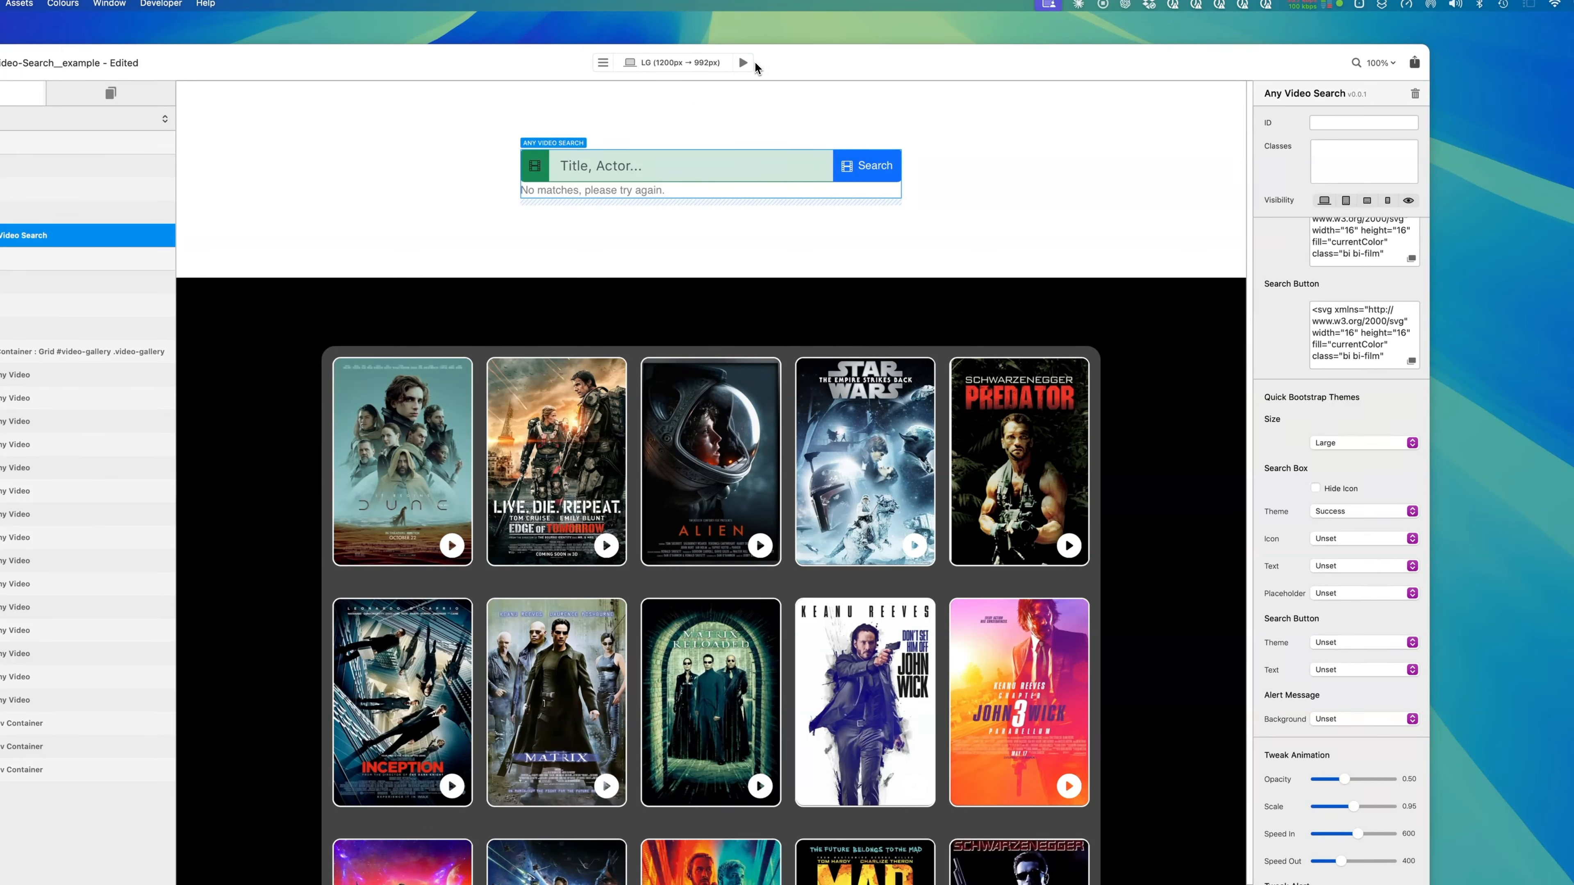
pyautogui.click(743, 62)
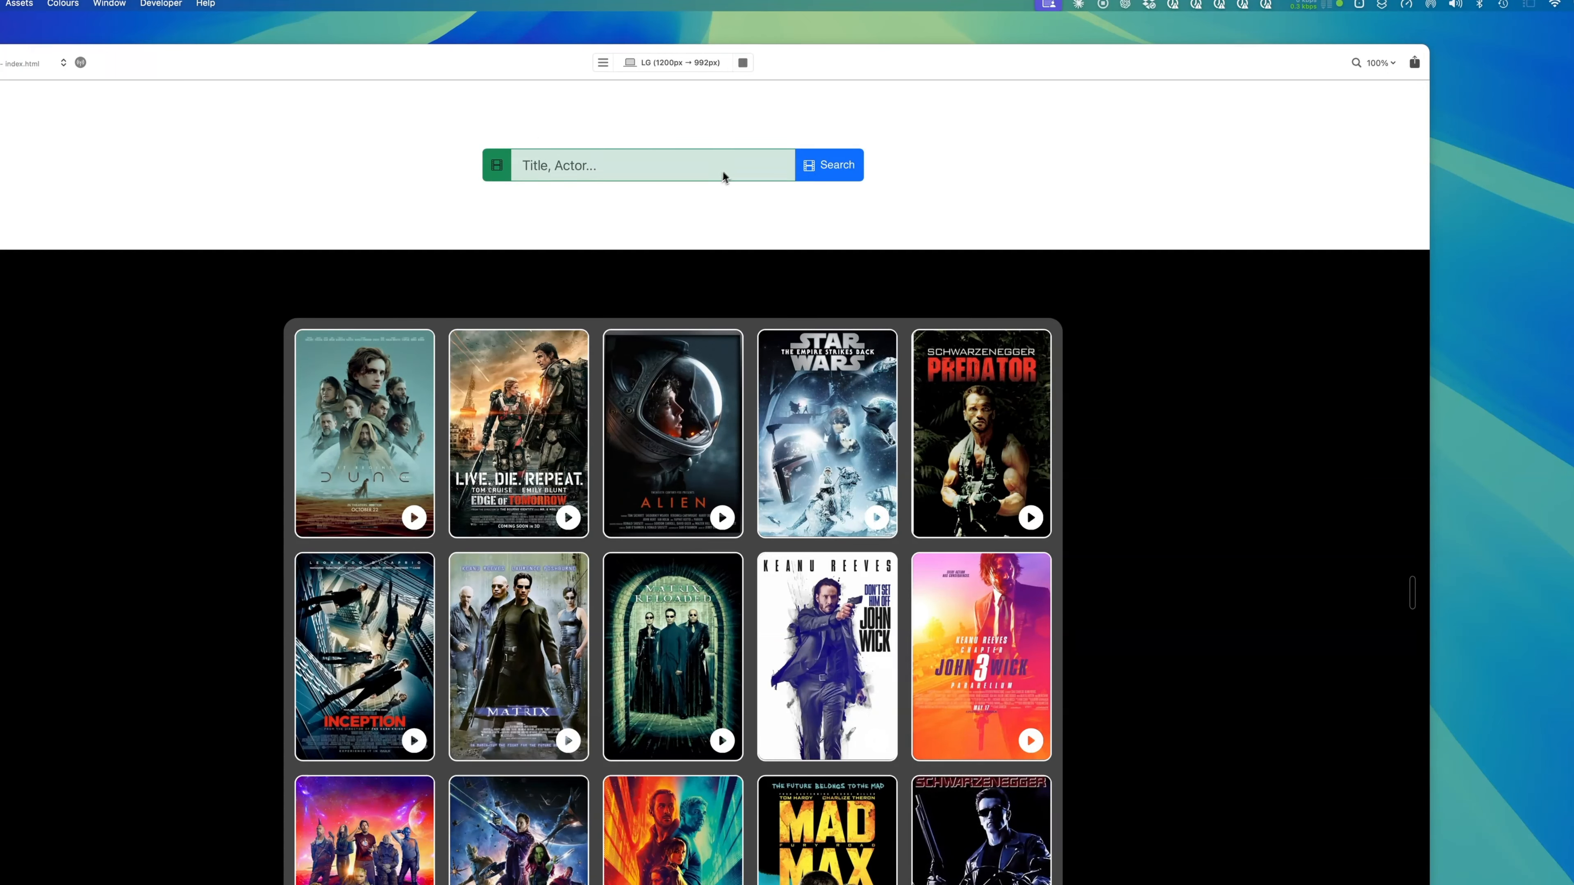
pyautogui.click(742, 63)
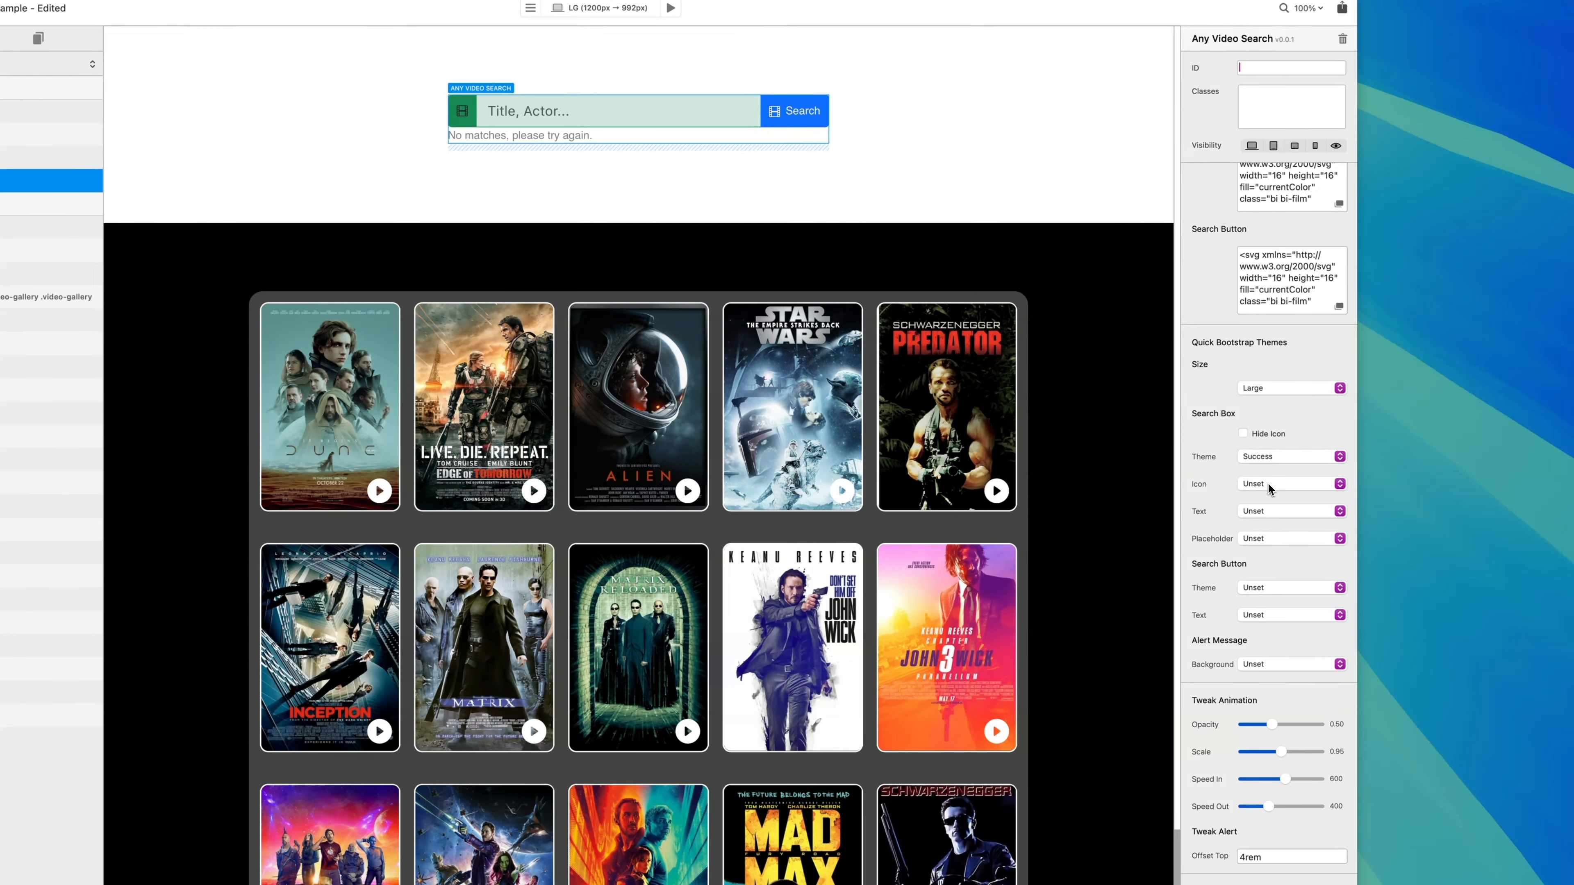
# Try the Danger theme on the search box, then restore Primary Outline with Hide Icon turned on.
pyautogui.click(1271, 458)
pyautogui.click(1287, 471)
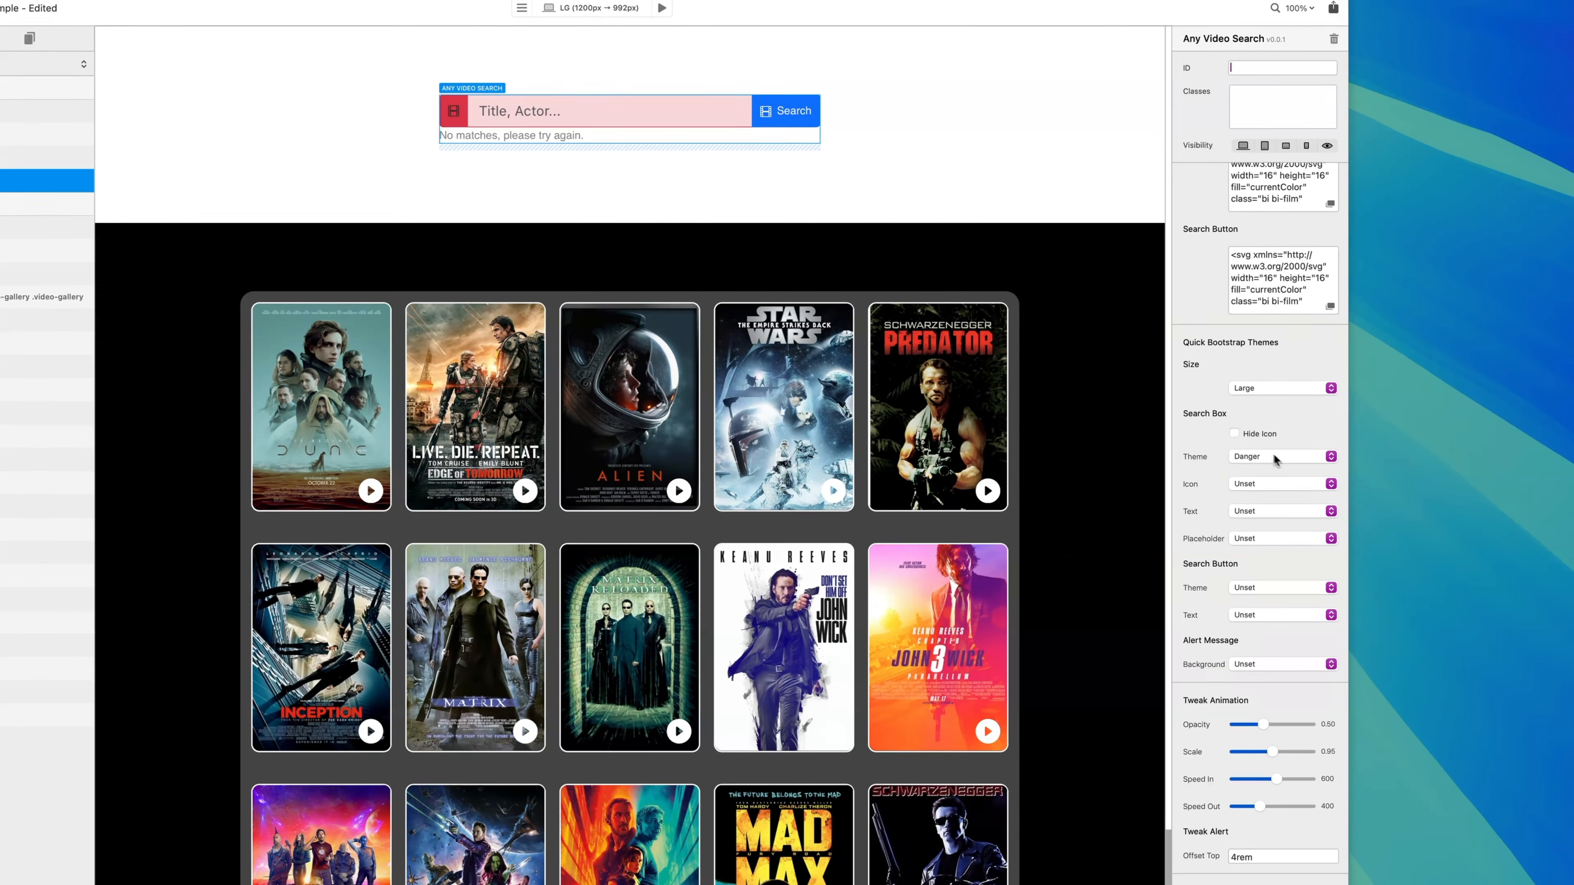
pyautogui.click(1296, 474)
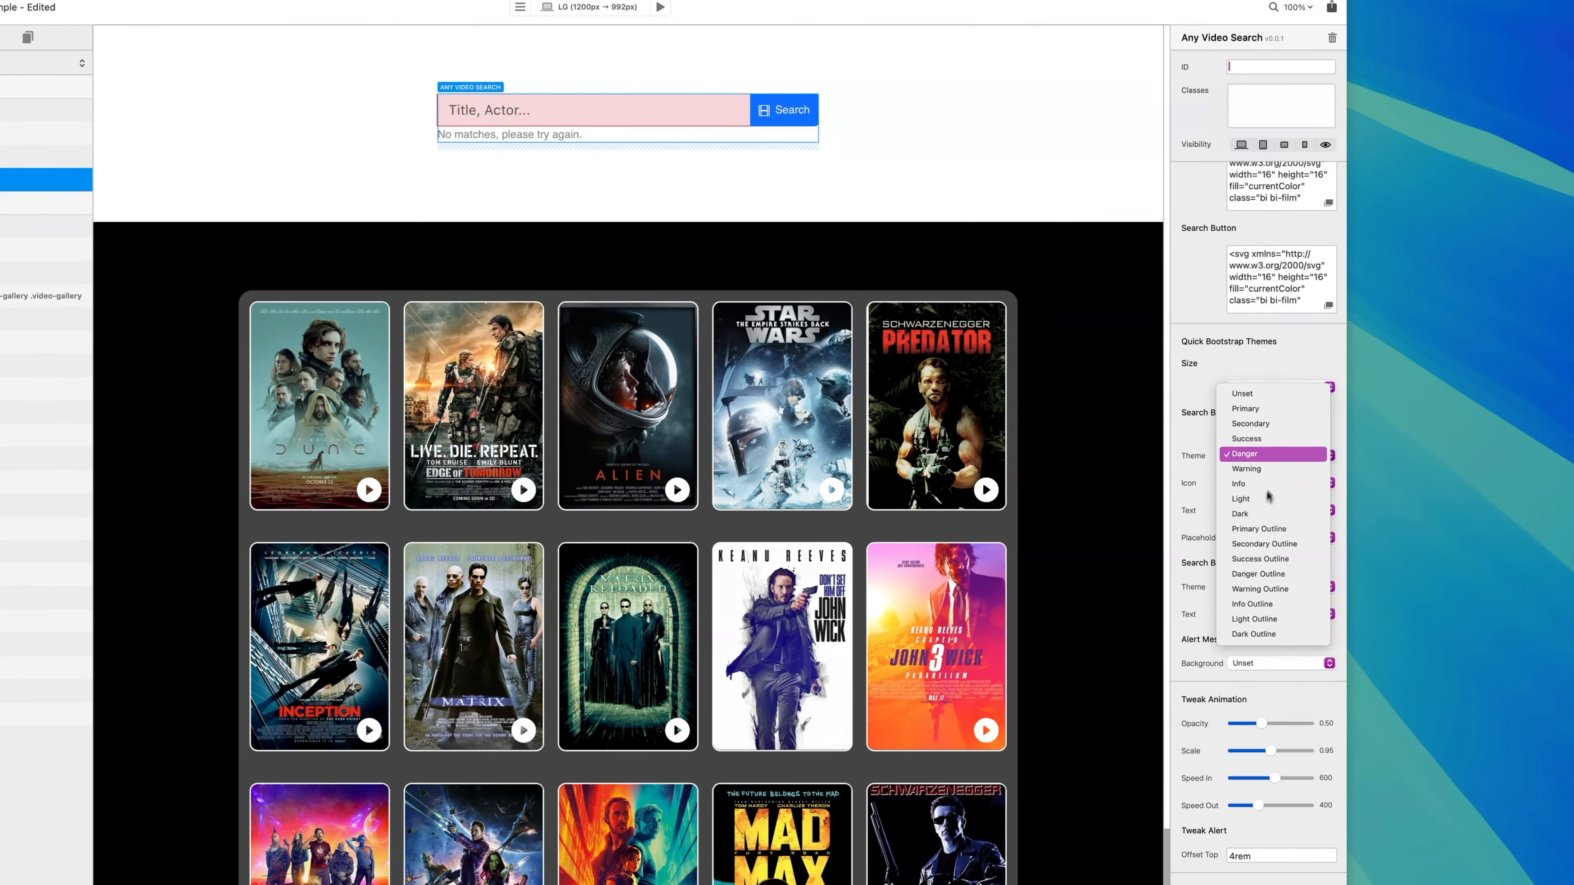
pyautogui.click(1294, 529)
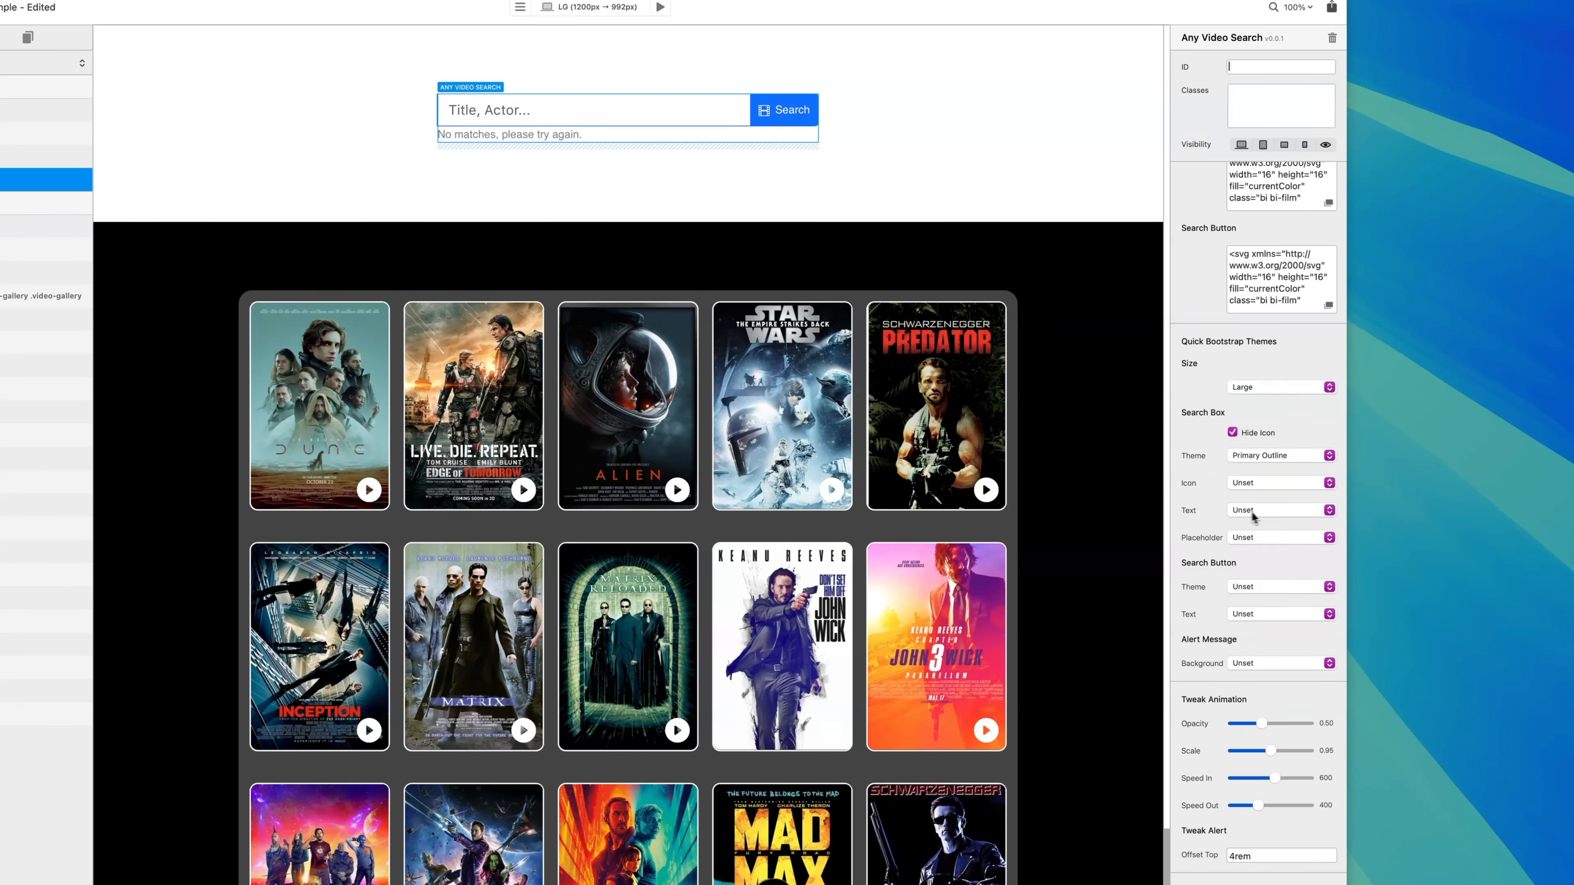
# Set the search box's text colour to Dark.
pyautogui.click(1235, 515)
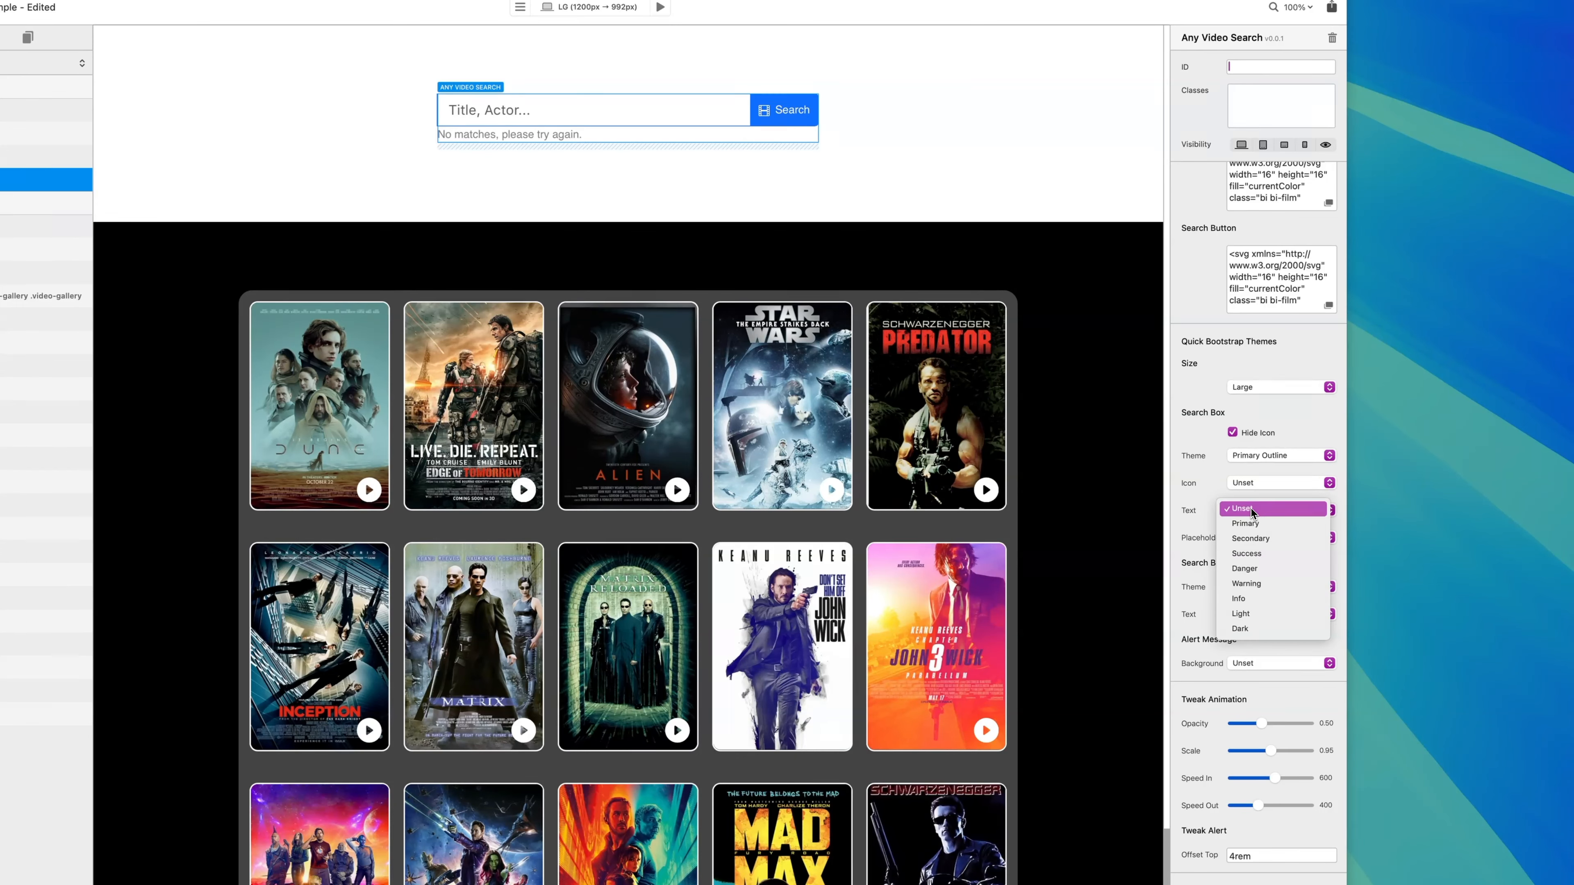
pyautogui.click(1203, 514)
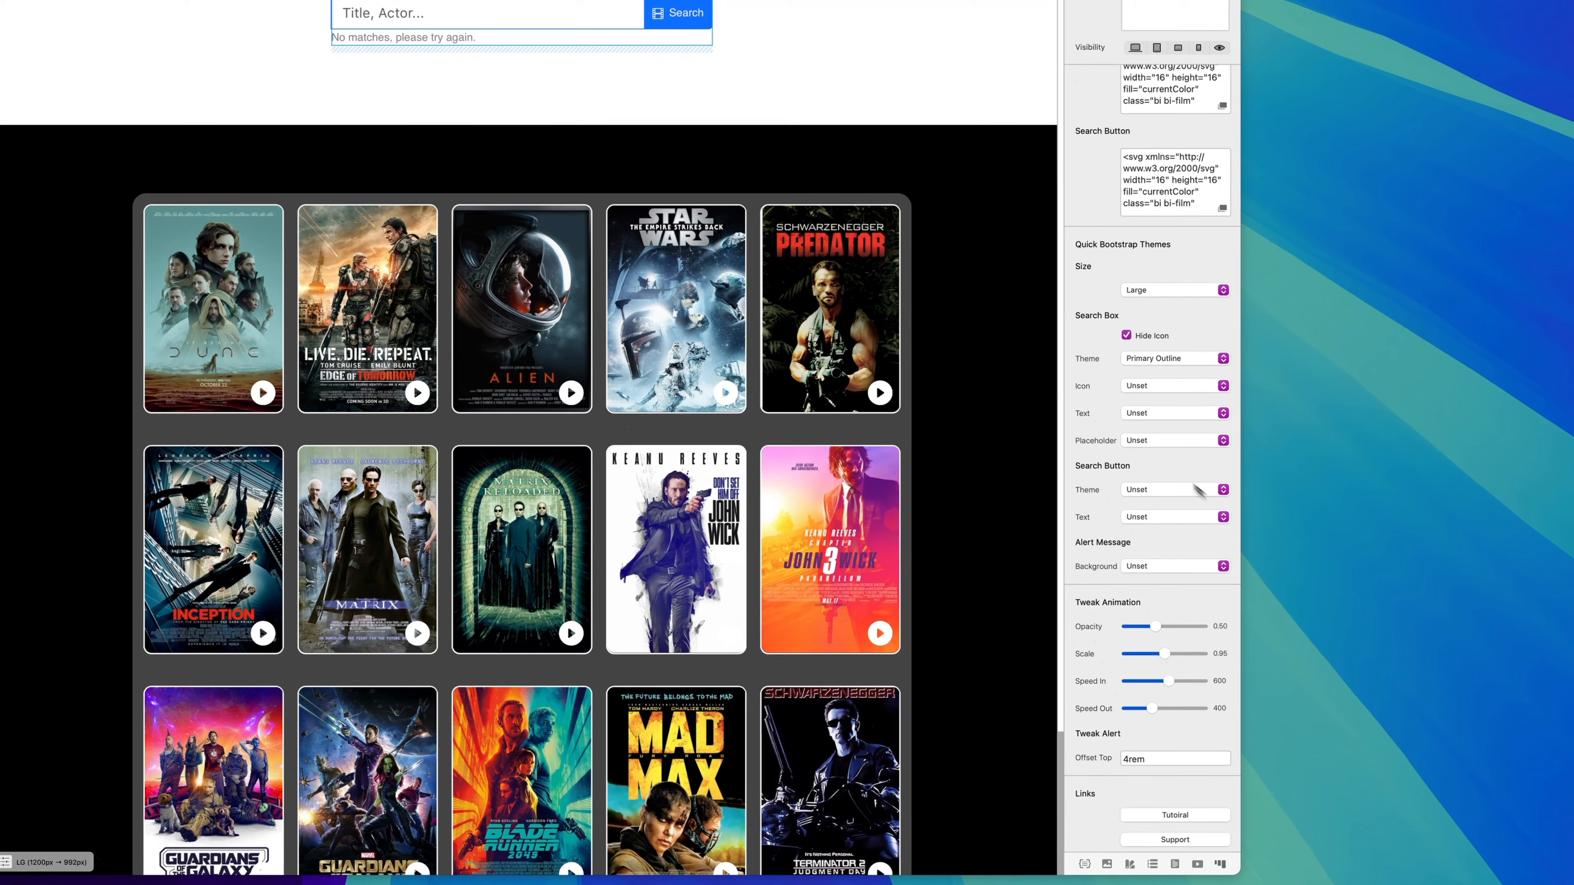
pyautogui.click(1177, 413)
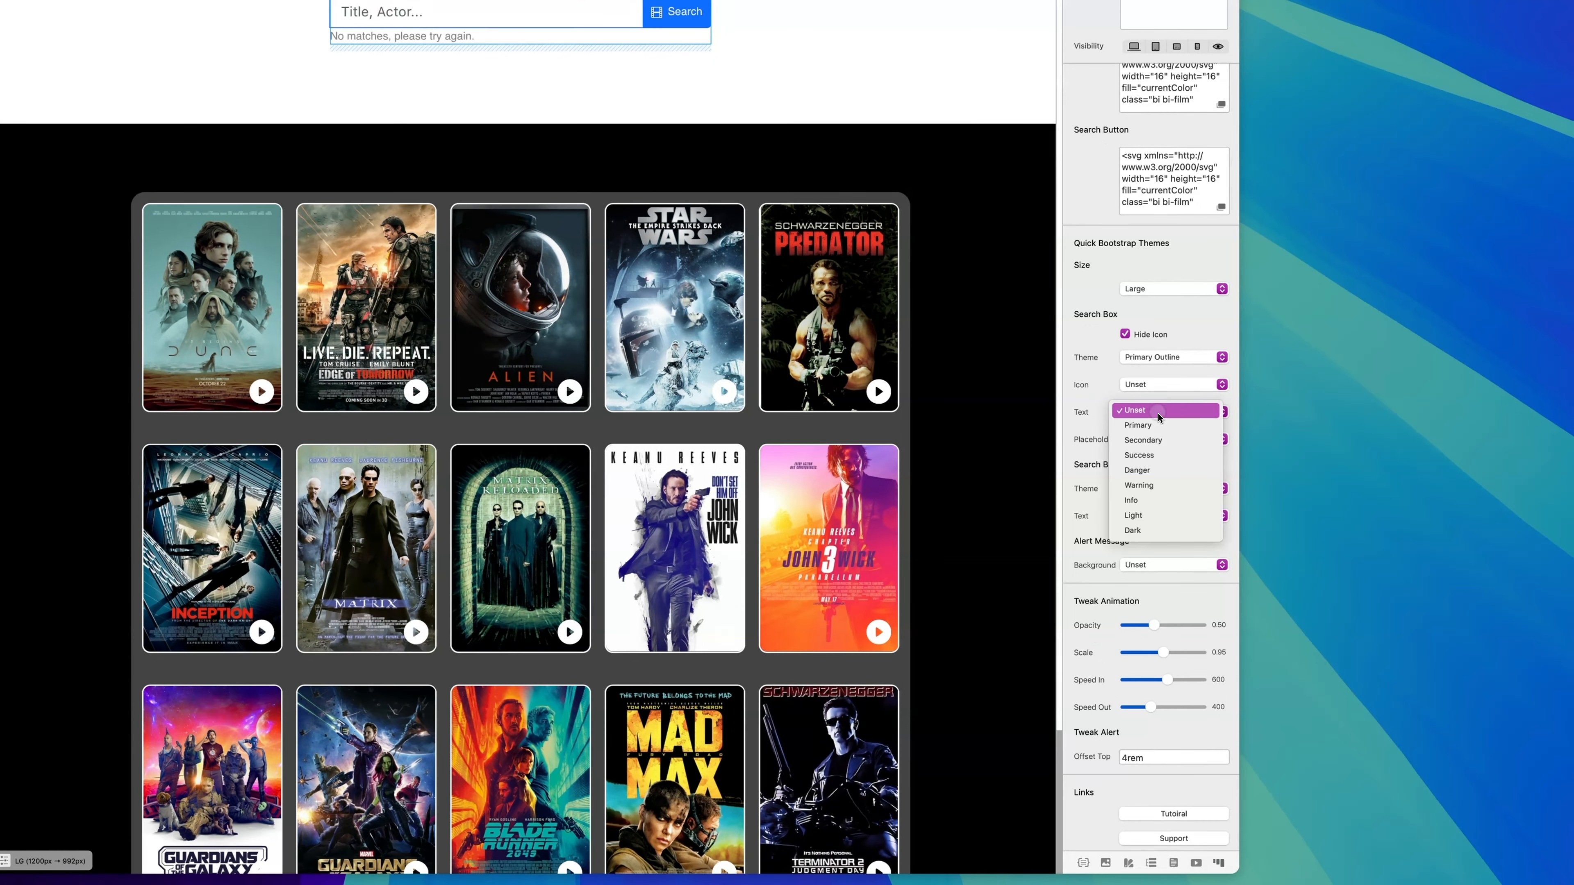
pyautogui.click(1168, 537)
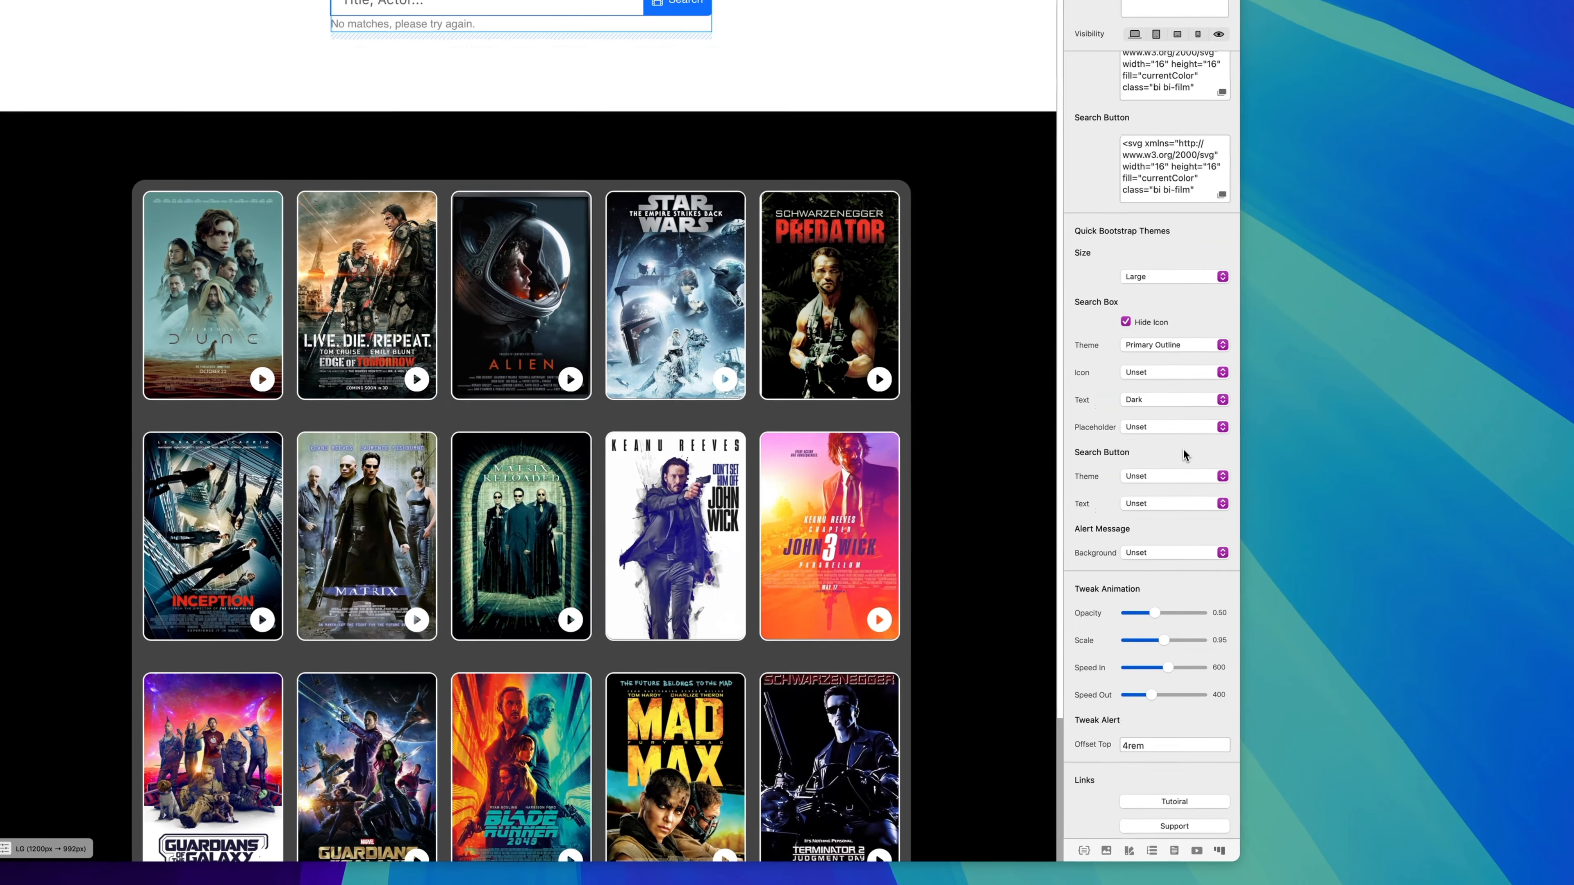
# Try Dark for the search box's placeholder colour and settle on Primary.
pyautogui.click(1182, 428)
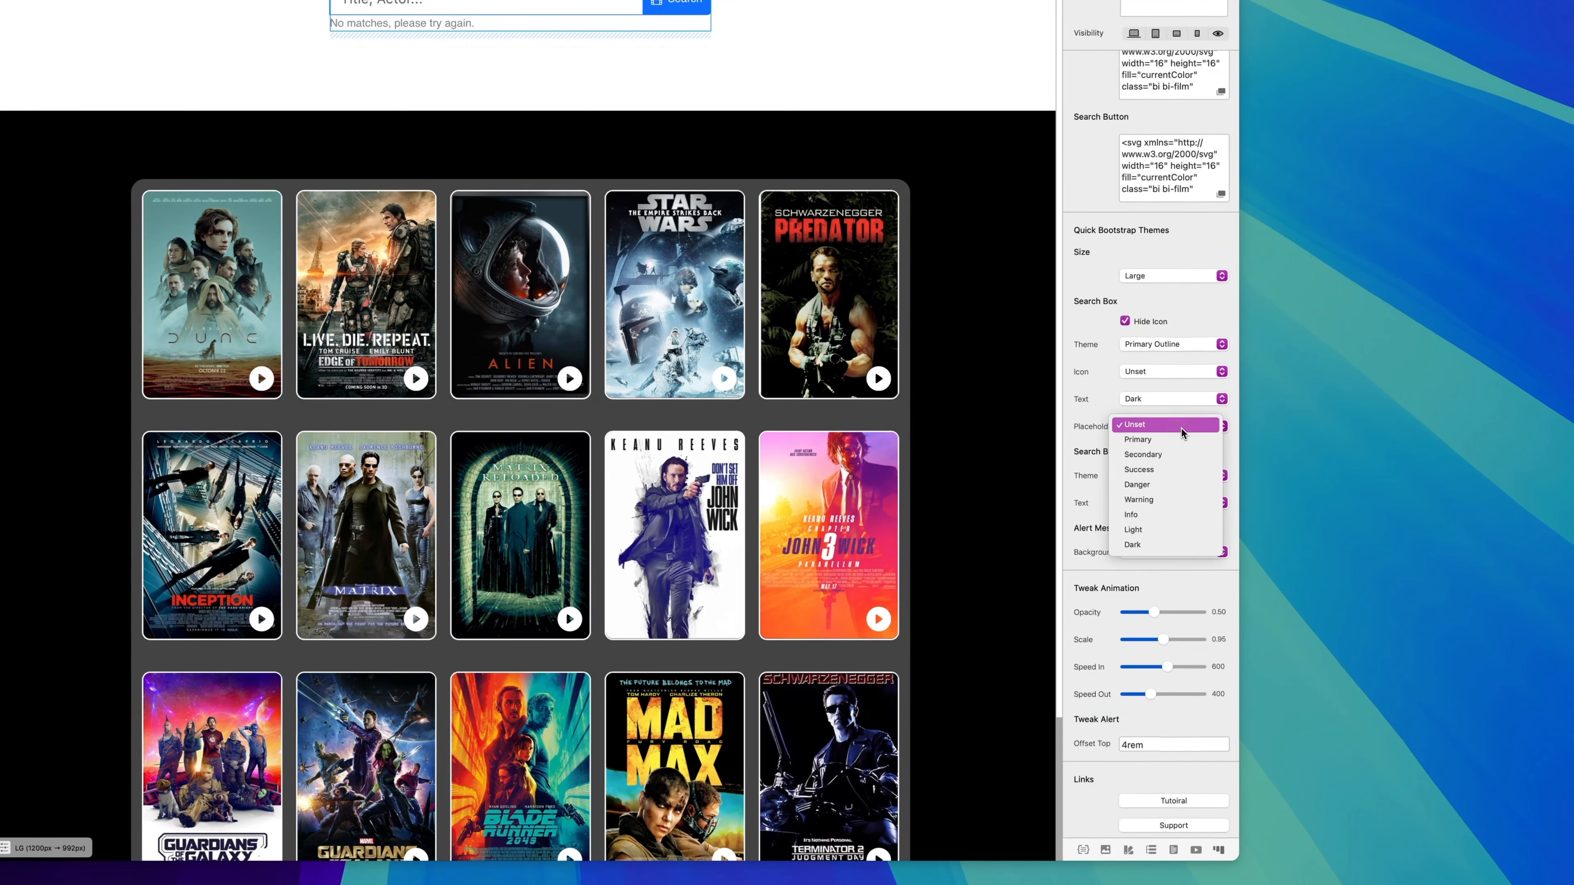
pyautogui.click(1176, 544)
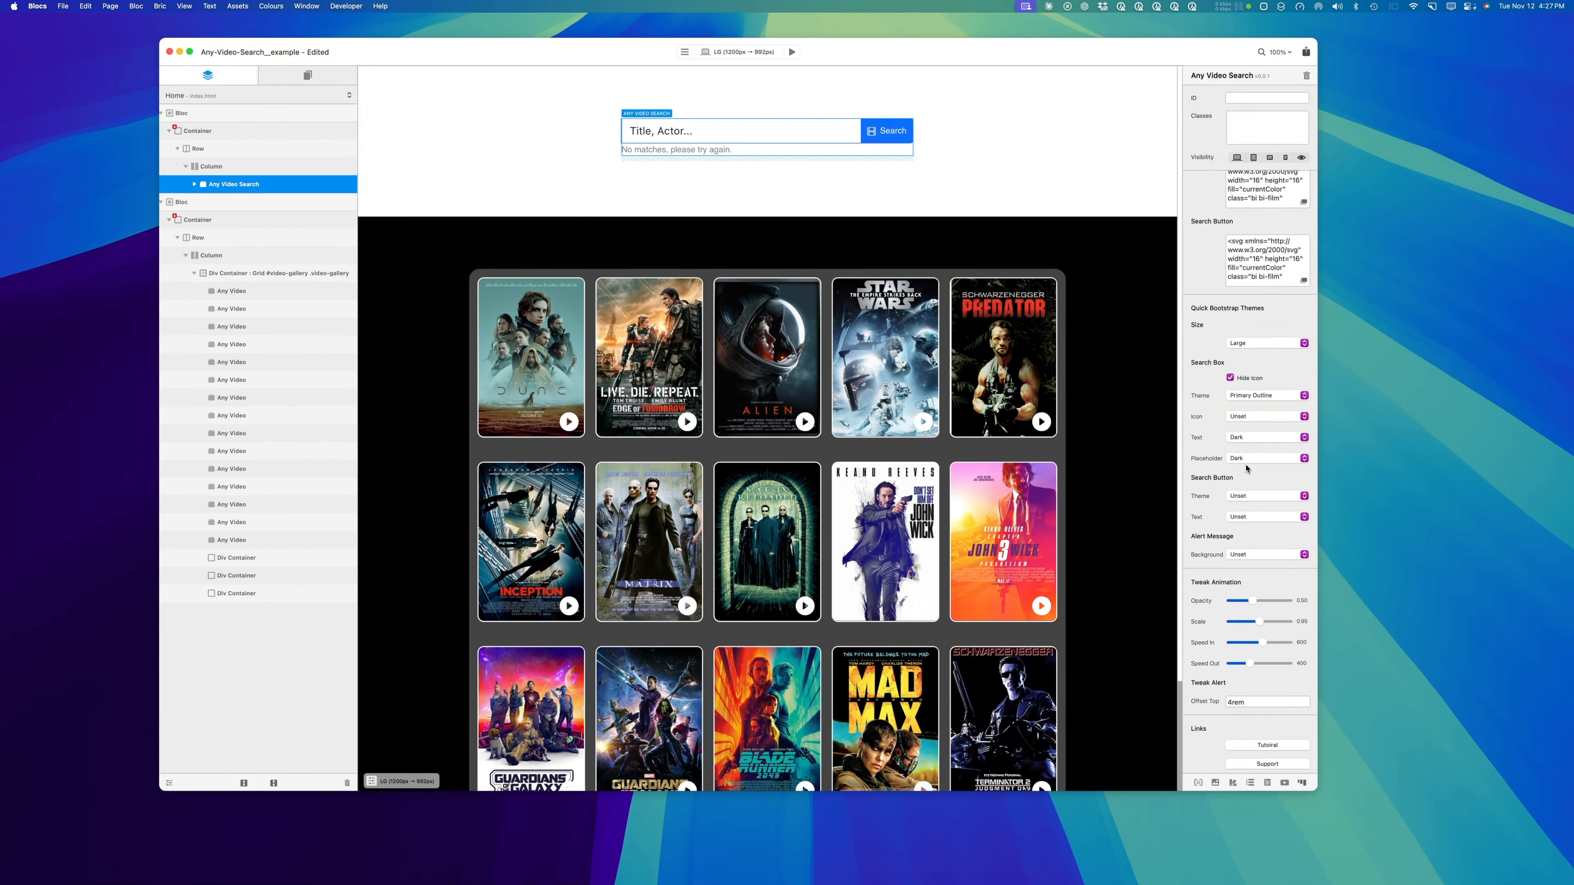
pyautogui.click(1267, 458)
pyautogui.click(1269, 377)
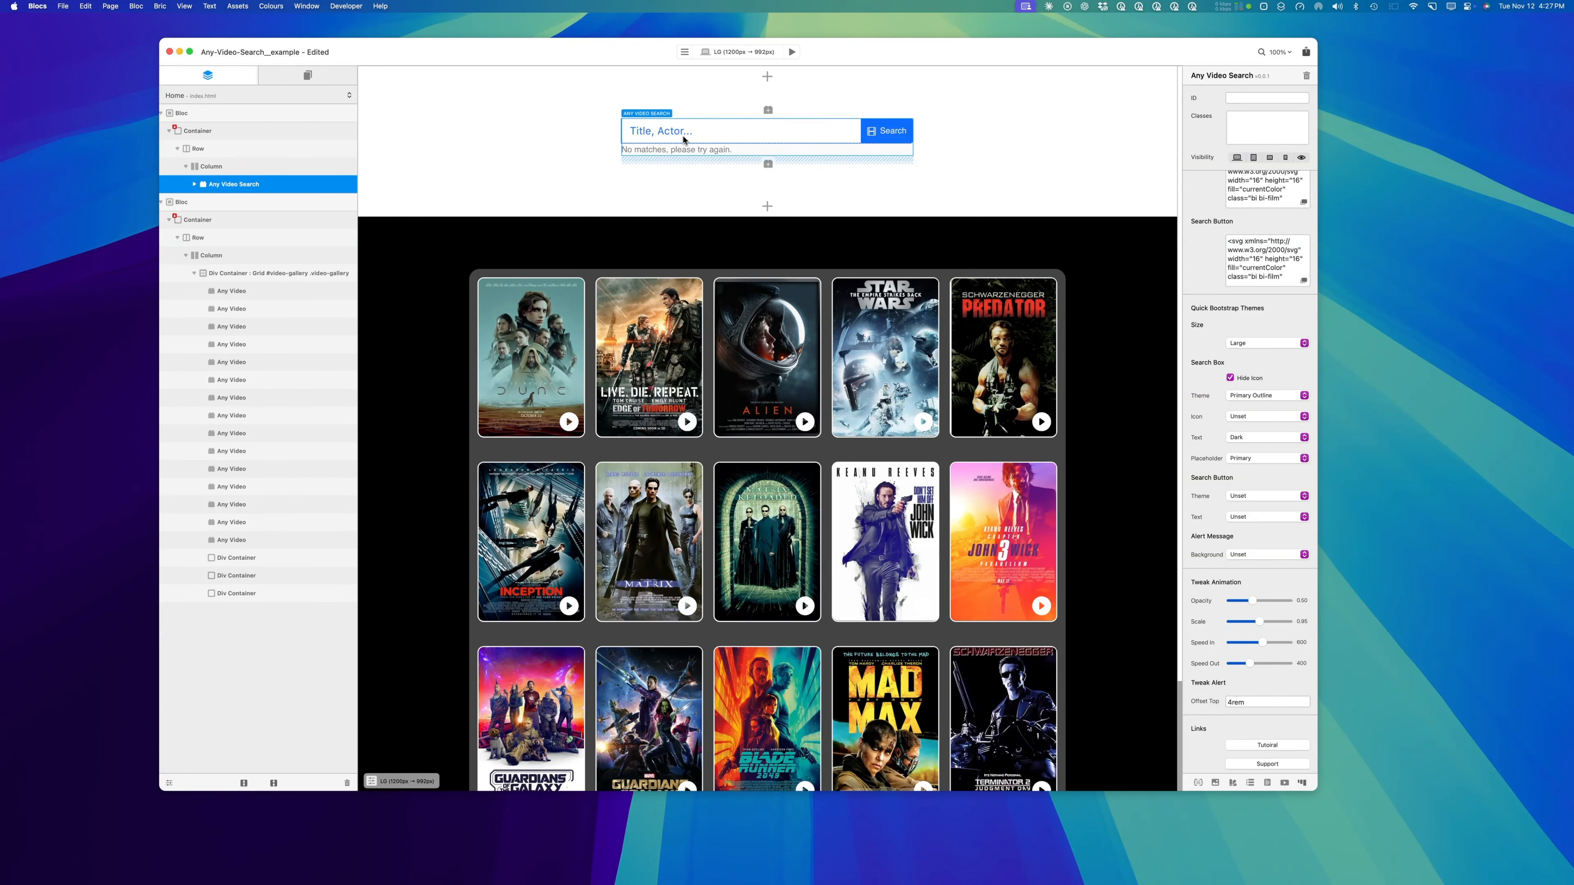
# Preview the page, test the typed text colour in the search box with a nonsense query, clear it and leave the preview.
pyautogui.click(792, 52)
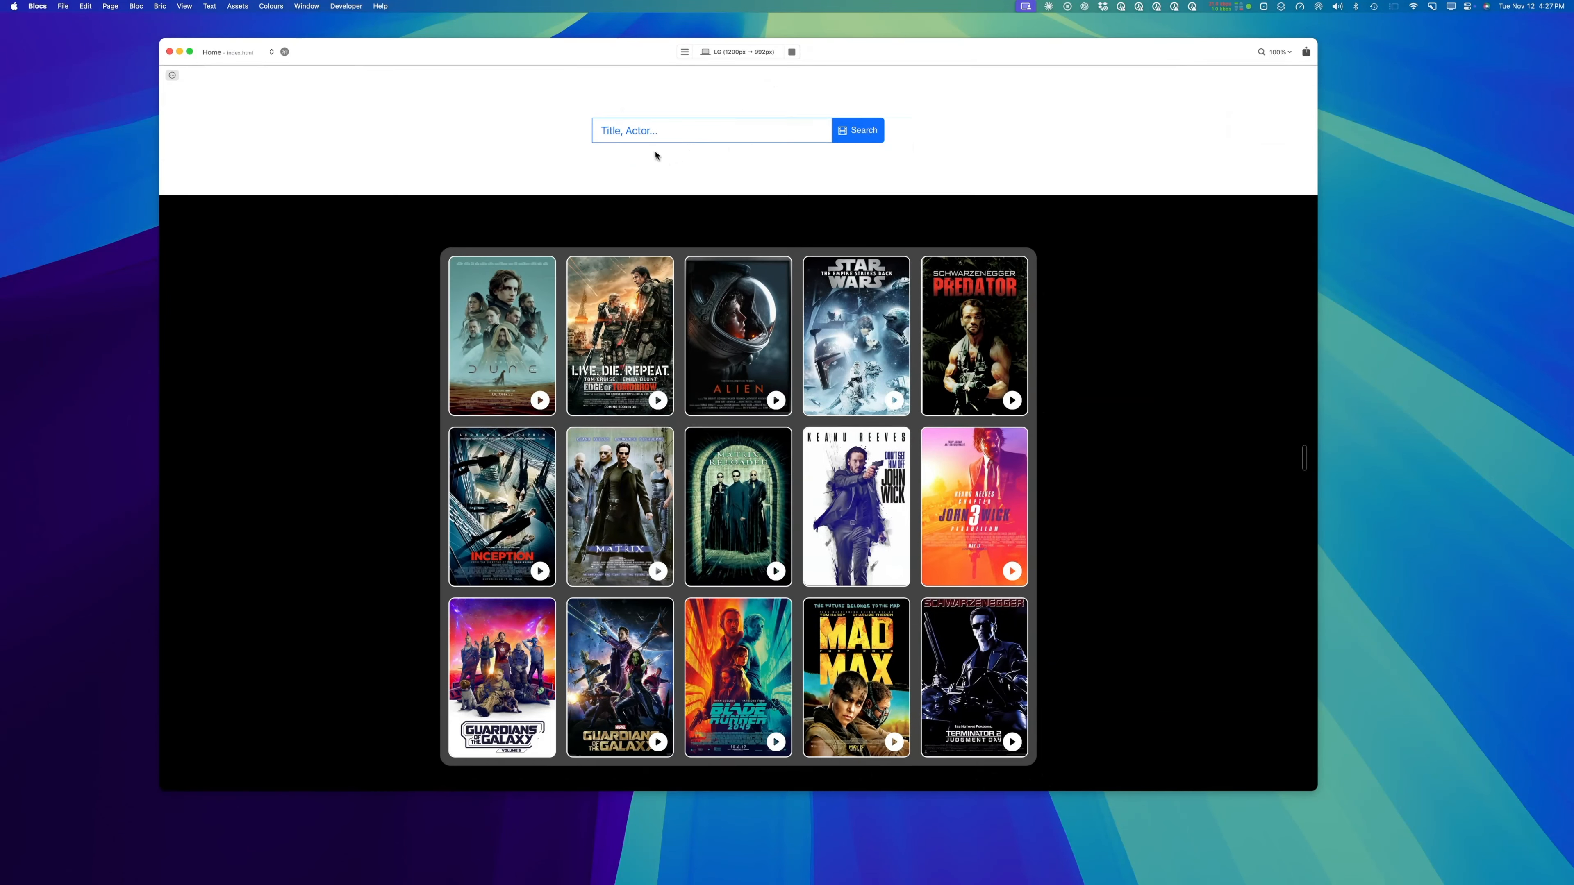
pyautogui.click(691, 134)
pyautogui.write('fsdfsdfsdjggks')
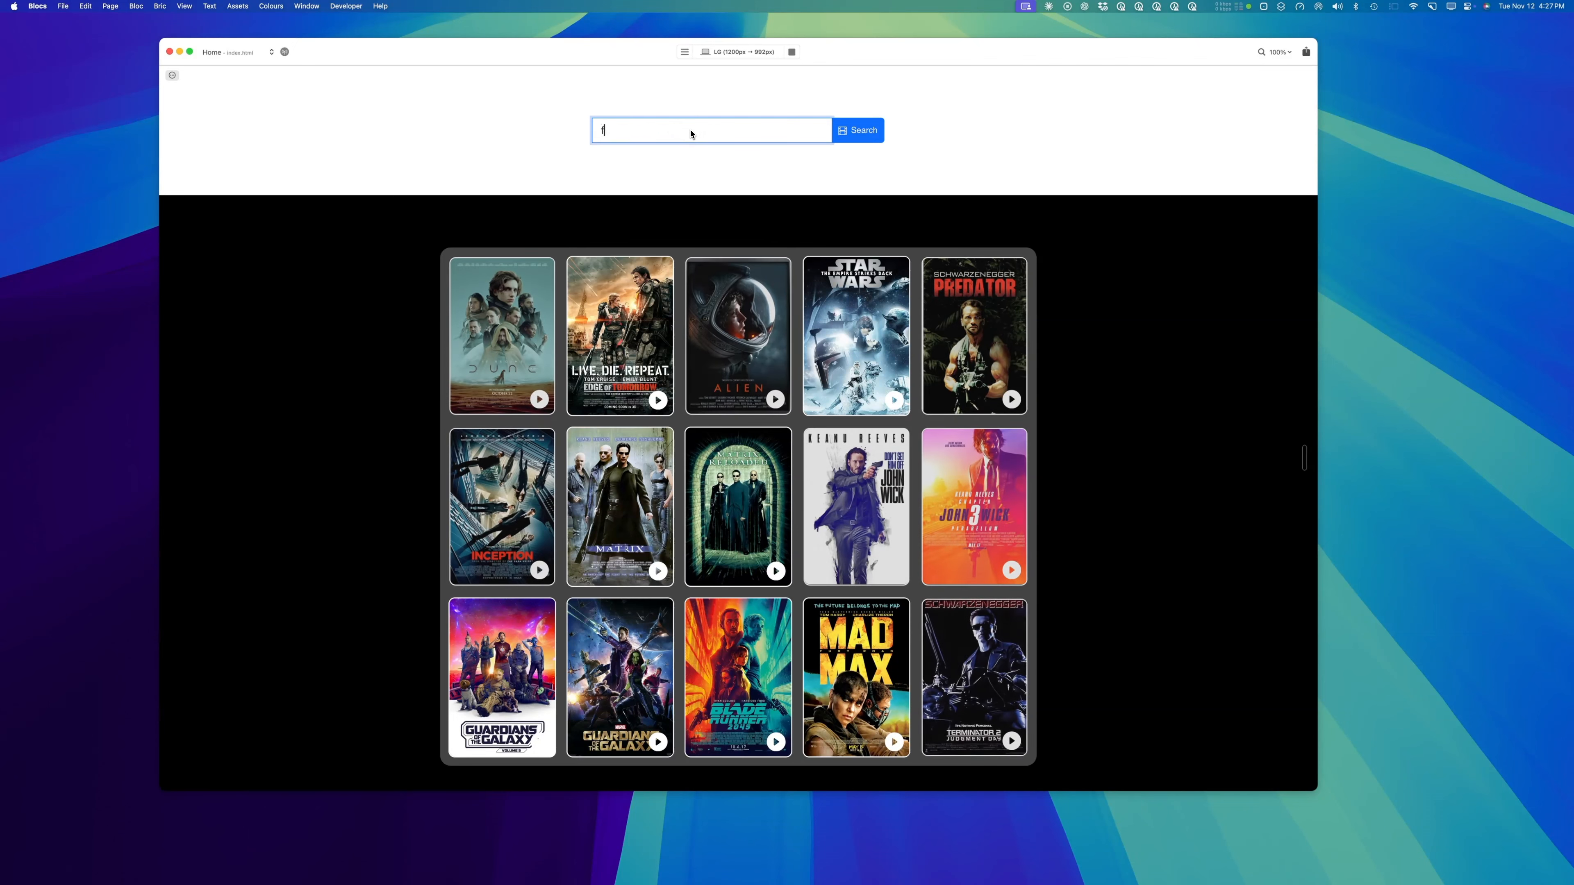
pyautogui.press('BackSpace')
pyautogui.press('BackSpace')
pyautogui.press('BackSpace')
pyautogui.press('BackSpace')
pyautogui.press('BackSpace')
pyautogui.press('BackSpace')
pyautogui.press('BackSpace')
pyautogui.press('BackSpace')
pyautogui.press('BackSpace')
pyautogui.press('BackSpace')
pyautogui.press('BackSpace')
pyautogui.press('BackSpace')
pyautogui.press('BackSpace')
pyautogui.press('BackSpace')
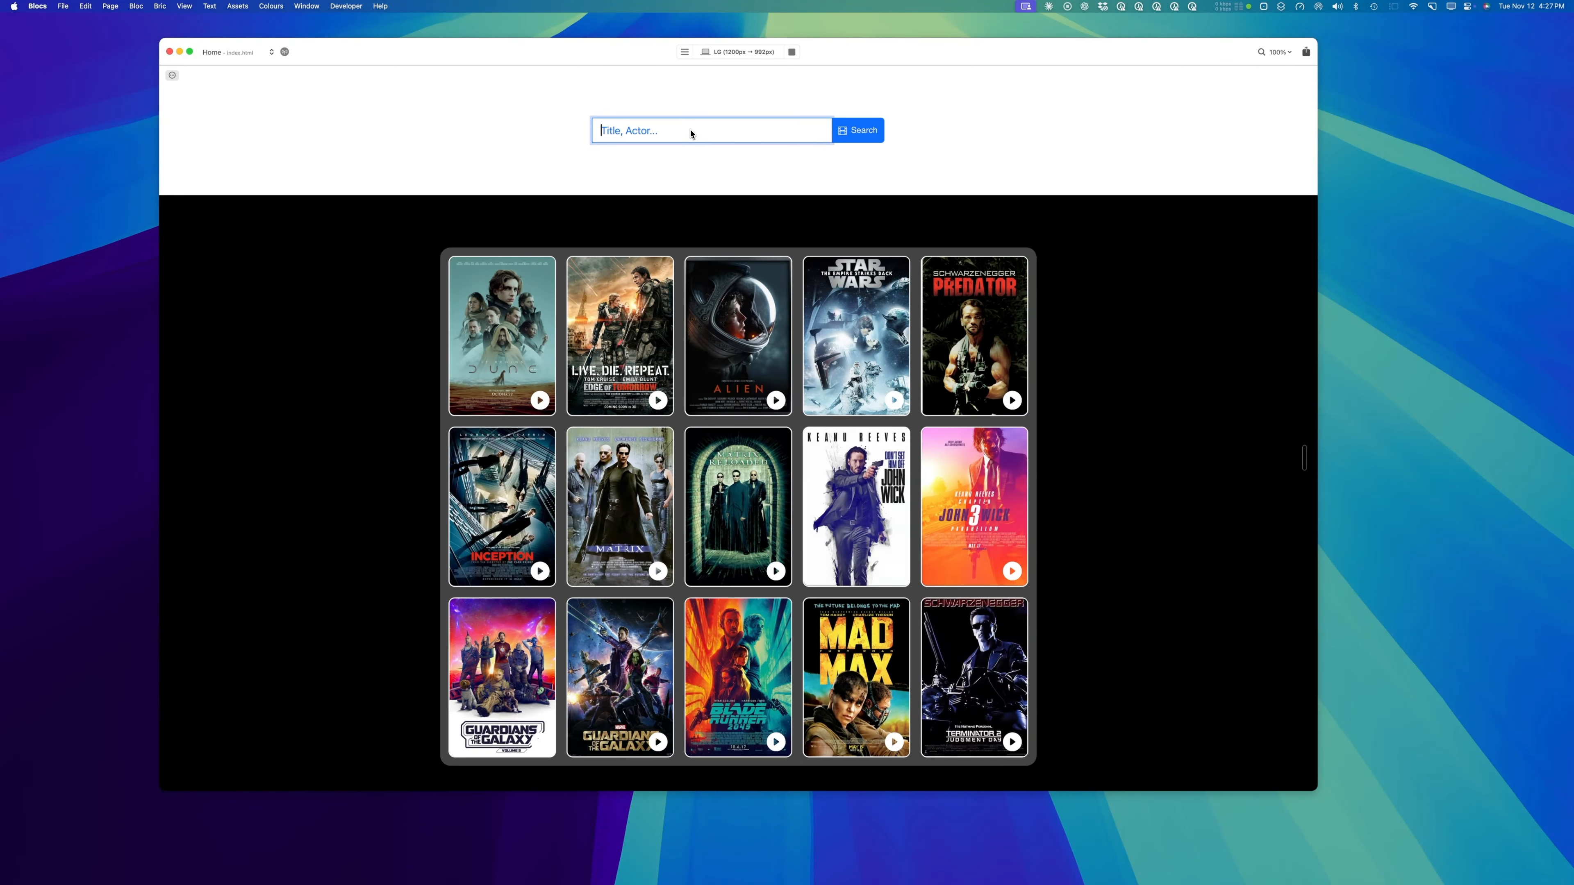
pyautogui.click(791, 51)
# Try the Success theme on the search button and settle on Primary.
pyautogui.click(1257, 496)
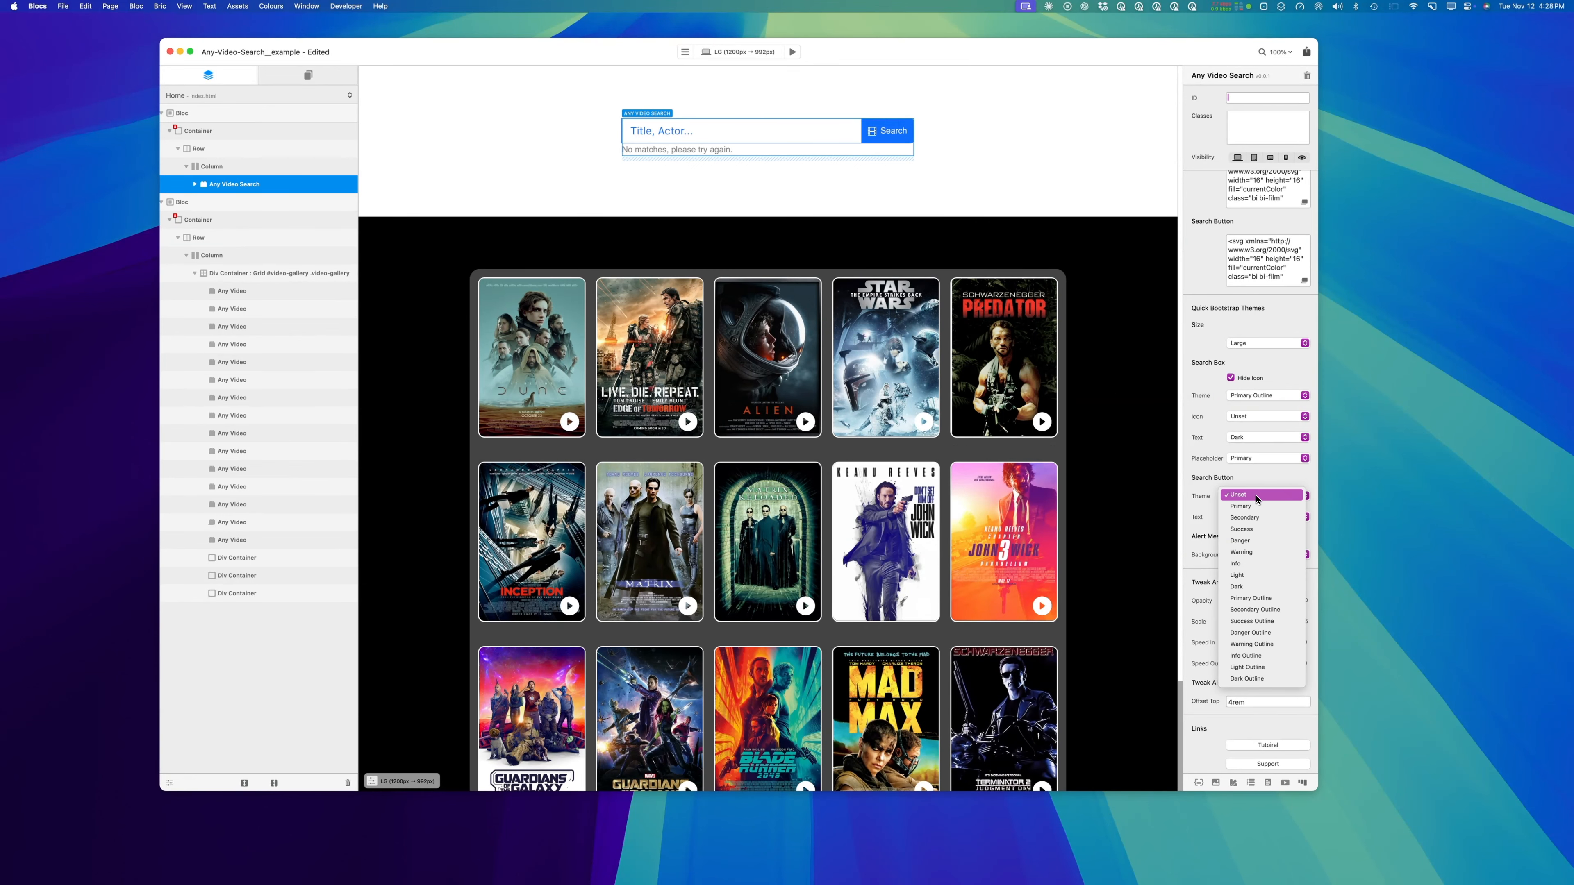
pyautogui.click(1276, 529)
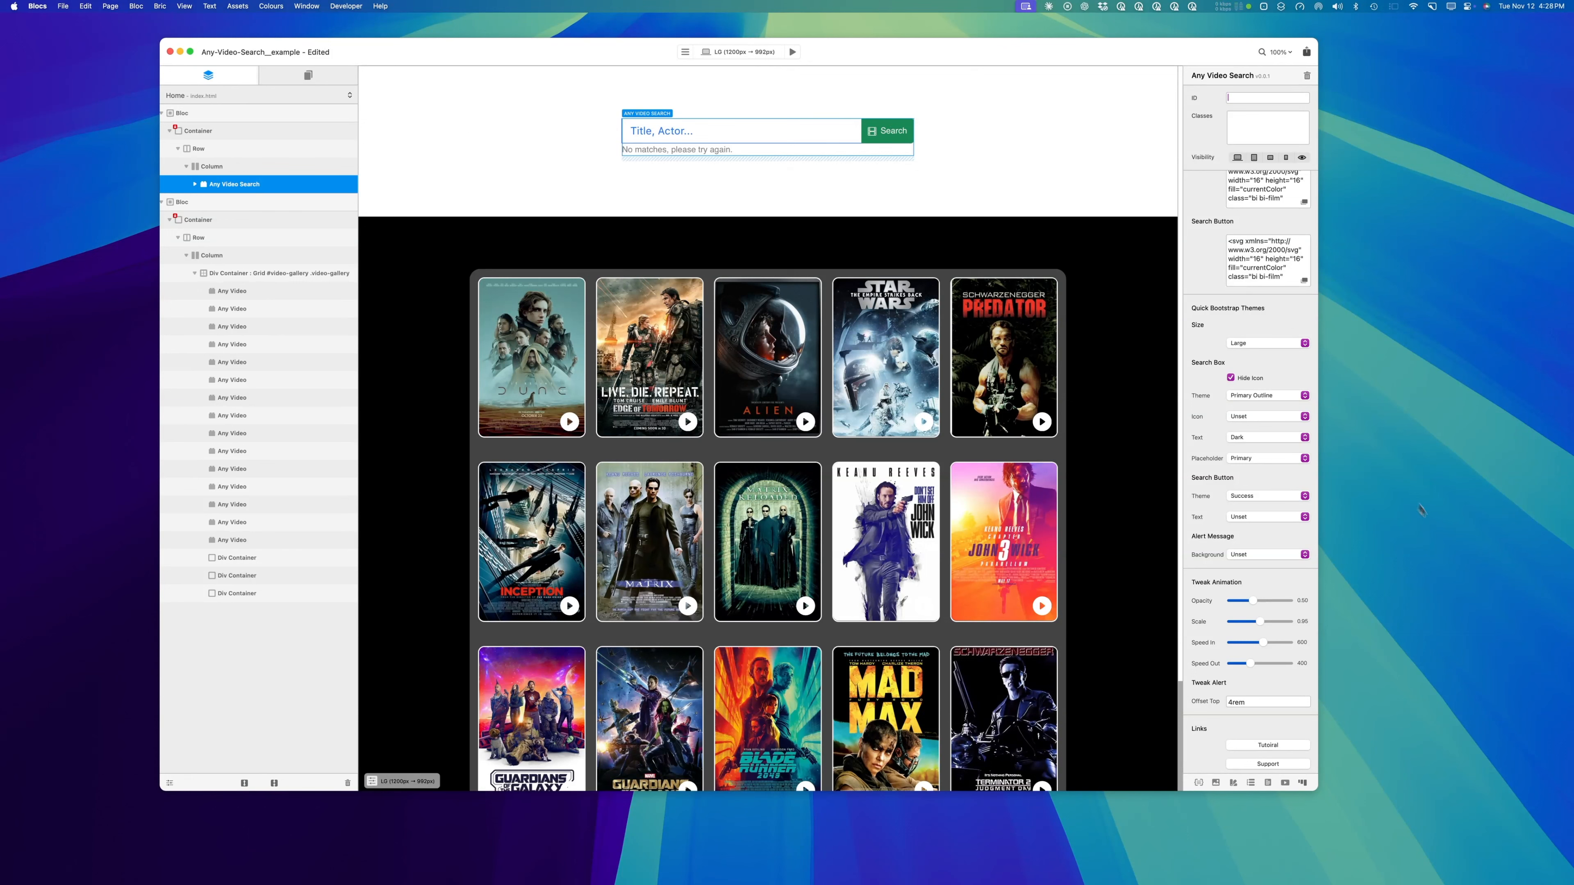
pyautogui.click(1253, 496)
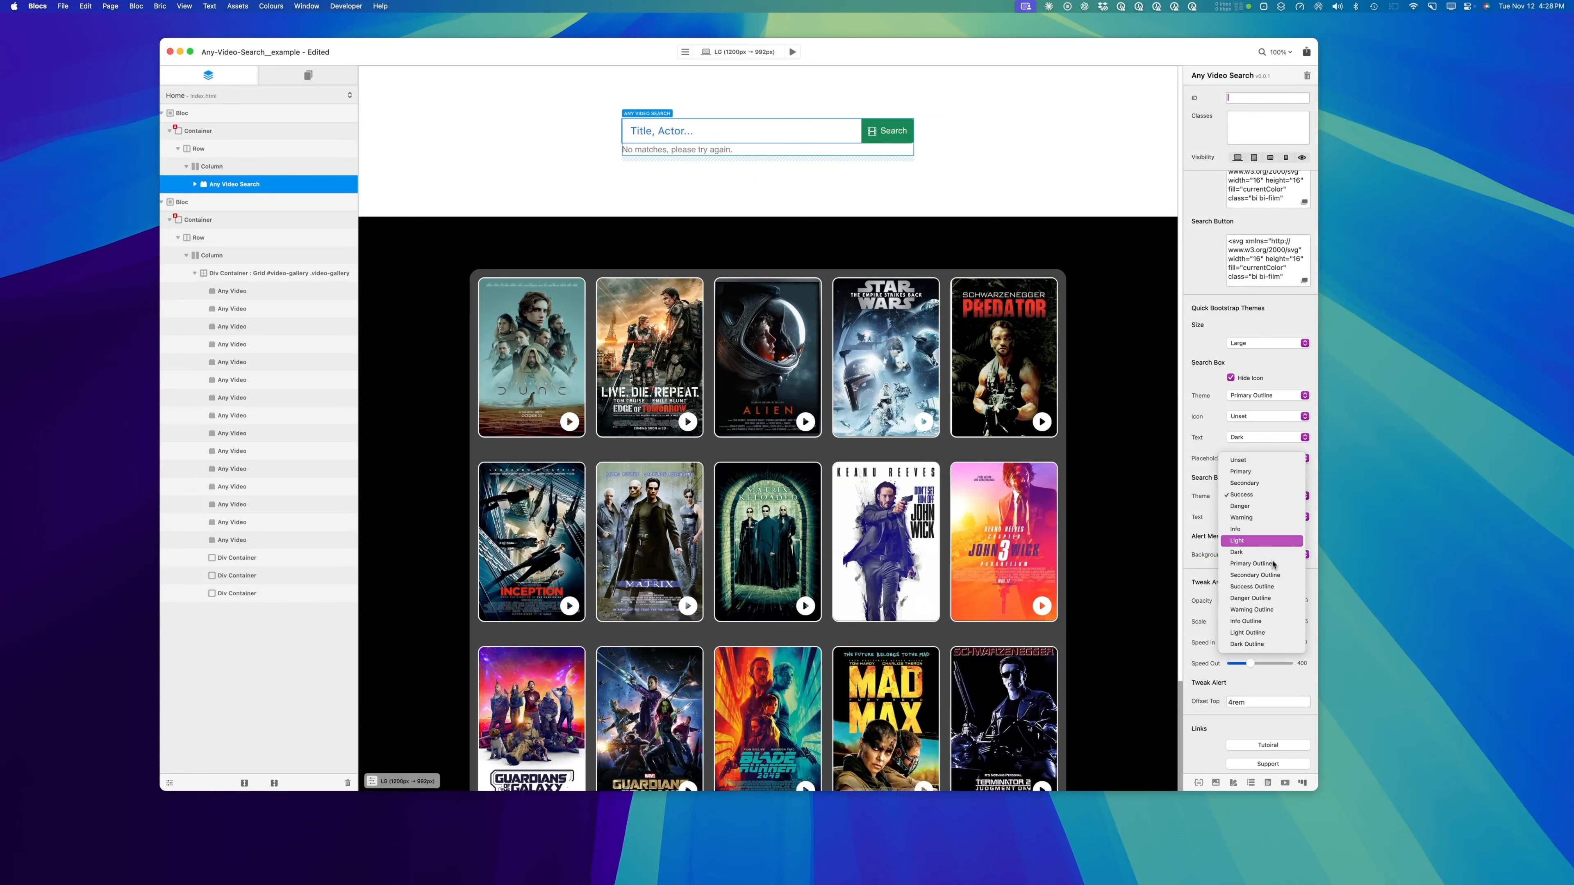
pyautogui.click(1281, 471)
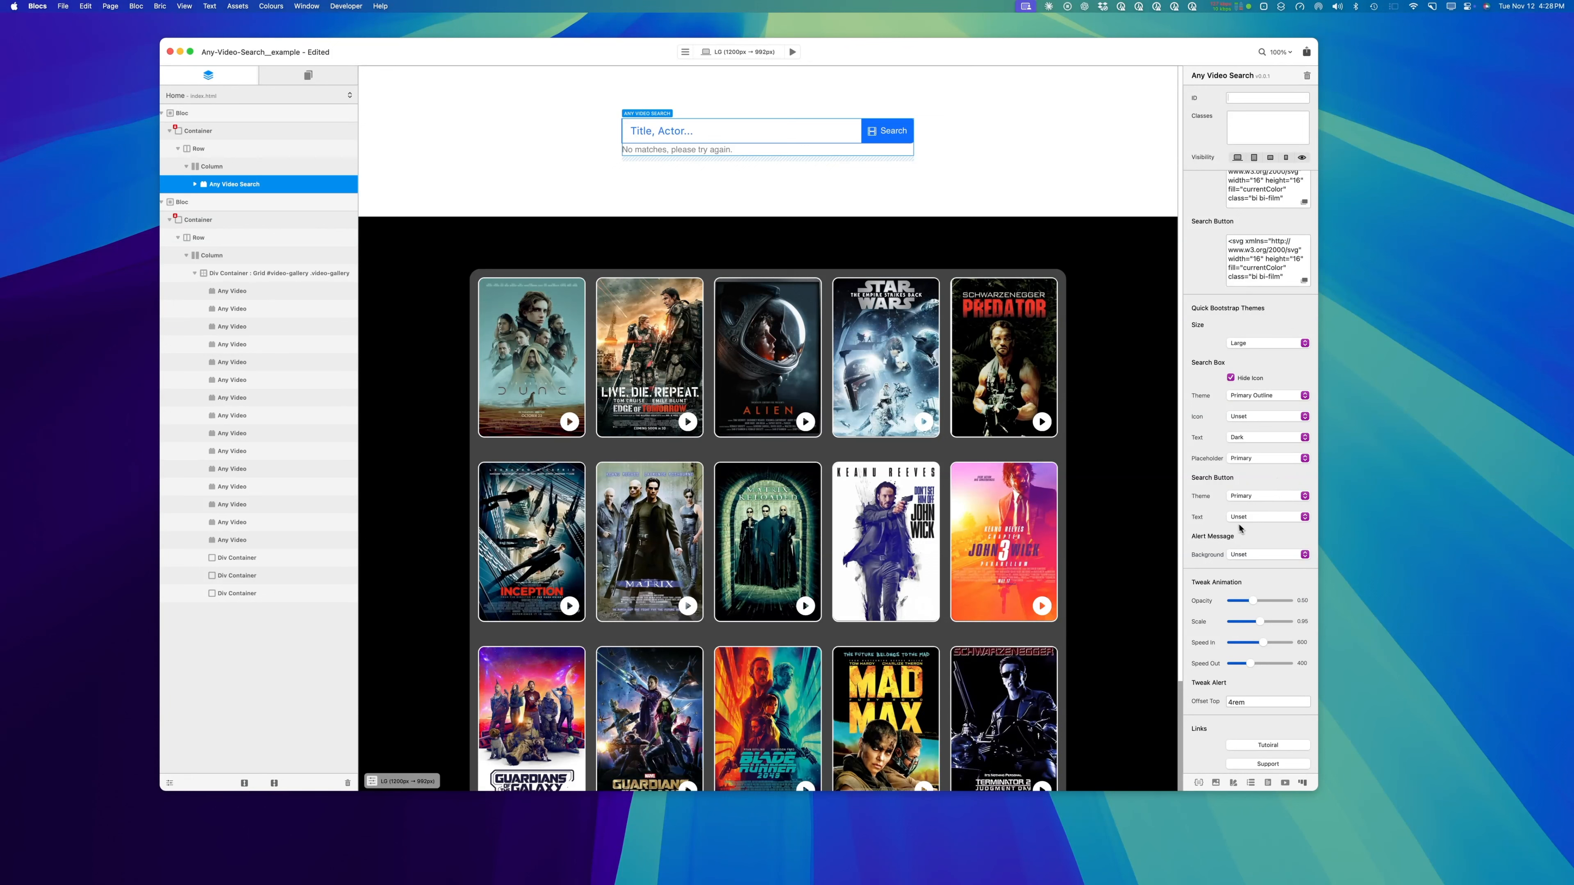
# Try Danger for the search button's text colour and settle on Light.
pyautogui.click(1264, 517)
pyautogui.click(1264, 561)
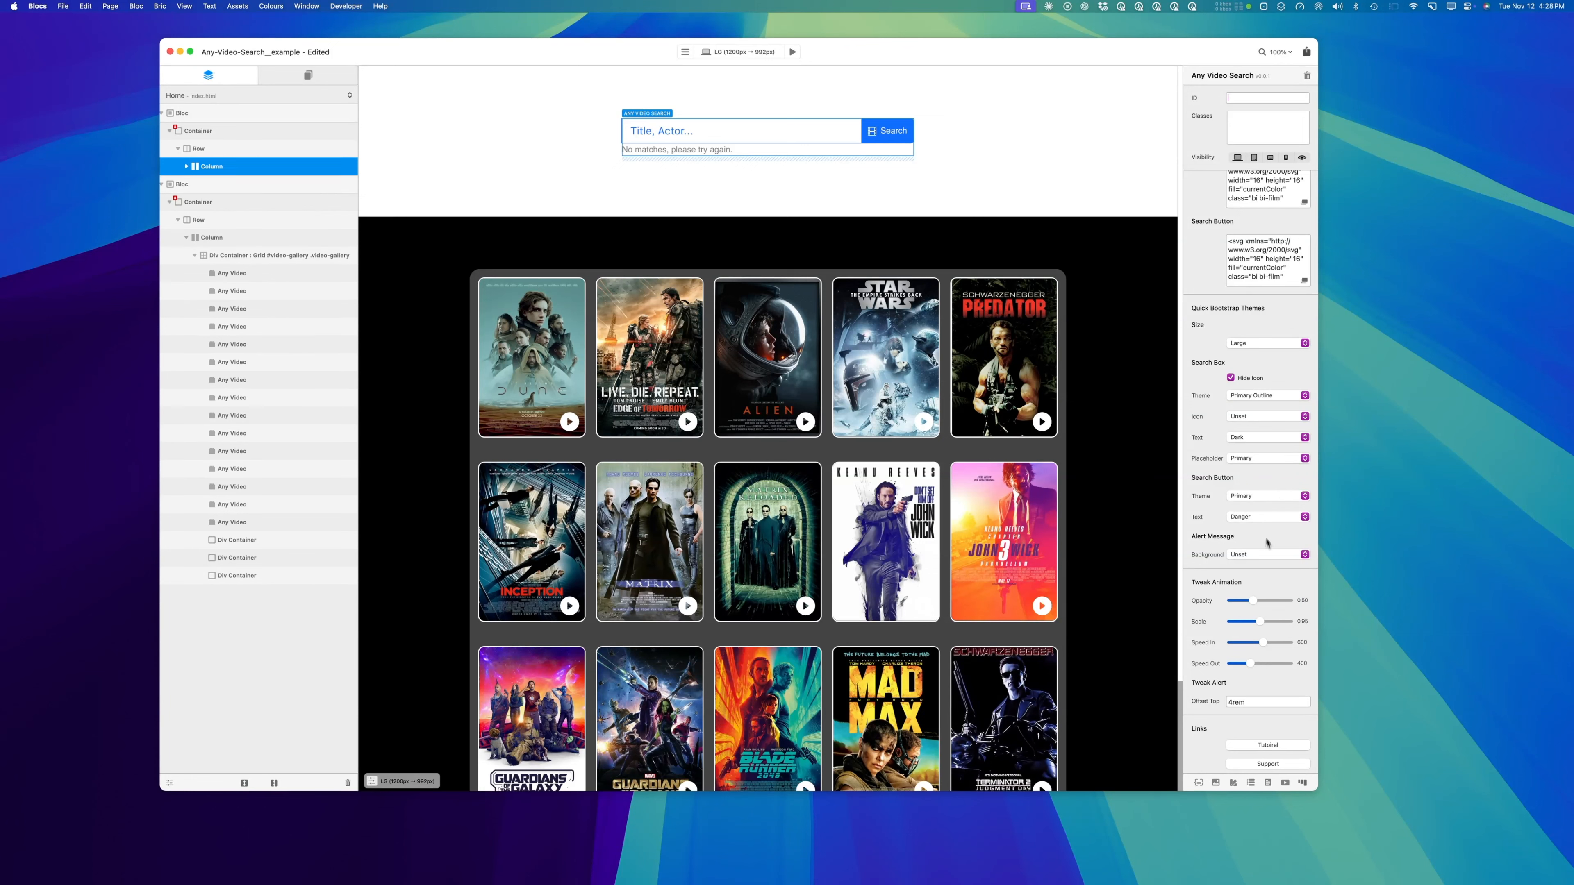
pyautogui.click(1260, 517)
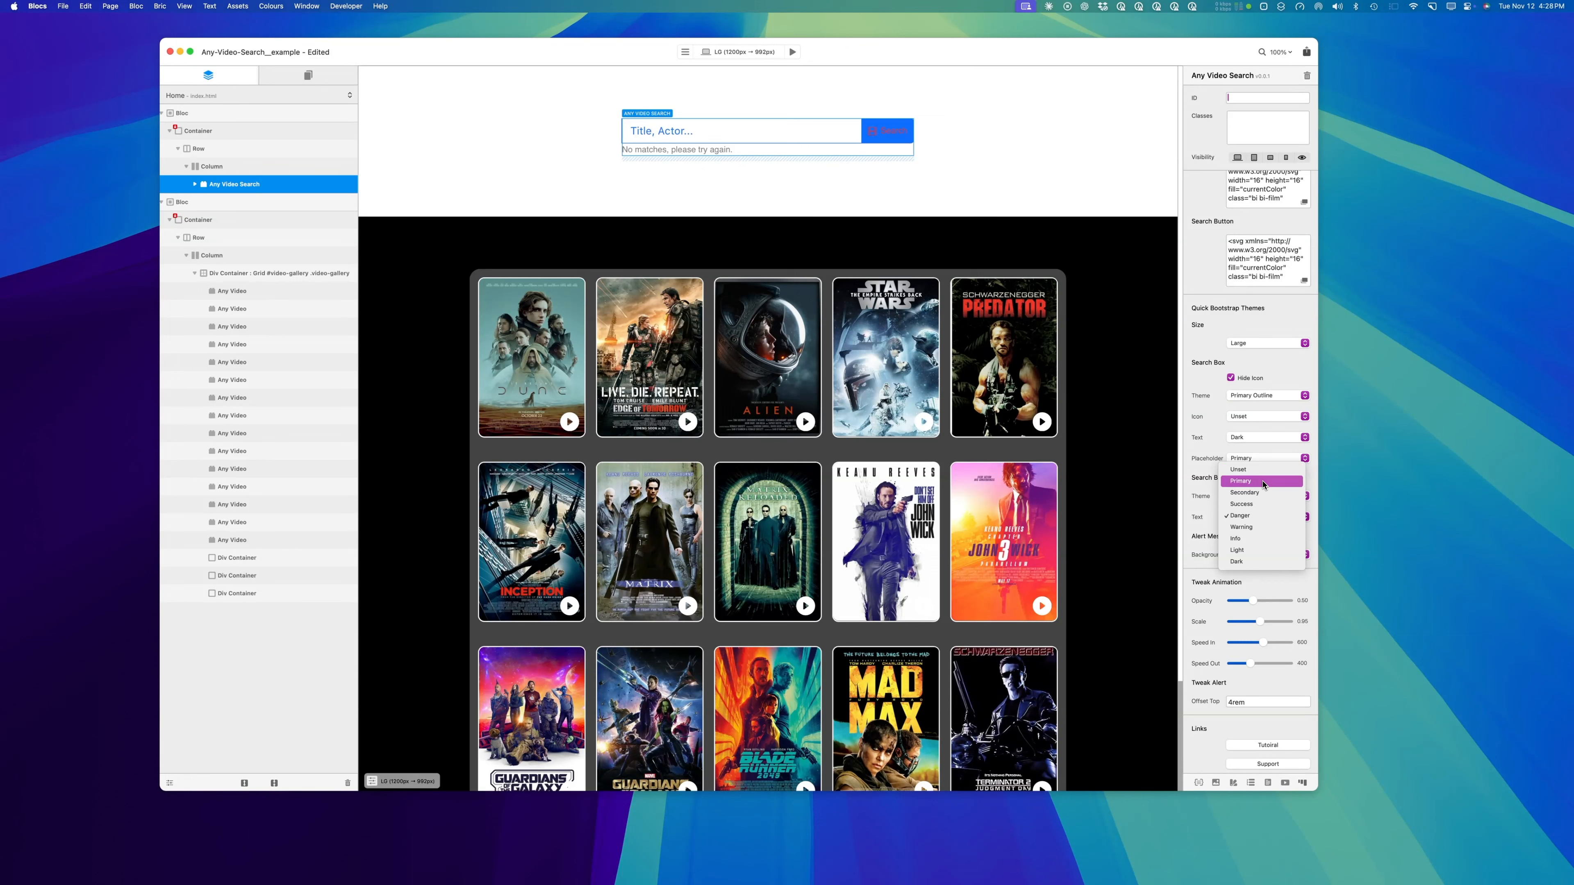
pyautogui.click(1265, 551)
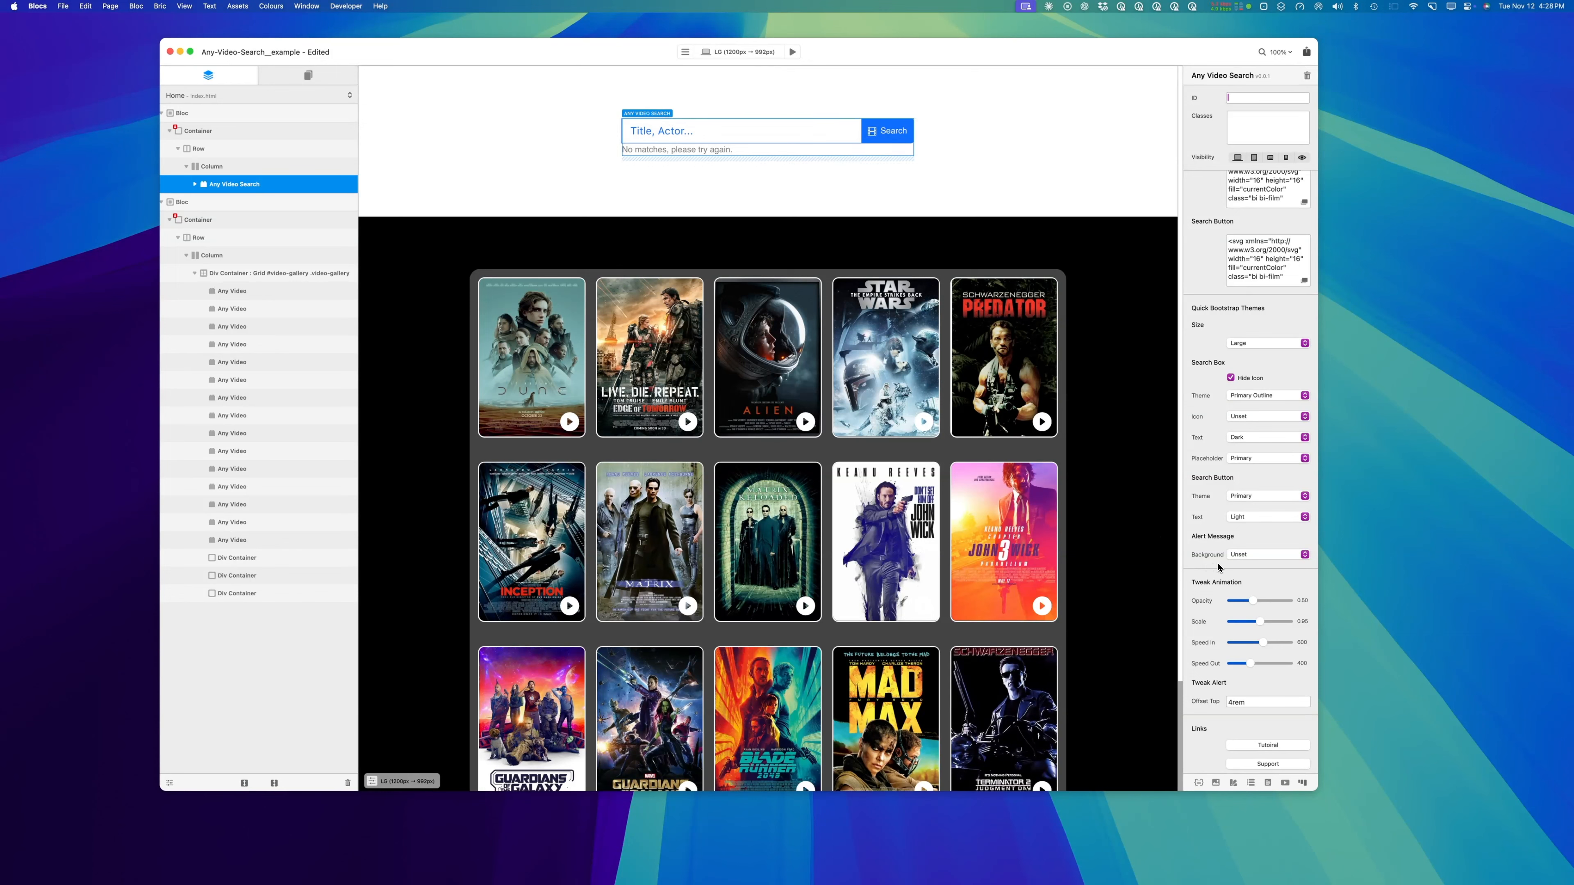
# Try the Danger, Secondary and Success backgrounds for the search's alert message and return it to Unset.
pyautogui.click(1247, 558)
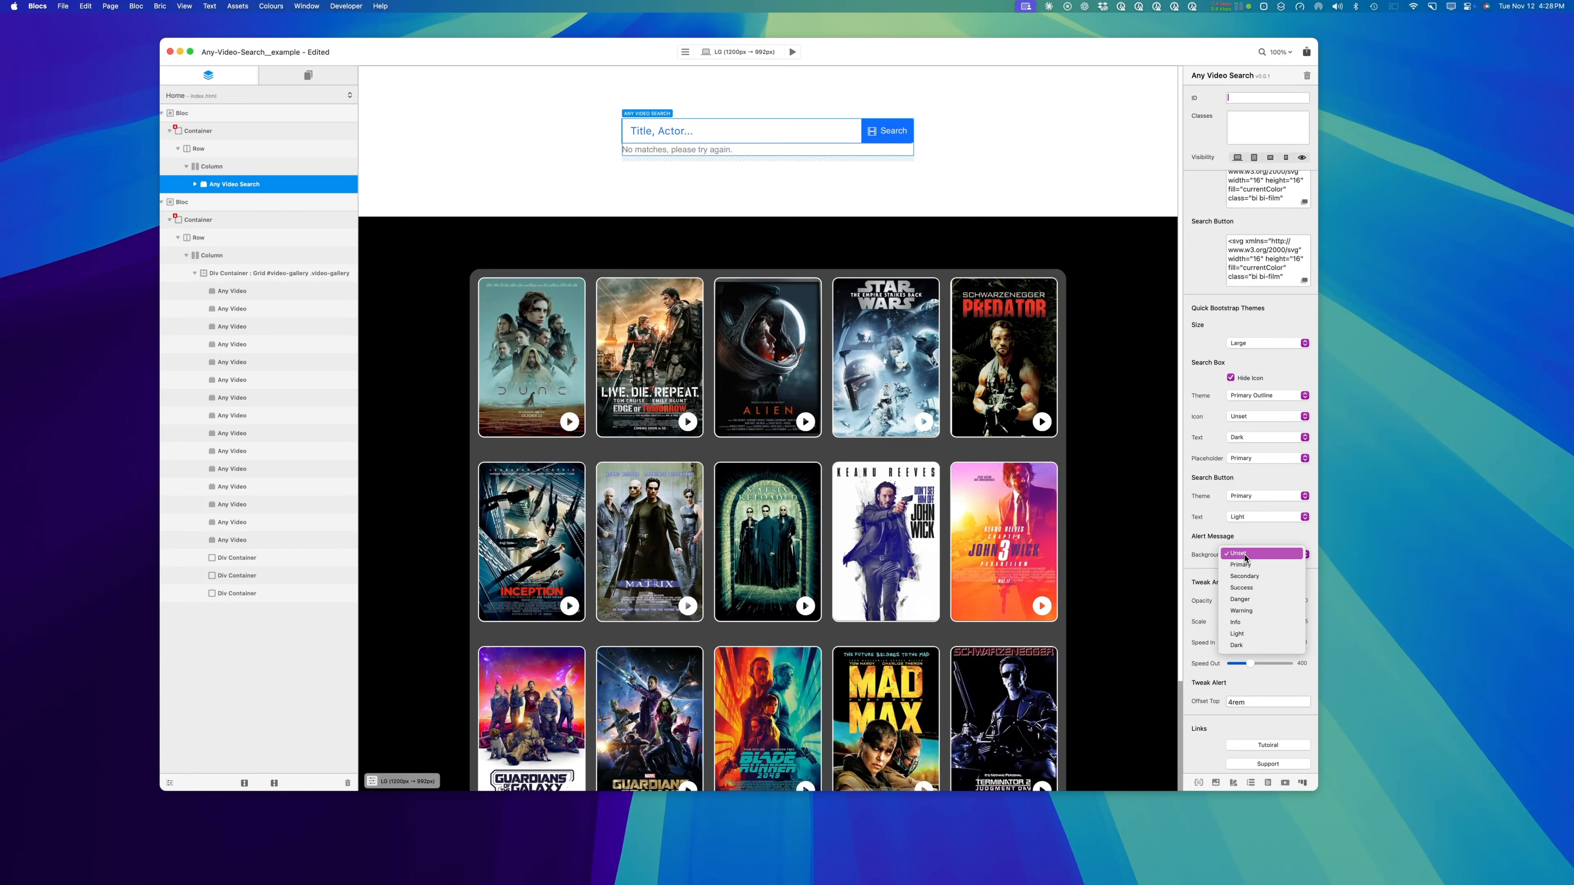
pyautogui.click(1275, 601)
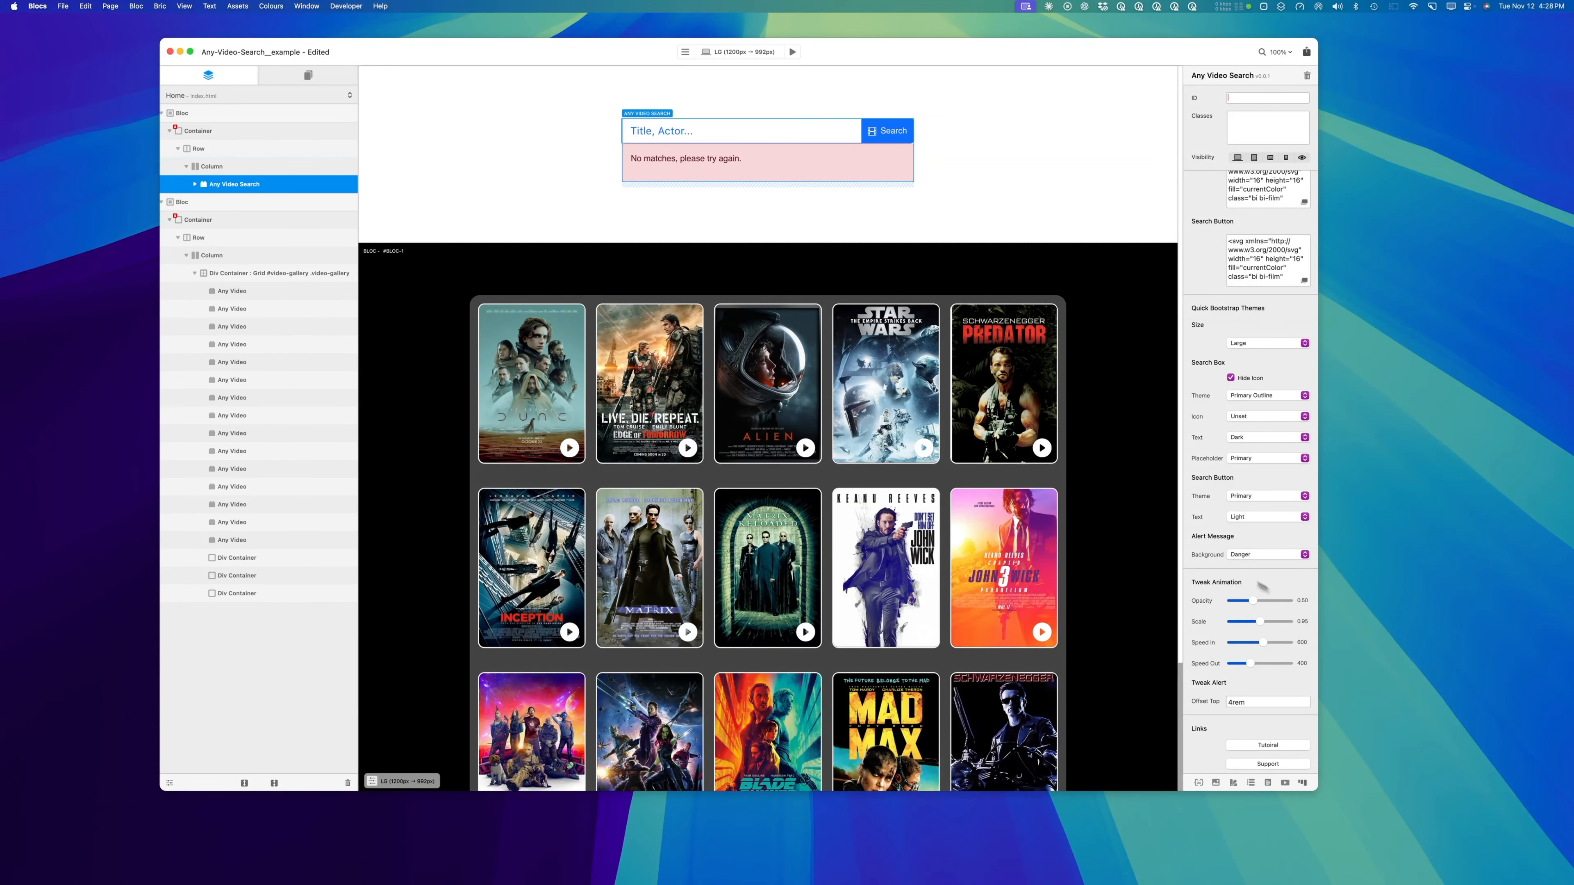
pyautogui.click(1267, 554)
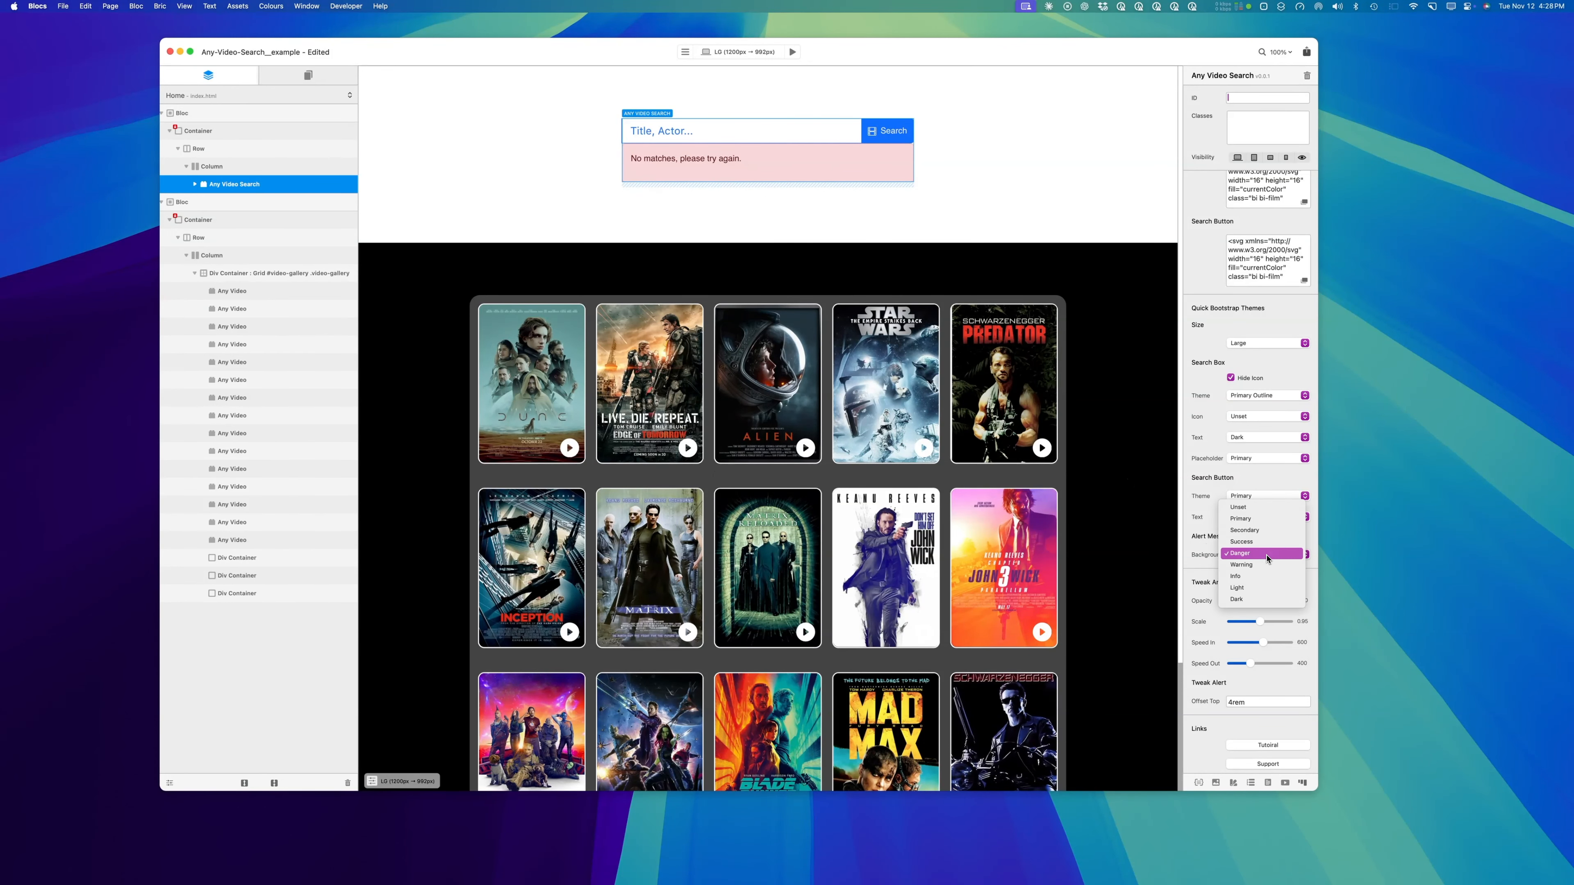
pyautogui.click(1265, 533)
pyautogui.click(1266, 554)
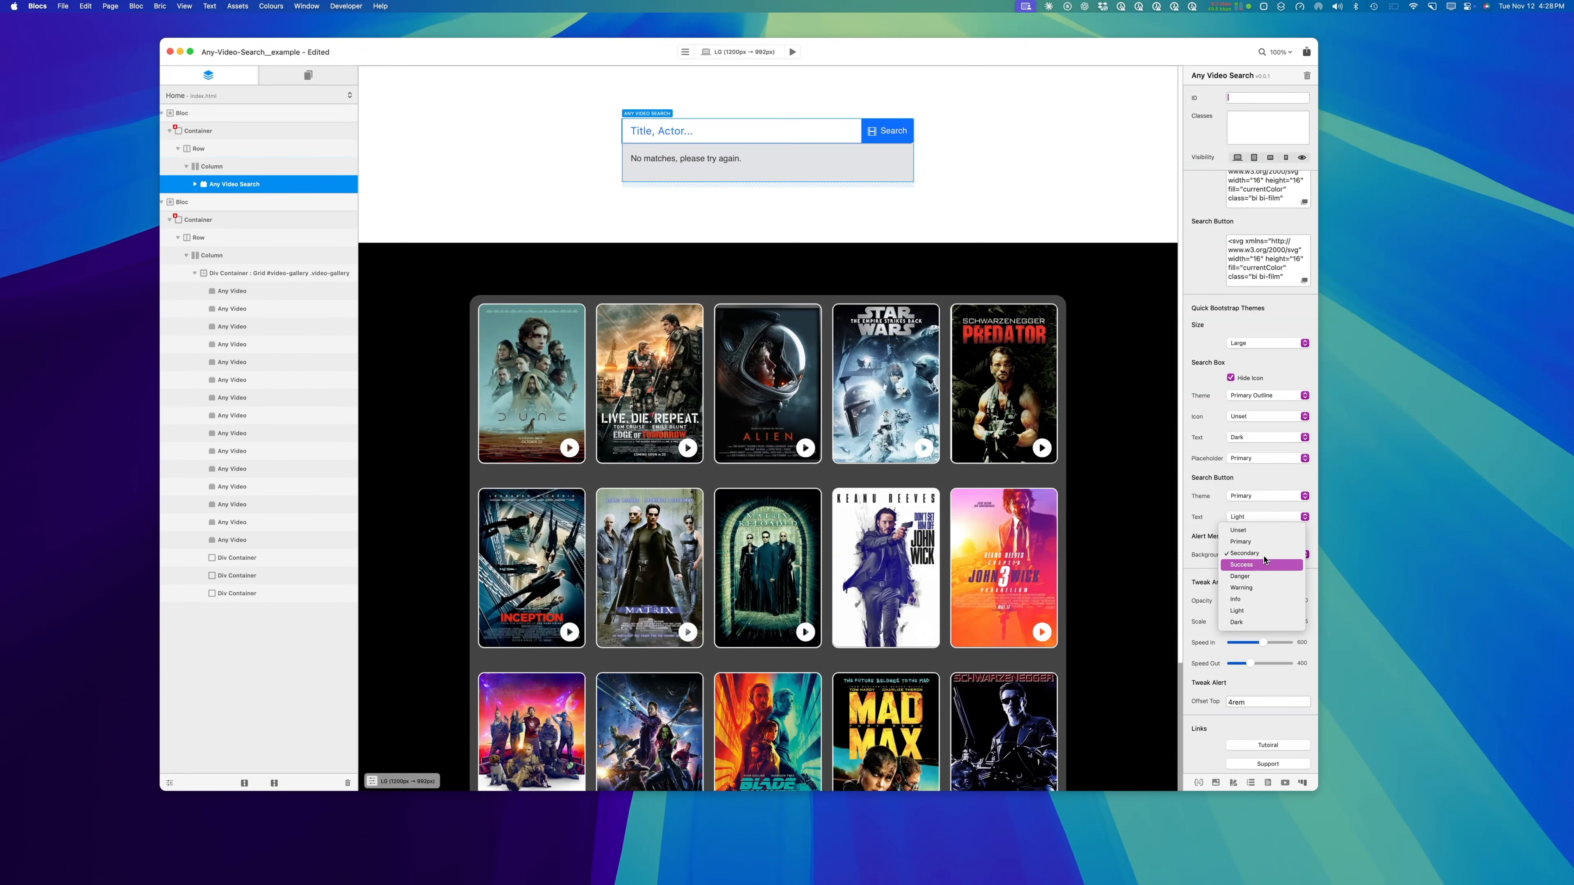
pyautogui.click(1264, 565)
pyautogui.click(1265, 555)
pyautogui.click(1268, 519)
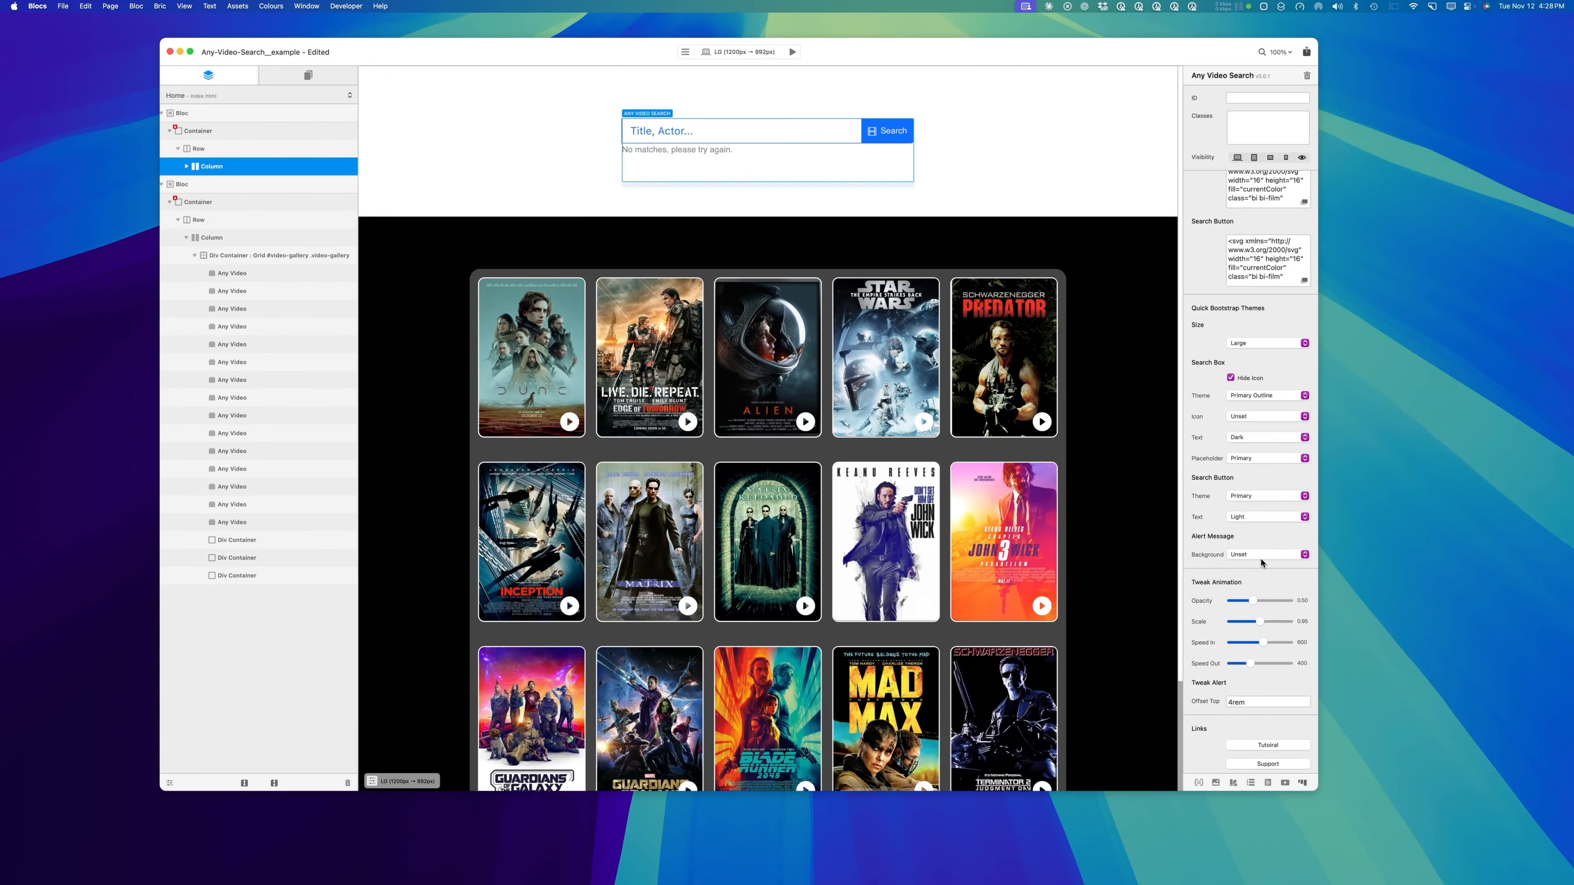
# Set the alert message's background to the Danger theme.
pyautogui.click(1259, 557)
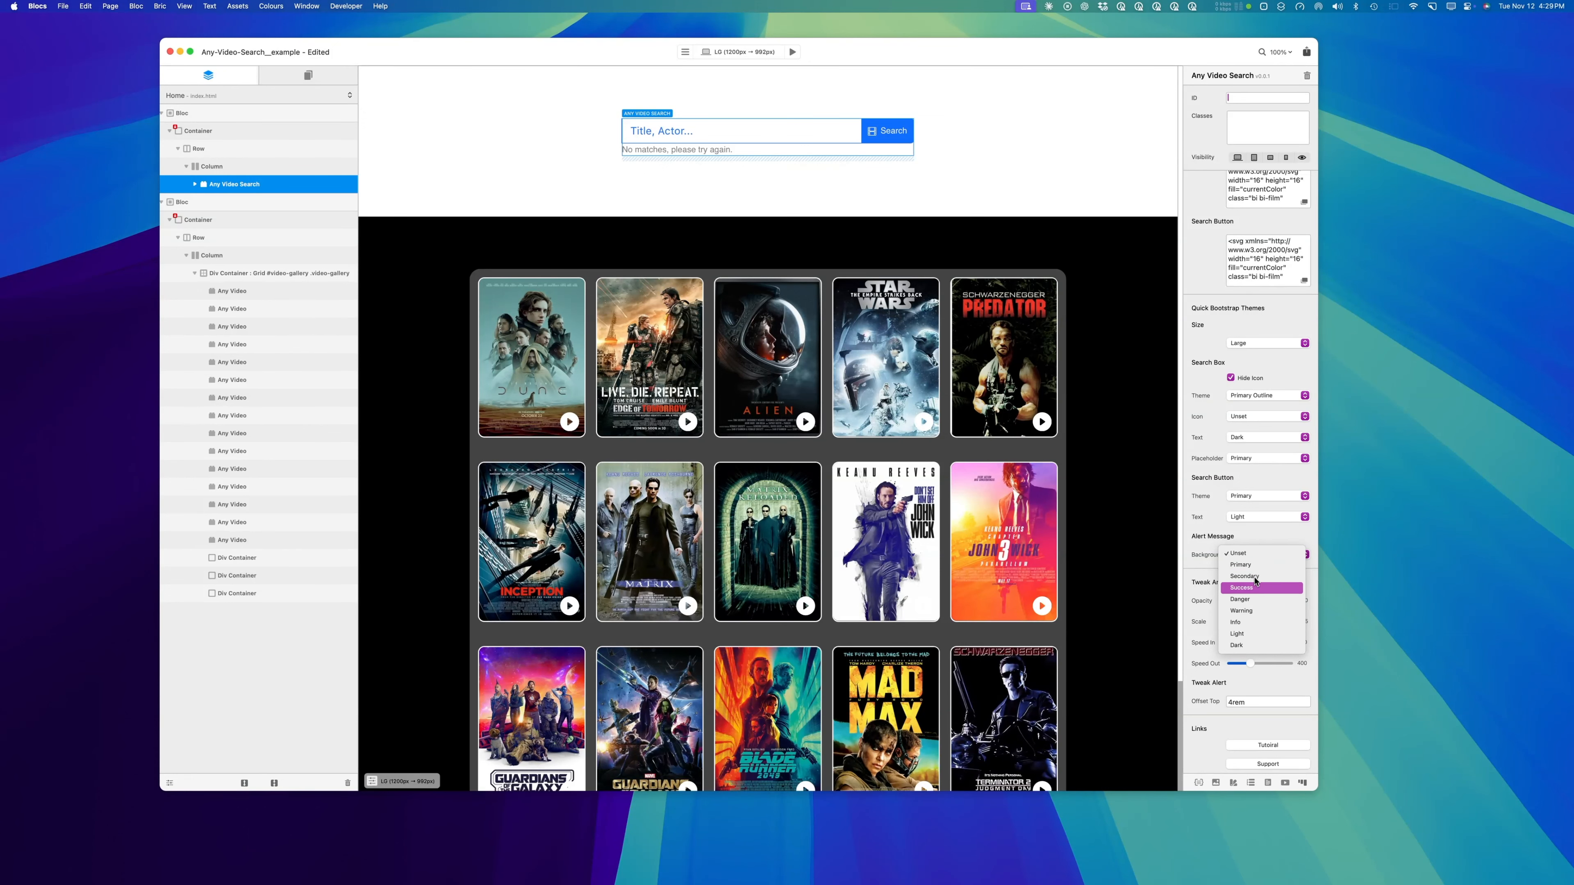
pyautogui.click(1262, 599)
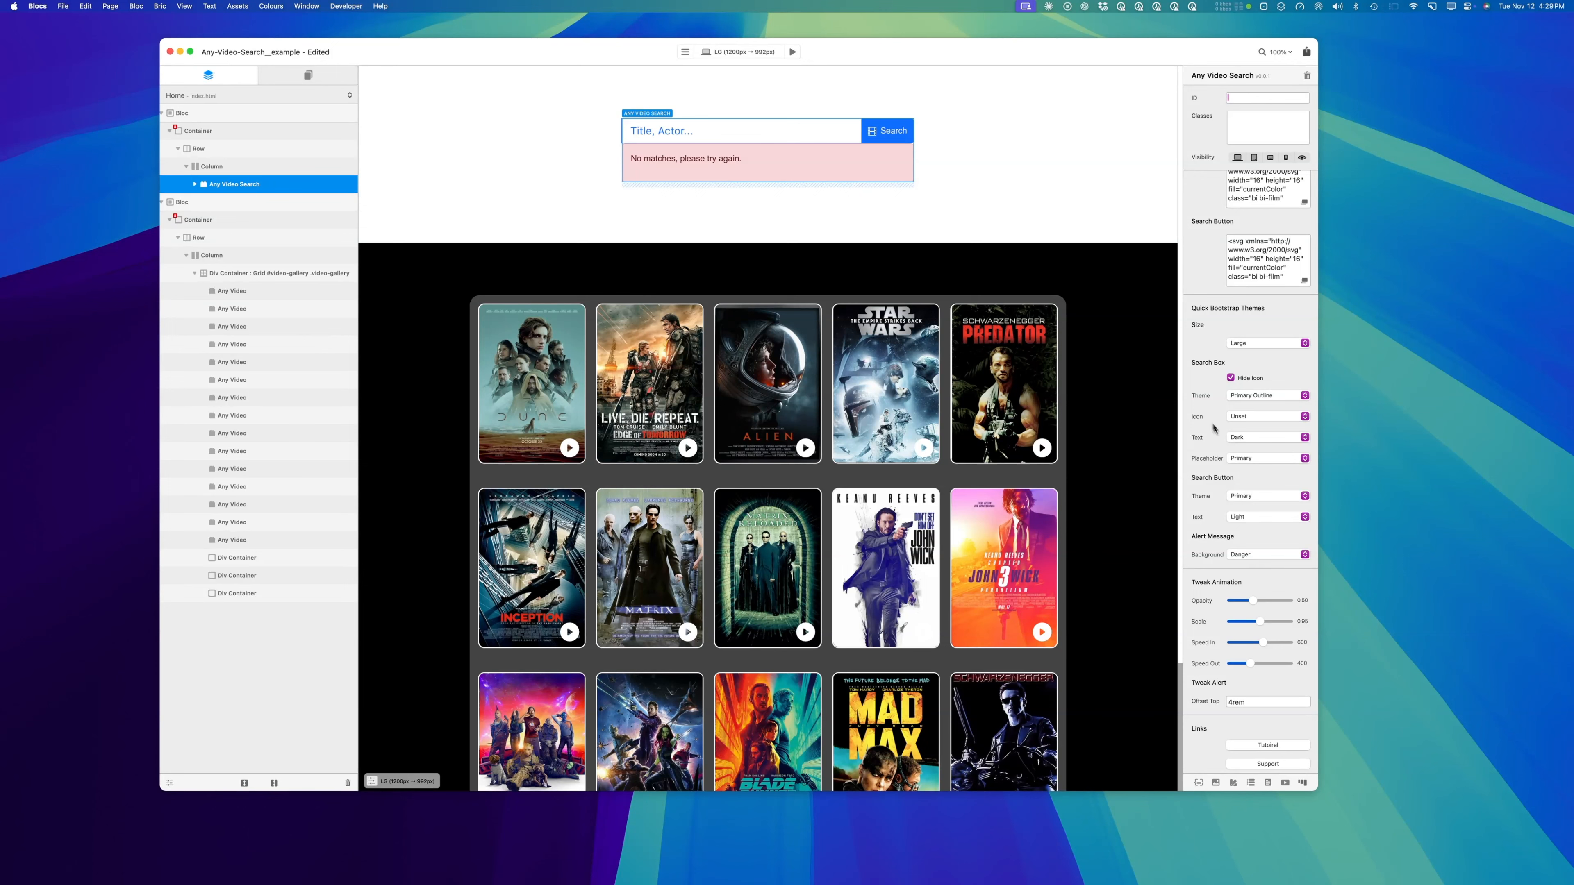
pyautogui.click(1234, 556)
pyautogui.click(1212, 556)
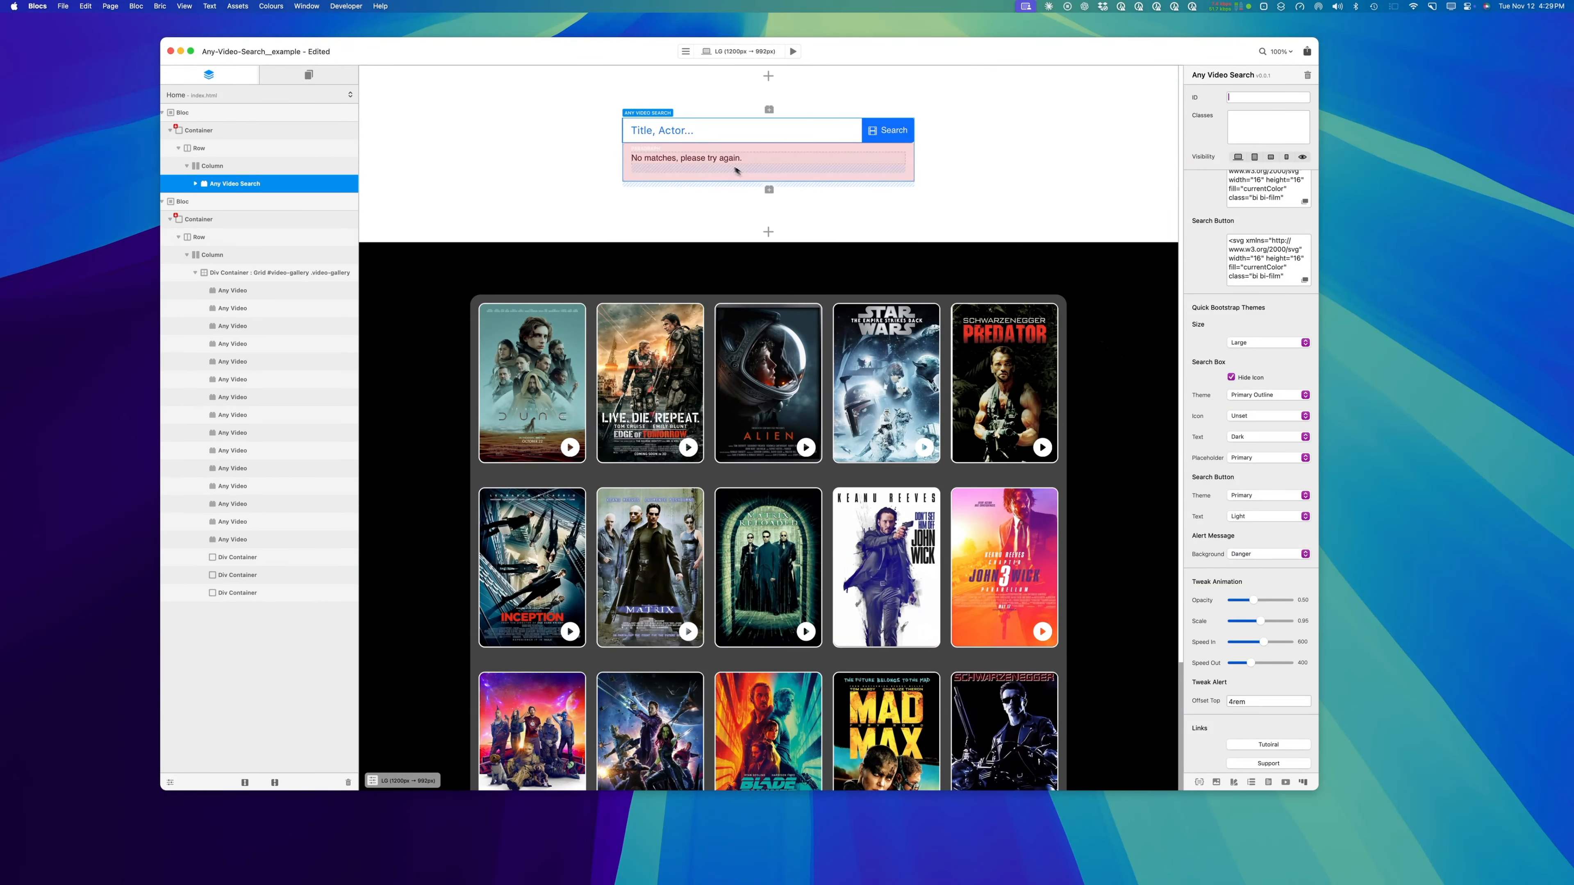
# Set the bottom margin of the "No matches, please try again." paragraph to 0.
pyautogui.click(715, 167)
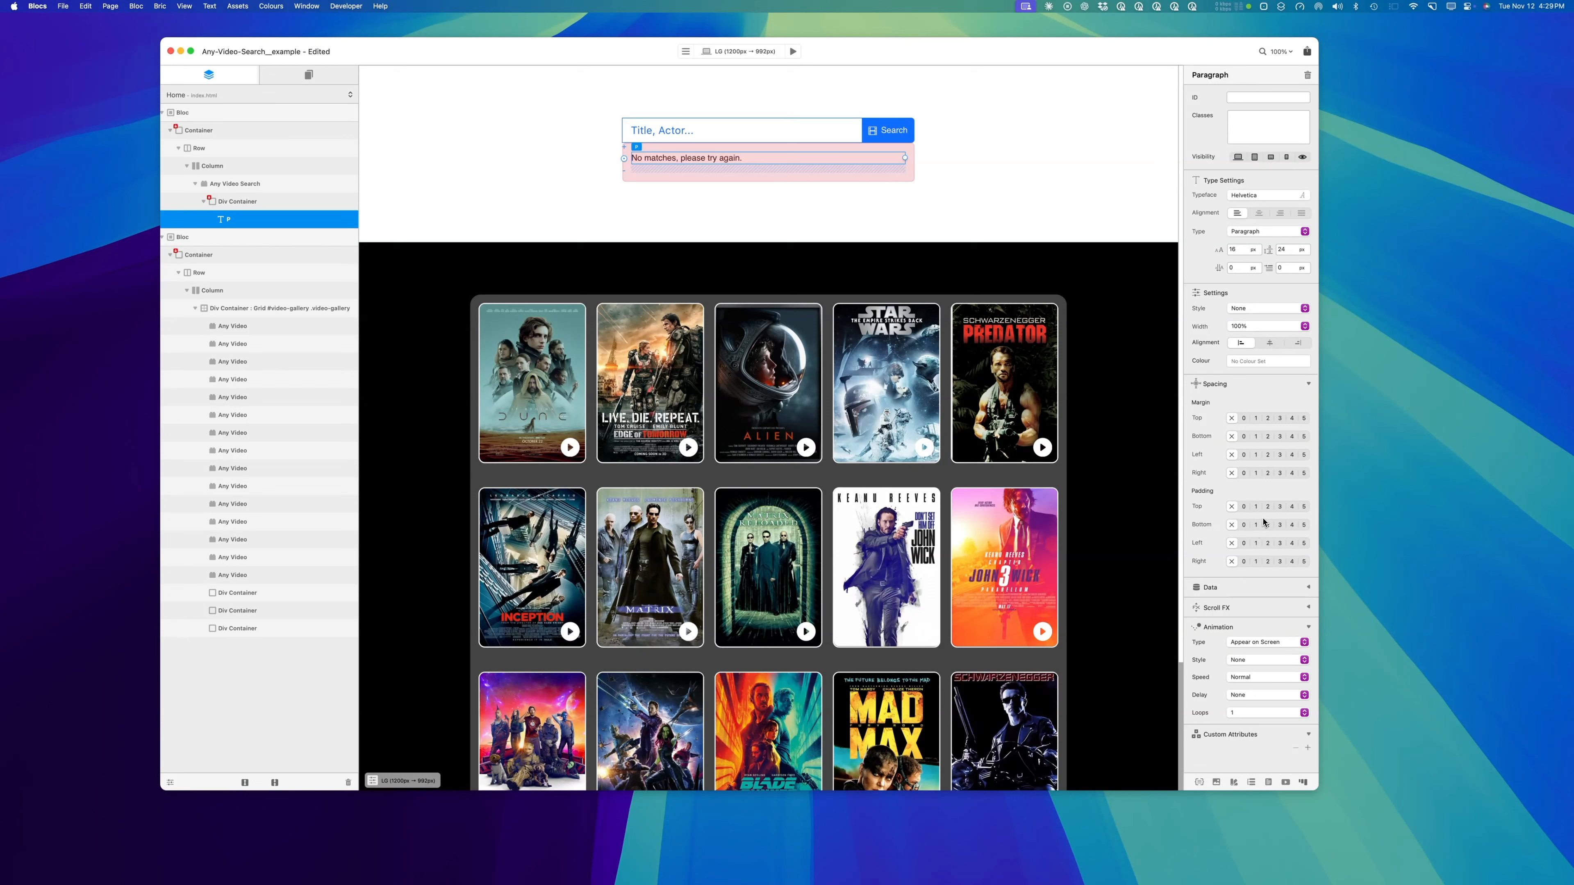
pyautogui.click(1247, 439)
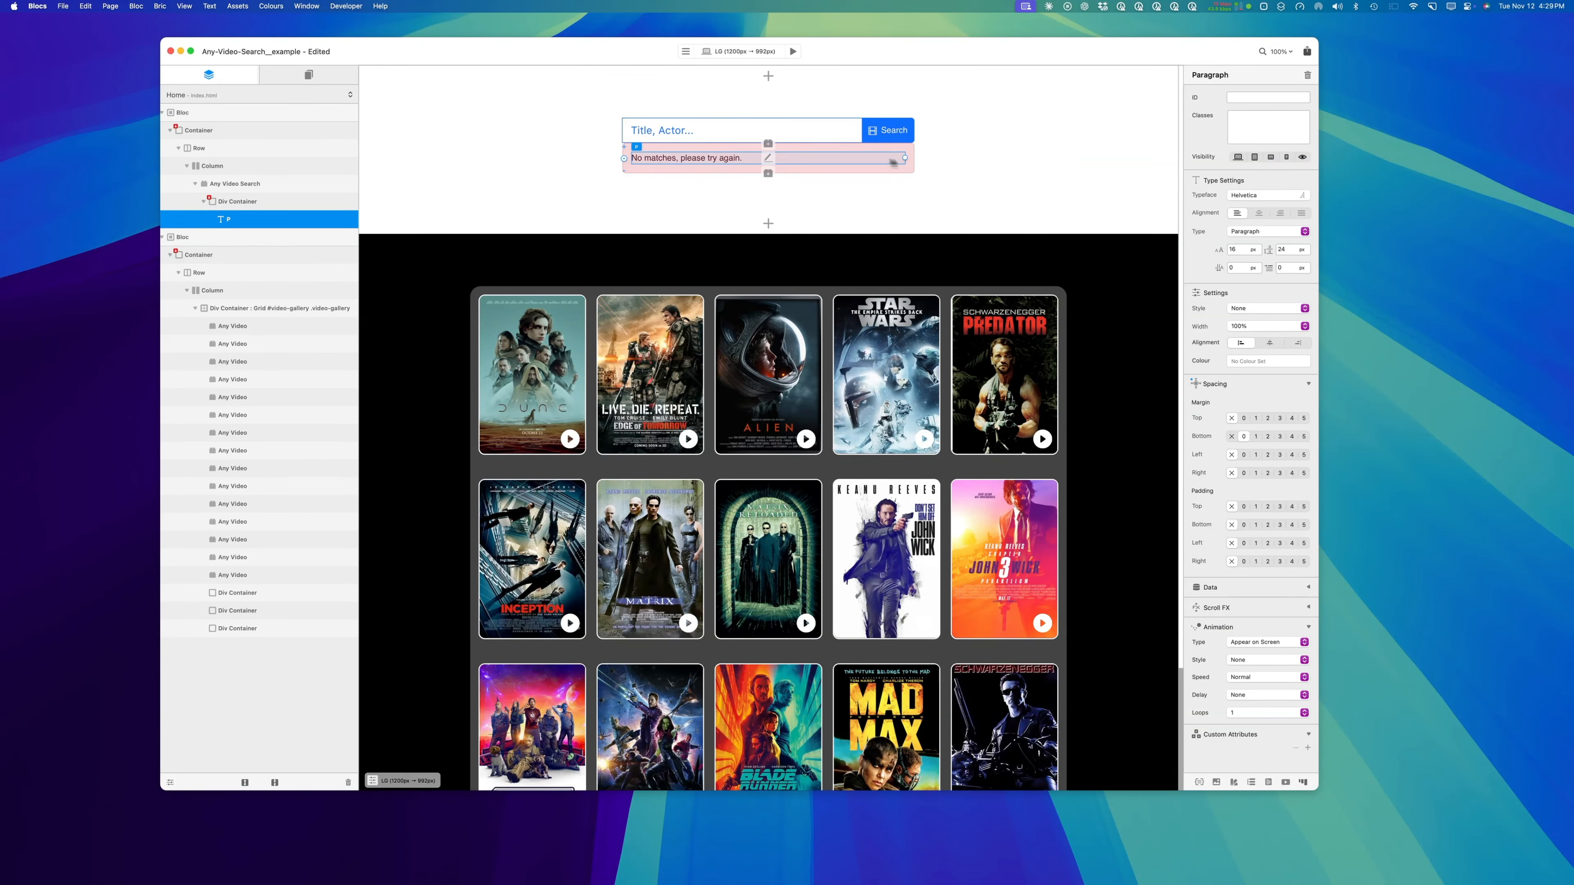
pyautogui.scroll(-5, 940, 354)
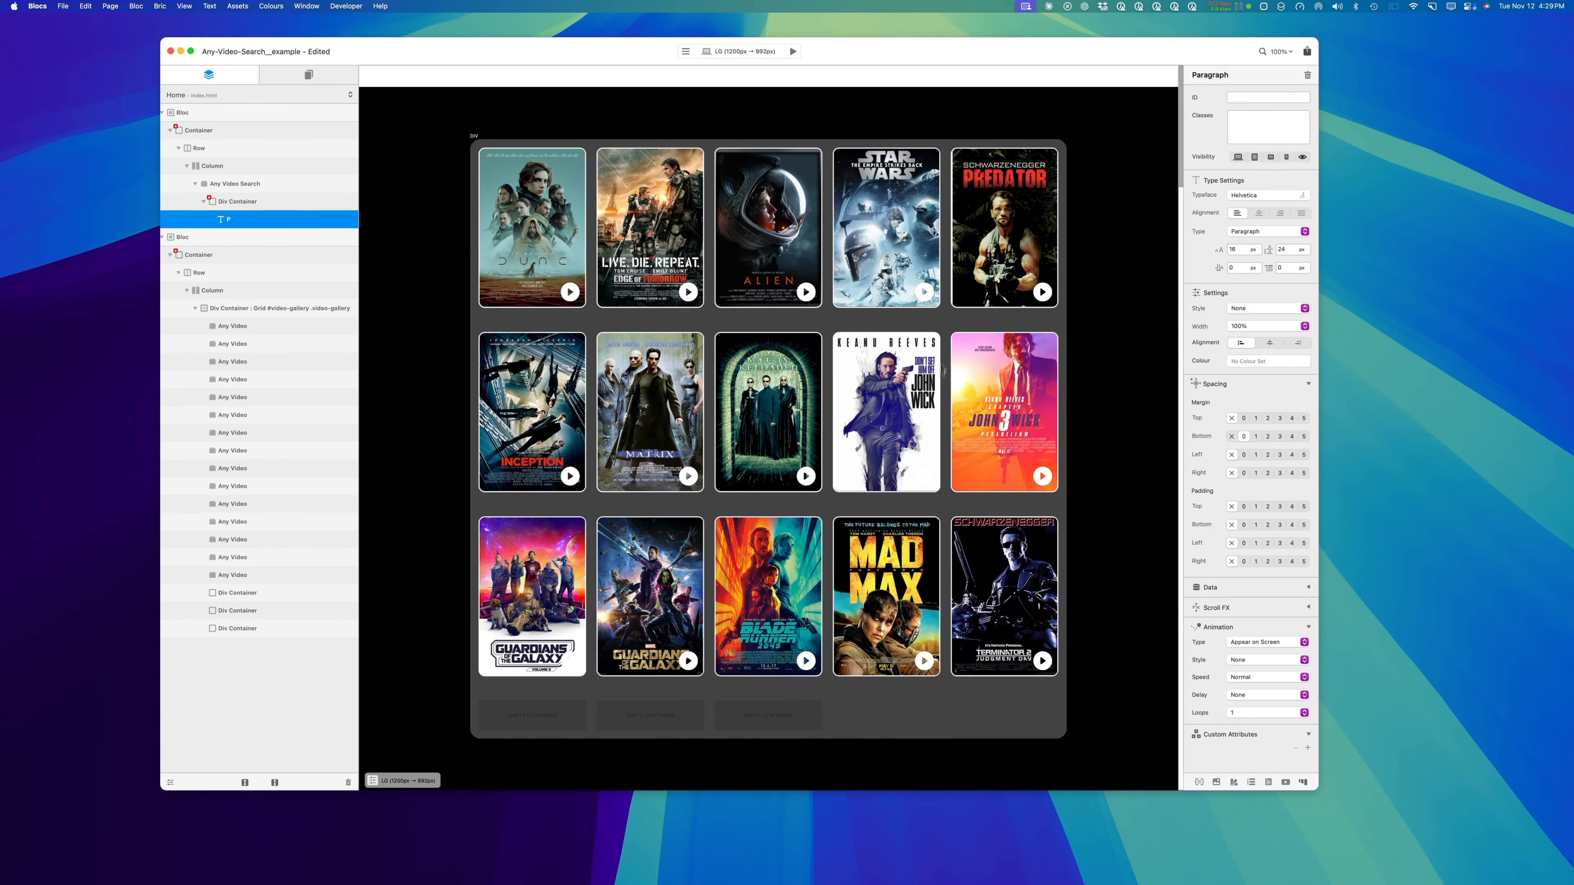
pyautogui.scroll(1, 916, 572)
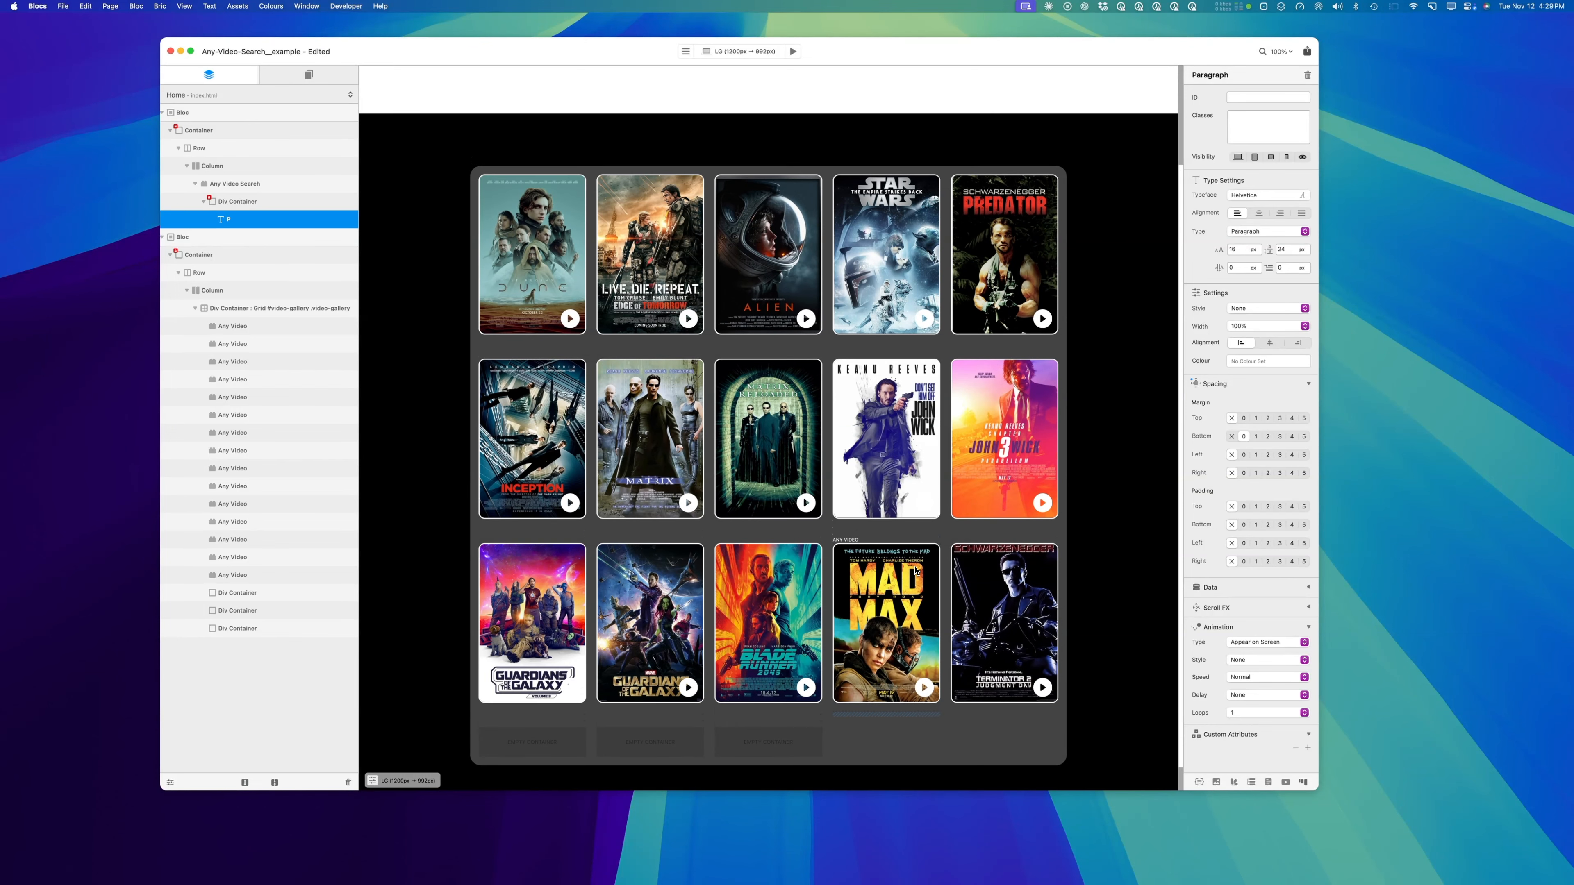
pyautogui.scroll(4, 915, 572)
# Select the Any Video Search bric and set its placeholder text to "Title, Actor...".
pyautogui.click(840, 140)
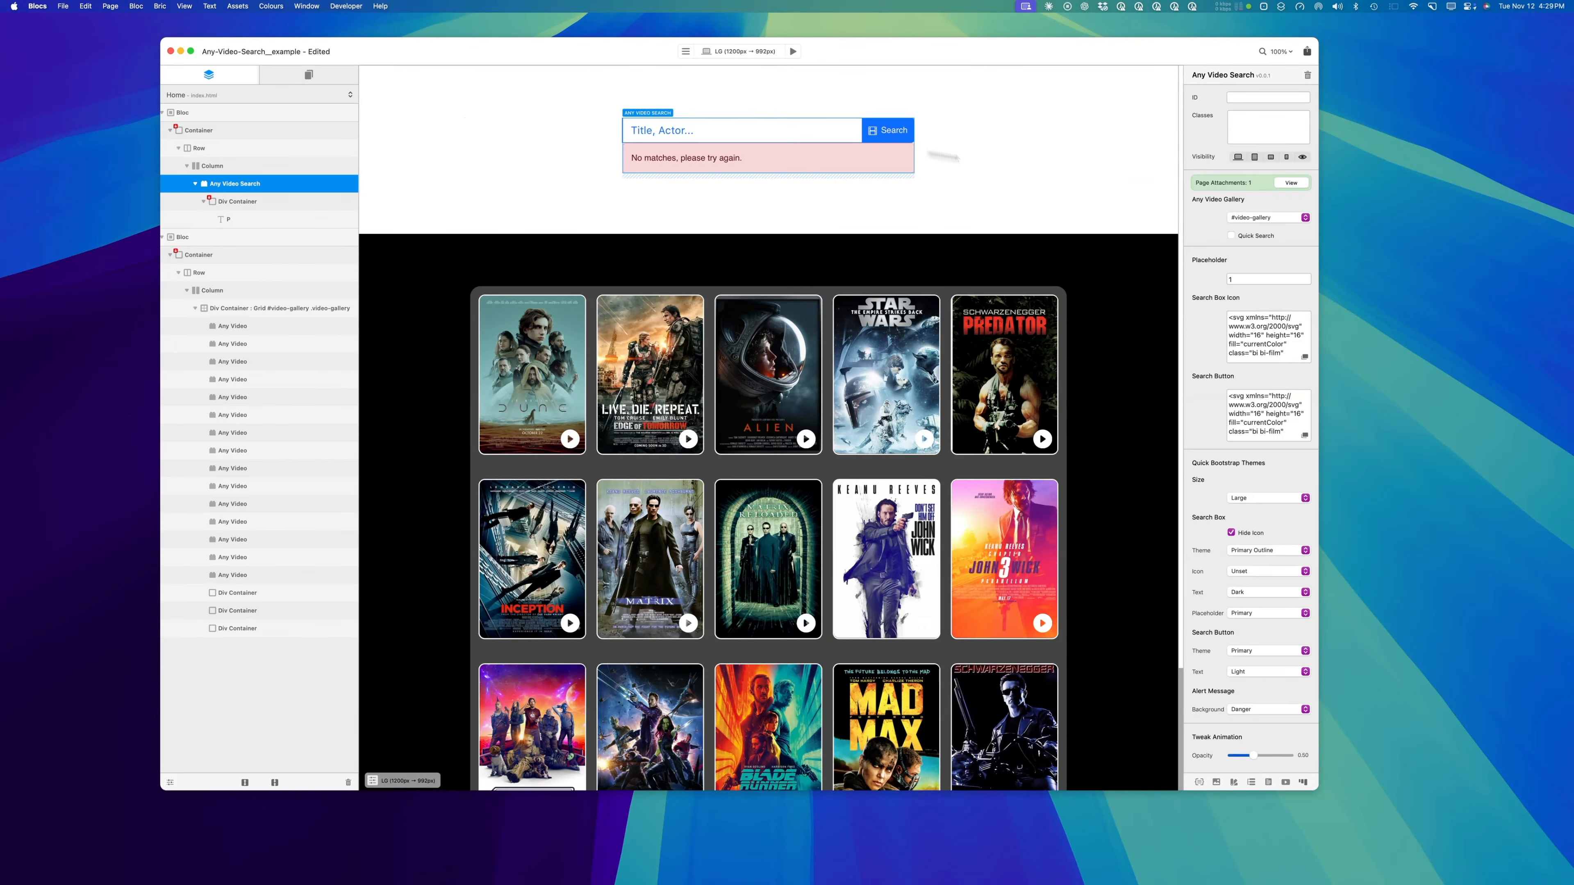
pyautogui.click(1239, 214)
pyautogui.click(1203, 217)
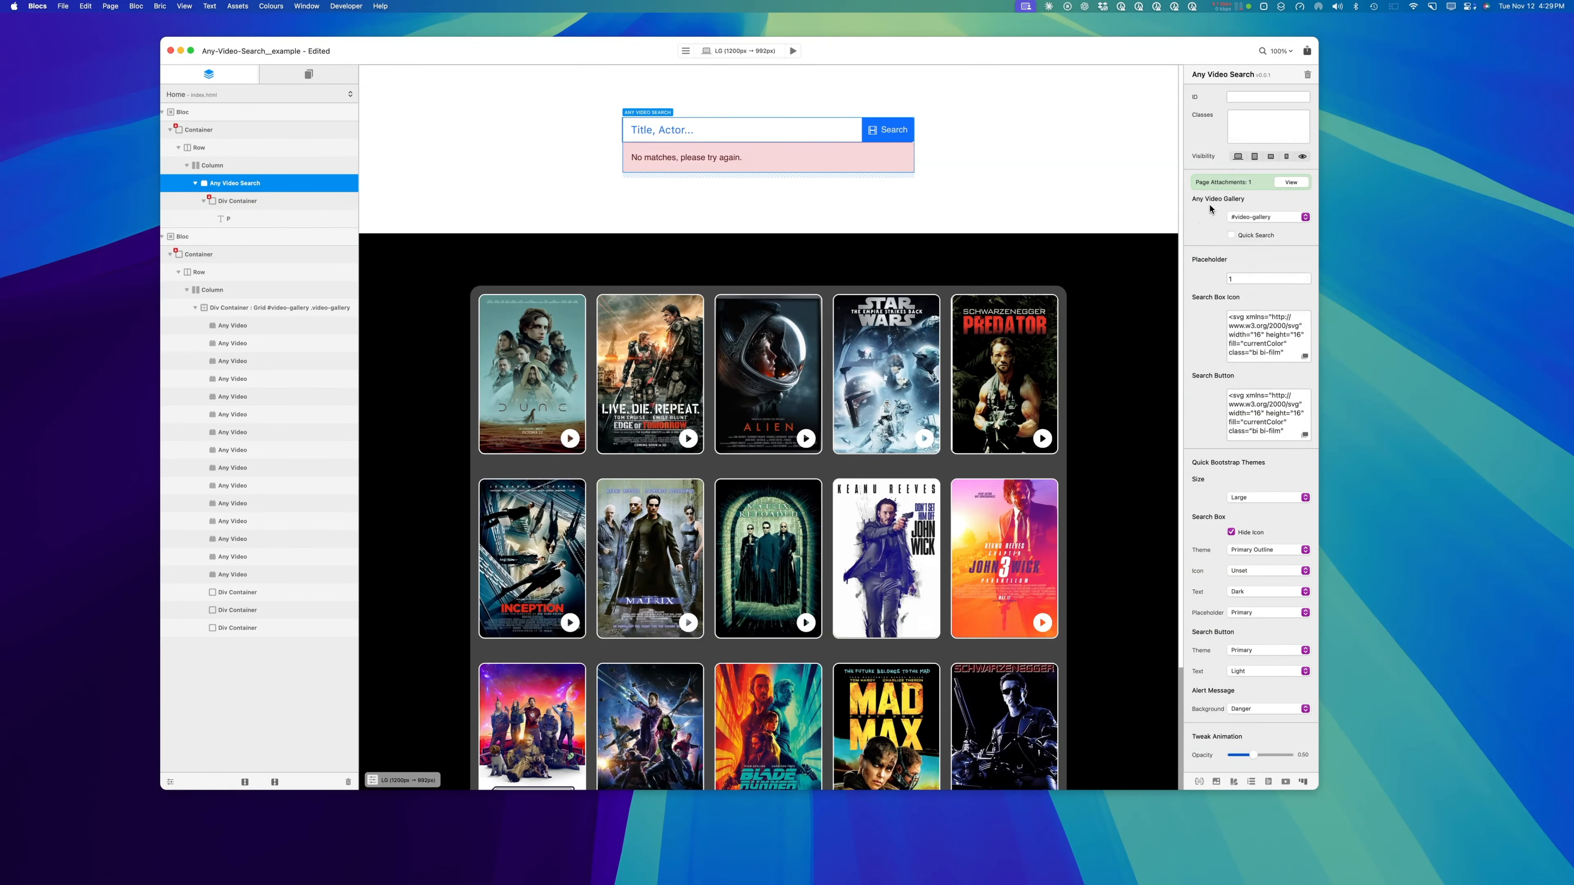
pyautogui.doubleClick(1235, 277)
pyautogui.write('Title,')
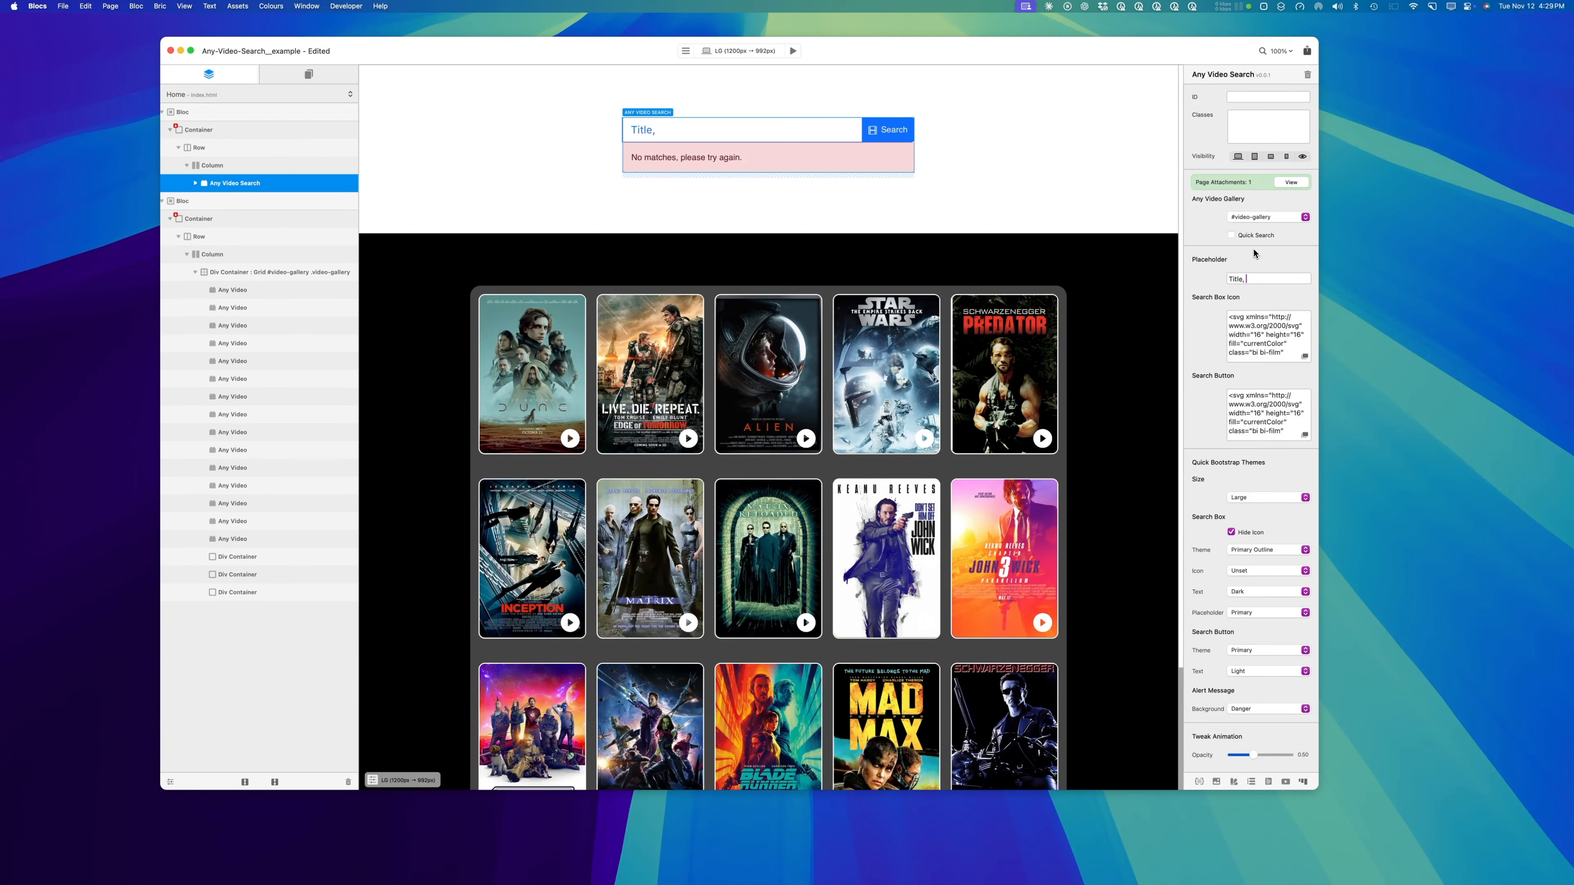
pyautogui.write(' Actor...')
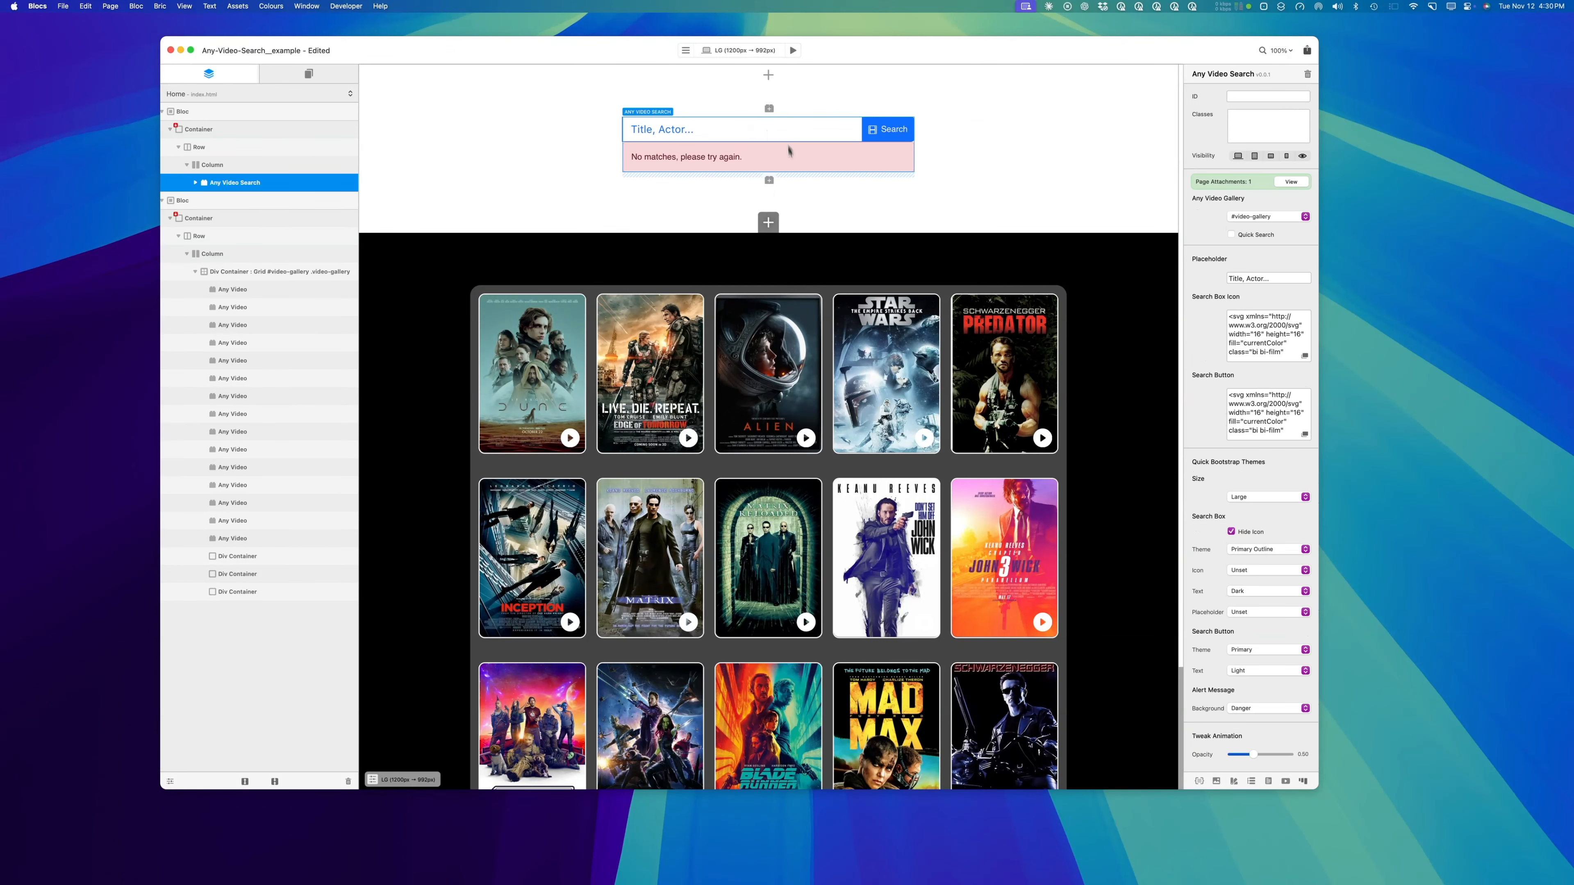
# Select the bloc that holds the video search and set its padding to None.
pyautogui.scroll(-3, 1150, 336)
pyautogui.scroll(3, 1151, 337)
pyautogui.click(1047, 100)
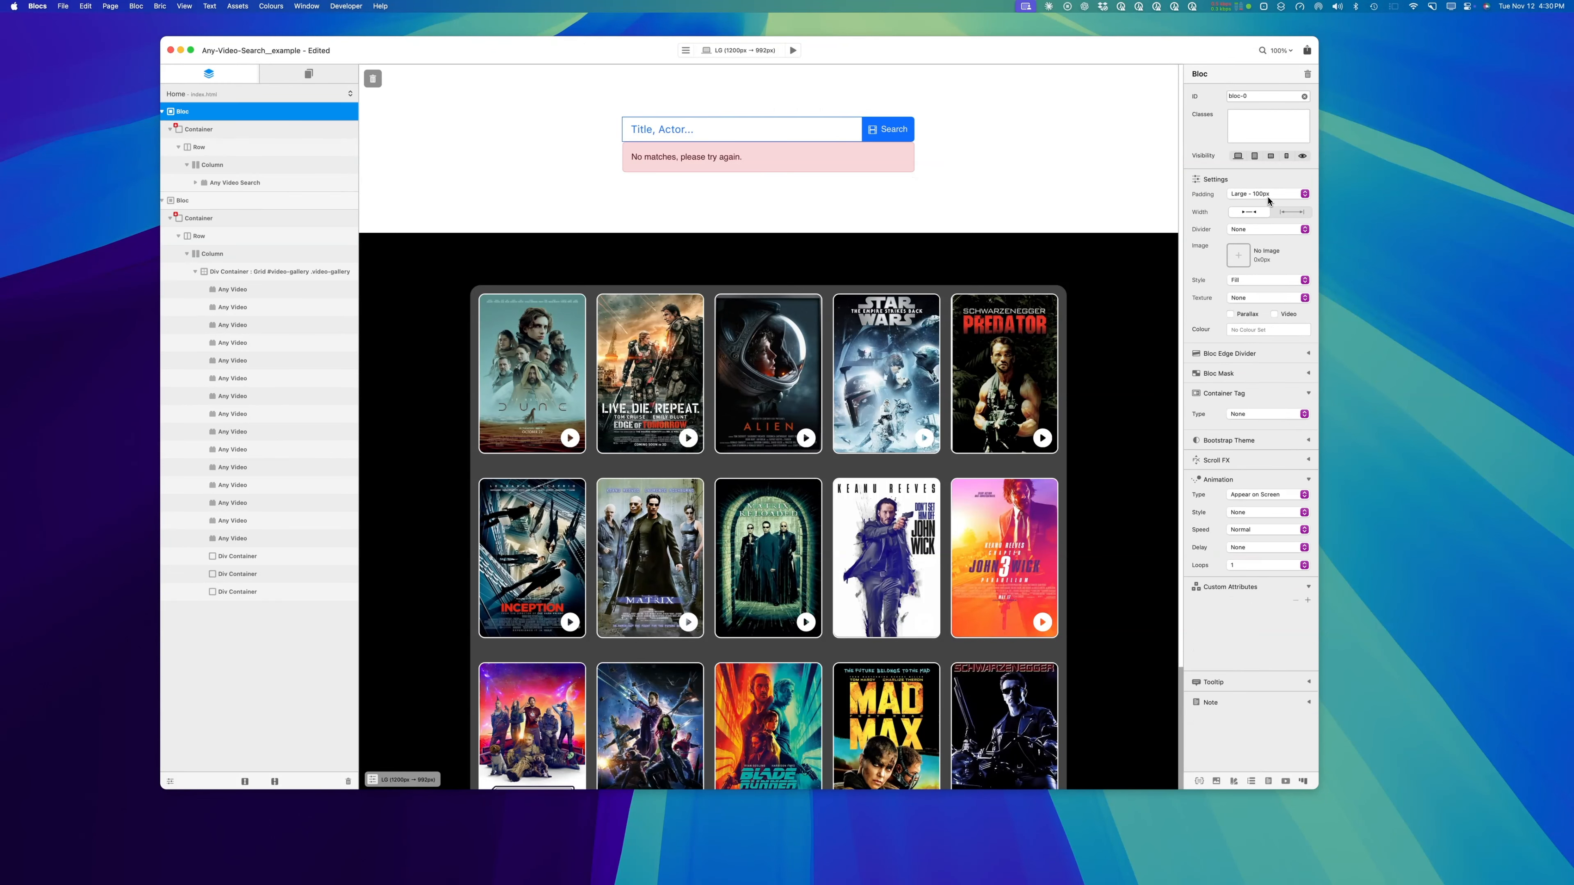
pyautogui.click(1268, 197)
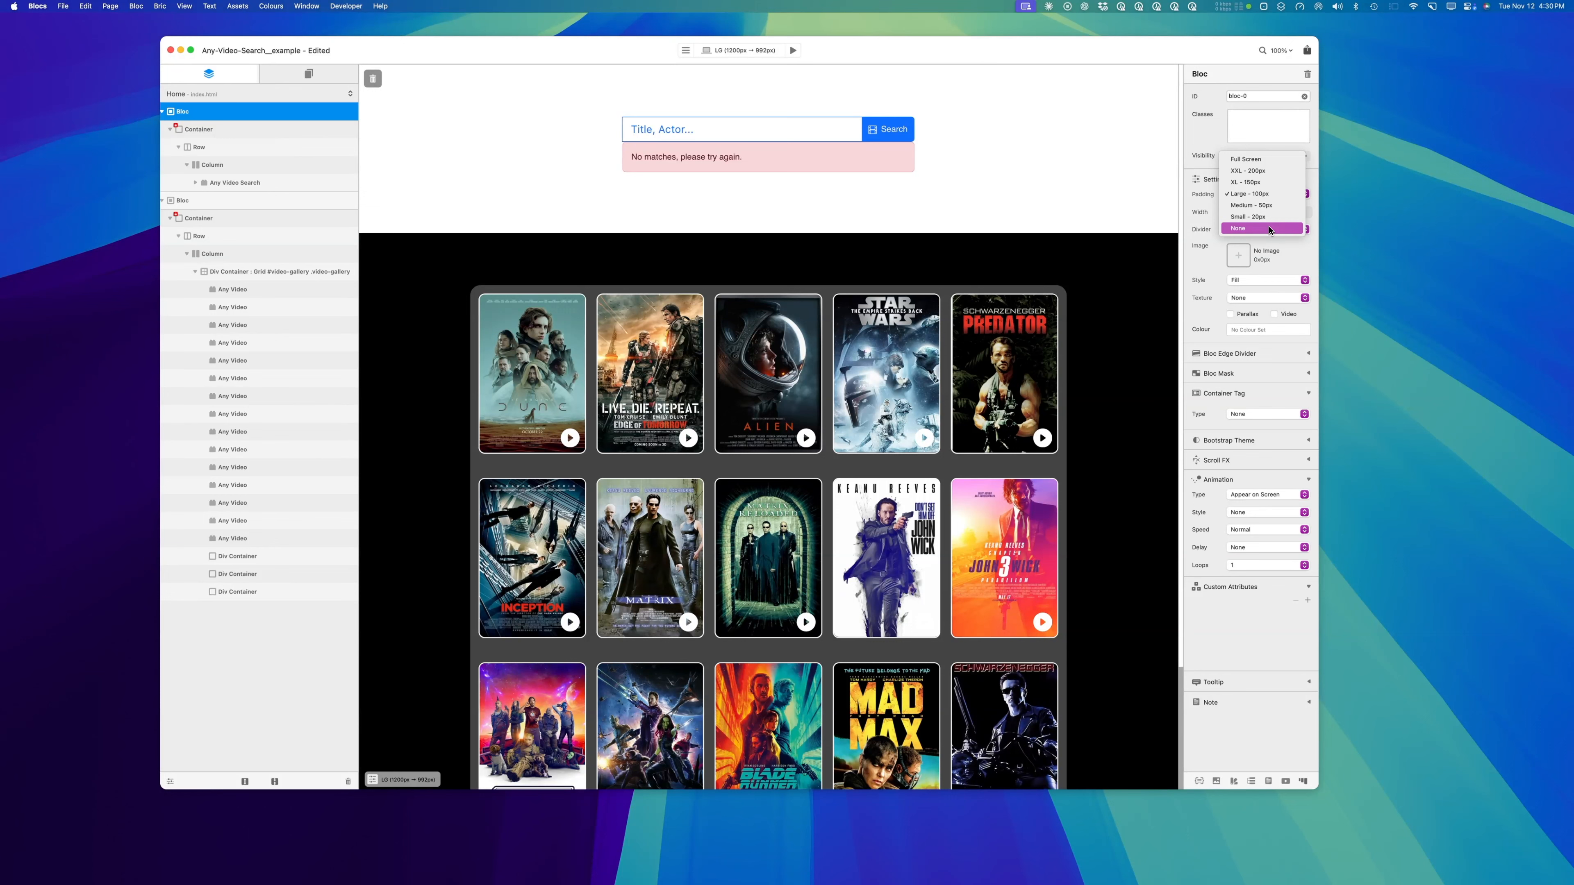
pyautogui.click(1269, 228)
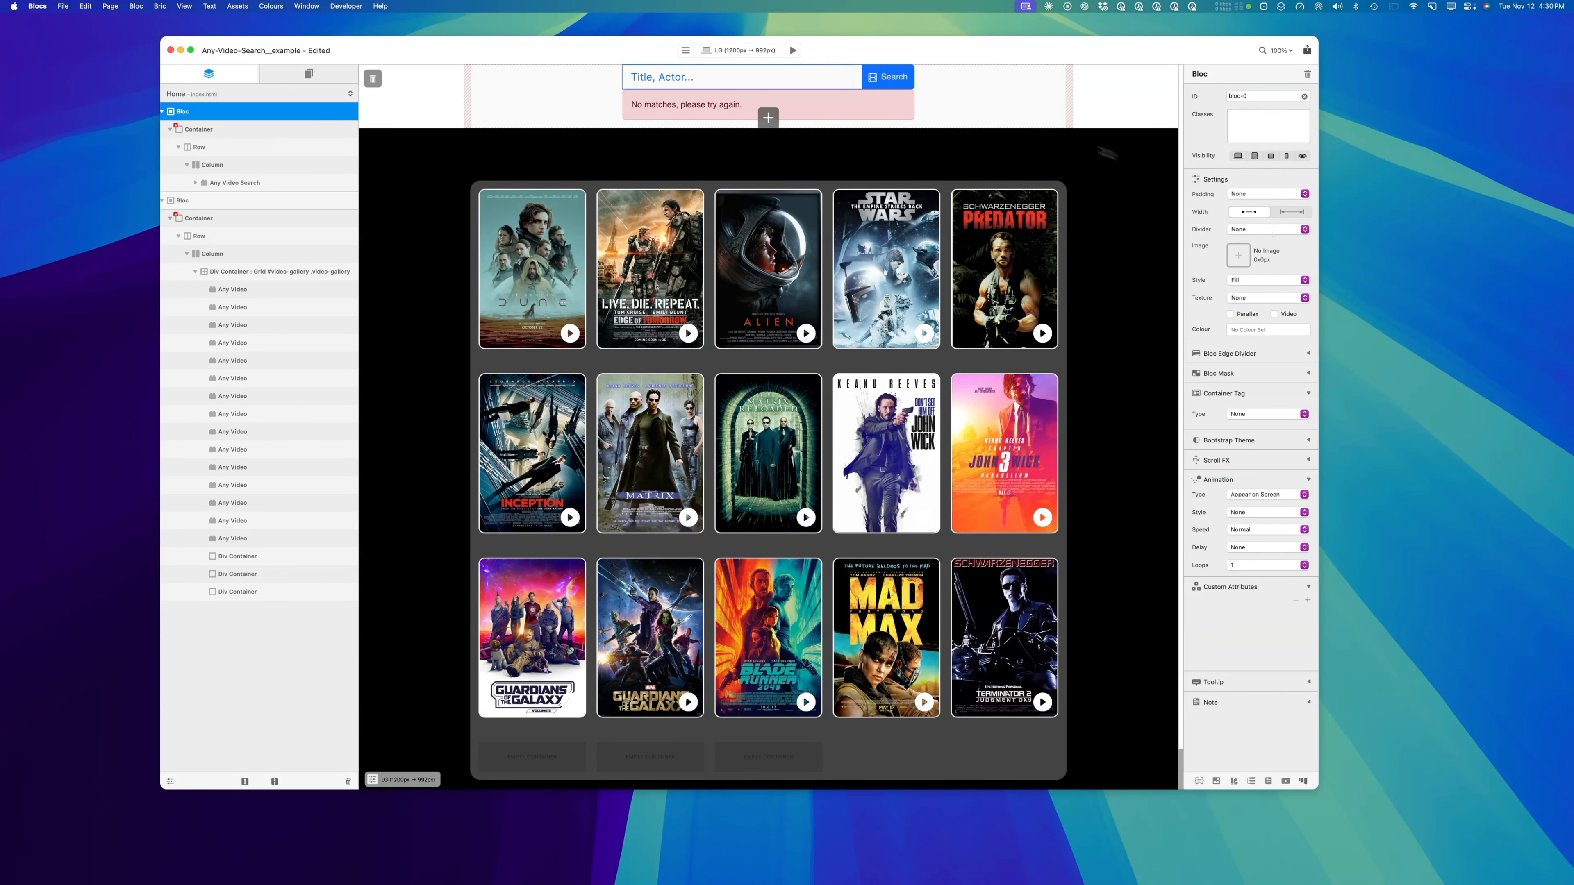
# Keep the LG breakpoint, preview the page to check the search bloc, and leave the preview.
pyautogui.click(743, 51)
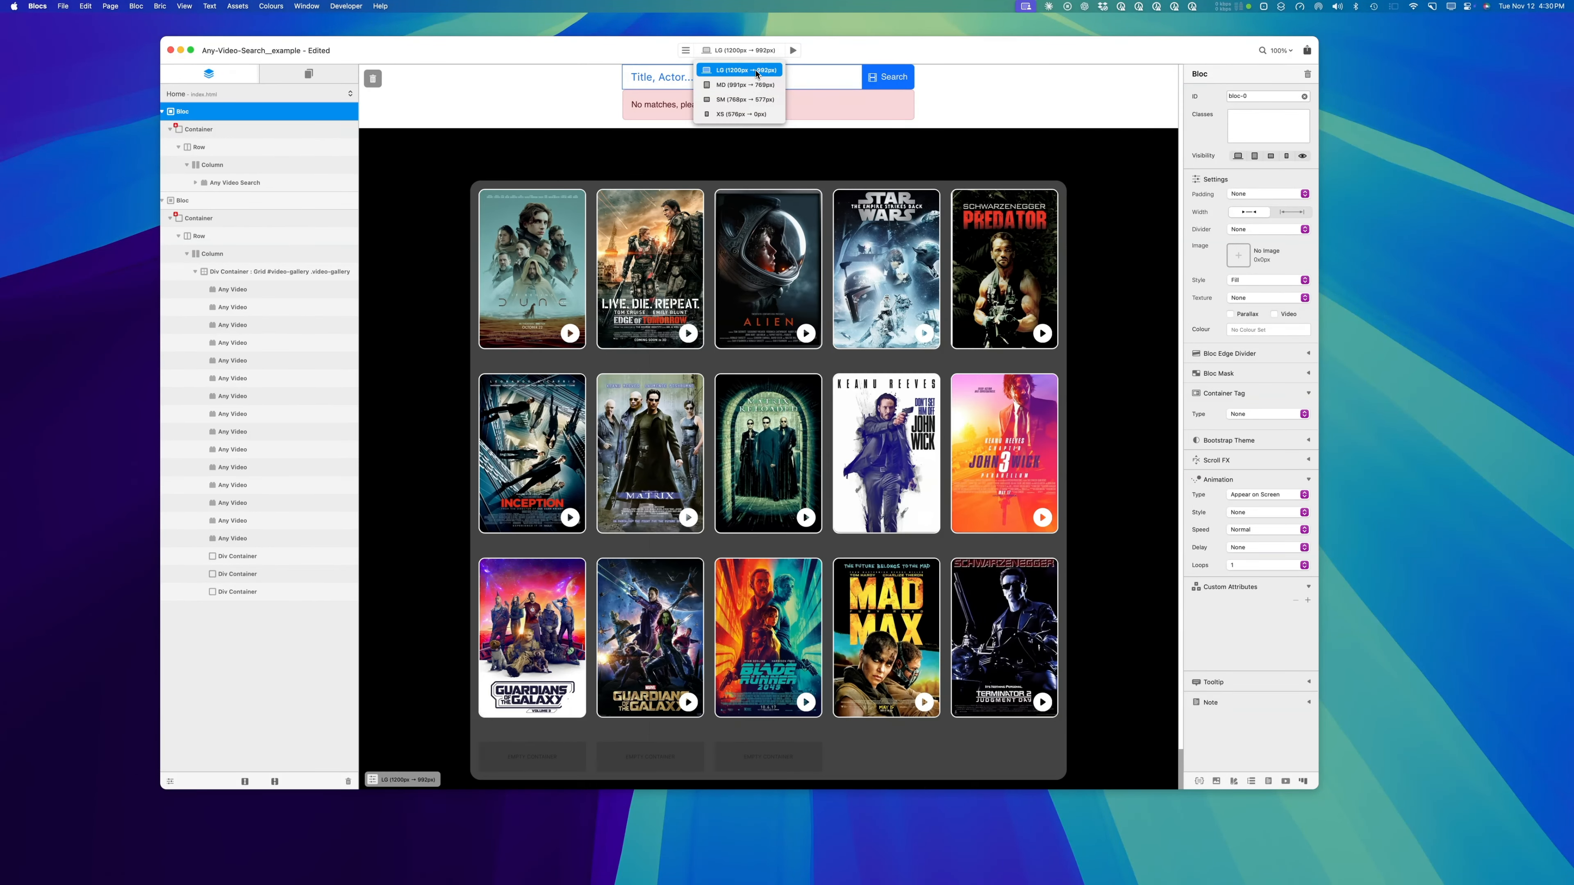
pyautogui.click(744, 70)
pyautogui.click(794, 51)
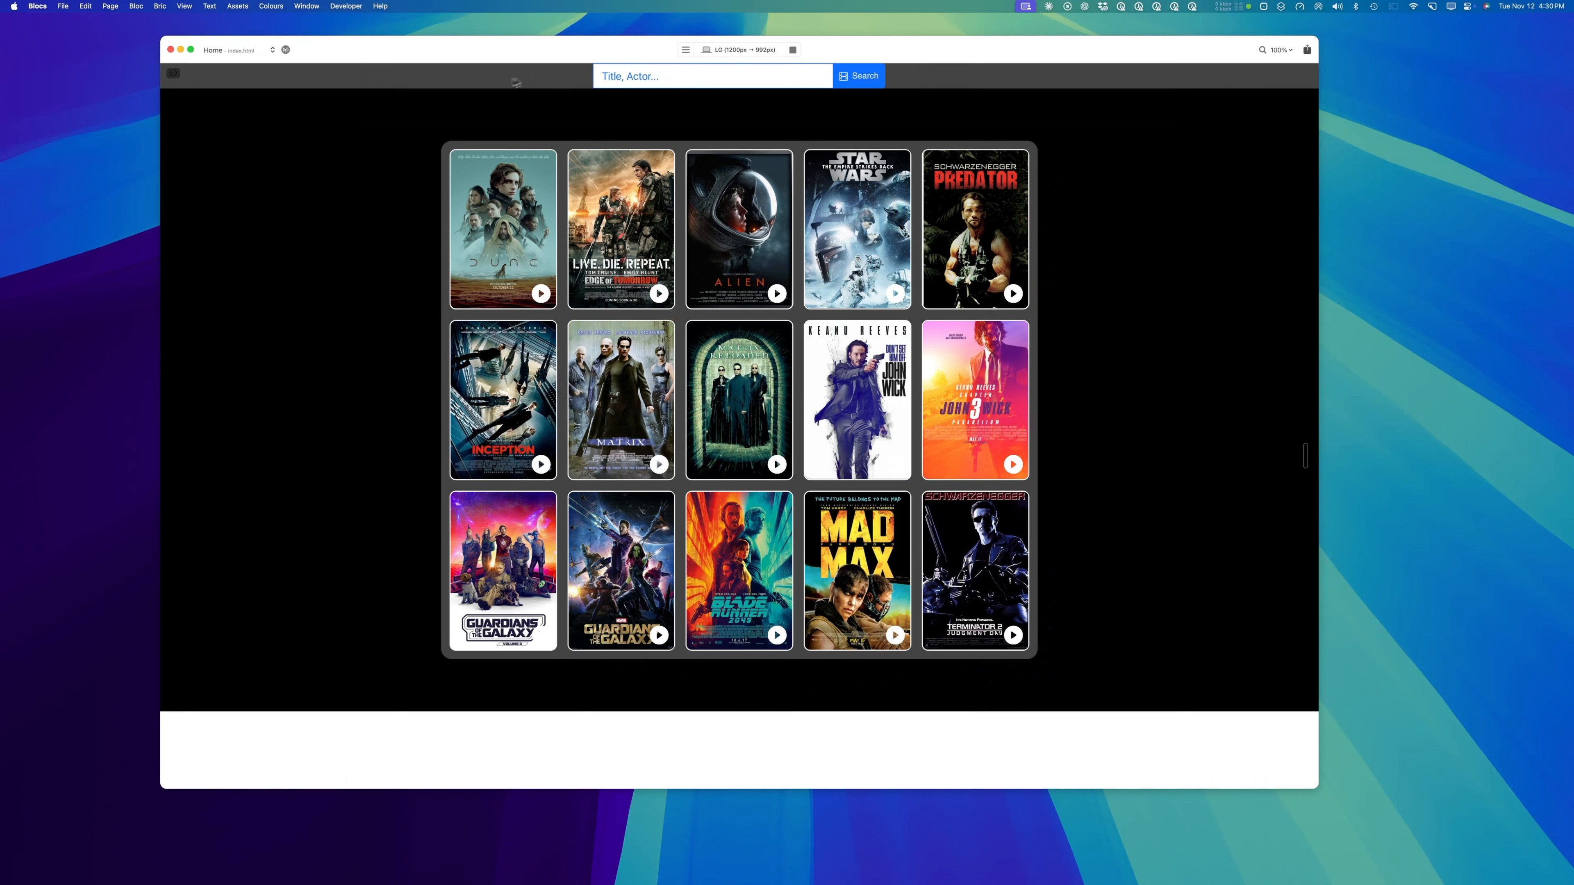
pyautogui.click(793, 49)
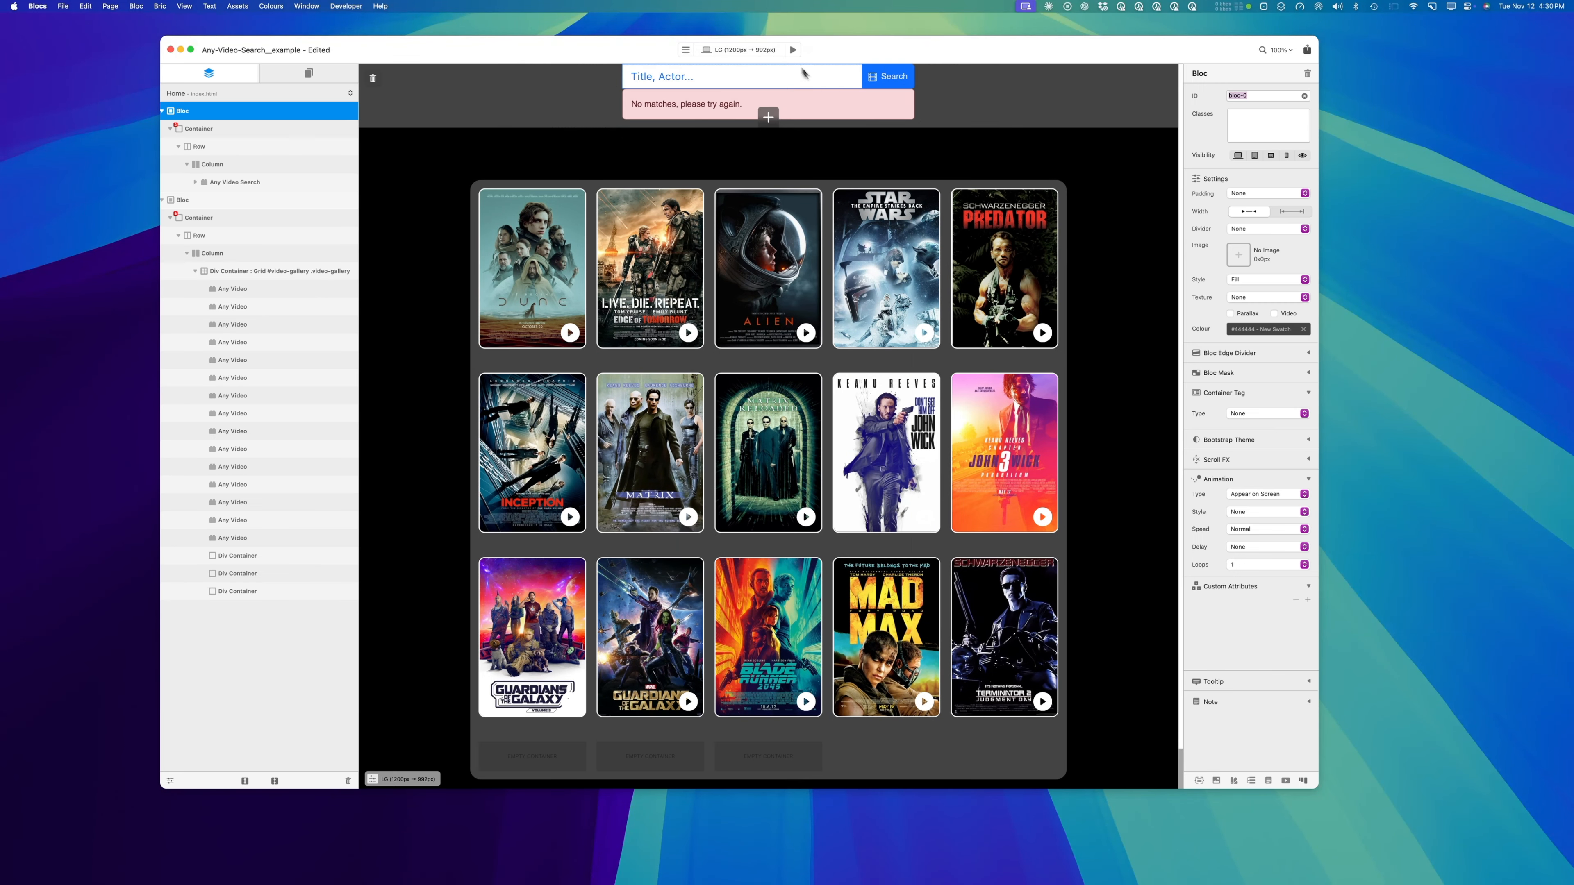
# Add the class py-4 to the search bloc, preview its spacing and leave the preview.
pyautogui.click(1162, 117)
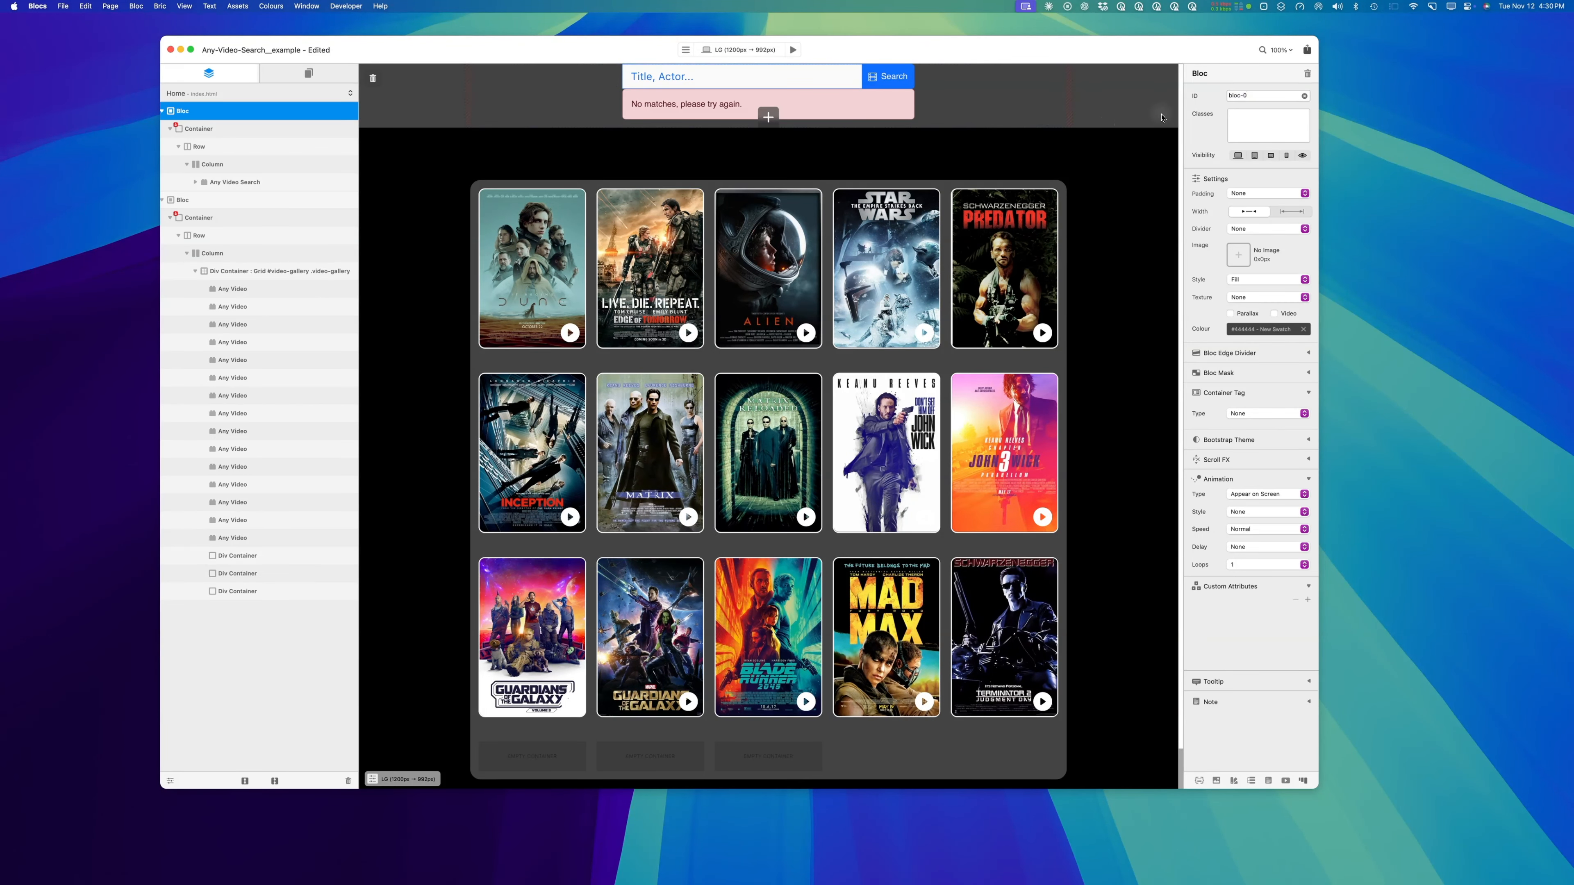
pyautogui.click(1254, 126)
pyautogui.write('py-4')
pyautogui.press('Return')
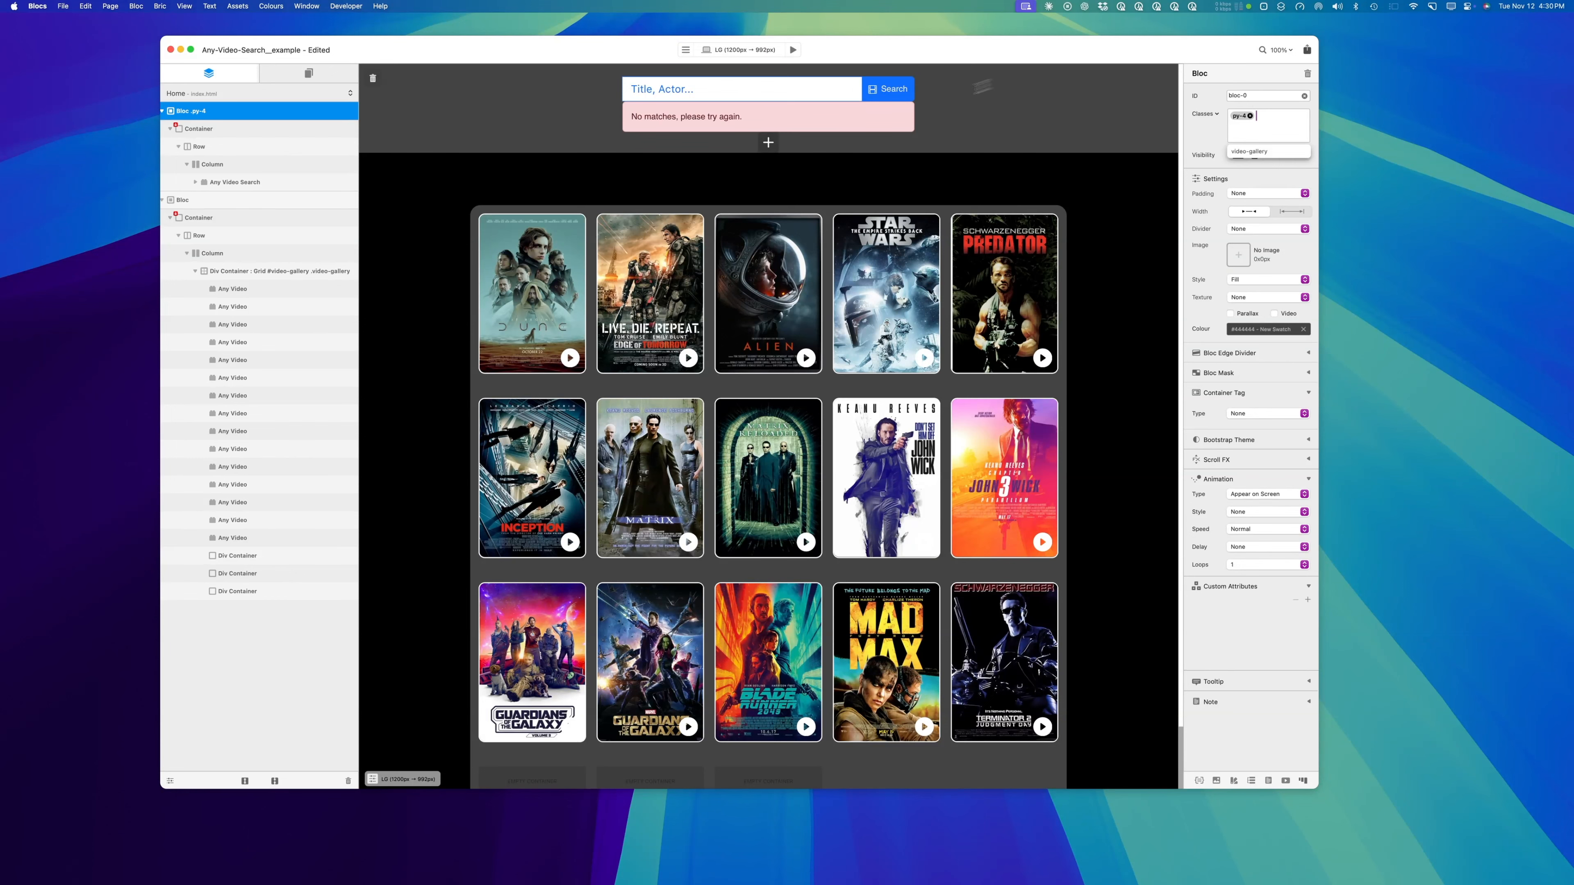
pyautogui.click(793, 49)
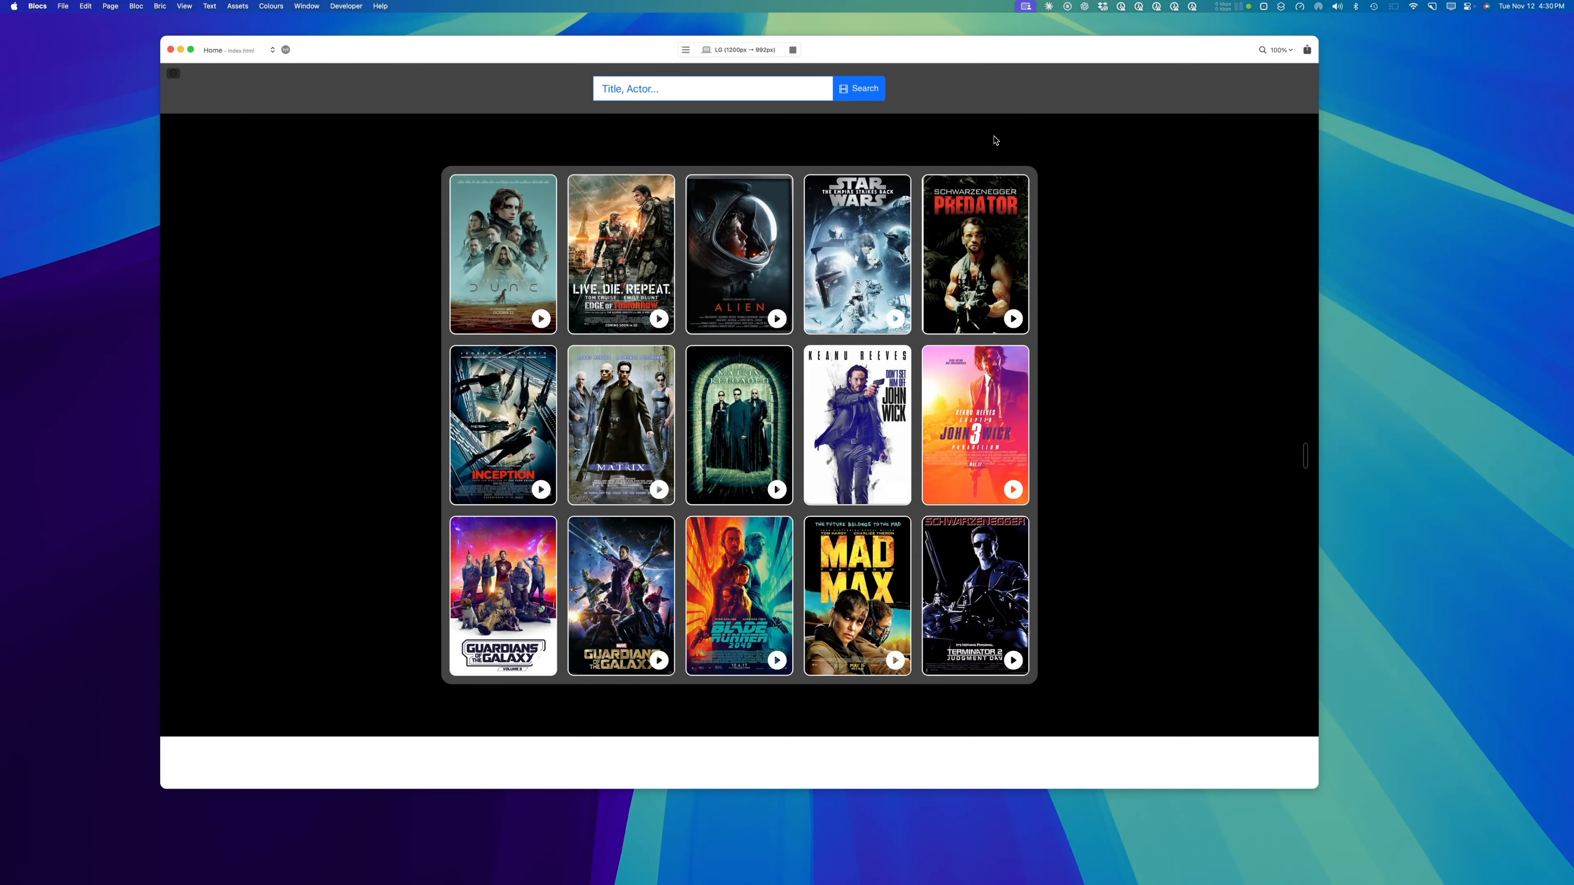
pyautogui.click(792, 50)
# Set the body classes to bg-dark in the project settings, then reopen the settings to check the entry.
pyautogui.click(685, 49)
pyautogui.click(737, 63)
pyautogui.click(685, 472)
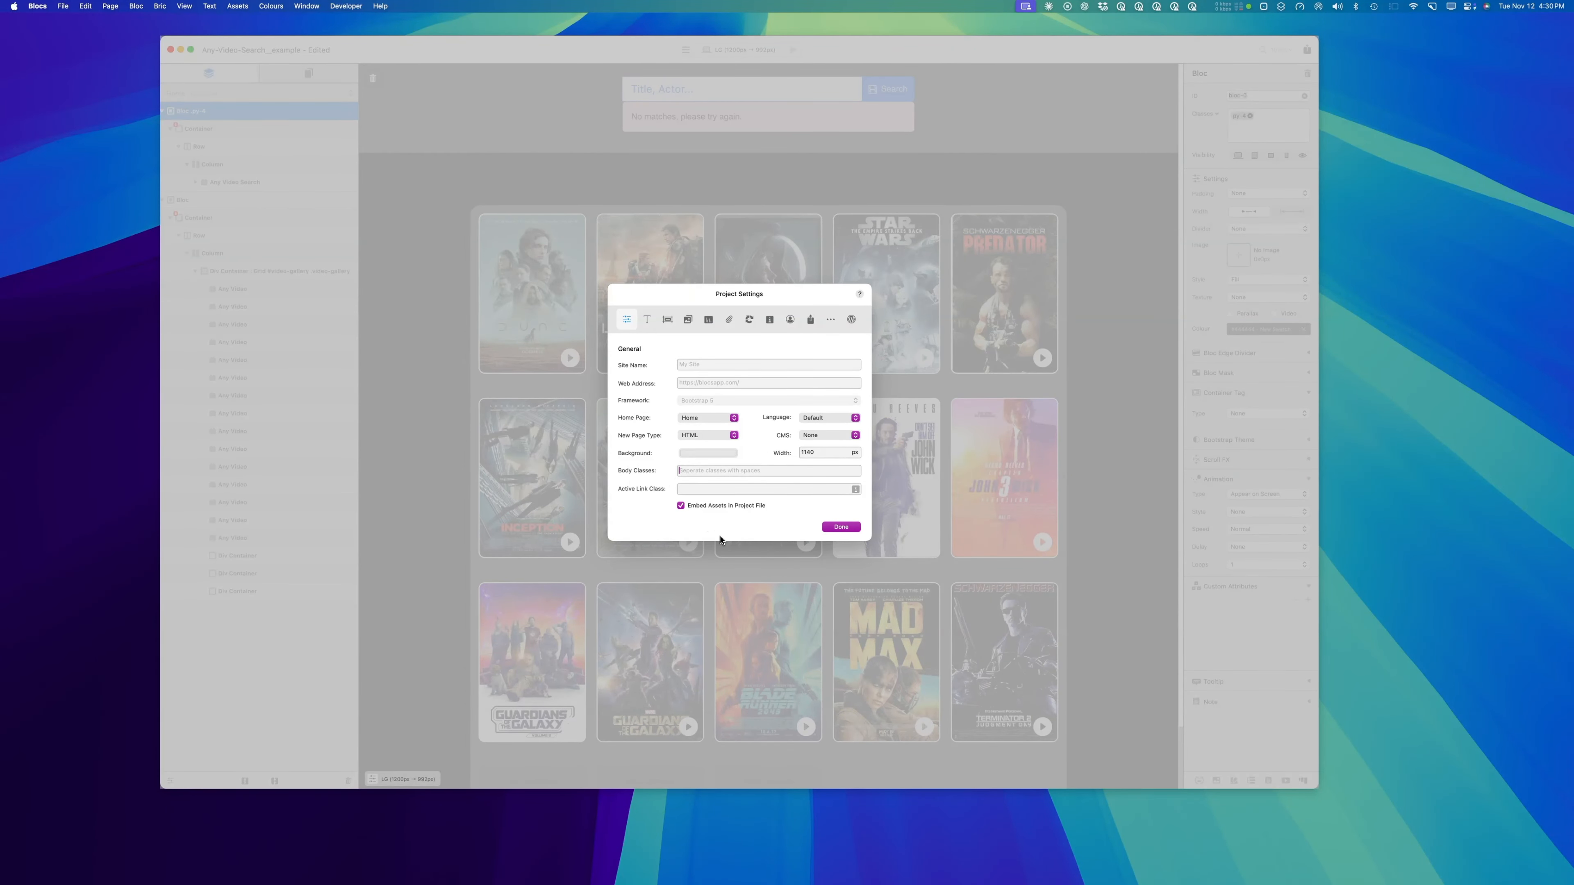
pyautogui.write('bg-dark')
pyautogui.click(844, 527)
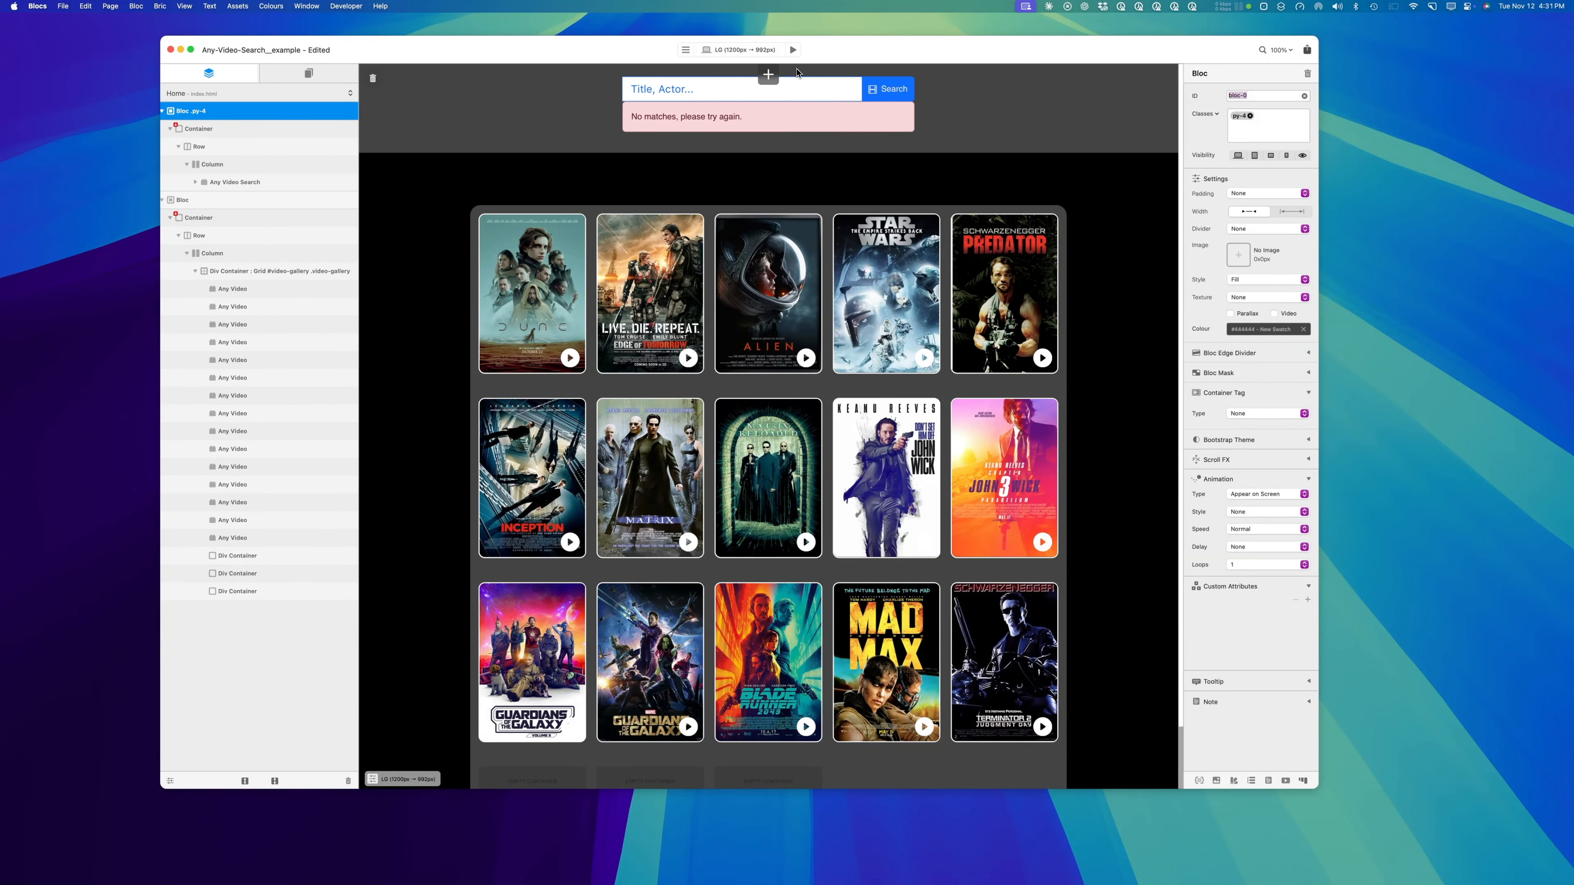
pyautogui.click(685, 50)
pyautogui.click(706, 65)
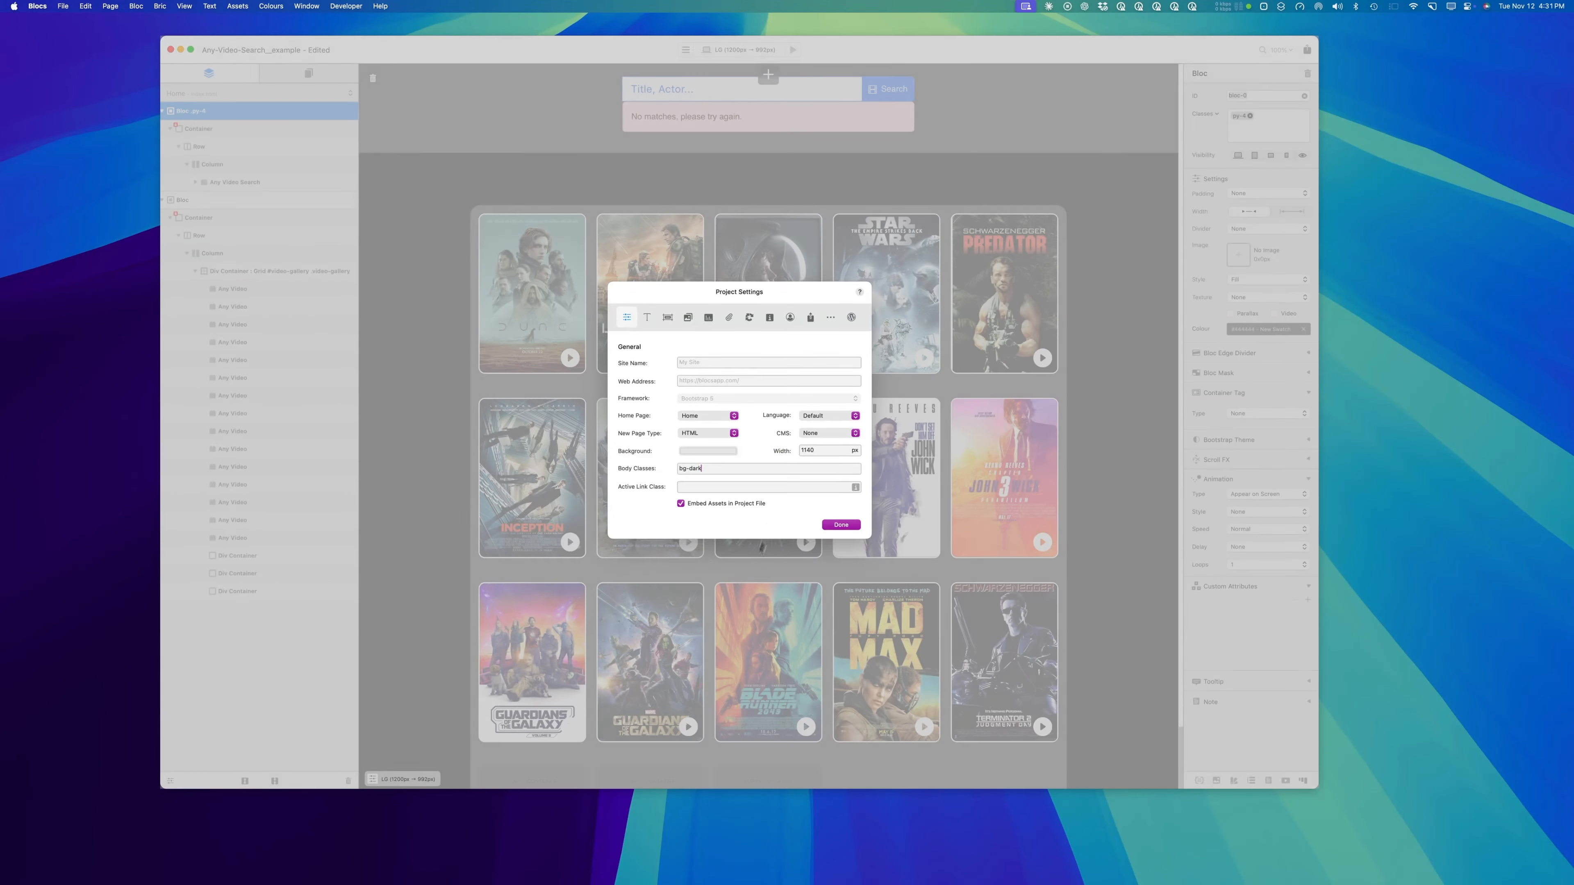
pyautogui.click(841, 526)
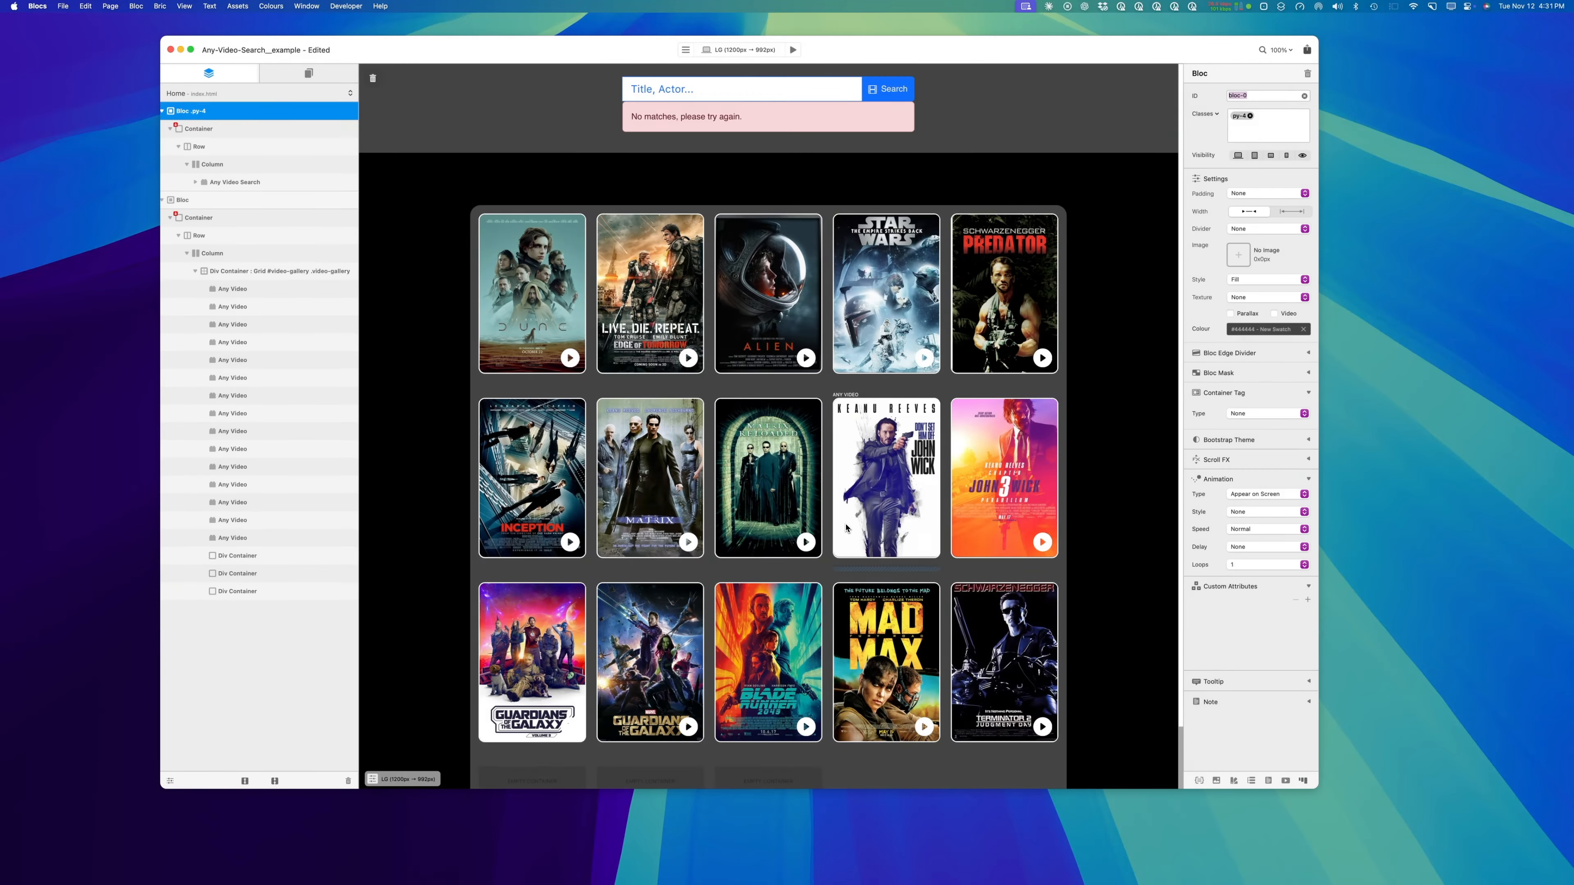
# Preview the page, switch to Safari, reload the gallery there, look it over and widen the browser window.
pyautogui.click(794, 50)
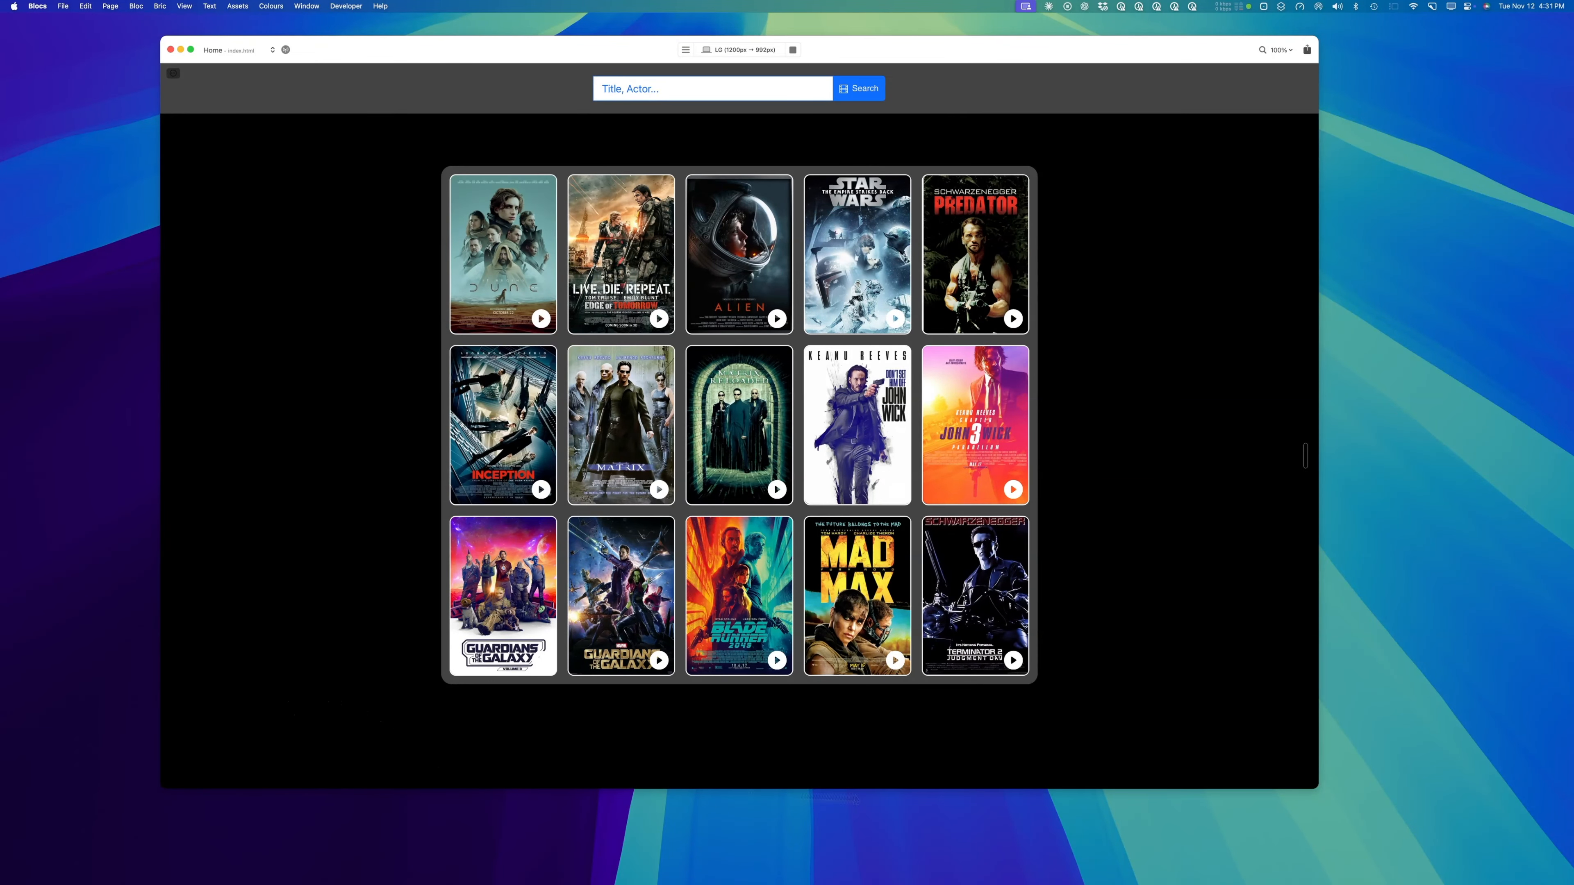
pyautogui.moveTo(1079, 50); pyautogui.dragTo(1082, 233)
pyautogui.click(1079, 155)
pyautogui.press('super+r')
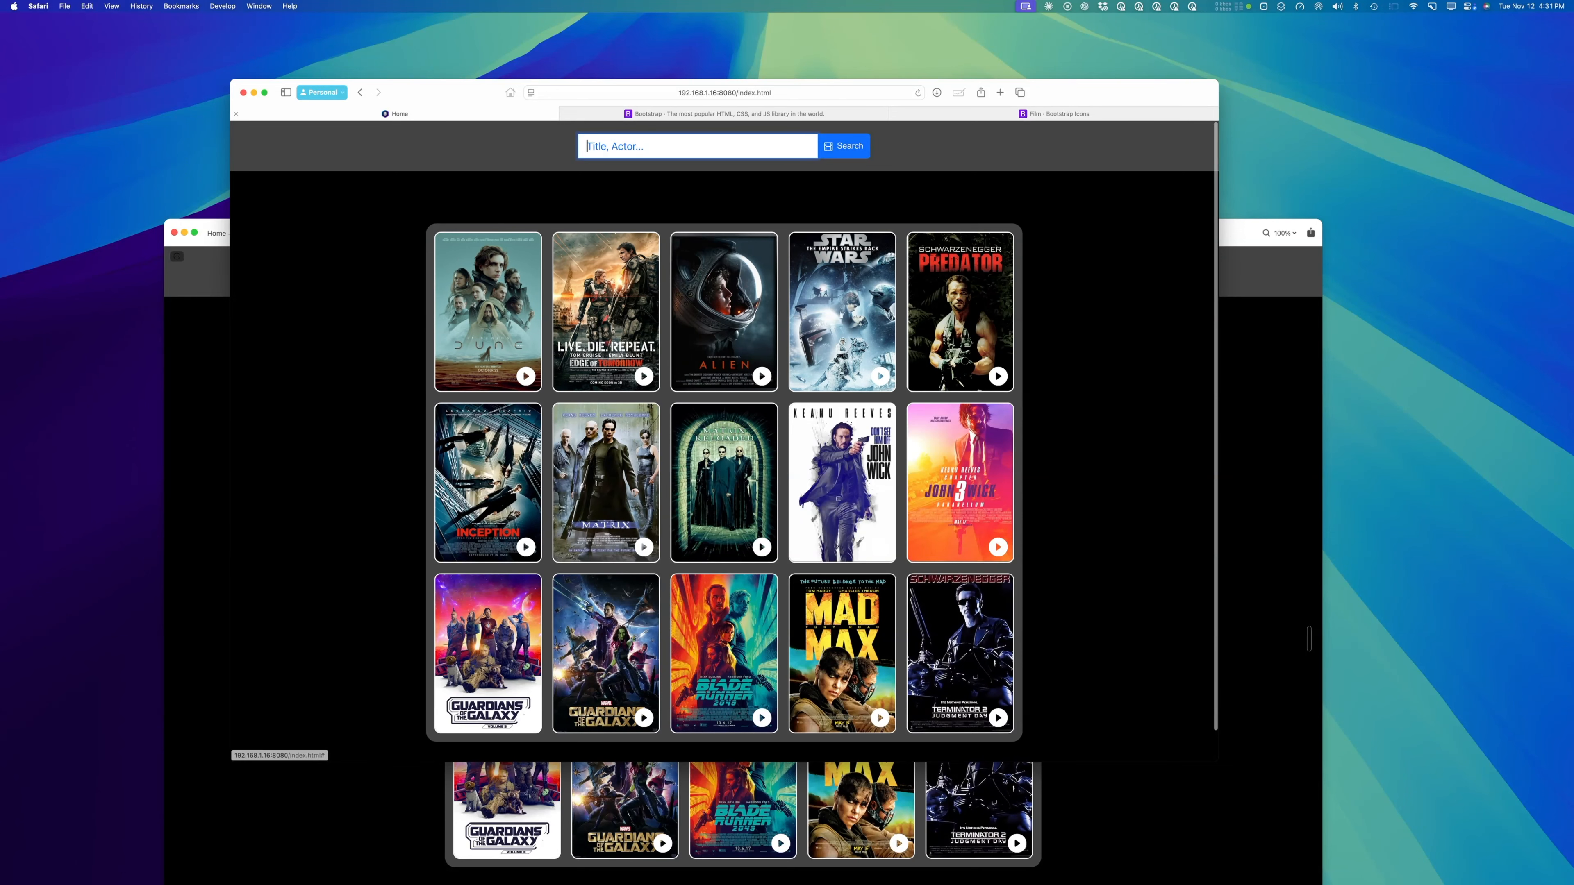
pyautogui.scroll(-1, 724, 483)
pyautogui.scroll(1, 724, 483)
pyautogui.moveTo(1213, 424); pyautogui.dragTo(1272, 436)
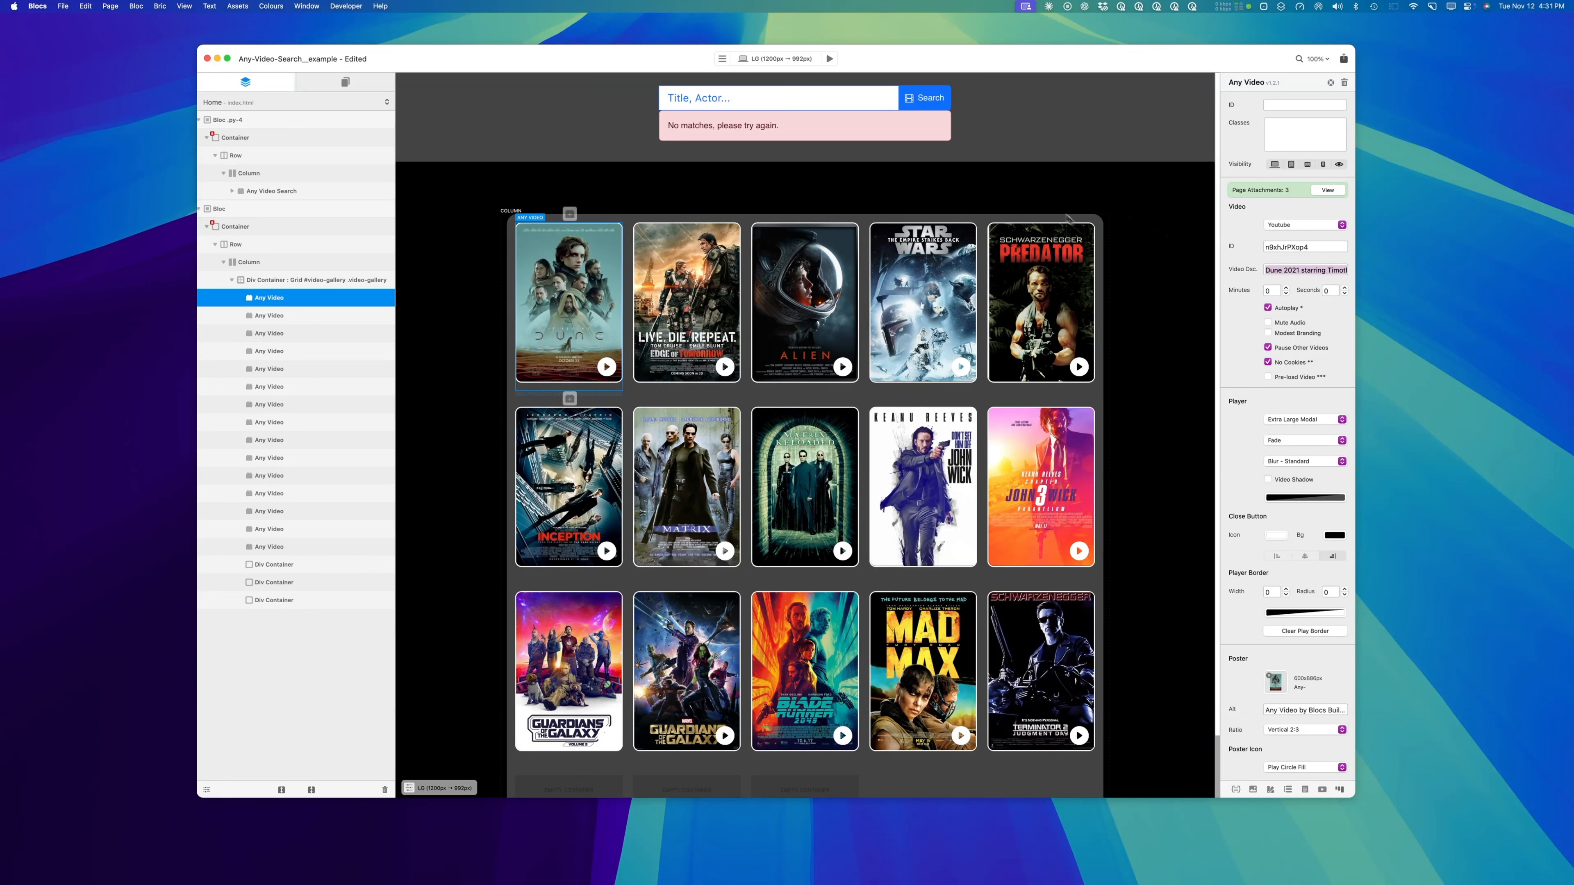
# Start the preview again in Blocs, switch to Safari and search the gallery for "dun".
pyautogui.click(829, 58)
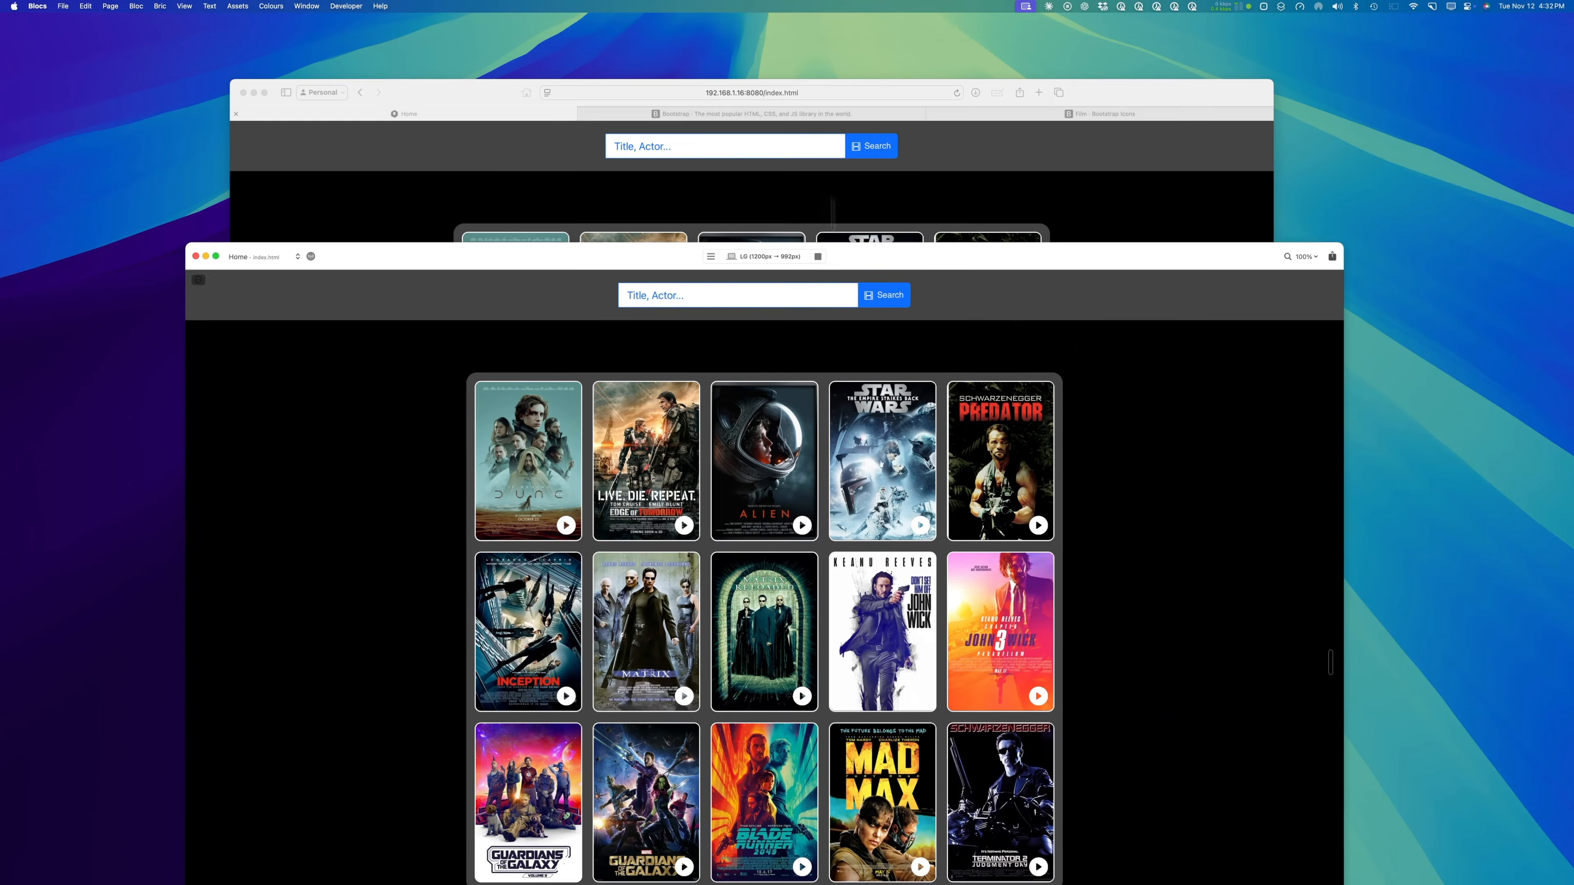
pyautogui.click(632, 208)
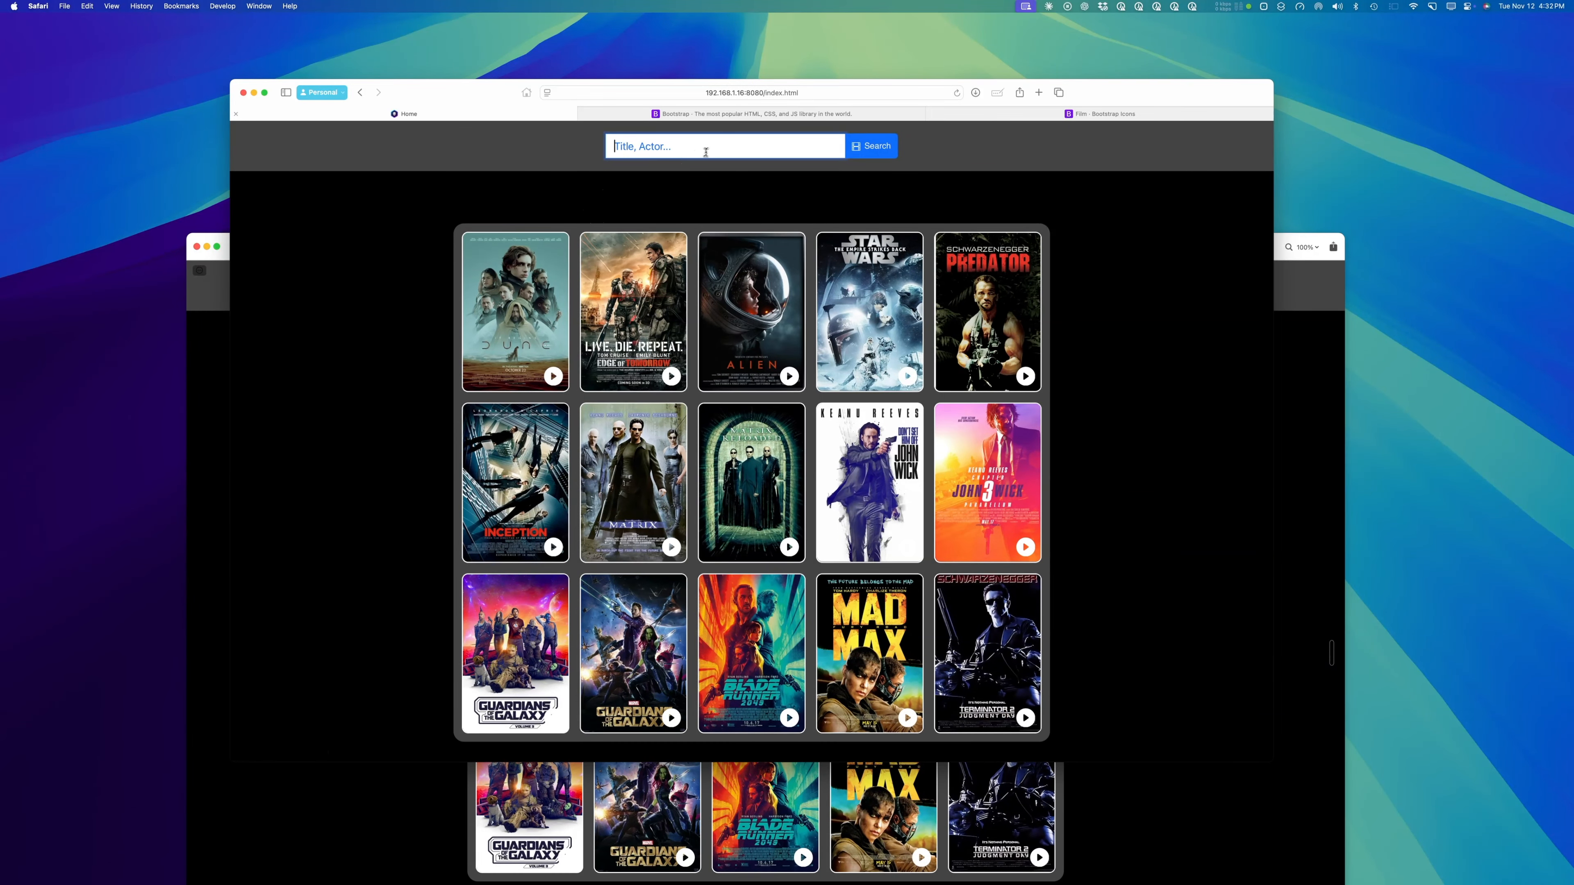
pyautogui.write('dun')
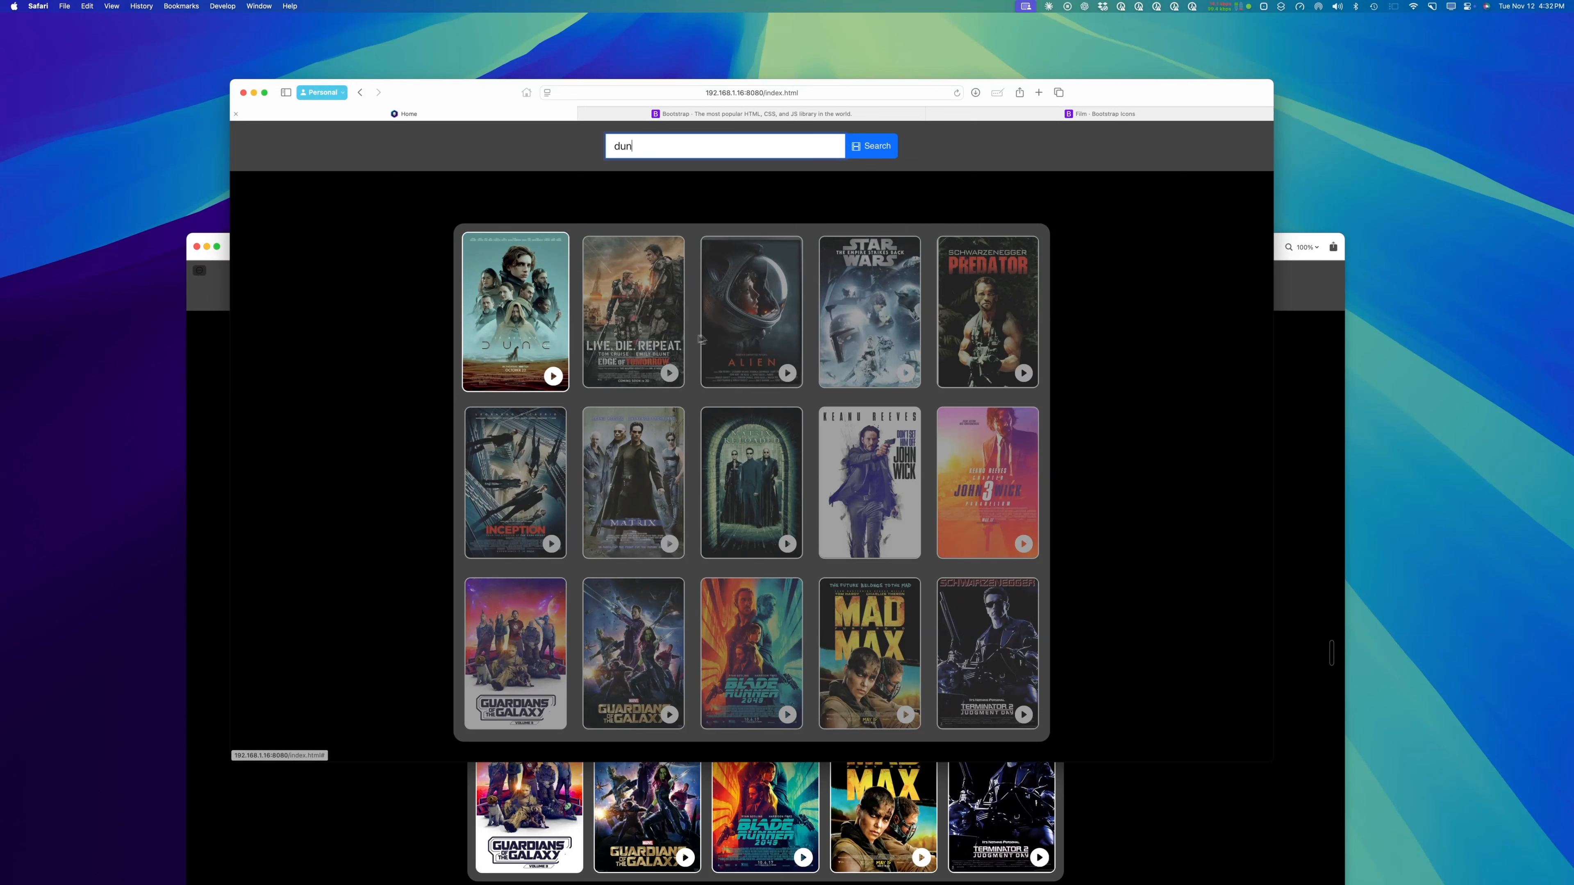
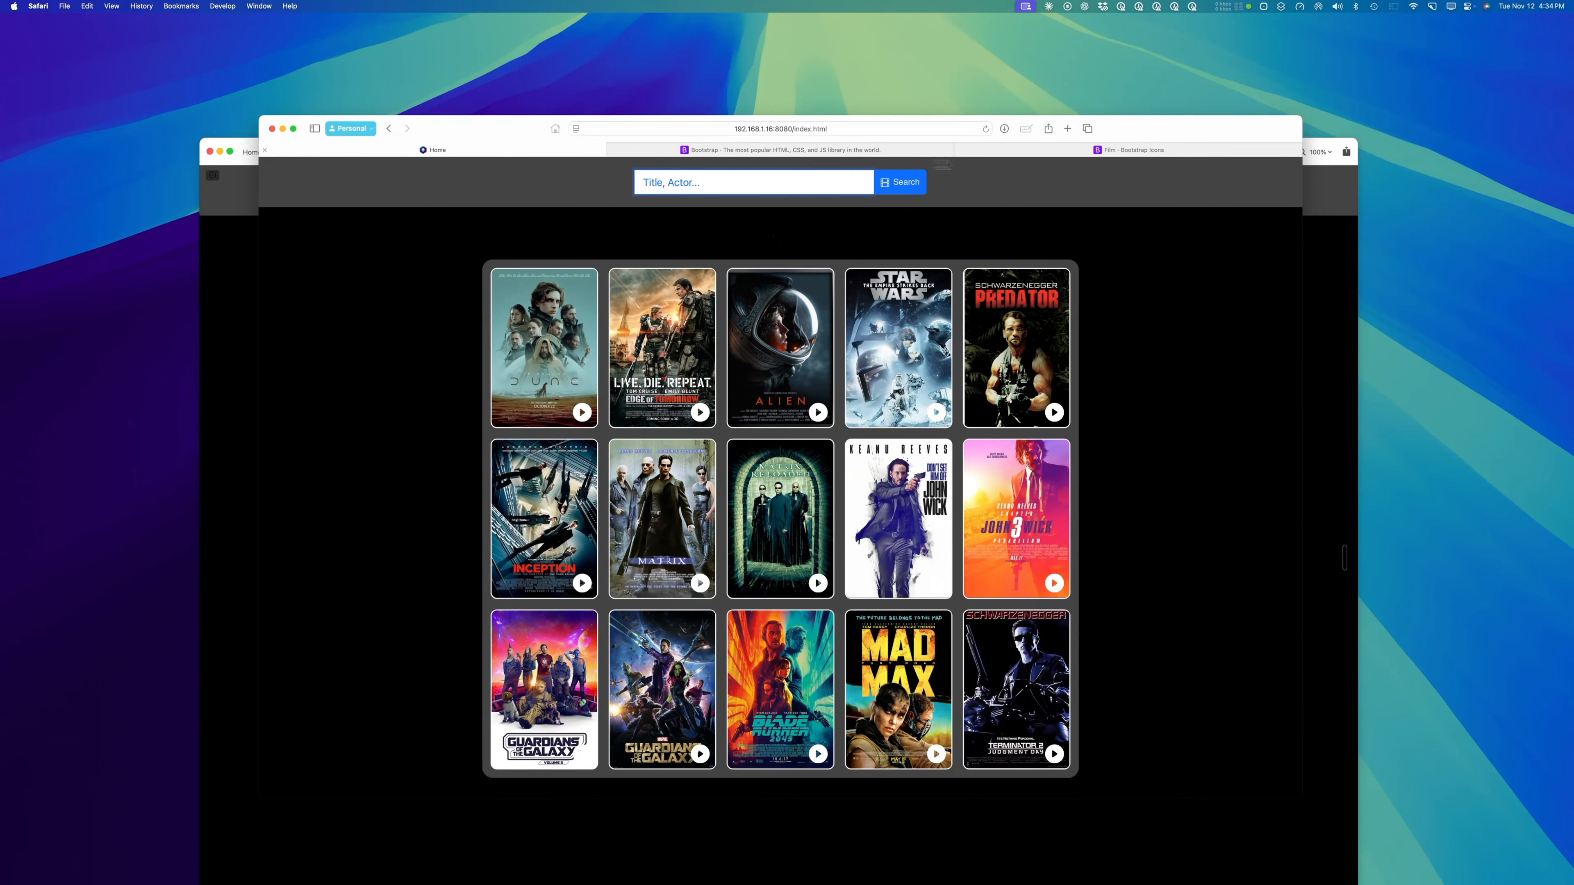
# Switch to Blocs and stop the page preview.
pyautogui.click(1335, 175)
pyautogui.moveTo(1119, 145); pyautogui.dragTo(1103, 112)
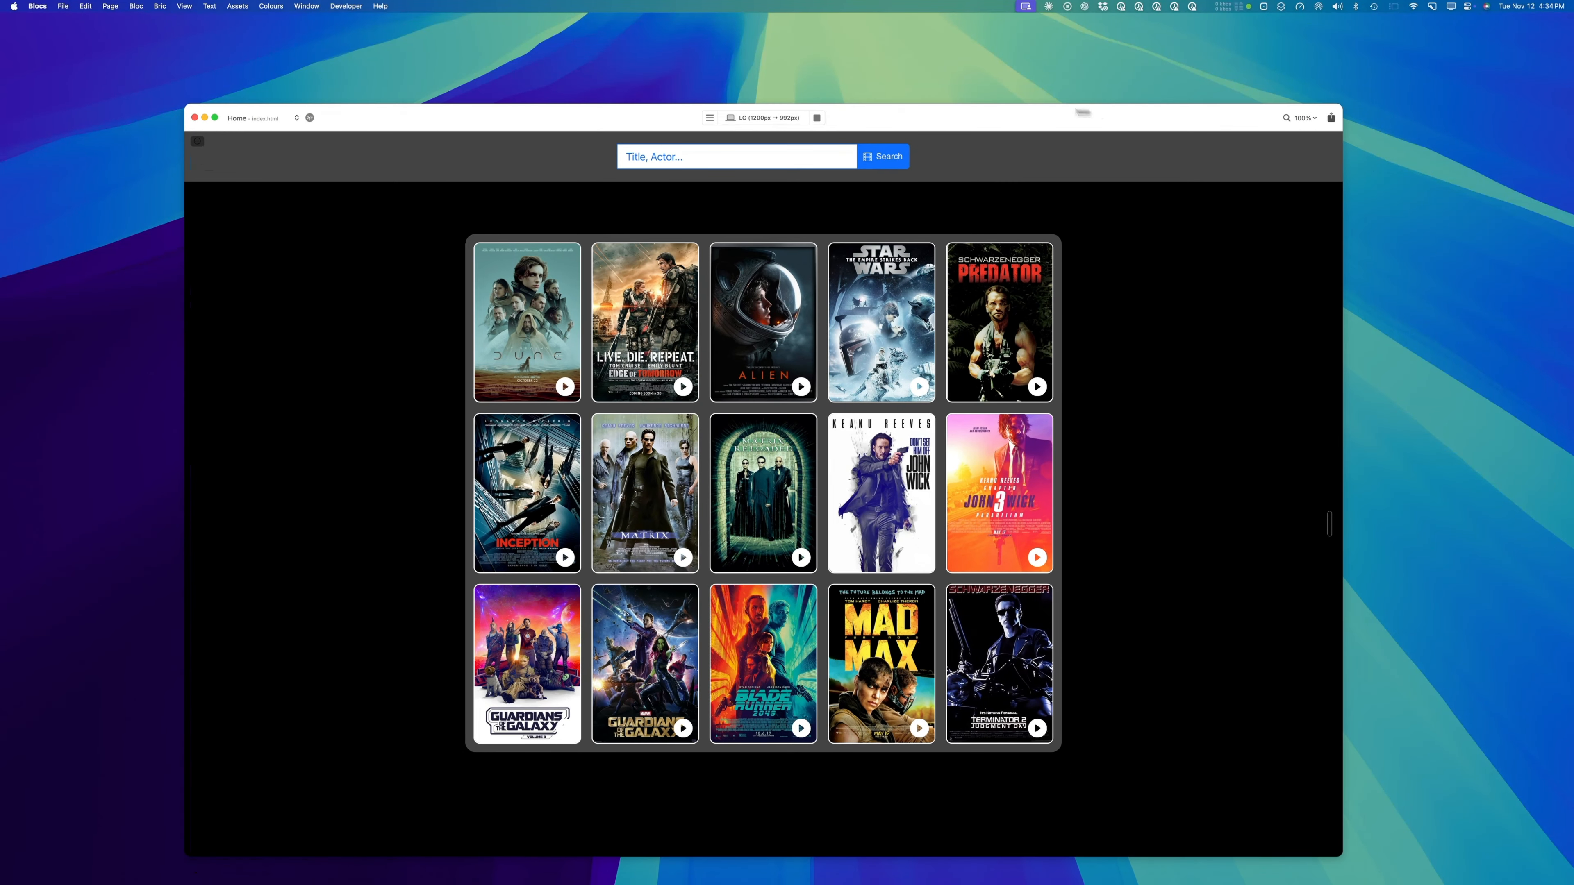
pyautogui.click(817, 118)
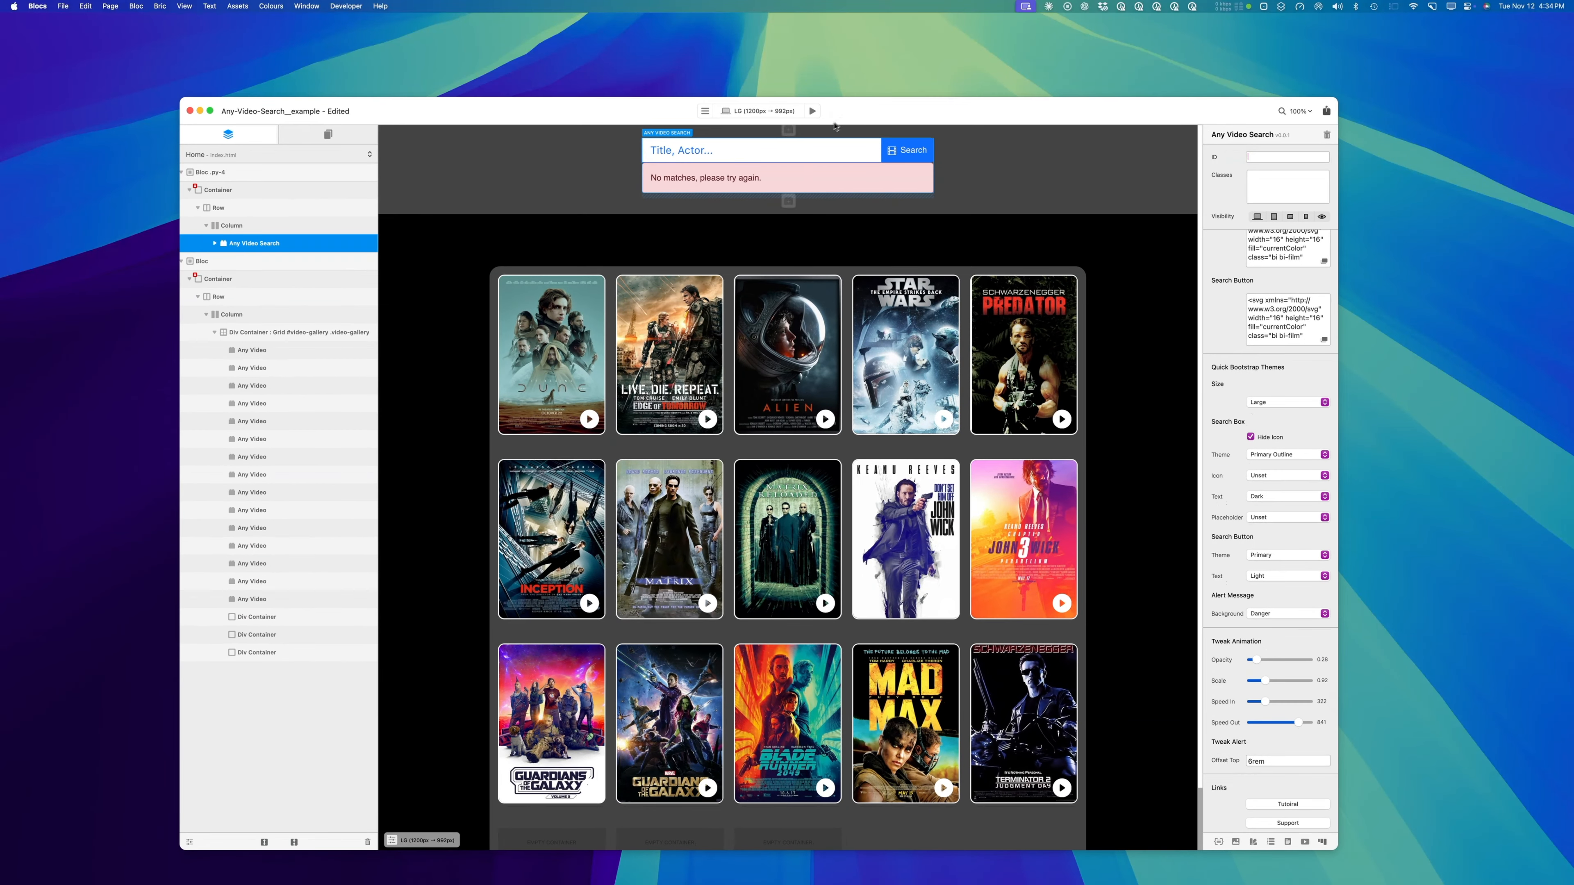
pyautogui.moveTo(822, 131); pyautogui.dragTo(827, 176)
# Switch to Safari and search the video gallery for "sdfsdfsdf".
pyautogui.click(1147, 150)
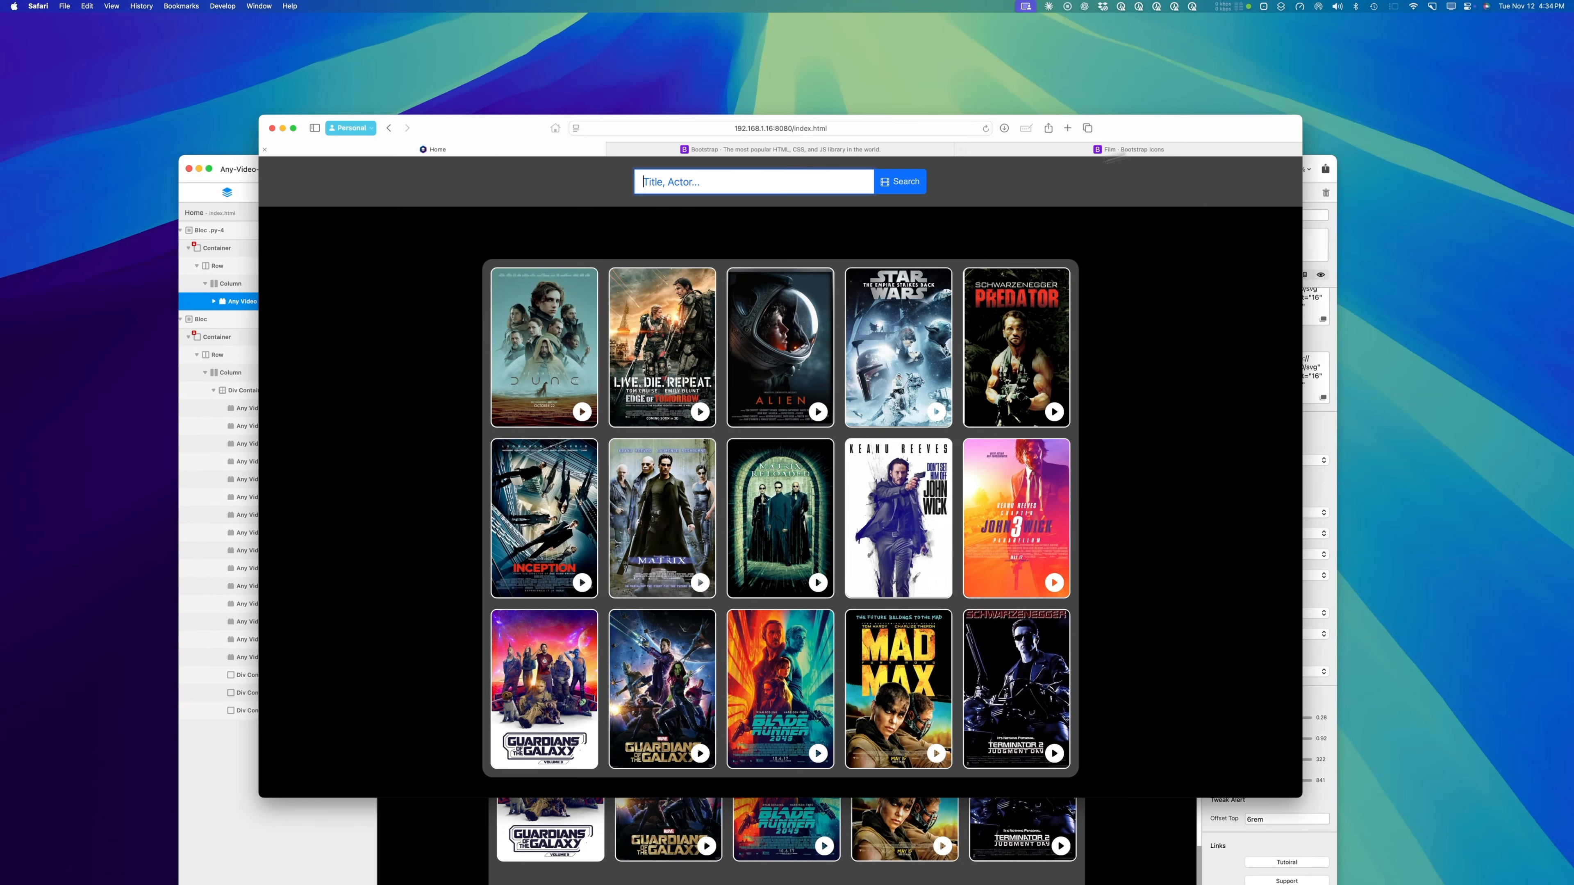
pyautogui.write('sdfsdfsdf')
pyautogui.press('Return')
# Switch to Blocs and set the padding of the bloc holding the video gallery to Medium - 50px.
pyautogui.click(241, 165)
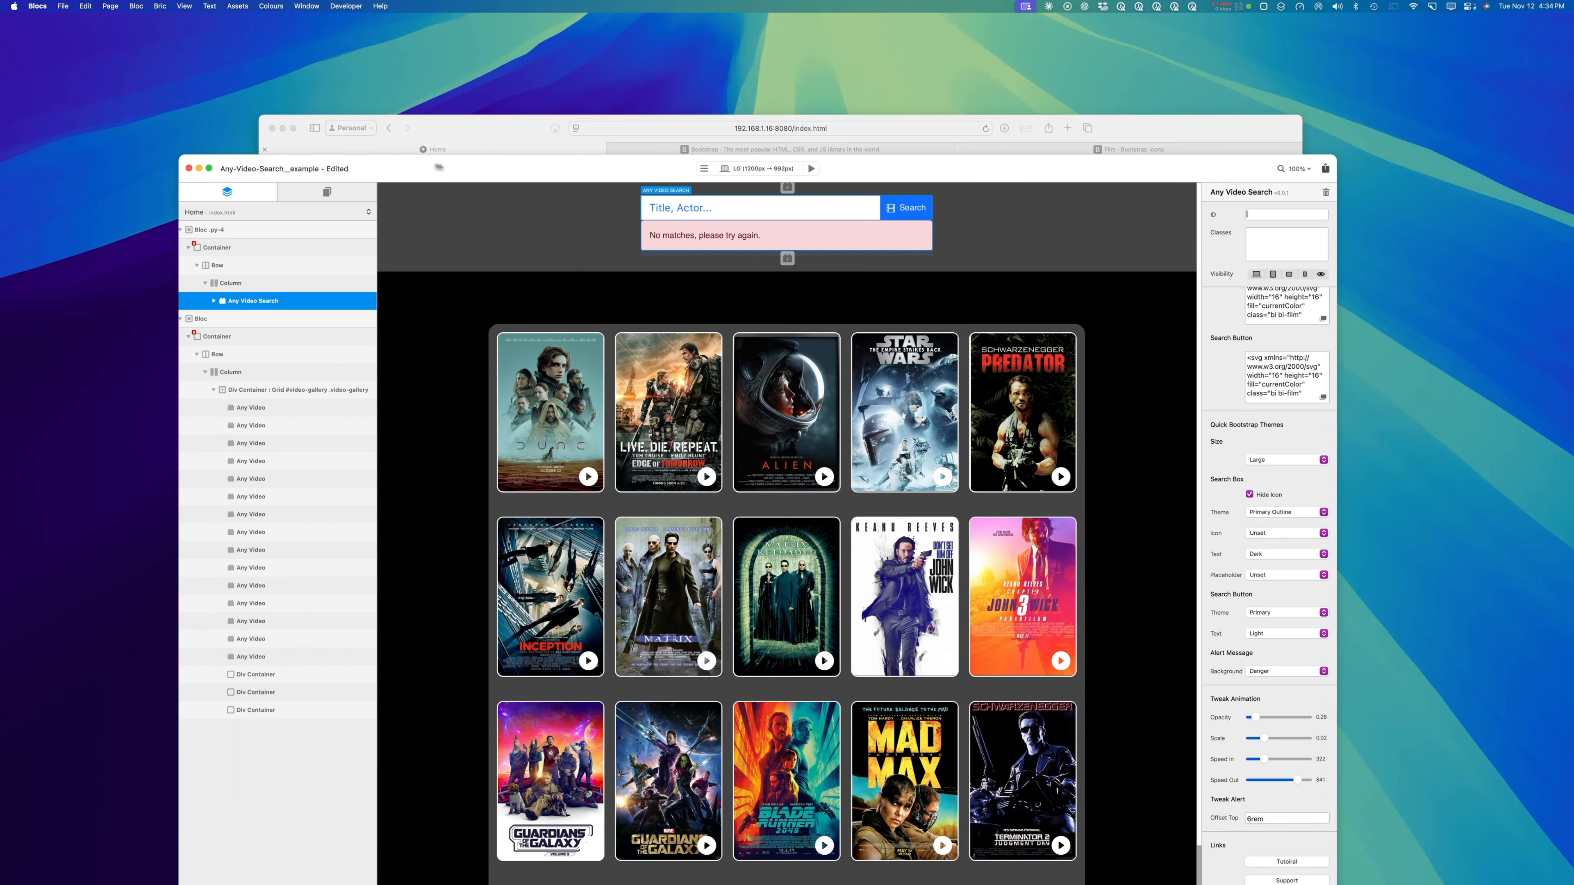
pyautogui.moveTo(469, 171); pyautogui.dragTo(486, 98)
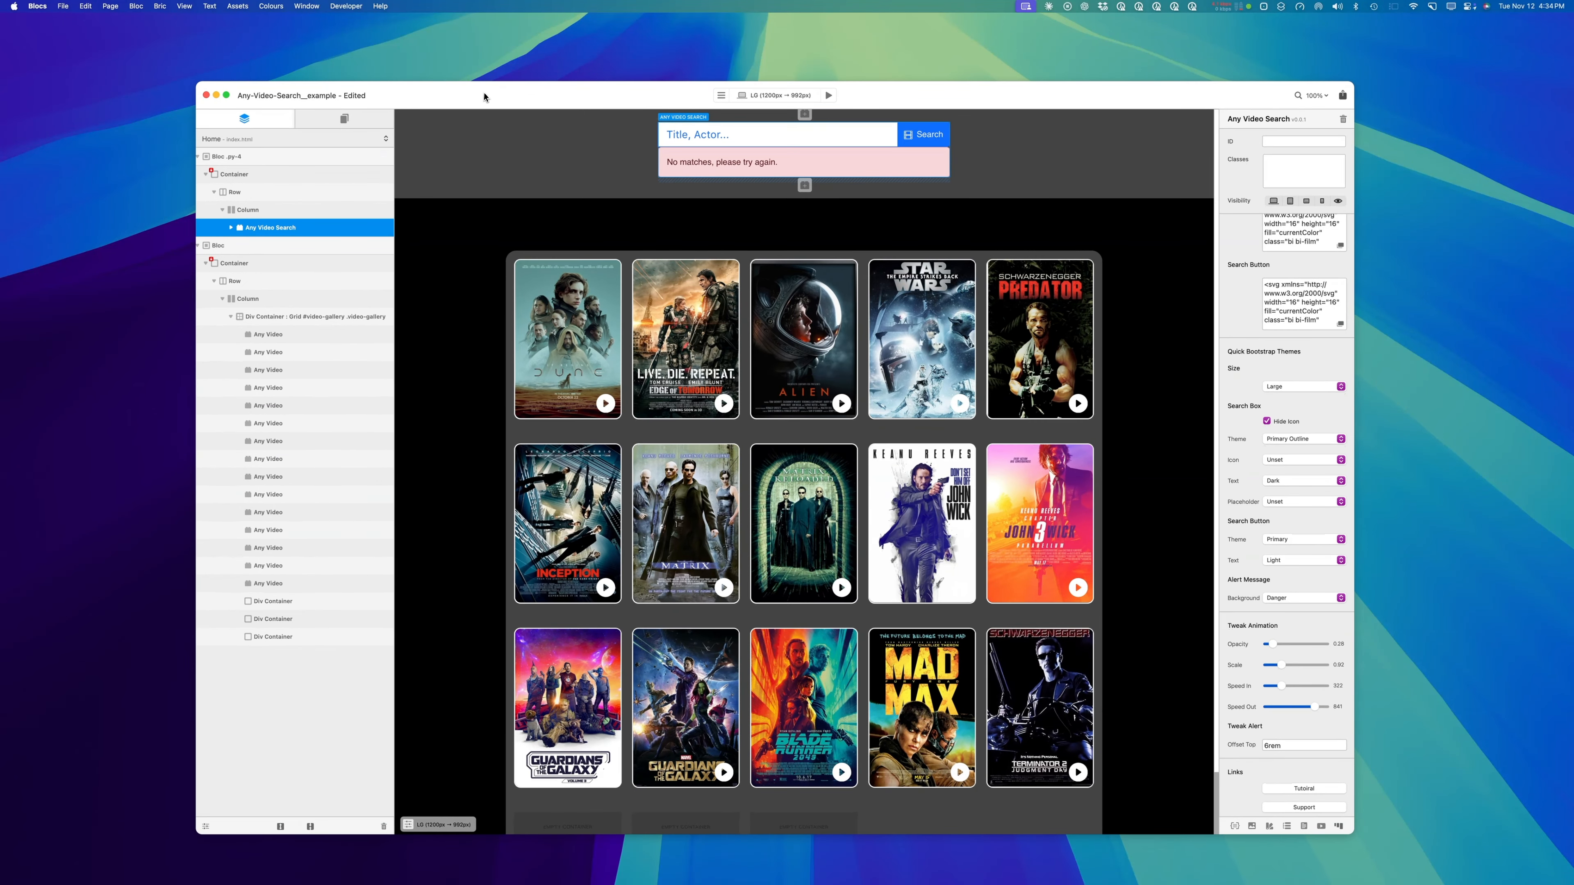
pyautogui.click(902, 220)
pyautogui.click(1294, 239)
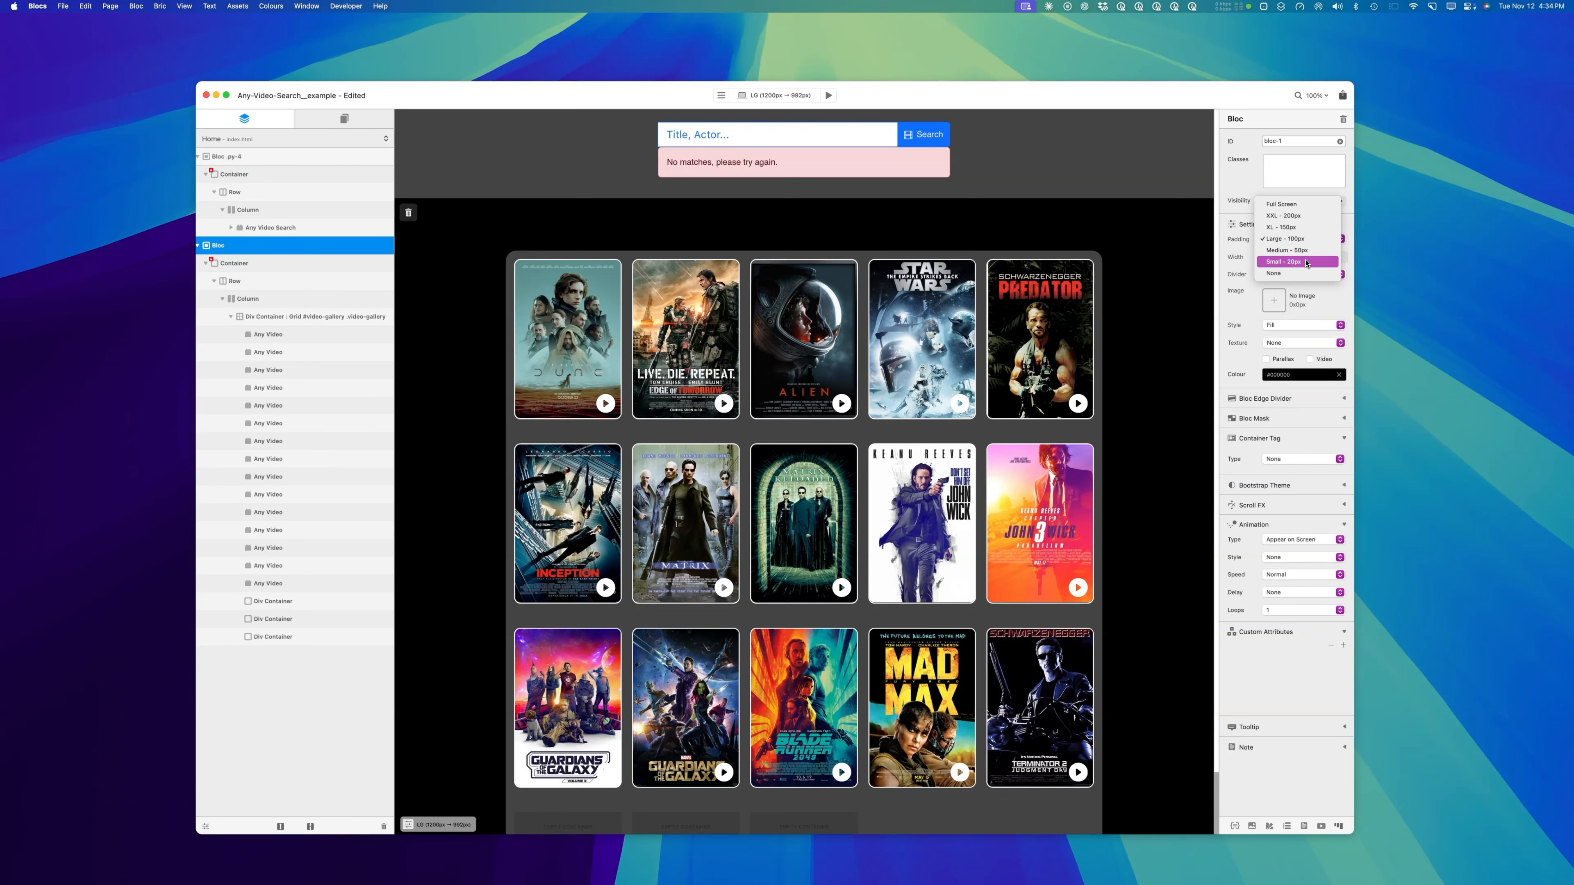
pyautogui.click(1305, 261)
pyautogui.click(1308, 242)
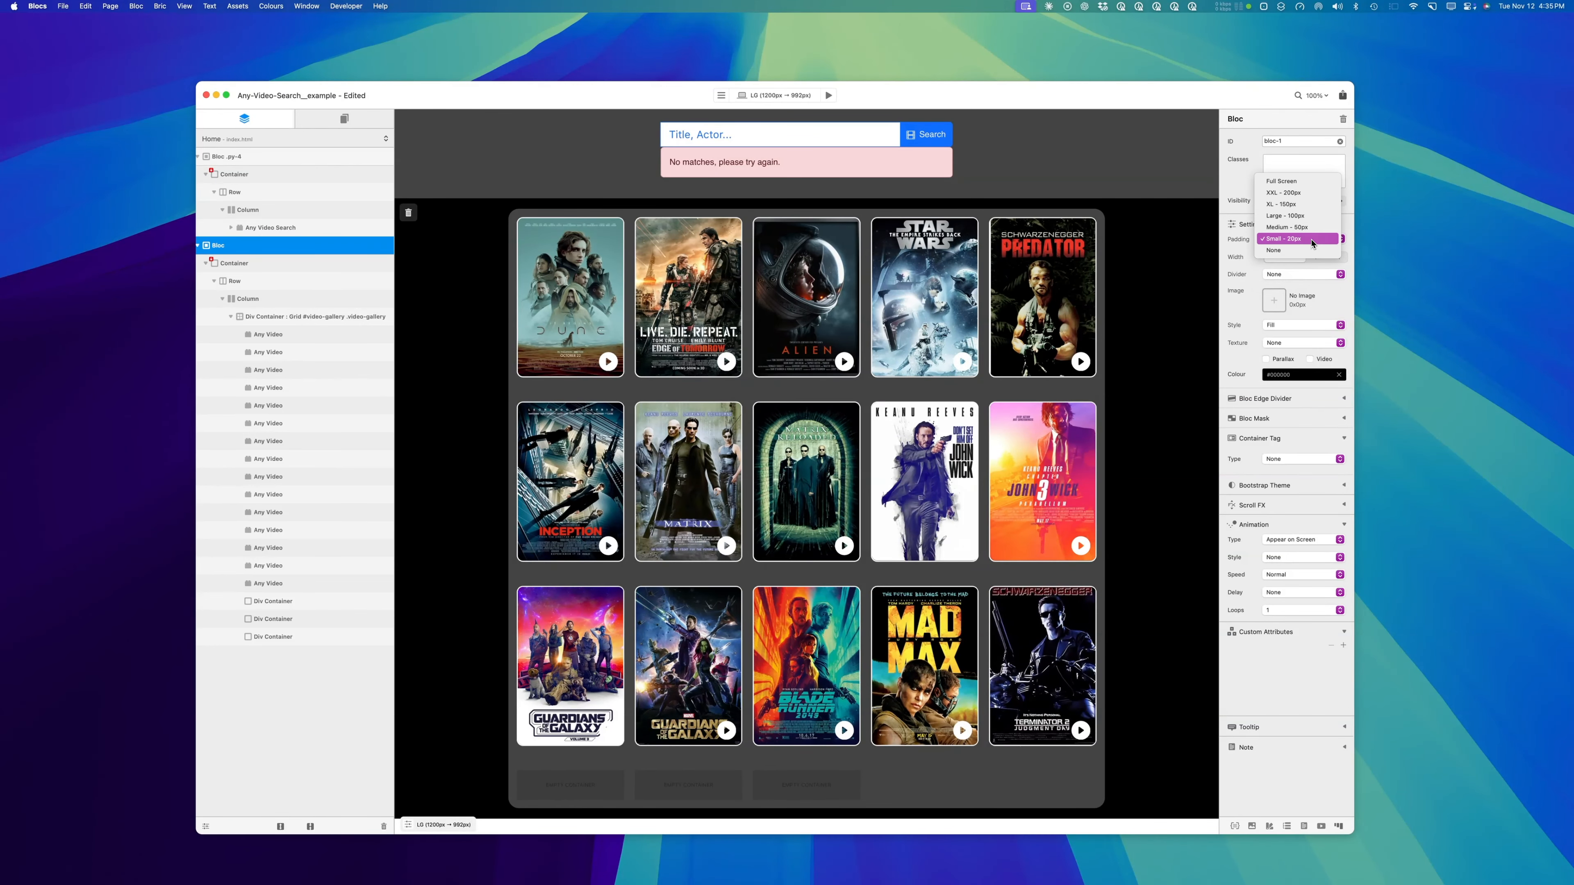
pyautogui.click(1314, 229)
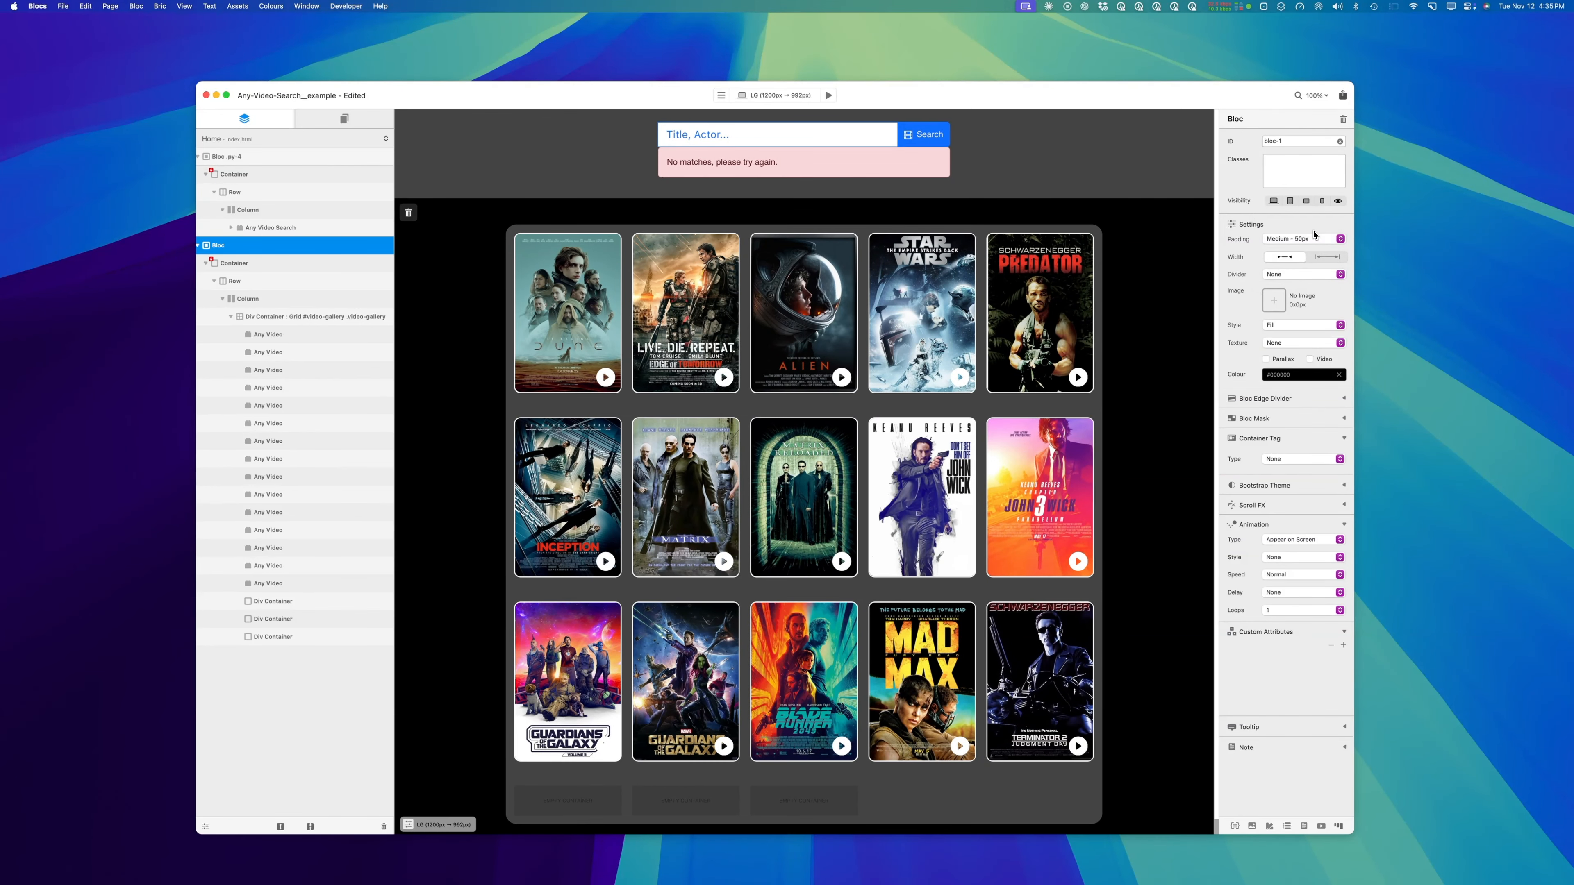
# Preview the page, switch to Safari and reload the gallery there.
pyautogui.click(829, 95)
pyautogui.moveTo(667, 143); pyautogui.dragTo(665, 189)
pyautogui.click(587, 174)
pyautogui.press('super+r')
# Enter "dfsdfsdf" in the gallery's search box to check the alert position, and clear the box.
pyautogui.click(731, 191)
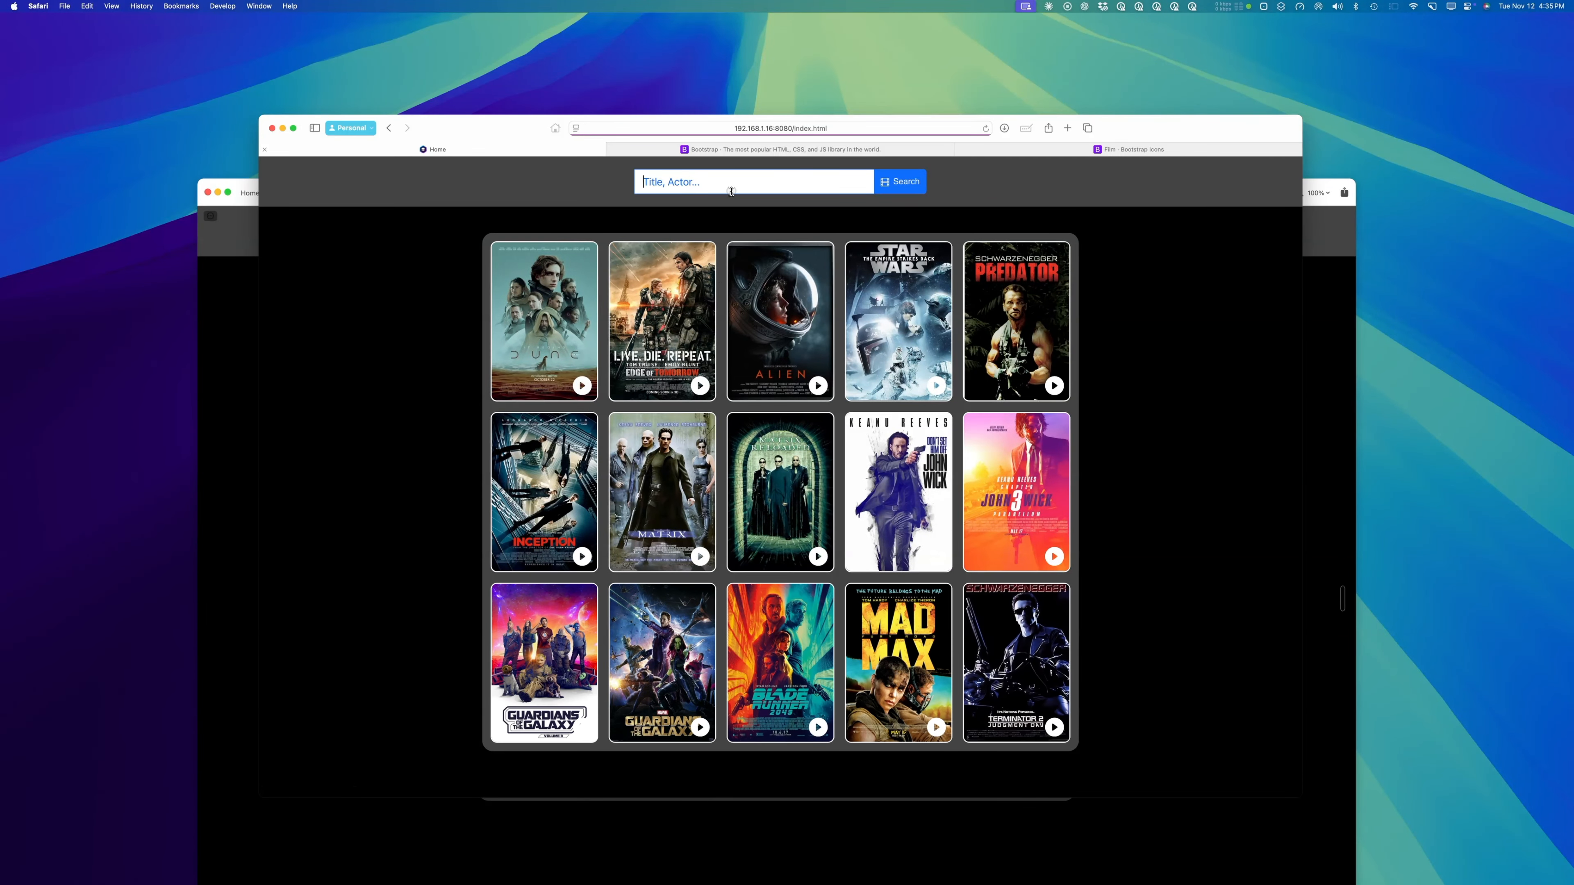
pyautogui.write('dfsdfsdf')
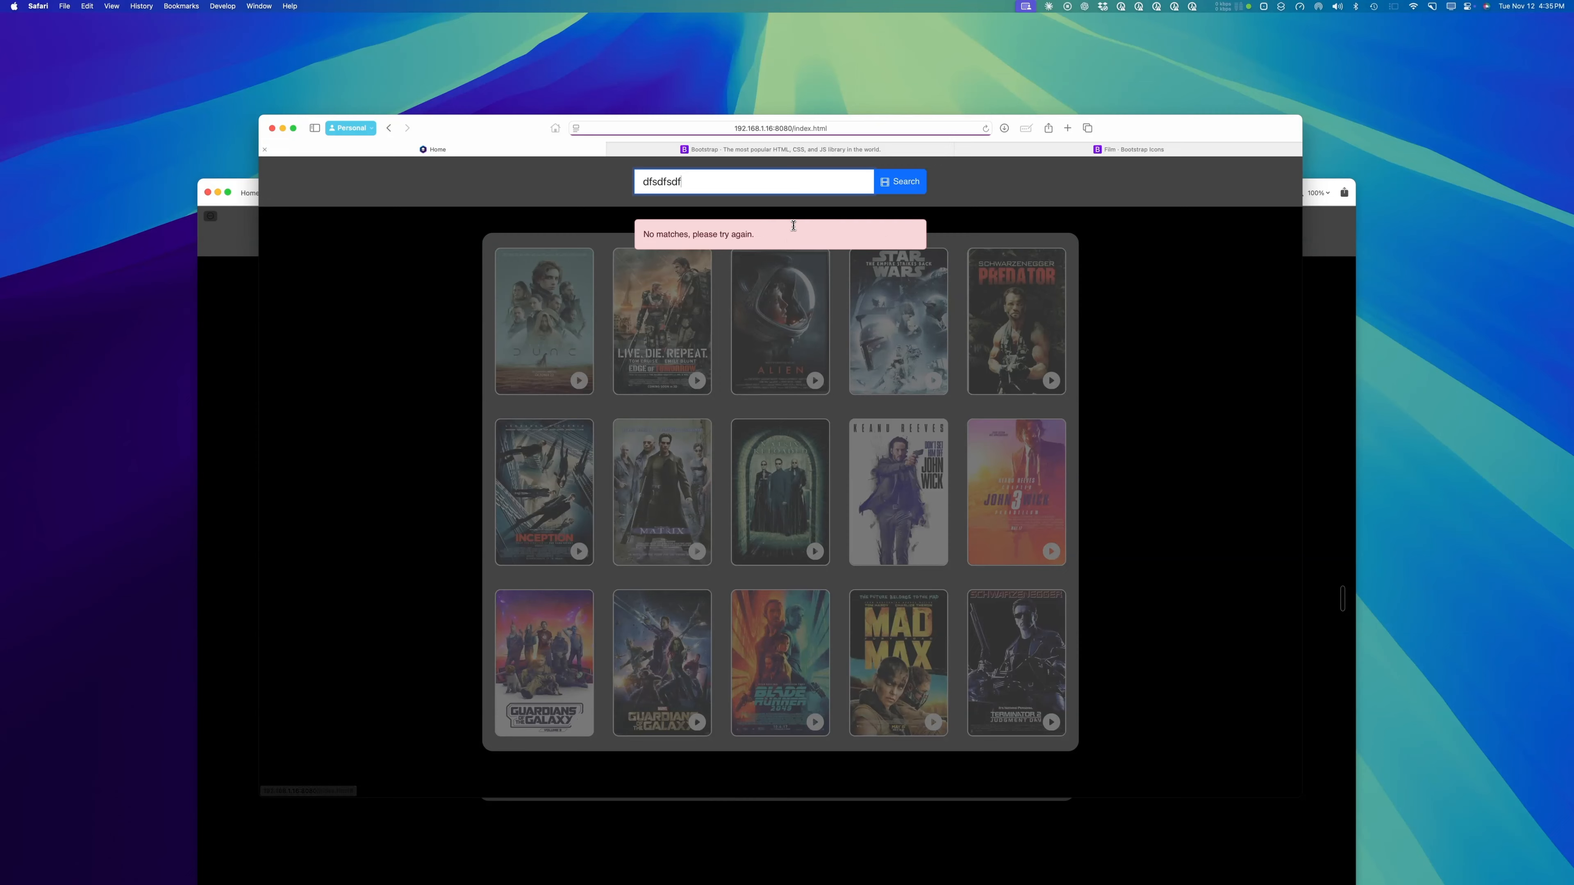
pyautogui.press('BackSpace')
pyautogui.press('BackSpace')
pyautogui.press('BackSpace')
pyautogui.press('BackSpace')
pyautogui.press('BackSpace')
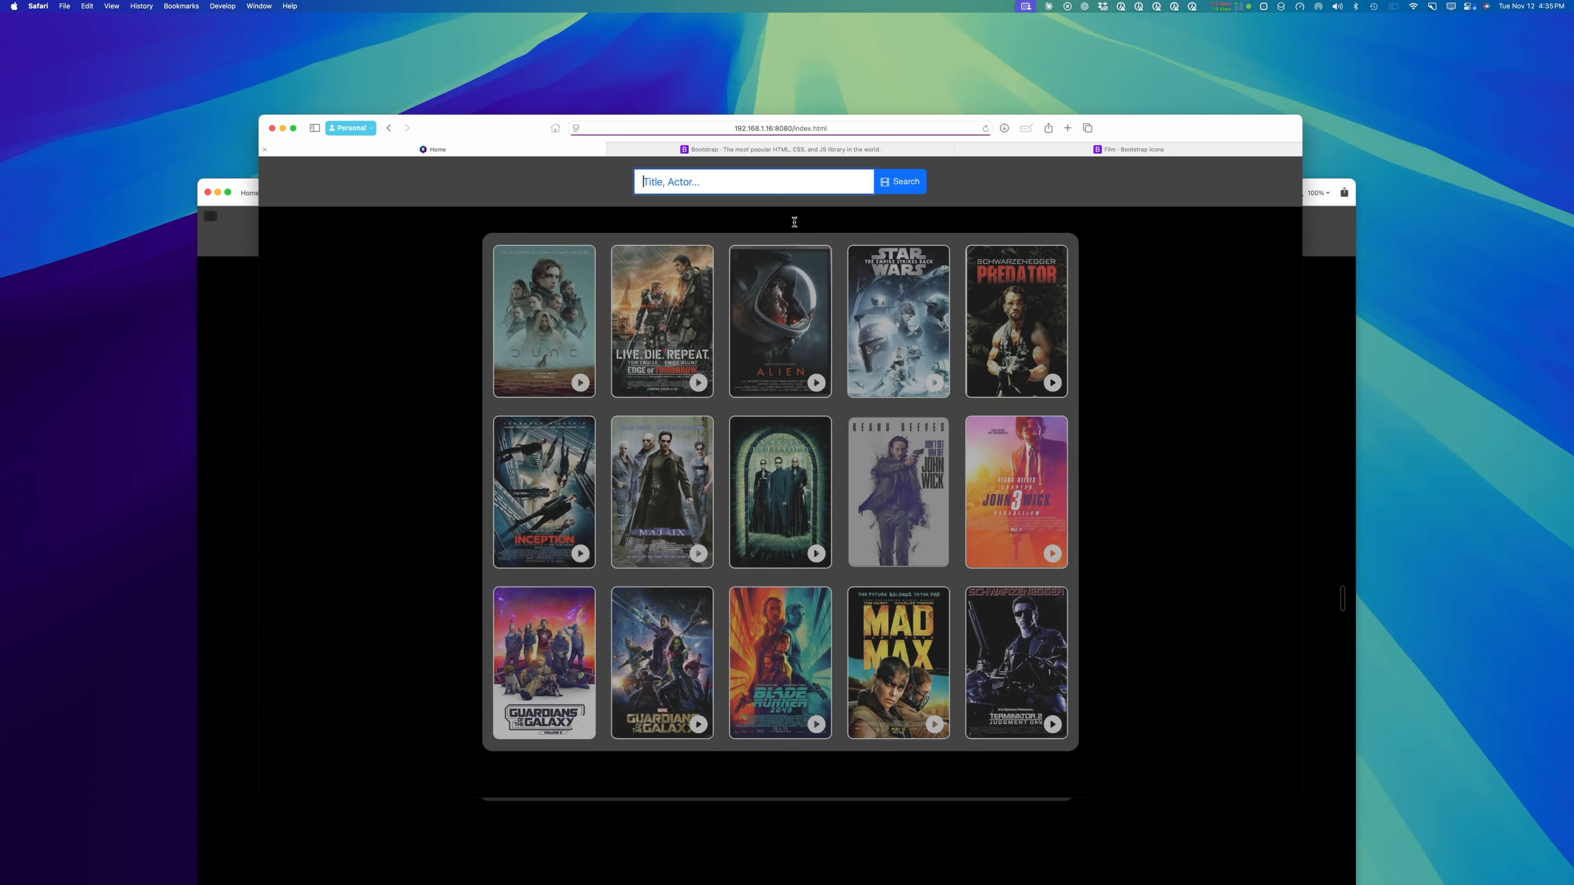
# Test the gallery search with "jdfs" and clear the search text.
pyautogui.write('jdfs')
pyautogui.press('BackSpace')
pyautogui.press('BackSpace')
pyautogui.press('BackSpace')
pyautogui.press('BackSpace')
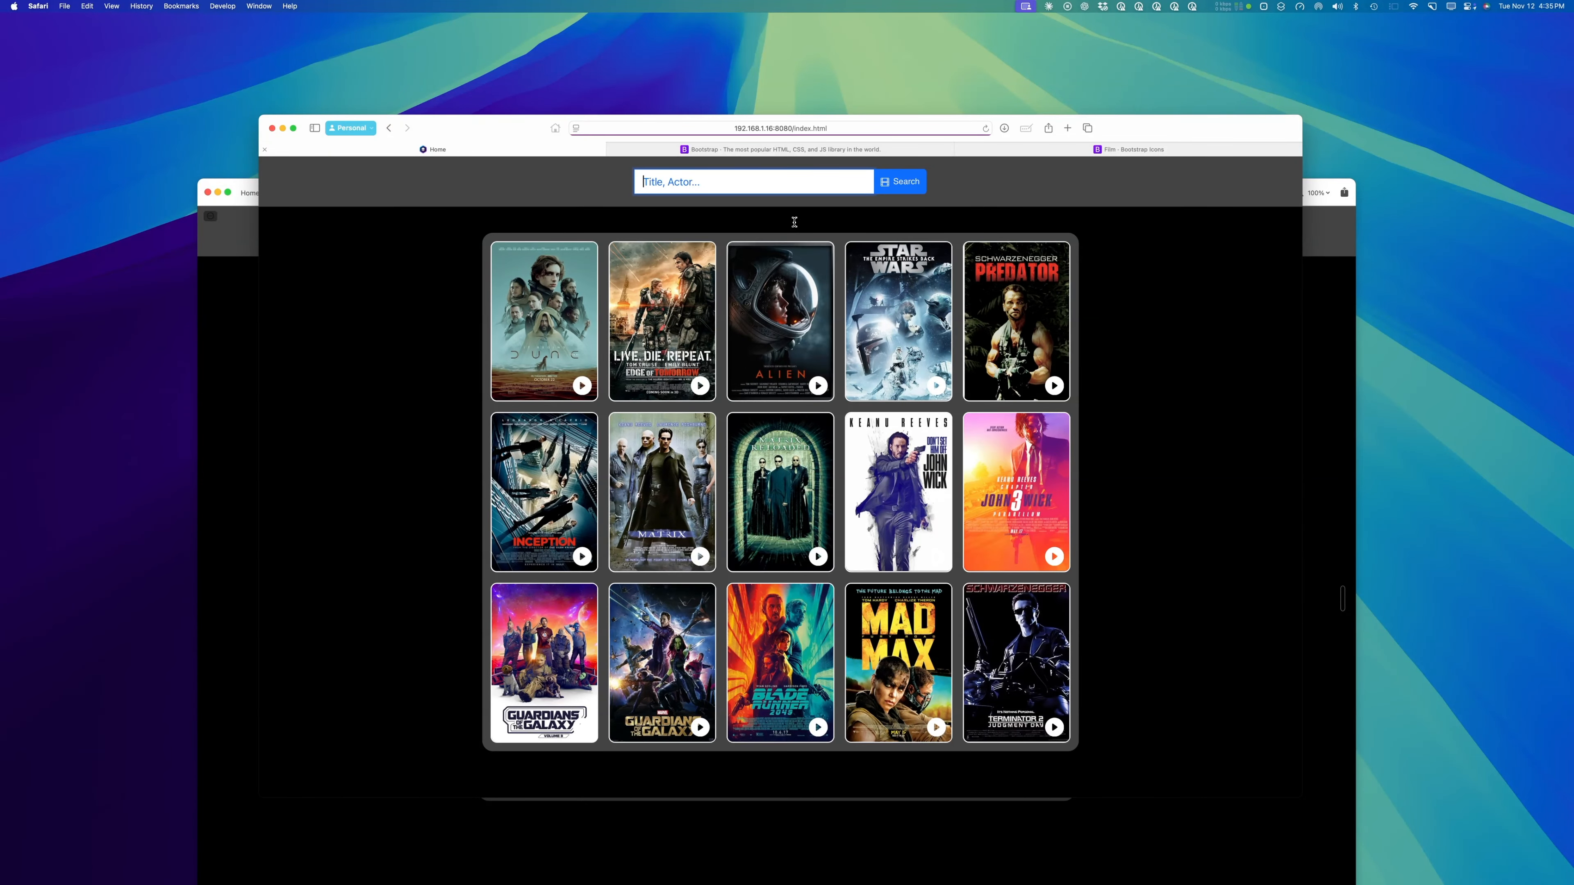
# Enter "matric" in the gallery's search box, shorten it to "matri" and submit the search.
pyautogui.write('matric')
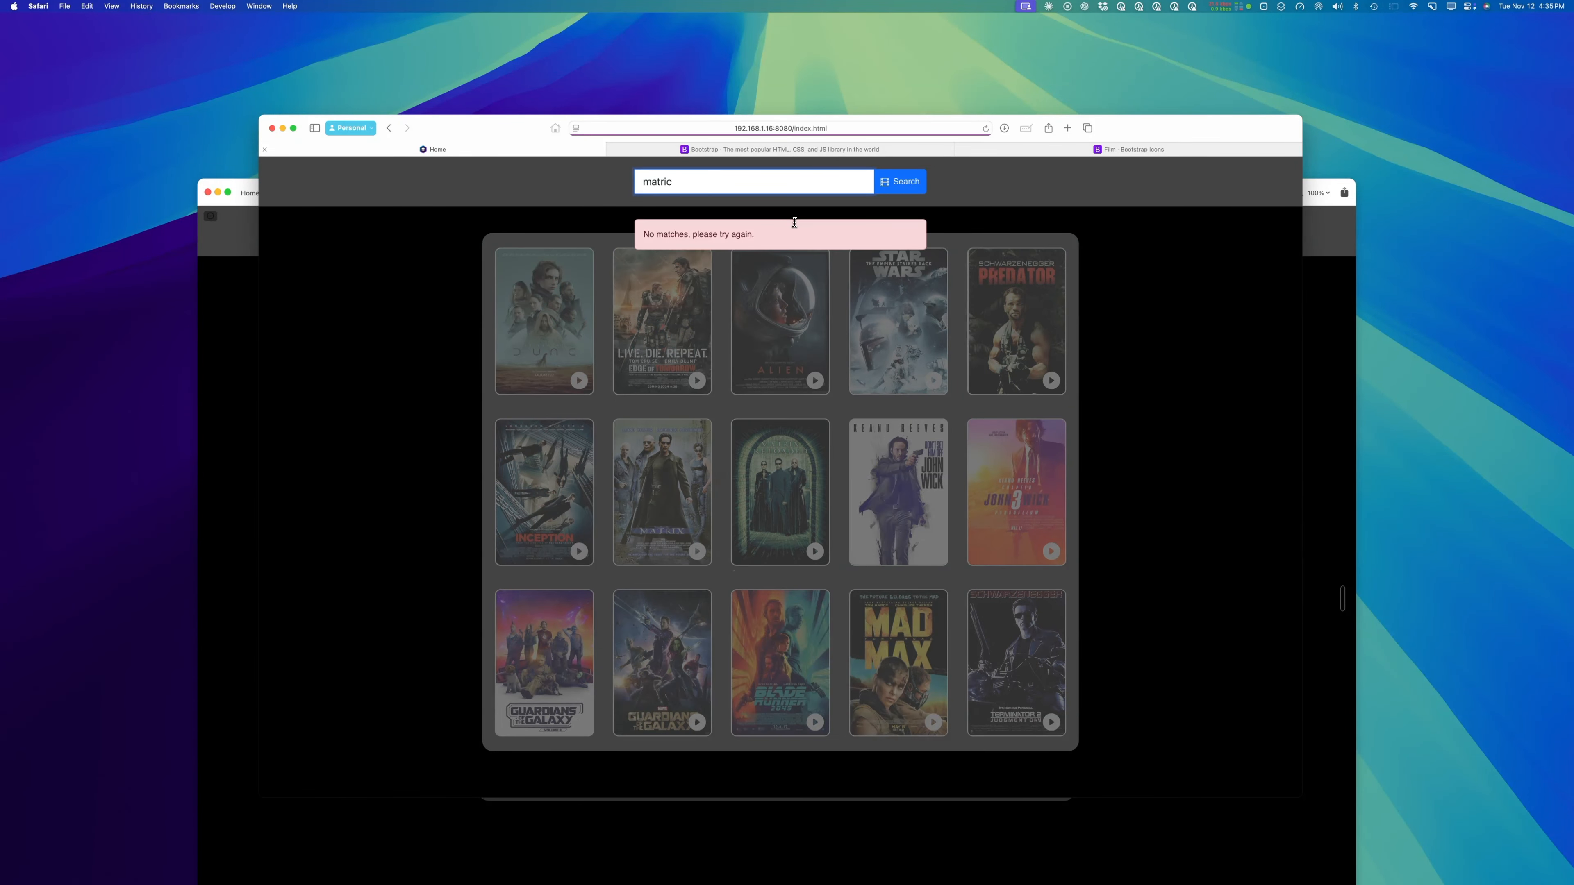
pyautogui.press('BackSpace')
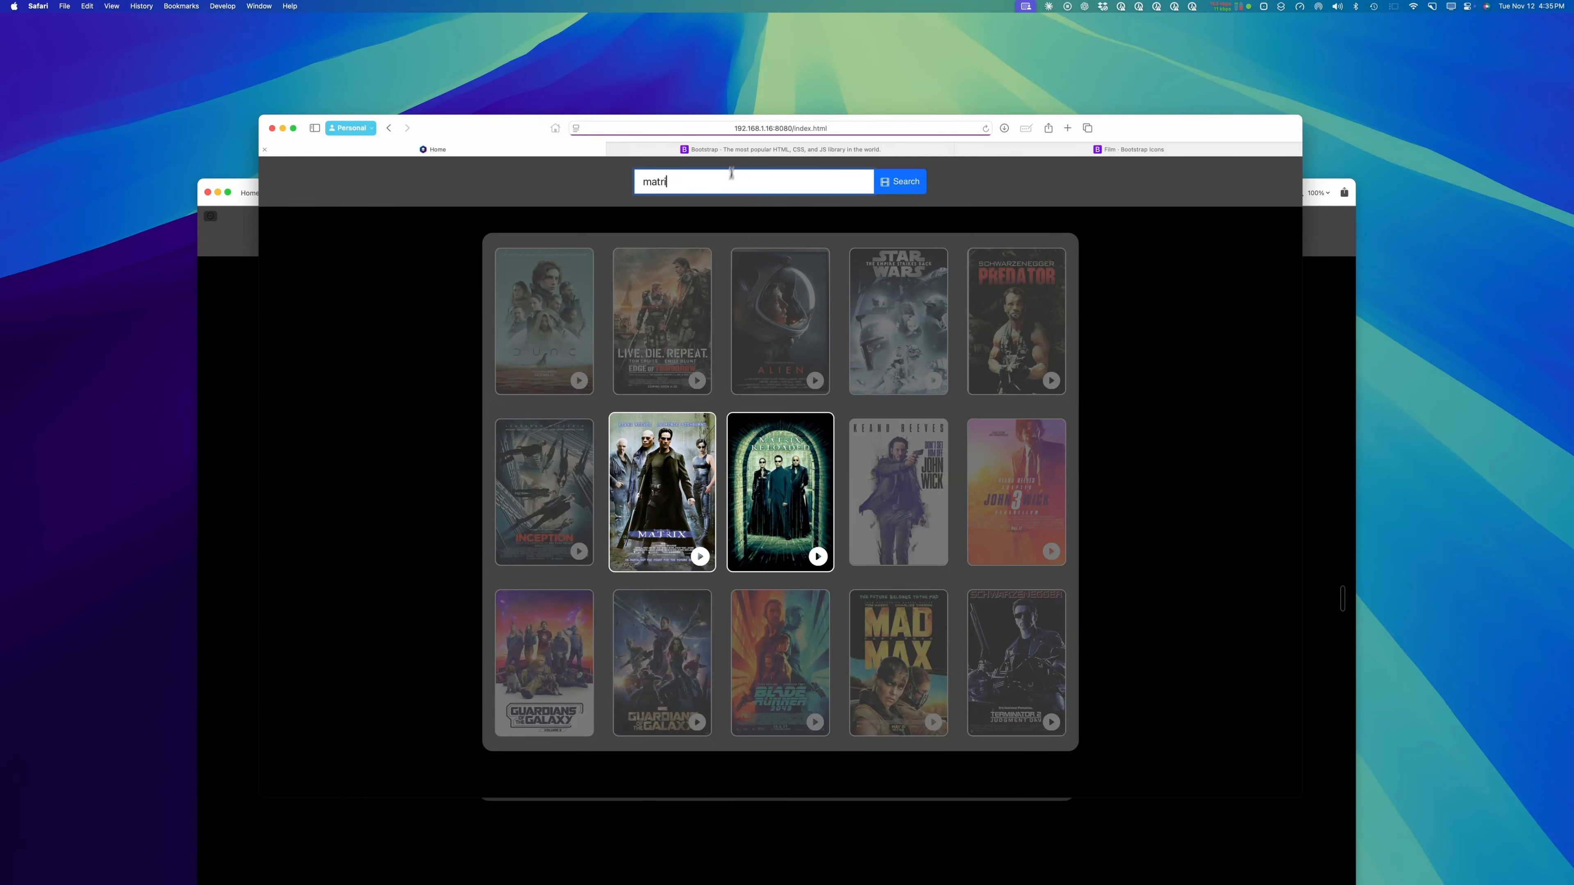
pyautogui.moveTo(1119, 136); pyautogui.dragTo(1128, 117)
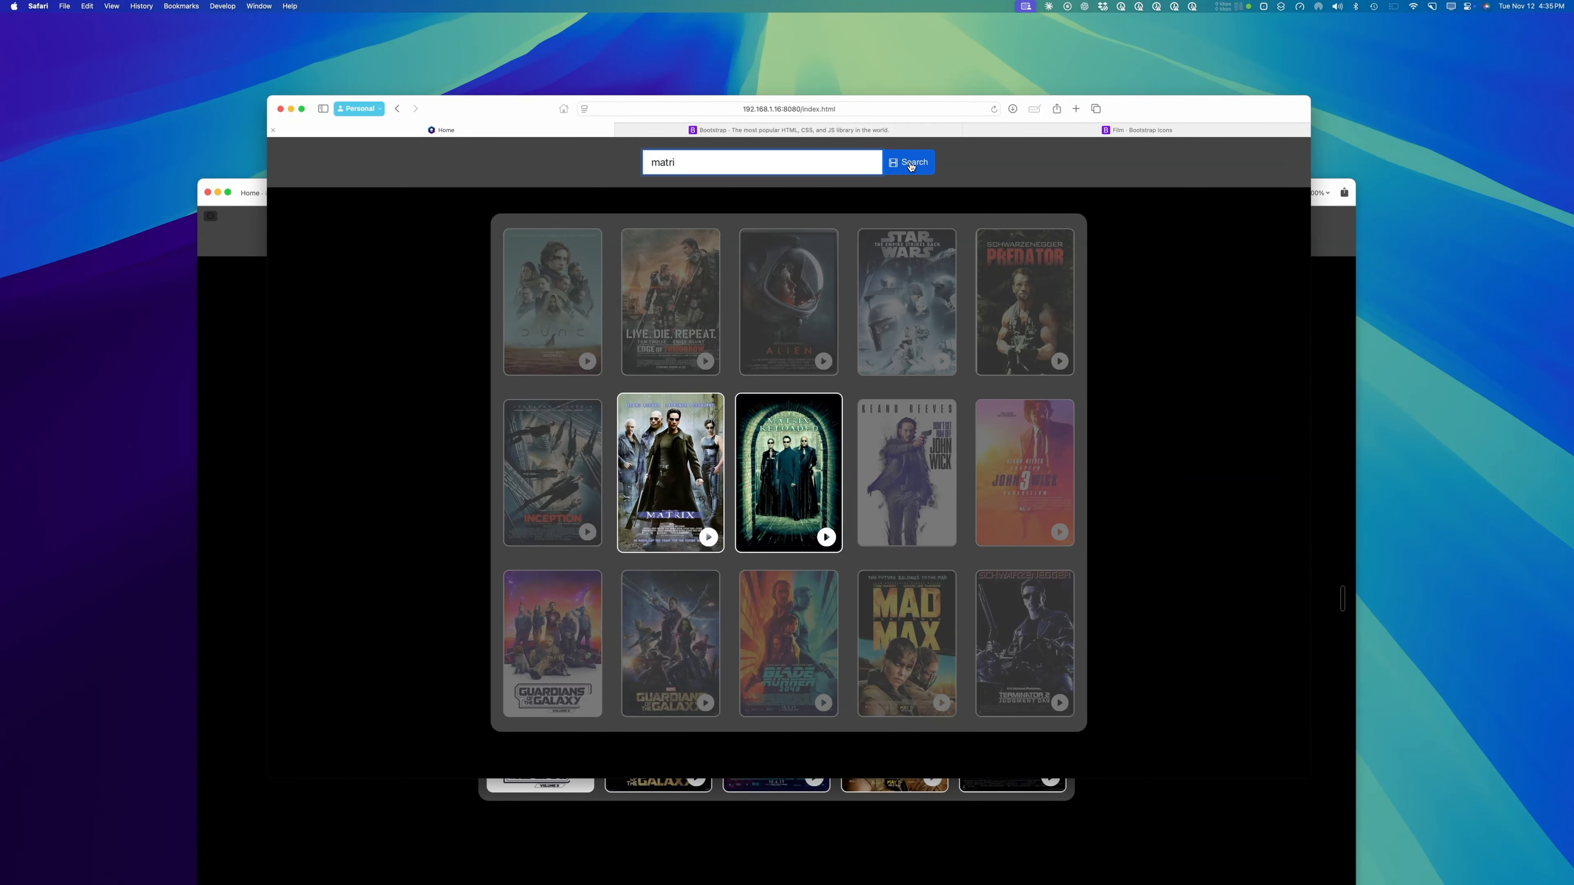
pyautogui.click(911, 163)
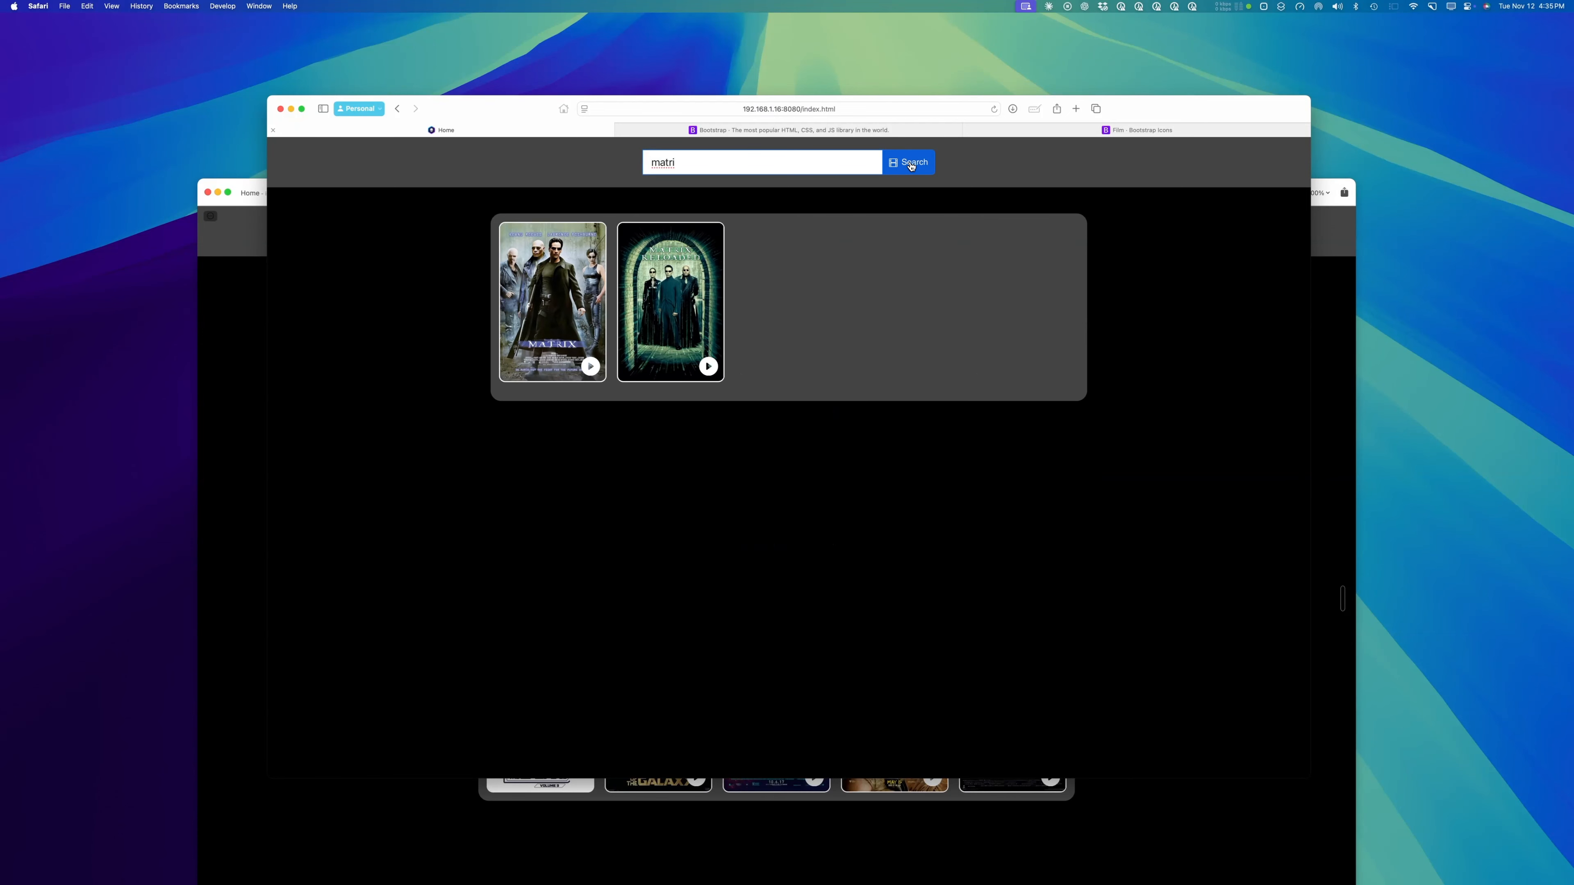
# Shorten the search text to "matr" and "mat", submitting the search each time, and clear the box.
pyautogui.click(739, 166)
pyautogui.press('BackSpace')
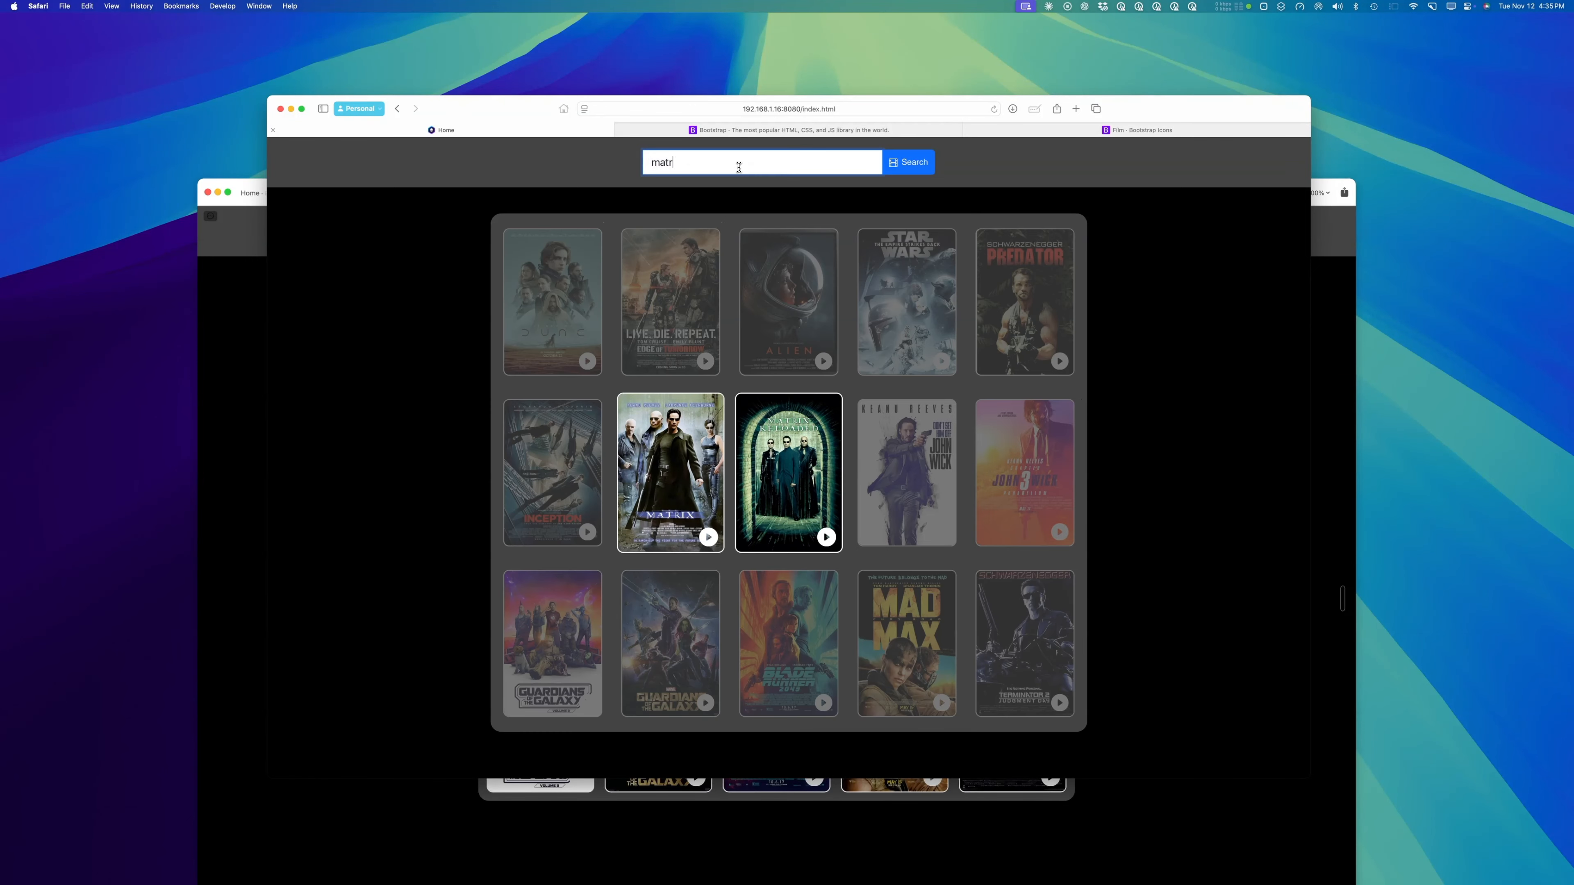
pyautogui.press('Return')
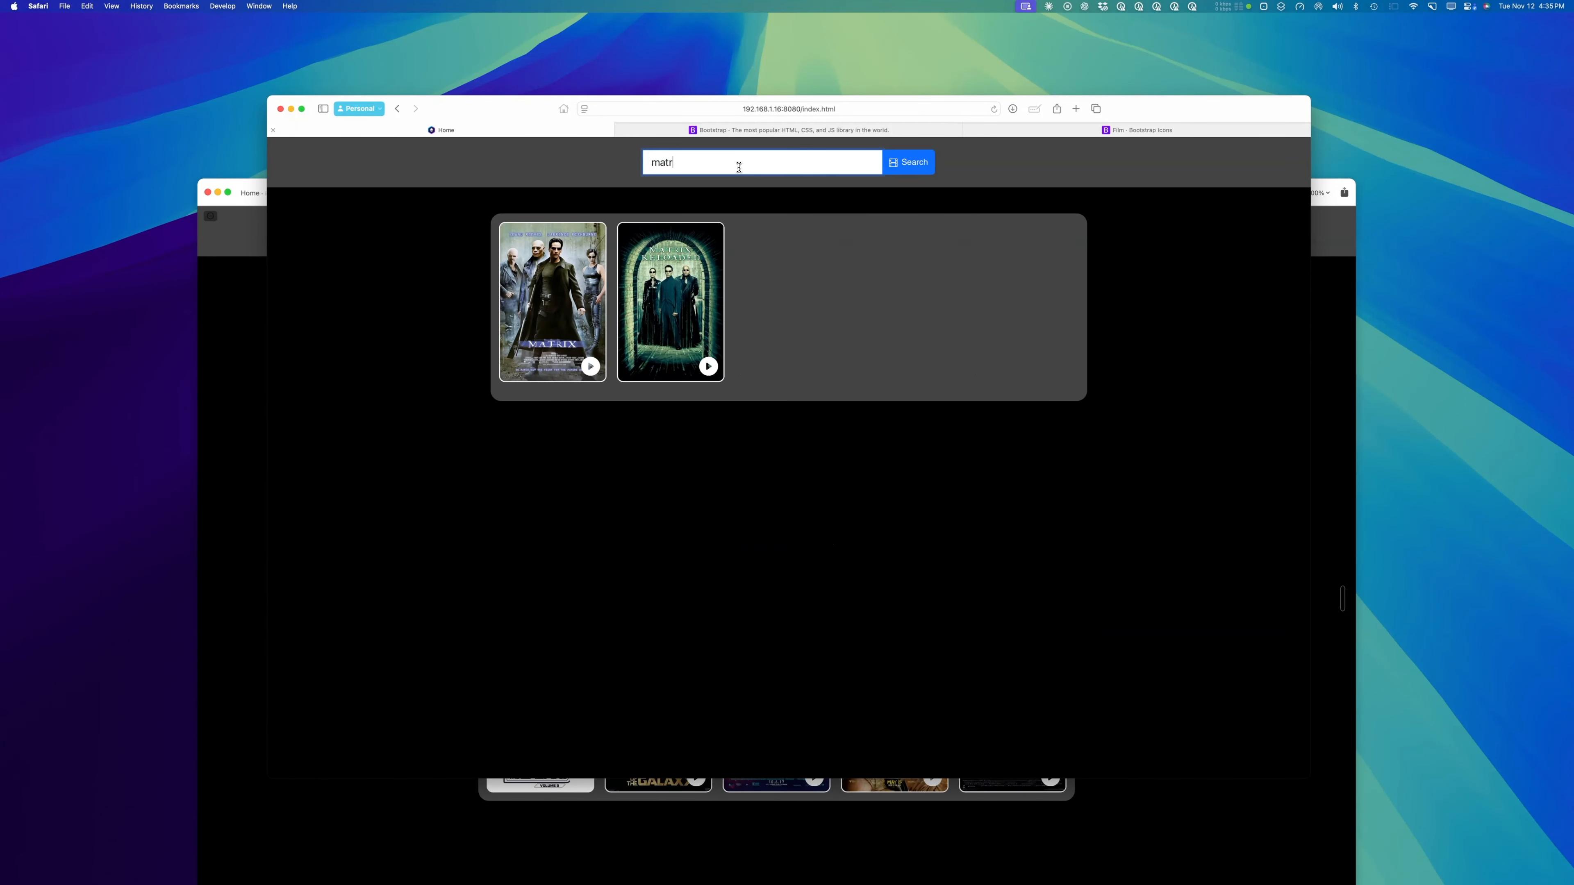
pyautogui.press('BackSpace')
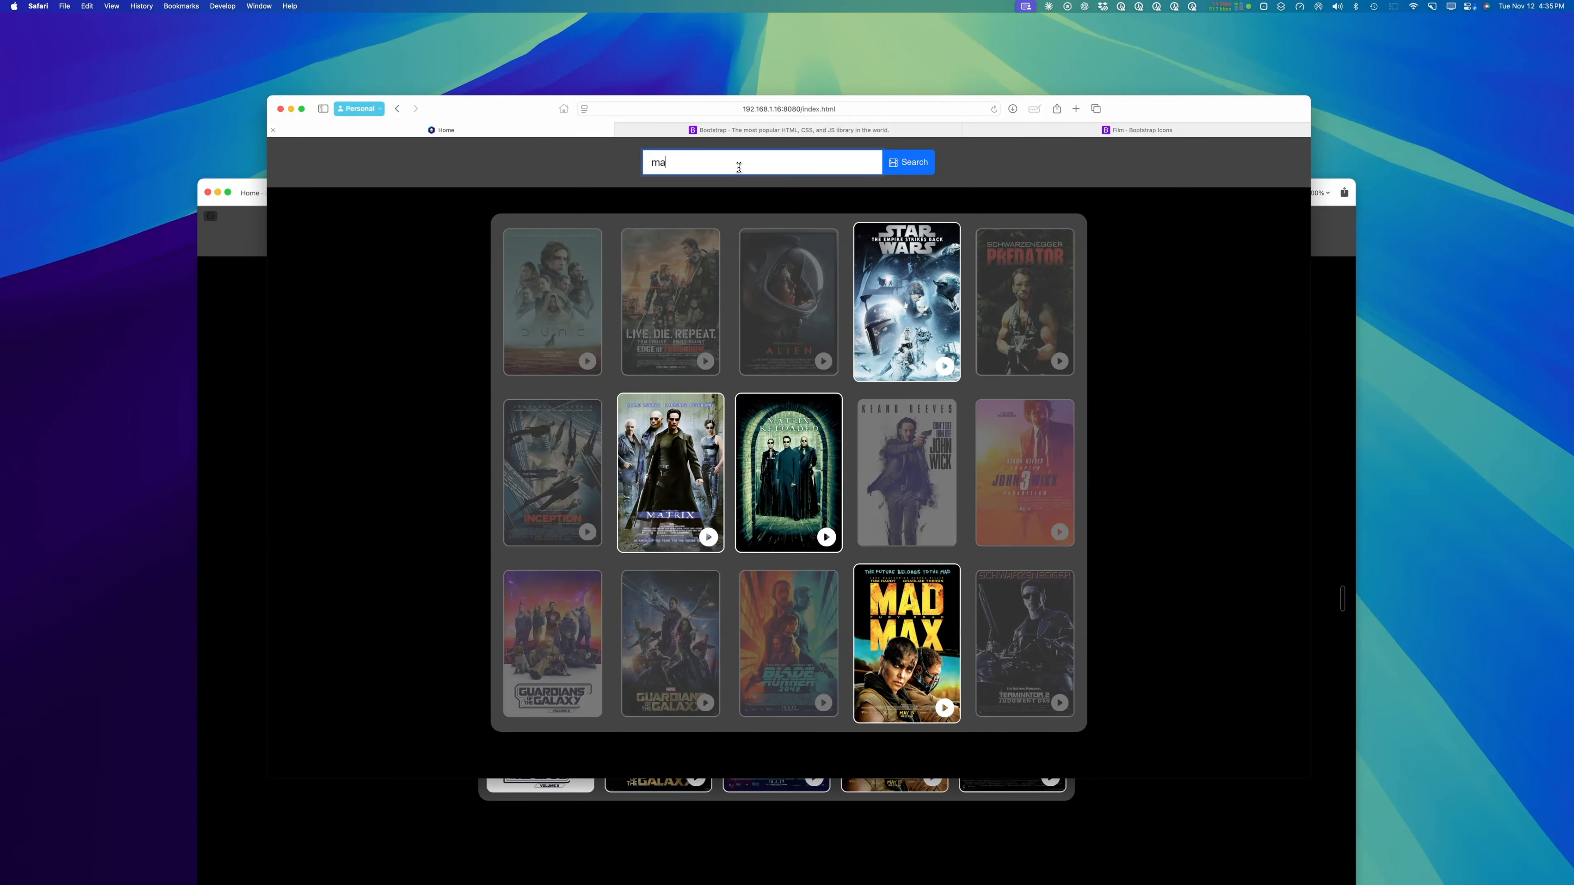
pyautogui.press('Return')
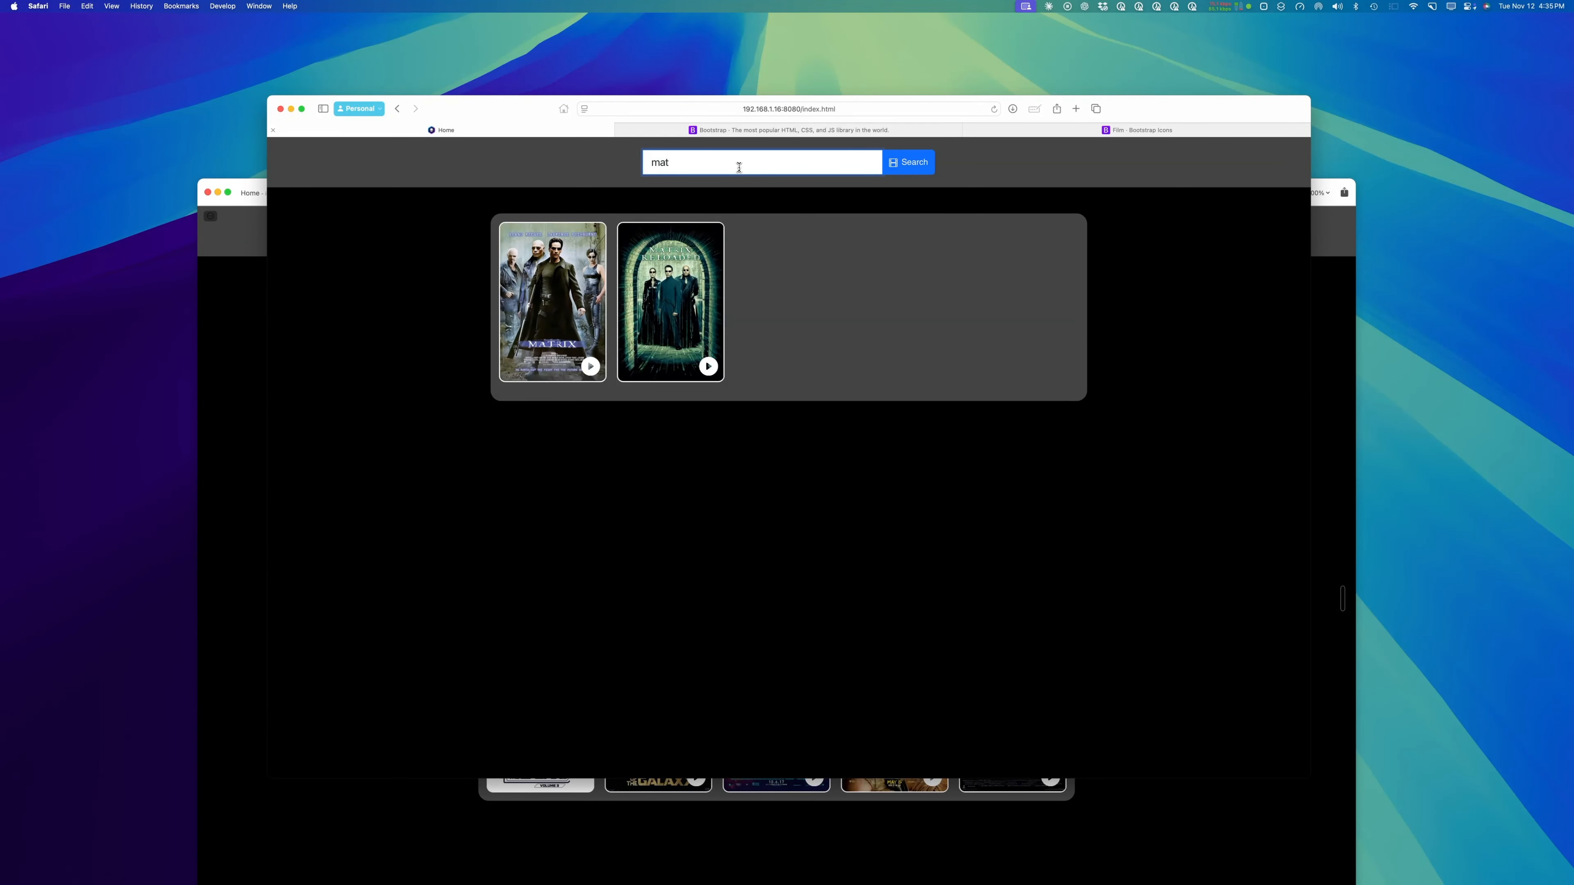
pyautogui.press('BackSpace')
pyautogui.press('BackSpace')
pyautogui.press('BackSpace')
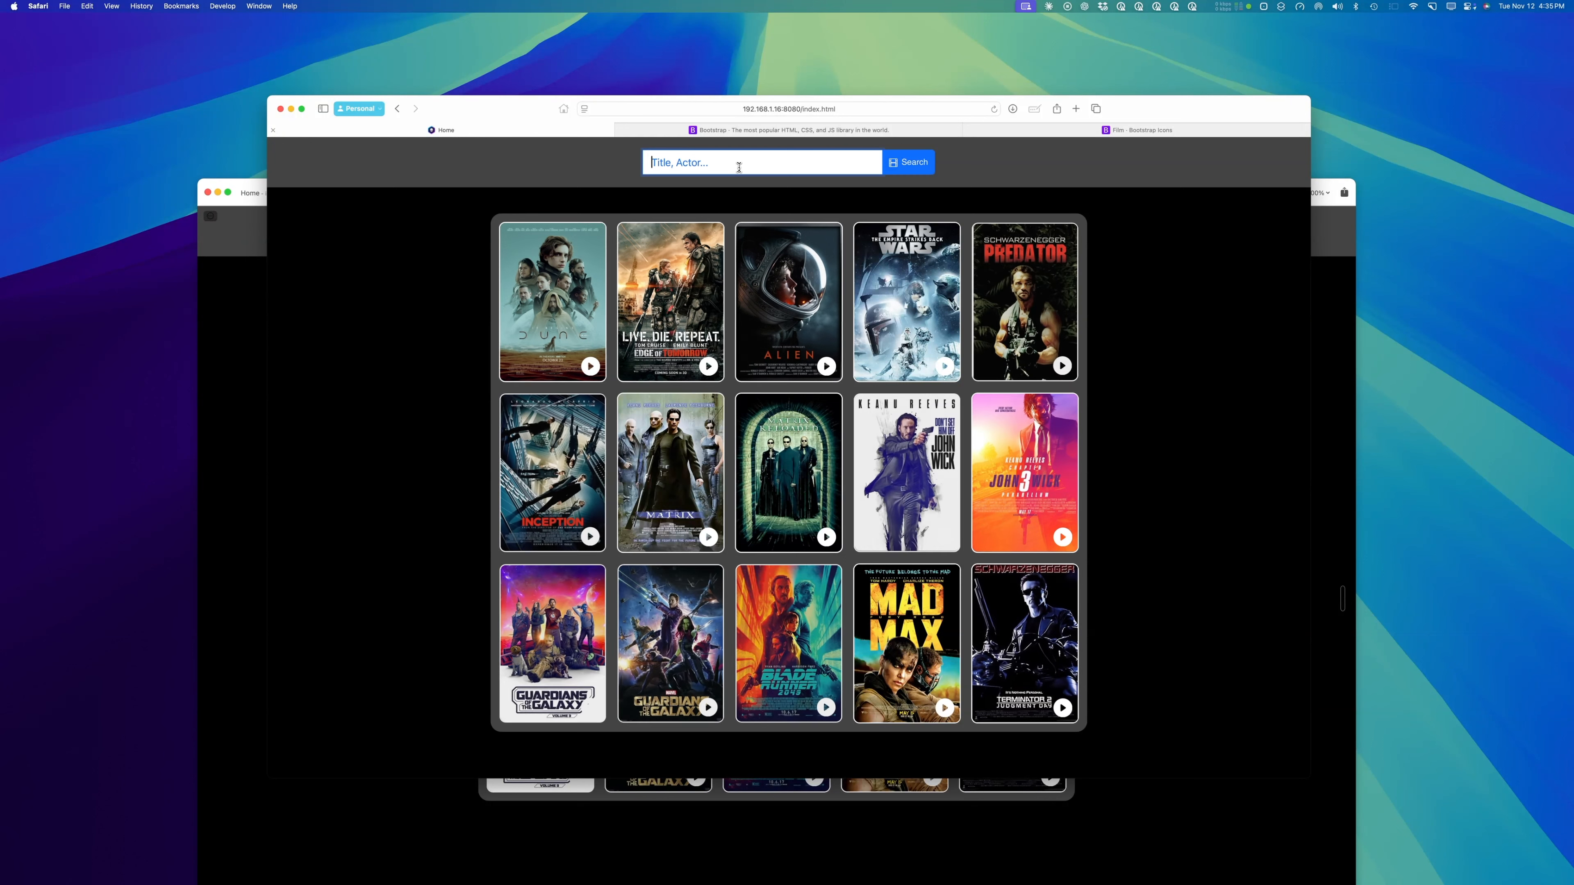
# Search the gallery for "john" and clear the search box.
pyautogui.write('john')
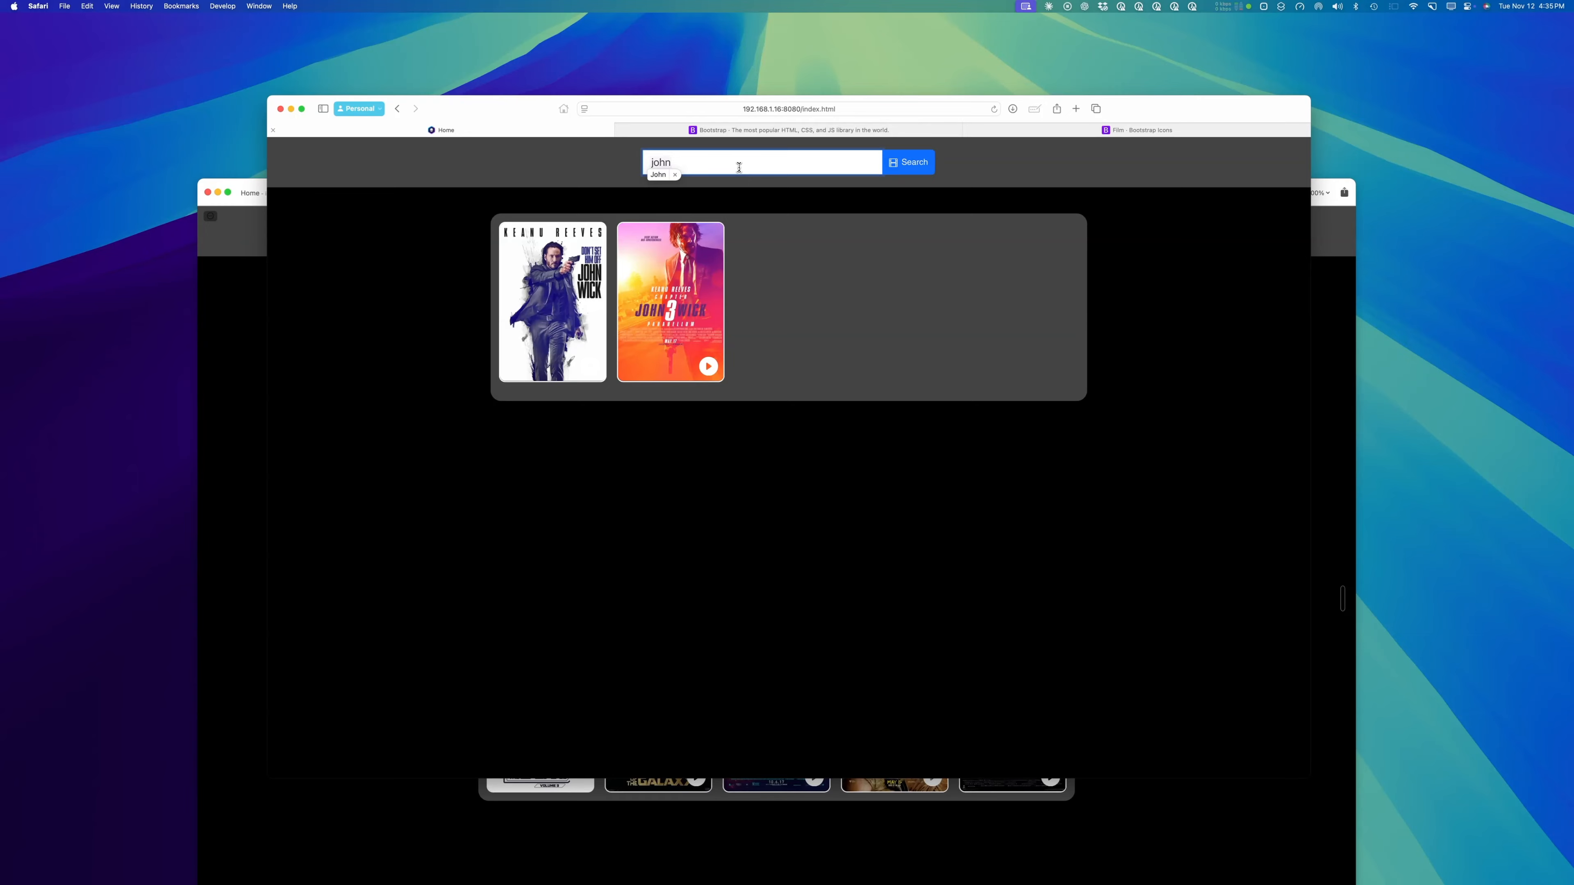
pyautogui.press('BackSpace')
pyautogui.press('BackSpace')
pyautogui.press('BackSpace')
pyautogui.press('BackSpace')
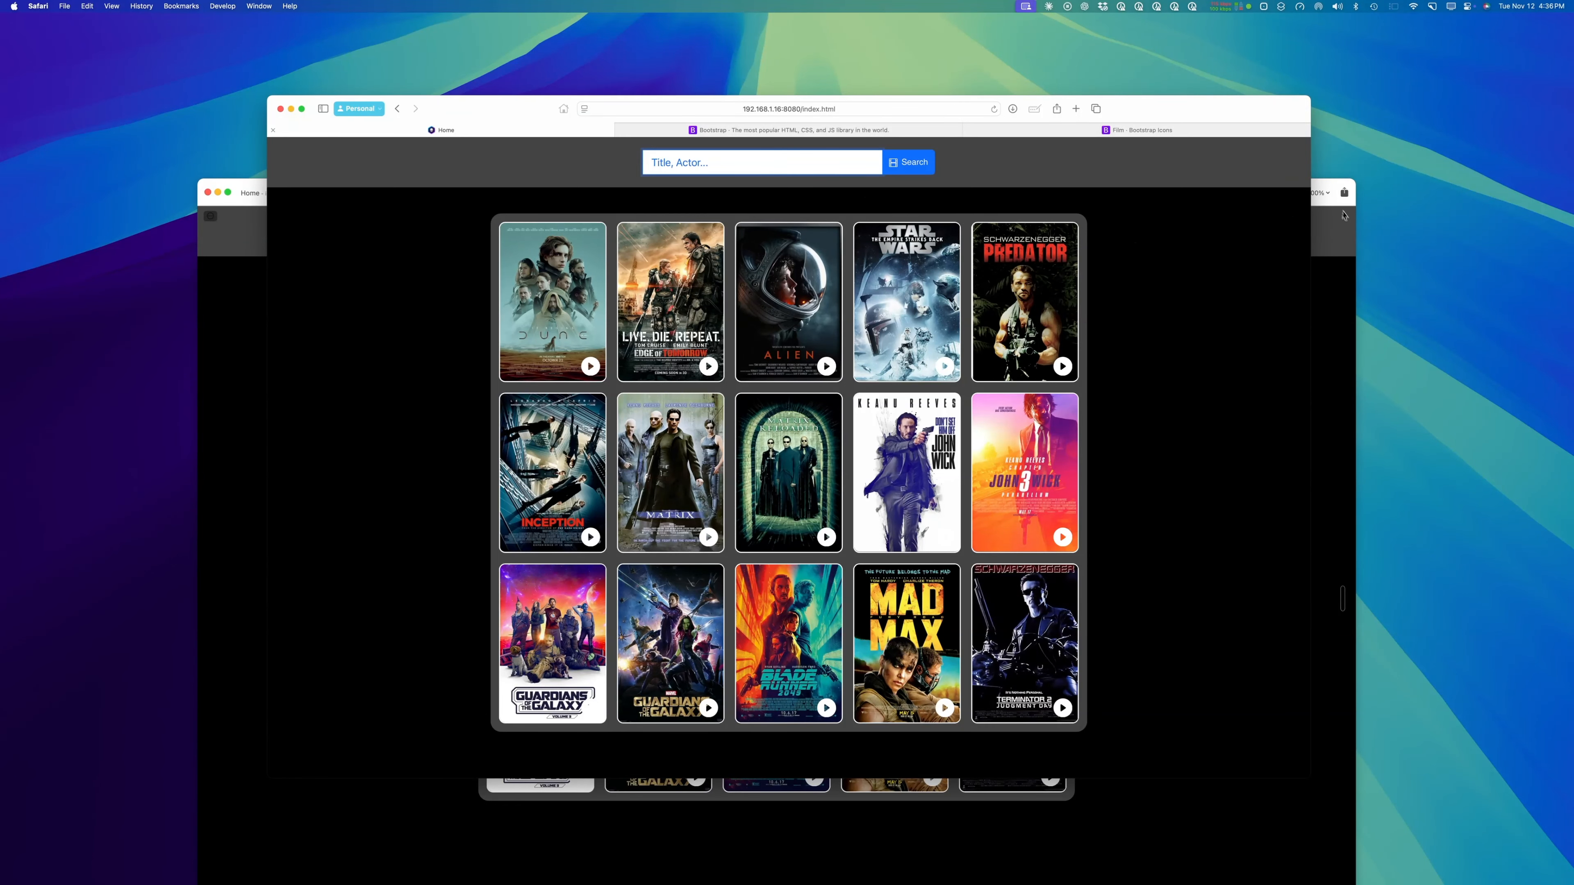
# Switch back to Blocs and leave the preview.
pyautogui.click(1344, 234)
pyautogui.moveTo(1009, 191); pyautogui.dragTo(987, 62)
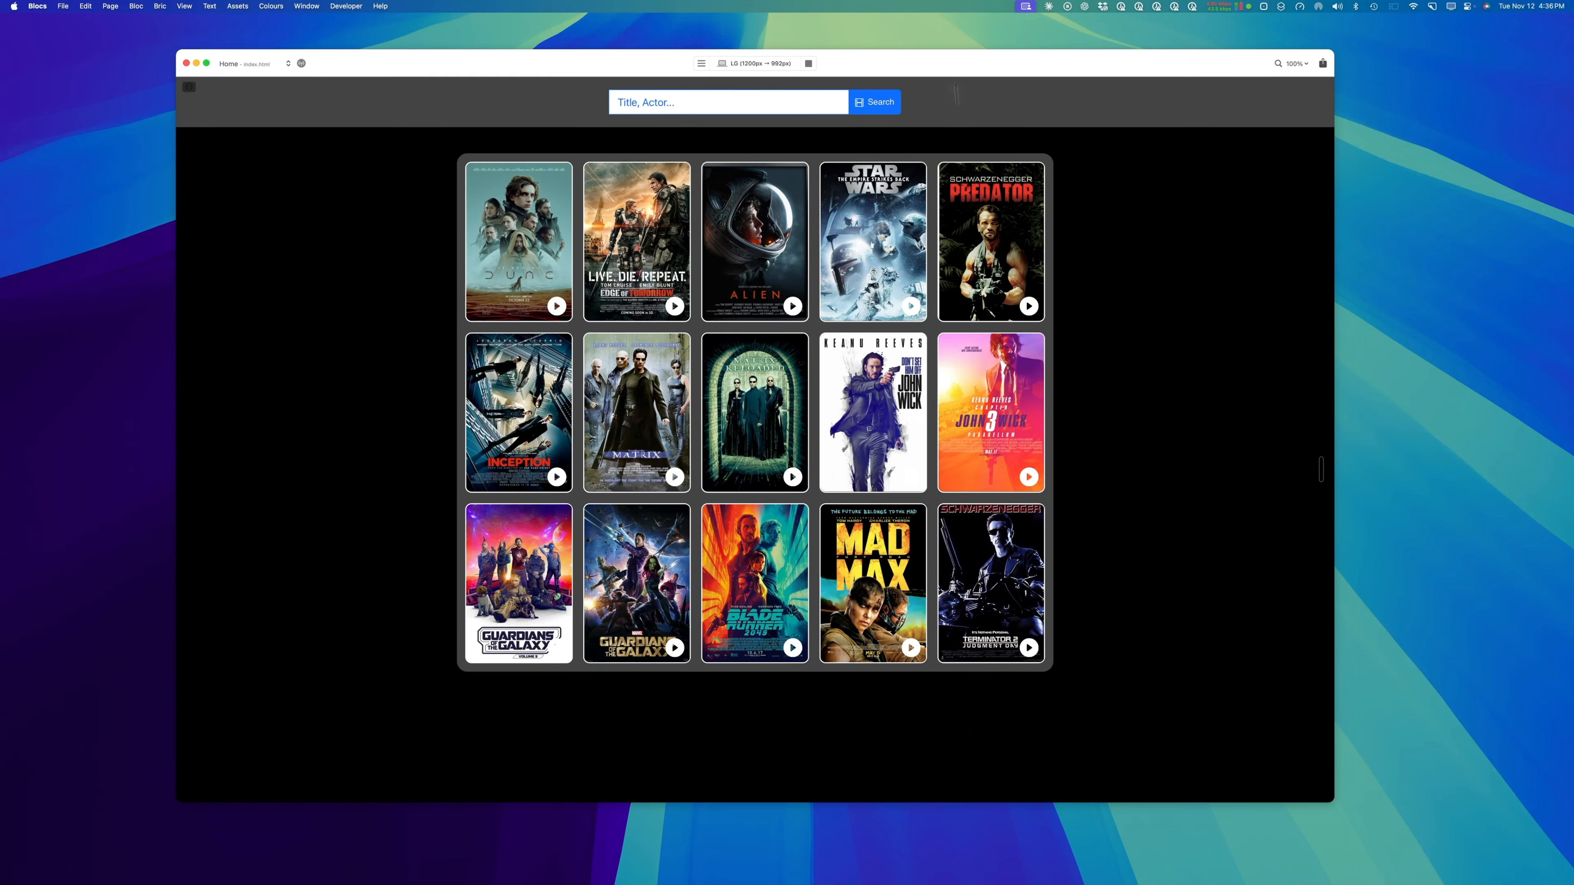
pyautogui.click(809, 64)
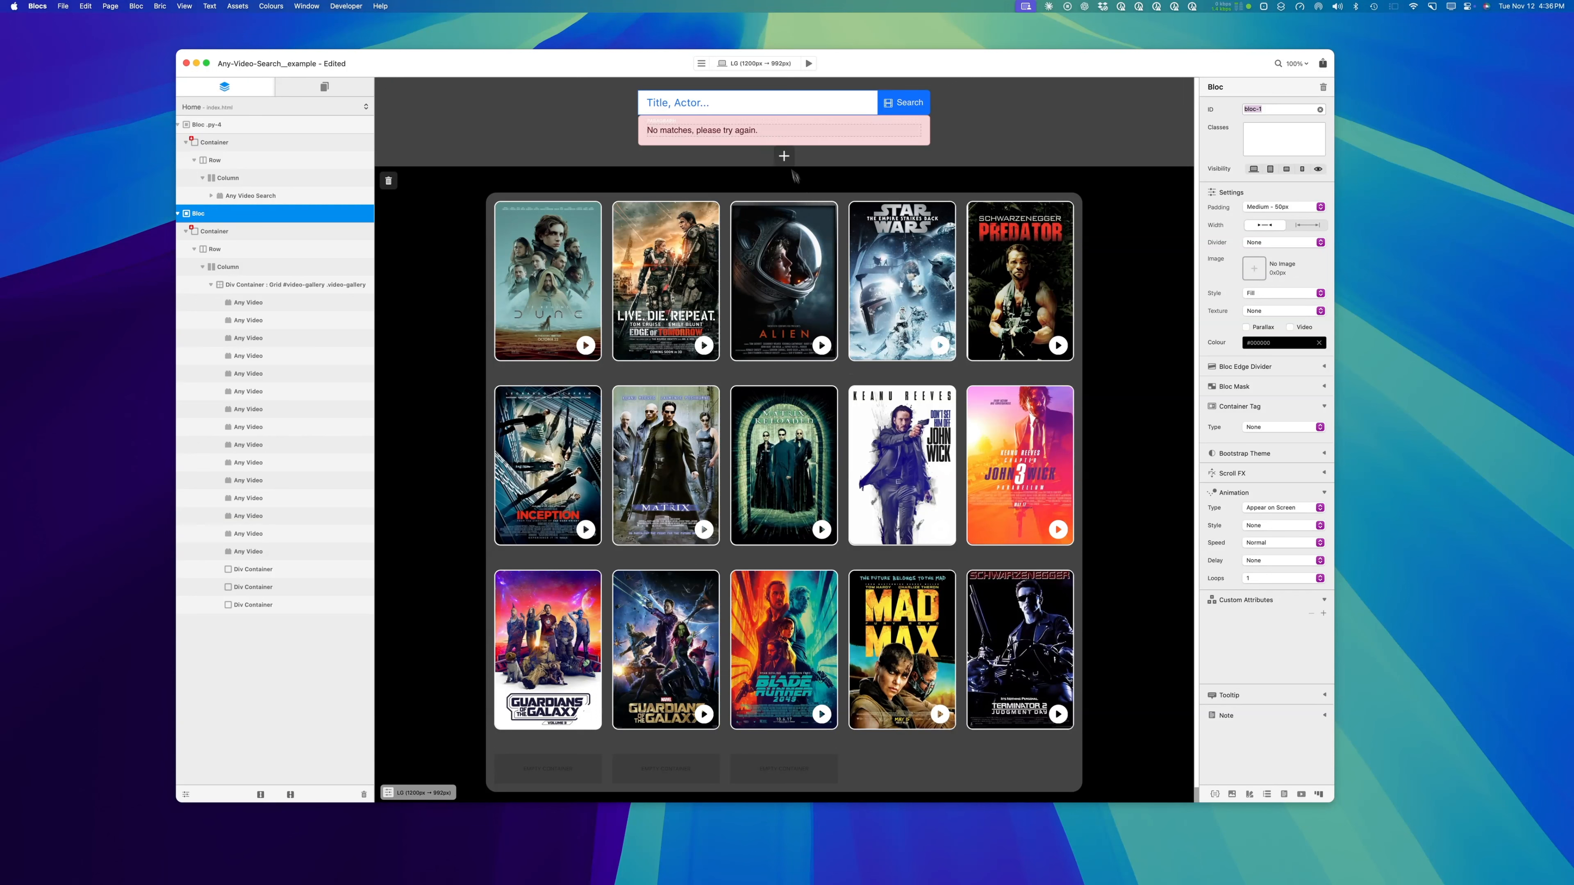
# Enable Quick Search for the Any Video Search bric, and try showing its search box icon before hiding it again.
pyautogui.click(797, 110)
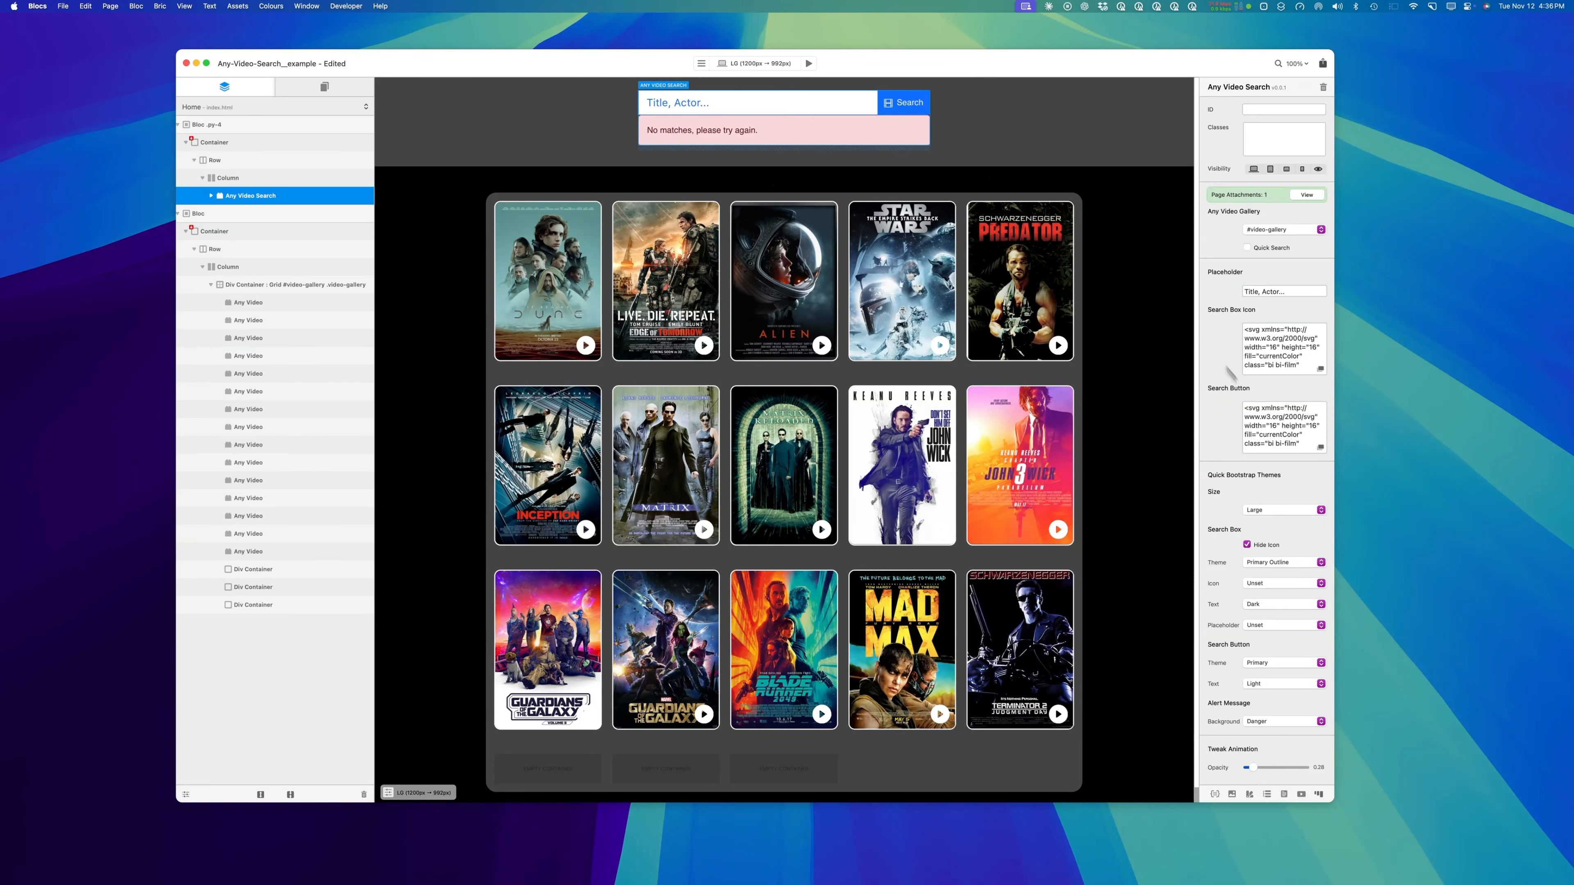
pyautogui.scroll(-3, 1252, 510)
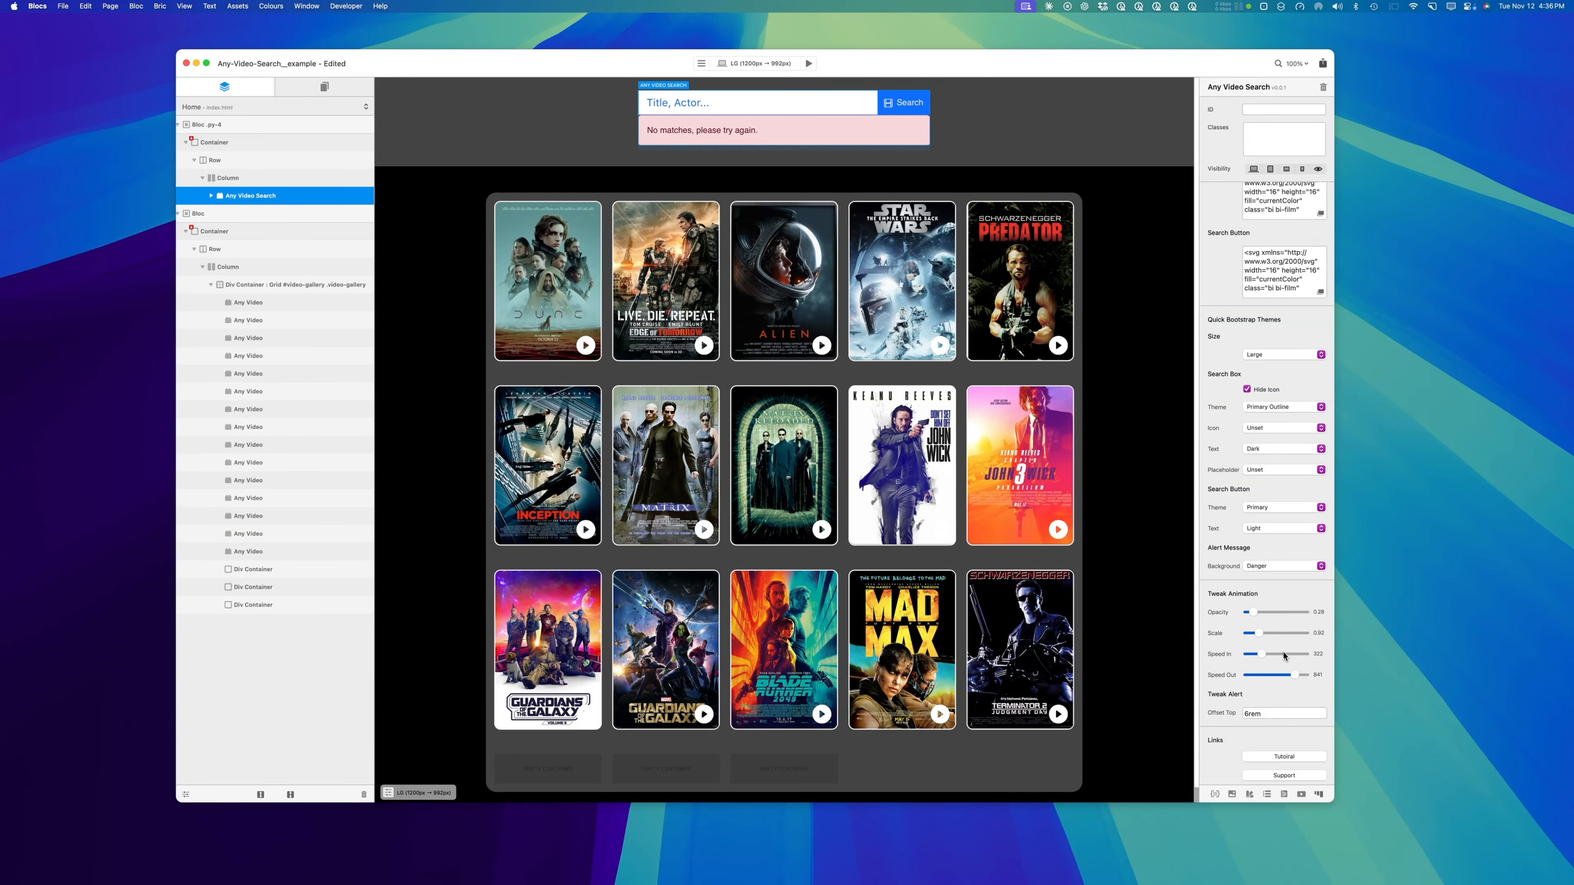
pyautogui.scroll(5, 1261, 638)
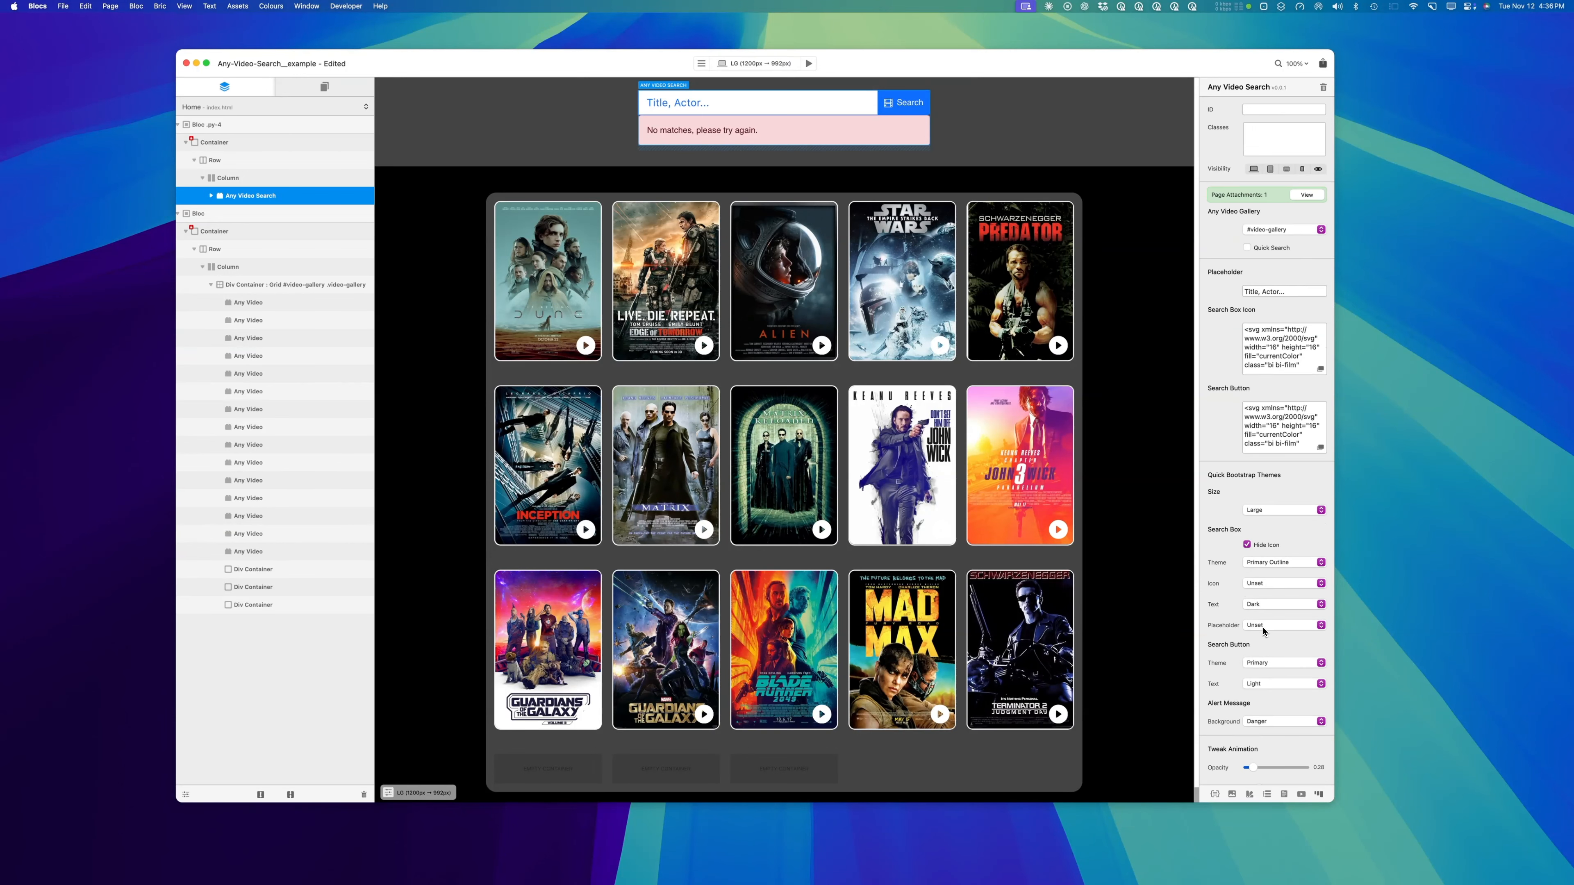
pyautogui.click(1257, 251)
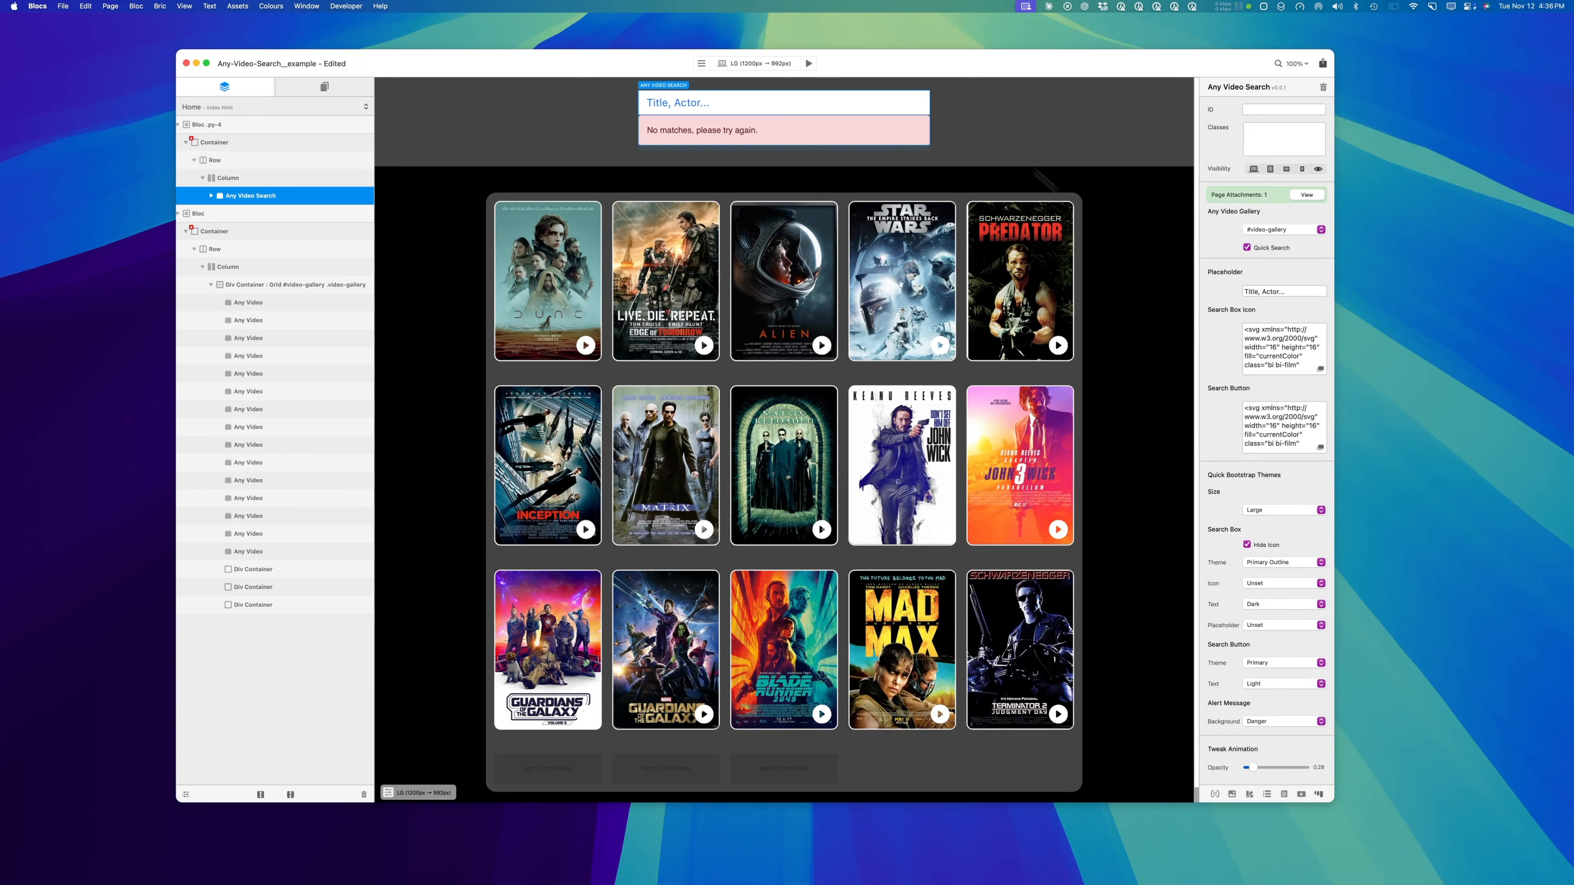
pyautogui.click(1251, 545)
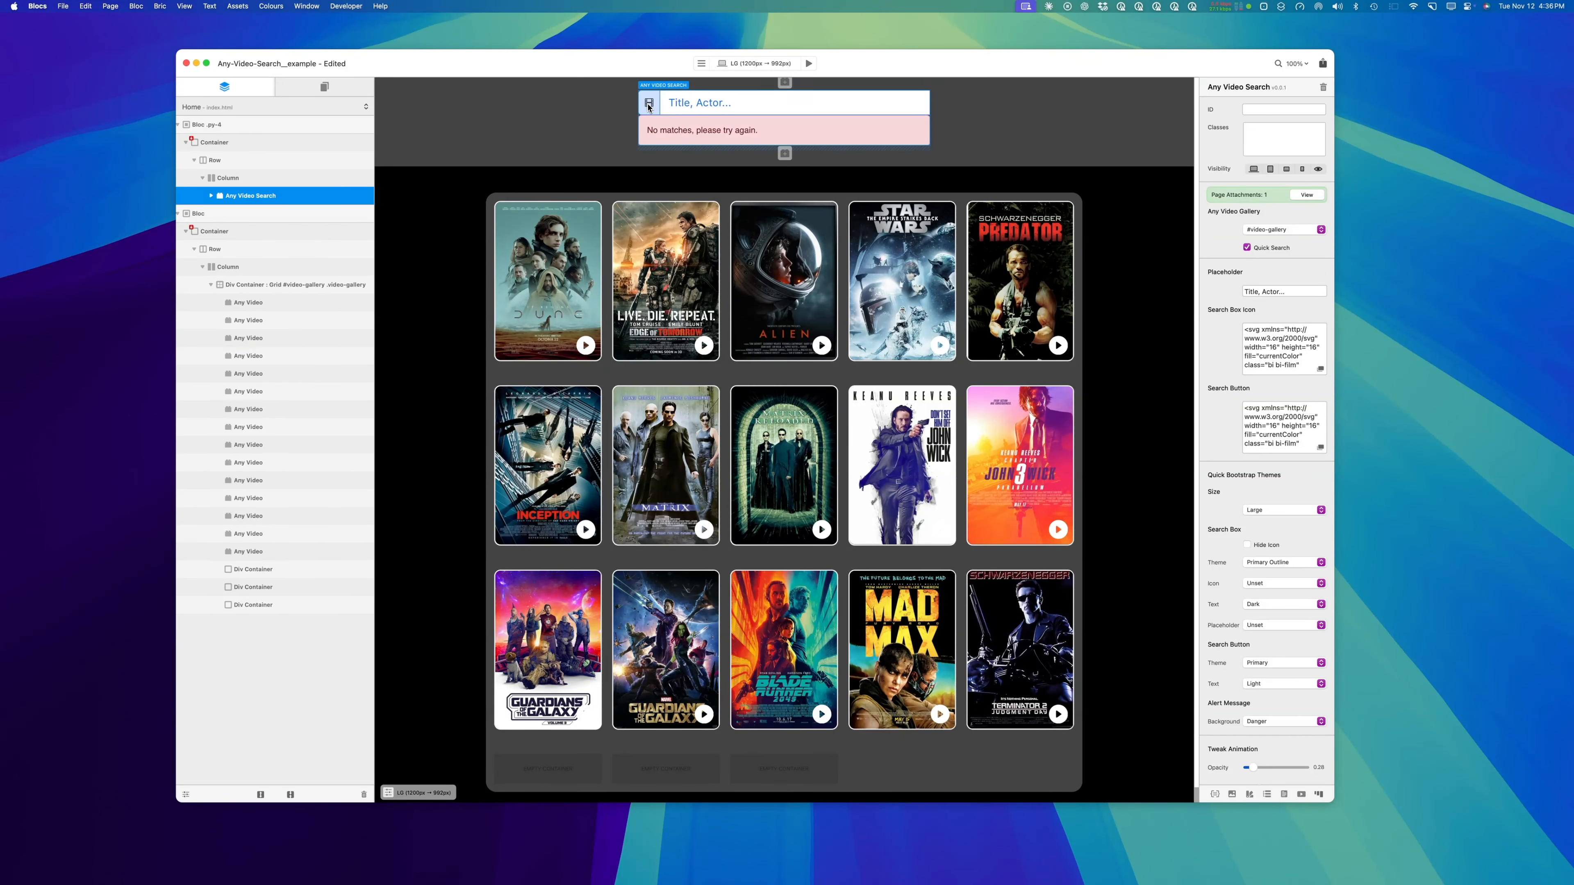
pyautogui.click(1266, 546)
# Preview the page and test the quick search in Safari with "pre", repeating it and clearing the box.
pyautogui.click(809, 64)
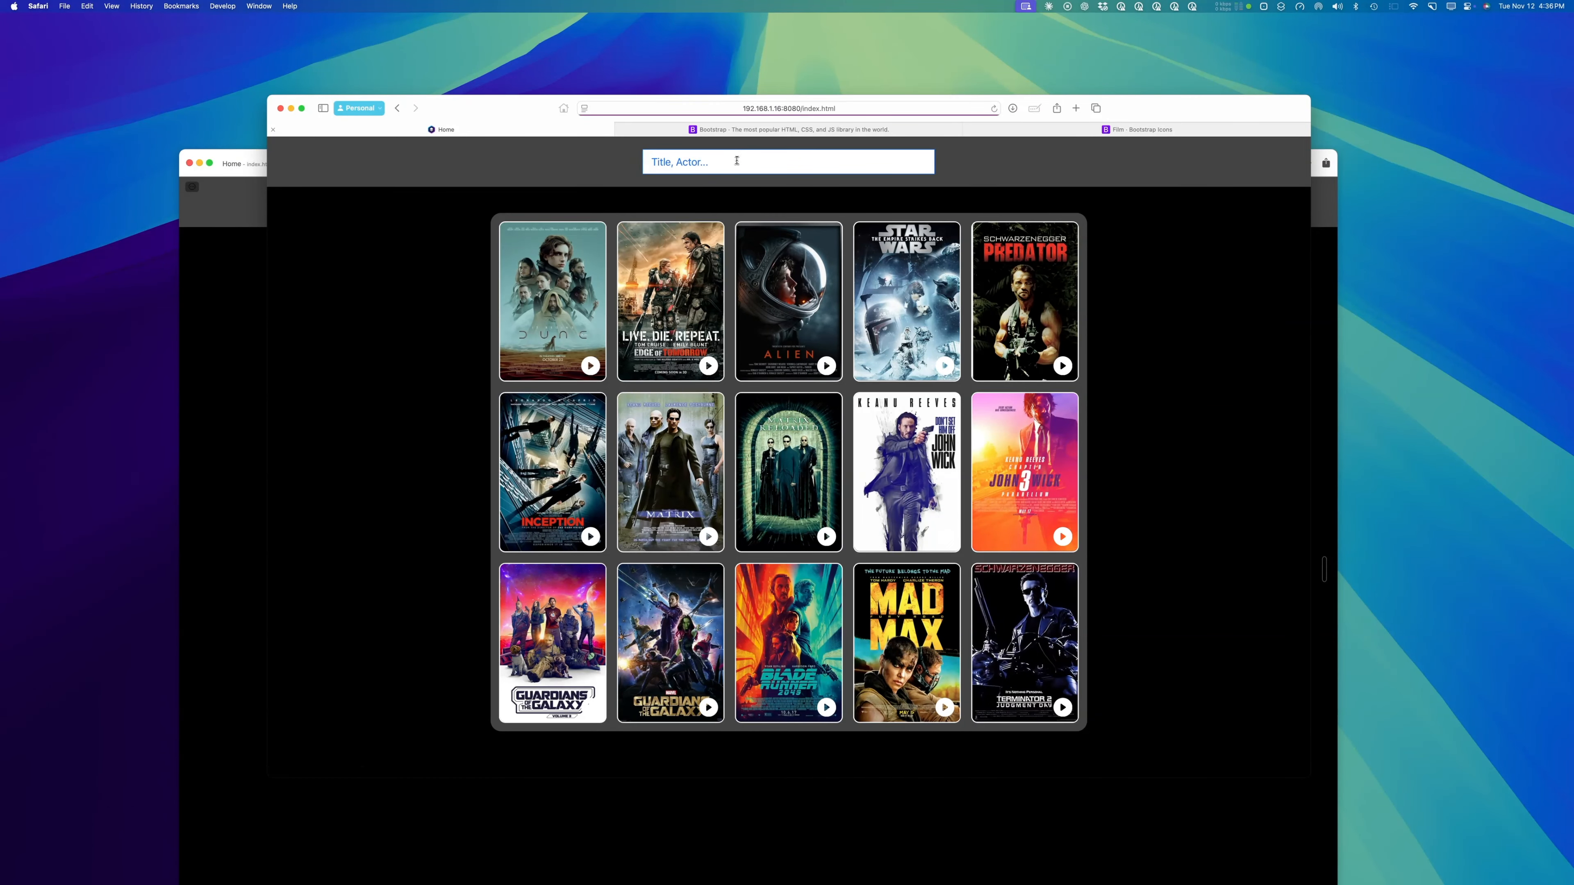
pyautogui.write('pre')
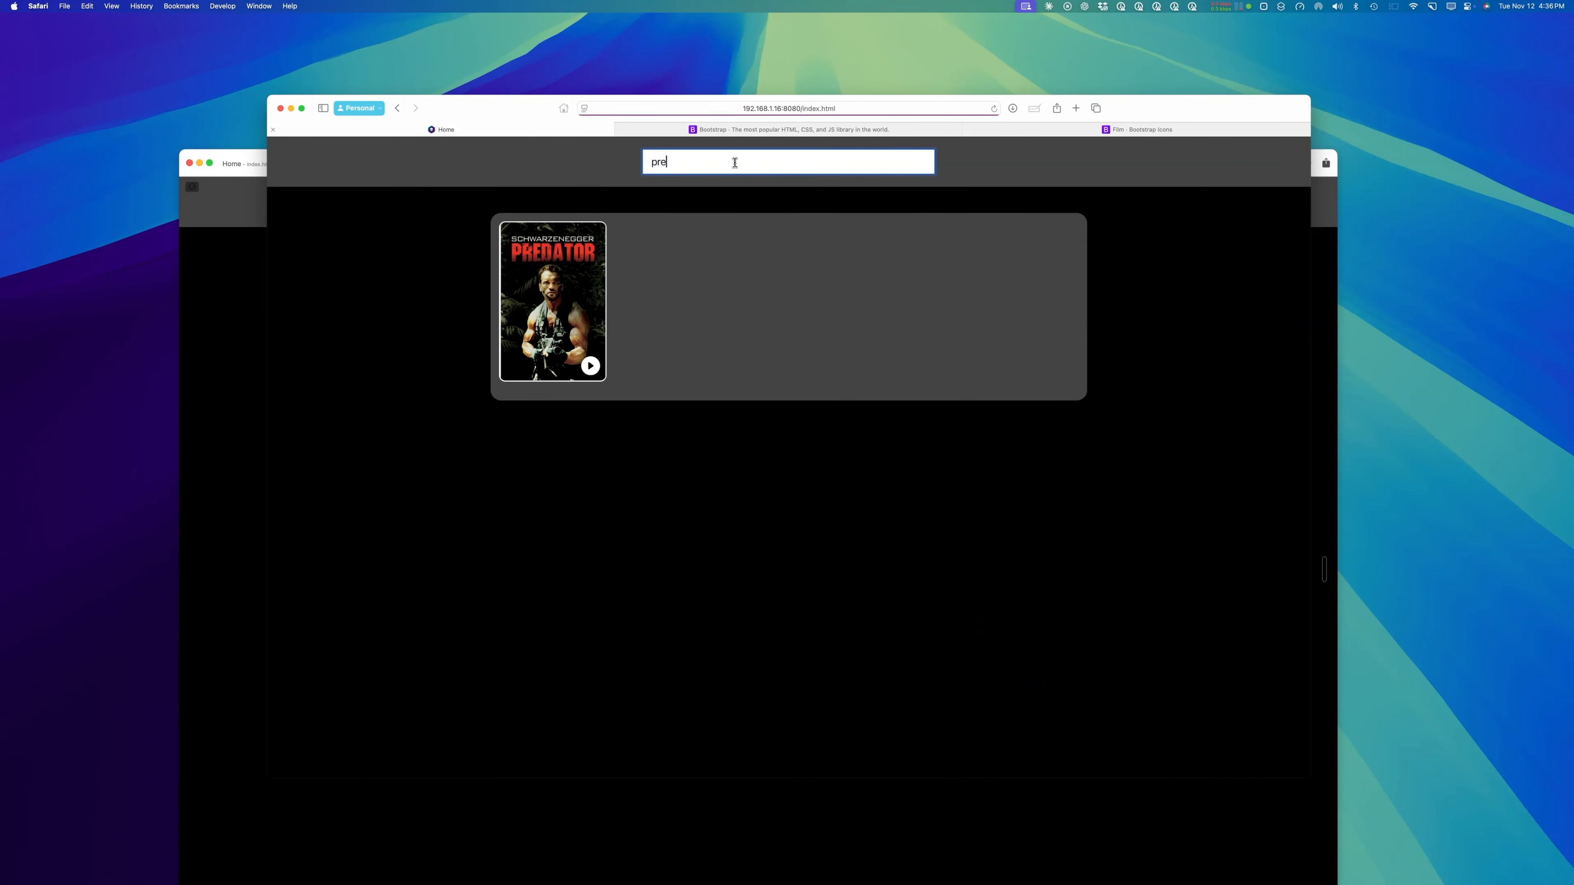
pyautogui.press('BackSpace')
pyautogui.press('BackSpace')
pyautogui.press('BackSpace')
pyautogui.write('pre')
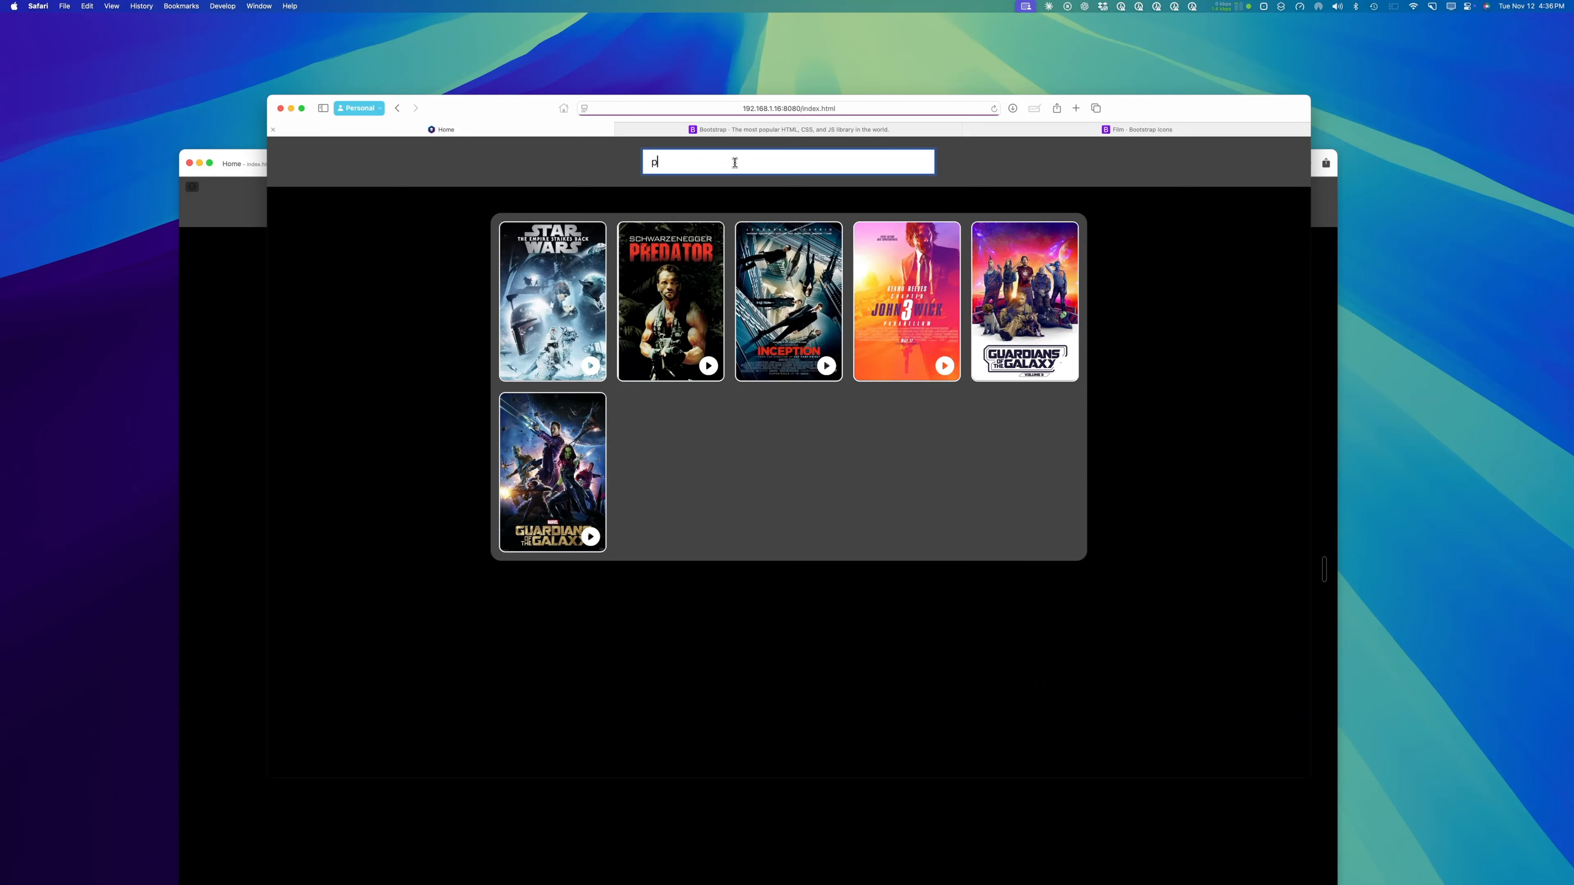
pyautogui.press('BackSpace')
pyautogui.press('BackSpace')
pyautogui.press('BackSpace')
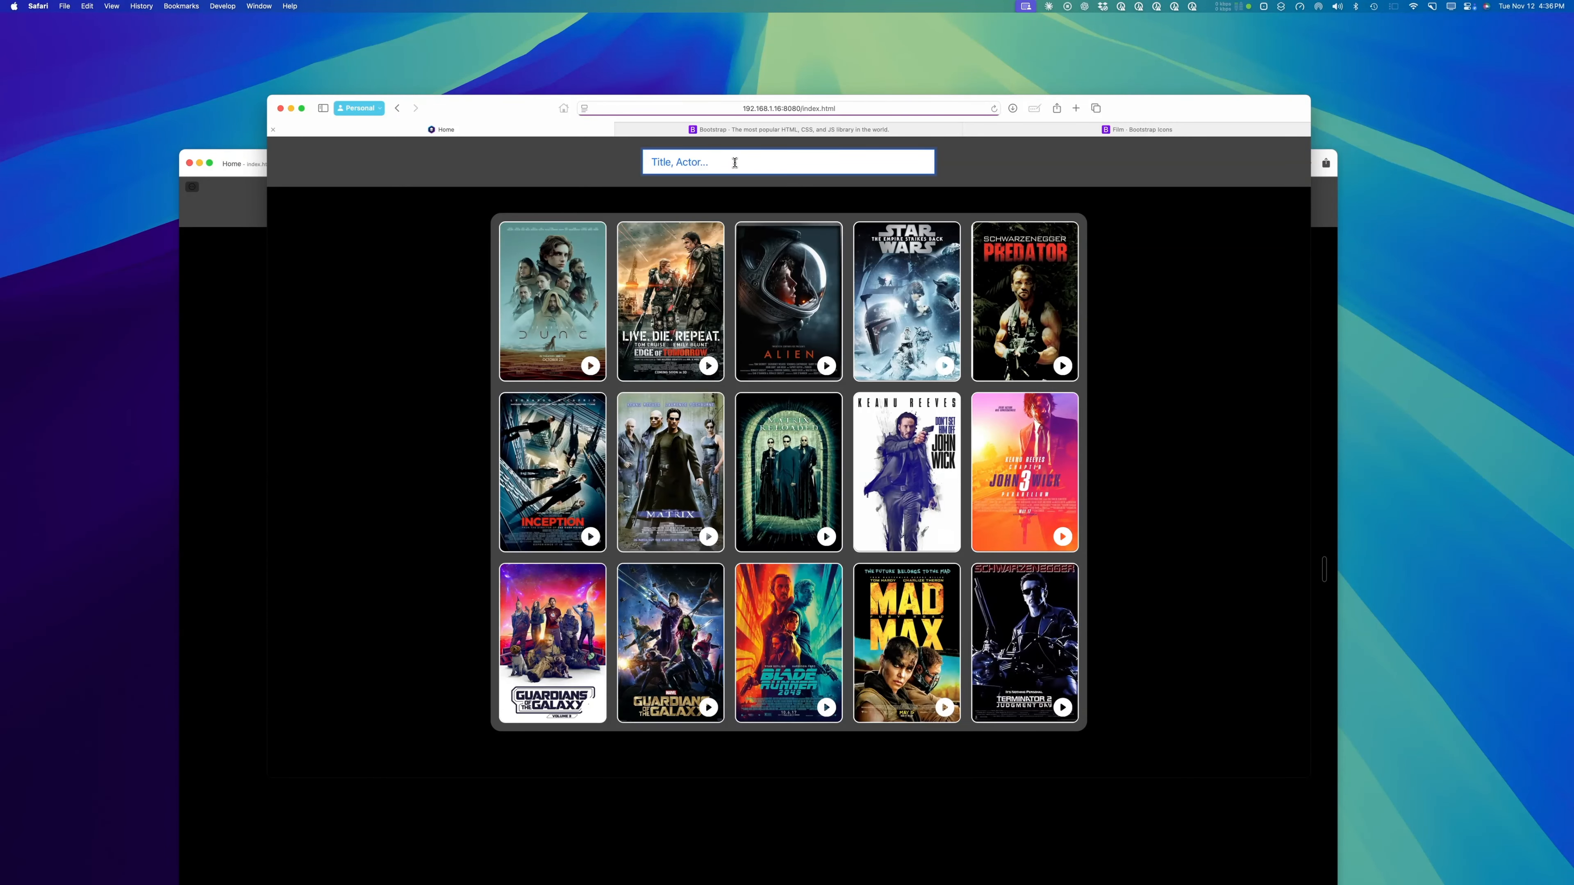
# Test the quick search in Safari with "du" and "mad", clearing the search box after each term.
pyautogui.write('du')
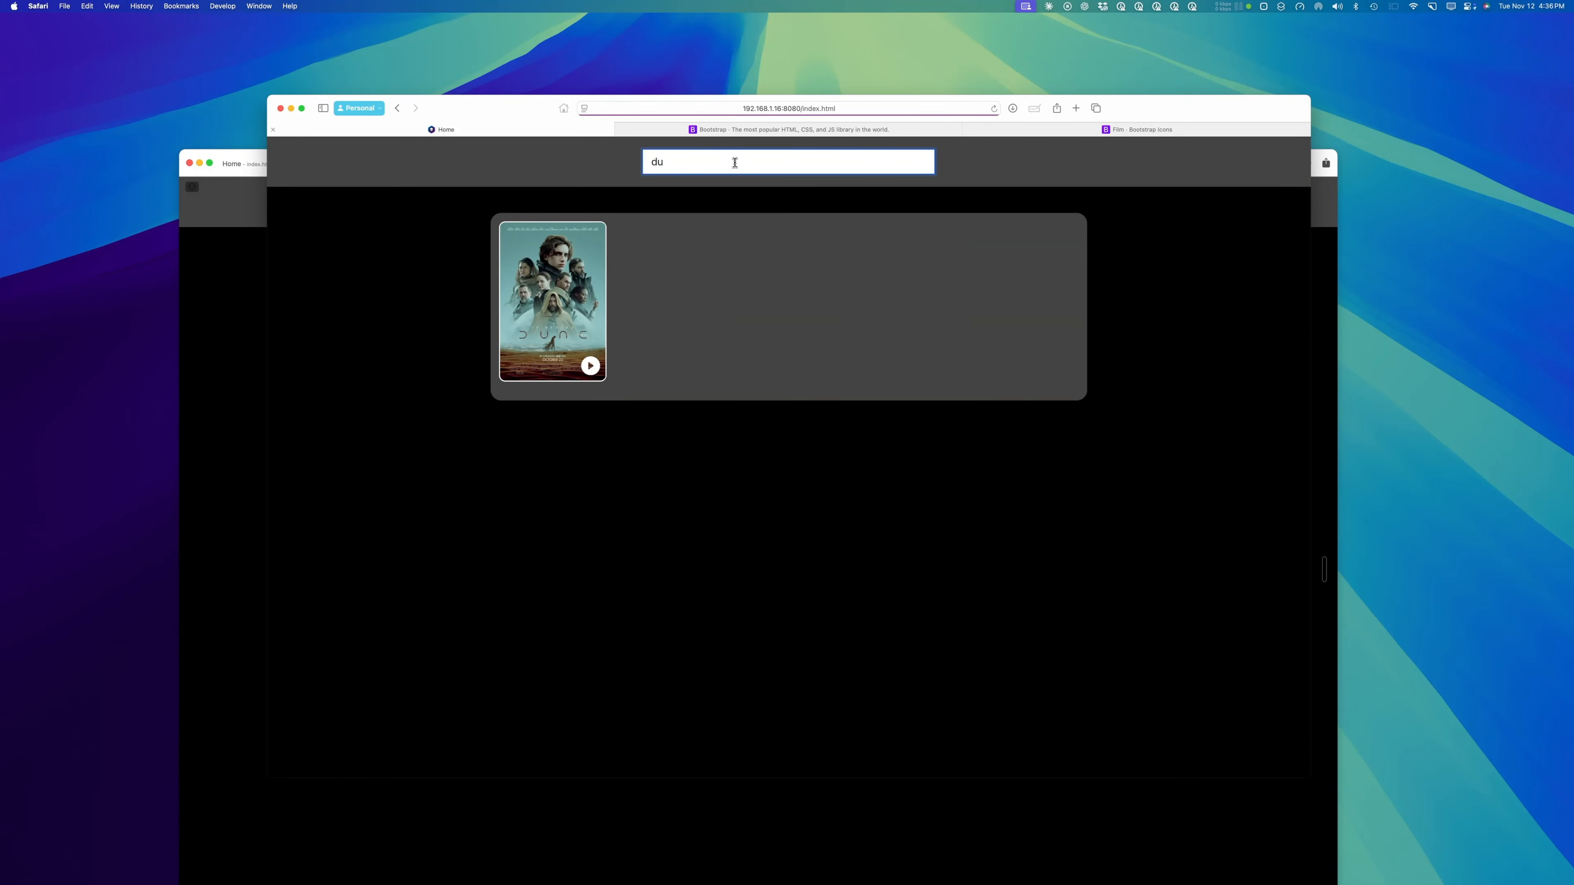
pyautogui.press('BackSpace')
pyautogui.press('BackSpace')
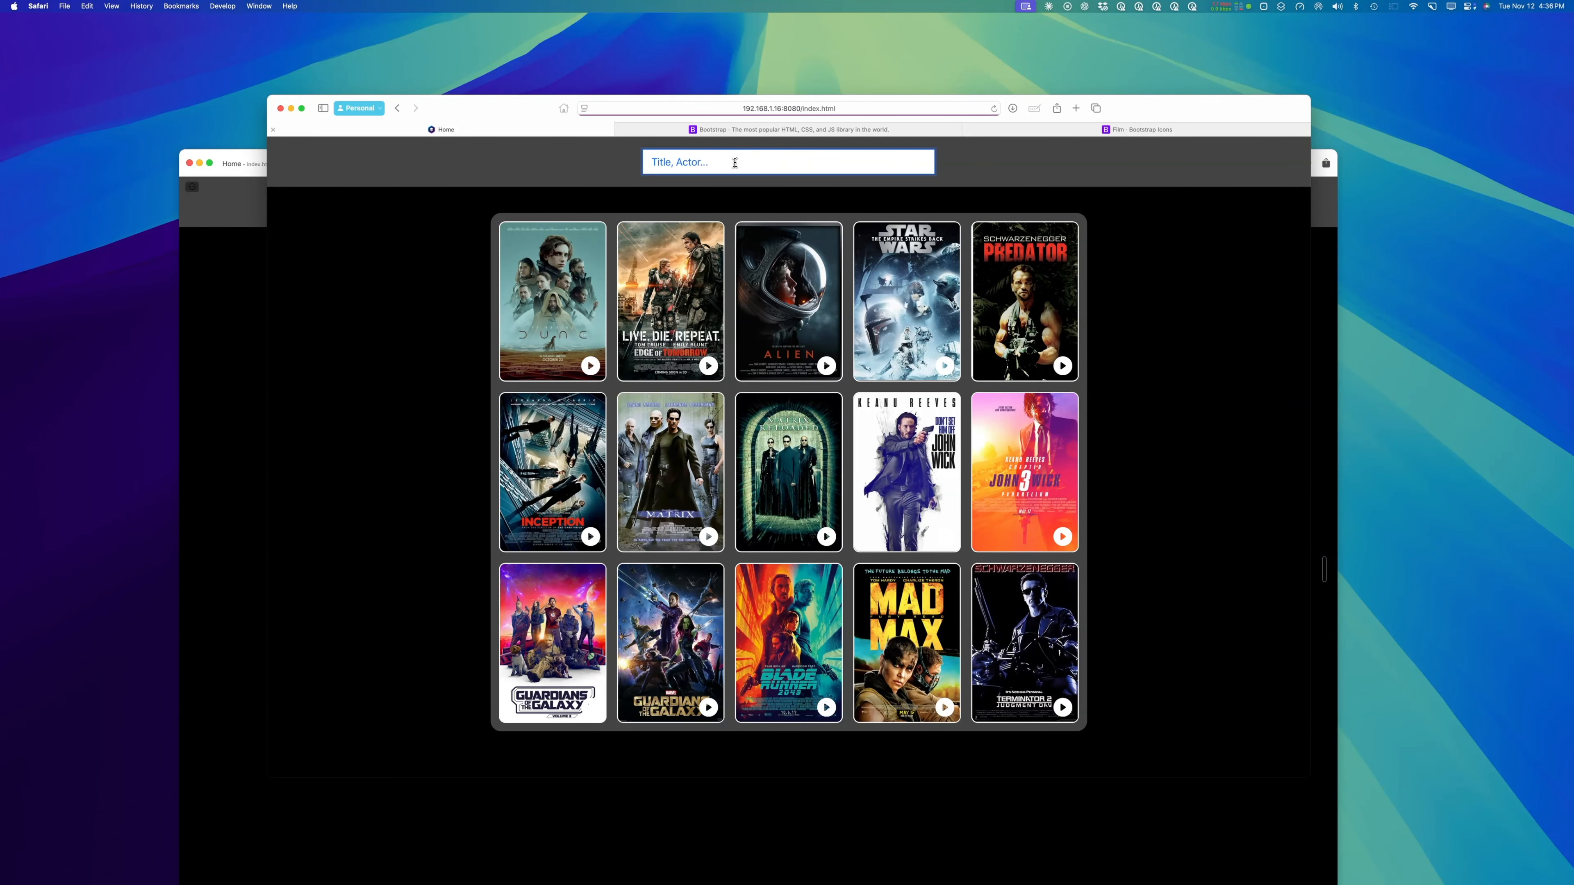
pyautogui.write('mad')
pyautogui.press('BackSpace')
pyautogui.press('BackSpace')
pyautogui.press('BackSpace')
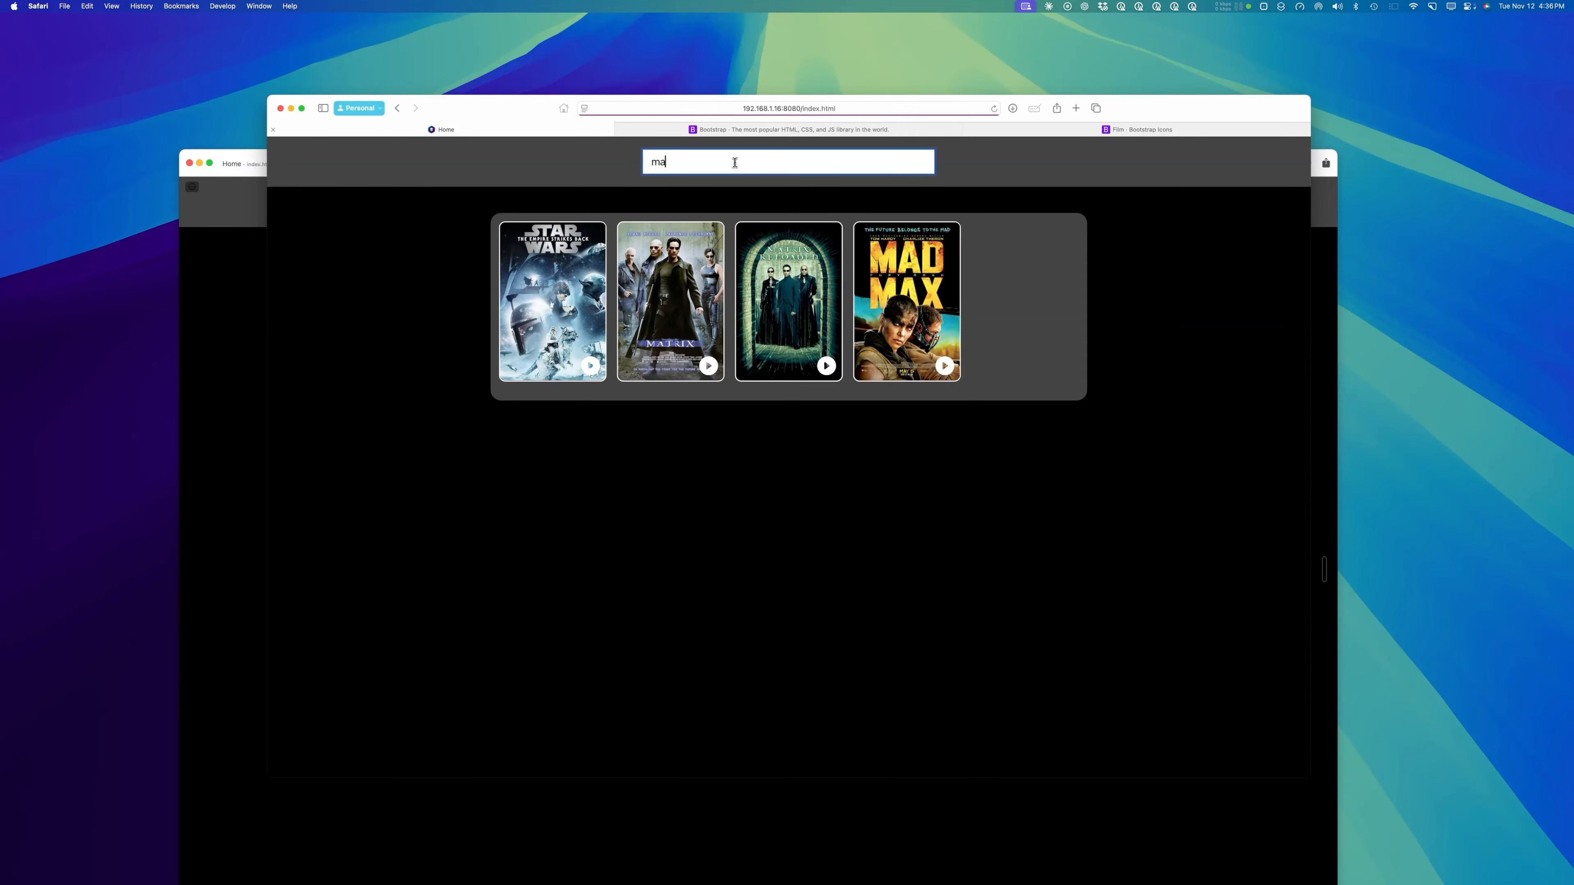
# Run the quick search for "ma" twice, clearing the search box each time.
pyautogui.write('ma')
pyautogui.press('BackSpace')
pyautogui.press('BackSpace')
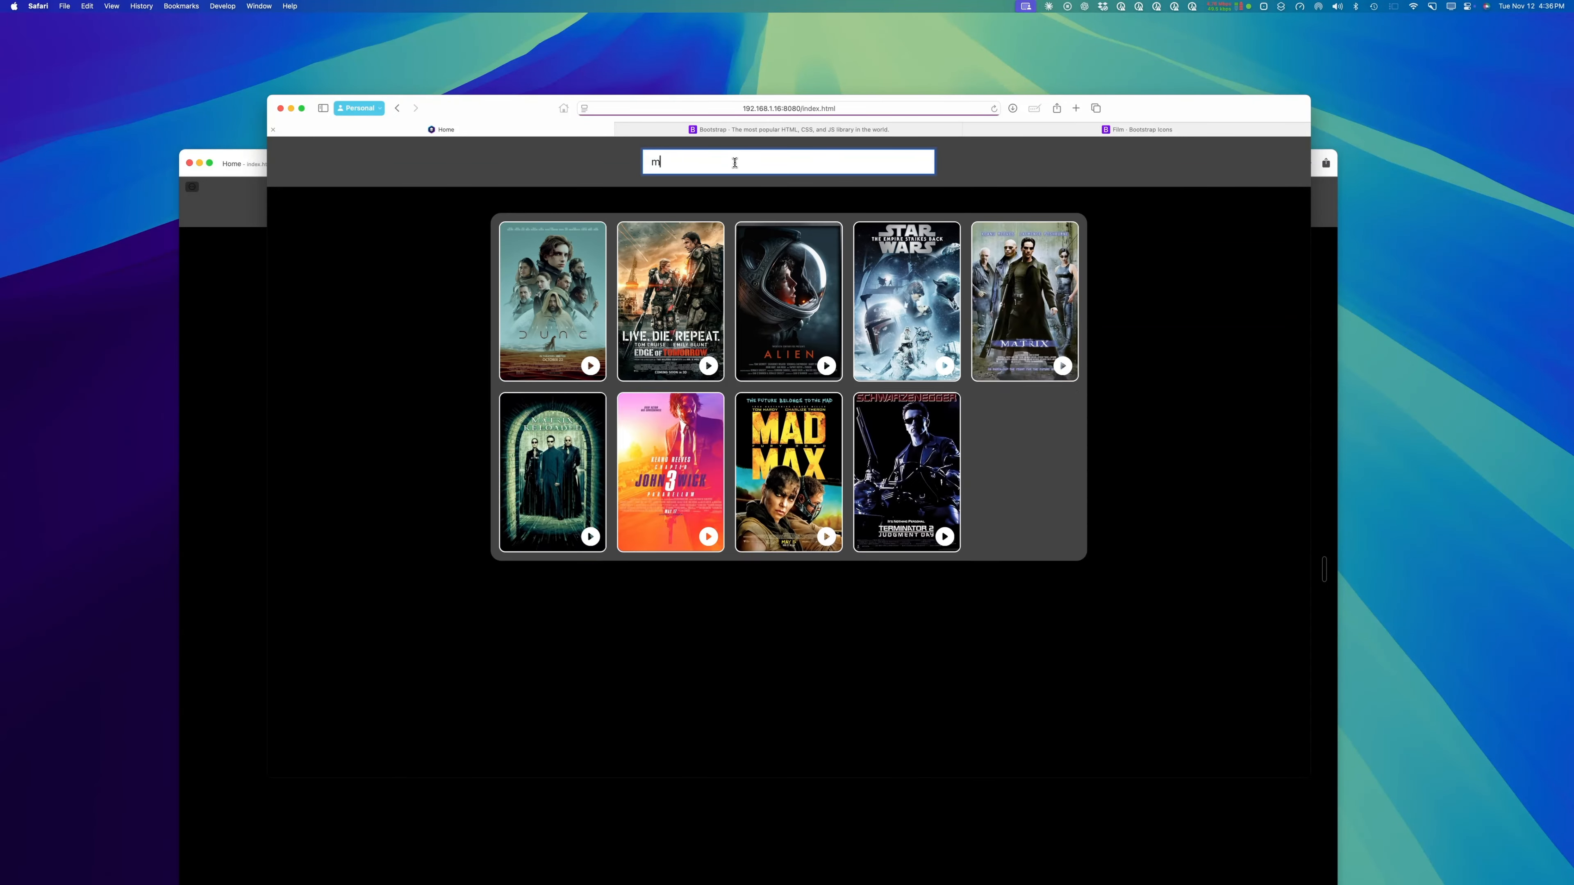
pyautogui.write('ma')
pyautogui.press('BackSpace')
pyautogui.press('BackSpace')
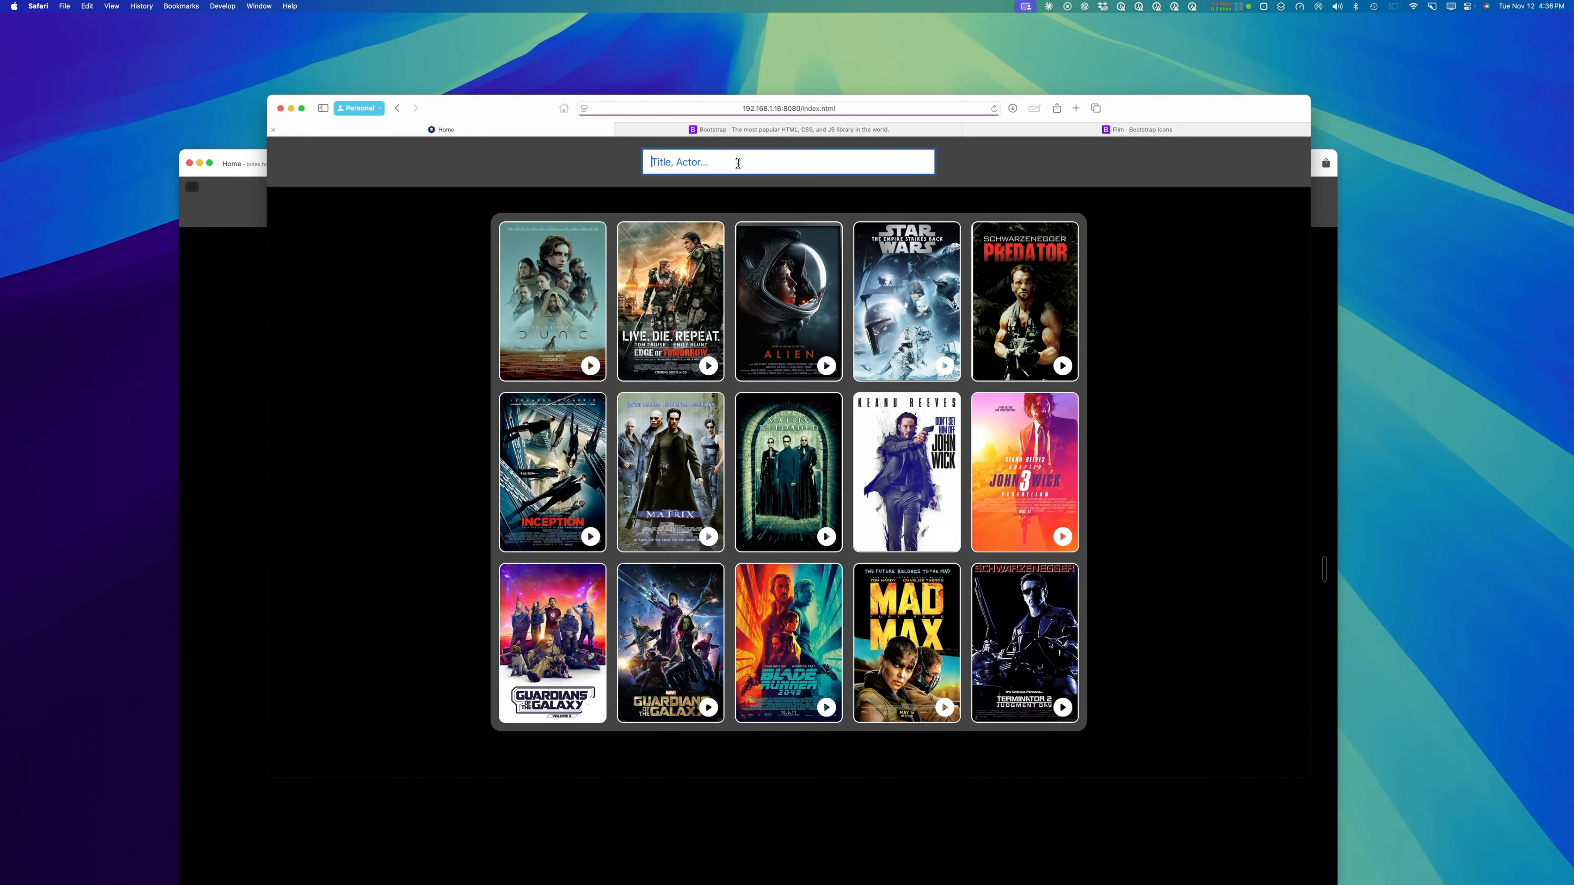
# Switch back to Blocs, move its window up and leave the preview.
pyautogui.click(255, 307)
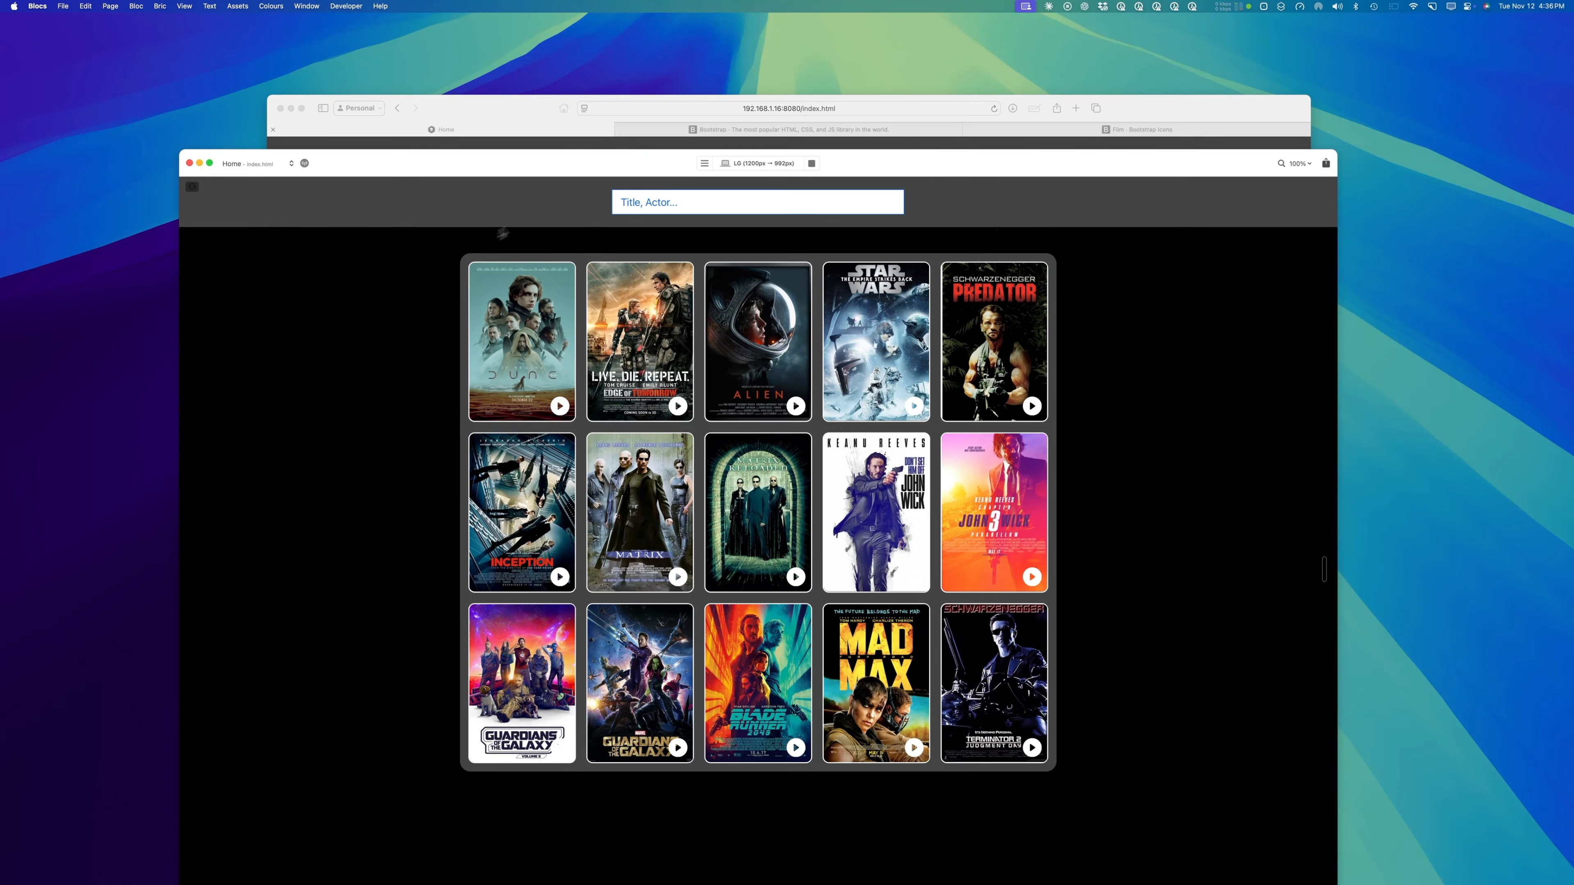
pyautogui.moveTo(560, 179); pyautogui.dragTo(585, 76)
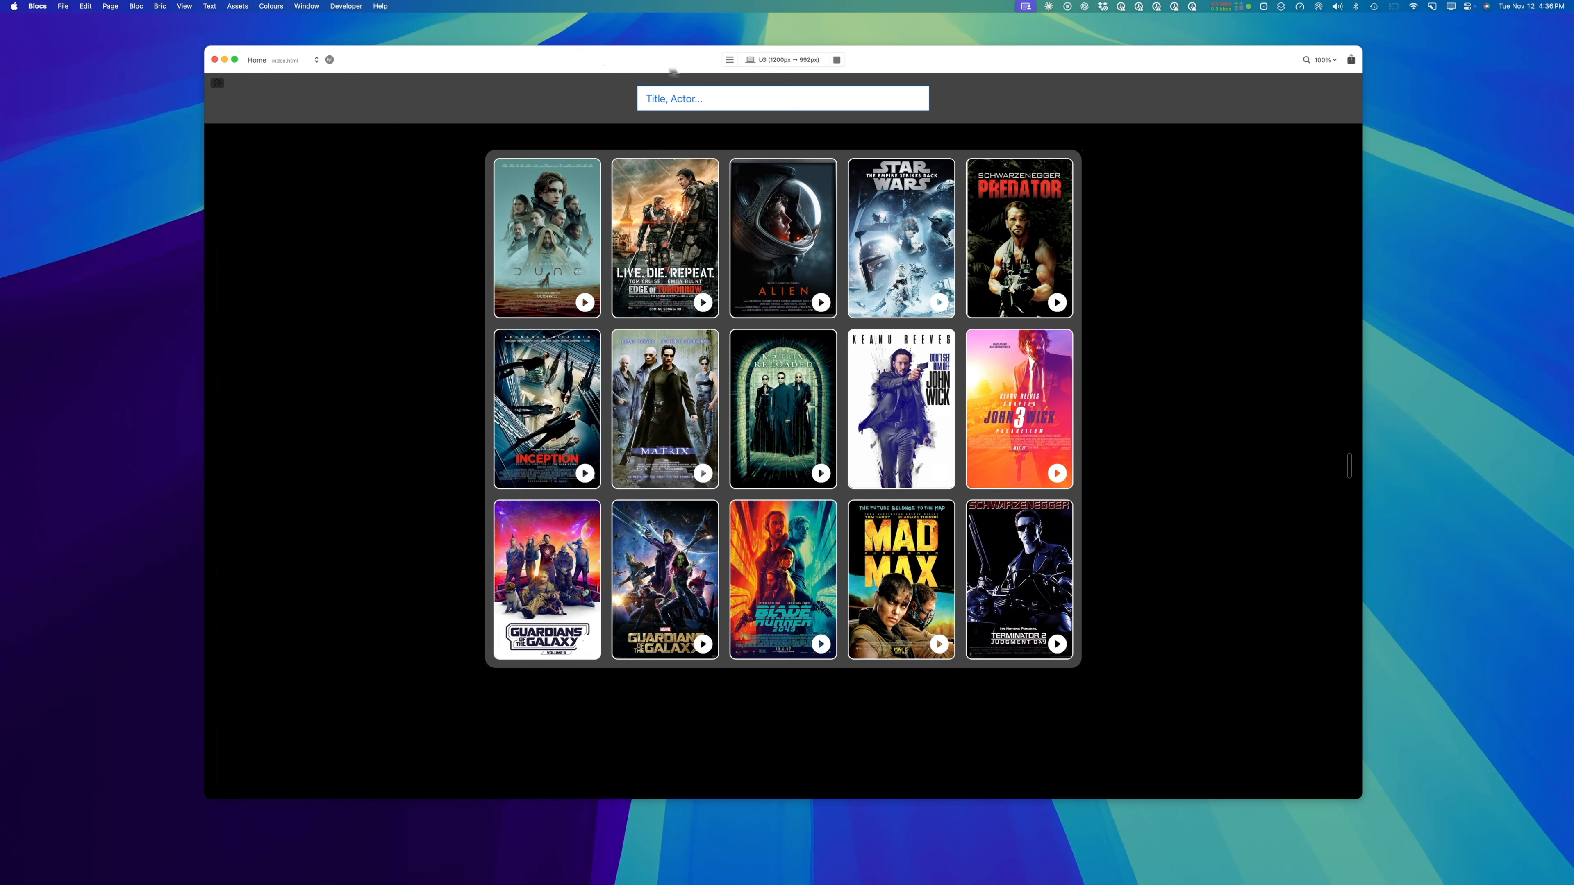
pyautogui.click(836, 59)
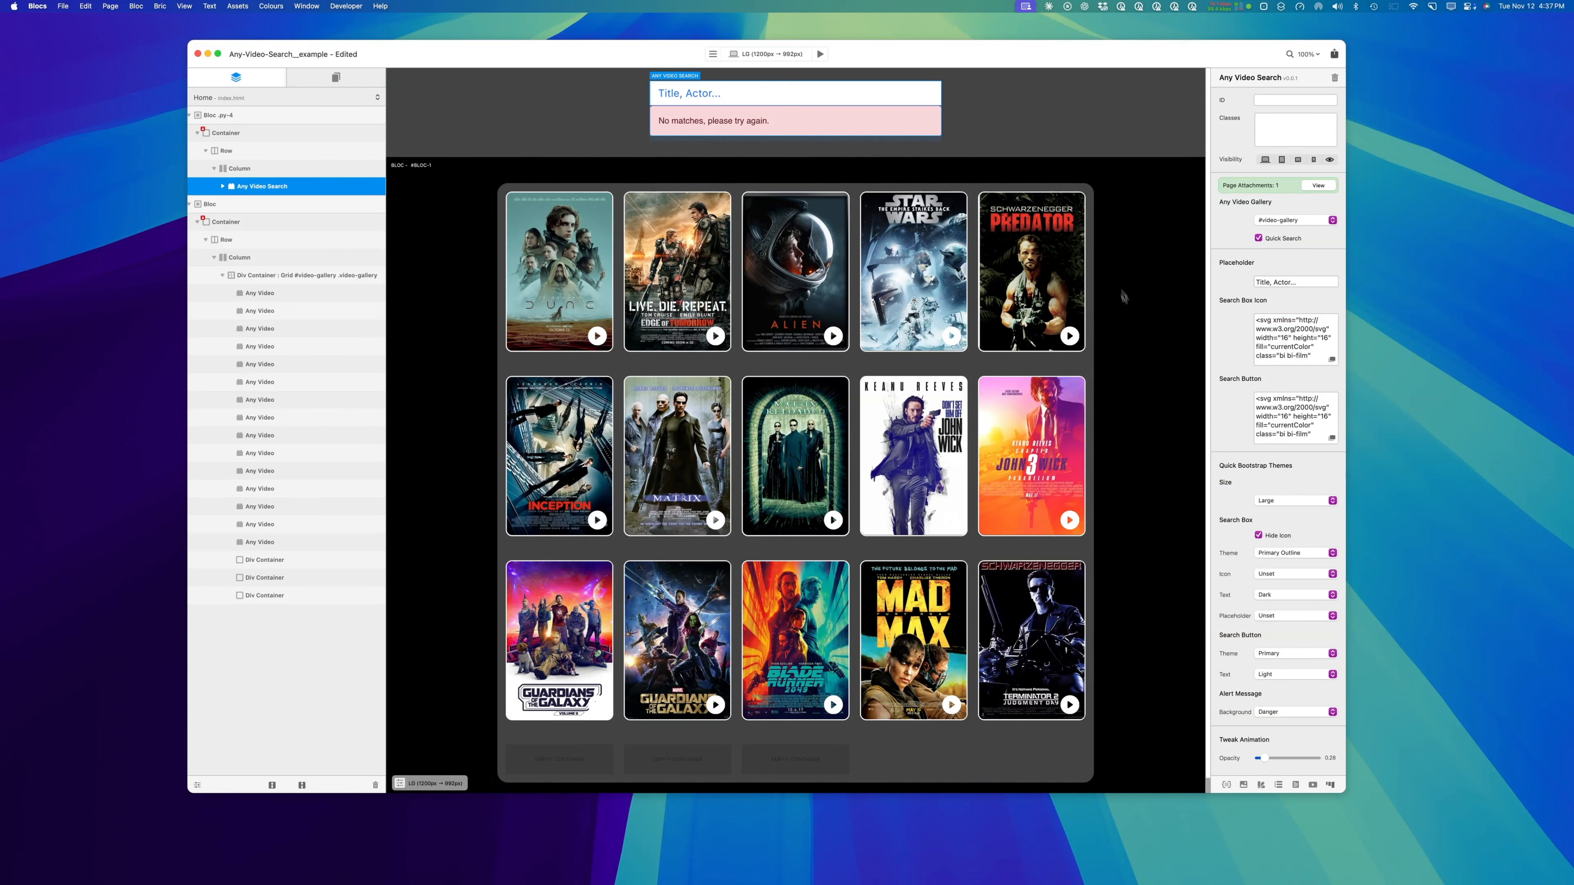
pyautogui.scroll(-5, 1267, 461)
pyautogui.scroll(5, 1267, 460)
# Move the Blocs window down to uncover Safari, reload the gallery page there and make the Safari window slightly narrower.
pyautogui.moveTo(942, 62); pyautogui.dragTo(959, 200)
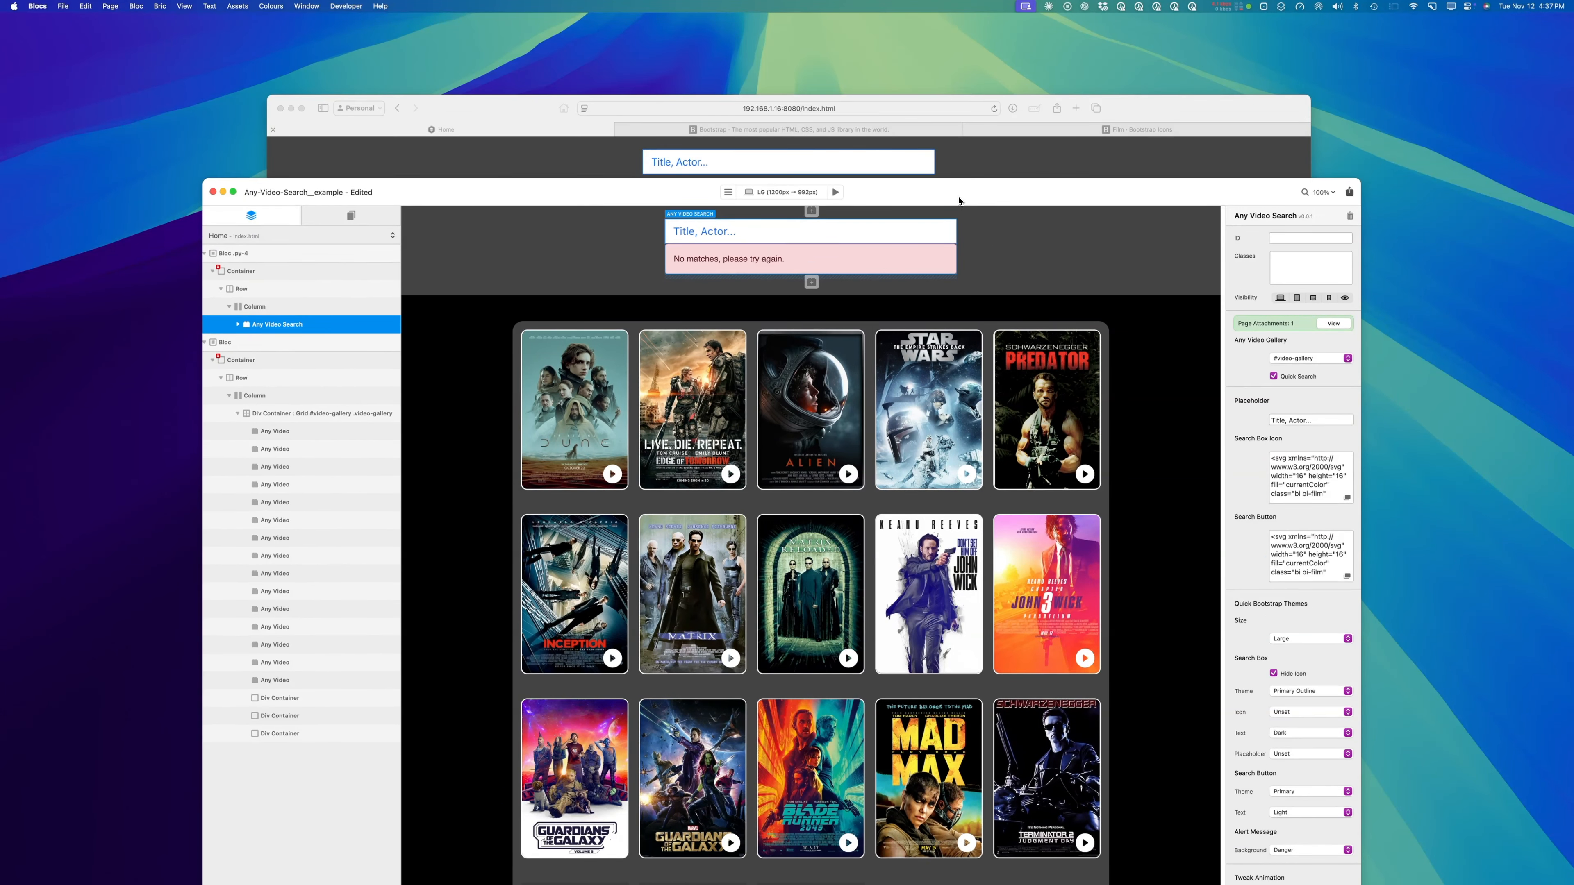
pyautogui.click(523, 153)
pyautogui.press('super+r')
pyautogui.moveTo(1316, 273)
pyautogui.mouseDown()
pyautogui.moveTo(575, 274)
pyautogui.moveTo(1302, 291)
pyautogui.mouseUp()
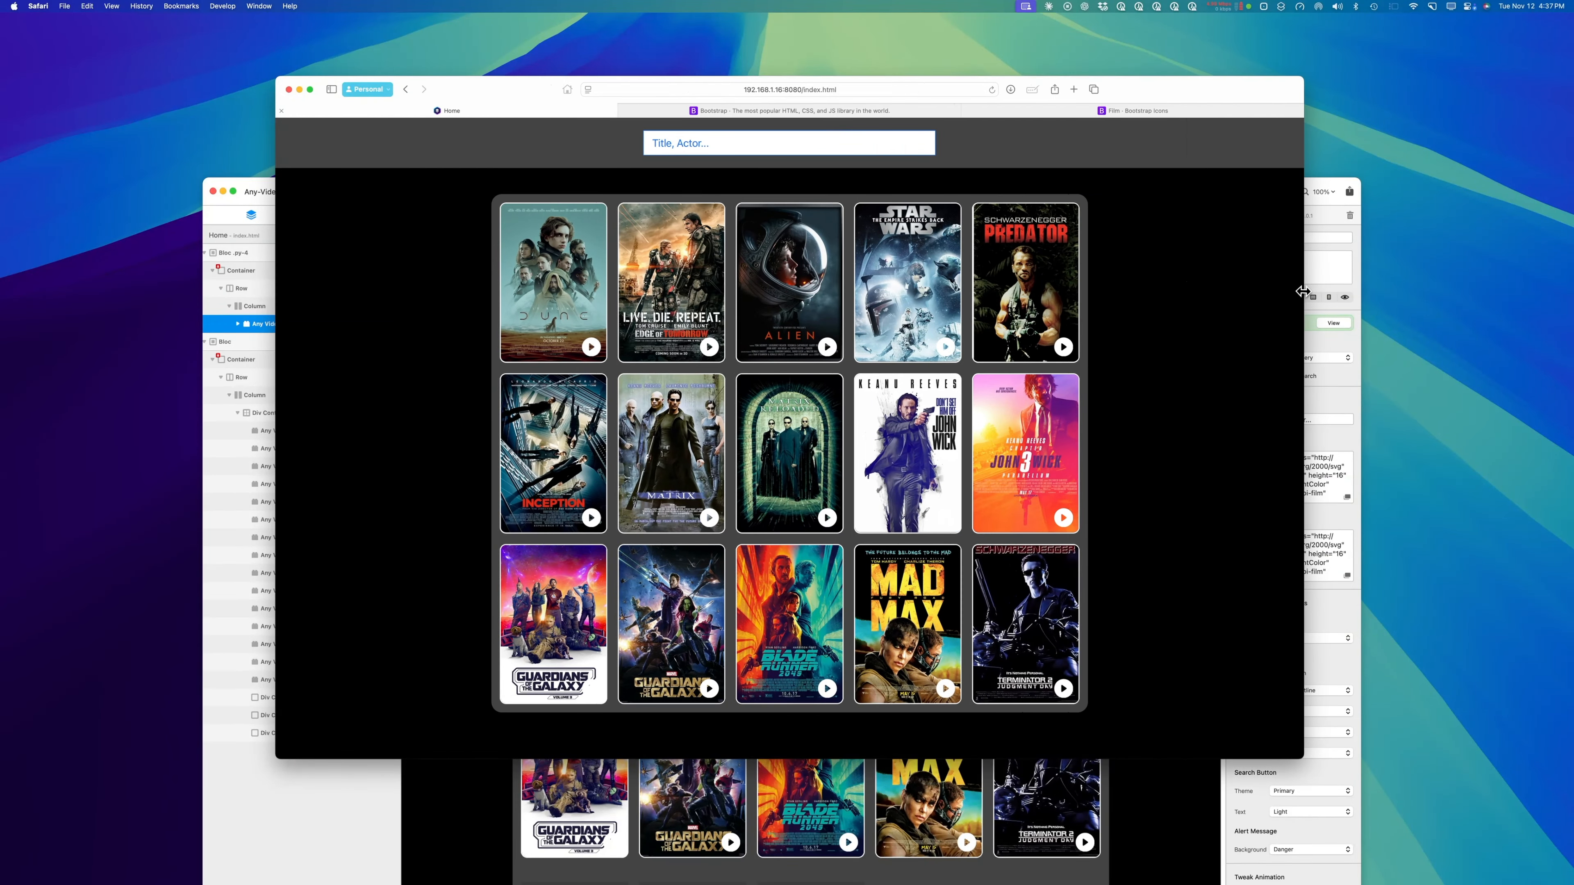
pyautogui.moveTo(1167, 99); pyautogui.dragTo(1200, 115)
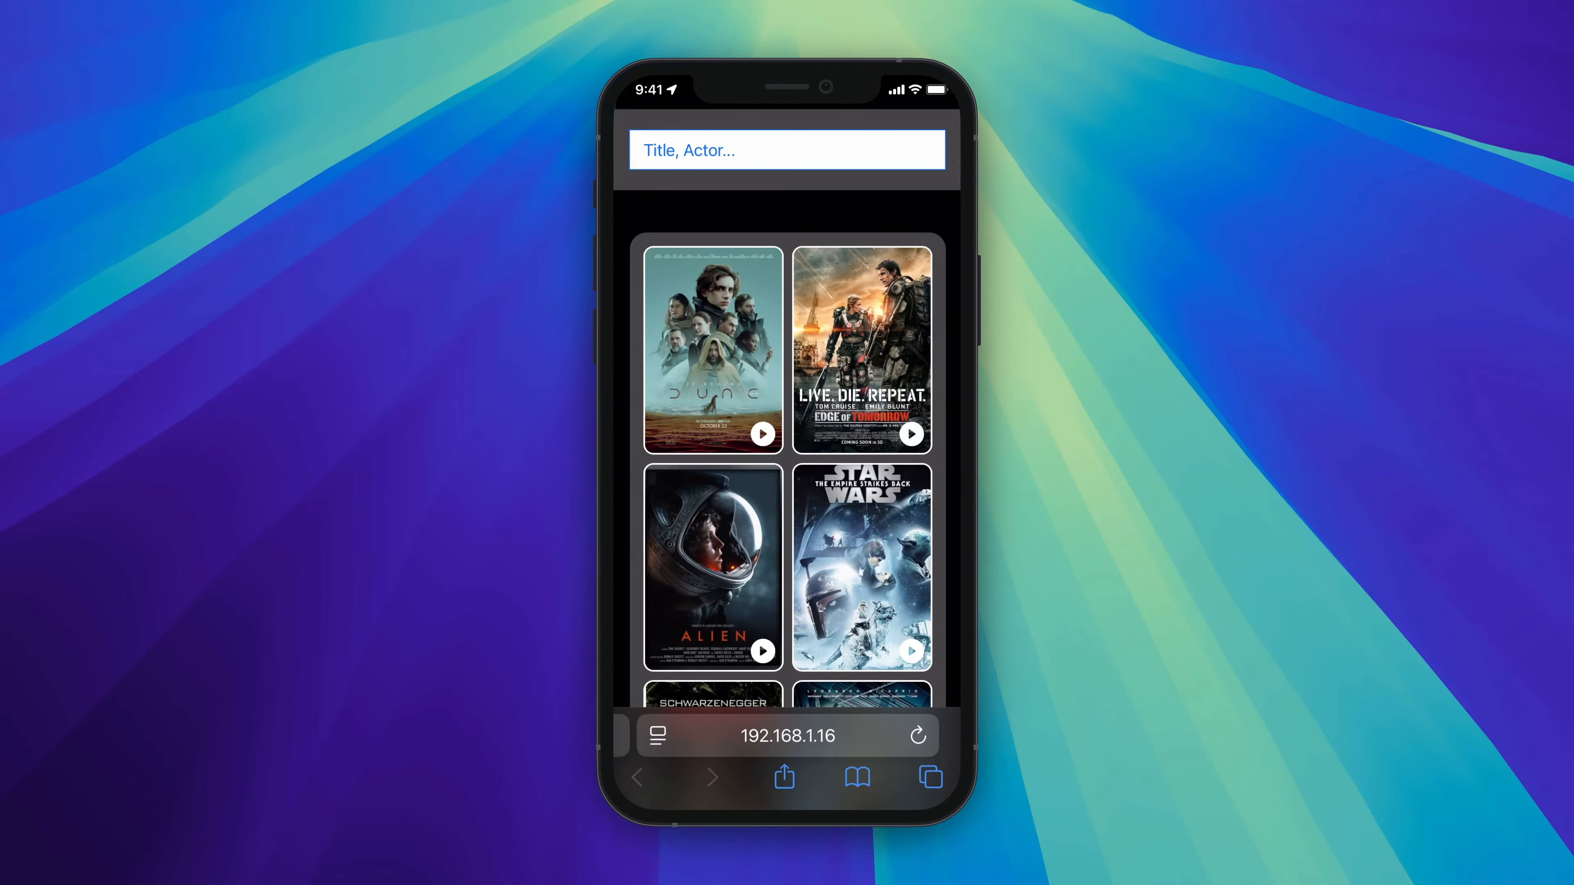
# Examine the two-column video gallery and its sticky search bar on the iPhone from the first row to the last.
pyautogui.scroll(-12, 787, 459)
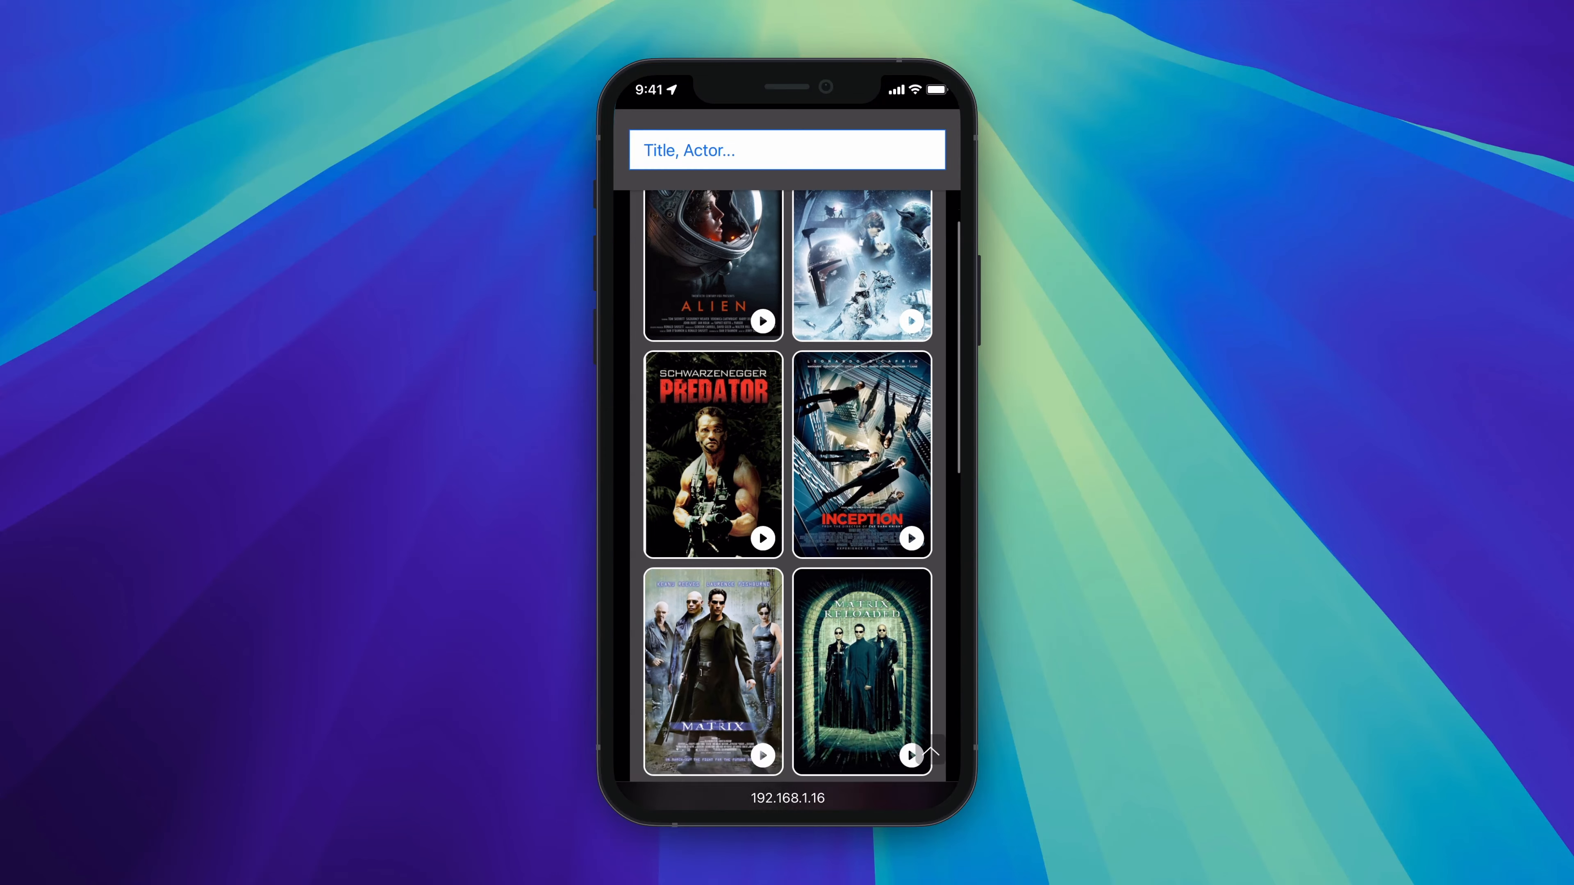
pyautogui.scroll(12, 787, 459)
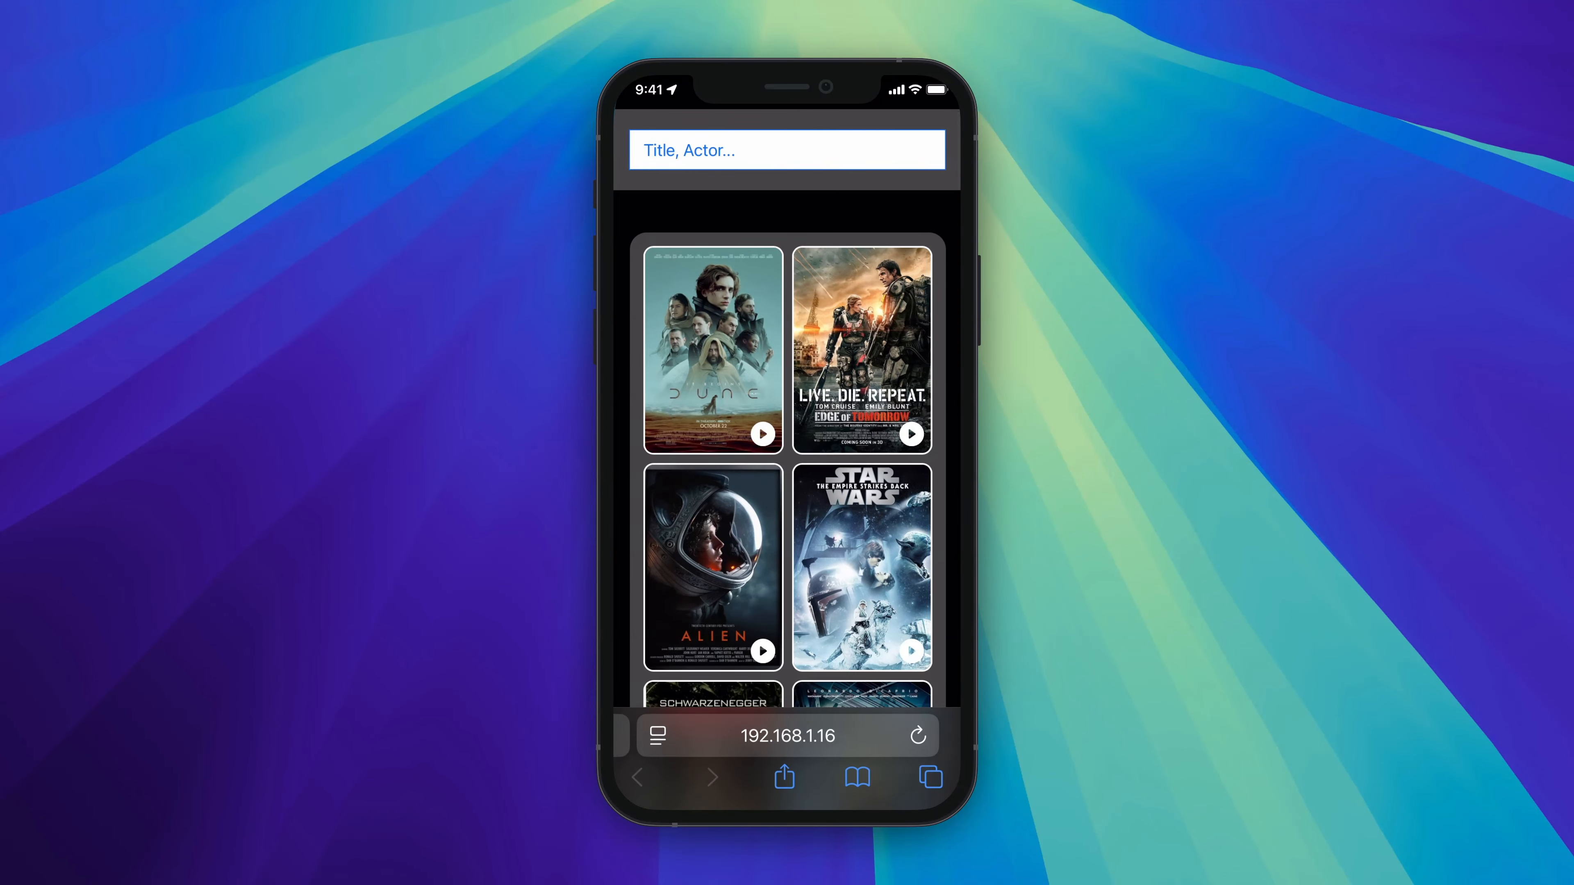
pyautogui.scroll(-5, 788, 459)
pyautogui.scroll(5, 787, 459)
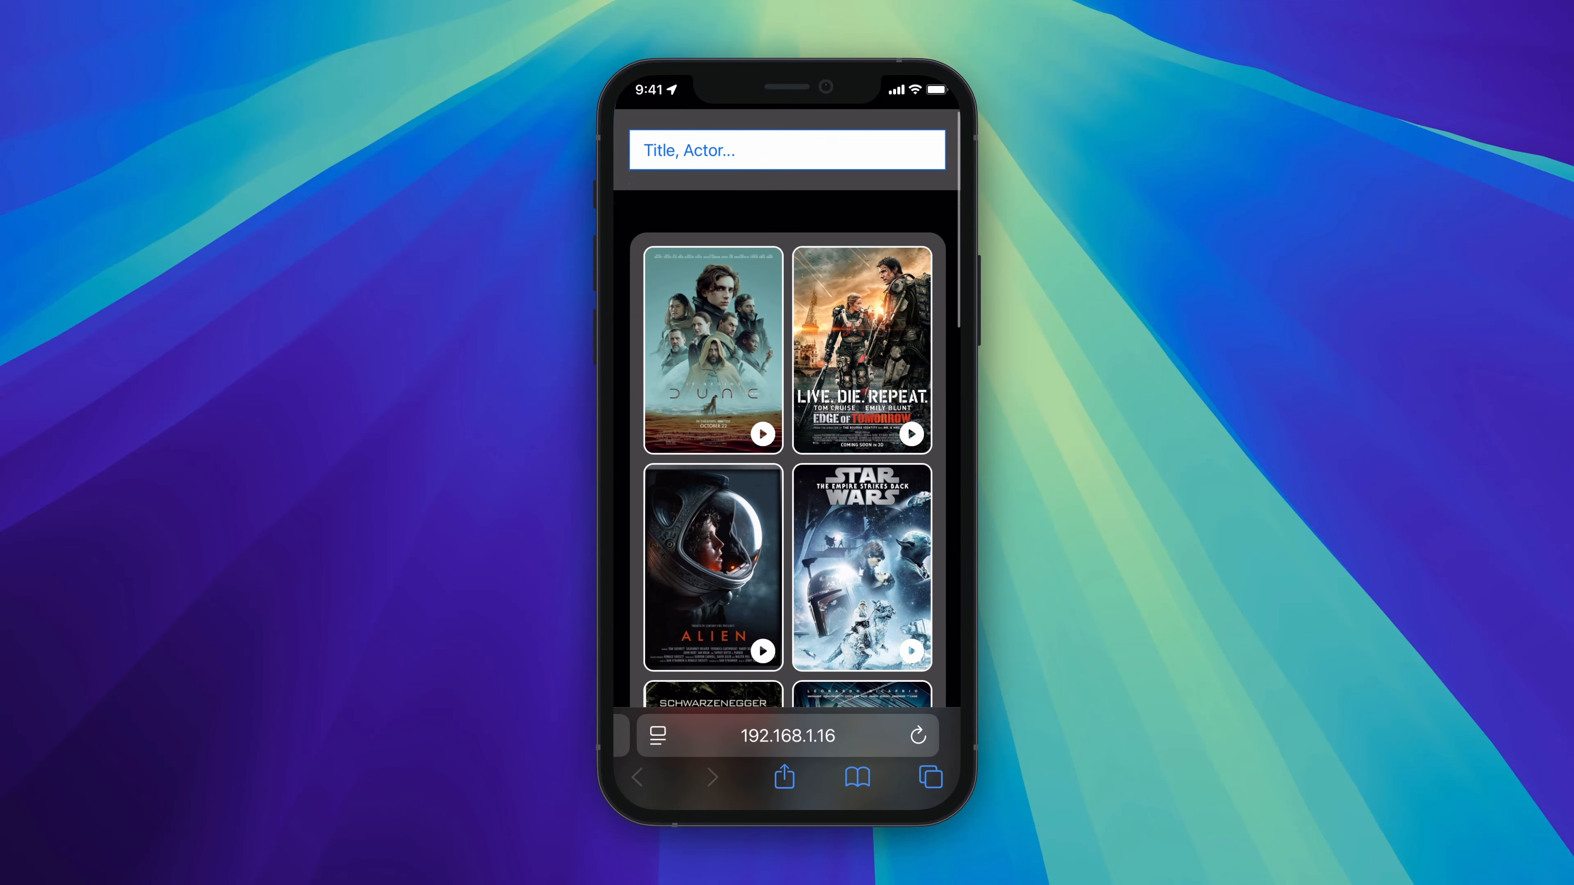
pyautogui.scroll(-8, 787, 459)
pyautogui.scroll(8, 787, 458)
pyautogui.scroll(-15, 787, 459)
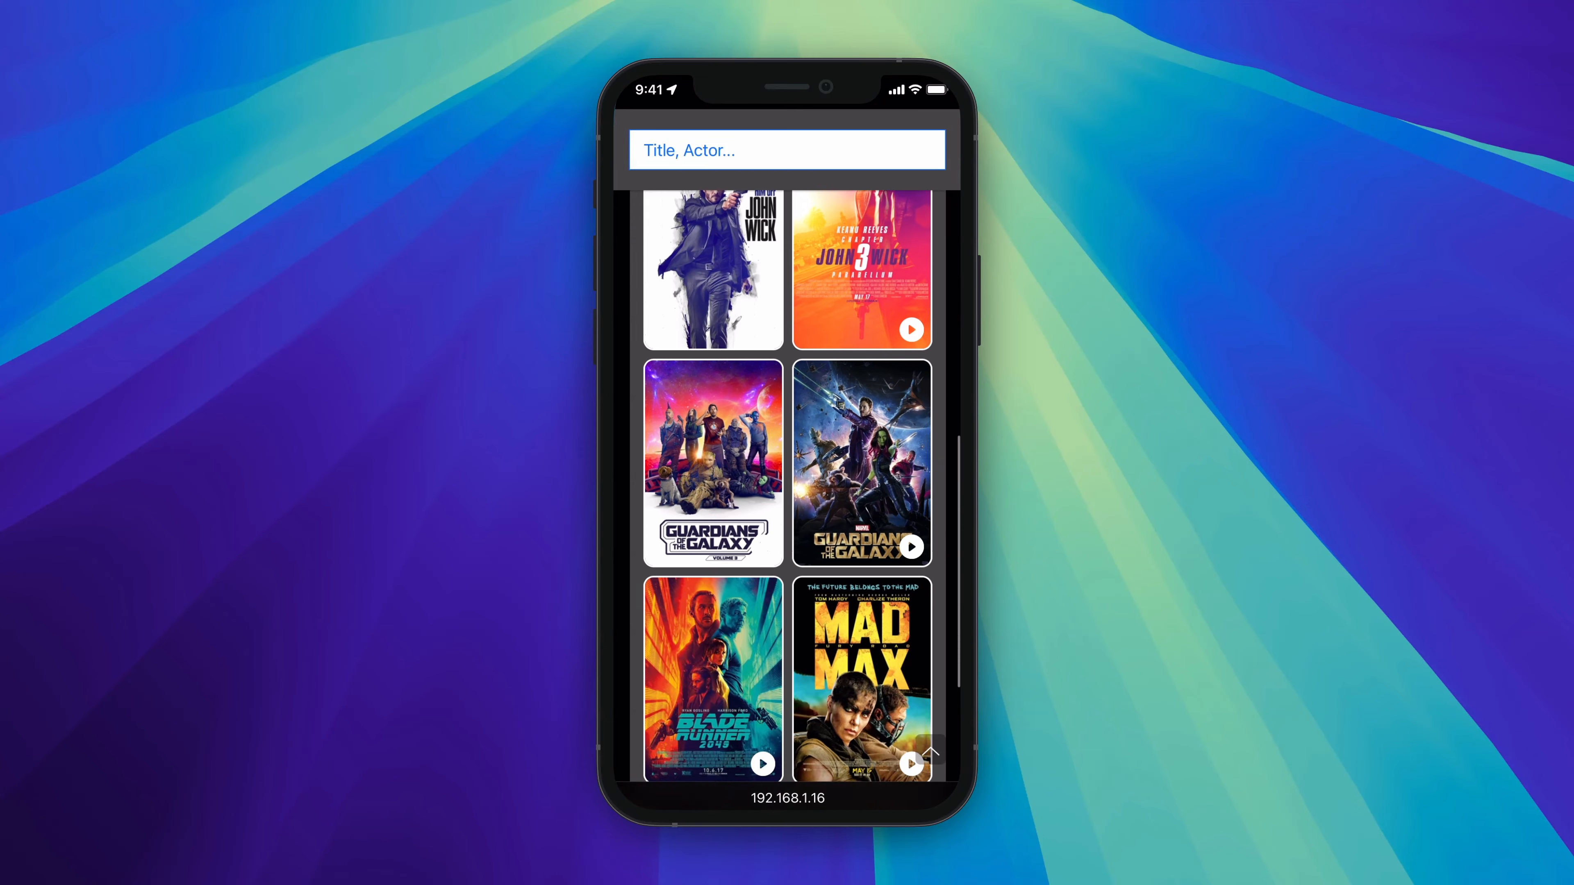
pyautogui.scroll(10, 787, 459)
pyautogui.scroll(6, 787, 458)
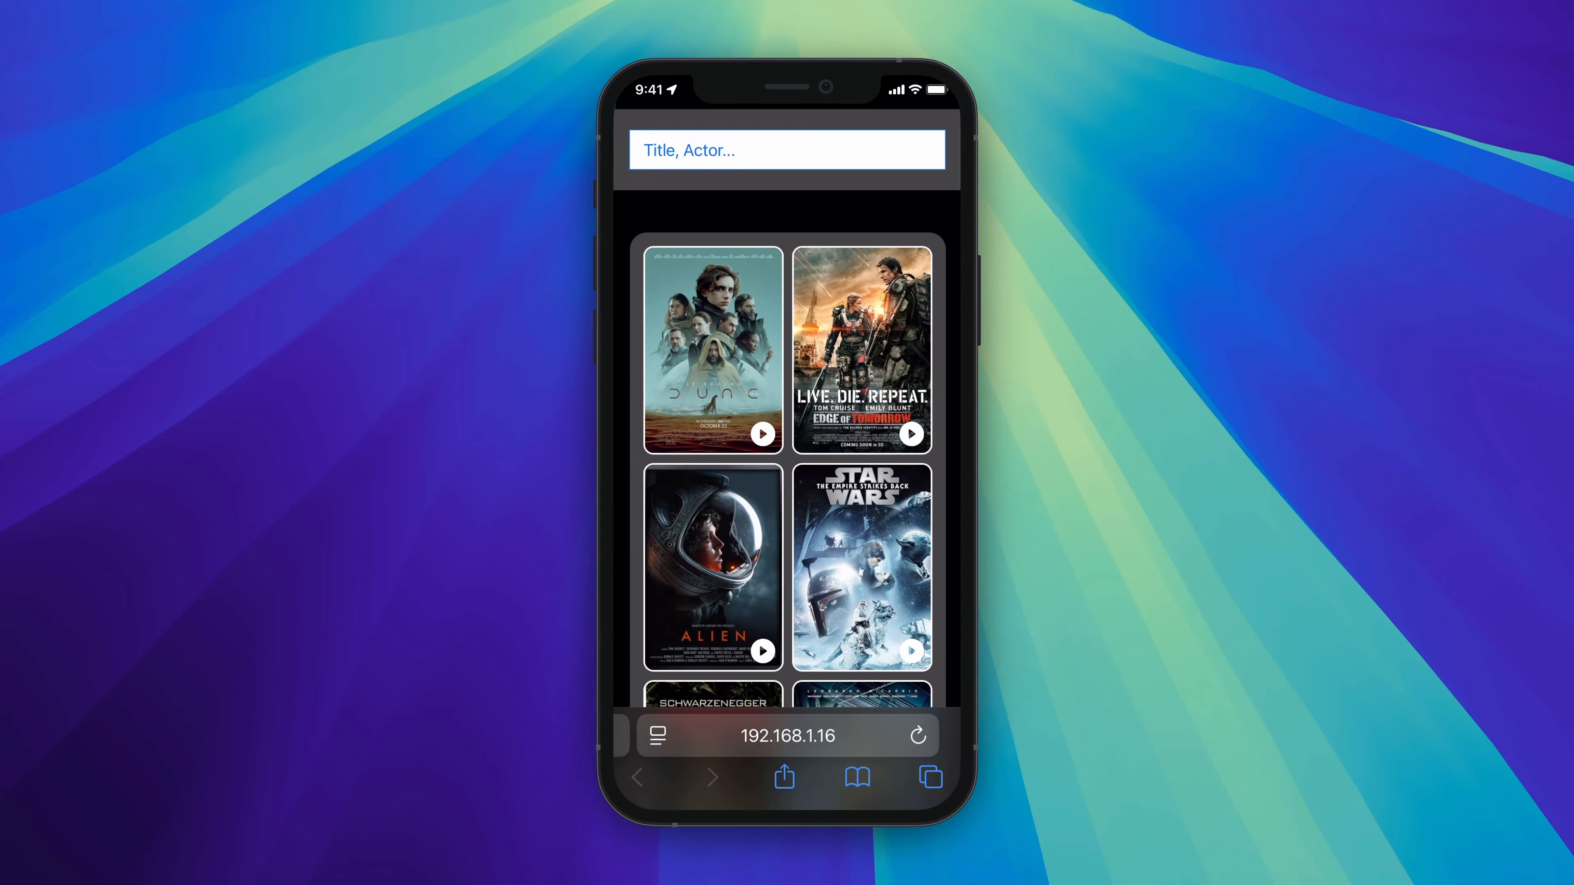
pyautogui.scroll(-20, 787, 459)
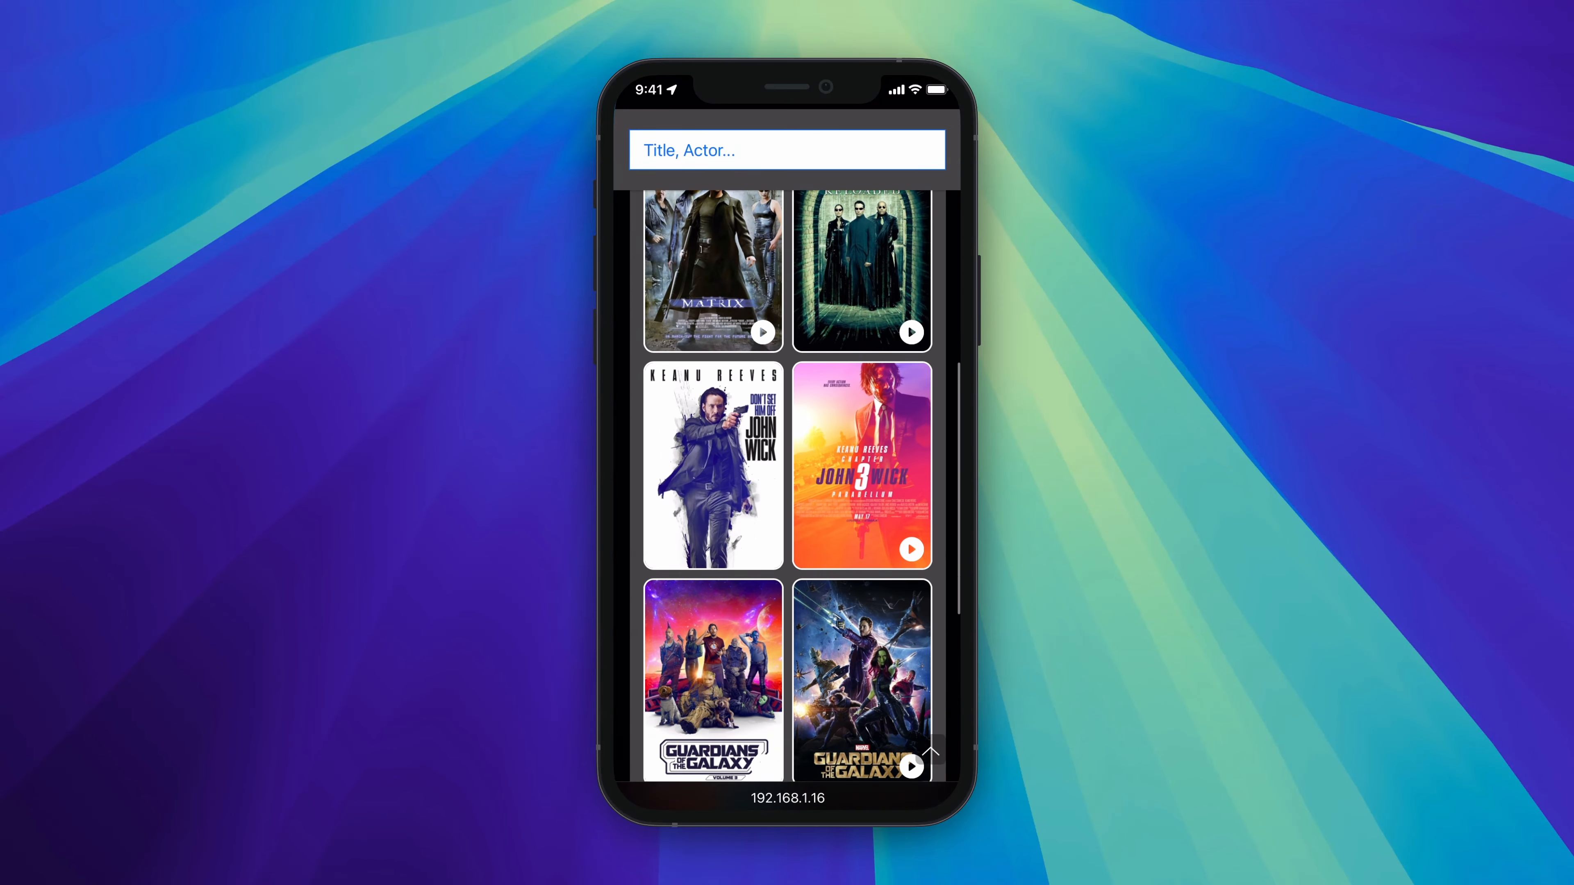
pyautogui.scroll(15, 787, 459)
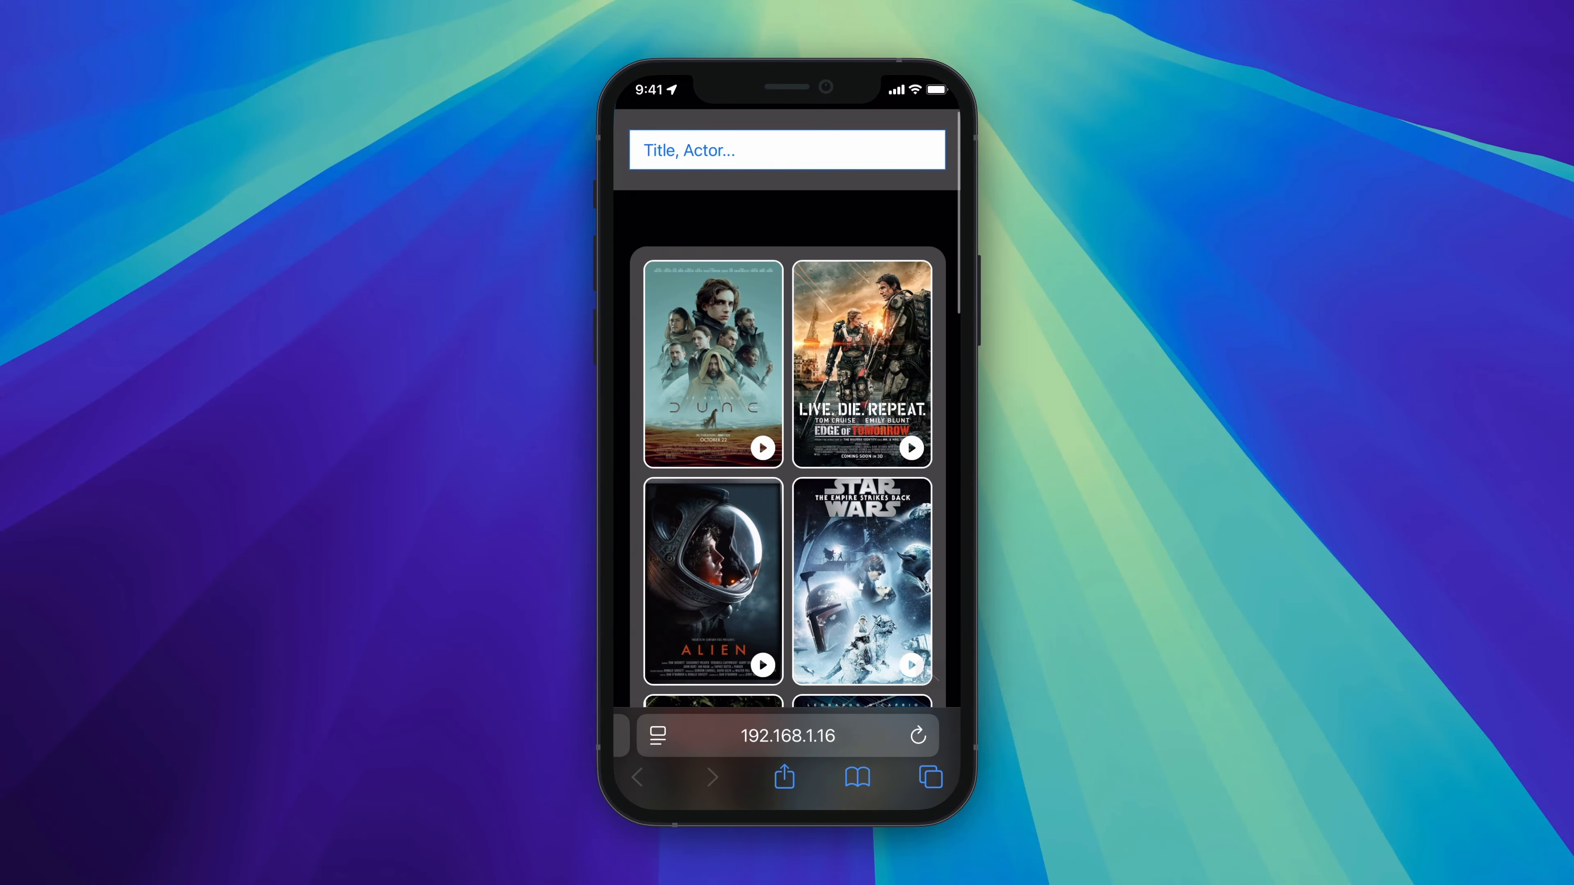
# Test the quick search on the iPhone with "Dun" and clear the search box.
pyautogui.click(787, 151)
pyautogui.write('Dun')
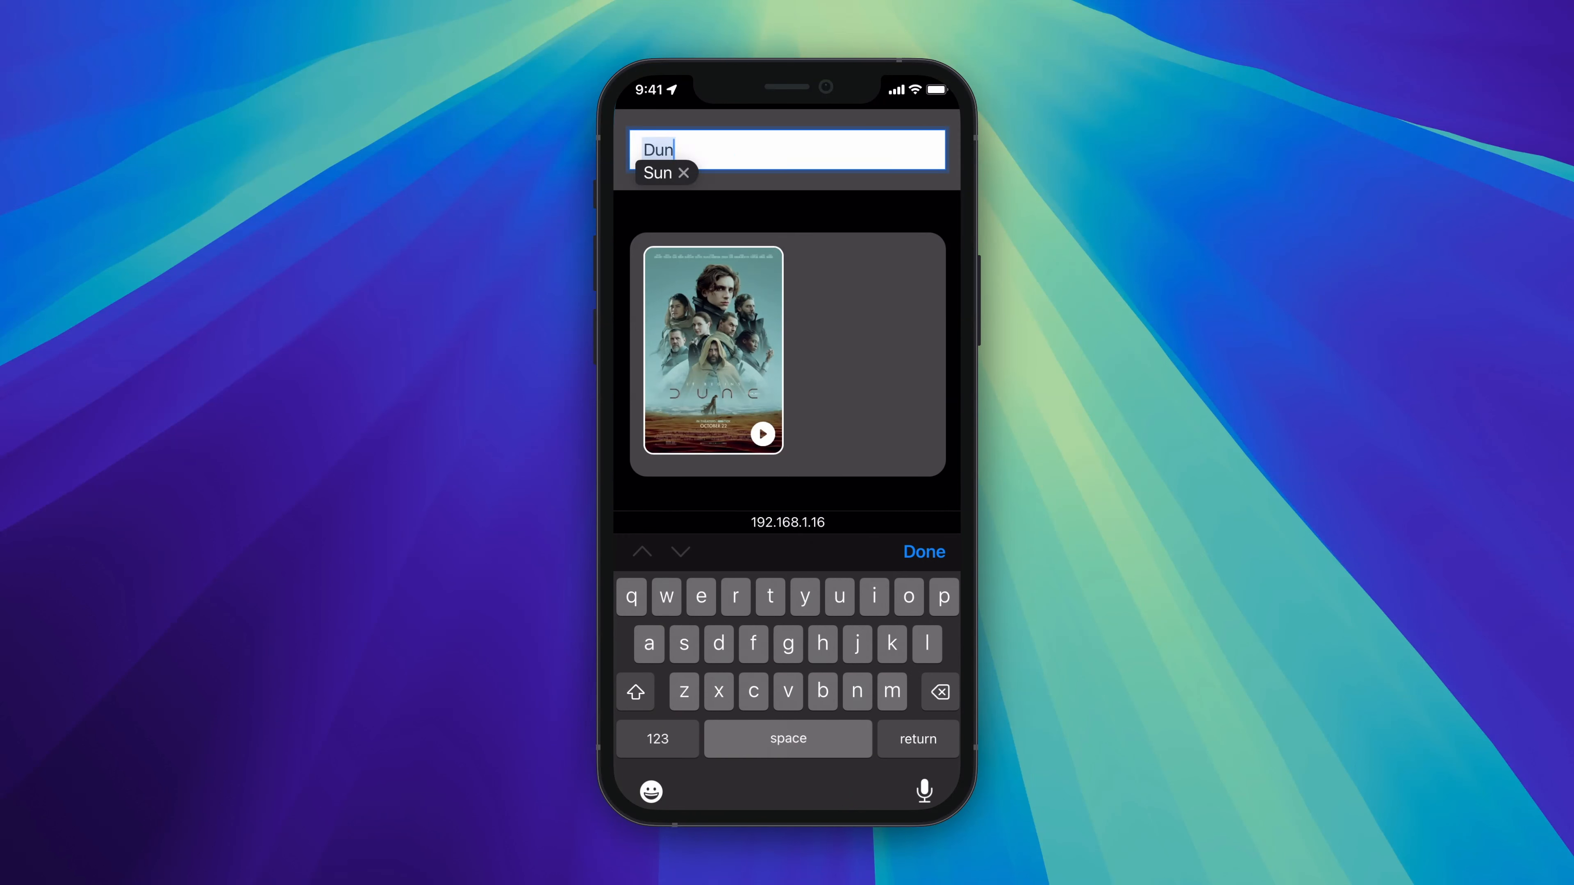
pyautogui.press('BackSpace')
pyautogui.press('BackSpace')
pyautogui.press('BackSpace')
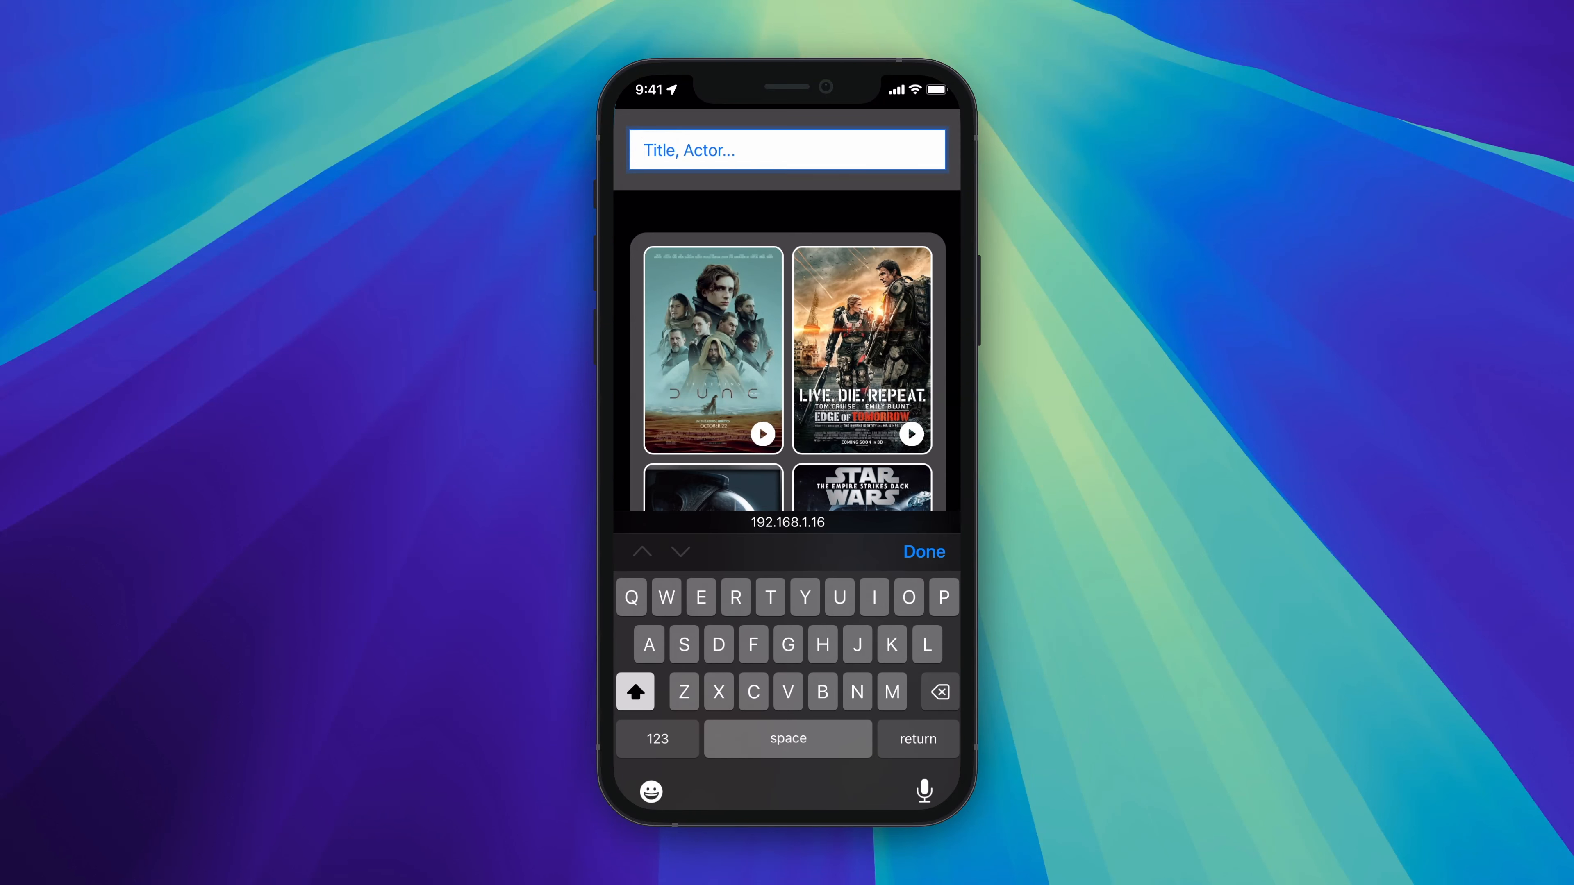
# Try the quick search with "Starw", change the term to "Staw" and clear the search box.
pyautogui.write('Sta')
pyautogui.write('rw')
pyautogui.press('BackSpace')
pyautogui.press('BackSpace')
pyautogui.write('w')
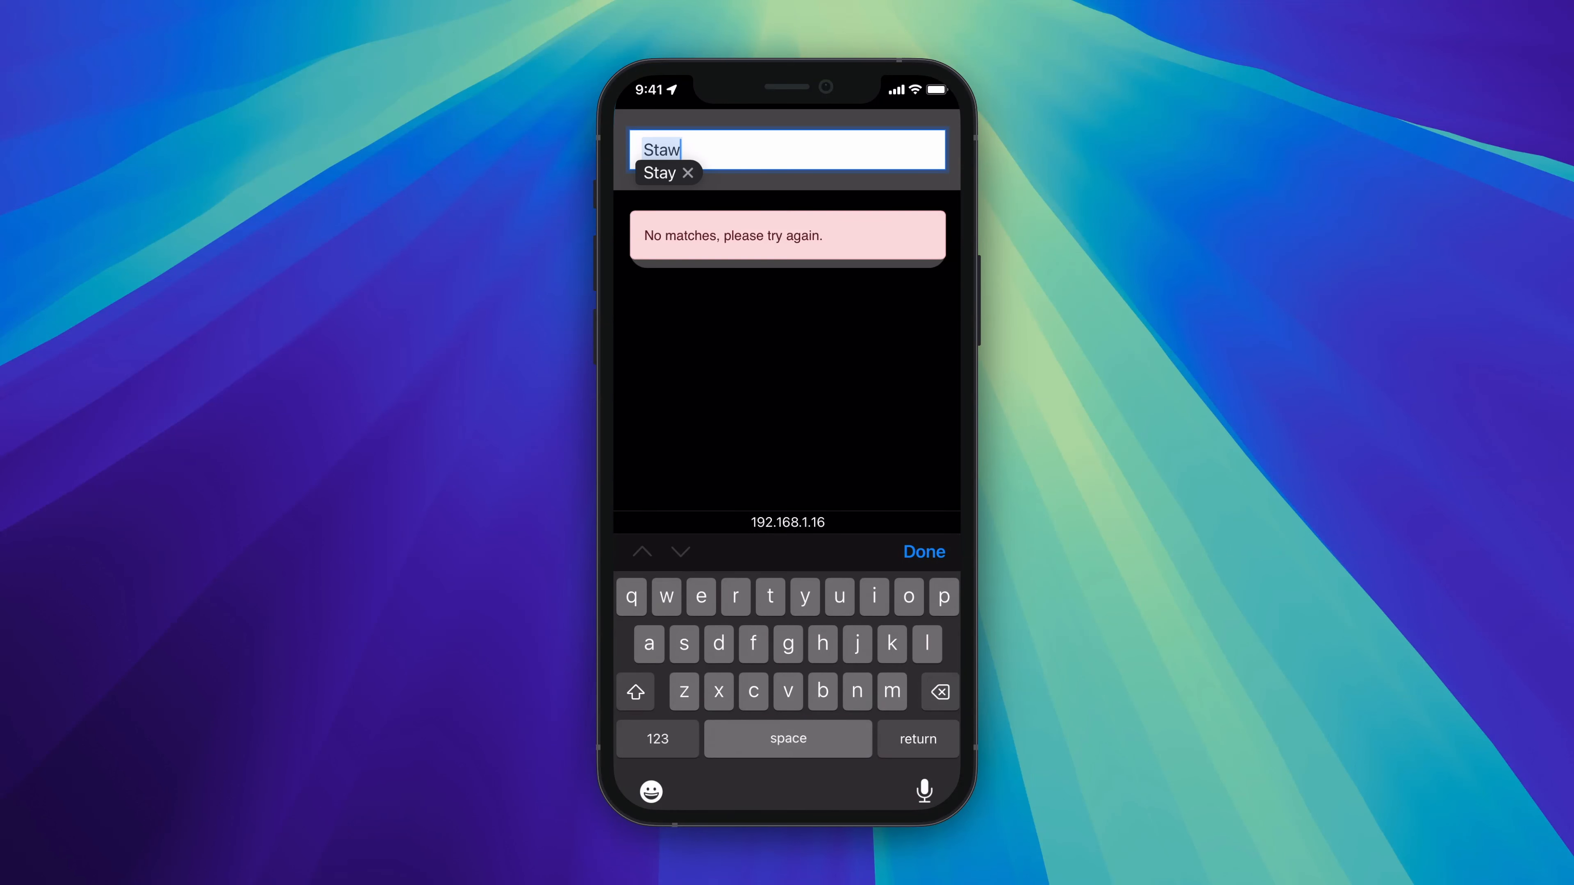
pyautogui.press('BackSpace')
pyautogui.press('BackSpace')
pyautogui.press('BackSpace')
pyautogui.press('BackSpace')
# Search the mobile gallery for "Alie", clear the search box and dismiss the on-screen keyboard.
pyautogui.scroll(-6, 787, 347)
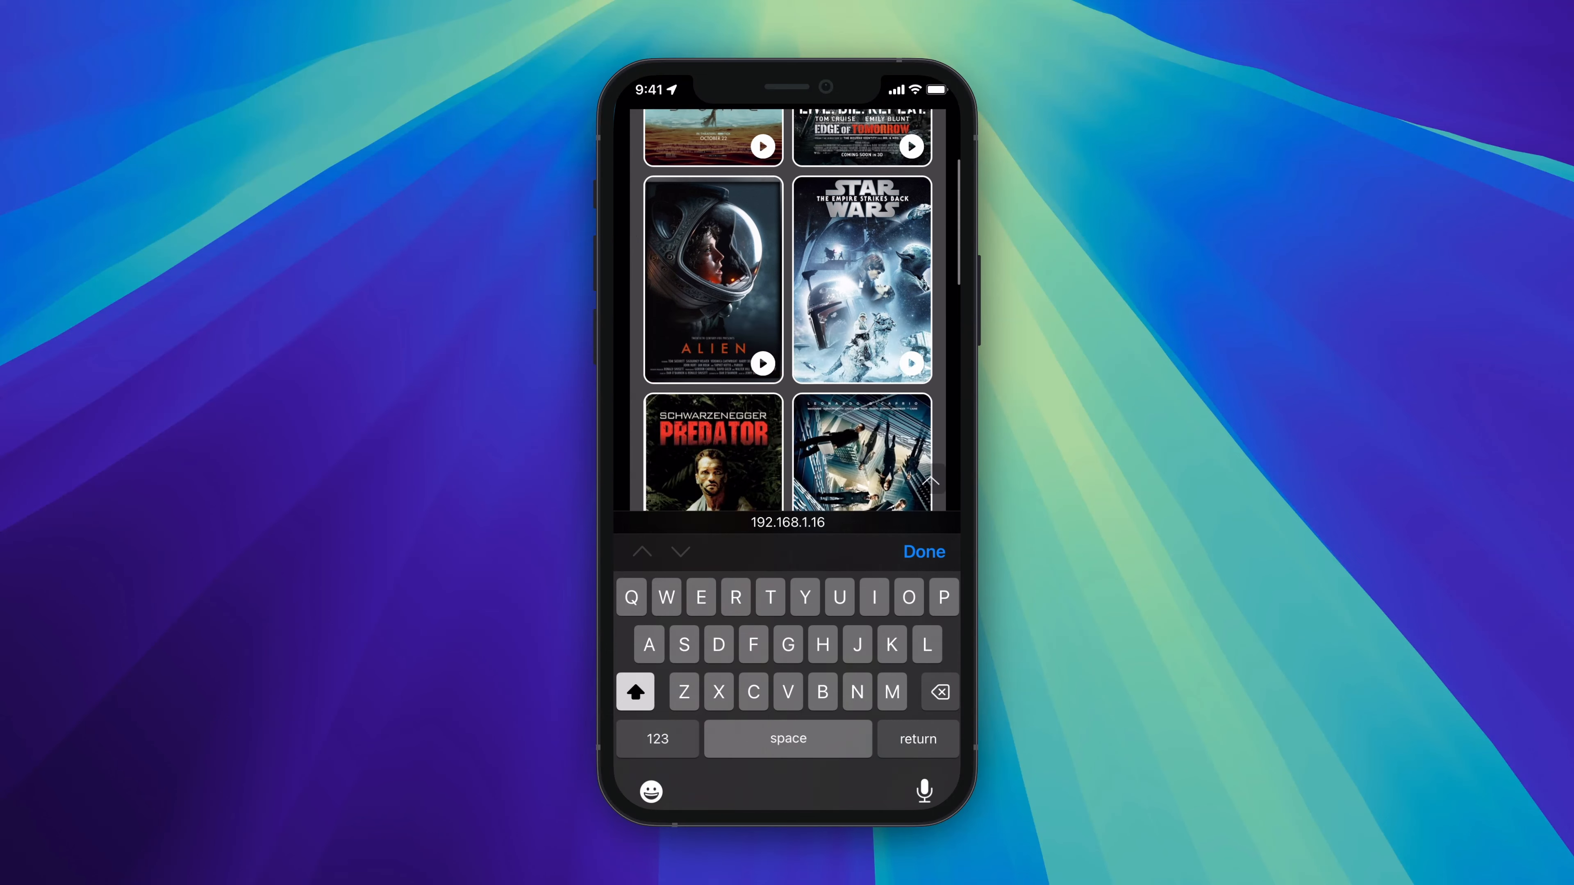
pyautogui.write('Alie')
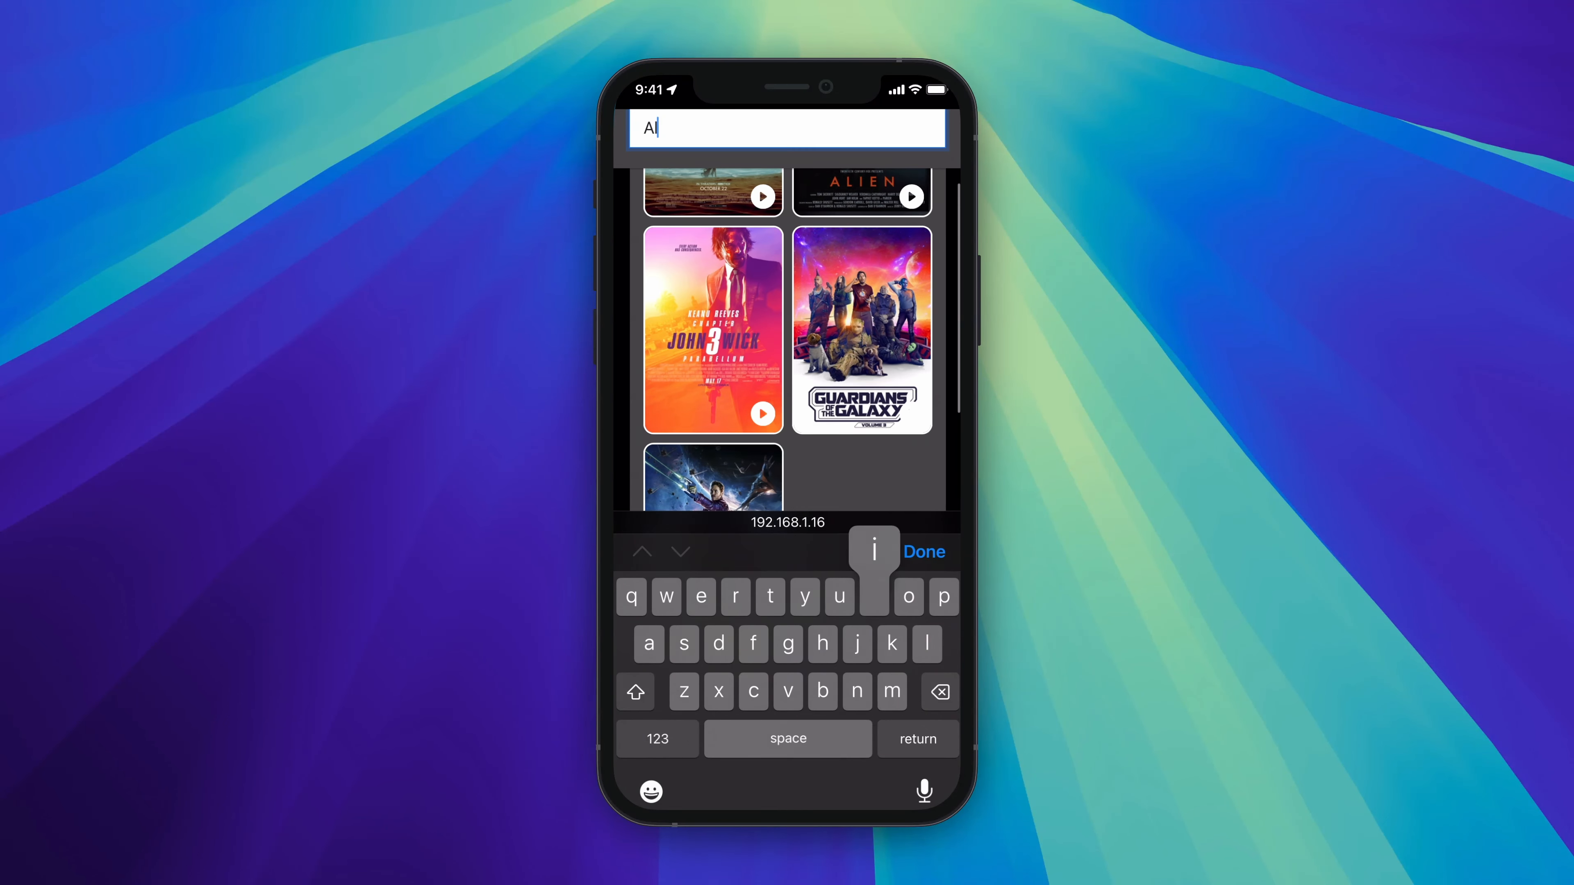
pyautogui.press('BackSpace')
pyautogui.press('BackSpace')
pyautogui.press('BackSpace')
pyautogui.press('BackSpace')
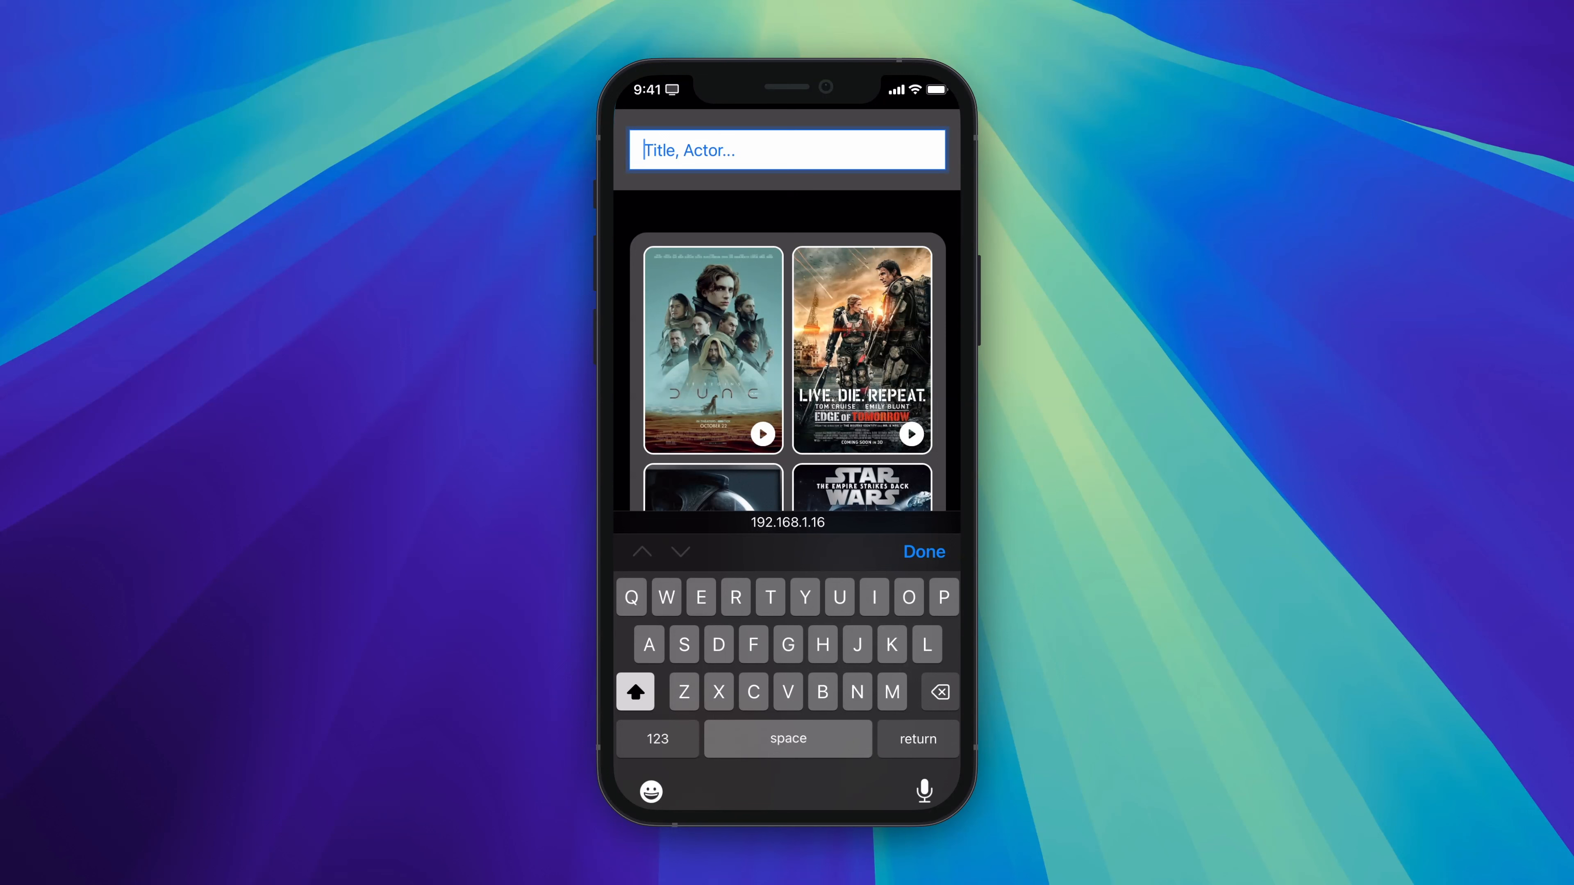
pyautogui.click(924, 552)
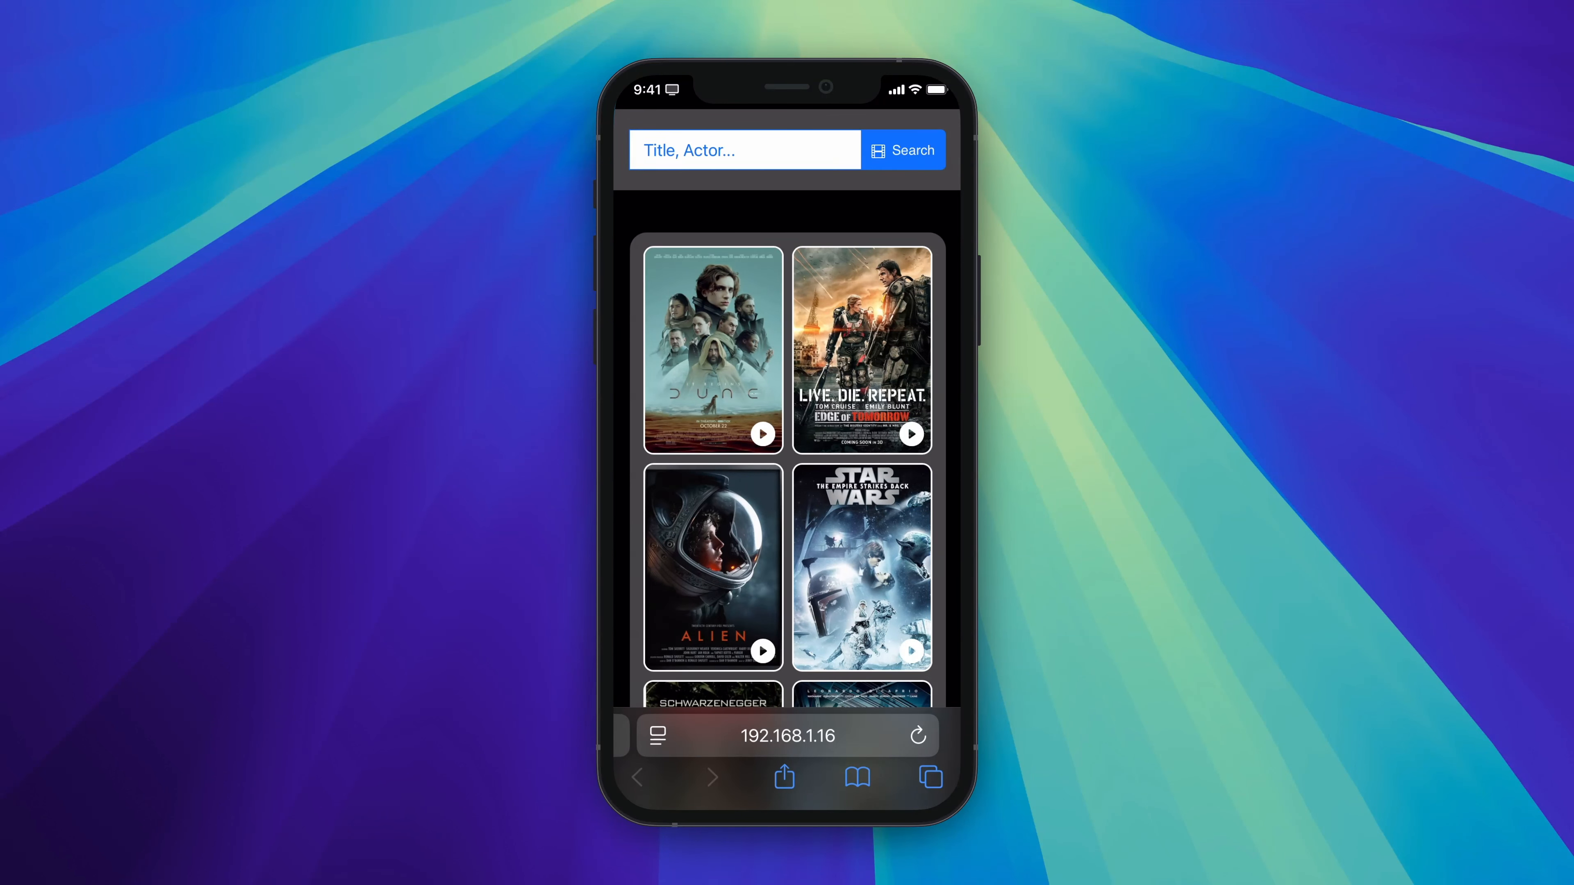
# Search for "Dune" on the page version with the Search button, look through the dimmed gallery and clear the search box.
pyautogui.click(745, 150)
pyautogui.write('Dune')
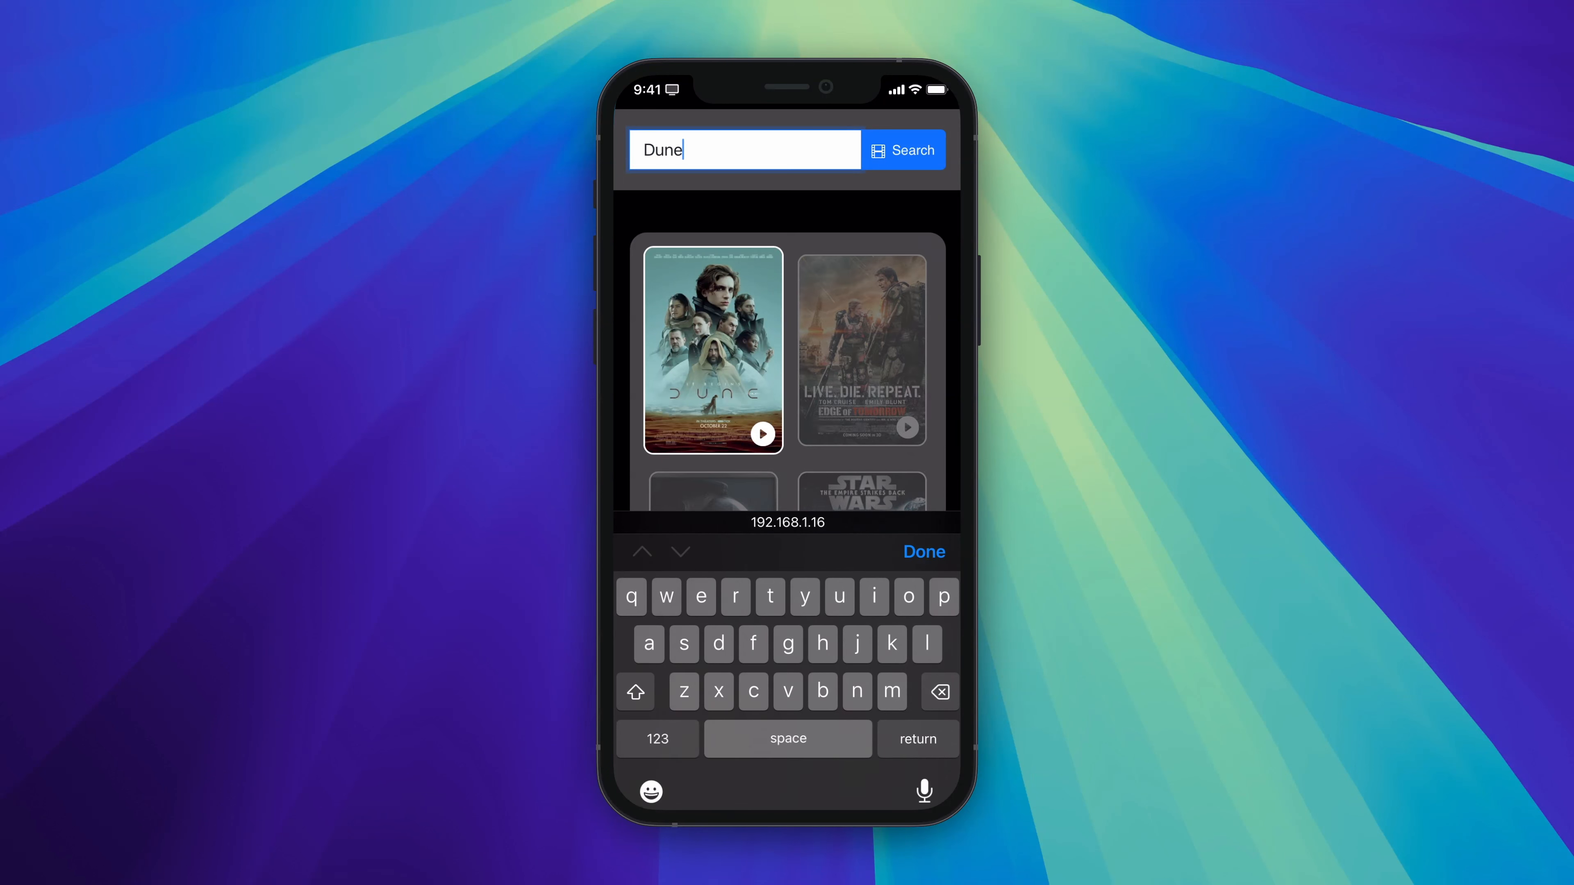
pyautogui.scroll(-1, 787, 353)
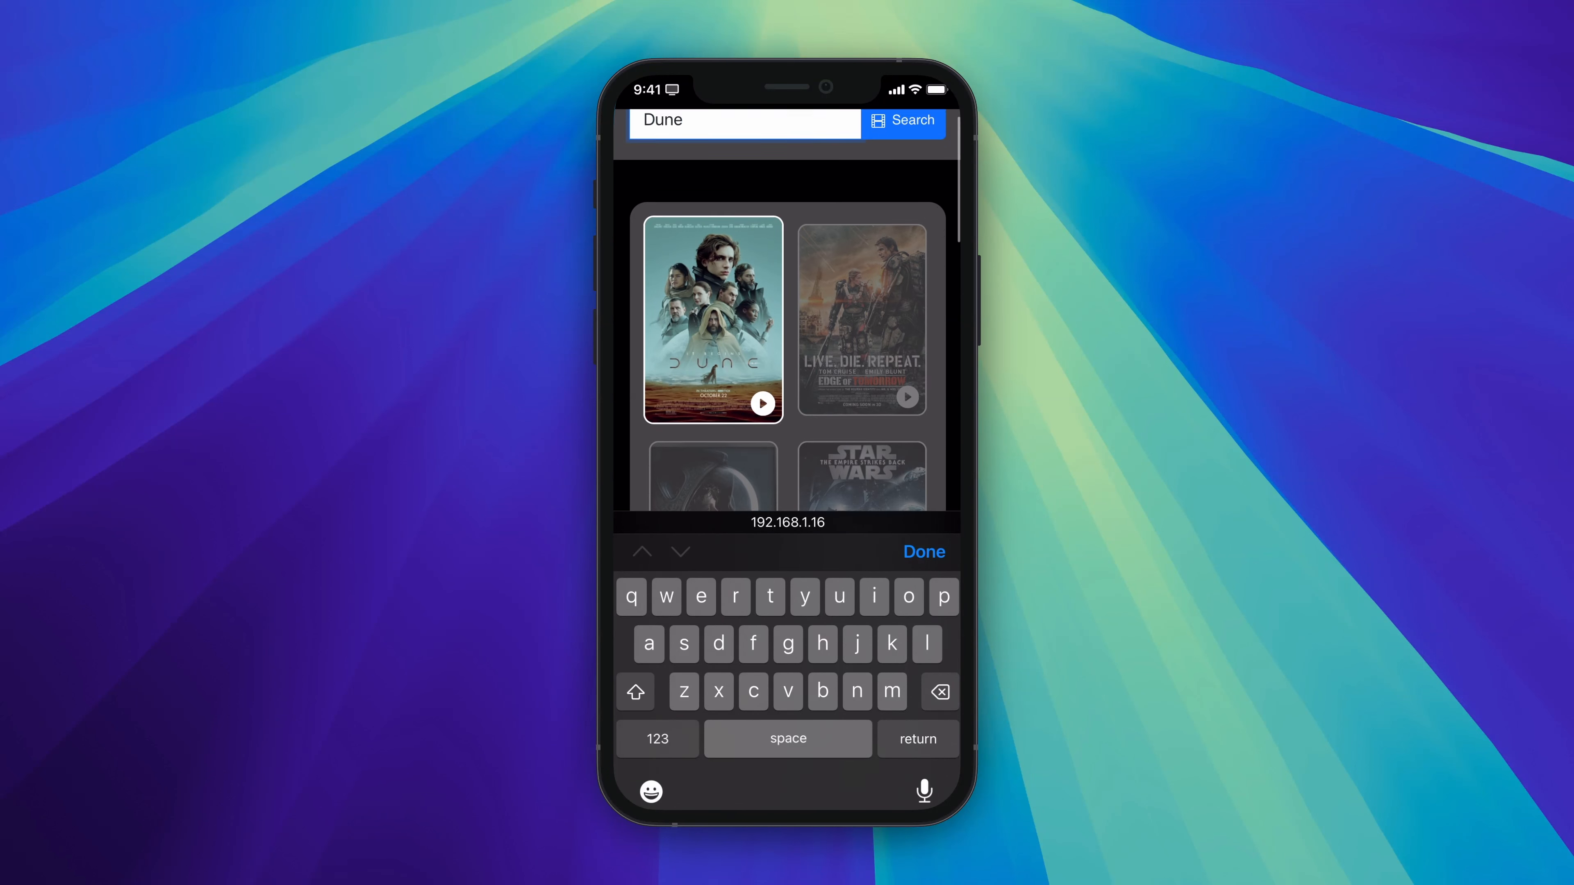
pyautogui.click(924, 552)
pyautogui.scroll(-5, 787, 459)
pyautogui.scroll(6, 787, 459)
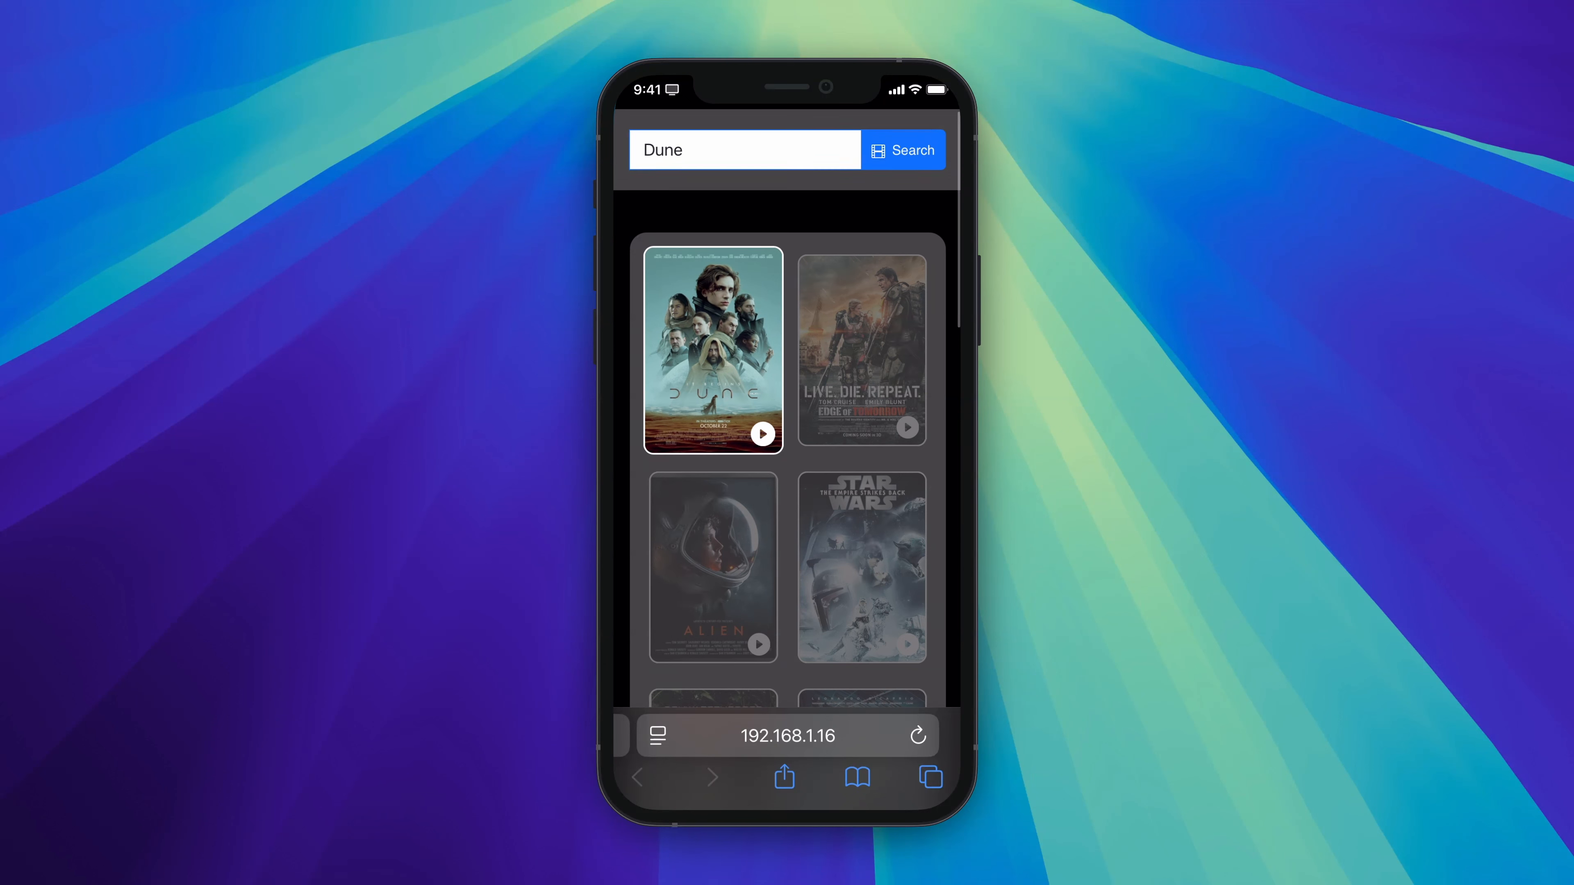
pyautogui.click(745, 150)
pyautogui.press('BackSpace')
pyautogui.press('BackSpace')
pyautogui.press('BackSpace')
pyautogui.press('BackSpace')
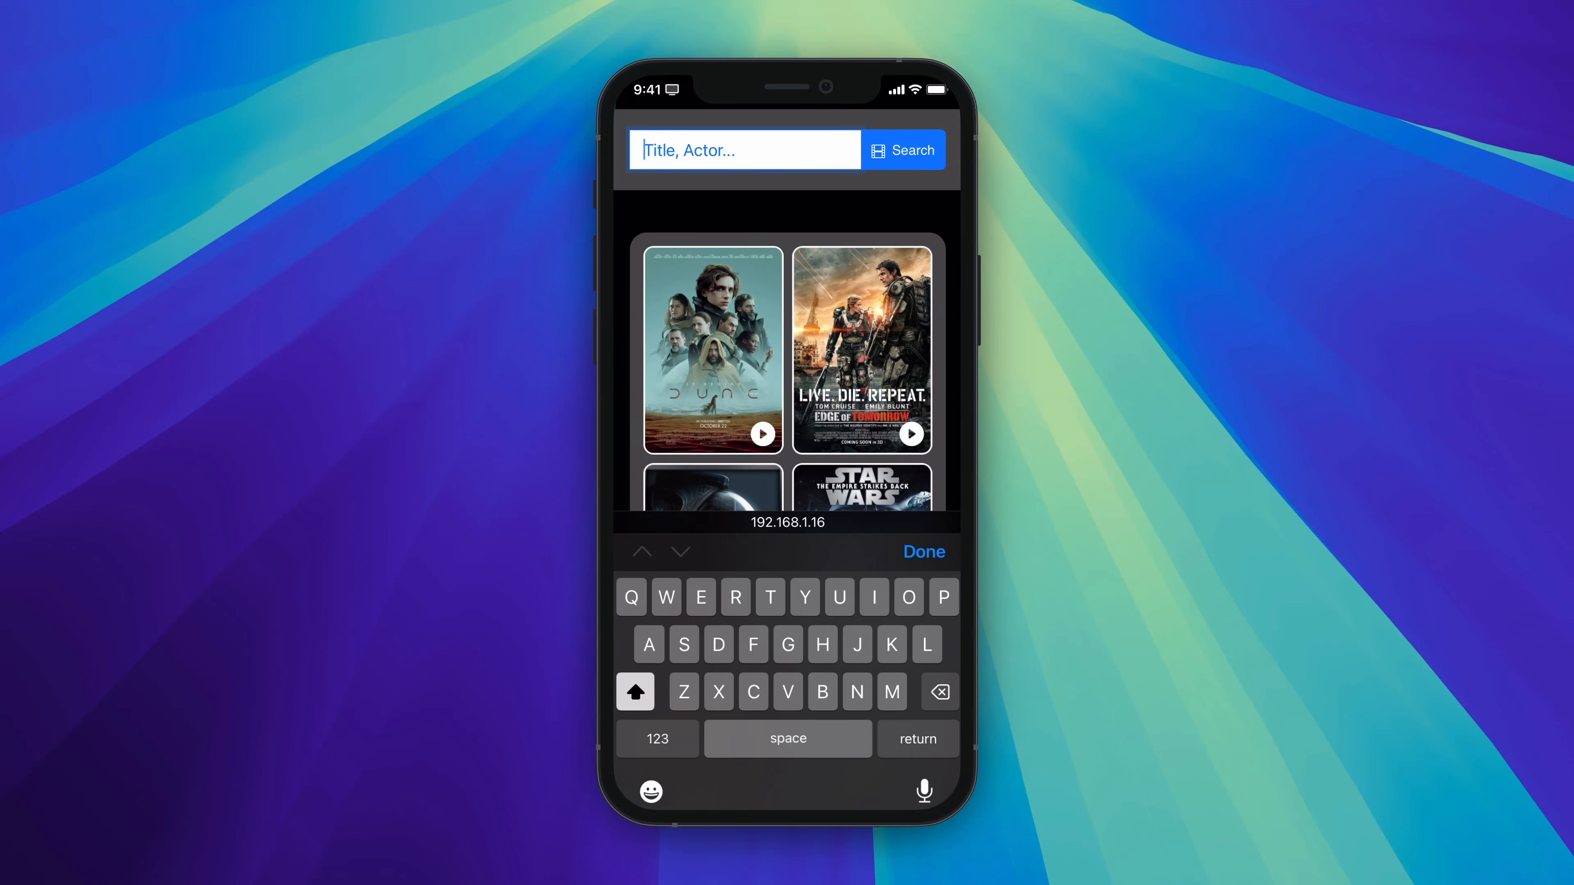
# Search for "Arno", correcting the mistyped "Arbo", and look through the whole gallery for the highlighted posters.
pyautogui.write('Arbo')
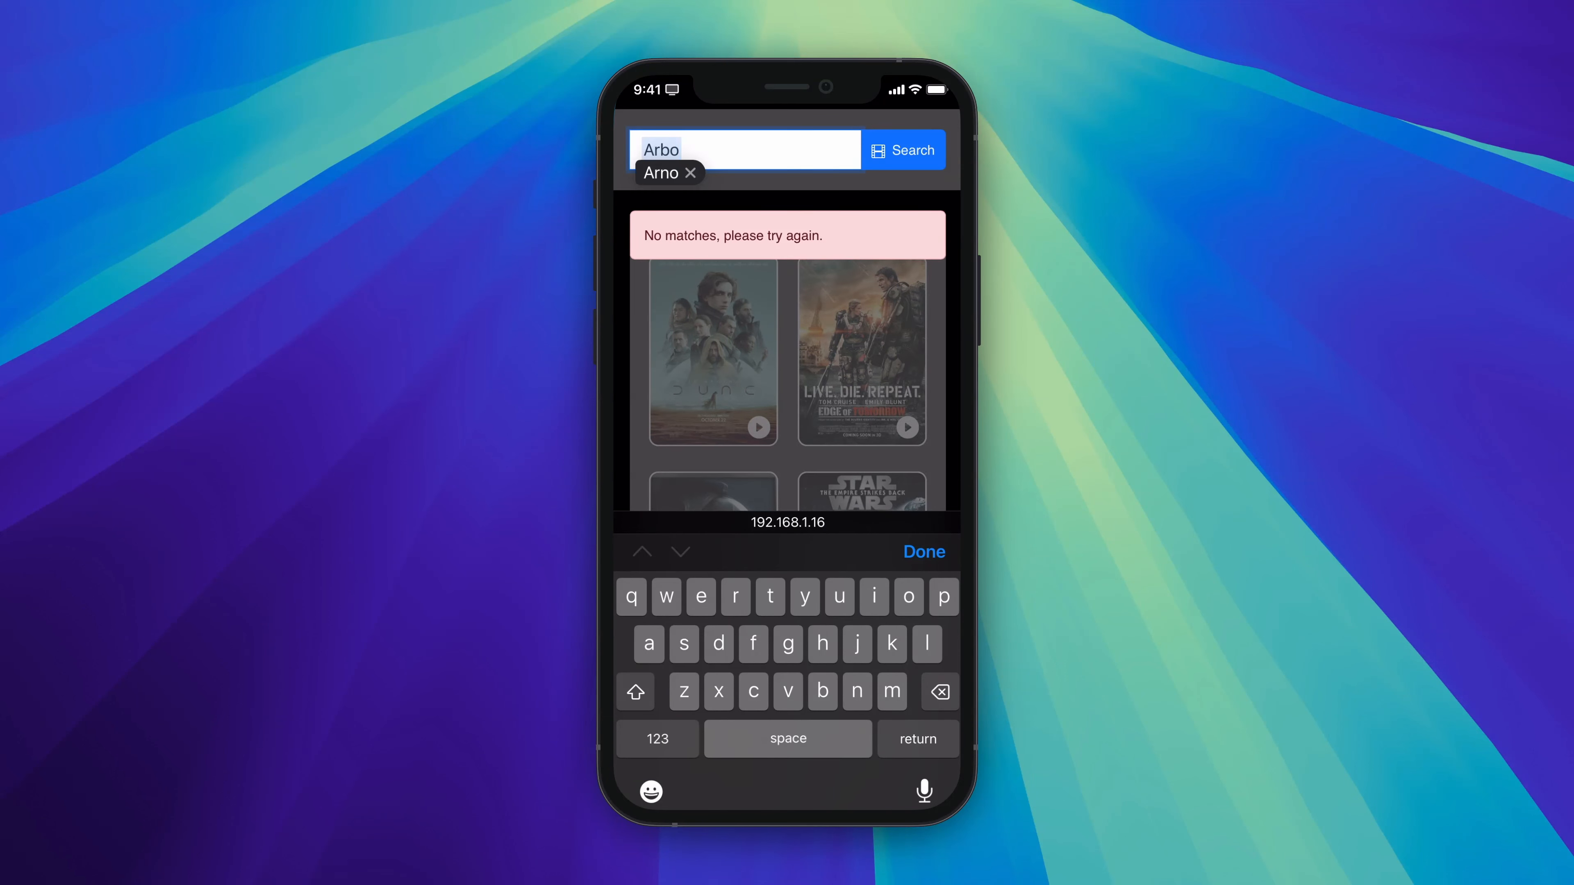
pyautogui.press('BackSpace')
pyautogui.press('BackSpace')
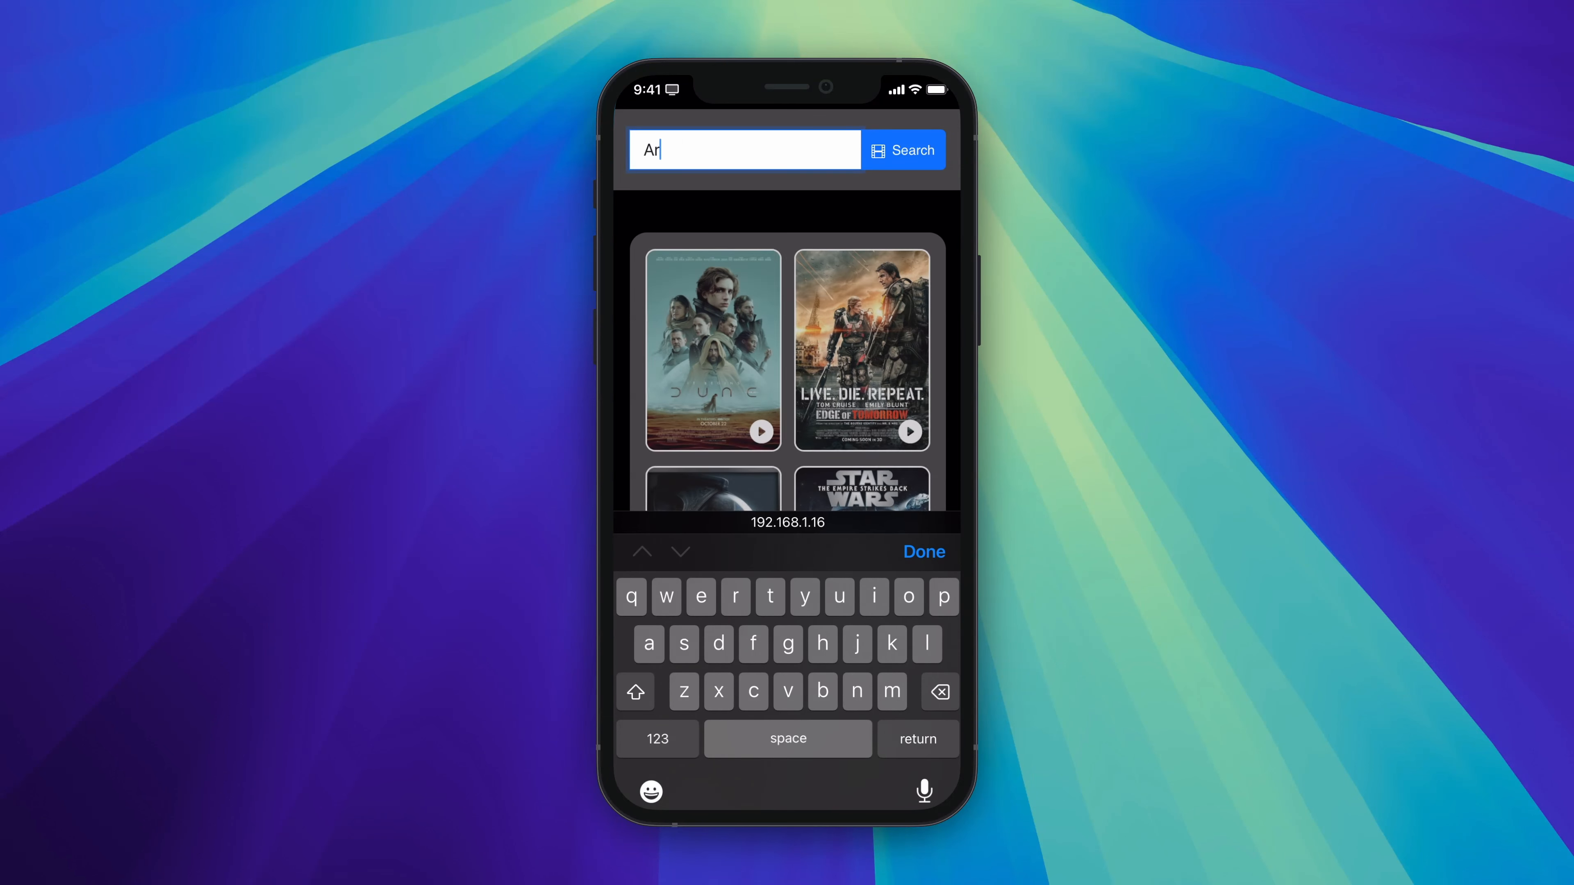
pyautogui.write('no')
pyautogui.click(924, 552)
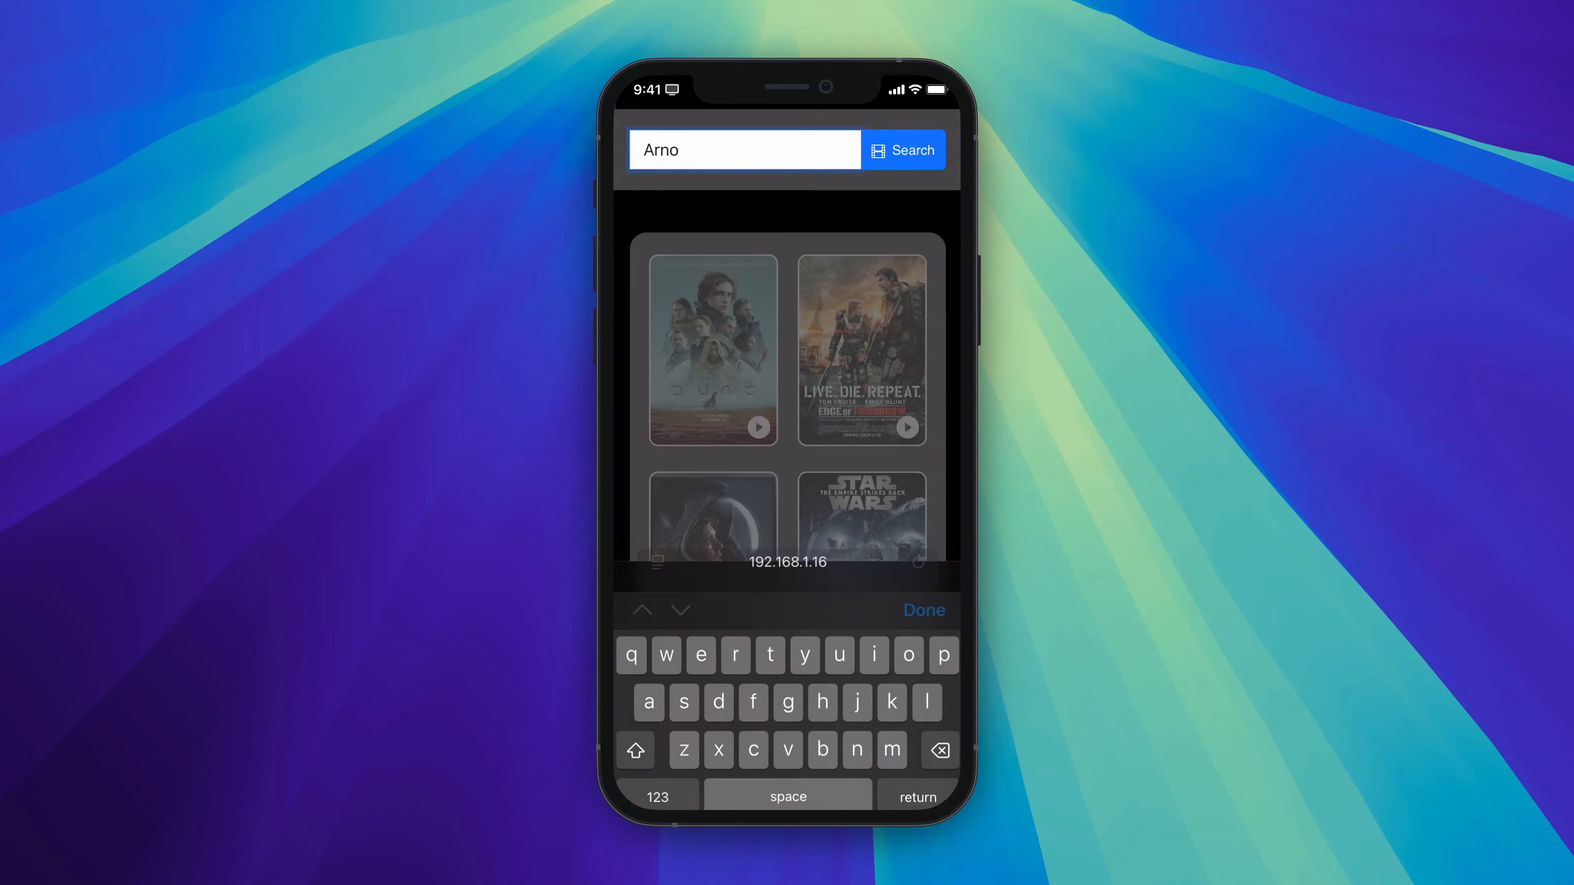
pyautogui.scroll(-6, 787, 487)
pyautogui.scroll(-8, 787, 486)
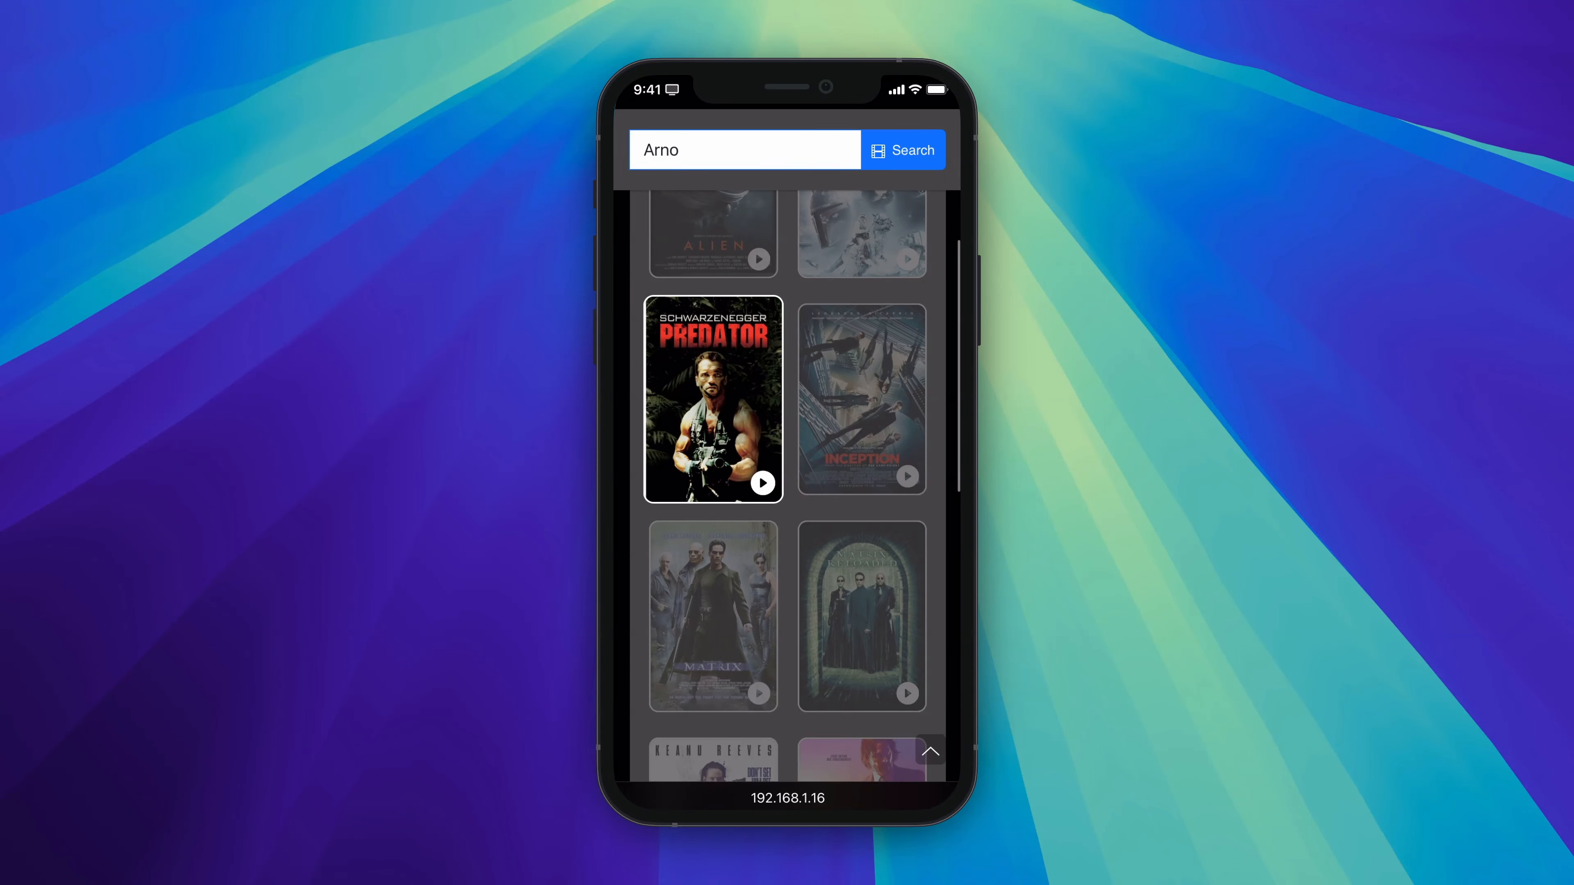
pyautogui.scroll(-5, 787, 486)
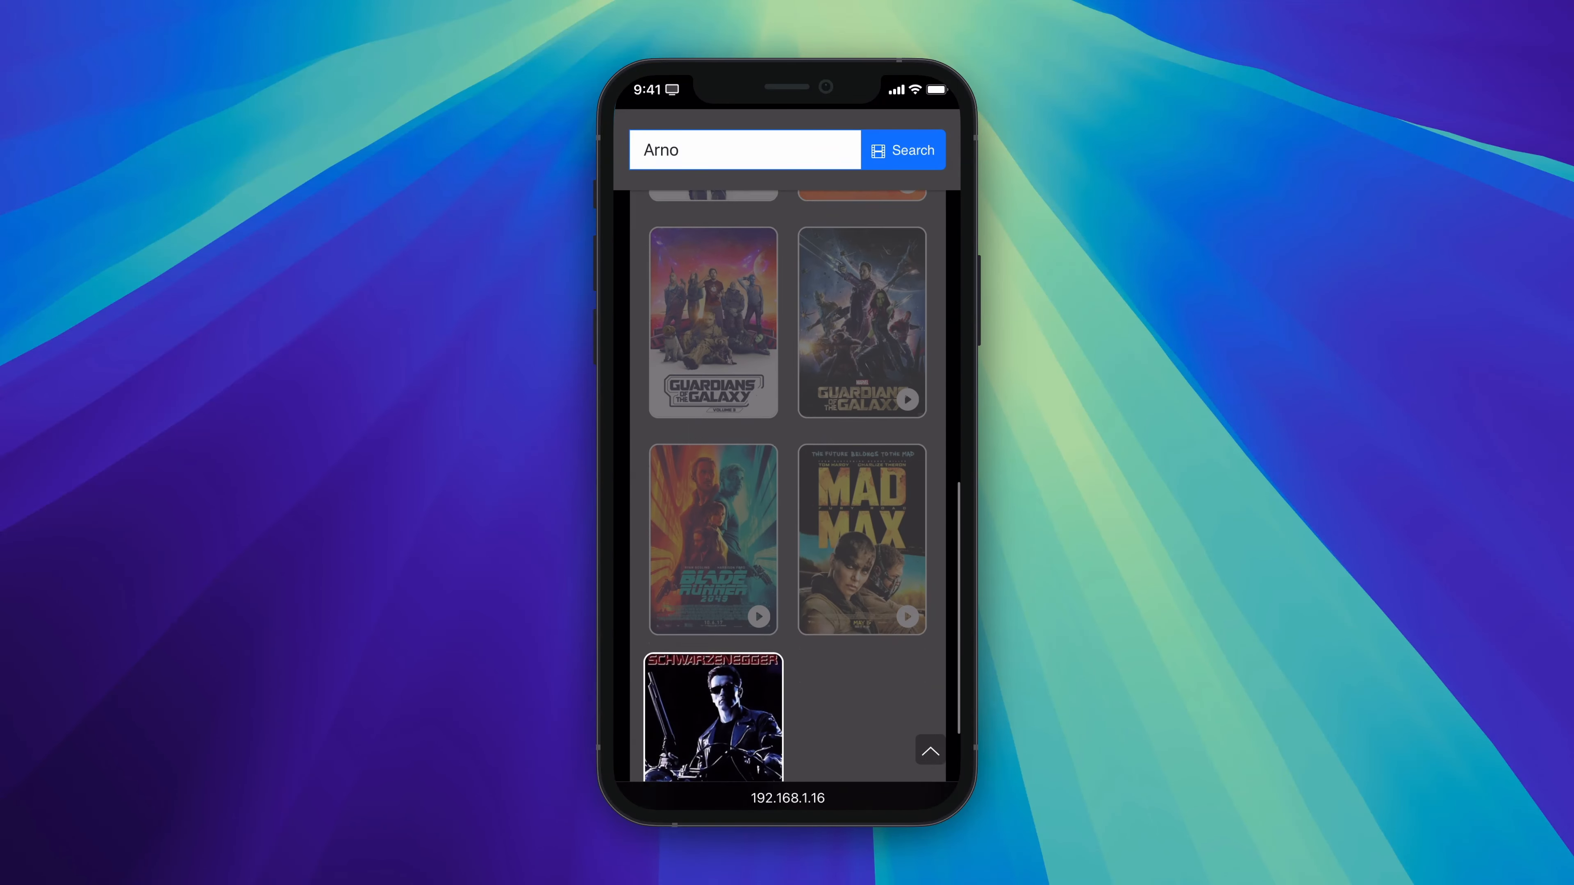
pyautogui.scroll(15, 787, 486)
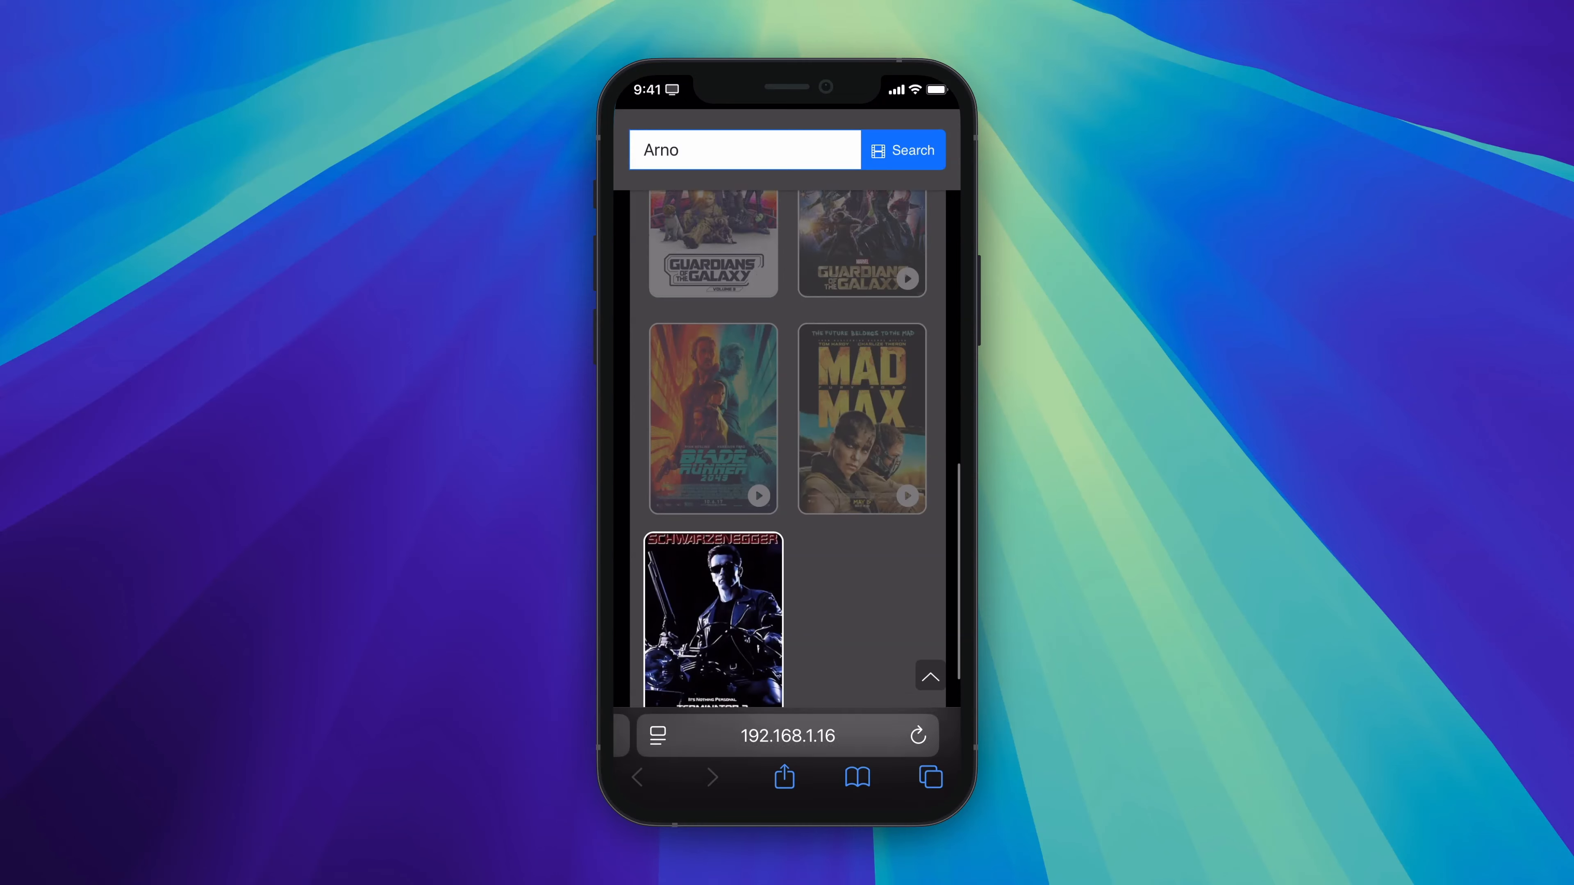
# Submit the "Arno" search to filter the mobile gallery, shorten the term to "Arn" and submit it again.
pyautogui.scroll(4, 787, 486)
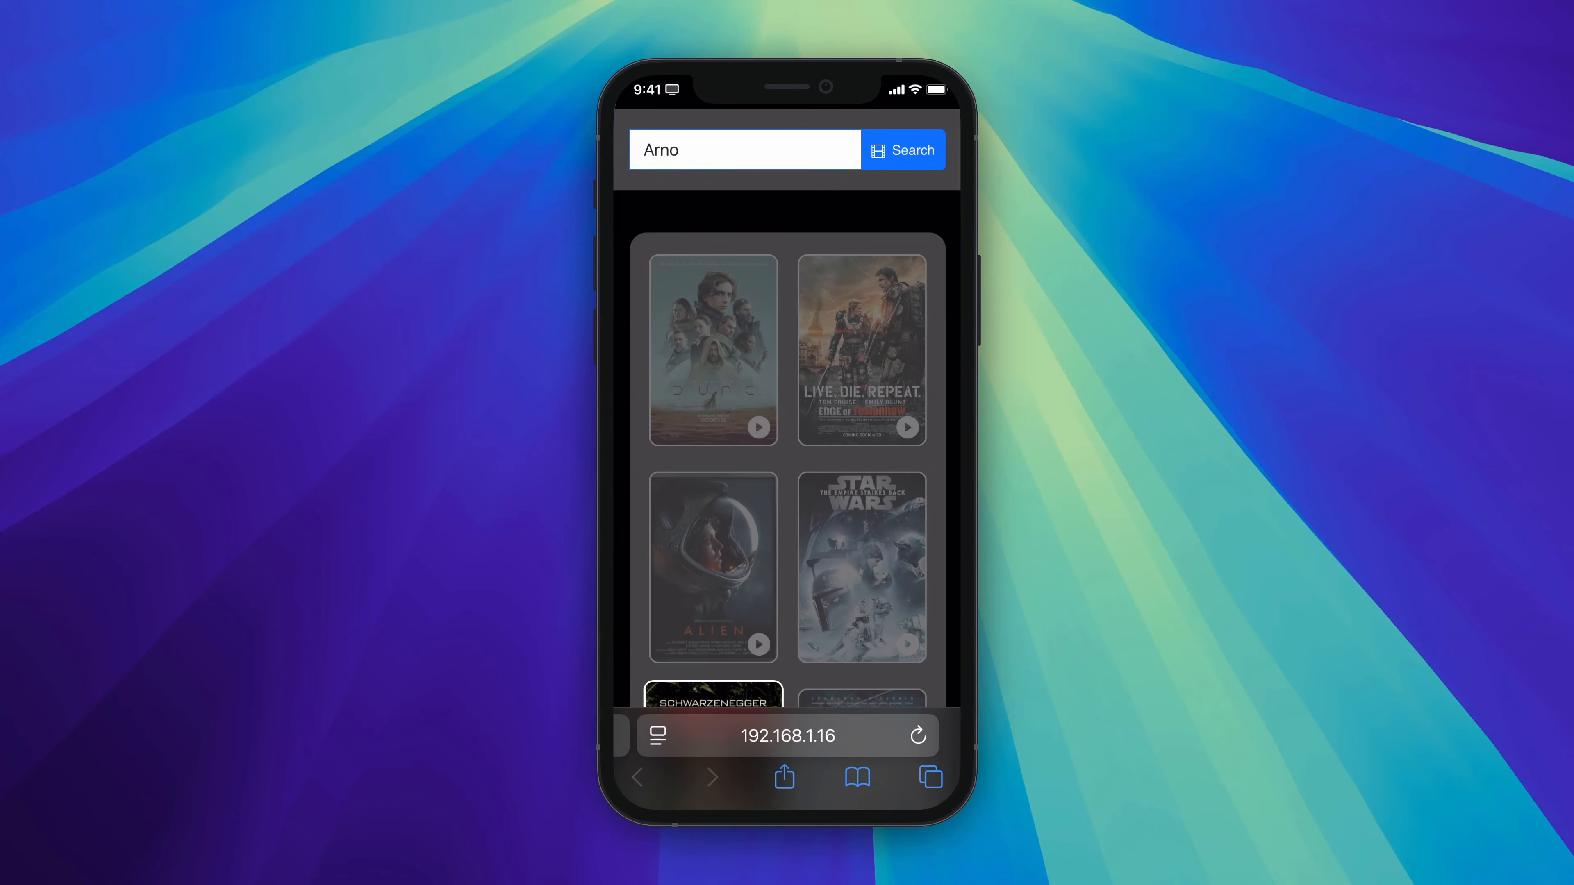
pyautogui.click(744, 150)
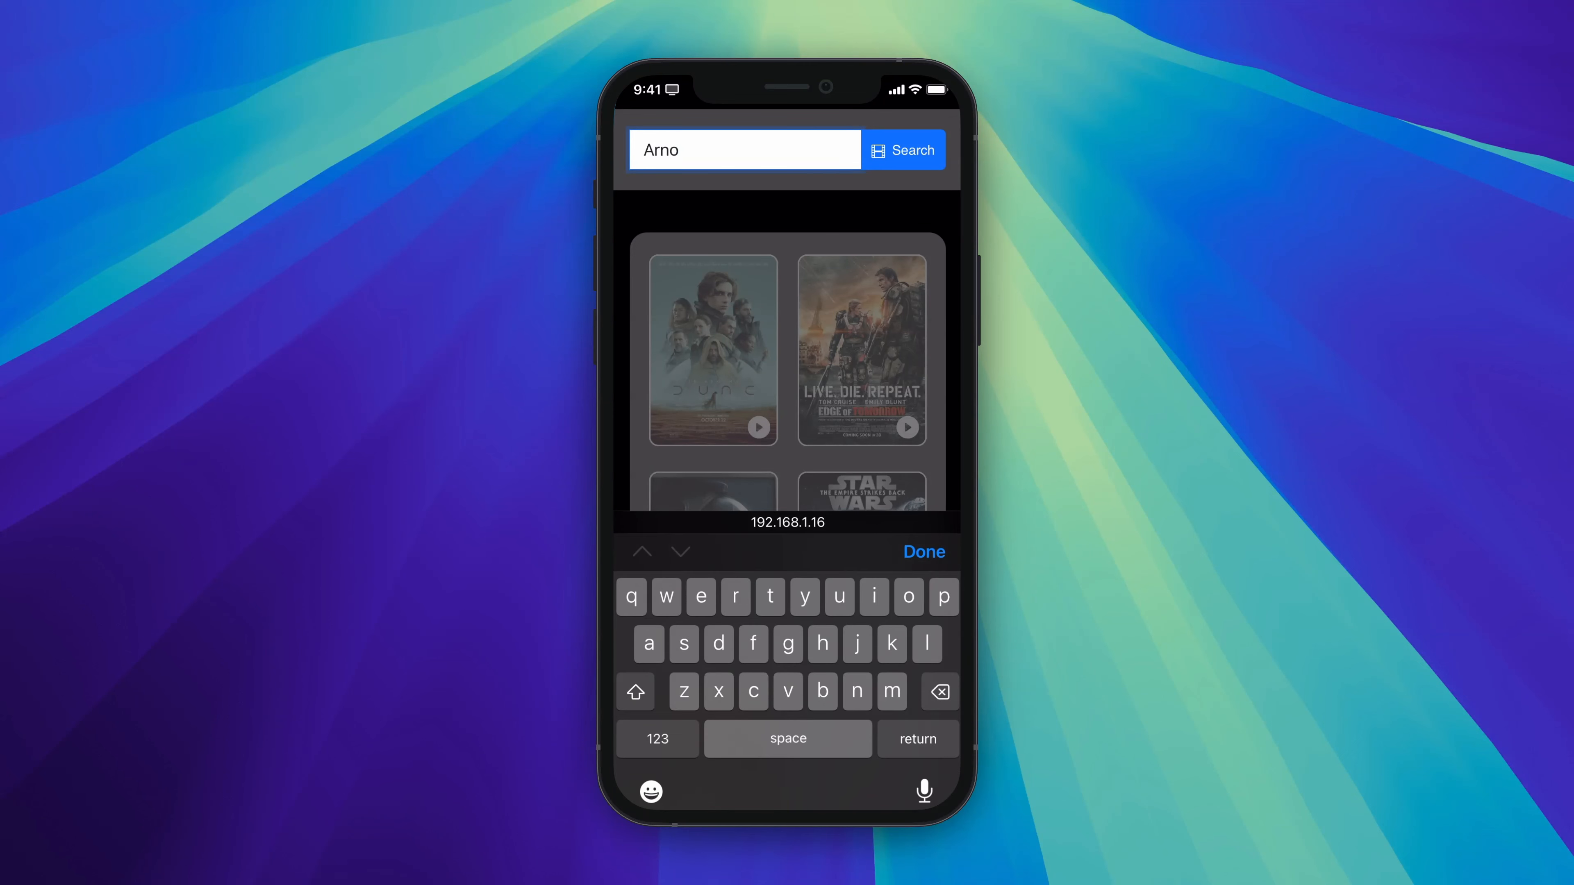
pyautogui.press('Return')
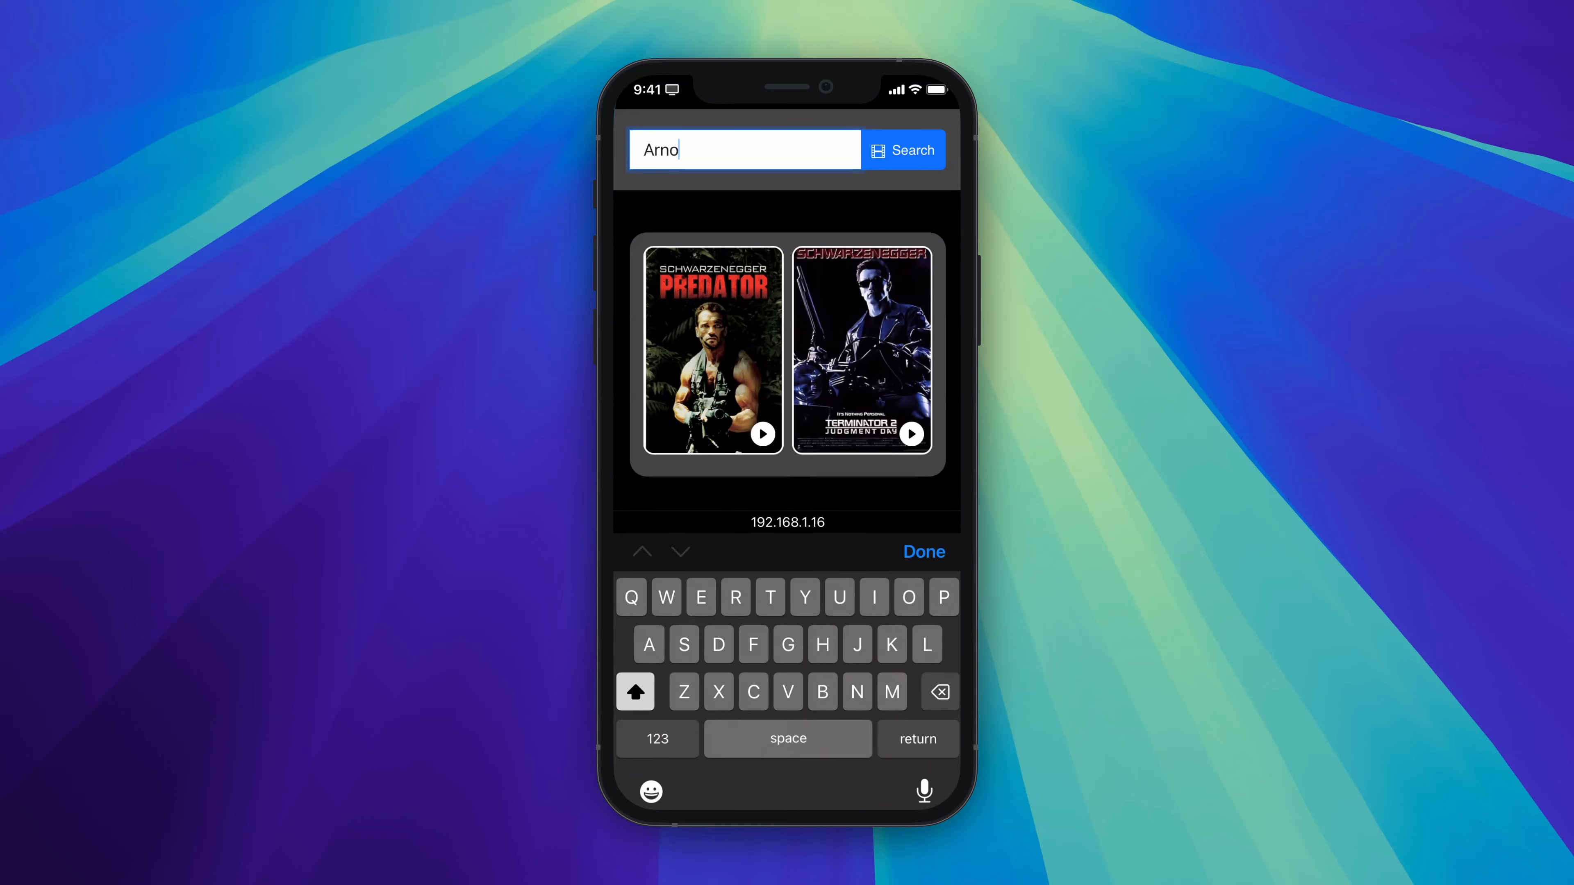
pyautogui.press('BackSpace')
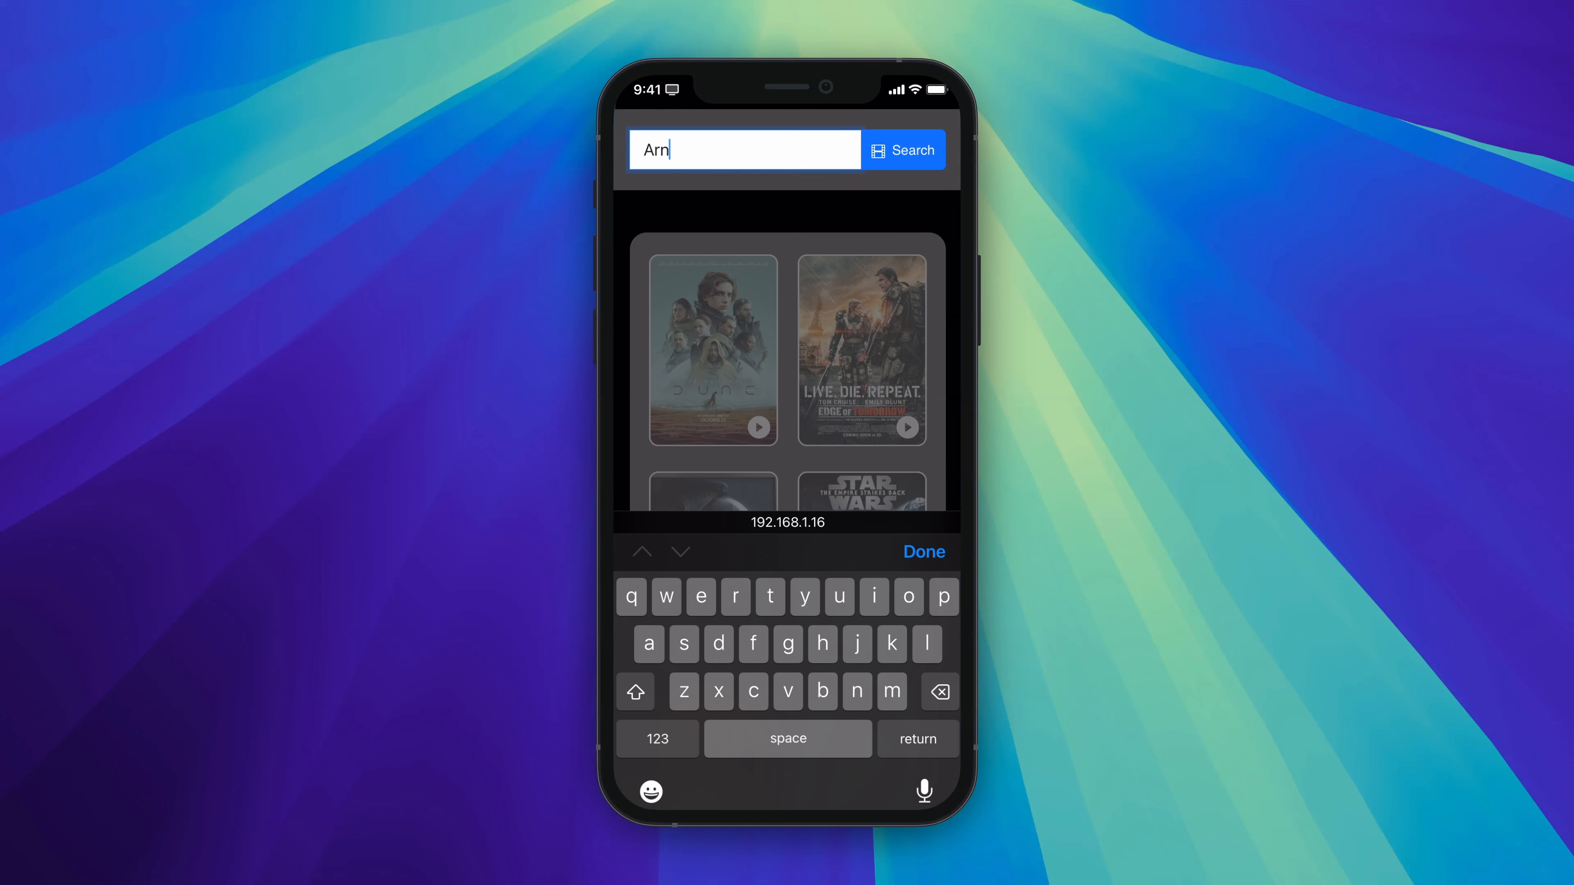
pyautogui.press('Return')
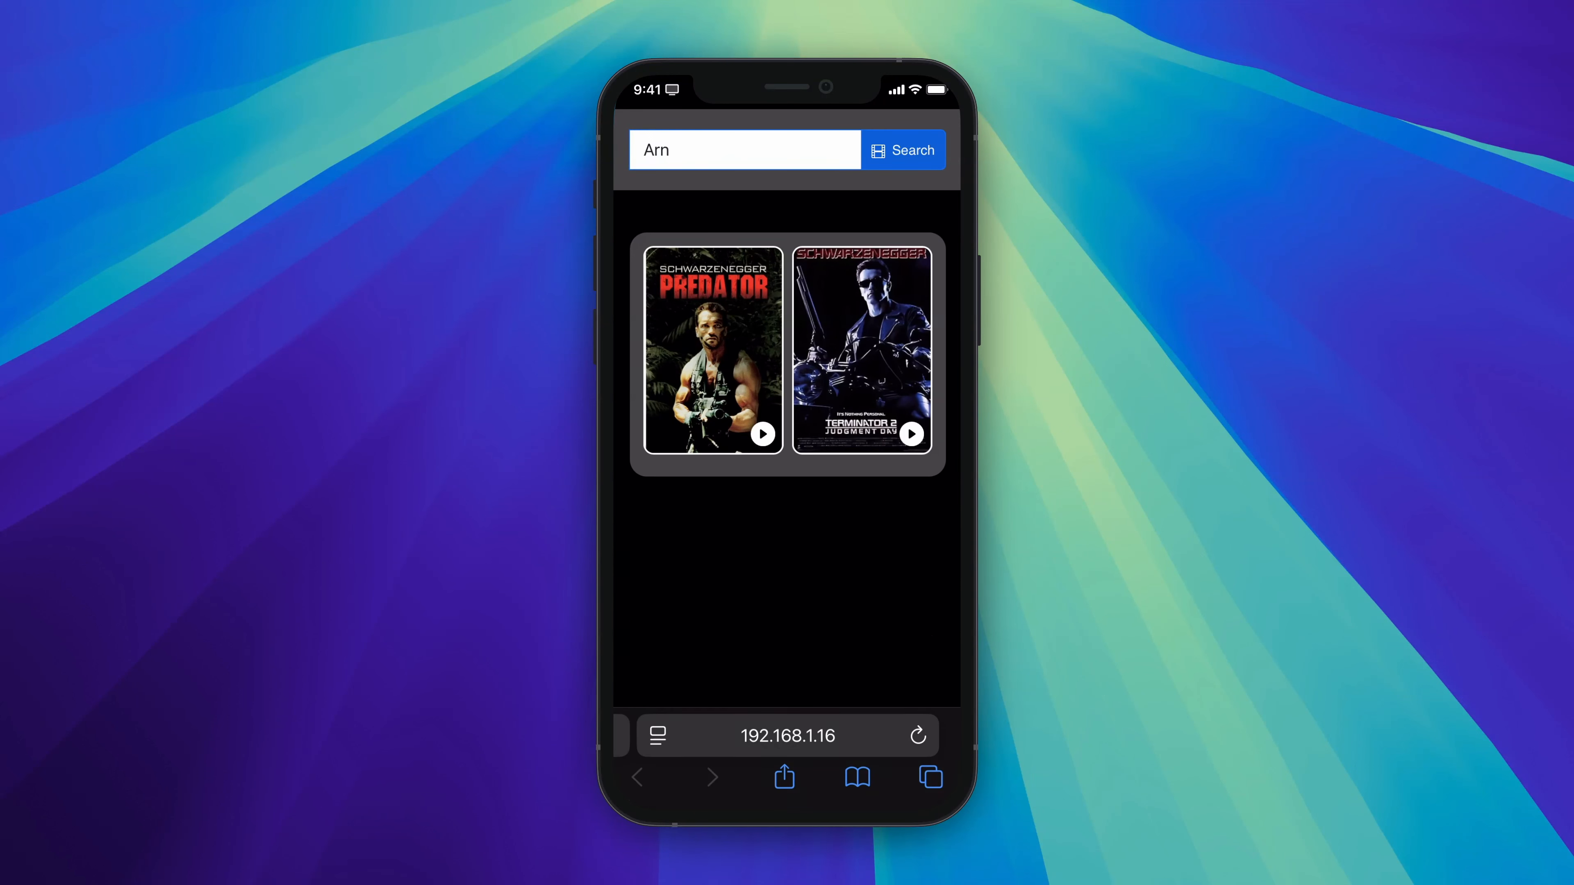
# Replace the search term with "Emily" and look through the dimmed gallery for the highlighted posters.
pyautogui.click(672, 150)
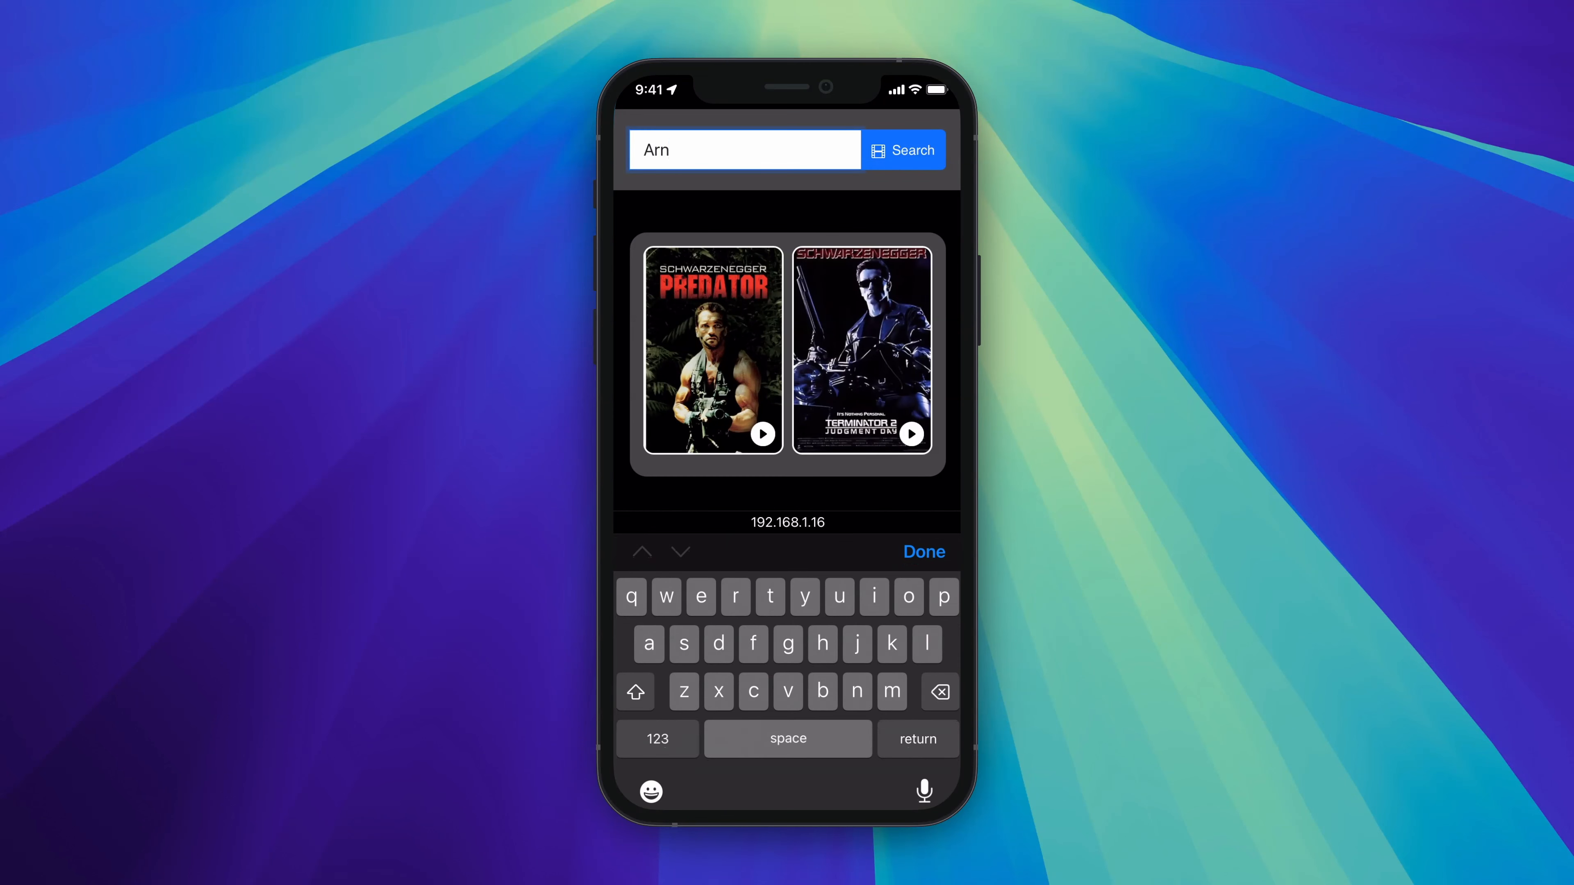
pyautogui.press('BackSpace')
pyautogui.press('BackSpace')
pyautogui.press('BackSpace')
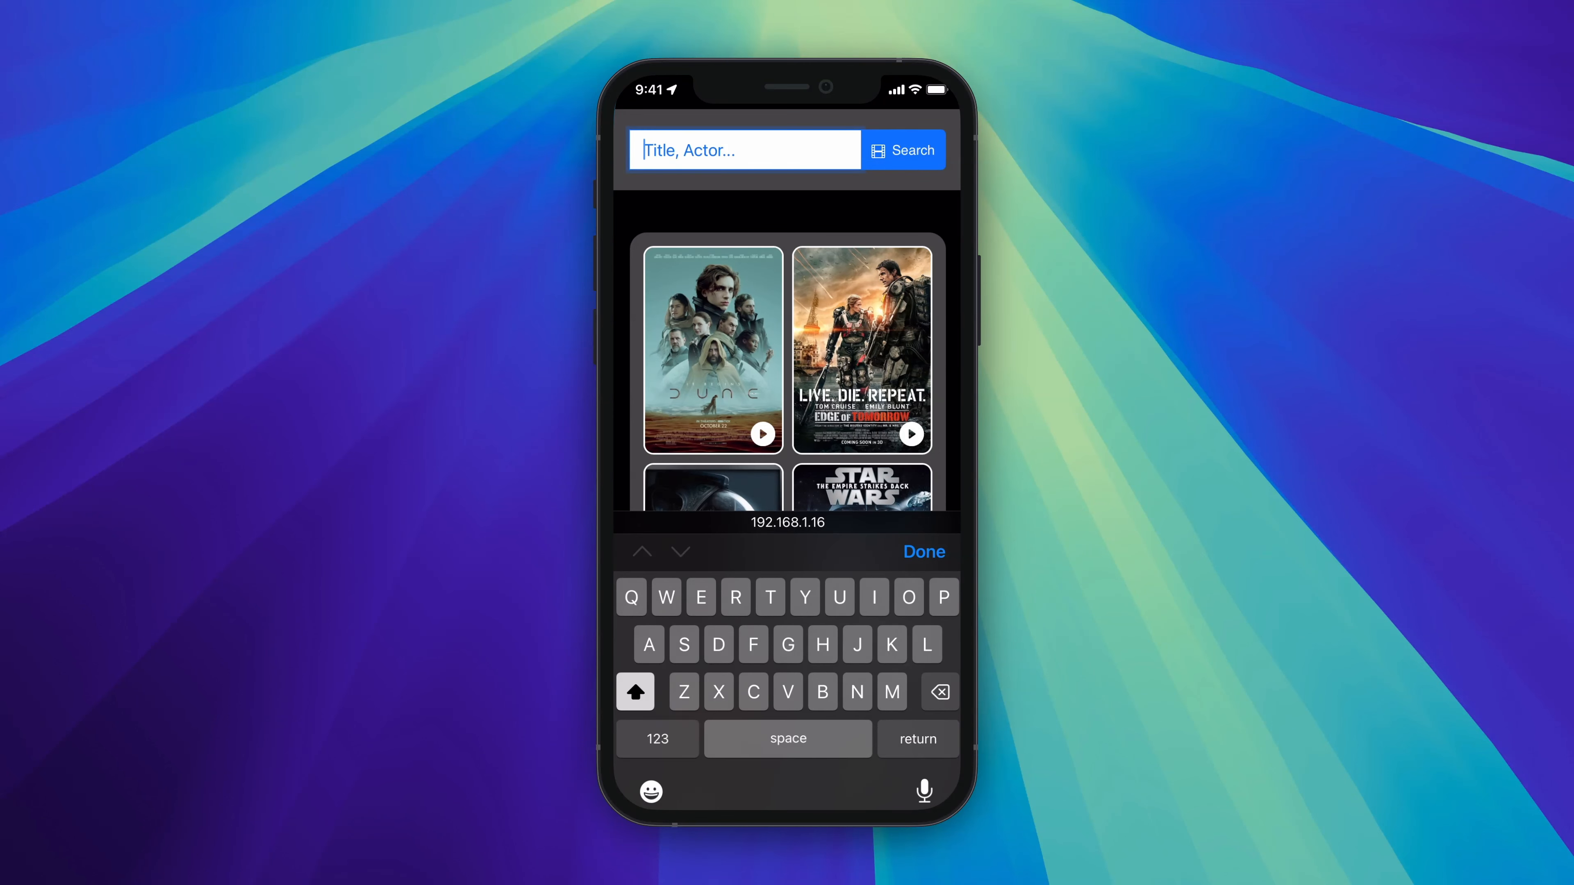
pyautogui.write('Emil')
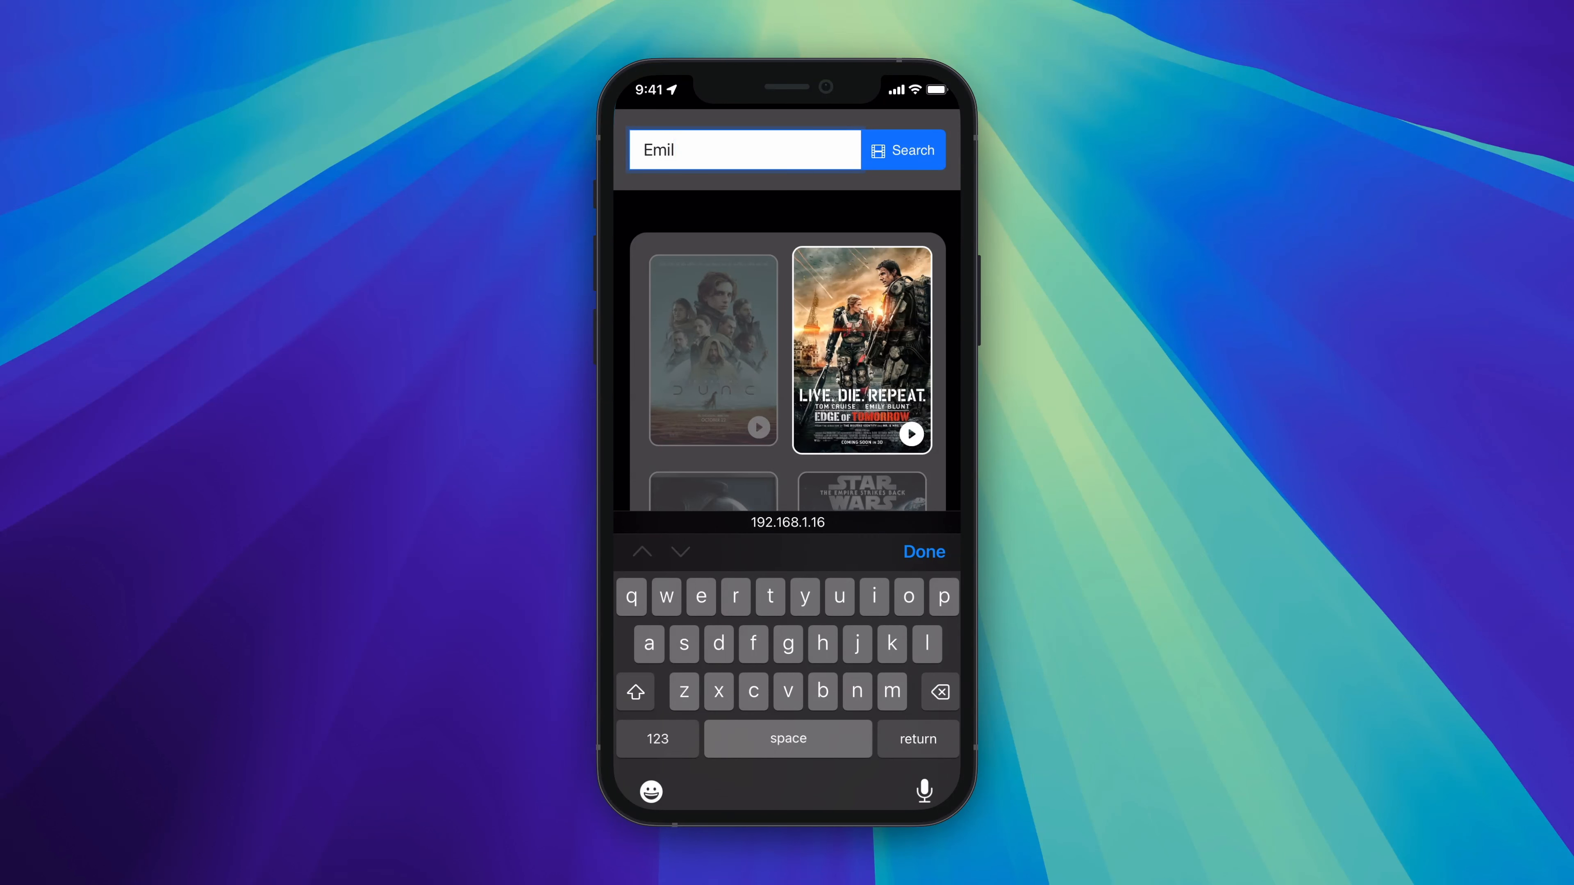
pyautogui.write('y')
pyautogui.scroll(-2, 787, 310)
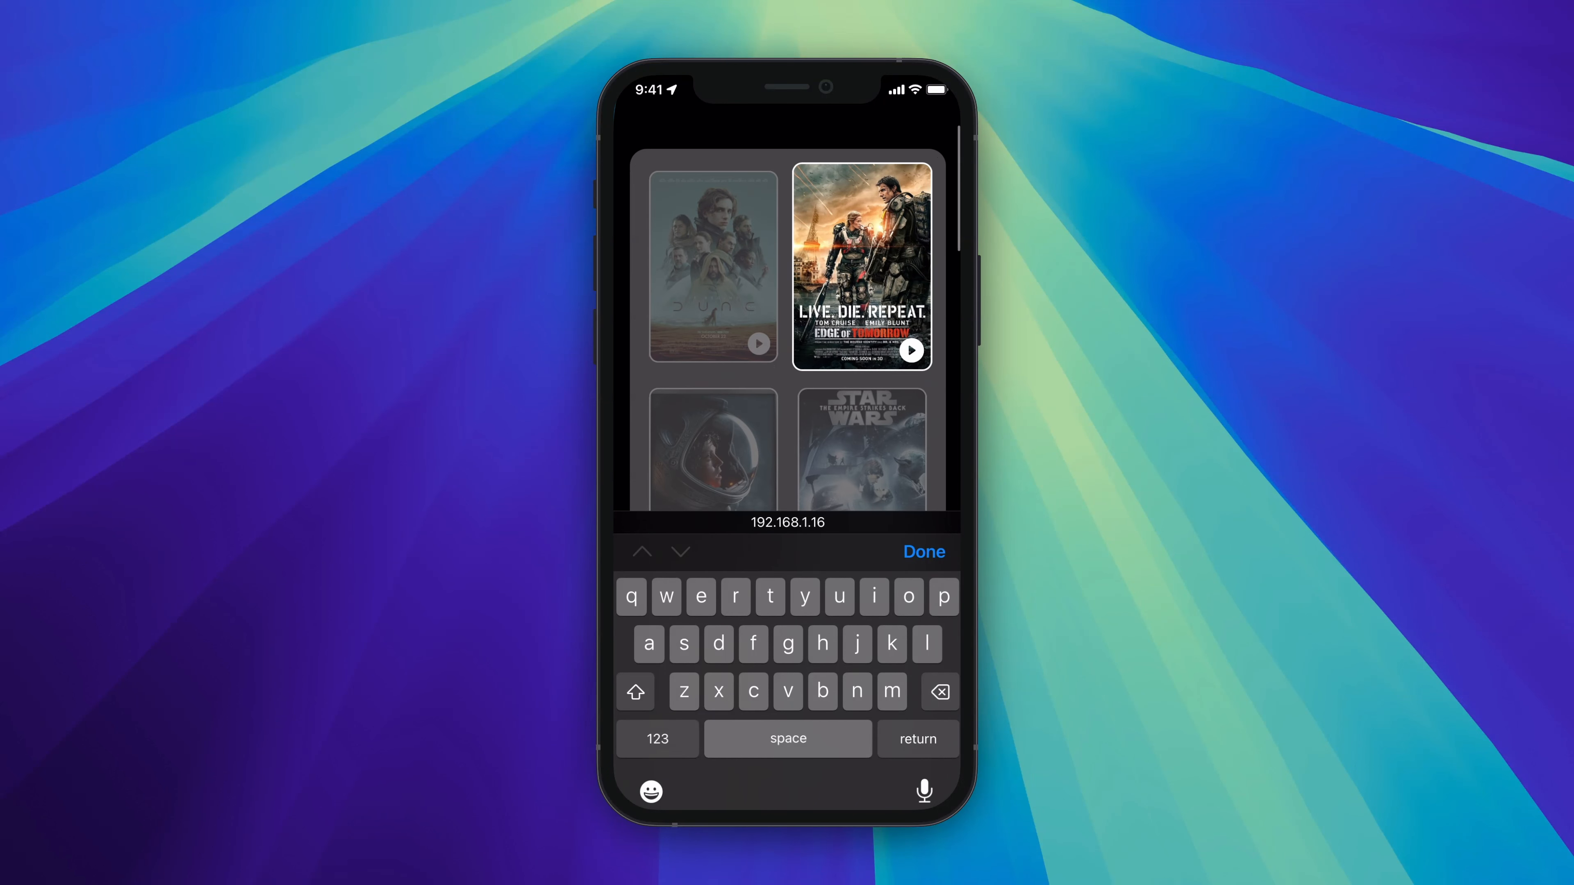
pyautogui.scroll(2, 787, 310)
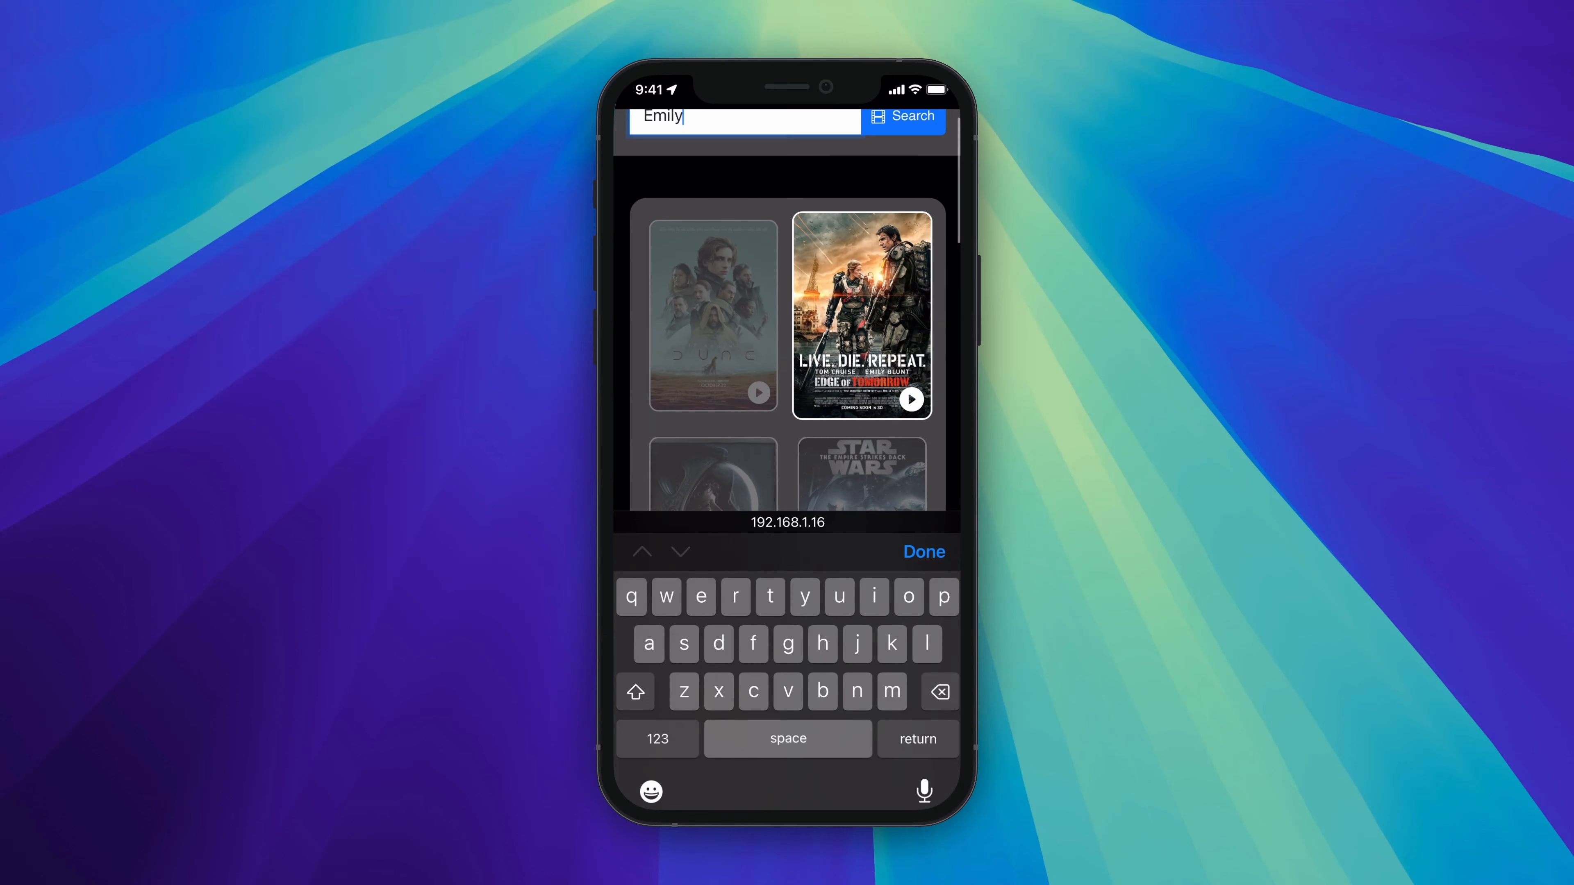
pyautogui.scroll(-5, 787, 310)
pyautogui.scroll(6, 787, 310)
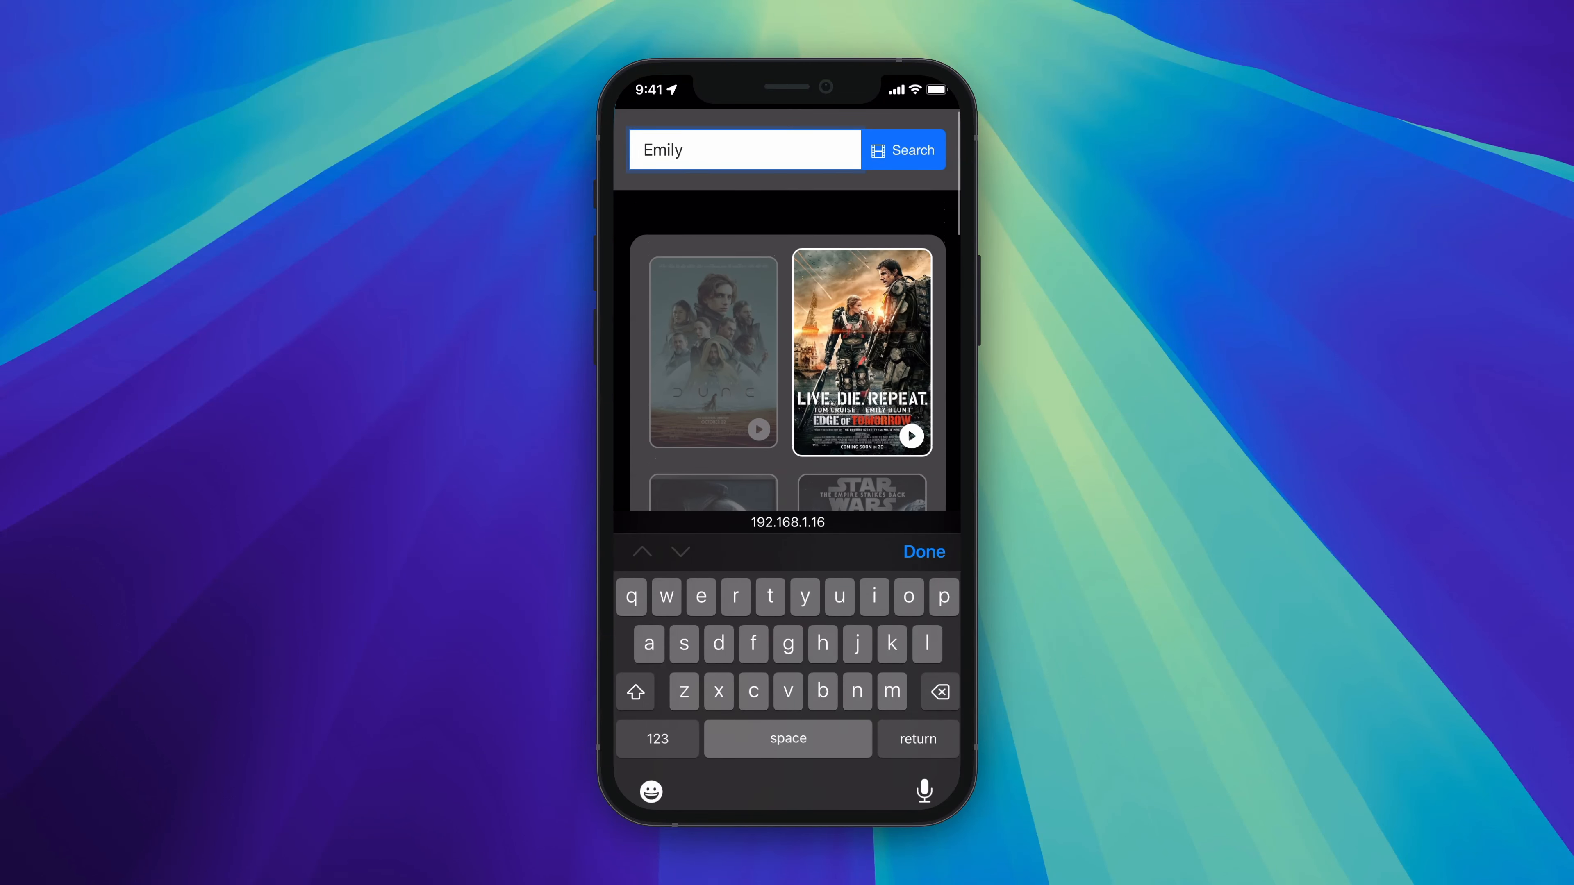
# Replace the search term with "Re" and look through the gallery for the highlighted posters.
pyautogui.press('BackSpace')
pyautogui.press('BackSpace')
pyautogui.press('BackSpace')
pyautogui.press('BackSpace')
pyautogui.press('BackSpace')
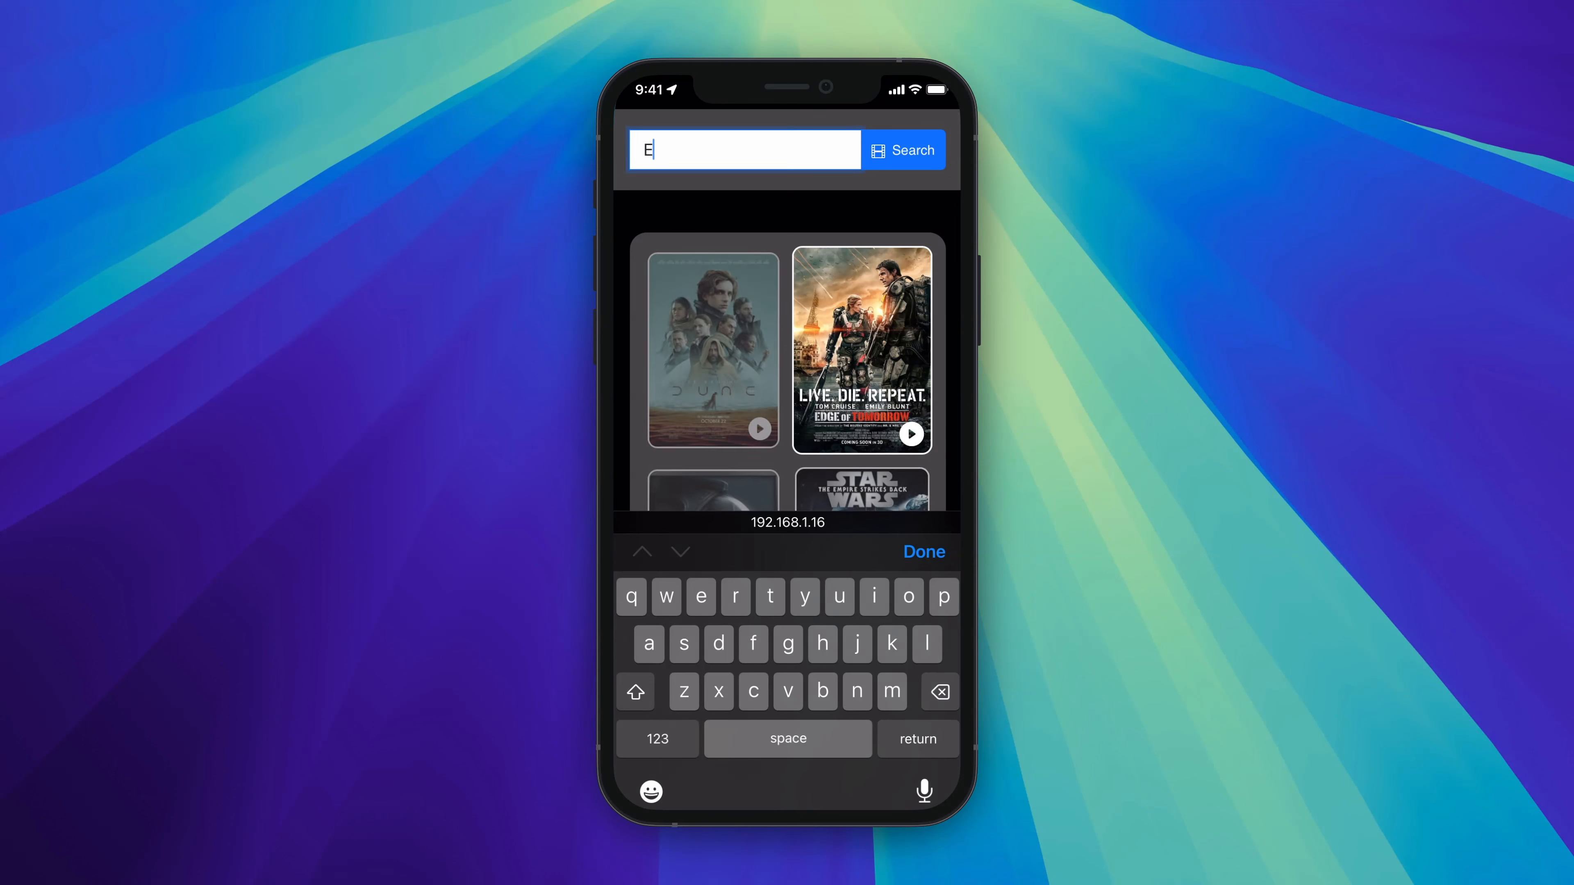
pyautogui.write('Re')
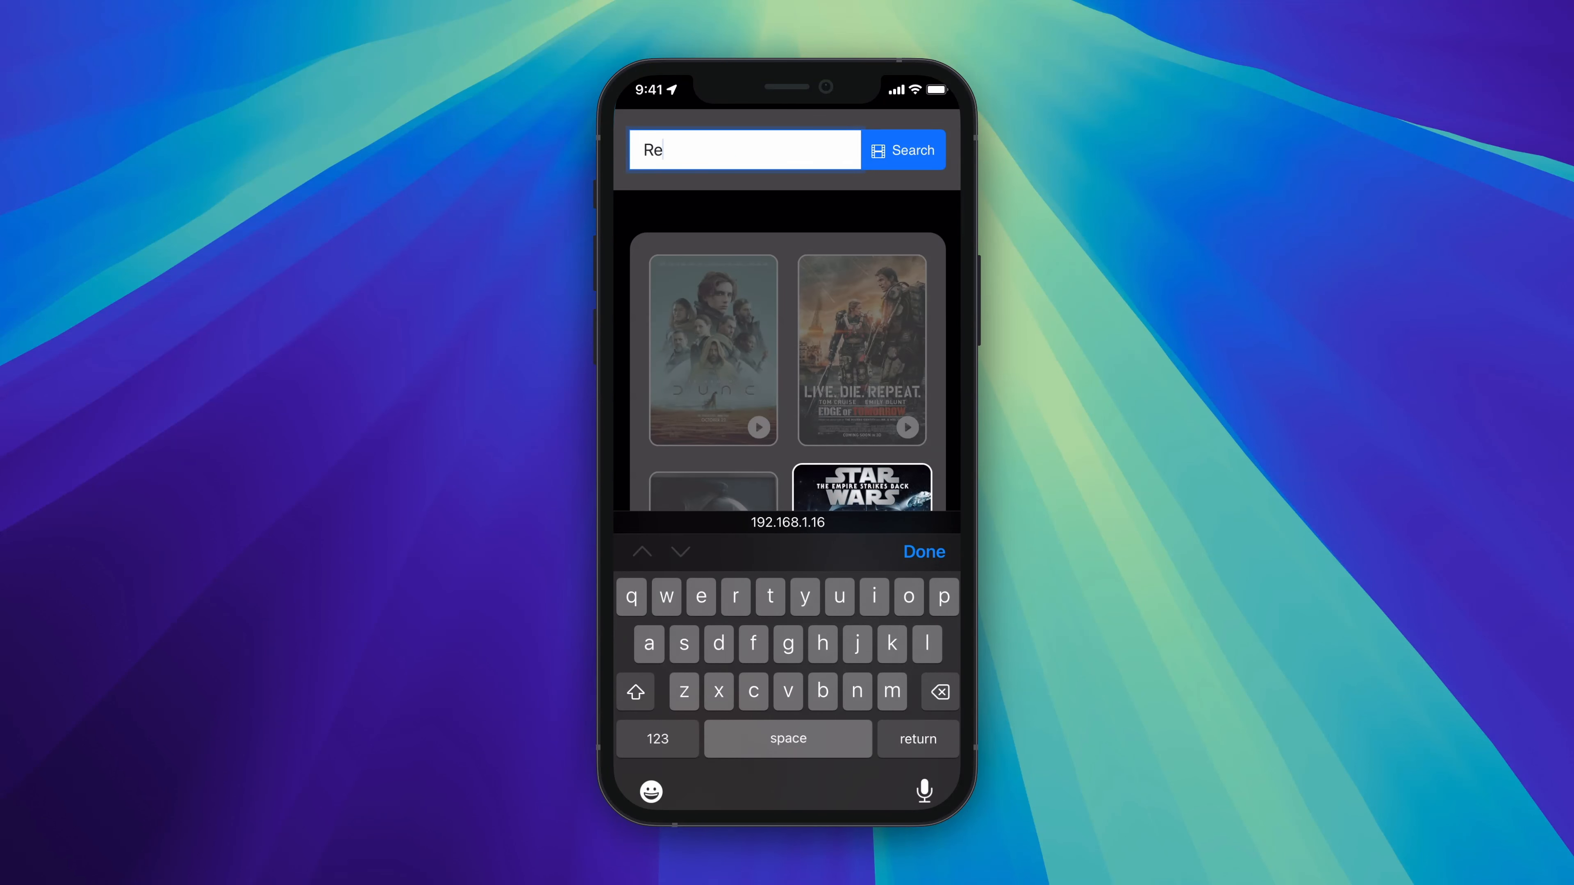
pyautogui.scroll(-5, 787, 310)
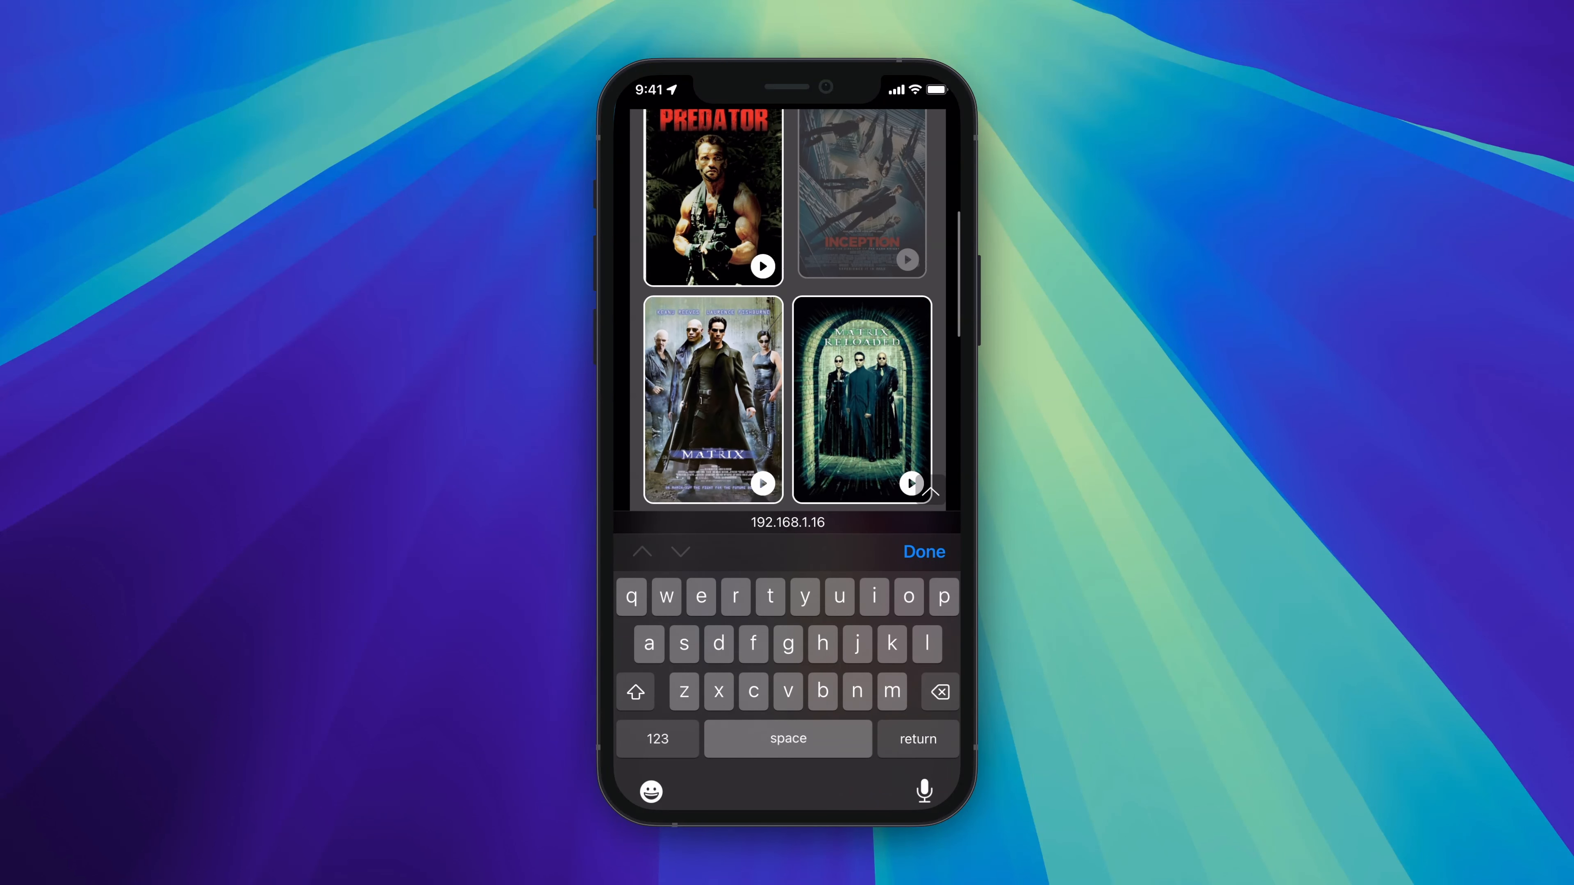
pyautogui.scroll(5, 787, 310)
# Extend the search term to "Reev", look through the highlighted posters and submit the search to filter the gallery.
pyautogui.write('ee')
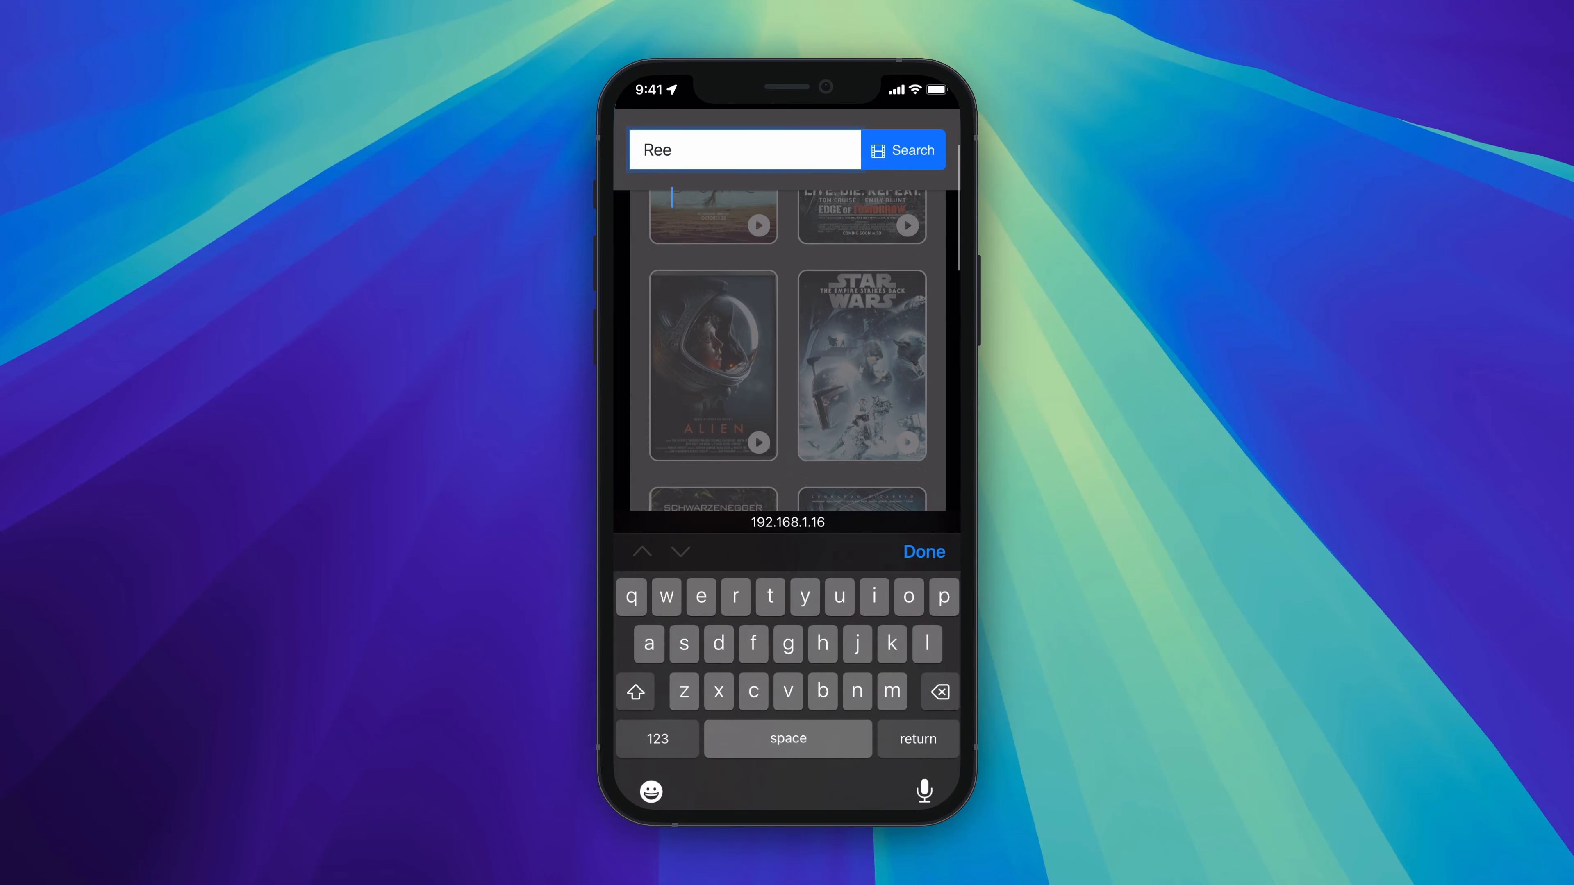
pyautogui.write('v')
pyautogui.scroll(-5, 788, 310)
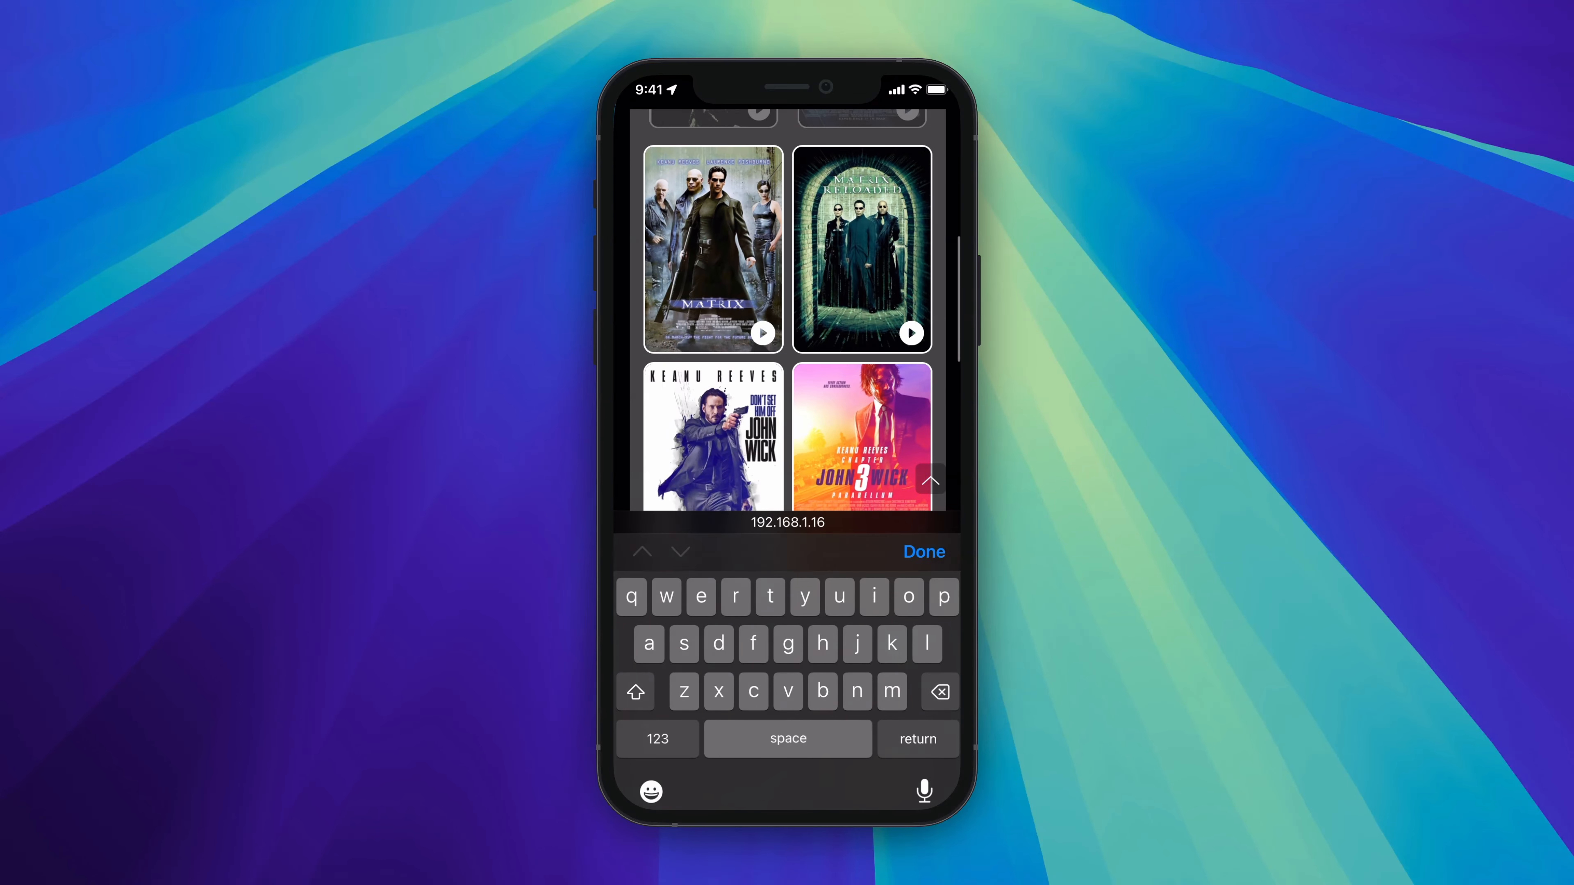
pyautogui.scroll(-4, 787, 309)
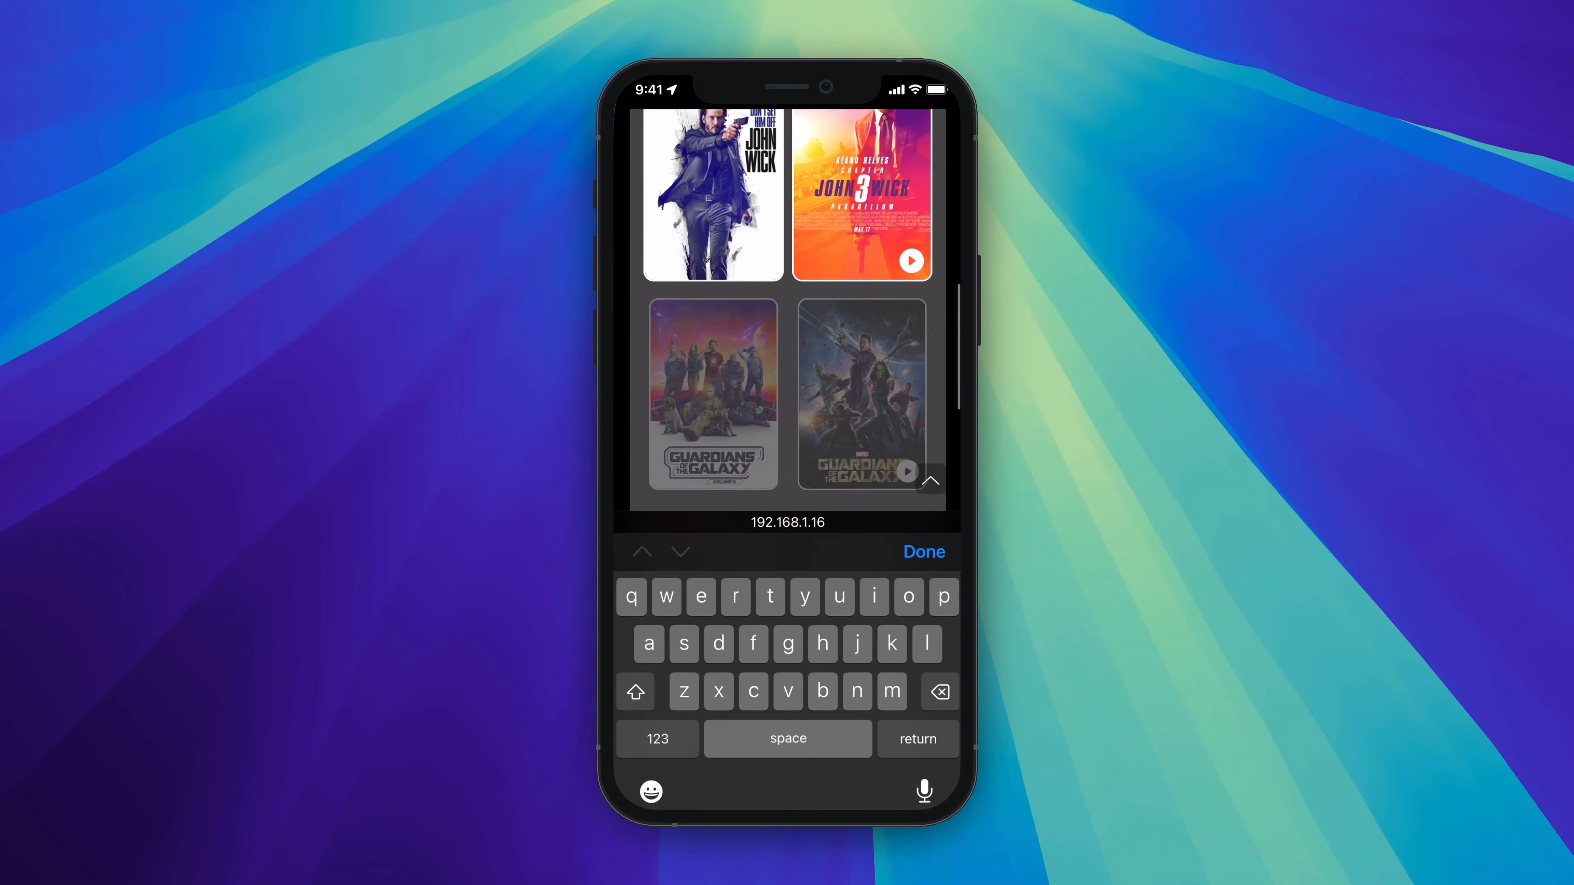
pyautogui.scroll(3, 787, 310)
pyautogui.scroll(3, 787, 348)
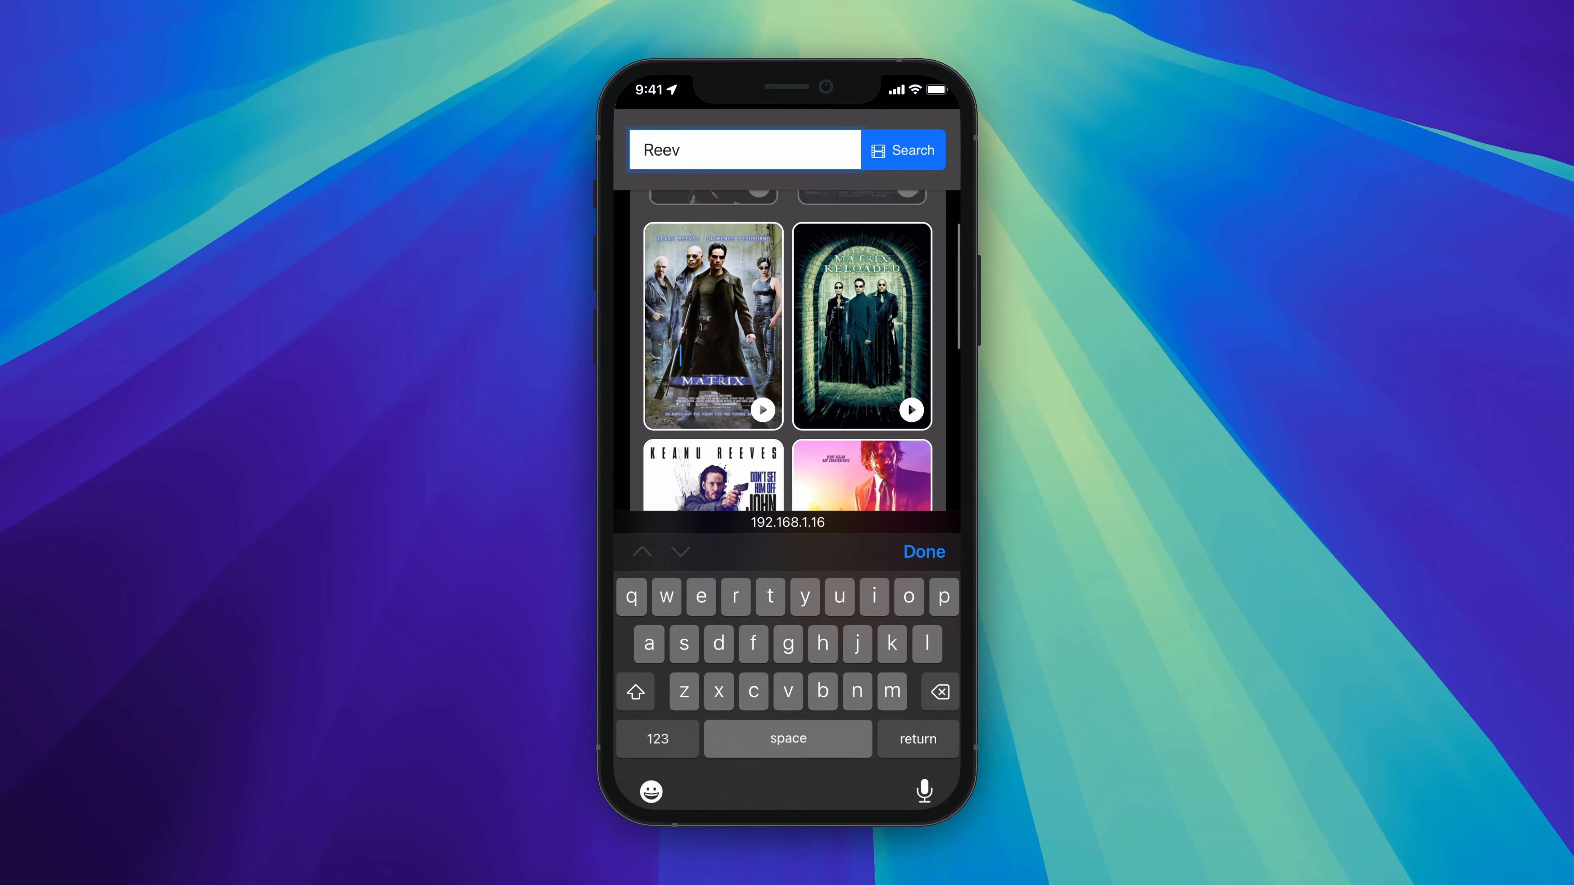
pyautogui.press('Return')
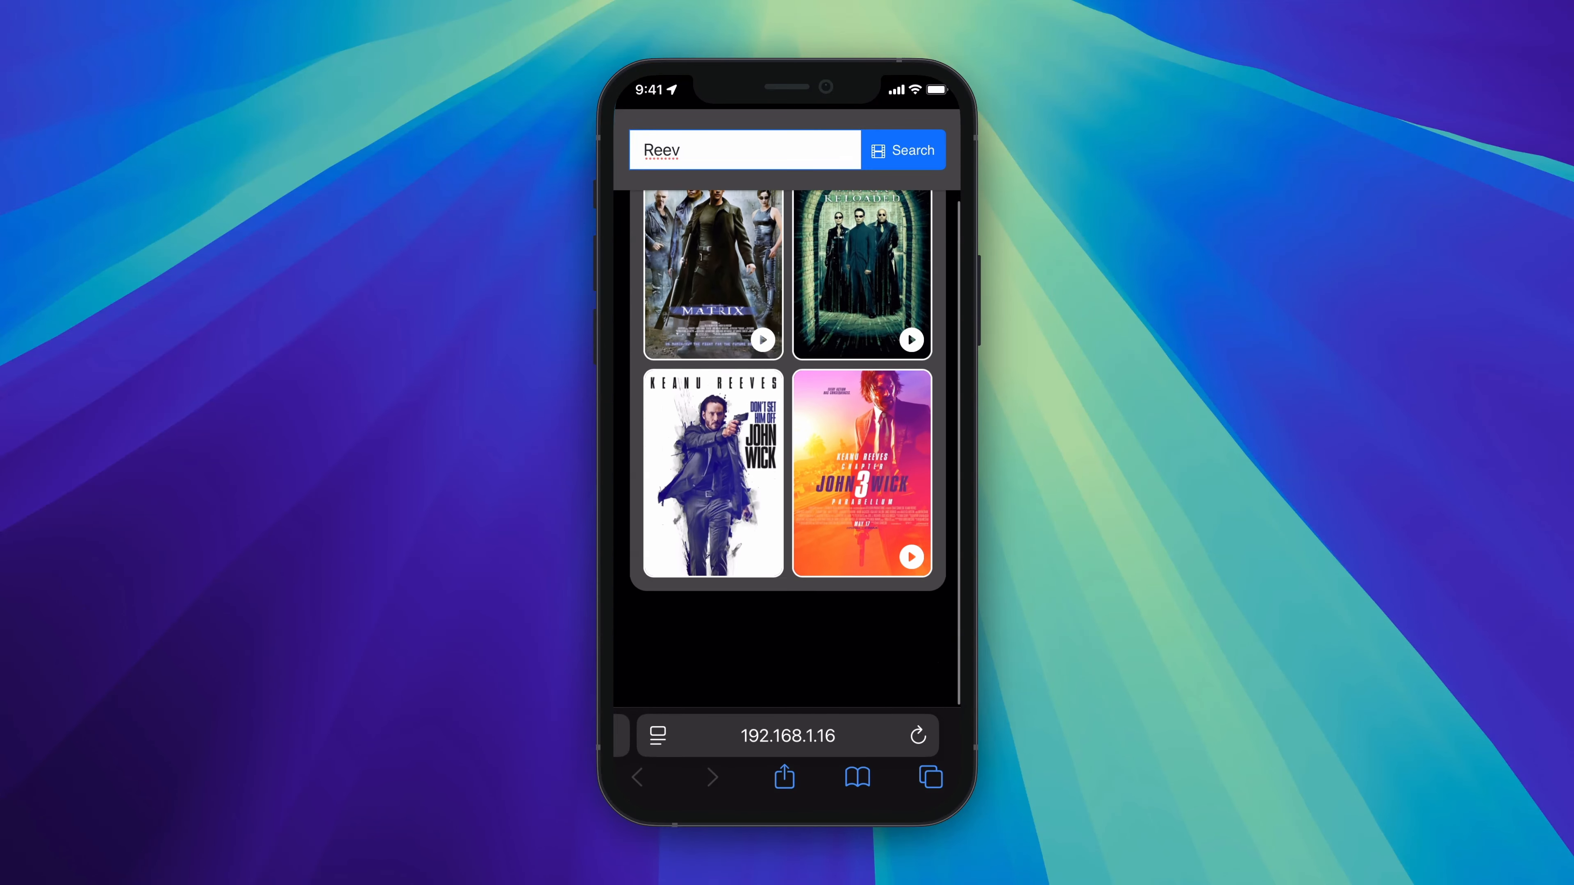